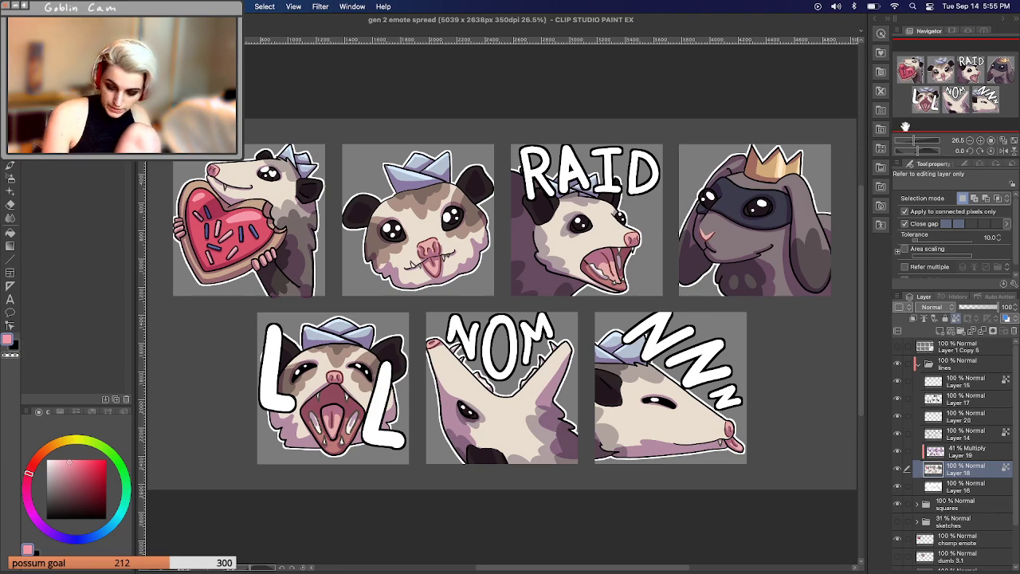
Create a new 1080 x 1080 px illustration canvas at 350 dpi with a grey paper color.
{"action": "left_click", "coordinate": [137, 6]}
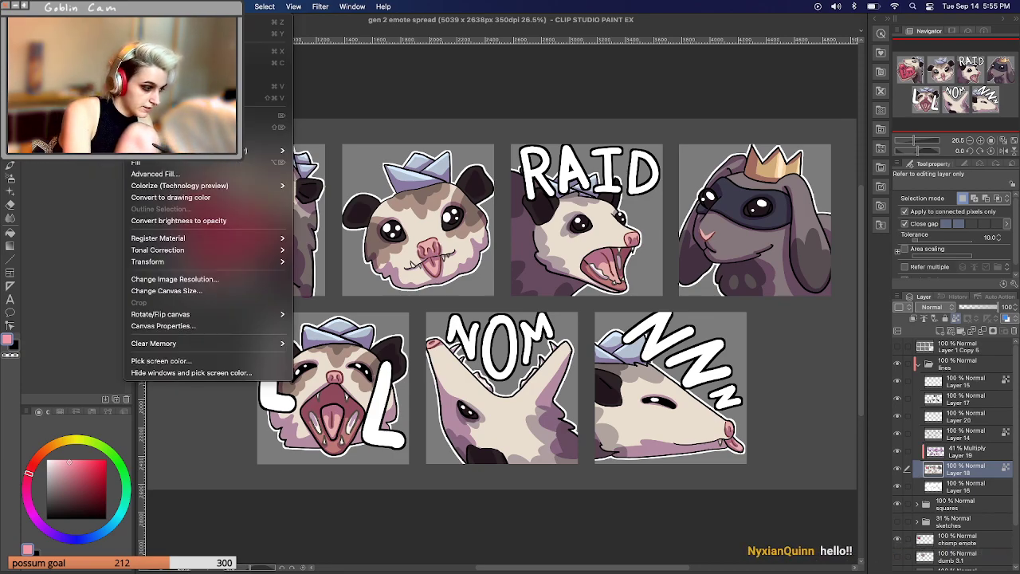
{"action": "mouse_move", "coordinate": [114, 7]}
{"action": "key", "text": "super+n"}
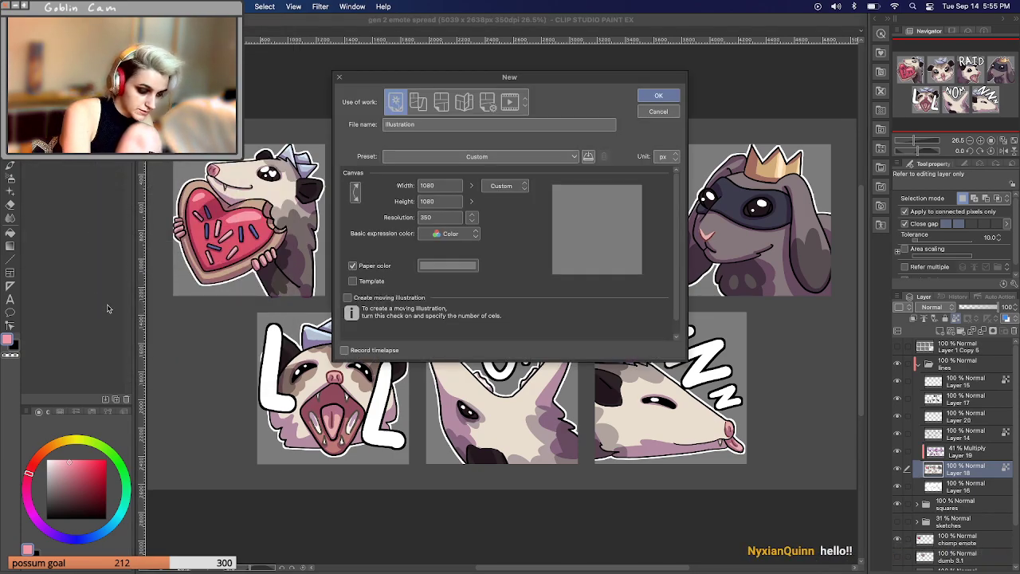
{"action": "left_click", "coordinate": [658, 96]}
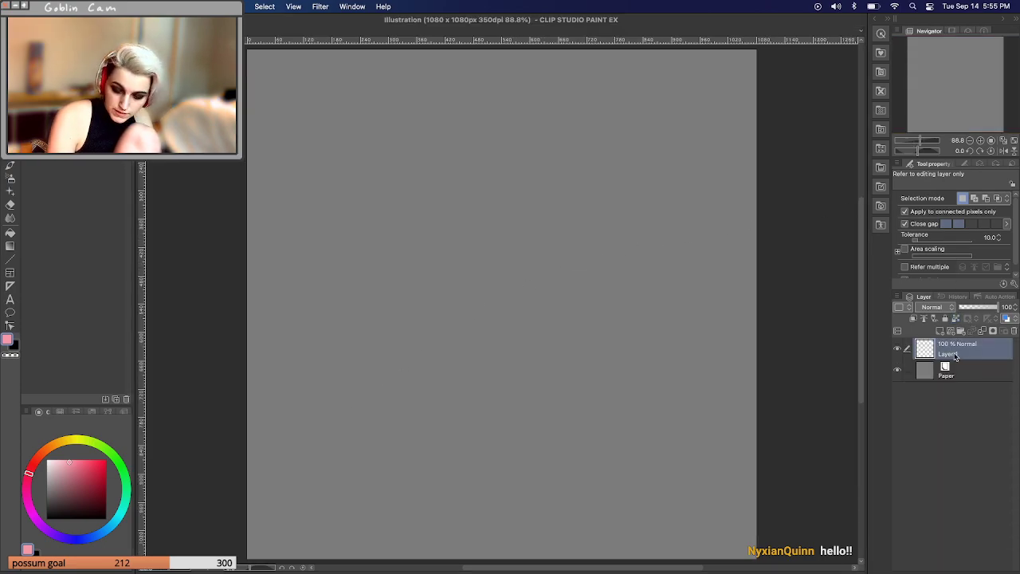
Set up the Real G-Pen with a light grey color and a brush size of 17.
{"action": "key", "text": "p"}
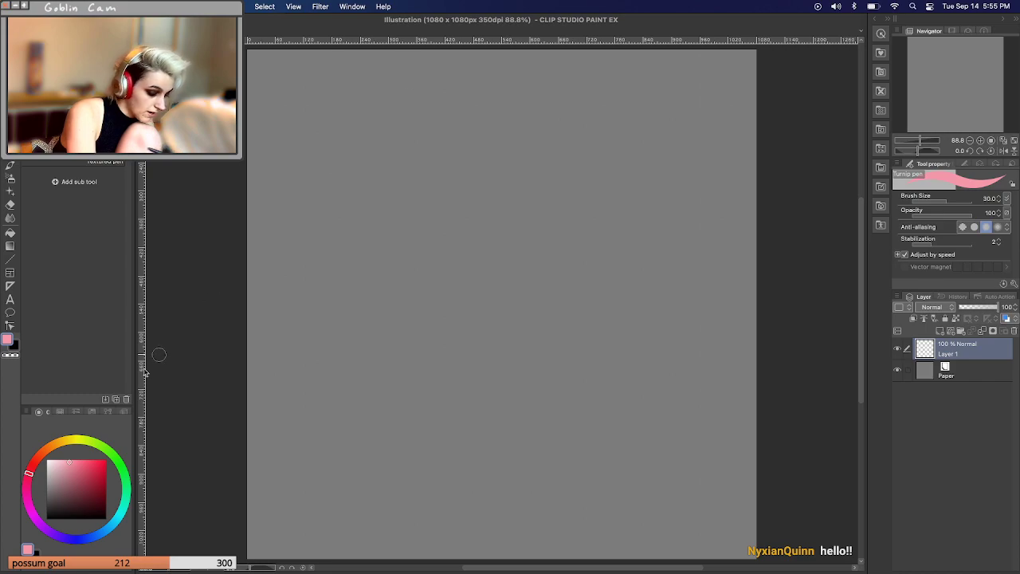
{"action": "left_click", "coordinate": [48, 474]}
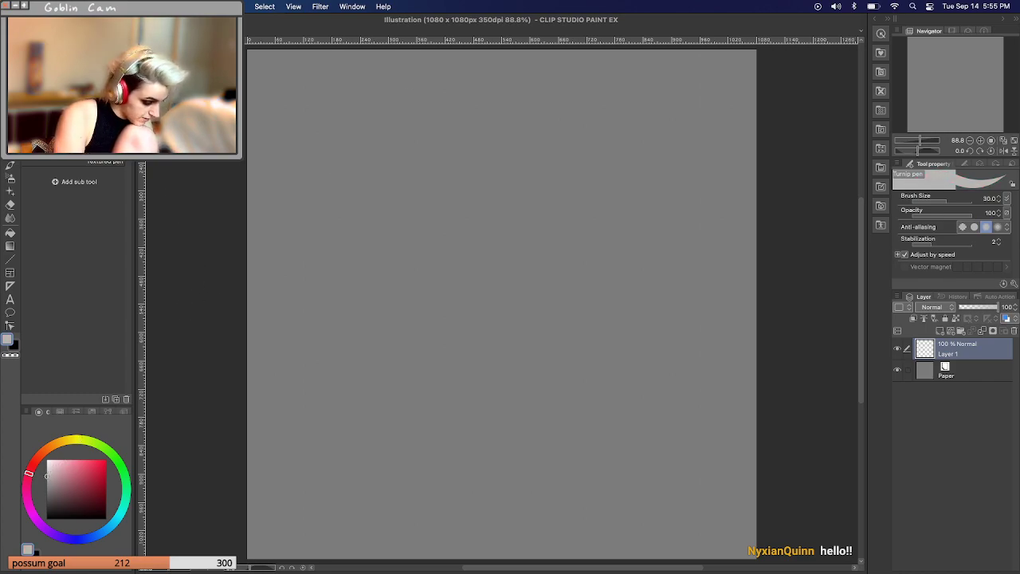
{"action": "key", "text": "p"}
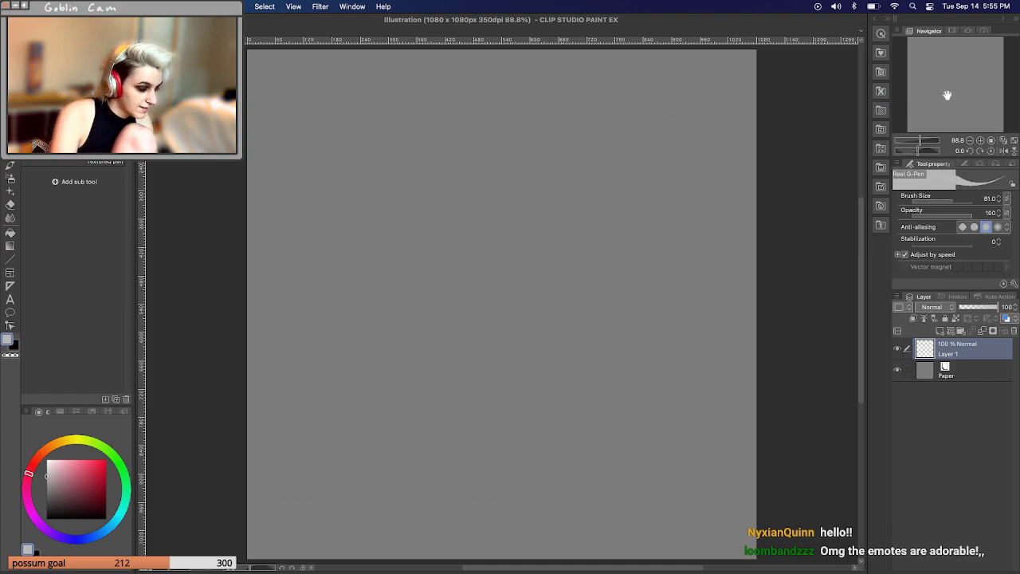
{"action": "left_click_drag", "start_coordinate": [919, 143], "coordinate": [917, 143]}
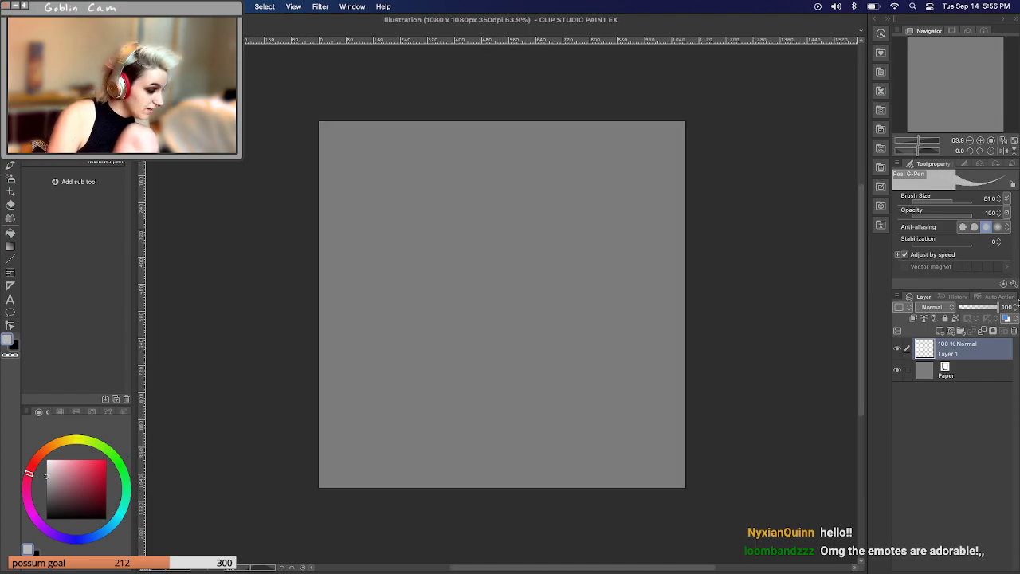
{"action": "key", "text": "Tab"}
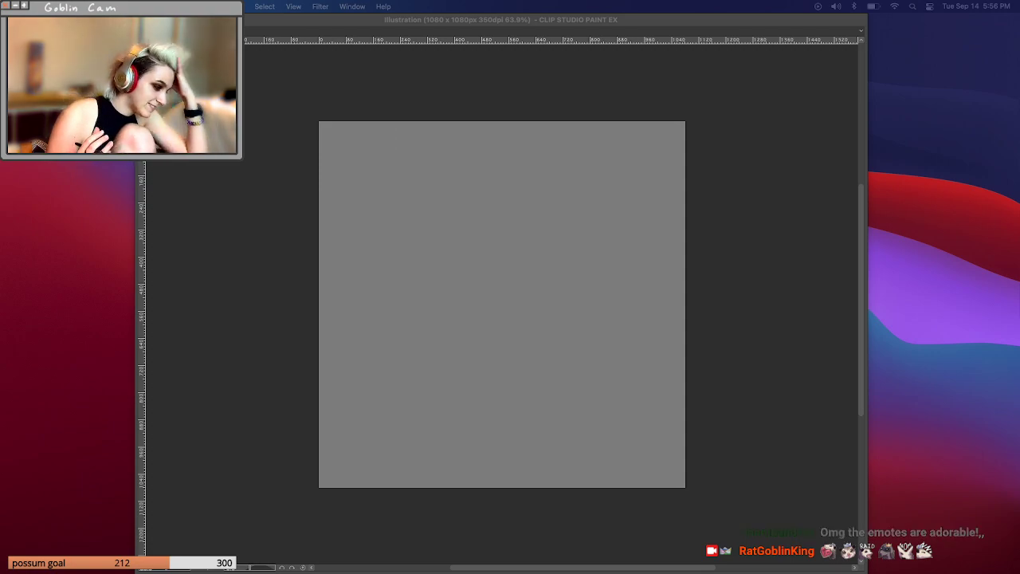
{"action": "left_click", "coordinate": [733, 221]}
{"action": "key", "text": "["}
{"action": "key", "text": "["}
{"action": "key", "text": "["}
{"action": "key", "text": "["}
{"action": "key", "text": "["}
{"action": "key", "text": "["}
{"action": "key", "text": "["}
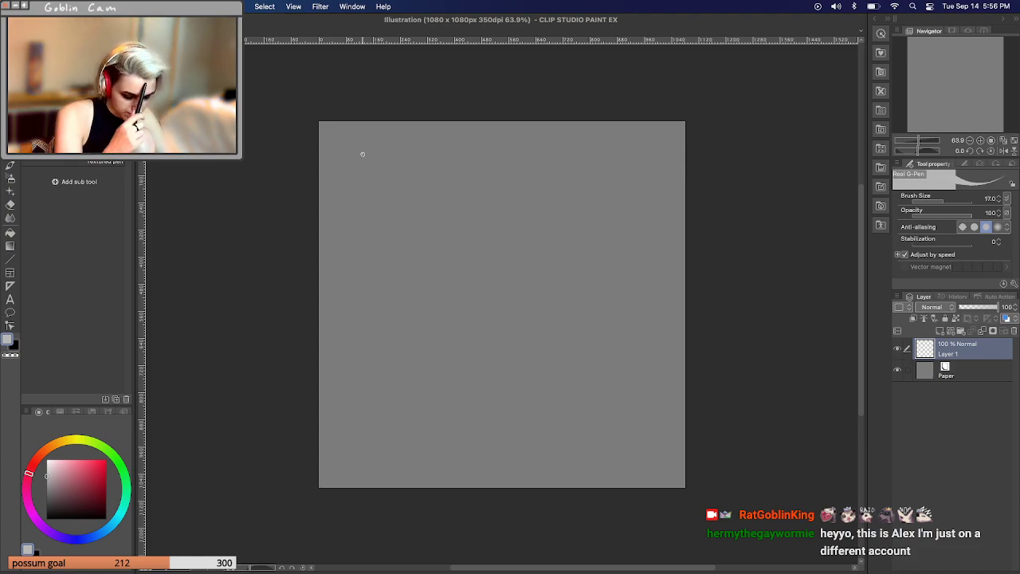
Handwrite "Bit tier emotes" as the first line of a list near the canvas's upper edge.
{"action": "mouse_move", "coordinate": [358, 148]}
{"action": "left_mouse_down"}
{"action": "mouse_move", "coordinate": [358, 165]}
{"action": "mouse_move", "coordinate": [385, 165]}
{"action": "left_mouse_up"}
{"action": "mouse_move", "coordinate": [381, 156]}
{"action": "left_mouse_down"}
{"action": "mouse_move", "coordinate": [418, 164]}
{"action": "mouse_move", "coordinate": [427, 149]}
{"action": "left_mouse_up"}
{"action": "left_click_drag", "start_coordinate": [424, 153], "coordinate": [430, 155]}
{"action": "left_click_drag", "start_coordinate": [437, 159], "coordinate": [518, 158]}
{"action": "mouse_move", "coordinate": [530, 148]}
{"action": "left_mouse_down"}
{"action": "mouse_move", "coordinate": [530, 159]}
{"action": "mouse_move", "coordinate": [535, 152]}
{"action": "left_mouse_up"}
{"action": "left_click_drag", "start_coordinate": [541, 154], "coordinate": [552, 158]}
Handwrite "Pannel headers" as the second line, below "Bit tier emotes".
{"action": "mouse_move", "coordinate": [356, 193]}
{"action": "left_mouse_down"}
{"action": "mouse_move", "coordinate": [356, 209]}
{"action": "mouse_move", "coordinate": [363, 200]}
{"action": "left_mouse_up"}
{"action": "left_click_drag", "start_coordinate": [369, 198], "coordinate": [375, 201]}
{"action": "left_click_drag", "start_coordinate": [380, 196], "coordinate": [467, 206]}
{"action": "left_click_drag", "start_coordinate": [472, 203], "coordinate": [510, 204]}
{"action": "left_click_drag", "start_coordinate": [518, 203], "coordinate": [535, 196]}
{"action": "left_click_drag", "start_coordinate": [543, 196], "coordinate": [537, 205]}
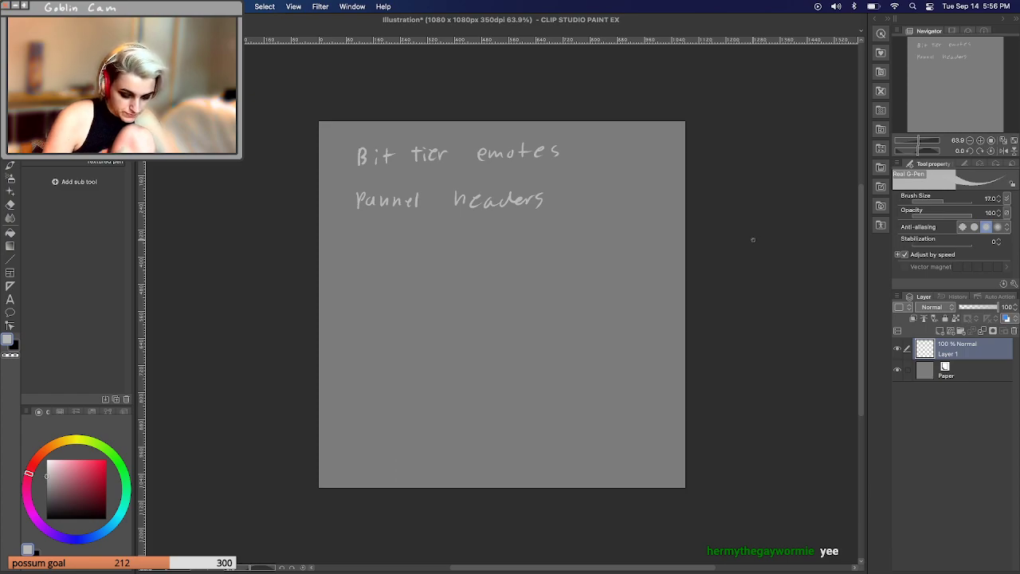
Handwrite "new Banner" and "new profile picture?" as the third and fourth lines of the list.
{"action": "mouse_move", "coordinate": [360, 244]}
{"action": "left_mouse_down"}
{"action": "mouse_move", "coordinate": [360, 256]}
{"action": "mouse_move", "coordinate": [526, 249]}
{"action": "left_mouse_up"}
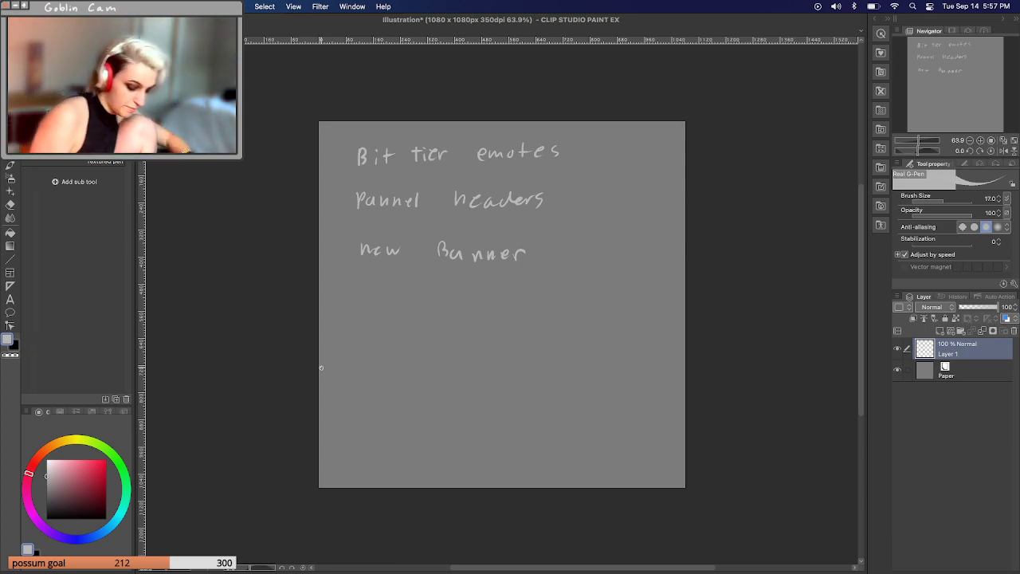
{"action": "mouse_move", "coordinate": [363, 289]}
{"action": "left_mouse_down"}
{"action": "mouse_move", "coordinate": [364, 301]}
{"action": "mouse_move", "coordinate": [387, 300]}
{"action": "left_mouse_up"}
{"action": "mouse_move", "coordinate": [388, 291]}
{"action": "left_mouse_down"}
{"action": "mouse_move", "coordinate": [436, 308]}
{"action": "mouse_move", "coordinate": [458, 295]}
{"action": "left_mouse_up"}
{"action": "mouse_move", "coordinate": [478, 284]}
{"action": "left_mouse_down"}
{"action": "mouse_move", "coordinate": [469, 298]}
{"action": "mouse_move", "coordinate": [486, 297]}
{"action": "left_mouse_up"}
{"action": "mouse_move", "coordinate": [491, 291]}
{"action": "left_mouse_down"}
{"action": "mouse_move", "coordinate": [514, 311]}
{"action": "mouse_move", "coordinate": [520, 303]}
{"action": "left_mouse_up"}
{"action": "mouse_move", "coordinate": [526, 289]}
{"action": "left_mouse_down"}
{"action": "mouse_move", "coordinate": [525, 302]}
{"action": "mouse_move", "coordinate": [536, 301]}
{"action": "left_mouse_up"}
{"action": "mouse_move", "coordinate": [545, 283]}
{"action": "left_mouse_down"}
{"action": "mouse_move", "coordinate": [549, 298]}
{"action": "mouse_move", "coordinate": [556, 292]}
{"action": "left_mouse_up"}
{"action": "left_click_drag", "start_coordinate": [559, 293], "coordinate": [577, 295]}
{"action": "left_click_drag", "start_coordinate": [581, 297], "coordinate": [609, 299]}
{"action": "left_click_drag", "start_coordinate": [613, 302], "coordinate": [614, 304]}
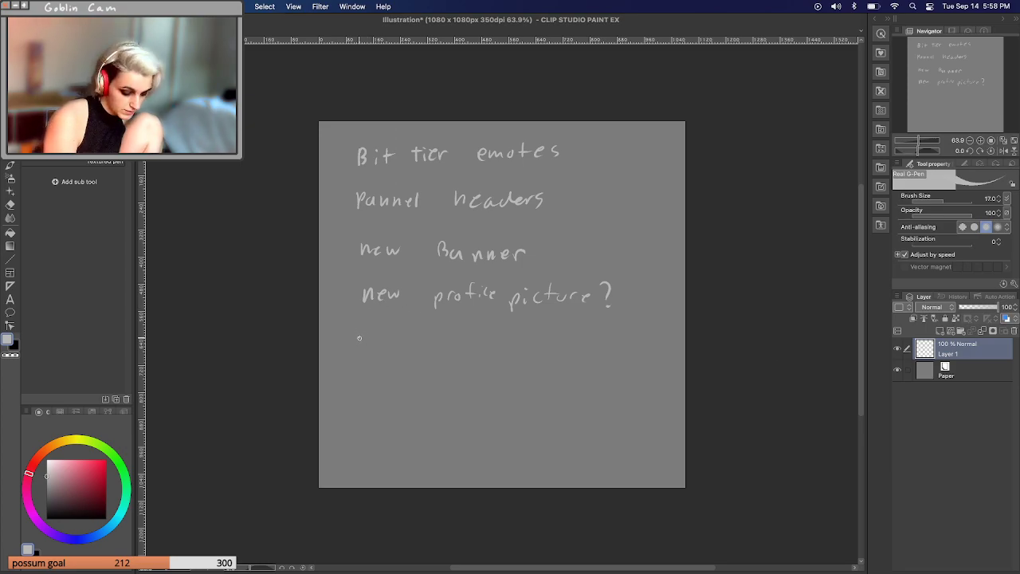
Handwrite "animated starting screen" as the fifth line and mark it with an asterisk in front.
{"action": "left_click_drag", "start_coordinate": [360, 340], "coordinate": [365, 349]}
{"action": "mouse_move", "coordinate": [374, 341]}
{"action": "left_mouse_down"}
{"action": "mouse_move", "coordinate": [370, 349]}
{"action": "mouse_move", "coordinate": [429, 338]}
{"action": "mouse_move", "coordinate": [574, 343]}
{"action": "mouse_move", "coordinate": [566, 356]}
{"action": "mouse_move", "coordinate": [610, 338]}
{"action": "mouse_move", "coordinate": [616, 348]}
{"action": "mouse_move", "coordinate": [668, 349]}
{"action": "left_mouse_up"}
{"action": "mouse_move", "coordinate": [349, 332]}
{"action": "left_mouse_down"}
{"action": "mouse_move", "coordinate": [343, 343]}
{"action": "mouse_move", "coordinate": [351, 335]}
{"action": "left_mouse_up"}
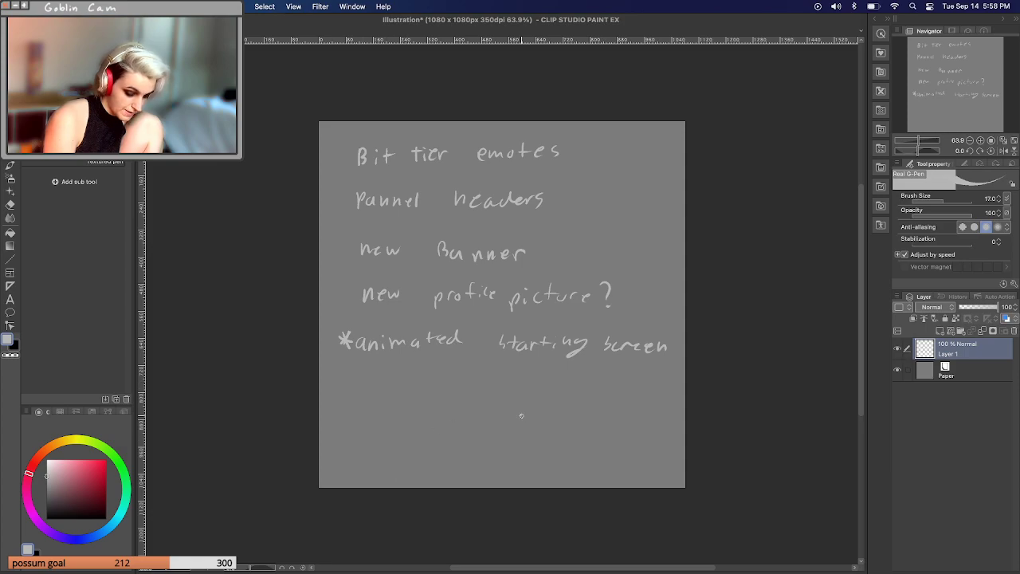
Handwrite "Brb screen" as the sixth line of the list.
{"action": "left_click_drag", "start_coordinate": [357, 371], "coordinate": [358, 389]}
{"action": "mouse_move", "coordinate": [358, 373]}
{"action": "left_mouse_down"}
{"action": "mouse_move", "coordinate": [384, 372]}
{"action": "mouse_move", "coordinate": [443, 388]}
{"action": "left_mouse_up"}
{"action": "mouse_move", "coordinate": [448, 389]}
{"action": "left_mouse_down"}
{"action": "mouse_move", "coordinate": [455, 379]}
{"action": "mouse_move", "coordinate": [477, 388]}
{"action": "left_mouse_up"}
{"action": "left_click_drag", "start_coordinate": [481, 388], "coordinate": [490, 381]}
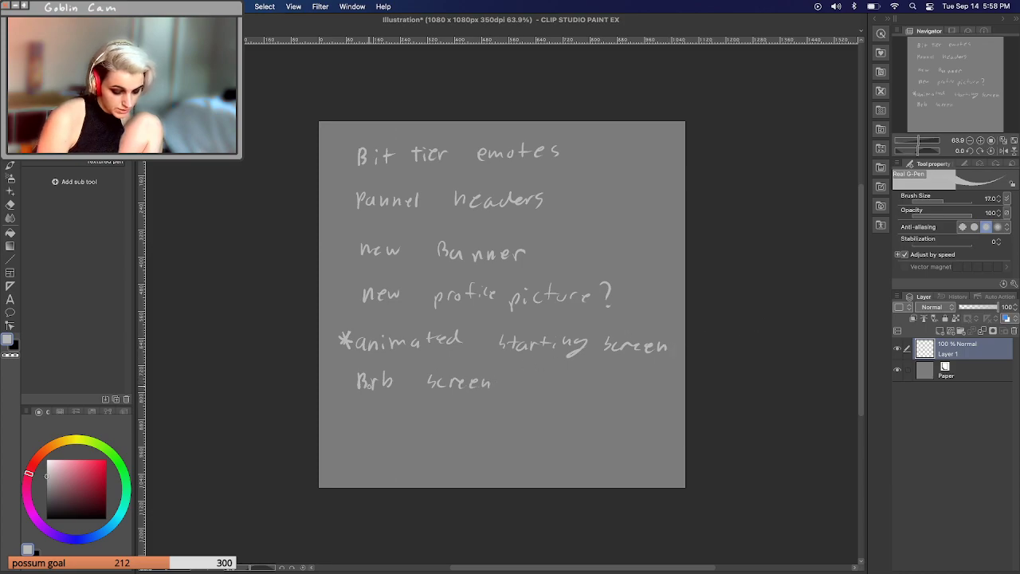
Handwrite "alert animation" as the last line of the list.
{"action": "mouse_move", "coordinate": [357, 420]}
{"action": "left_mouse_down"}
{"action": "mouse_move", "coordinate": [352, 428]}
{"action": "mouse_move", "coordinate": [364, 431]}
{"action": "left_mouse_up"}
{"action": "left_click_drag", "start_coordinate": [372, 413], "coordinate": [366, 431]}
{"action": "left_click_drag", "start_coordinate": [374, 426], "coordinate": [398, 420]}
{"action": "mouse_move", "coordinate": [408, 411]}
{"action": "left_mouse_down"}
{"action": "mouse_move", "coordinate": [407, 430]}
{"action": "mouse_move", "coordinate": [413, 417]}
{"action": "mouse_move", "coordinate": [471, 430]}
{"action": "left_mouse_up"}
{"action": "mouse_move", "coordinate": [476, 422]}
{"action": "left_mouse_down"}
{"action": "mouse_move", "coordinate": [565, 422]}
{"action": "mouse_move", "coordinate": [597, 423]}
{"action": "left_mouse_up"}
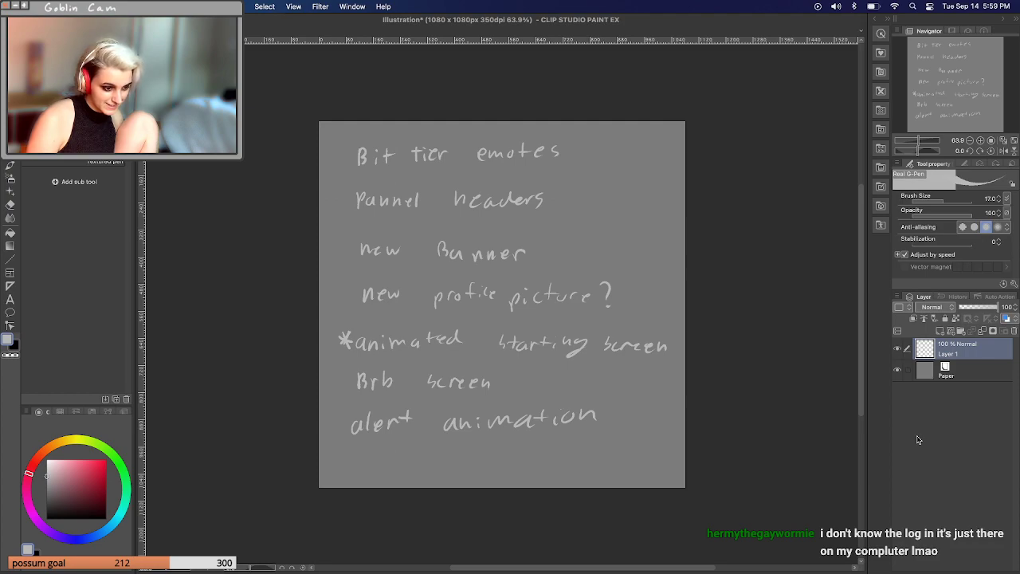
Lower the handwritten list layer's opacity to 28% and add a new layer above it.
{"action": "left_click_drag", "start_coordinate": [995, 308], "coordinate": [971, 309]}
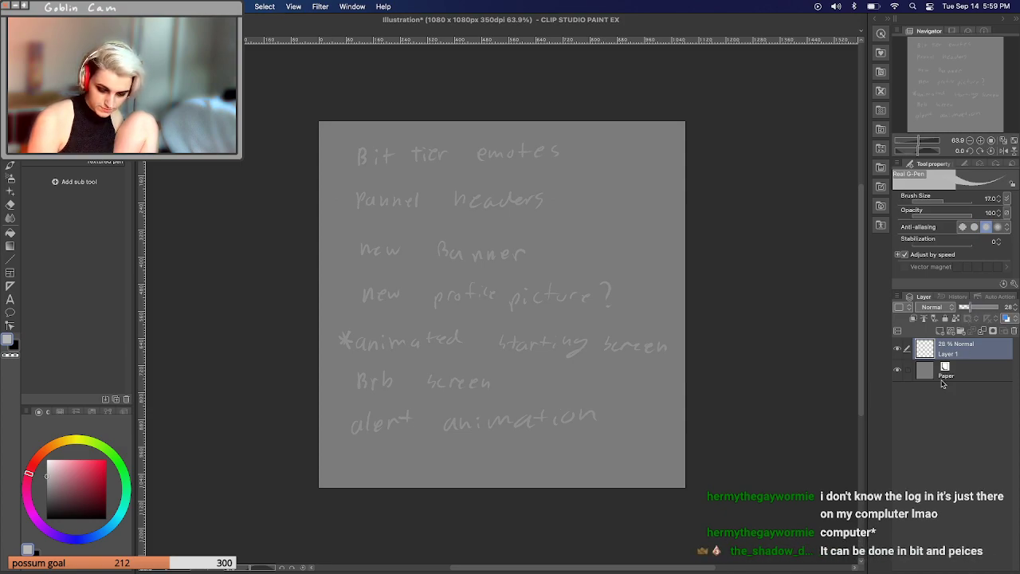
{"action": "left_click", "coordinate": [941, 333]}
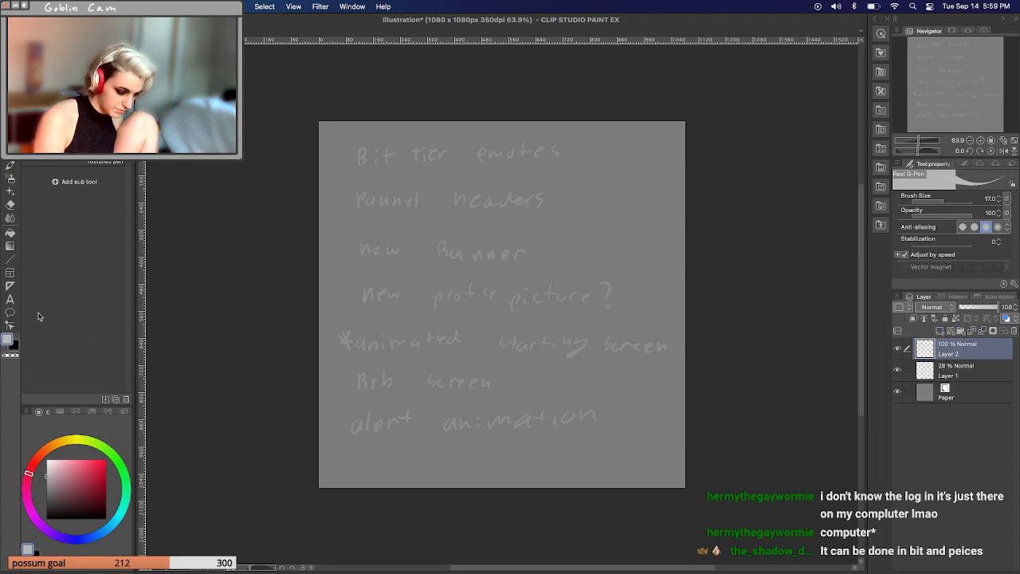
Add the text "Bit tier emotes" over the start of the list and scale it down to about size 11.5.
{"action": "left_click", "coordinate": [11, 299]}
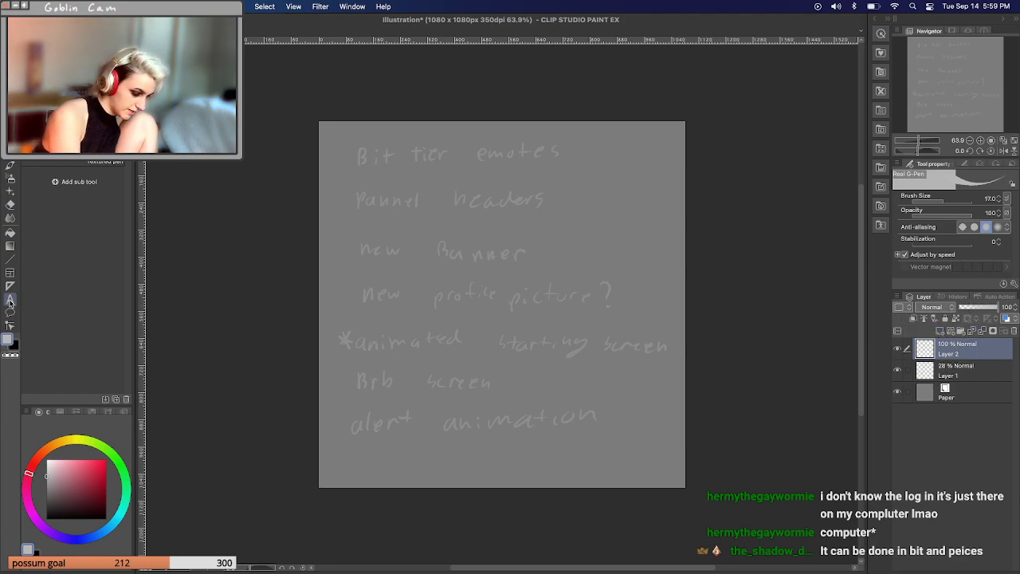
{"action": "left_click", "coordinate": [359, 163]}
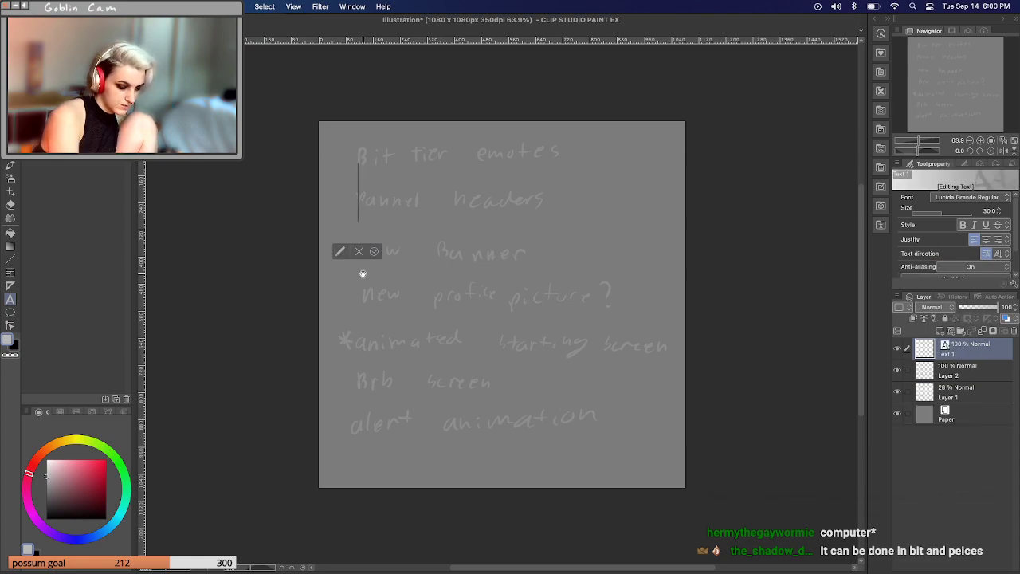
{"action": "type", "text": "Bit"}
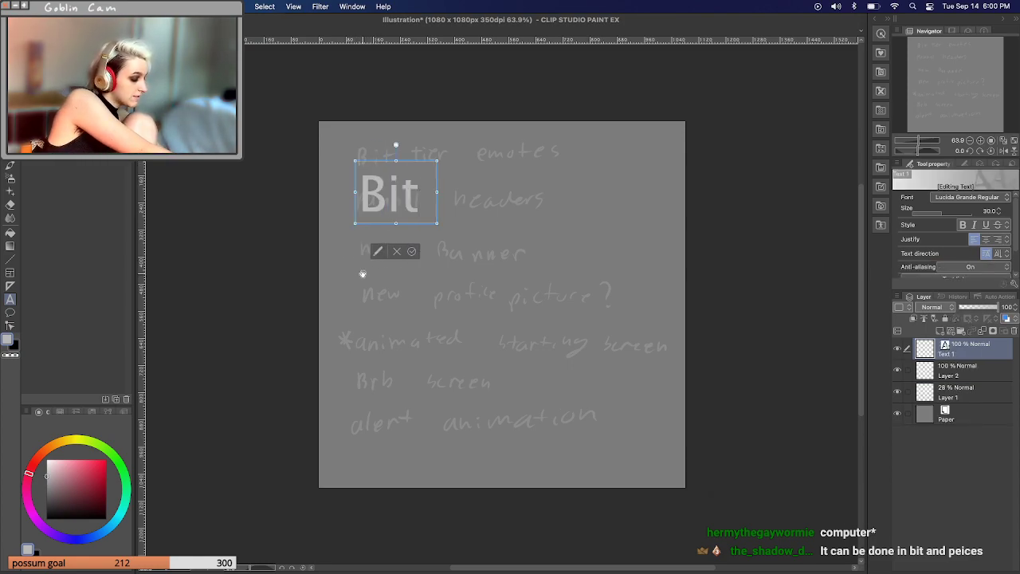
{"action": "type", "text": " Teur-"}
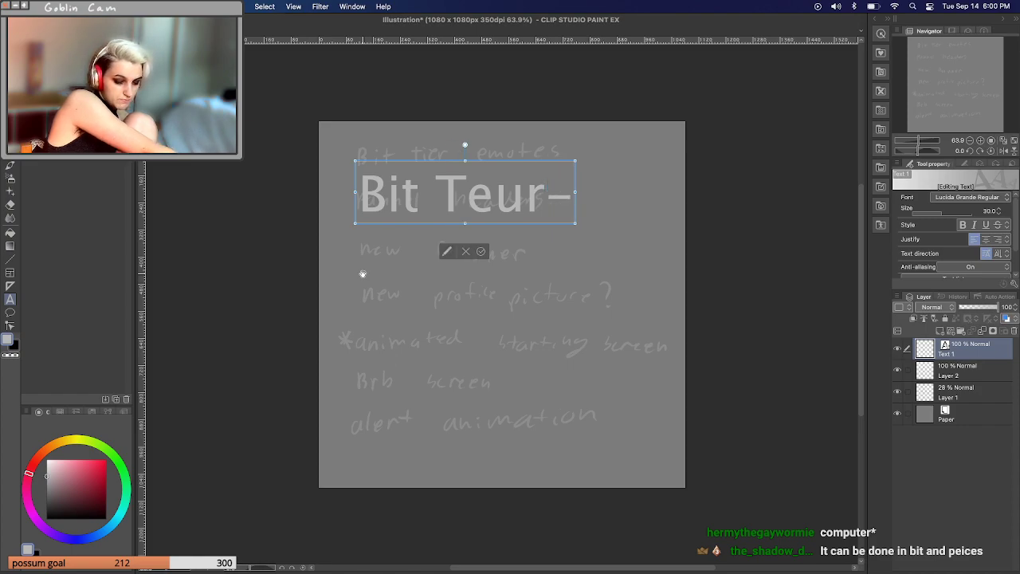
{"action": "type", "text": "==="}
{"action": "key", "text": "BackSpace"}
{"action": "key", "text": "BackSpace"}
{"action": "key", "text": "BackSpace"}
{"action": "key", "text": "BackSpace"}
{"action": "key", "text": "BackSpace"}
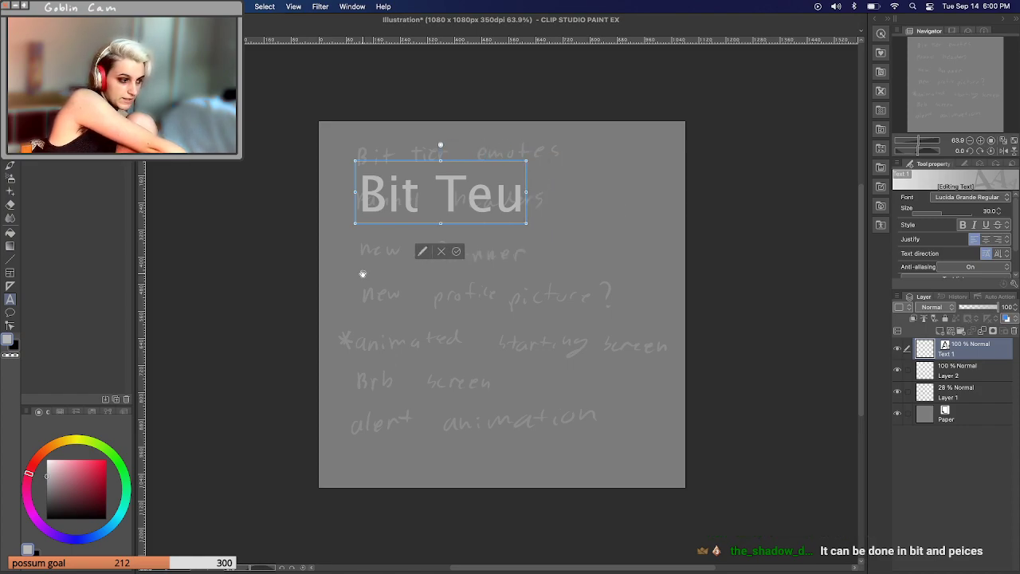
{"action": "key", "text": "BackSpace"}
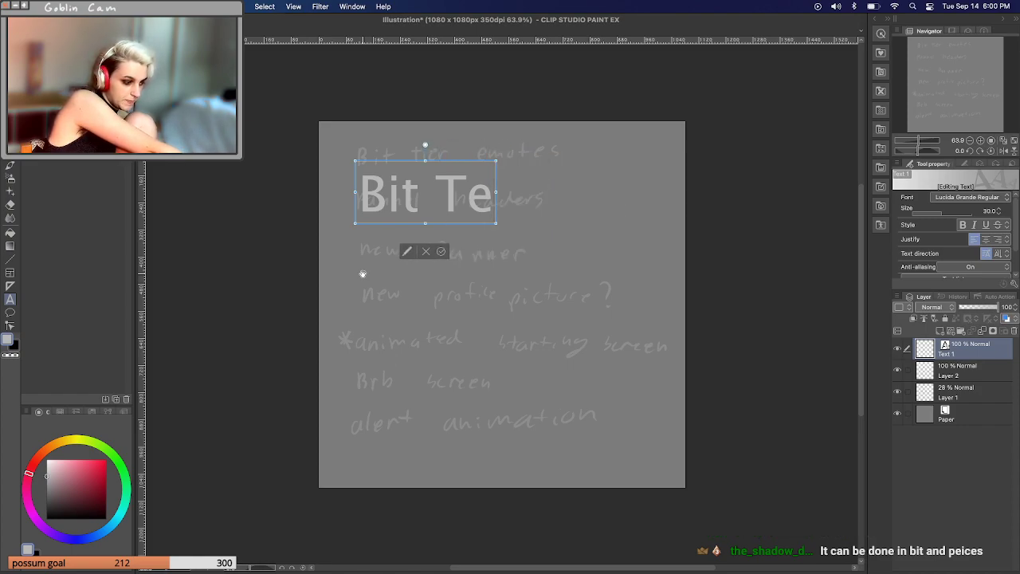
{"action": "key", "text": "BackSpace"}
{"action": "key", "text": "BackSpace"}
{"action": "key", "text": "BackSpace"}
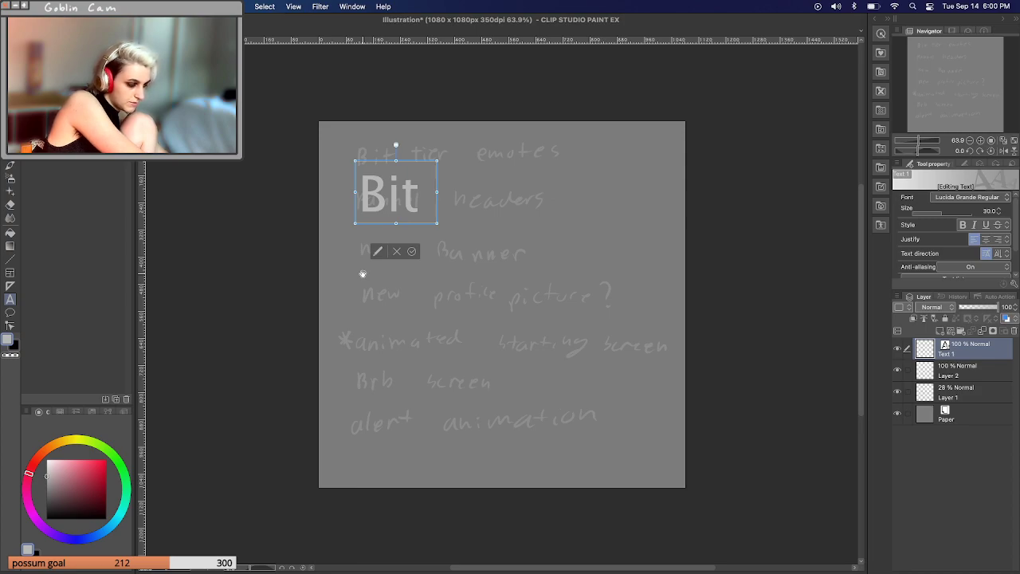
{"action": "type", "text": "tier emote"}
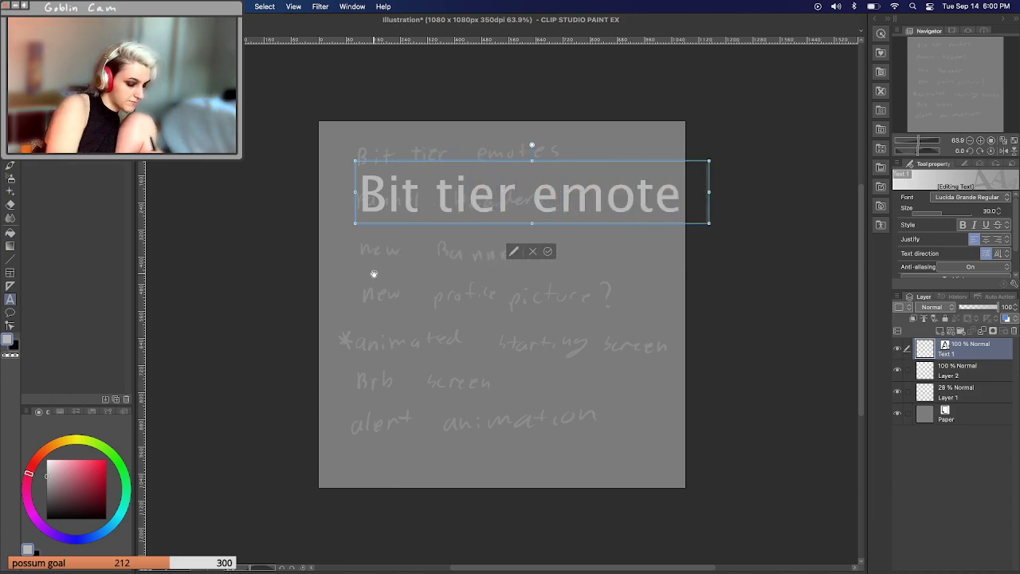
{"action": "left_click_drag", "start_coordinate": [710, 223], "coordinate": [535, 187]}
{"action": "type", "text": "s"}
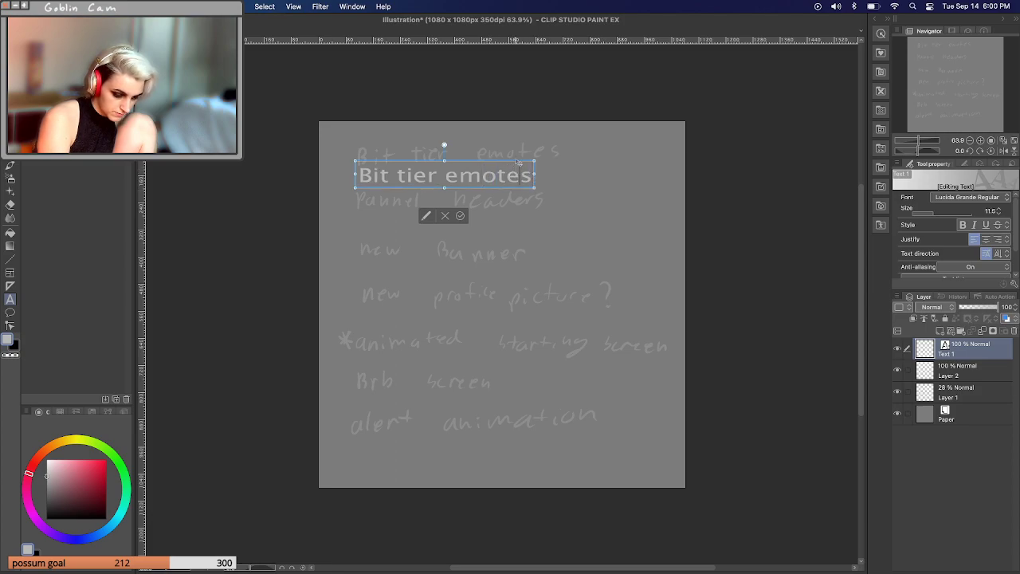
Commit the typed text and move it up onto the handwritten "Bit tier emotes" line.
{"action": "mouse_move", "coordinate": [465, 149]}
{"action": "left_mouse_down"}
{"action": "mouse_move", "coordinate": [470, 137]}
{"action": "mouse_move", "coordinate": [463, 152]}
{"action": "left_mouse_up"}
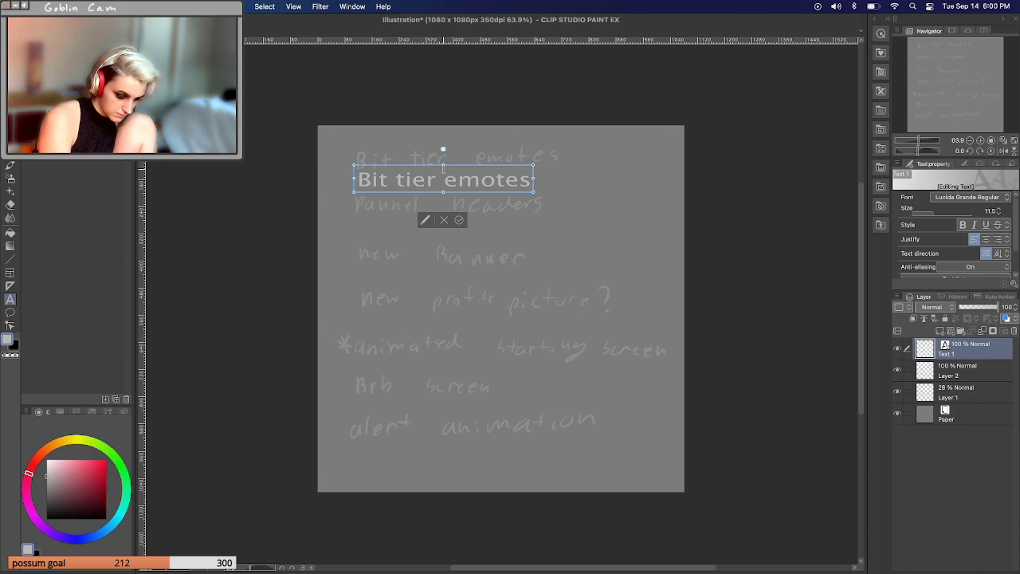
{"action": "left_click_drag", "start_coordinate": [461, 151], "coordinate": [429, 171]}
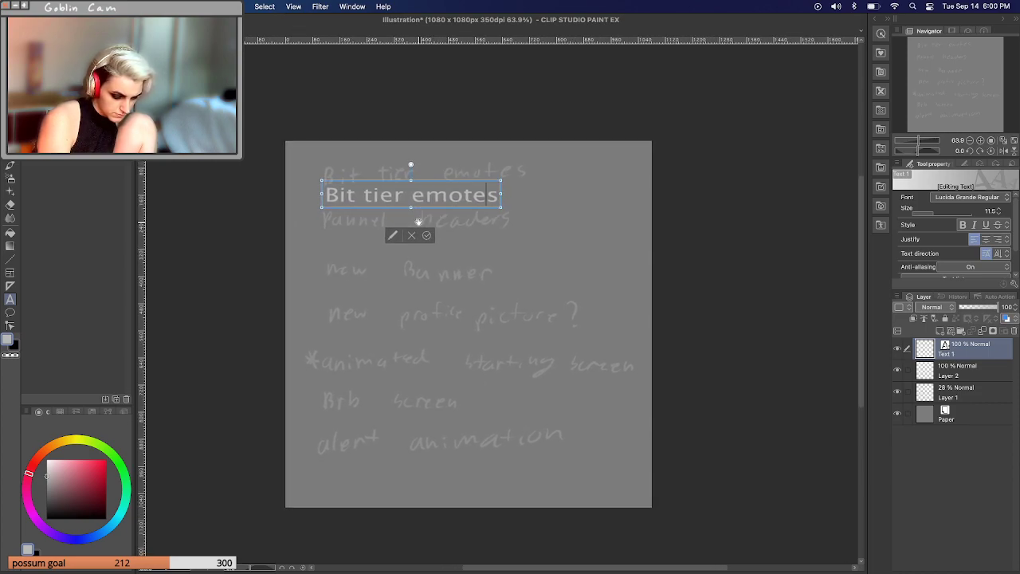
{"action": "left_click", "coordinate": [427, 240]}
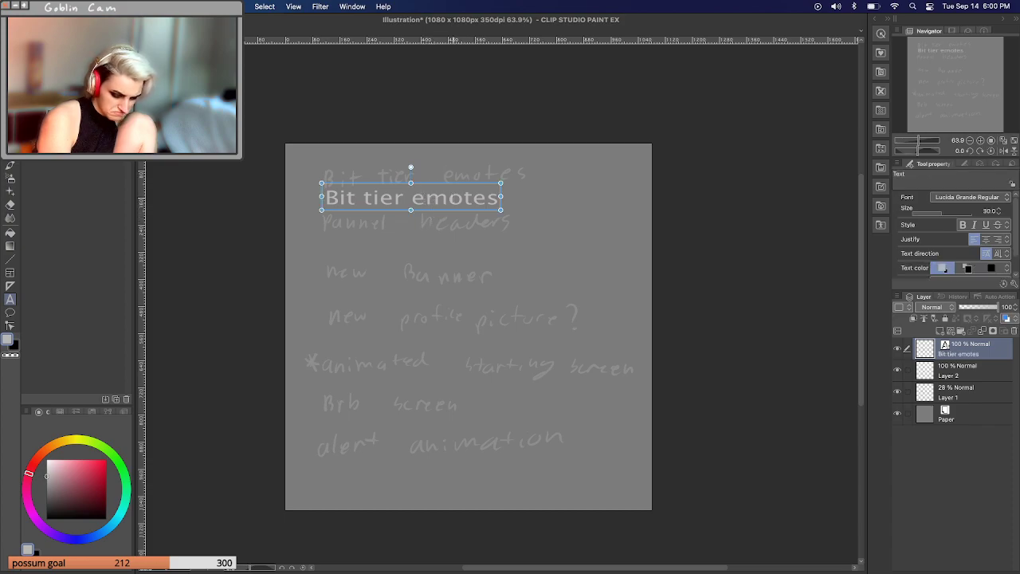
{"action": "left_click_drag", "start_coordinate": [425, 186], "coordinate": [428, 167]}
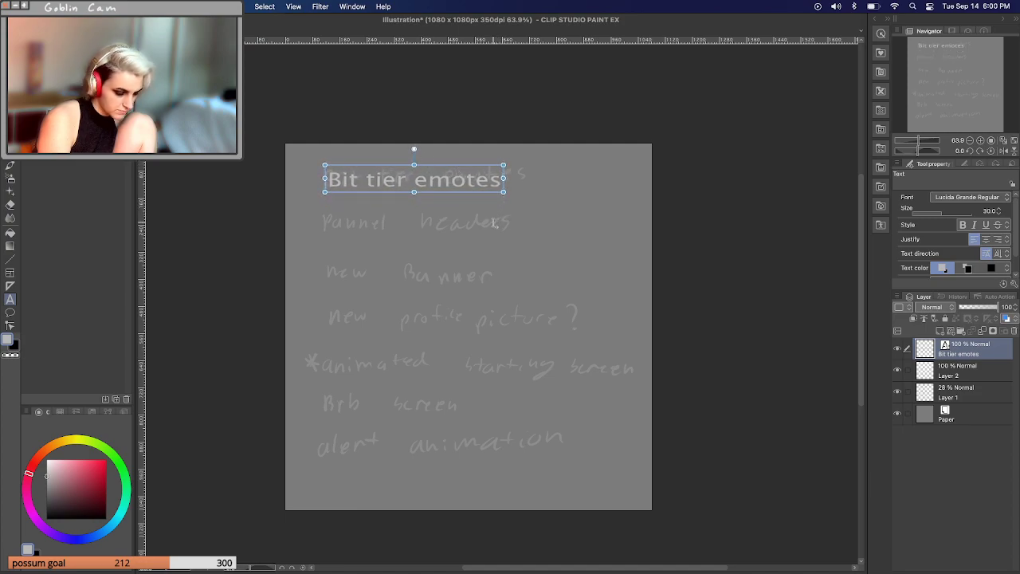
Undo the text move, the typed text and the added layer, and set the handwritten list layer's opacity back to 100%.
{"action": "key", "text": "super+z"}
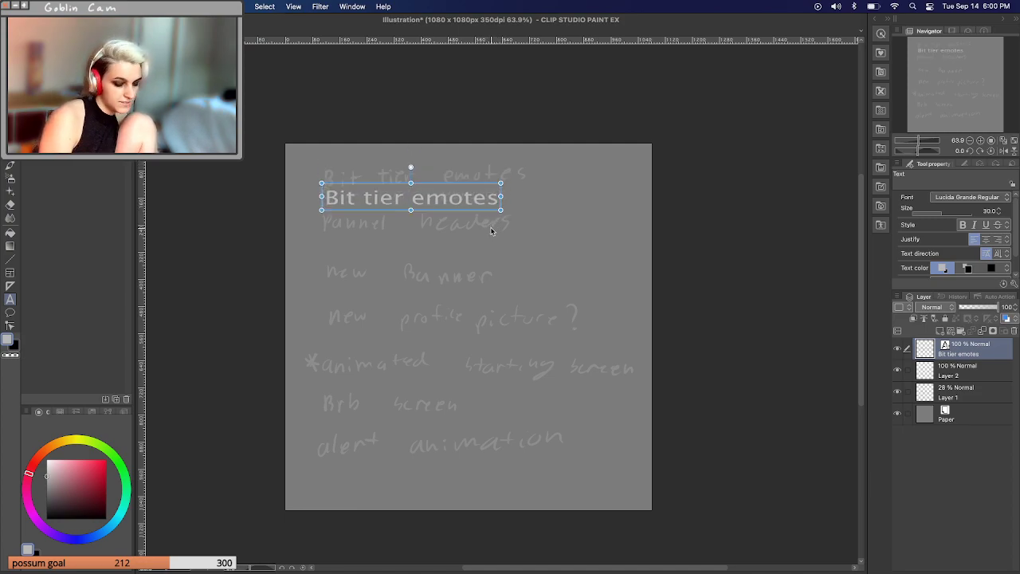
{"action": "key", "text": "super+z"}
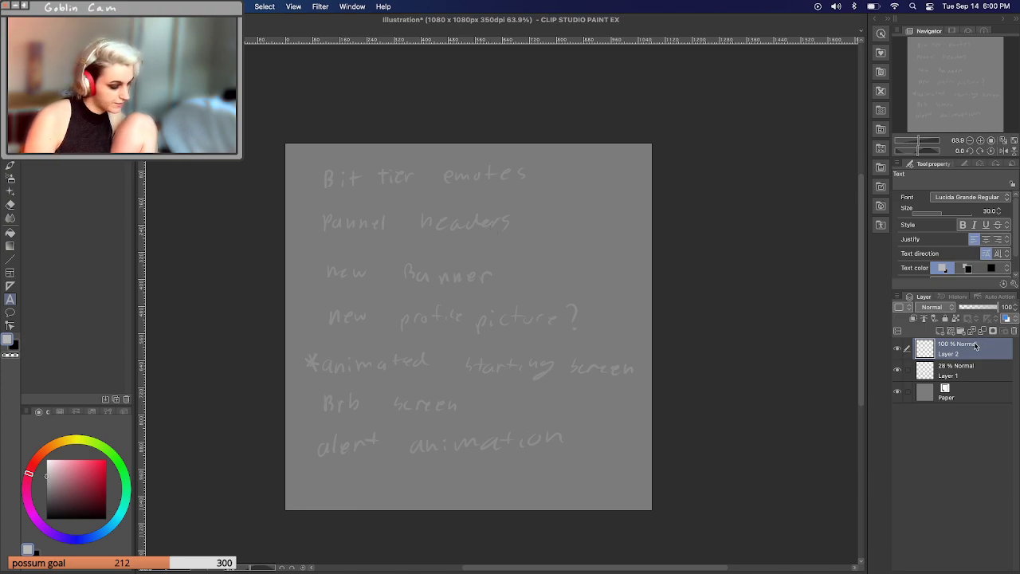
{"action": "key", "text": "super+z"}
{"action": "left_click_drag", "start_coordinate": [972, 308], "coordinate": [1009, 310]}
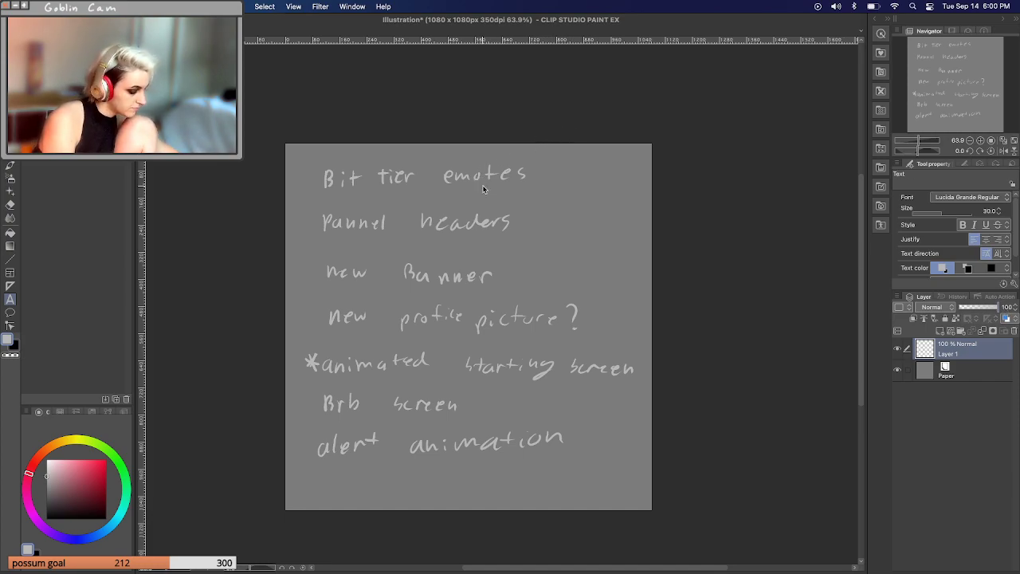
Draw a small square checkbox with the Real G-Pen in front of each of the seven list lines.
{"action": "key", "text": "p"}
{"action": "mouse_move", "coordinate": [310, 170]}
{"action": "left_mouse_down"}
{"action": "mouse_move", "coordinate": [298, 185]}
{"action": "mouse_move", "coordinate": [309, 228]}
{"action": "left_mouse_up"}
{"action": "mouse_move", "coordinate": [302, 268]}
{"action": "left_mouse_down"}
{"action": "mouse_move", "coordinate": [318, 266]}
{"action": "mouse_move", "coordinate": [304, 279]}
{"action": "mouse_move", "coordinate": [308, 323]}
{"action": "left_mouse_up"}
{"action": "mouse_move", "coordinate": [296, 359]}
{"action": "left_mouse_down"}
{"action": "mouse_move", "coordinate": [293, 371]}
{"action": "mouse_move", "coordinate": [303, 355]}
{"action": "mouse_move", "coordinate": [295, 370]}
{"action": "mouse_move", "coordinate": [315, 396]}
{"action": "left_mouse_up"}
{"action": "left_click_drag", "start_coordinate": [314, 395], "coordinate": [297, 413]}
{"action": "mouse_move", "coordinate": [296, 454]}
{"action": "left_mouse_down"}
{"action": "mouse_move", "coordinate": [306, 439]}
{"action": "mouse_move", "coordinate": [295, 456]}
{"action": "left_mouse_up"}
{"action": "key", "text": "ctrl+z"}
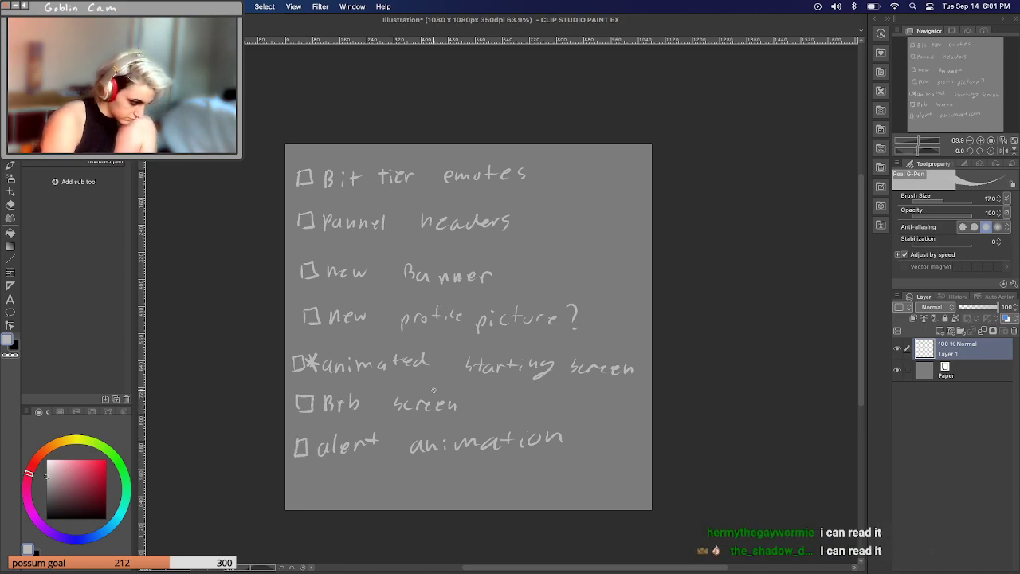
Move the whole checklist layer down and slightly to the right, leaving free space above the first line.
{"action": "key", "text": "k"}
{"action": "left_click_drag", "start_coordinate": [515, 318], "coordinate": [520, 347]}
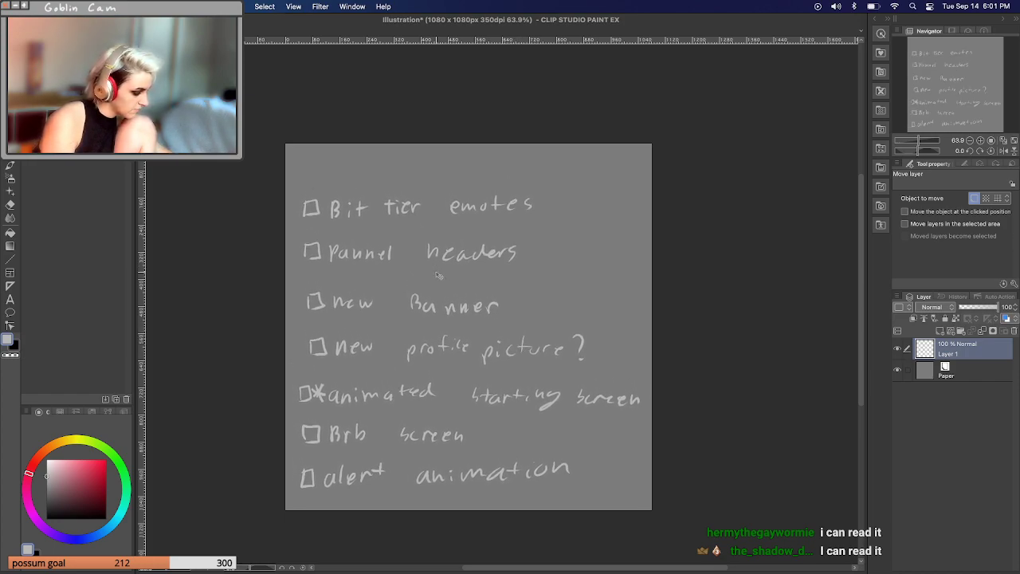
Handwrite "emotes" above the first checklist line with the Real G-Pen and give it a ticked checkbox.
{"action": "key", "text": "p"}
{"action": "left_click_drag", "start_coordinate": [341, 167], "coordinate": [365, 174]}
{"action": "left_click_drag", "start_coordinate": [379, 165], "coordinate": [416, 172]}
{"action": "mouse_move", "coordinate": [305, 161]}
{"action": "left_mouse_down"}
{"action": "mouse_move", "coordinate": [306, 180]}
{"action": "mouse_move", "coordinate": [337, 144]}
{"action": "left_mouse_up"}
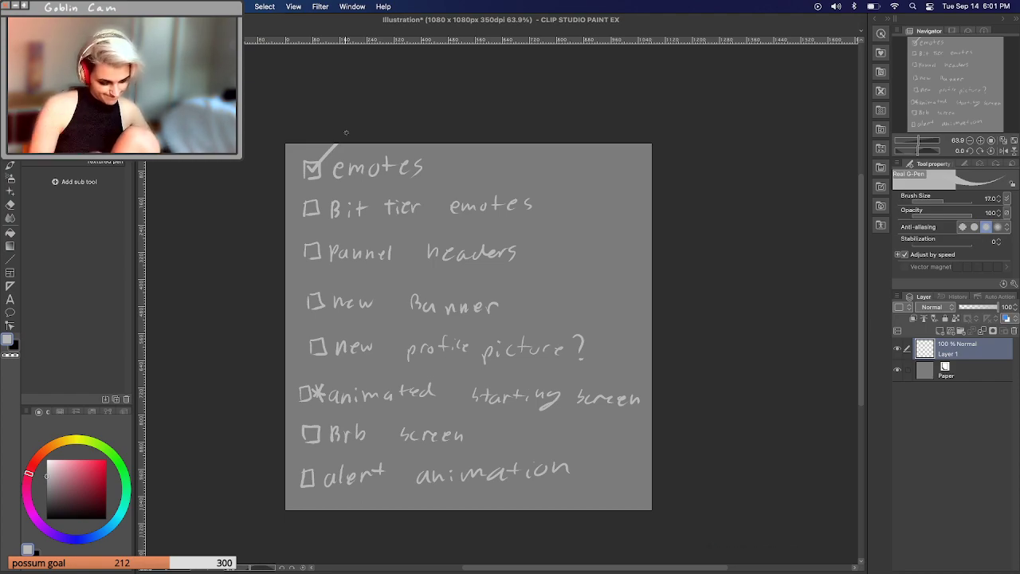
Switch to the gen 2 emote spread document and delete the layers Layer 1 Copy 5, chomp emote, dumb 3.1 and rabid raid v2.
{"action": "key", "text": "ctrl+Tab"}
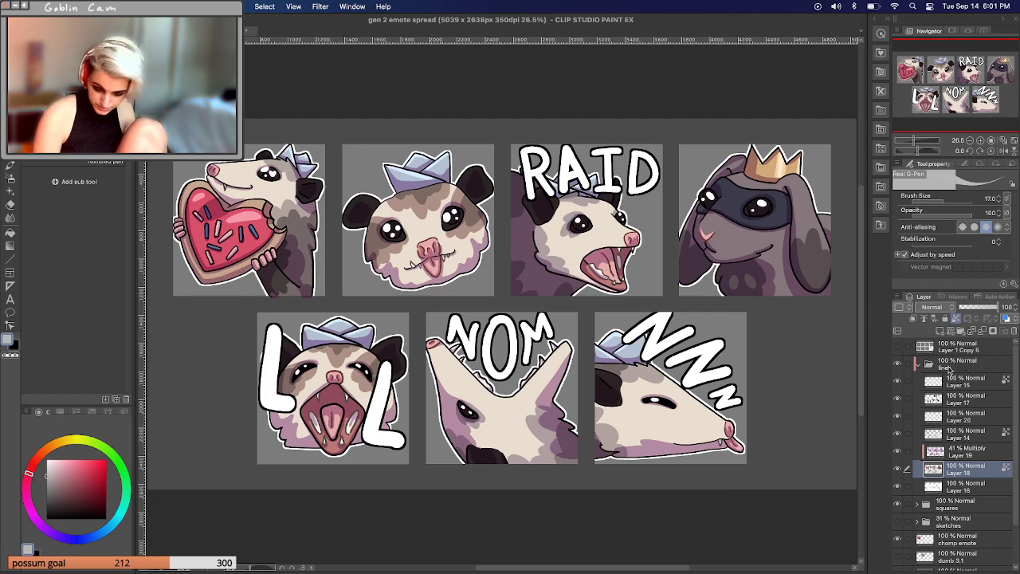
{"action": "left_click", "coordinate": [918, 364]}
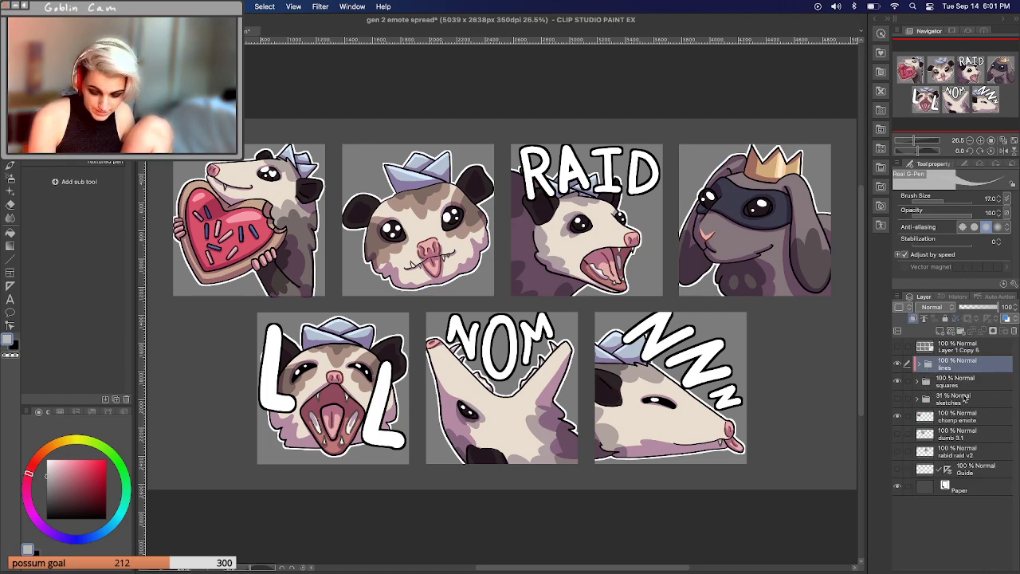
{"action": "left_click", "coordinate": [1005, 350]}
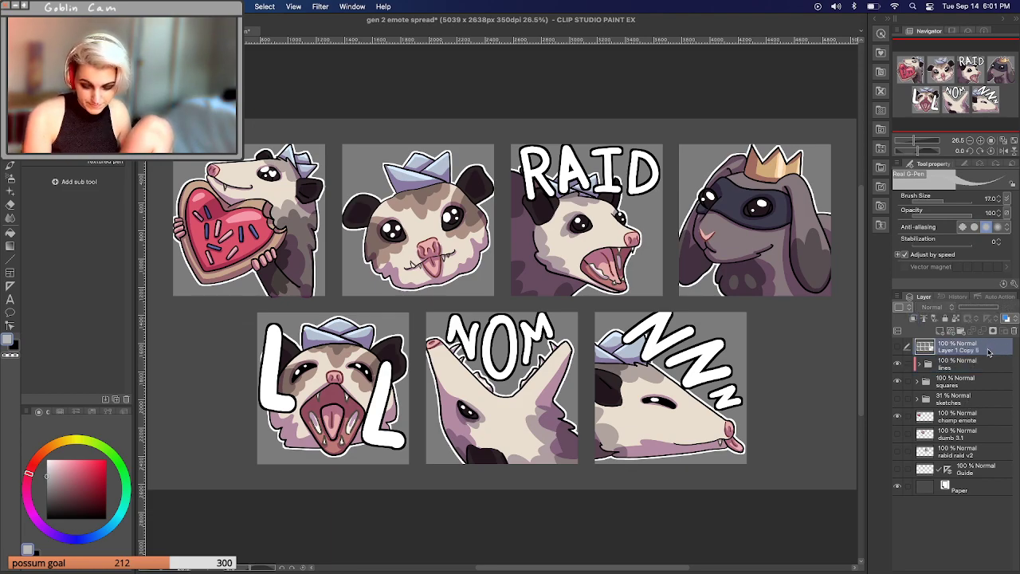
{"action": "left_click", "coordinate": [1015, 331]}
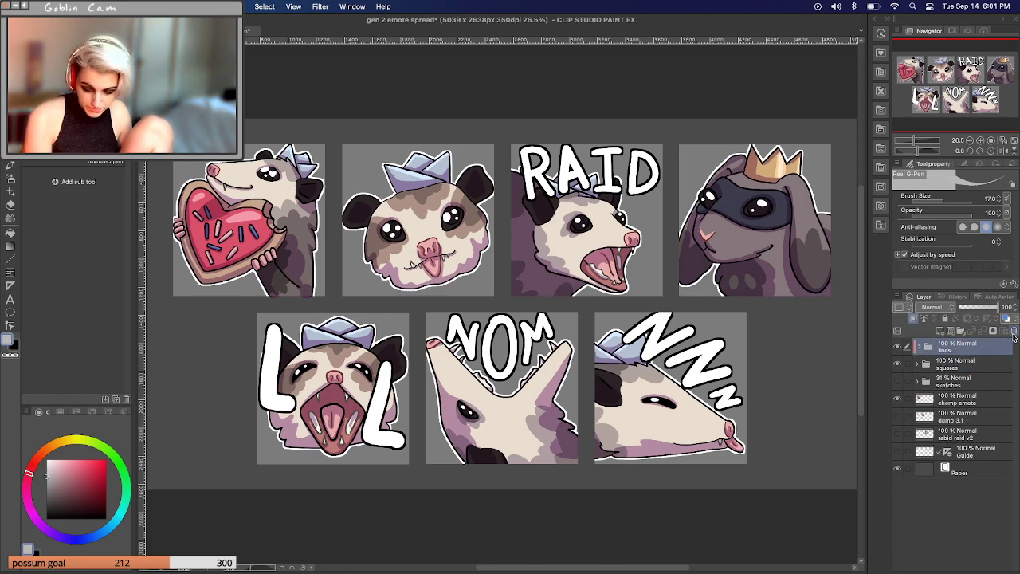
{"action": "left_click_drag", "start_coordinate": [982, 407], "coordinate": [988, 348]}
{"action": "left_click_drag", "start_coordinate": [986, 403], "coordinate": [1011, 345]}
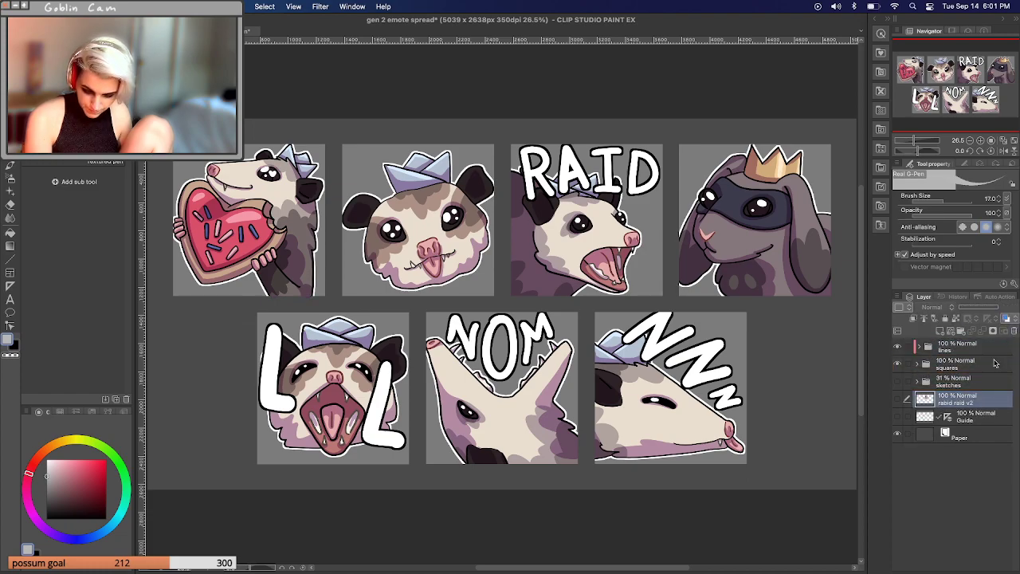
{"action": "left_click_drag", "start_coordinate": [982, 401], "coordinate": [1016, 335]}
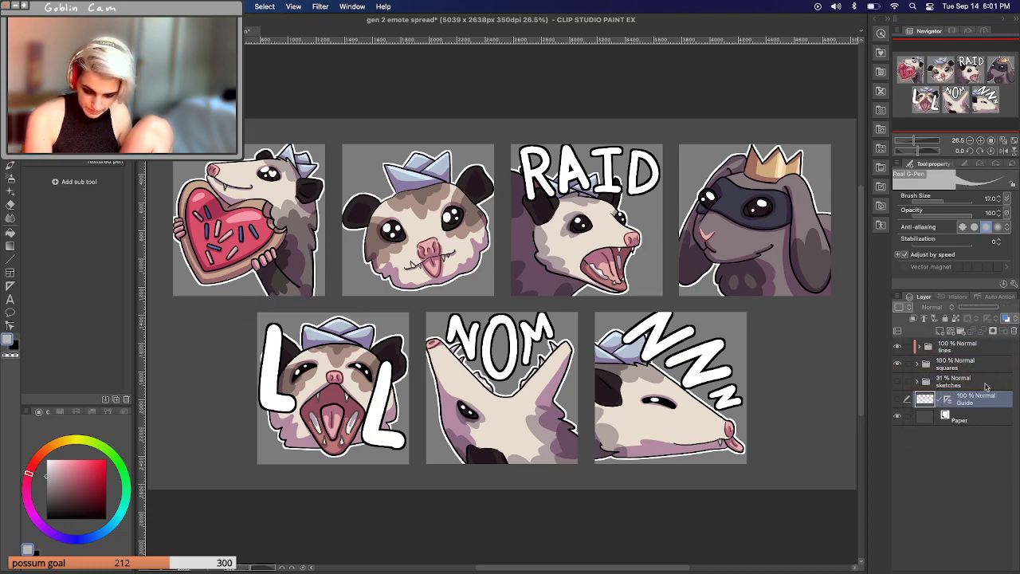
Delete the lines and sketches folders, keeping only the squares folder, the Guide layer and the Paper layer.
{"action": "left_click", "coordinate": [980, 349]}
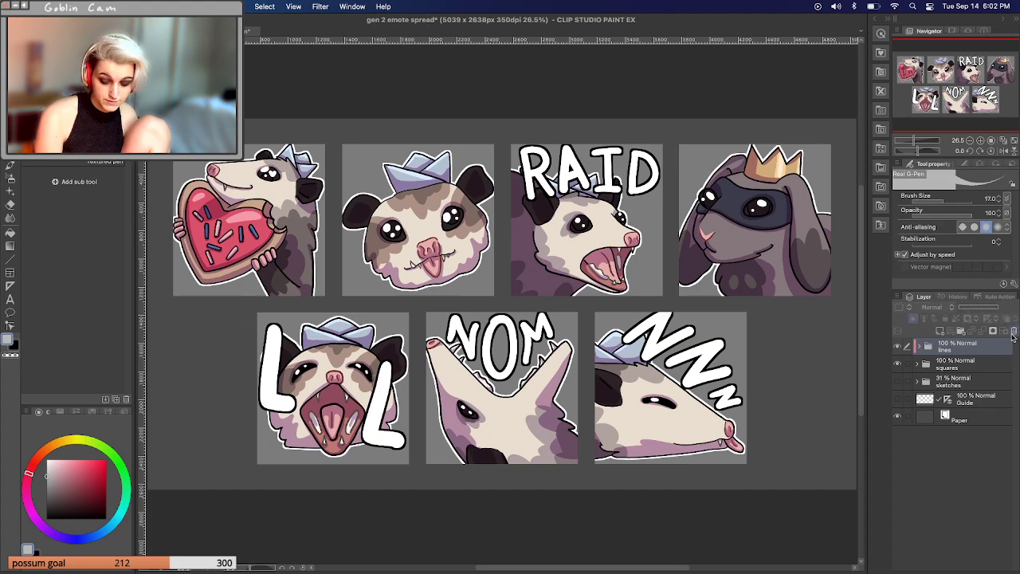
{"action": "left_click", "coordinate": [1014, 331]}
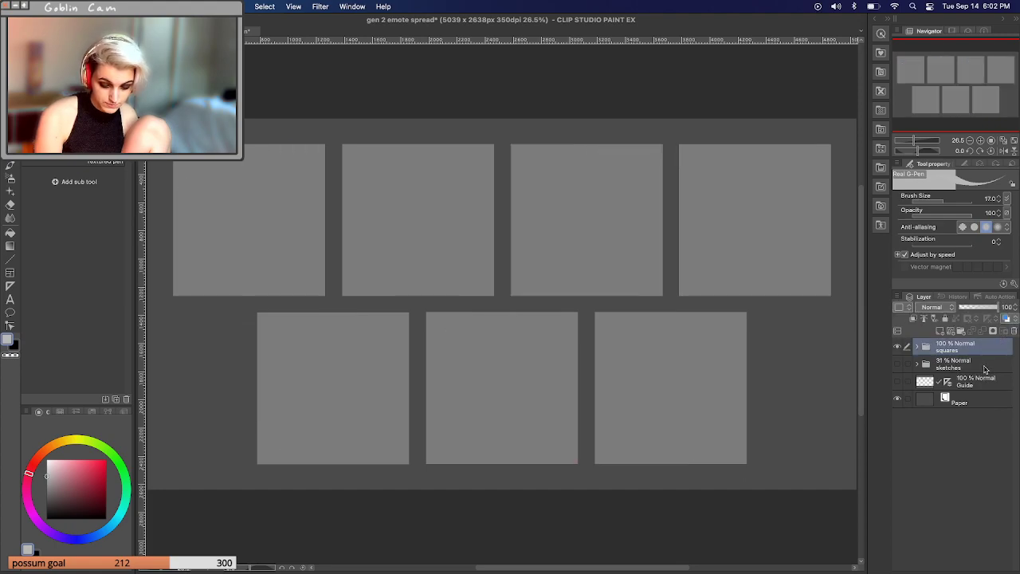
{"action": "left_click", "coordinate": [985, 369]}
{"action": "left_click", "coordinate": [996, 348], "text": "shift"}
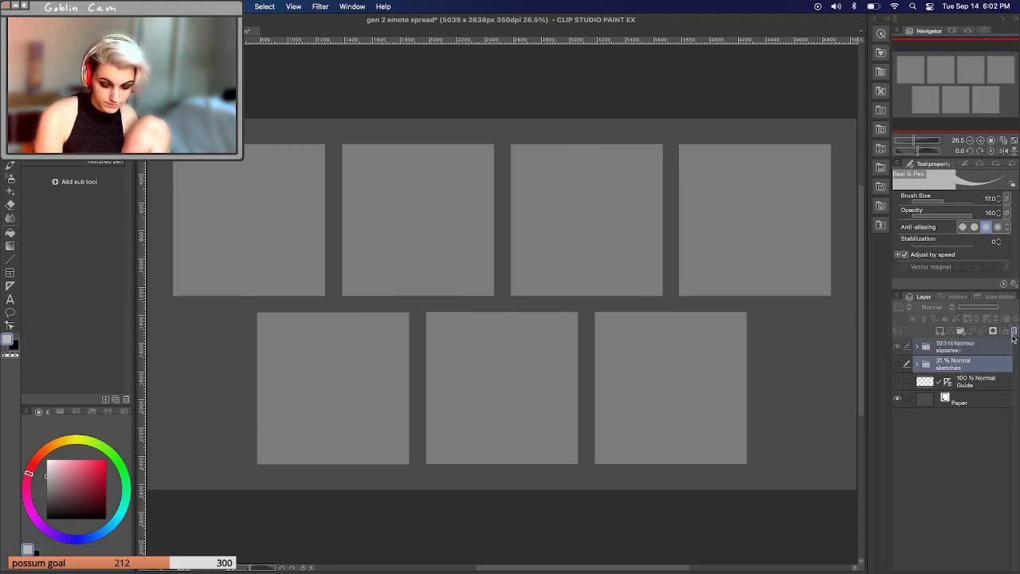
{"action": "left_click", "coordinate": [1013, 331]}
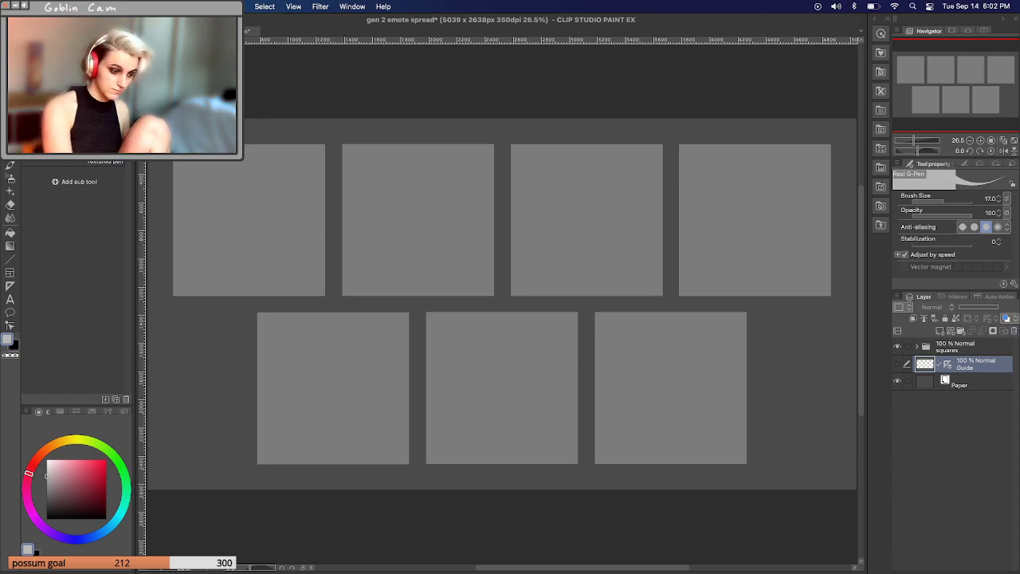
Save a copy of the emptied template as "emote spread 7 piece" in the Twitch folder, in Clip Studio format.
{"action": "left_click", "coordinate": [112, 6]}
{"action": "key", "text": "super+shift+s"}
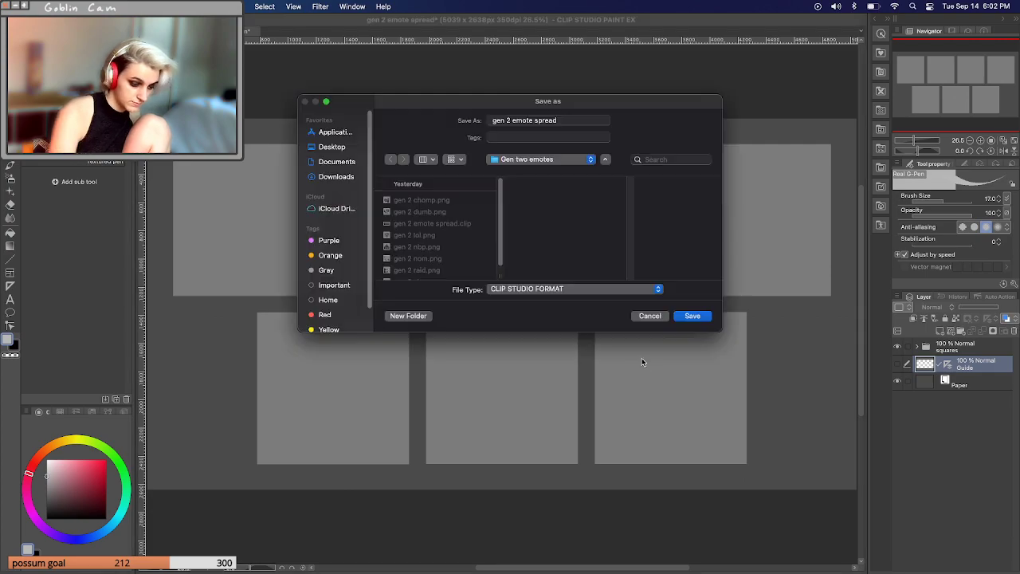
{"action": "left_click", "coordinate": [536, 164]}
{"action": "left_click", "coordinate": [536, 173]}
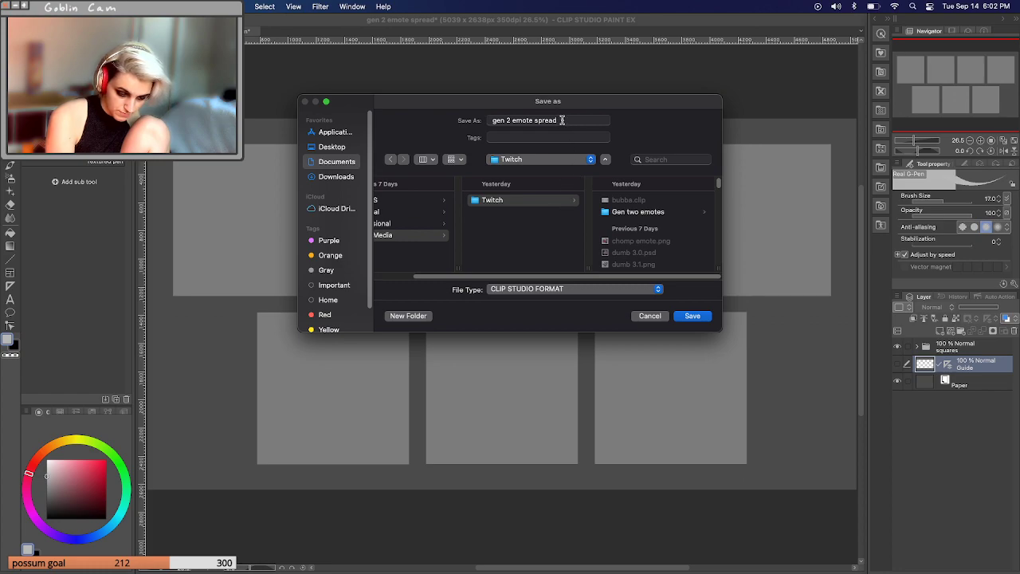
{"action": "left_click", "coordinate": [510, 120]}
{"action": "left_click_drag", "start_coordinate": [460, 127], "coordinate": [563, 120]}
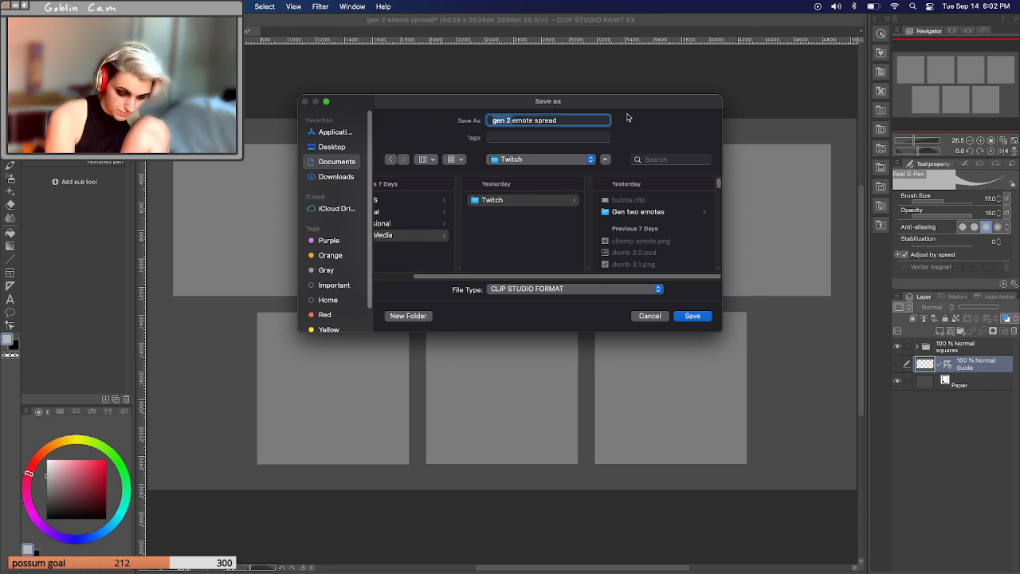
{"action": "key", "text": "BackSpace"}
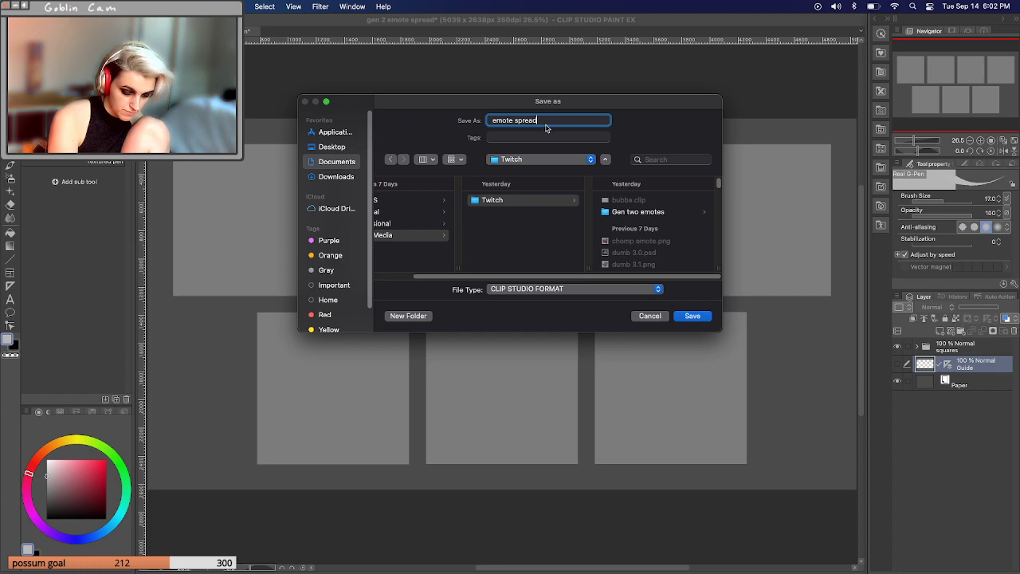
{"action": "type", "text": "7 piece"}
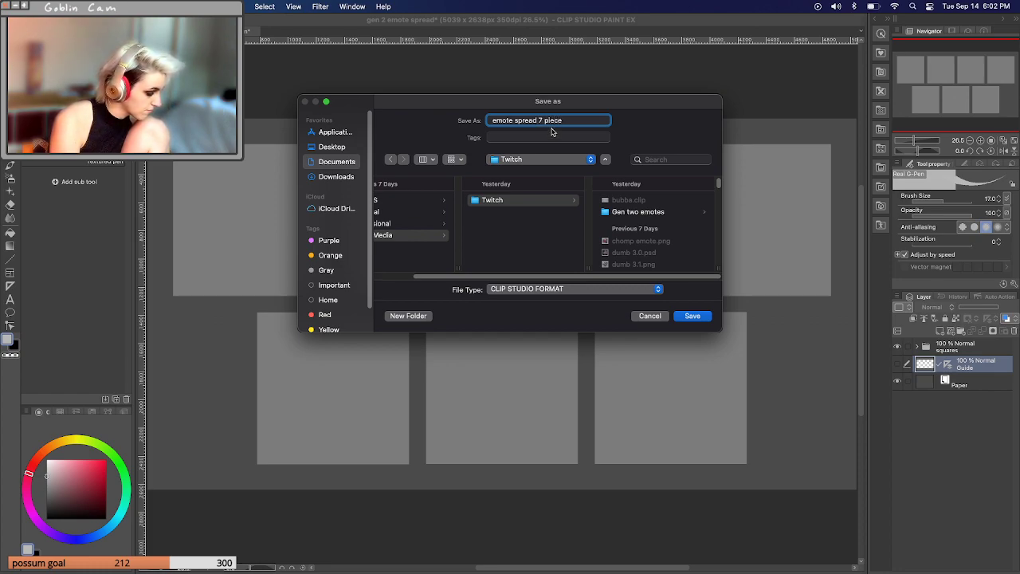
{"action": "left_click", "coordinate": [692, 317]}
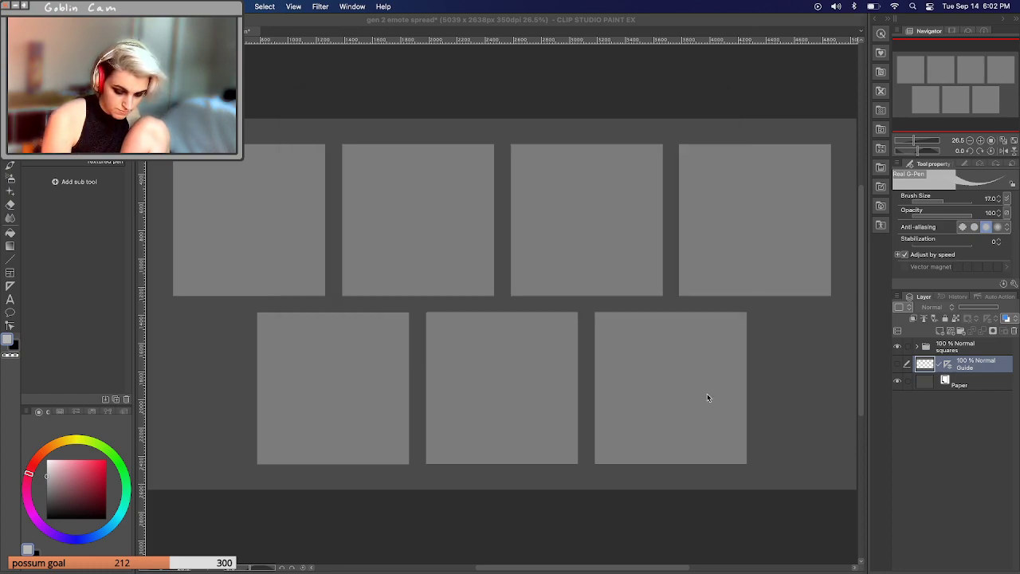
Show the Guide layer and add vertical guides on both sides of the lower row of squares and a horizontal guide below it.
{"action": "left_click", "coordinate": [899, 364]}
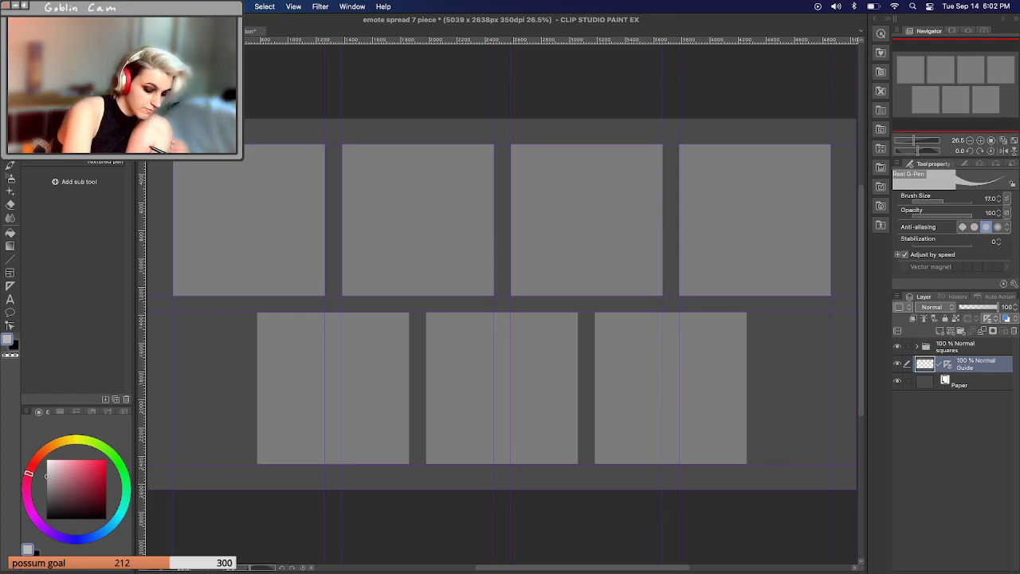
{"action": "left_click_drag", "start_coordinate": [142, 140], "coordinate": [246, 140]}
{"action": "left_click_drag", "start_coordinate": [145, 206], "coordinate": [767, 287]}
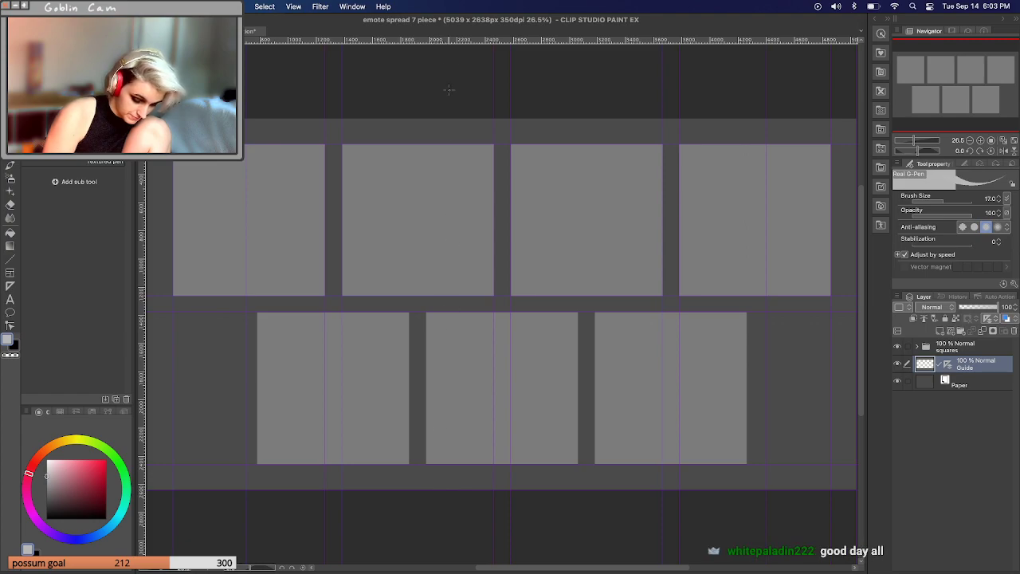
{"action": "left_click_drag", "start_coordinate": [449, 41], "coordinate": [499, 480]}
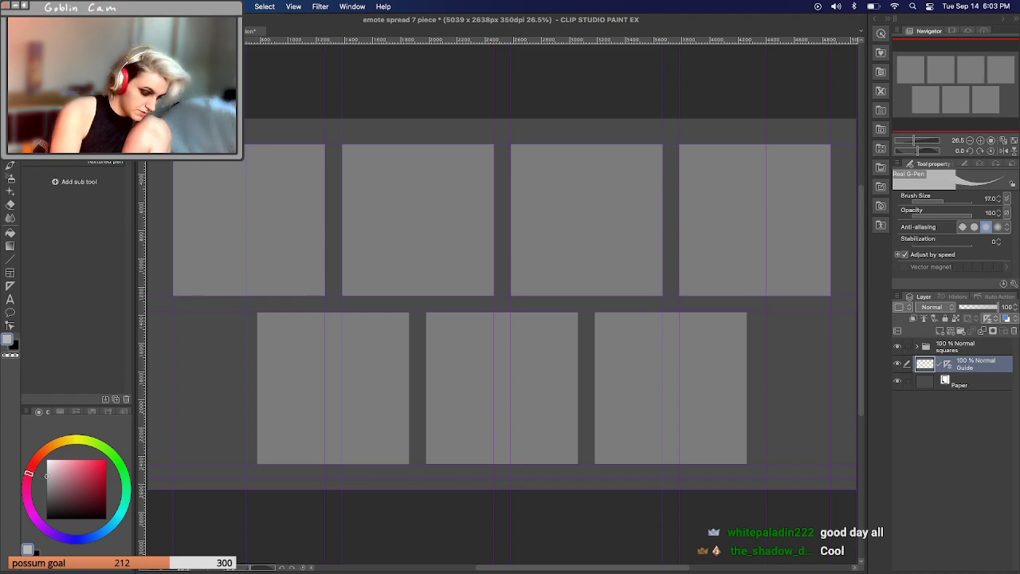
Crop the canvas to a guide-aligned rectangular selection around the lower three squares, then deselect and hide the Guide layer.
{"action": "key", "text": "m"}
{"action": "key", "text": "m"}
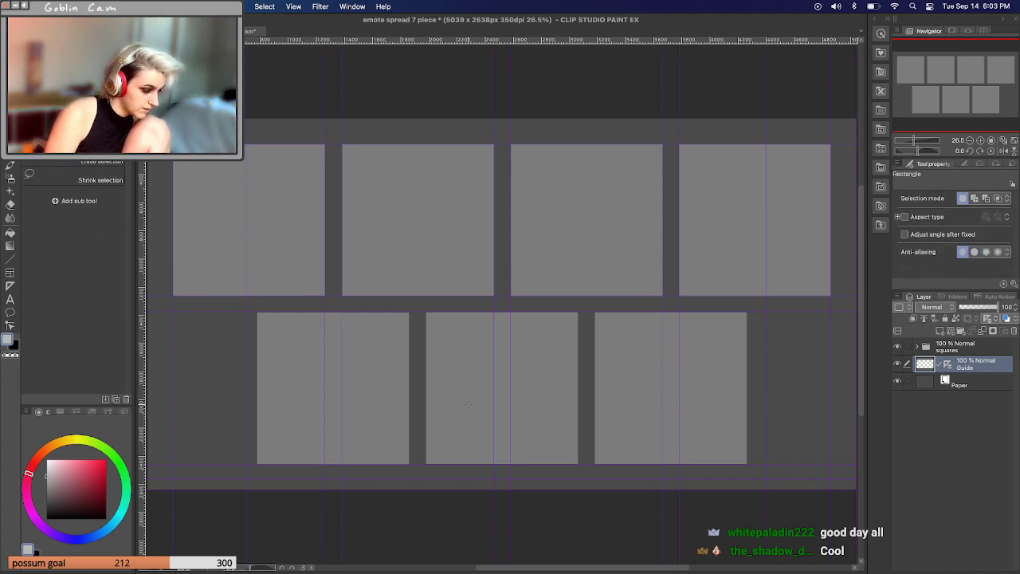
{"action": "left_click_drag", "start_coordinate": [247, 295], "coordinate": [766, 479]}
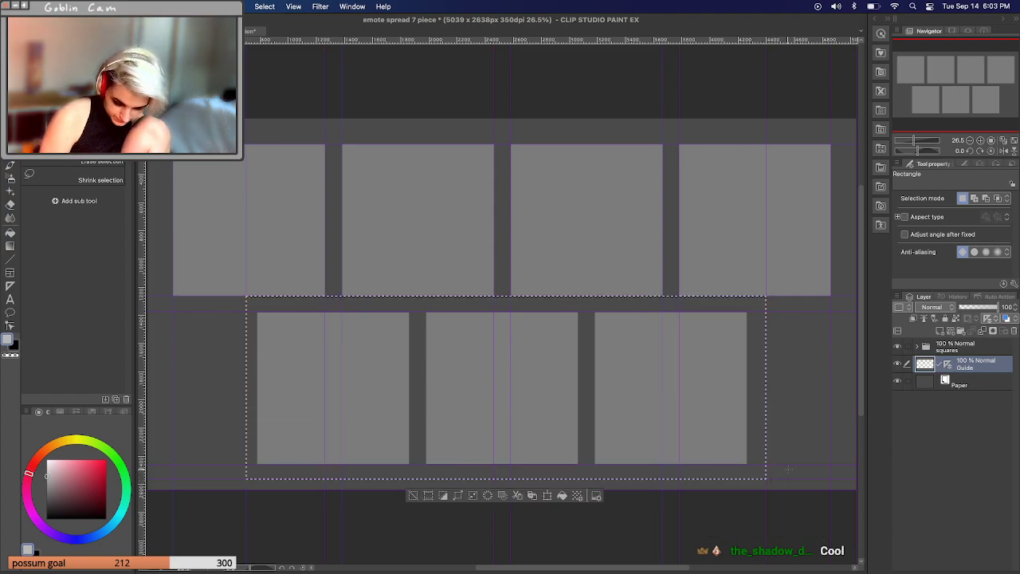
{"action": "left_click", "coordinate": [115, 7]}
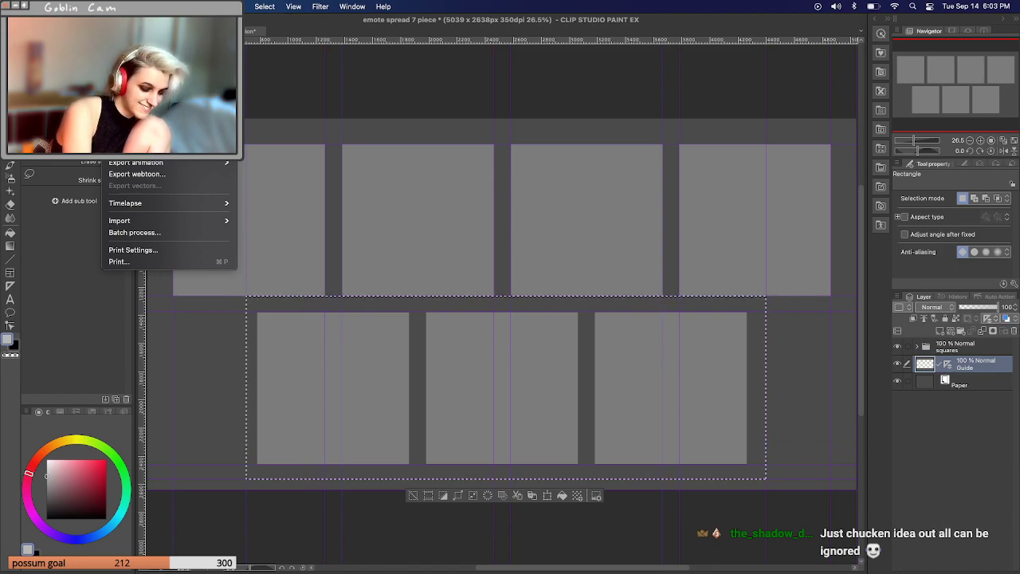
{"action": "mouse_move", "coordinate": [140, 7]}
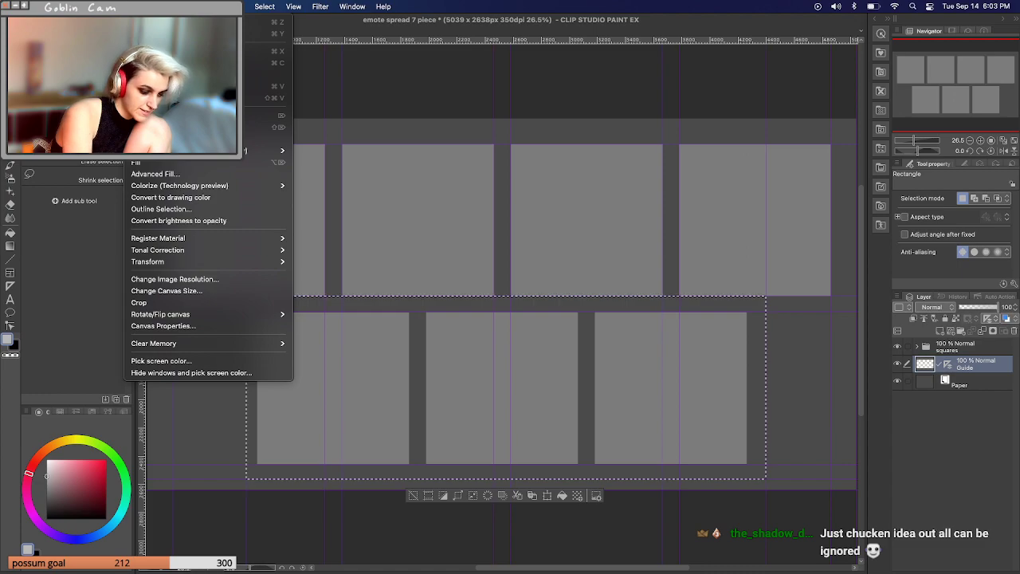
{"action": "left_click", "coordinate": [197, 304]}
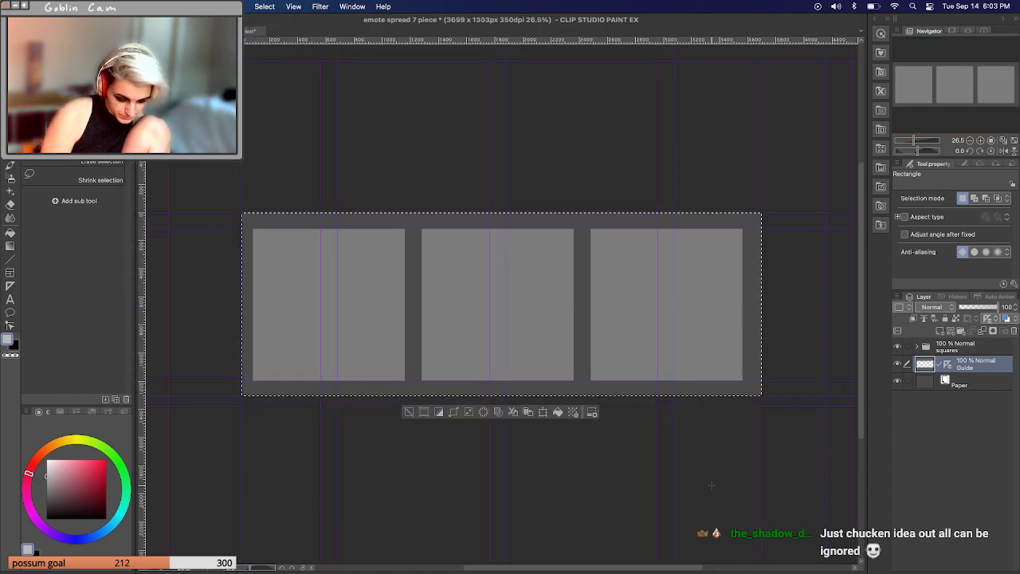
{"action": "key", "text": "super+d"}
{"action": "left_click", "coordinate": [897, 364]}
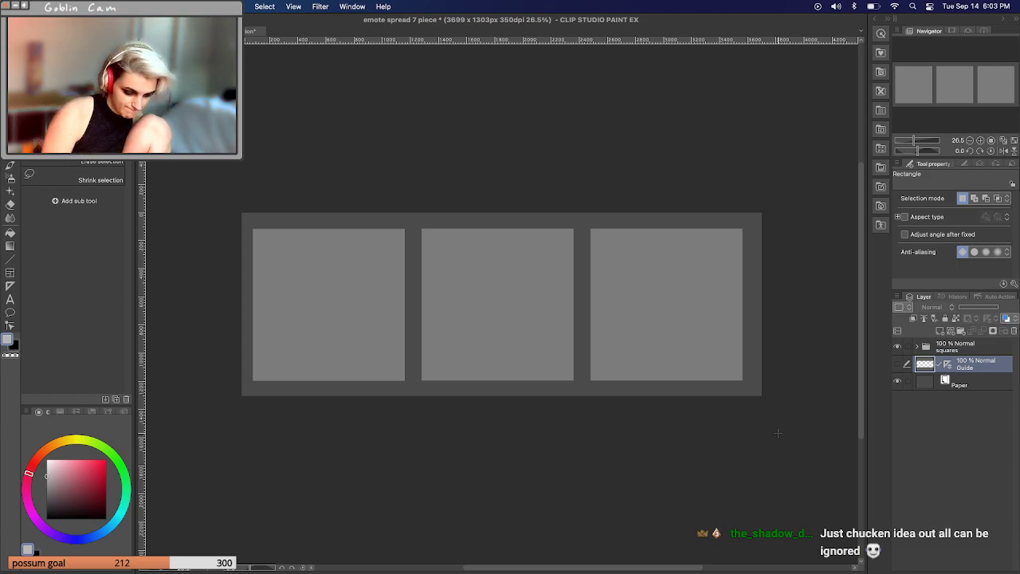
Undo the crop to the lower three squares and show the Guide layer again.
{"action": "key", "text": "super+a"}
{"action": "key", "text": "super+z"}
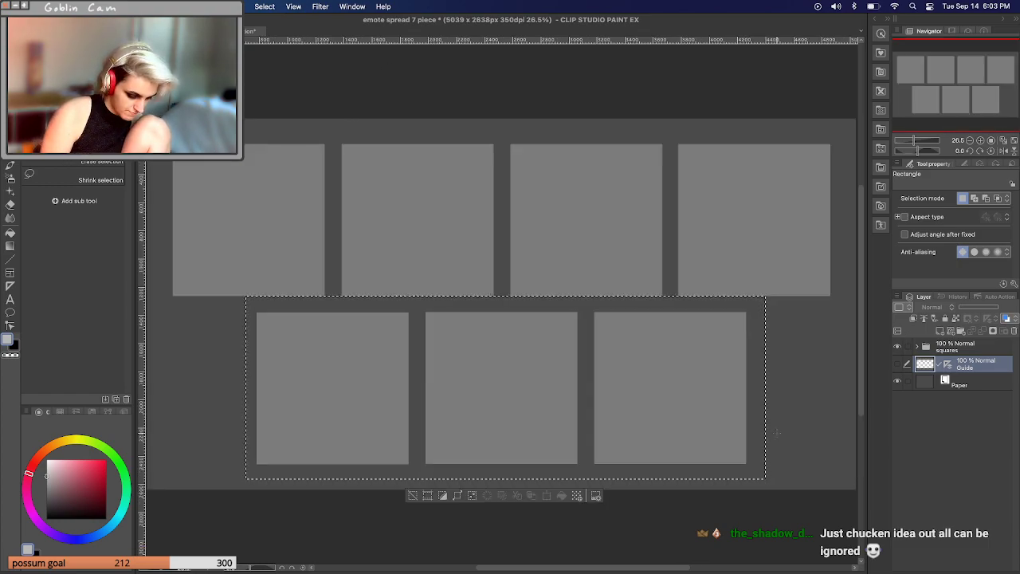
{"action": "left_click", "coordinate": [897, 364]}
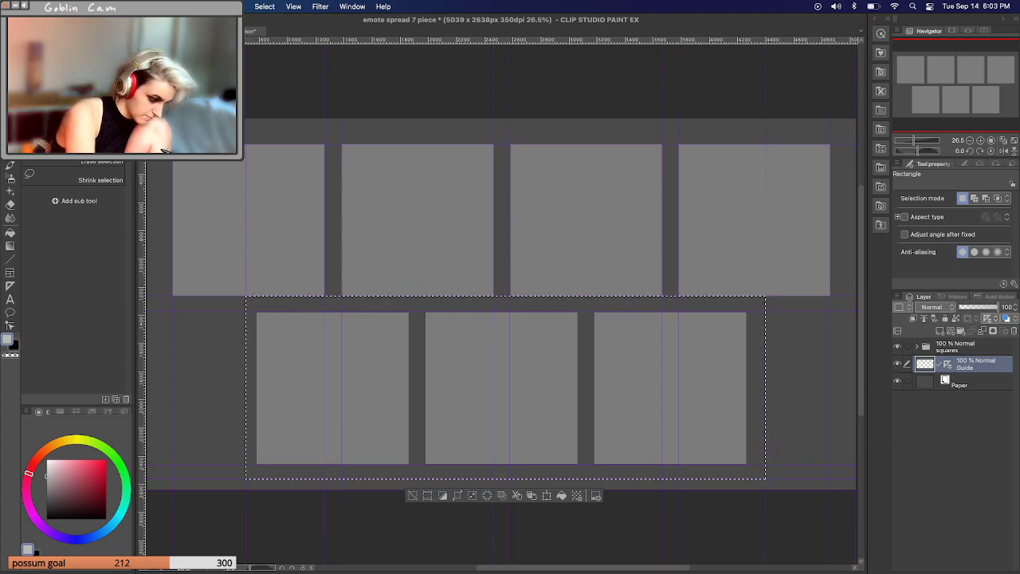
Clear the selection around the lower row and restore the horizontal guide beneath it.
{"action": "key", "text": "k"}
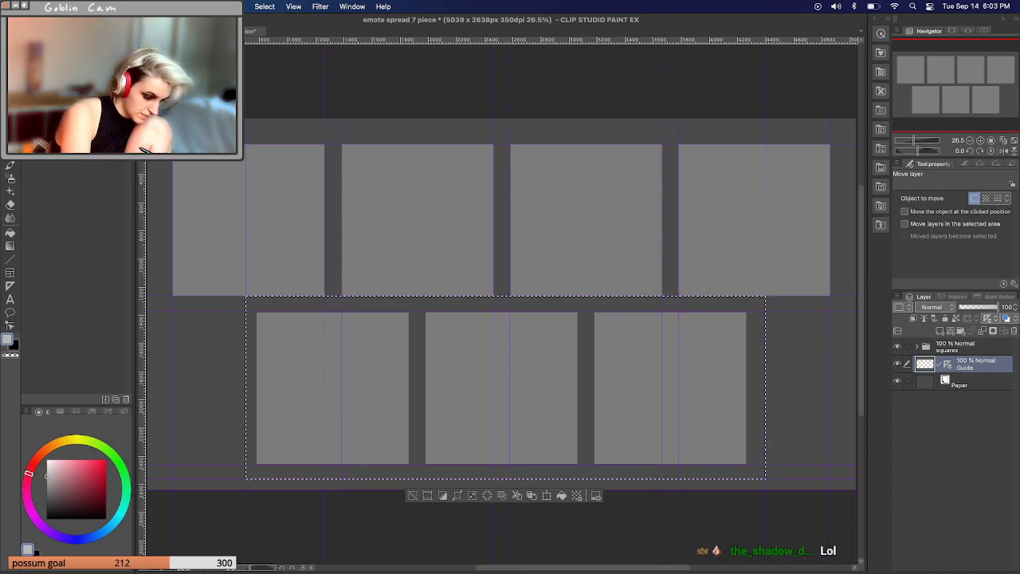
{"action": "key", "text": "k"}
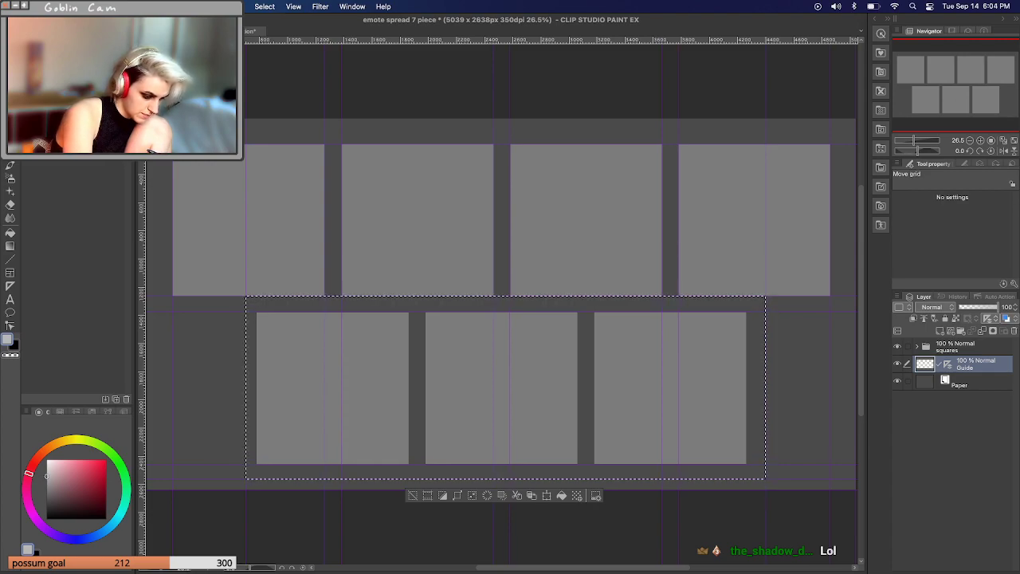
{"action": "key", "text": "k"}
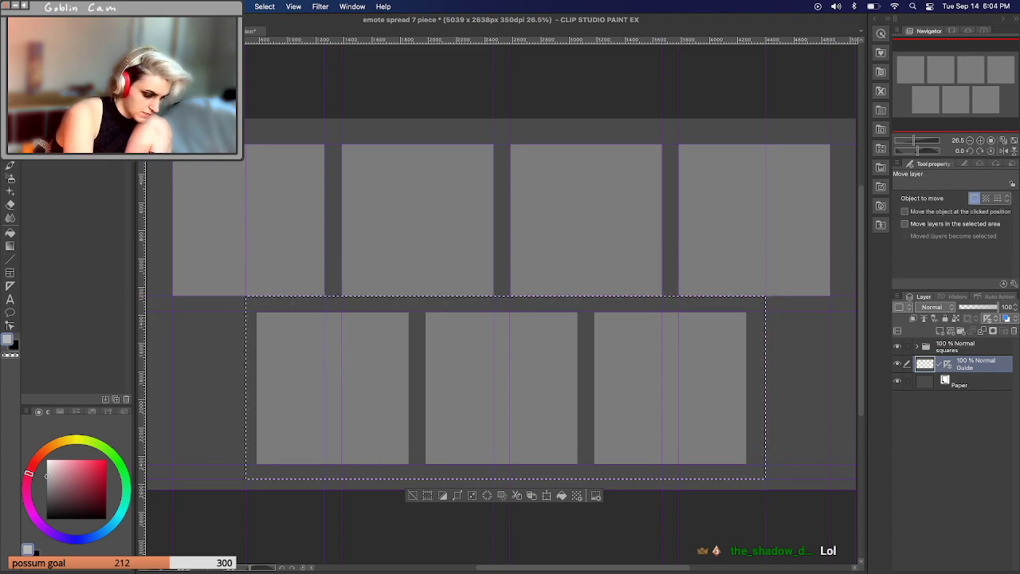
{"action": "key", "text": "super+d"}
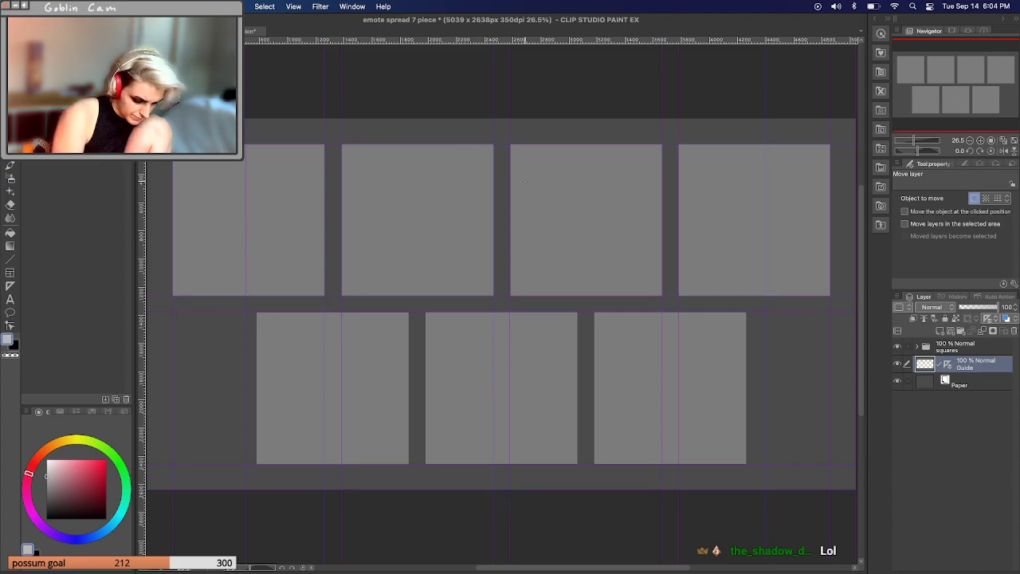
{"action": "key", "text": "super+z"}
{"action": "key", "text": "super+z"}
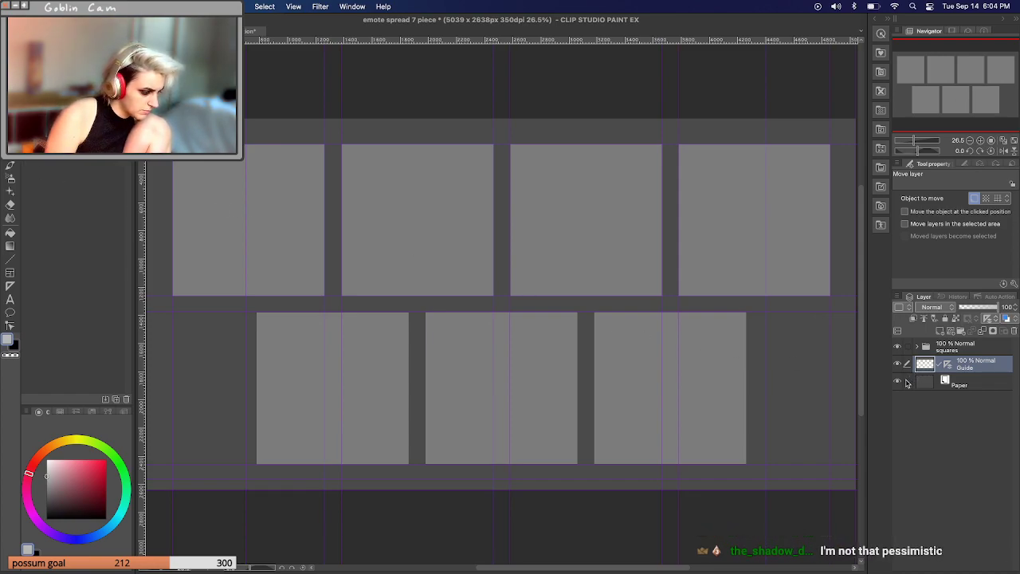
Add a vertical guide slightly farther left of the lower row and select the guide-bounded rectangle around its three squares.
{"action": "left_click_drag", "start_coordinate": [145, 96], "coordinate": [245, 97]}
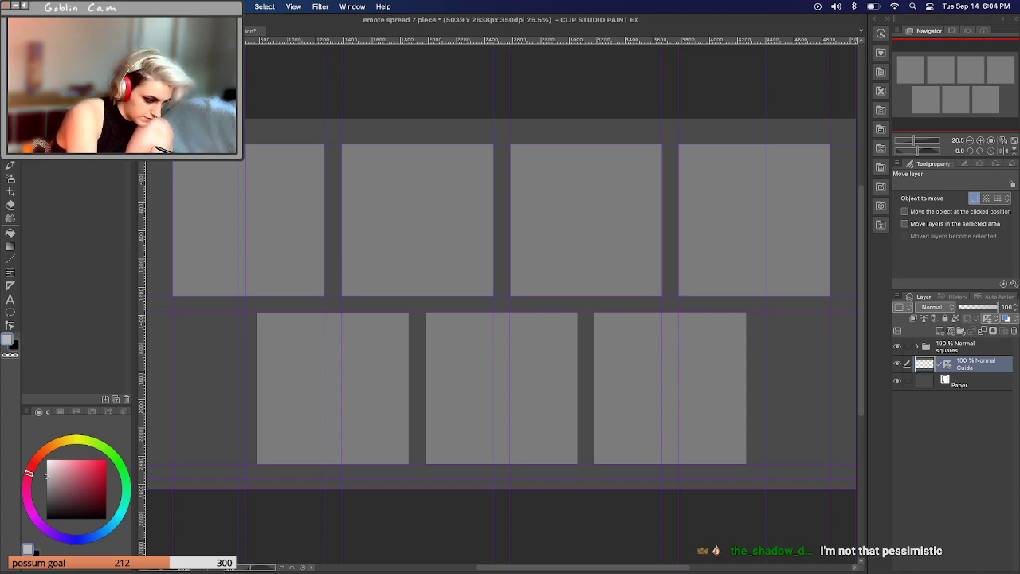
{"action": "key", "text": "m"}
{"action": "left_click_drag", "start_coordinate": [239, 316], "coordinate": [504, 418]}
{"action": "key", "text": "ctrl+d"}
{"action": "left_click_drag", "start_coordinate": [239, 297], "coordinate": [765, 479]}
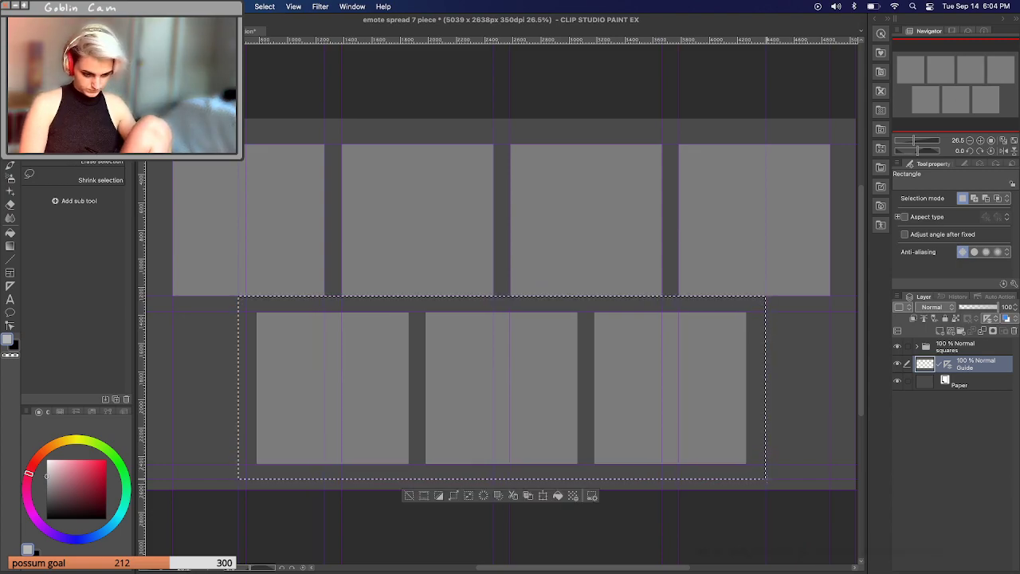
Crop the canvas to the selection and save it as a separate Clip Studio file named "emote spread 3 piece" in the Twitch folder.
{"action": "left_click", "coordinate": [136, 6]}
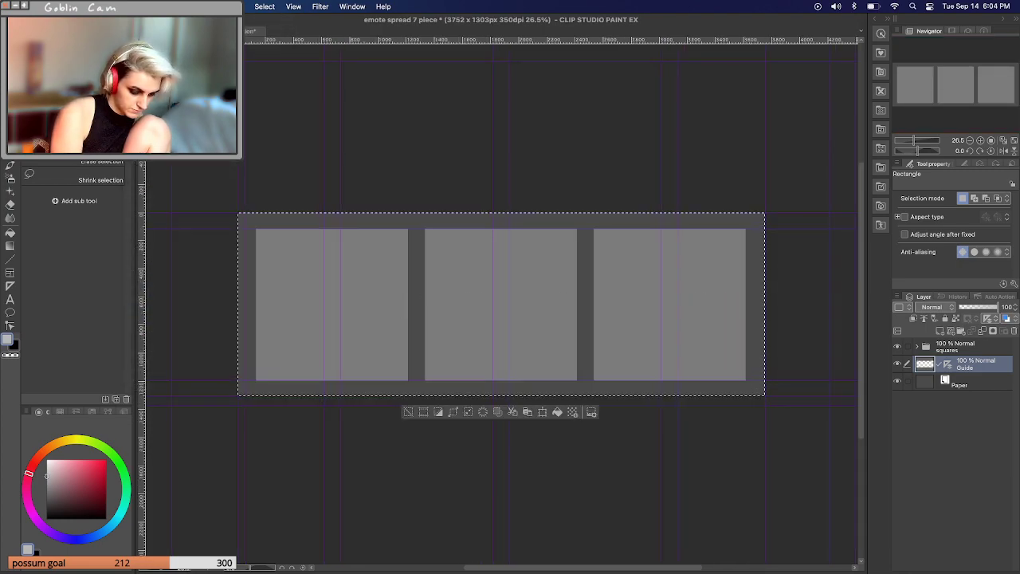
{"action": "left_click", "coordinate": [111, 6]}
{"action": "left_click", "coordinate": [136, 79]}
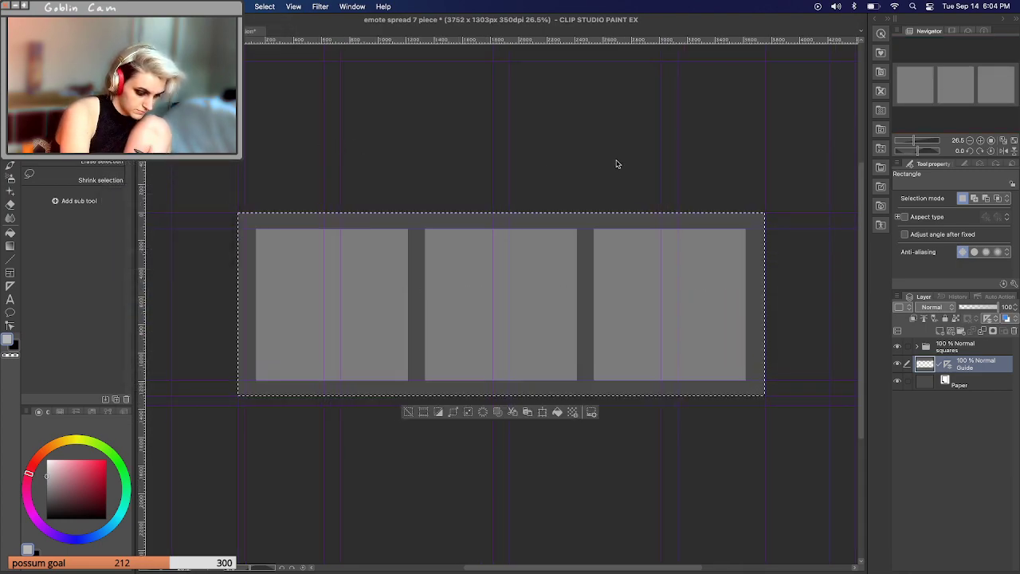
{"action": "left_click", "coordinate": [545, 121]}
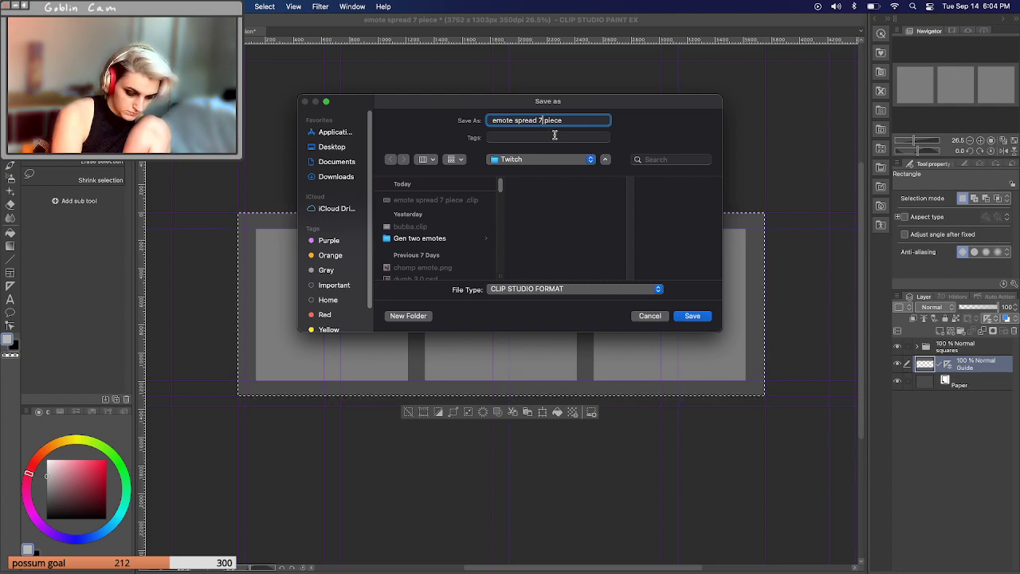
{"action": "key", "text": "BackSpace"}
{"action": "key", "text": "BackSpace"}
{"action": "type", "text": "3"}
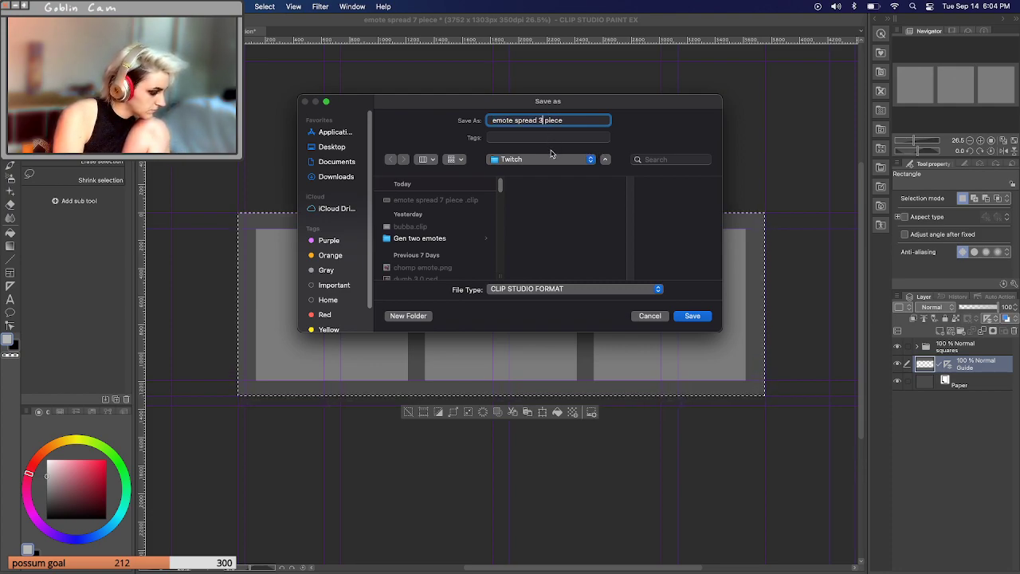
{"action": "left_click", "coordinate": [694, 318]}
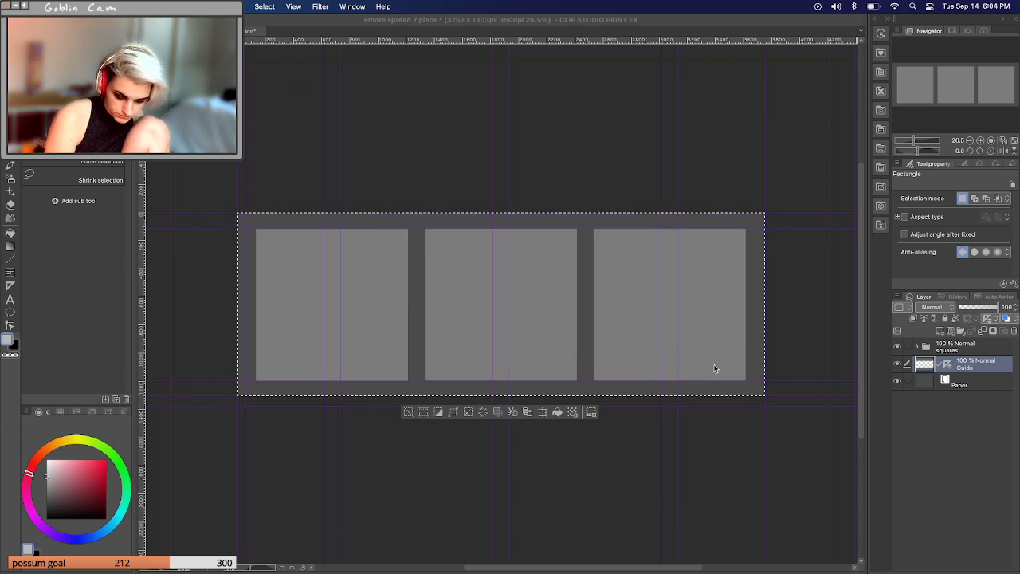
Clear the selection around the three squares and hide the Guide layer.
{"action": "key", "text": "super+d"}
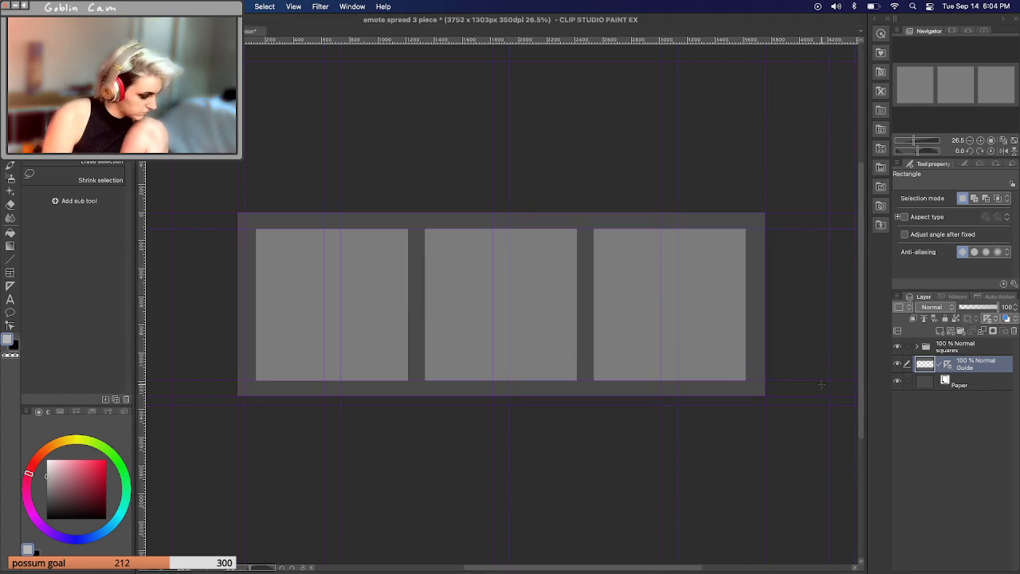
{"action": "left_click", "coordinate": [898, 363]}
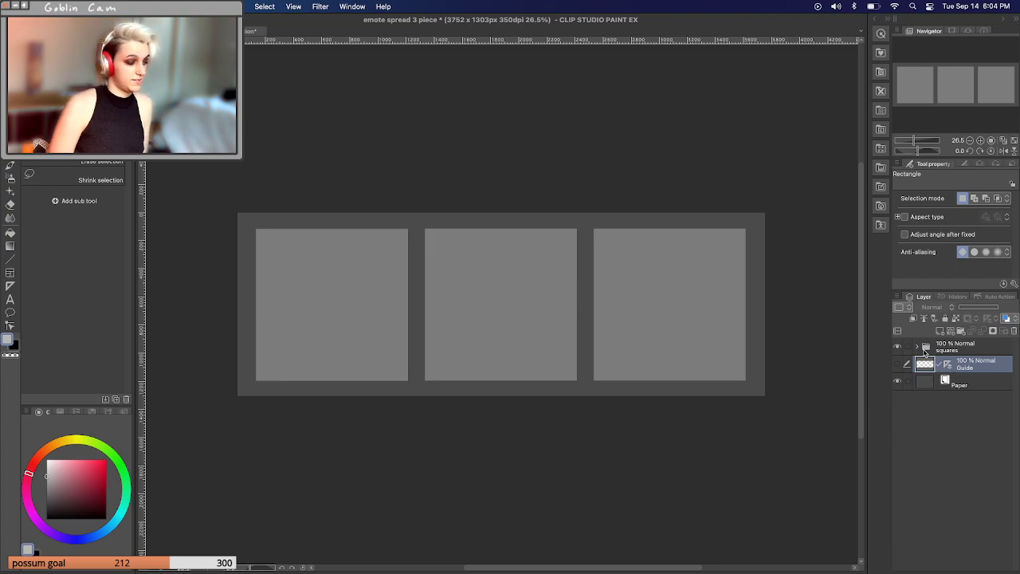
Add a new layer above the squares folder and switch to the Real G-Pen.
{"action": "left_click", "coordinate": [969, 351]}
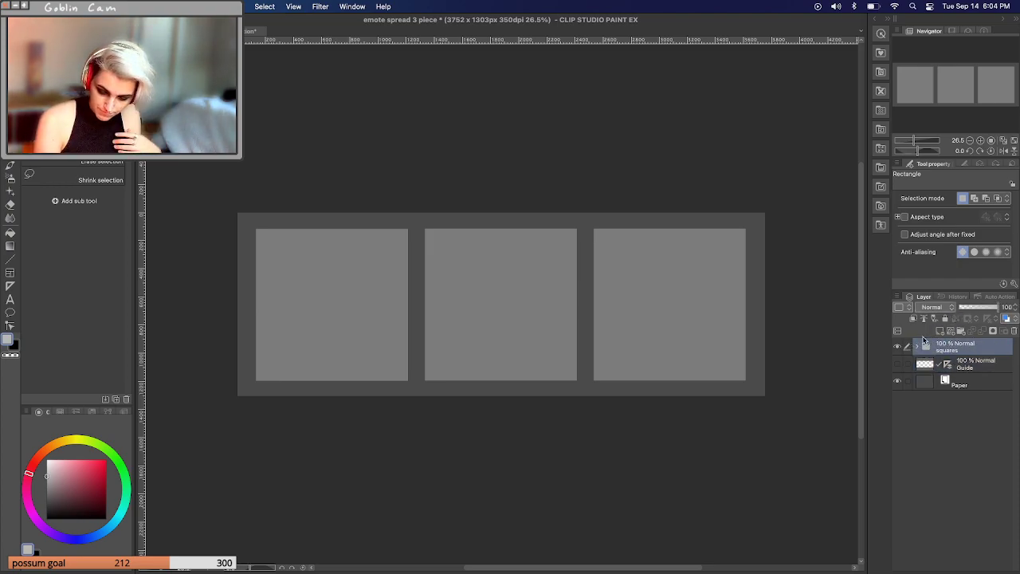
{"action": "left_click", "coordinate": [941, 331]}
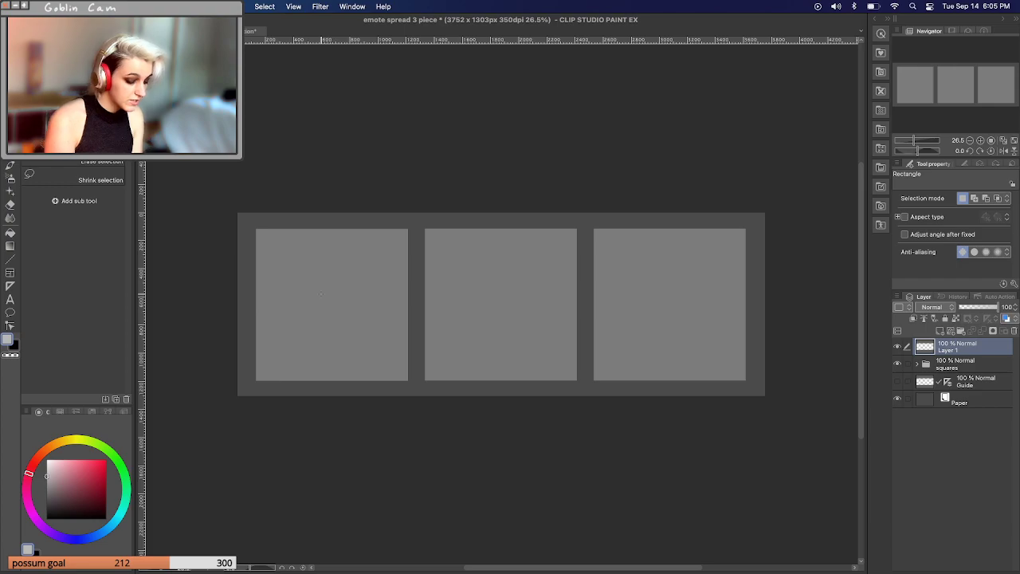
{"action": "left_click", "coordinate": [297, 217]}
{"action": "key", "text": "p"}
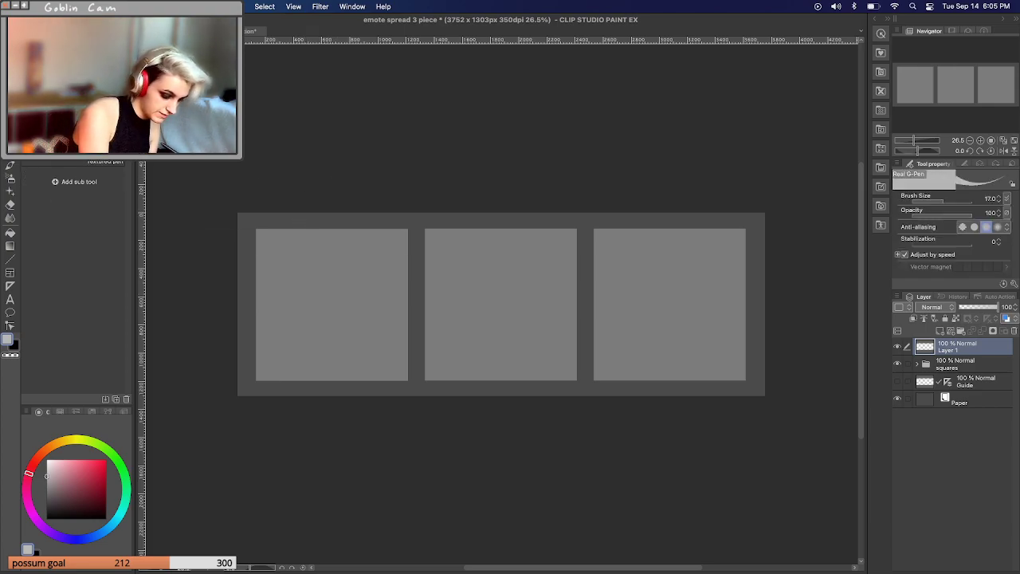
{"action": "left_click_drag", "start_coordinate": [307, 221], "coordinate": [343, 223]}
{"action": "key", "text": "super+z"}
{"action": "key", "text": "super+z"}
{"action": "key", "text": "super+z"}
{"action": "key", "text": "super+z"}
{"action": "key", "text": "super+z"}
Handwrite one subject's name in light grey above each of the three squares.
{"action": "mouse_move", "coordinate": [311, 217]}
{"action": "left_mouse_down"}
{"action": "mouse_move", "coordinate": [310, 225]}
{"action": "mouse_move", "coordinate": [341, 224]}
{"action": "left_mouse_up"}
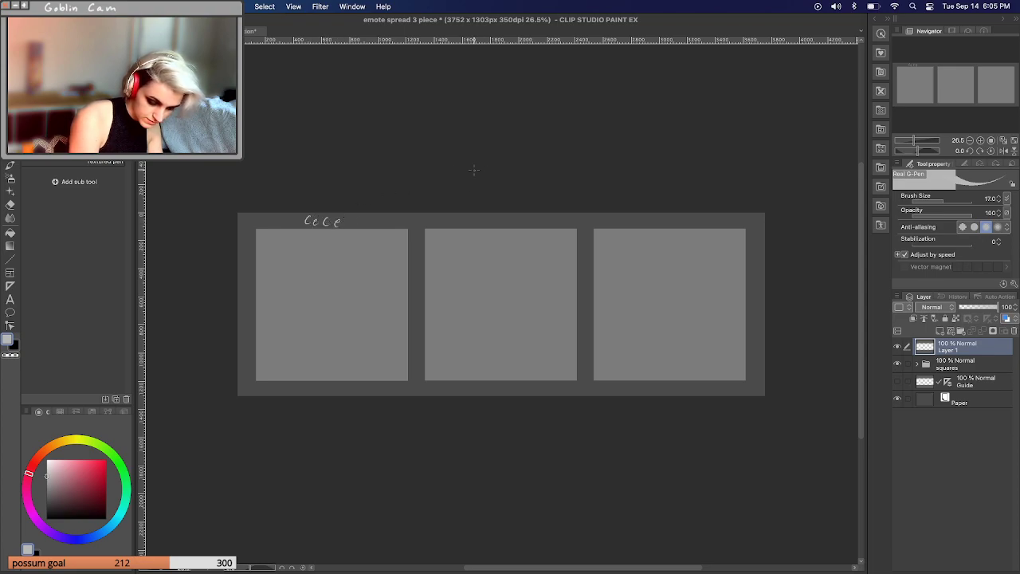
{"action": "left_click_drag", "start_coordinate": [471, 225], "coordinate": [506, 225]}
{"action": "left_click", "coordinate": [507, 214]}
{"action": "left_click_drag", "start_coordinate": [639, 215], "coordinate": [651, 216]}
{"action": "mouse_move", "coordinate": [645, 215]}
{"action": "left_mouse_down"}
{"action": "mouse_move", "coordinate": [644, 226]}
{"action": "mouse_move", "coordinate": [664, 226]}
{"action": "mouse_move", "coordinate": [679, 214]}
{"action": "left_mouse_up"}
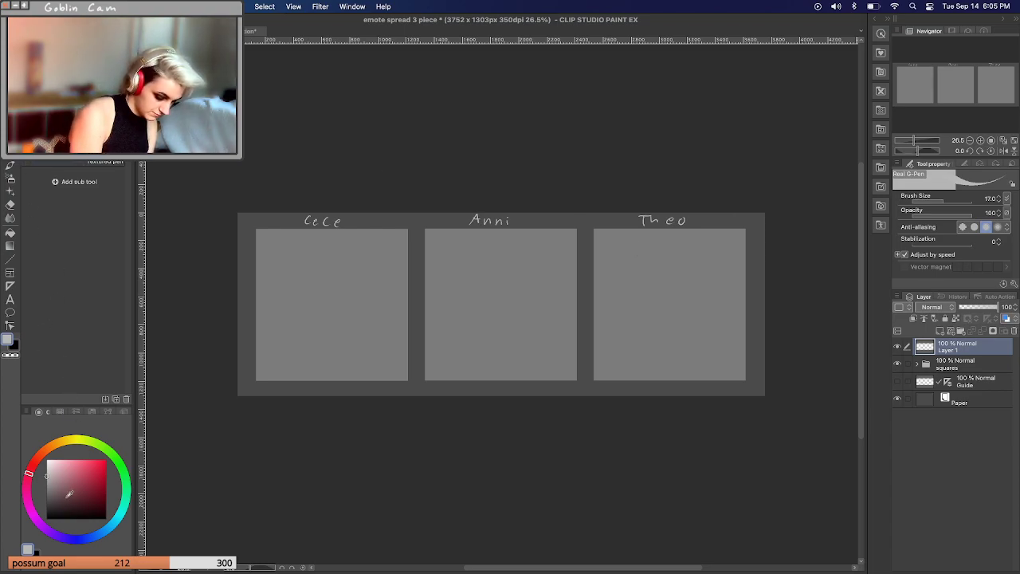
Choose a muted plum color from the color set and set the Milli pen's brush size to about 60.
{"action": "left_click", "coordinate": [58, 412]}
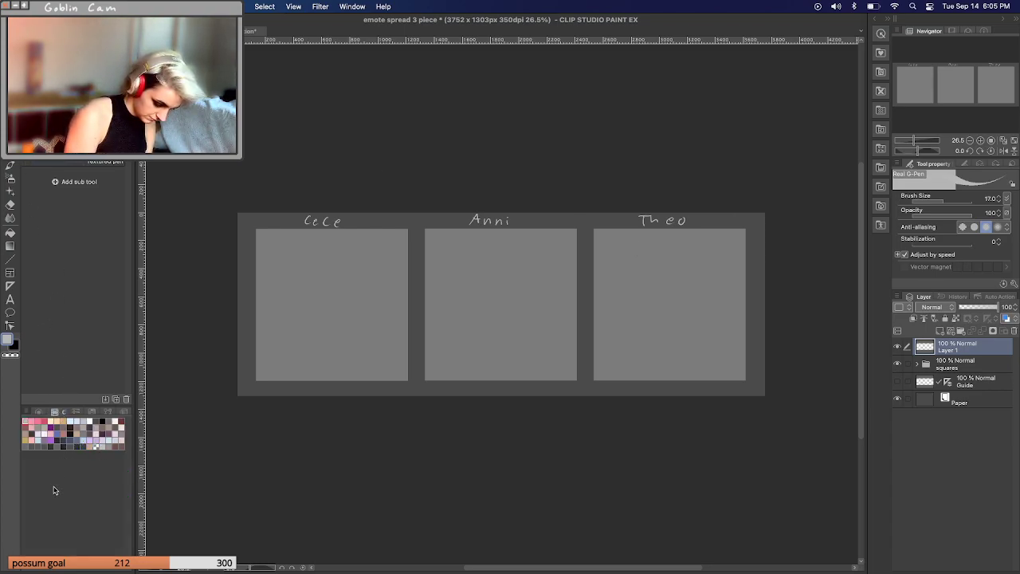
{"action": "left_click", "coordinate": [107, 432]}
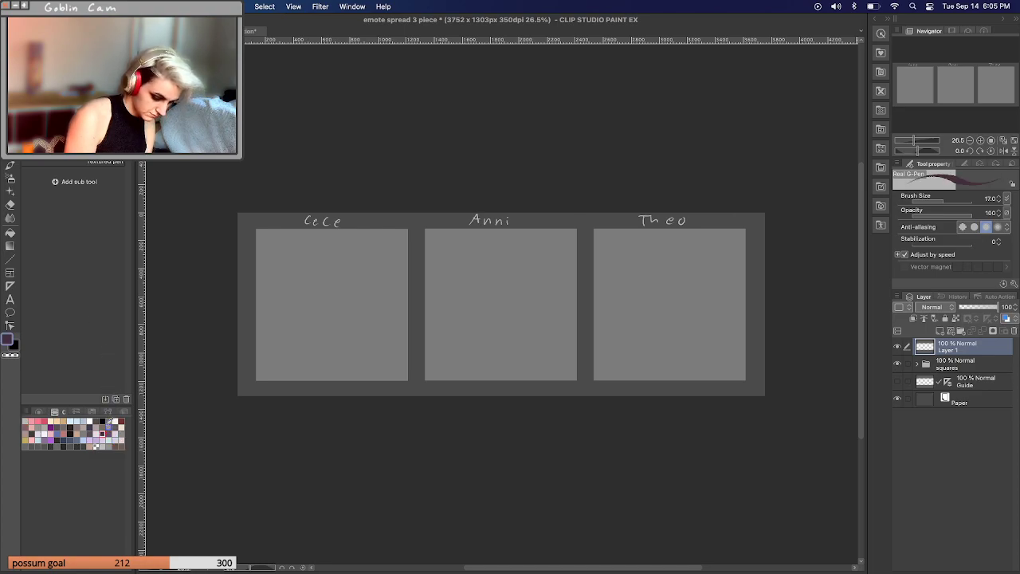
{"action": "key", "text": "p"}
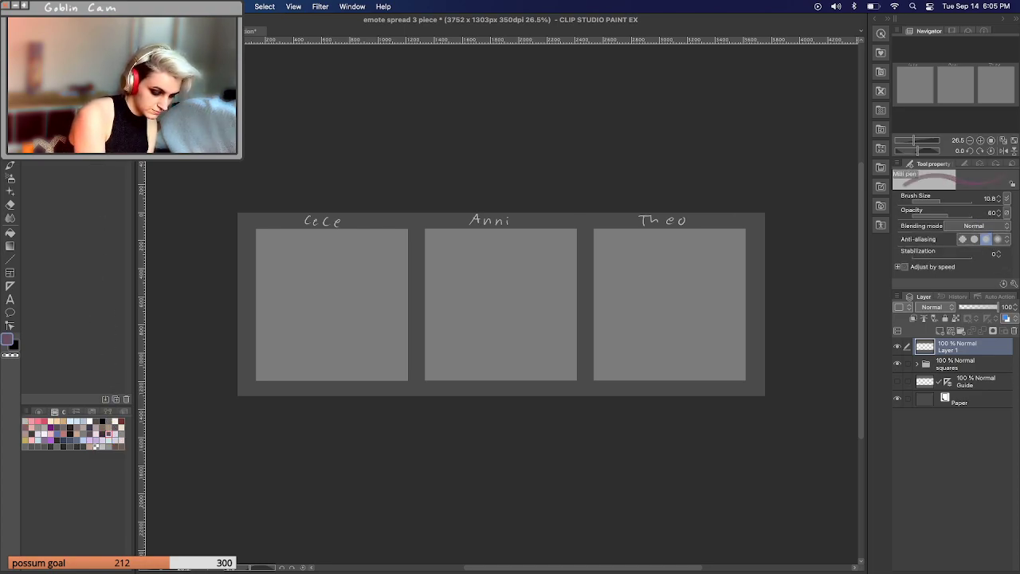
{"action": "left_click_drag", "start_coordinate": [947, 198], "coordinate": [951, 207]}
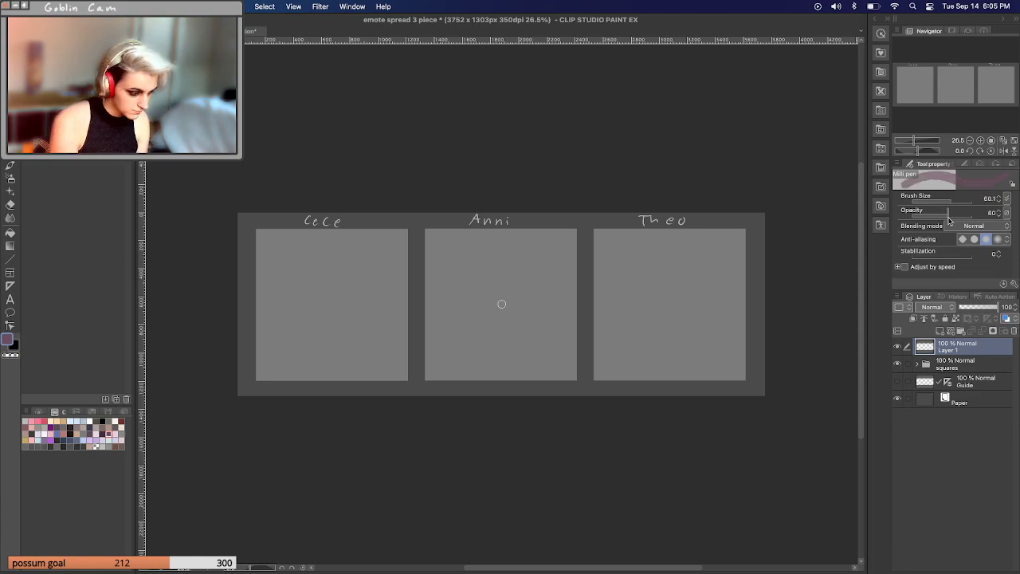
Sketch a tilted animal head in the first square with a round skull and a long snout pointing down to the left.
{"action": "left_click_drag", "start_coordinate": [917, 140], "coordinate": [918, 140]}
{"action": "left_click_drag", "start_coordinate": [933, 95], "coordinate": [914, 91]}
{"action": "mouse_move", "coordinate": [492, 305]}
{"action": "left_mouse_down"}
{"action": "mouse_move", "coordinate": [382, 337]}
{"action": "mouse_move", "coordinate": [369, 308]}
{"action": "mouse_move", "coordinate": [403, 365]}
{"action": "left_mouse_up"}
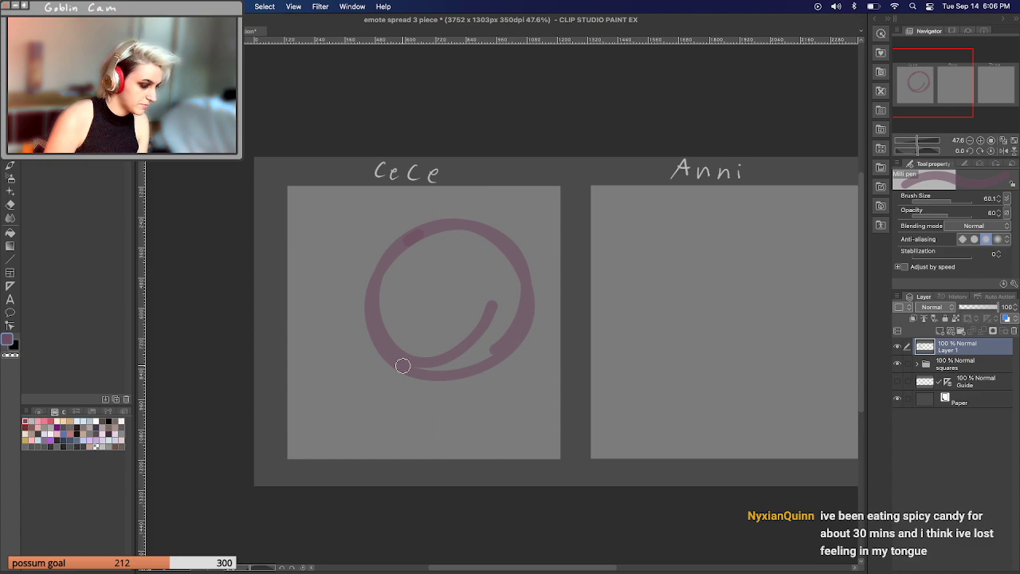
{"action": "mouse_move", "coordinate": [351, 407]}
{"action": "left_mouse_down"}
{"action": "mouse_move", "coordinate": [467, 239]}
{"action": "mouse_move", "coordinate": [350, 379]}
{"action": "mouse_move", "coordinate": [347, 406]}
{"action": "mouse_move", "coordinate": [502, 223]}
{"action": "left_mouse_up"}
{"action": "left_click_drag", "start_coordinate": [351, 317], "coordinate": [392, 241]}
{"action": "left_click_drag", "start_coordinate": [330, 348], "coordinate": [397, 238]}
{"action": "mouse_move", "coordinate": [323, 376]}
{"action": "left_mouse_down"}
{"action": "mouse_move", "coordinate": [341, 328]}
{"action": "mouse_move", "coordinate": [342, 413]}
{"action": "mouse_move", "coordinate": [332, 375]}
{"action": "mouse_move", "coordinate": [317, 390]}
{"action": "mouse_move", "coordinate": [334, 407]}
{"action": "mouse_move", "coordinate": [387, 420]}
{"action": "mouse_move", "coordinate": [498, 369]}
{"action": "mouse_move", "coordinate": [371, 429]}
{"action": "mouse_move", "coordinate": [495, 375]}
{"action": "mouse_move", "coordinate": [497, 337]}
{"action": "left_mouse_up"}
Add both ears, a slanted closed eye and a brow bump on the far side of the first head's face.
{"action": "mouse_move", "coordinate": [490, 260]}
{"action": "left_mouse_down"}
{"action": "mouse_move", "coordinate": [566, 277]}
{"action": "mouse_move", "coordinate": [539, 262]}
{"action": "mouse_move", "coordinate": [558, 295]}
{"action": "mouse_move", "coordinate": [540, 339]}
{"action": "left_mouse_up"}
{"action": "left_click_drag", "start_coordinate": [550, 260], "coordinate": [567, 275]}
{"action": "mouse_move", "coordinate": [410, 223]}
{"action": "left_mouse_down"}
{"action": "mouse_move", "coordinate": [386, 239]}
{"action": "mouse_move", "coordinate": [383, 212]}
{"action": "left_mouse_up"}
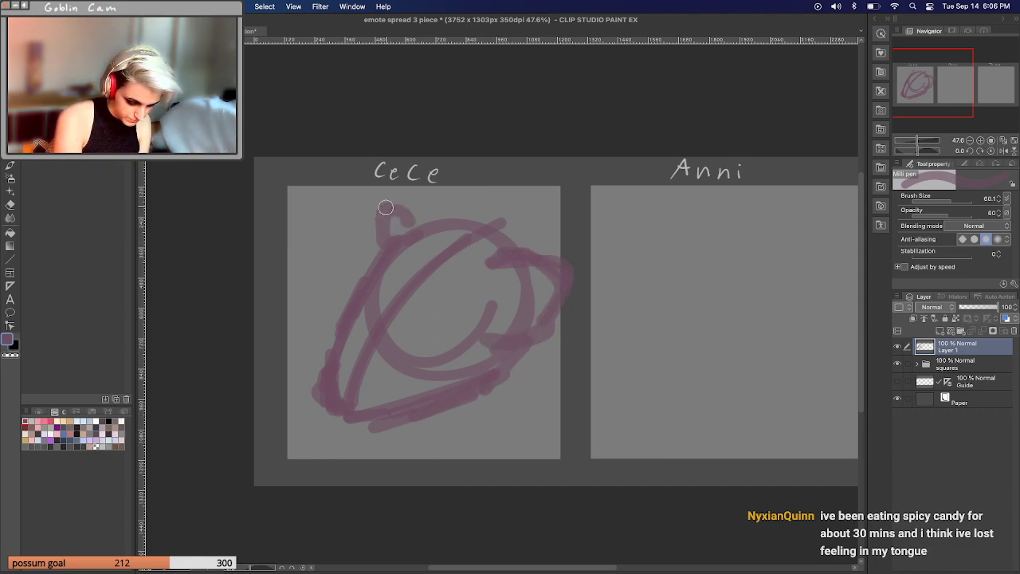
{"action": "mouse_move", "coordinate": [423, 321]}
{"action": "left_mouse_down"}
{"action": "mouse_move", "coordinate": [413, 330]}
{"action": "mouse_move", "coordinate": [418, 320]}
{"action": "left_mouse_up"}
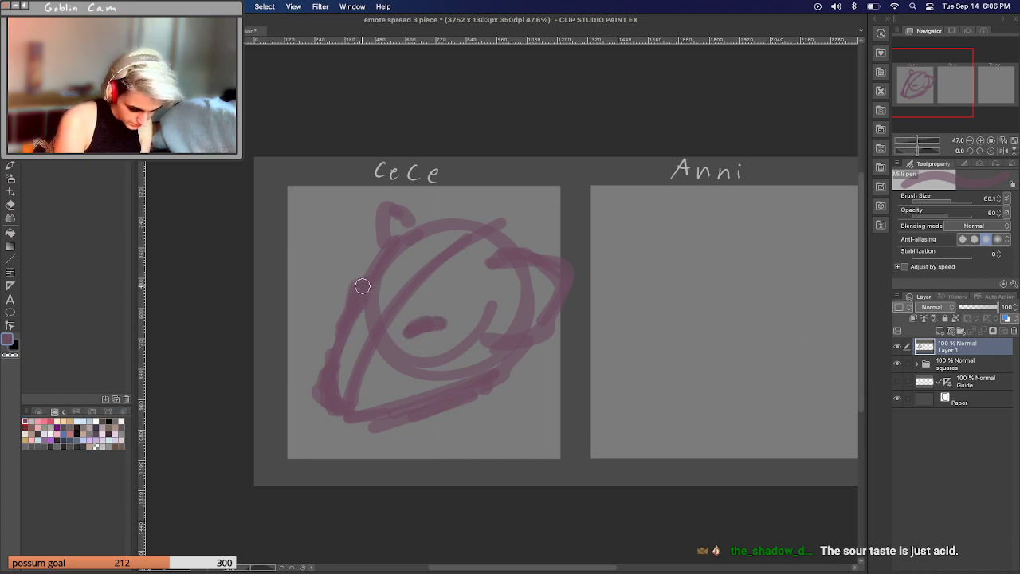
{"action": "left_click_drag", "start_coordinate": [358, 294], "coordinate": [354, 296]}
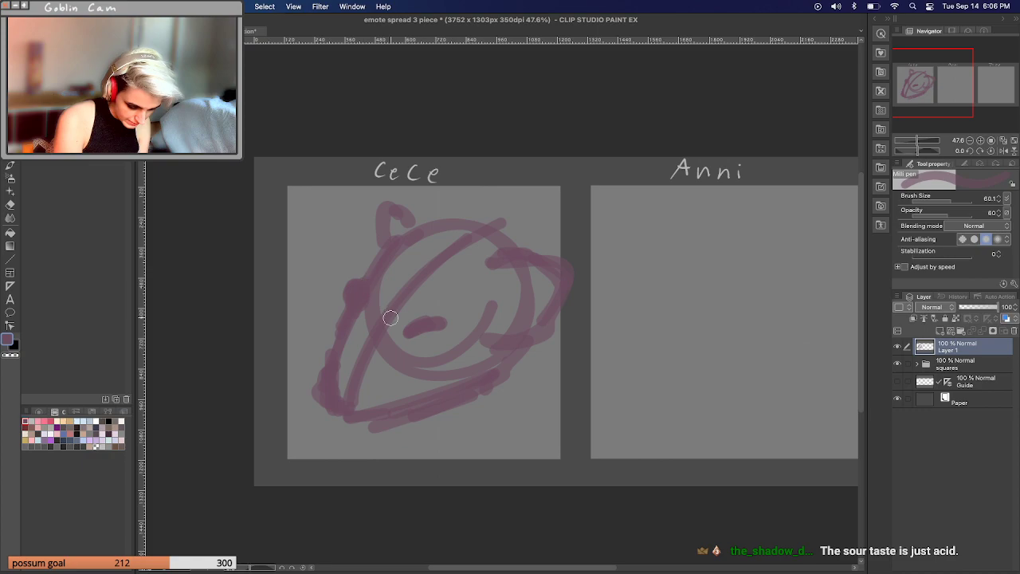
Add short neck strokes below the first head's jaw and beneath its near ear.
{"action": "left_click_drag", "start_coordinate": [327, 405], "coordinate": [395, 448]}
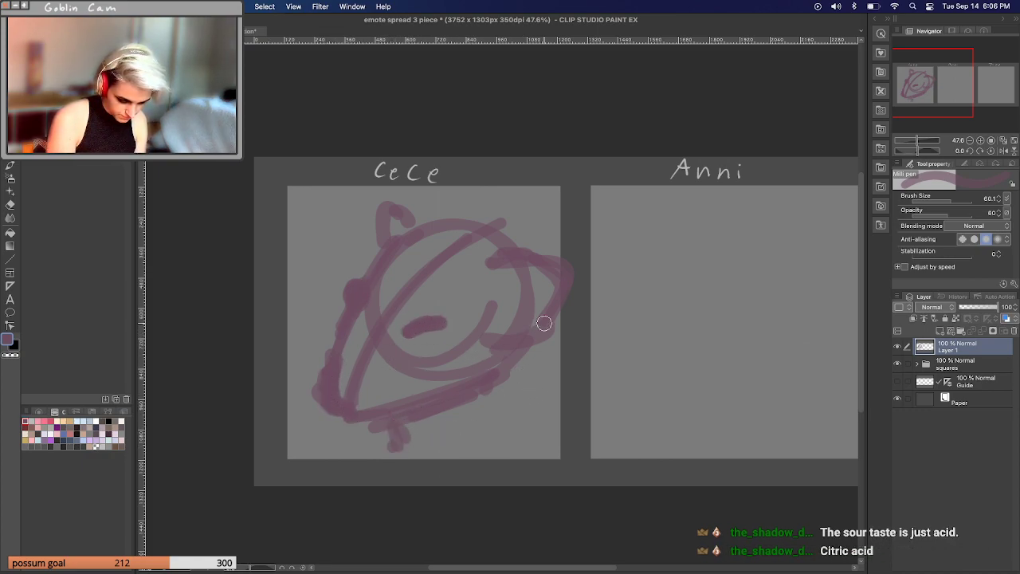
{"action": "left_click_drag", "start_coordinate": [554, 348], "coordinate": [559, 350]}
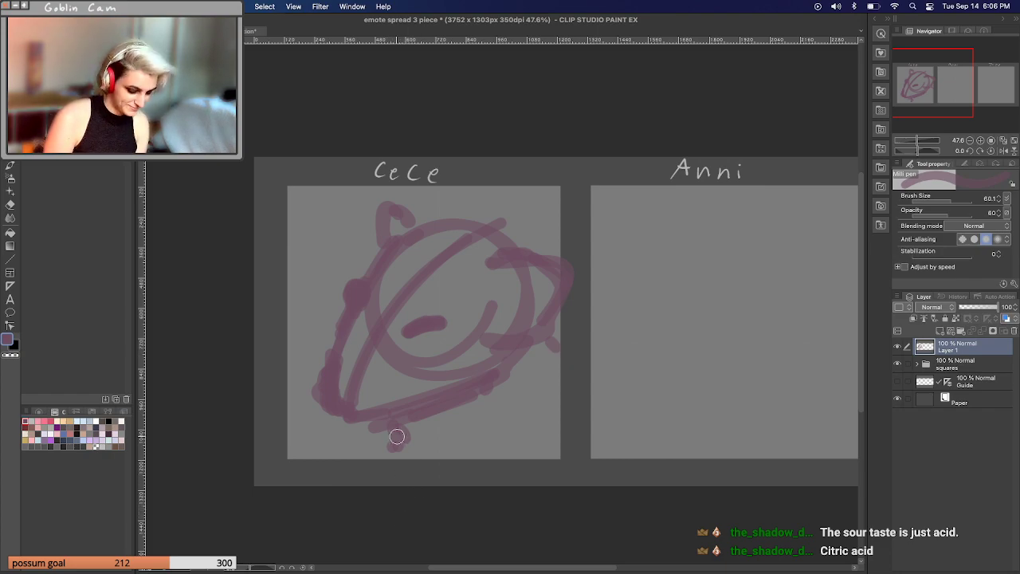
{"action": "left_click_drag", "start_coordinate": [397, 438], "coordinate": [394, 444]}
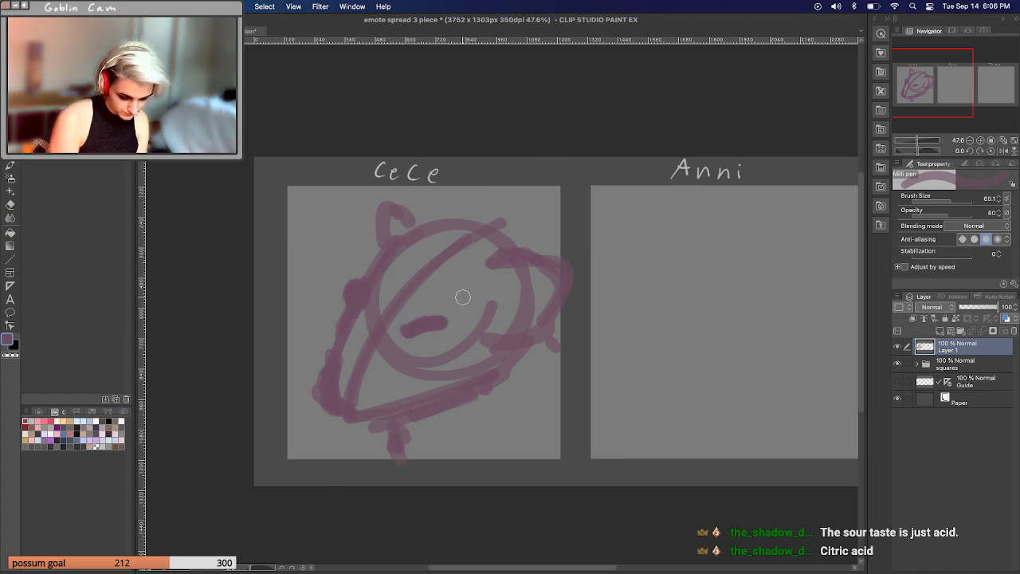
Thin the first head's closed eye to a narrow slit, shade a brow patch and slim the snout outline.
{"action": "key", "text": "ctrl+z"}
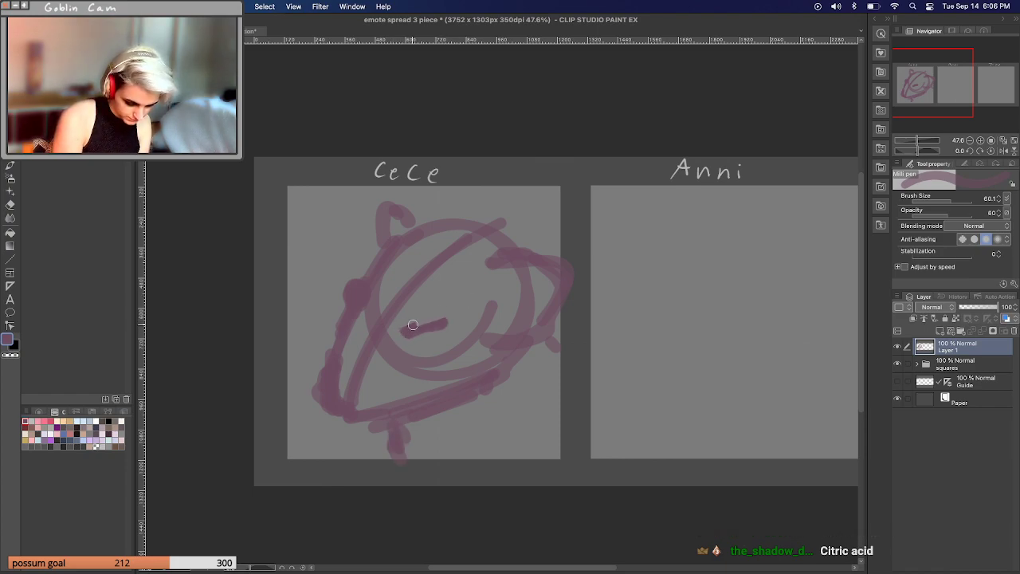
{"action": "left_click_drag", "start_coordinate": [402, 334], "coordinate": [450, 328]}
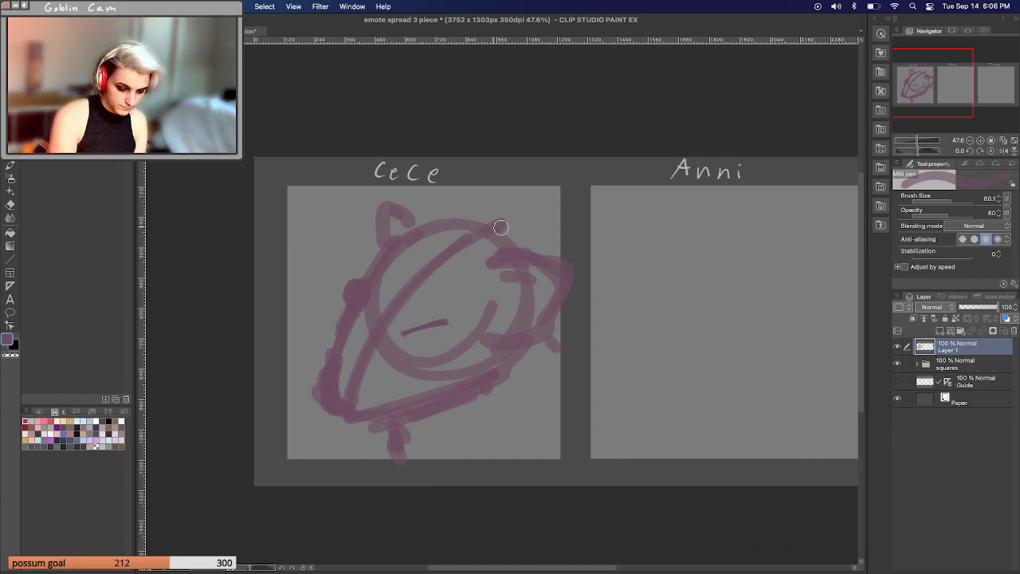
{"action": "left_click_drag", "start_coordinate": [422, 279], "coordinate": [456, 267]}
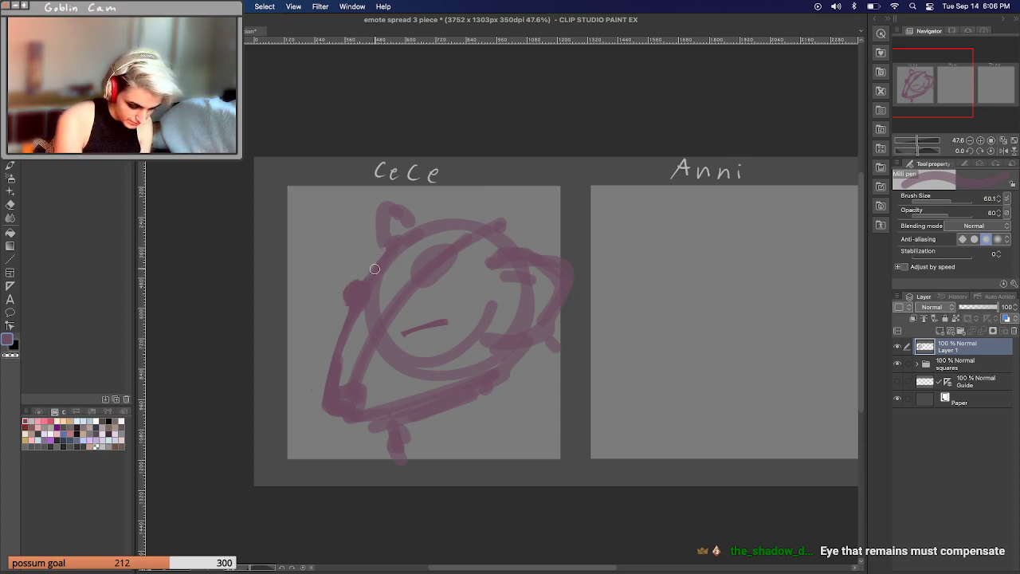
{"action": "left_click_drag", "start_coordinate": [344, 322], "coordinate": [330, 402]}
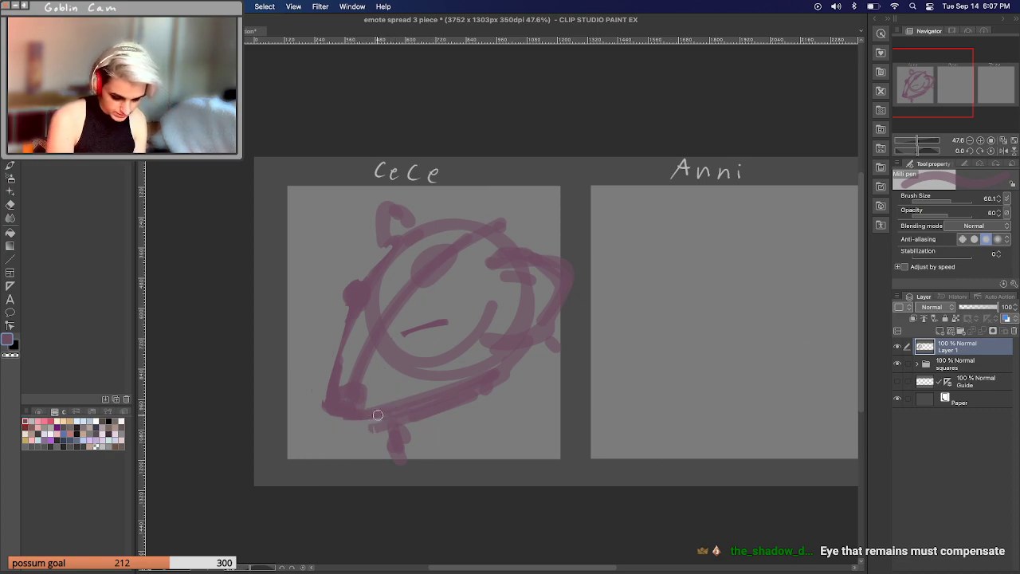
Sketch a front-facing oval head in the middle square with a vertical center line and slanted jaw guides.
{"action": "left_click_drag", "start_coordinate": [939, 85], "coordinate": [954, 85]}
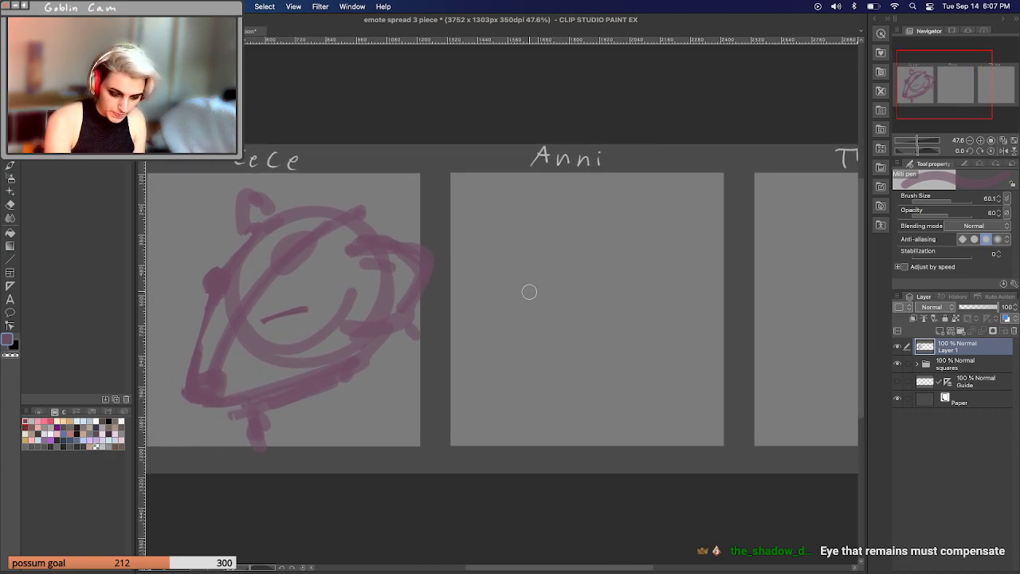
{"action": "mouse_move", "coordinate": [574, 210]}
{"action": "left_mouse_down"}
{"action": "mouse_move", "coordinate": [630, 368]}
{"action": "mouse_move", "coordinate": [544, 237]}
{"action": "mouse_move", "coordinate": [652, 351]}
{"action": "mouse_move", "coordinate": [489, 265]}
{"action": "mouse_move", "coordinate": [677, 309]}
{"action": "mouse_move", "coordinate": [486, 338]}
{"action": "left_mouse_up"}
{"action": "left_click_drag", "start_coordinate": [676, 259], "coordinate": [627, 372]}
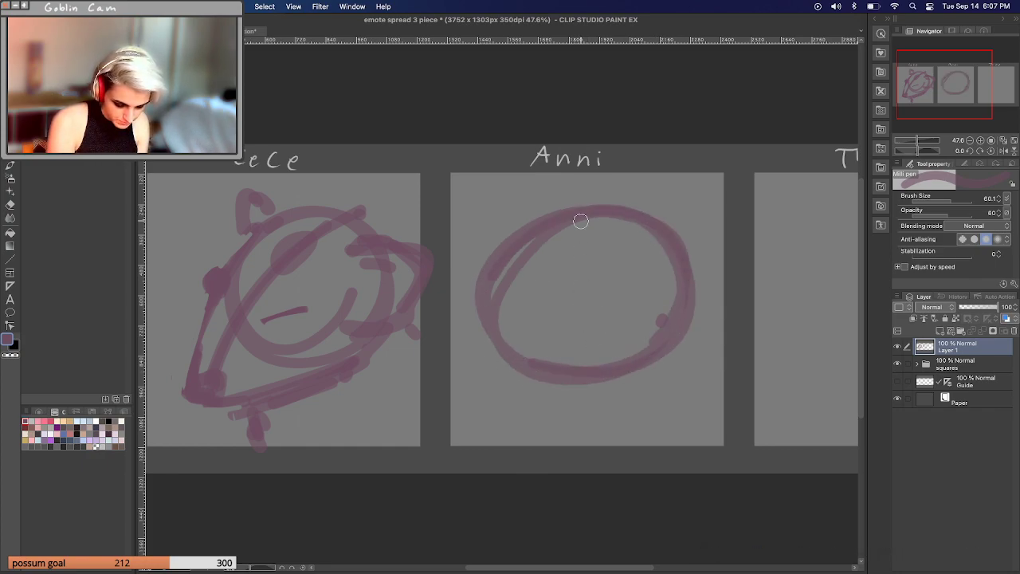
{"action": "left_click_drag", "start_coordinate": [585, 263], "coordinate": [587, 328]}
{"action": "left_click_drag", "start_coordinate": [589, 209], "coordinate": [587, 383]}
{"action": "mouse_move", "coordinate": [468, 300]}
{"action": "left_mouse_down"}
{"action": "mouse_move", "coordinate": [479, 337]}
{"action": "mouse_move", "coordinate": [516, 393]}
{"action": "left_mouse_up"}
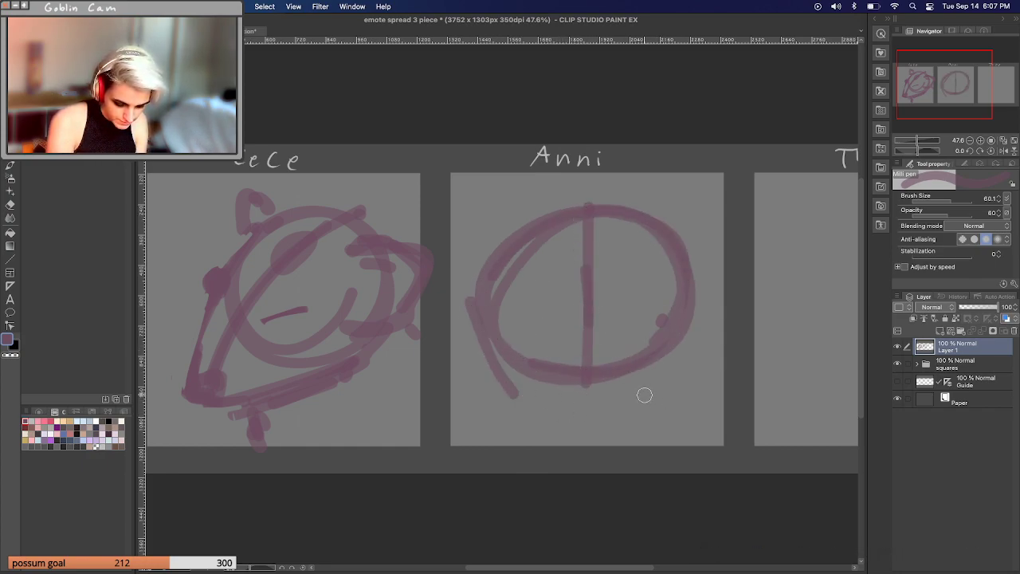
{"action": "left_click_drag", "start_coordinate": [647, 394], "coordinate": [607, 417]}
Draw two round eyes and a large rounded ear on each side of the middle head.
{"action": "left_click_drag", "start_coordinate": [520, 257], "coordinate": [530, 268]}
{"action": "left_click_drag", "start_coordinate": [635, 253], "coordinate": [642, 267]}
{"action": "mouse_move", "coordinate": [510, 229]}
{"action": "left_mouse_down"}
{"action": "mouse_move", "coordinate": [475, 223]}
{"action": "mouse_move", "coordinate": [448, 262]}
{"action": "mouse_move", "coordinate": [454, 238]}
{"action": "mouse_move", "coordinate": [466, 324]}
{"action": "mouse_move", "coordinate": [441, 305]}
{"action": "mouse_move", "coordinate": [459, 231]}
{"action": "left_mouse_up"}
{"action": "mouse_move", "coordinate": [691, 247]}
{"action": "left_mouse_down"}
{"action": "mouse_move", "coordinate": [729, 231]}
{"action": "mouse_move", "coordinate": [695, 323]}
{"action": "left_mouse_up"}
Sketch the middle head's nose, puffy muzzle and chin, and add neck and shoulder strokes beneath it.
{"action": "mouse_move", "coordinate": [571, 313]}
{"action": "left_mouse_down"}
{"action": "mouse_move", "coordinate": [589, 312]}
{"action": "mouse_move", "coordinate": [579, 314]}
{"action": "mouse_move", "coordinate": [587, 317]}
{"action": "mouse_move", "coordinate": [588, 365]}
{"action": "left_mouse_up"}
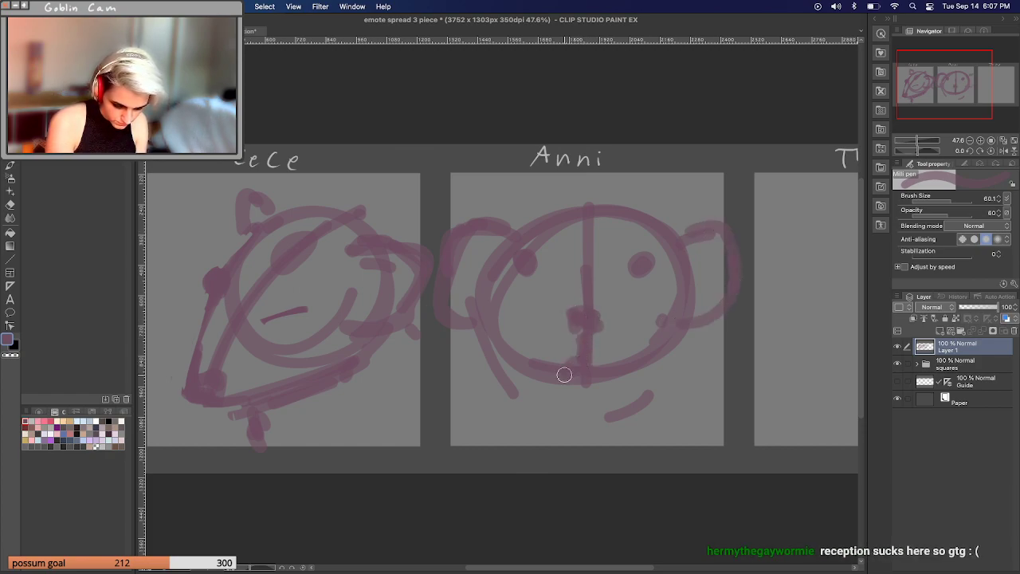
{"action": "mouse_move", "coordinate": [586, 321]}
{"action": "left_mouse_down"}
{"action": "mouse_move", "coordinate": [522, 375]}
{"action": "mouse_move", "coordinate": [638, 383]}
{"action": "mouse_move", "coordinate": [574, 392]}
{"action": "mouse_move", "coordinate": [598, 391]}
{"action": "mouse_move", "coordinate": [571, 404]}
{"action": "mouse_move", "coordinate": [610, 423]}
{"action": "mouse_move", "coordinate": [650, 395]}
{"action": "mouse_move", "coordinate": [542, 407]}
{"action": "left_mouse_up"}
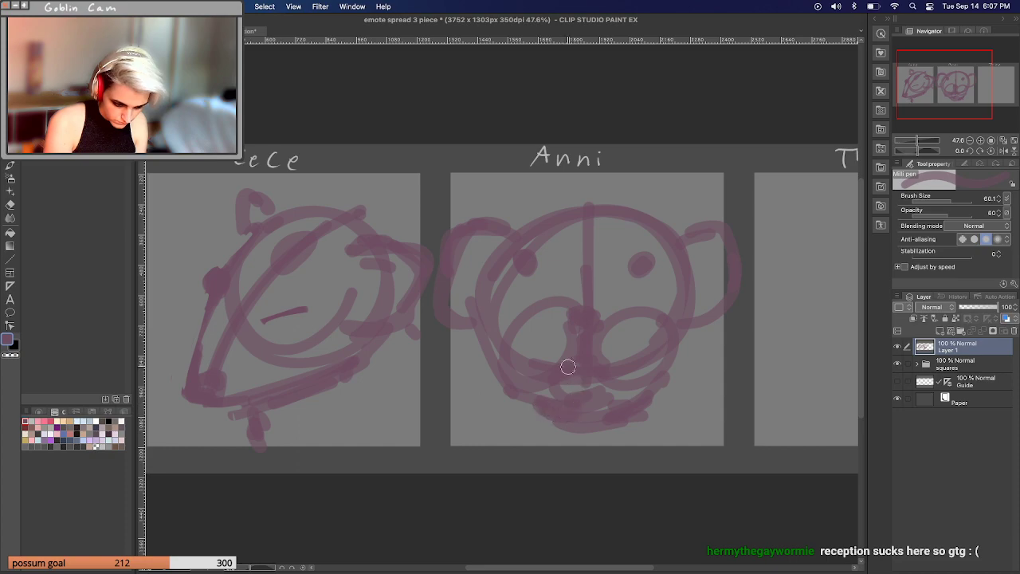
{"action": "left_click_drag", "start_coordinate": [654, 259], "coordinate": [649, 269]}
{"action": "mouse_move", "coordinate": [525, 422]}
{"action": "left_mouse_down"}
{"action": "mouse_move", "coordinate": [502, 419]}
{"action": "mouse_move", "coordinate": [483, 434]}
{"action": "mouse_move", "coordinate": [697, 392]}
{"action": "mouse_move", "coordinate": [654, 459]}
{"action": "left_mouse_up"}
{"action": "left_click_drag", "start_coordinate": [492, 375], "coordinate": [483, 397]}
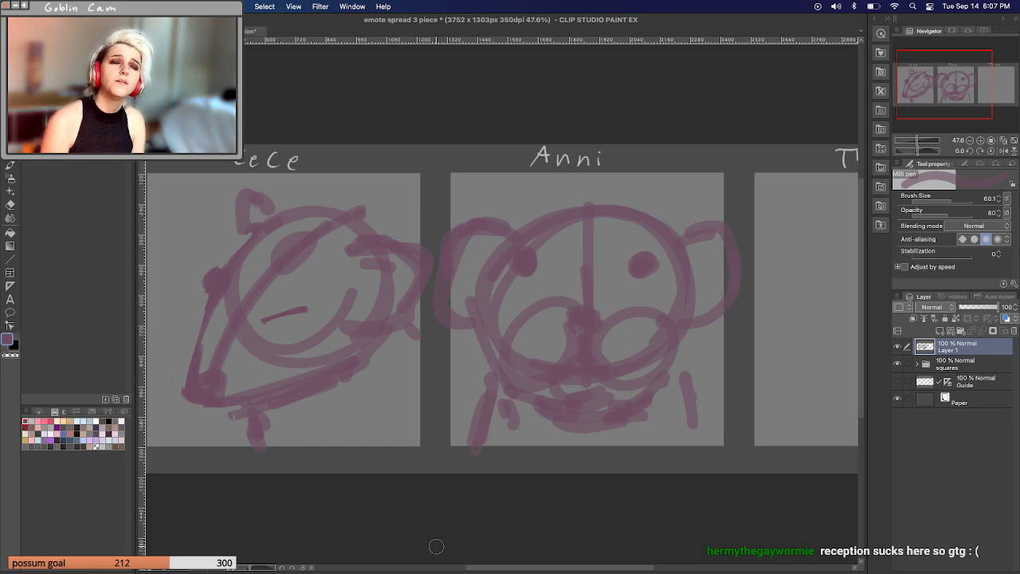
Sketch a round head in the third square with a long tapered snout angled down to the right and a lower jaw line.
{"action": "left_click_drag", "start_coordinate": [941, 86], "coordinate": [975, 87]}
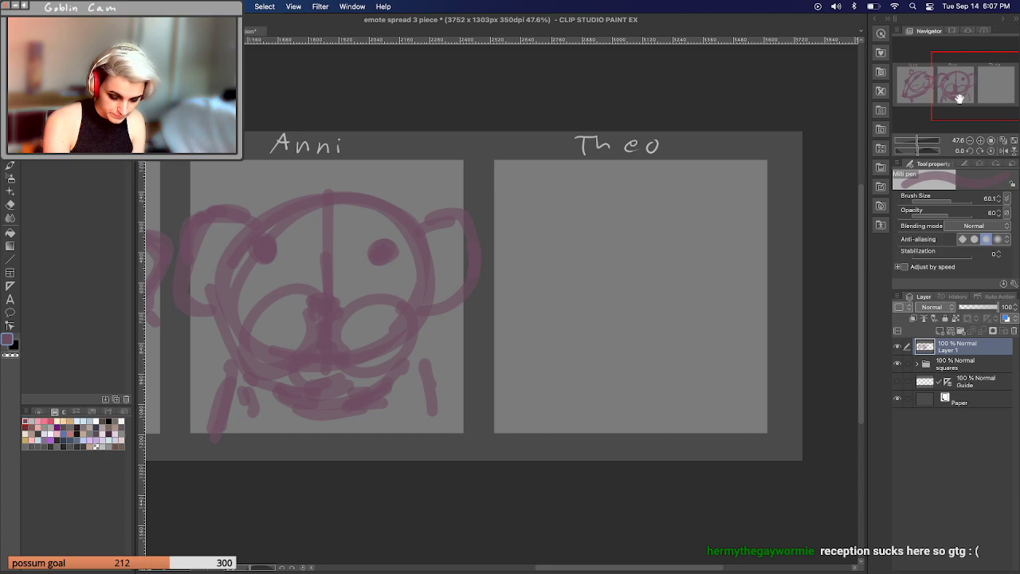
{"action": "mouse_move", "coordinate": [664, 309]}
{"action": "left_mouse_down"}
{"action": "mouse_move", "coordinate": [633, 323]}
{"action": "mouse_move", "coordinate": [579, 207]}
{"action": "mouse_move", "coordinate": [622, 367]}
{"action": "mouse_move", "coordinate": [558, 214]}
{"action": "mouse_move", "coordinate": [653, 341]}
{"action": "mouse_move", "coordinate": [529, 268]}
{"action": "mouse_move", "coordinate": [659, 304]}
{"action": "mouse_move", "coordinate": [636, 288]}
{"action": "left_mouse_up"}
{"action": "mouse_move", "coordinate": [591, 225]}
{"action": "left_mouse_down"}
{"action": "mouse_move", "coordinate": [650, 294]}
{"action": "mouse_move", "coordinate": [641, 265]}
{"action": "mouse_move", "coordinate": [650, 296]}
{"action": "mouse_move", "coordinate": [641, 247]}
{"action": "mouse_move", "coordinate": [707, 379]}
{"action": "mouse_move", "coordinate": [584, 205]}
{"action": "mouse_move", "coordinate": [716, 388]}
{"action": "left_mouse_up"}
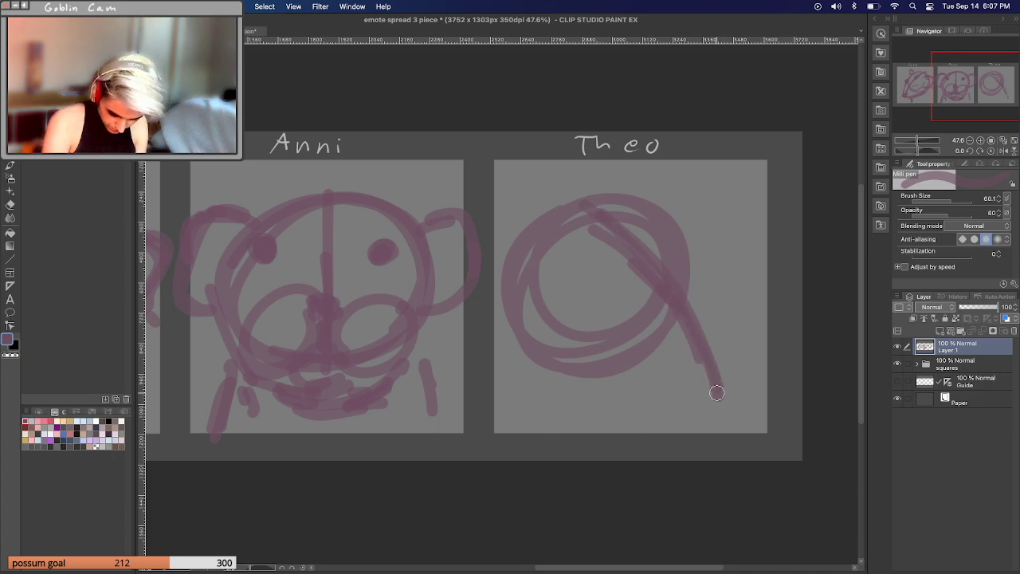
{"action": "mouse_move", "coordinate": [676, 232]}
{"action": "left_mouse_down"}
{"action": "mouse_move", "coordinate": [722, 334]}
{"action": "mouse_move", "coordinate": [726, 325]}
{"action": "mouse_move", "coordinate": [717, 301]}
{"action": "mouse_move", "coordinate": [721, 406]}
{"action": "left_mouse_up"}
{"action": "mouse_move", "coordinate": [541, 358]}
{"action": "left_mouse_down"}
{"action": "mouse_move", "coordinate": [676, 407]}
{"action": "mouse_move", "coordinate": [607, 401]}
{"action": "mouse_move", "coordinate": [706, 408]}
{"action": "mouse_move", "coordinate": [651, 398]}
{"action": "mouse_move", "coordinate": [726, 385]}
{"action": "mouse_move", "coordinate": [701, 405]}
{"action": "left_mouse_up"}
Add two rounded upright ears, a filled round eye and brow patches to the third head.
{"action": "mouse_move", "coordinate": [543, 189]}
{"action": "left_mouse_down"}
{"action": "mouse_move", "coordinate": [525, 163]}
{"action": "mouse_move", "coordinate": [505, 199]}
{"action": "mouse_move", "coordinate": [508, 244]}
{"action": "mouse_move", "coordinate": [522, 170]}
{"action": "mouse_move", "coordinate": [513, 245]}
{"action": "mouse_move", "coordinate": [542, 181]}
{"action": "mouse_move", "coordinate": [535, 240]}
{"action": "left_mouse_up"}
{"action": "mouse_move", "coordinate": [638, 192]}
{"action": "left_mouse_down"}
{"action": "mouse_move", "coordinate": [652, 156]}
{"action": "mouse_move", "coordinate": [679, 209]}
{"action": "mouse_move", "coordinate": [637, 203]}
{"action": "mouse_move", "coordinate": [674, 155]}
{"action": "left_mouse_up"}
{"action": "mouse_move", "coordinate": [553, 200]}
{"action": "left_mouse_down"}
{"action": "mouse_move", "coordinate": [510, 193]}
{"action": "mouse_move", "coordinate": [497, 211]}
{"action": "mouse_move", "coordinate": [535, 180]}
{"action": "mouse_move", "coordinate": [543, 227]}
{"action": "mouse_move", "coordinate": [551, 199]}
{"action": "mouse_move", "coordinate": [503, 188]}
{"action": "mouse_move", "coordinate": [547, 234]}
{"action": "left_mouse_up"}
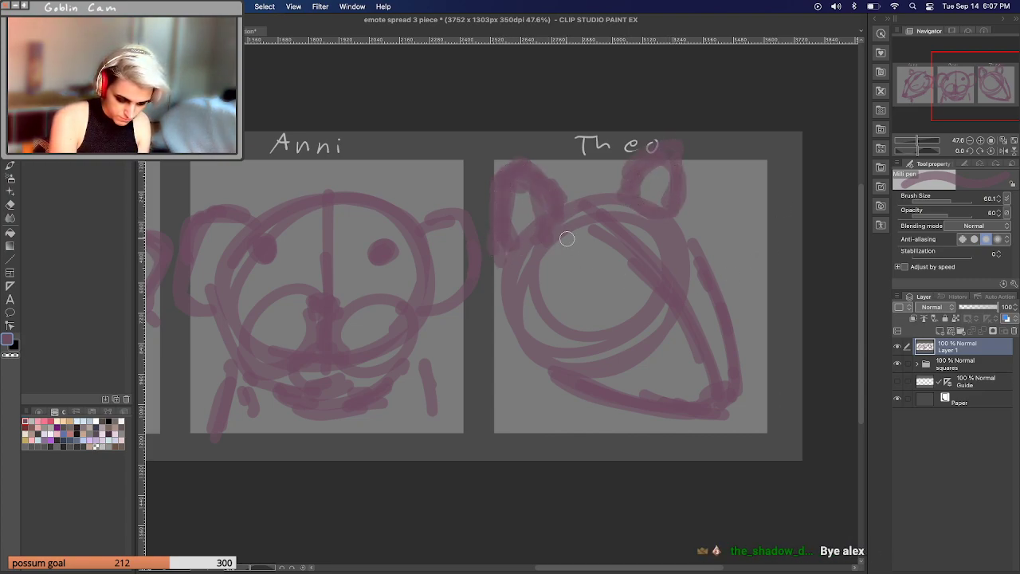
{"action": "left_click_drag", "start_coordinate": [607, 281], "coordinate": [586, 283]}
{"action": "mouse_move", "coordinate": [637, 222]}
{"action": "left_mouse_down"}
{"action": "mouse_move", "coordinate": [615, 225]}
{"action": "mouse_move", "coordinate": [626, 224]}
{"action": "left_mouse_up"}
{"action": "mouse_move", "coordinate": [373, 329]}
{"action": "left_mouse_down"}
{"action": "mouse_move", "coordinate": [435, 343]}
{"action": "mouse_move", "coordinate": [422, 367]}
{"action": "left_mouse_up"}
{"action": "mouse_move", "coordinate": [279, 290]}
{"action": "left_mouse_down"}
{"action": "mouse_move", "coordinate": [205, 330]}
{"action": "mouse_move", "coordinate": [278, 373]}
{"action": "left_mouse_up"}
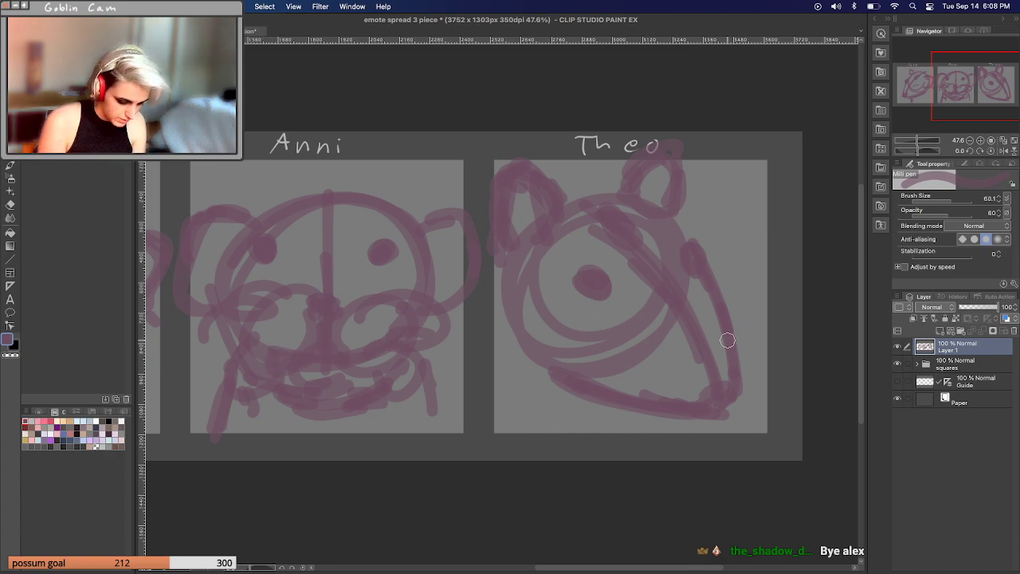
{"action": "mouse_move", "coordinate": [723, 362]}
{"action": "left_mouse_down"}
{"action": "mouse_move", "coordinate": [790, 299]}
{"action": "mouse_move", "coordinate": [795, 451]}
{"action": "mouse_move", "coordinate": [547, 437]}
{"action": "mouse_move", "coordinate": [758, 416]}
{"action": "mouse_move", "coordinate": [717, 436]}
{"action": "left_mouse_up"}
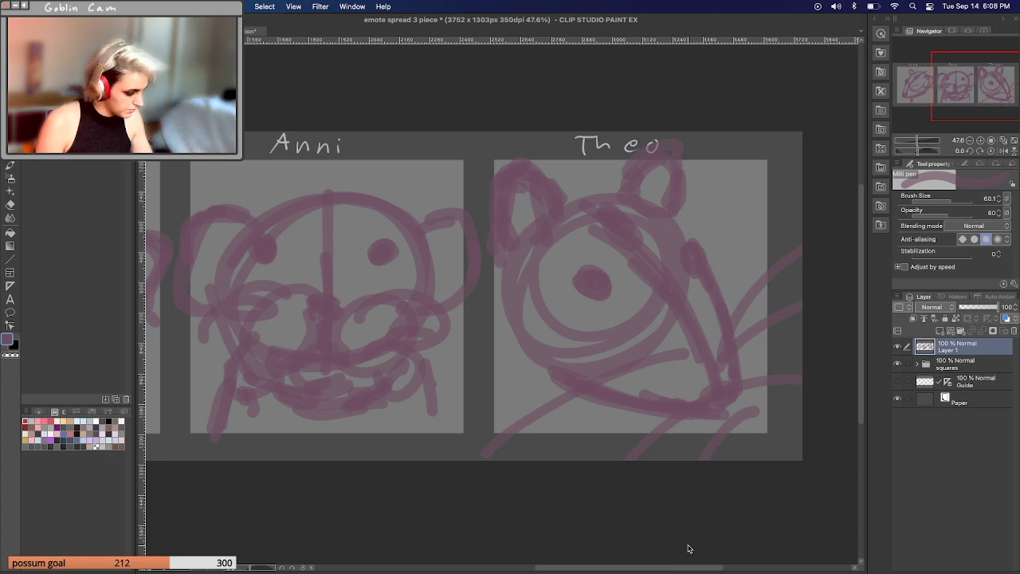
{"action": "key", "text": "super+z"}
{"action": "key", "text": "super+z"}
{"action": "key", "text": "super+z"}
{"action": "key", "text": "super+z"}
{"action": "key", "text": "super+z"}
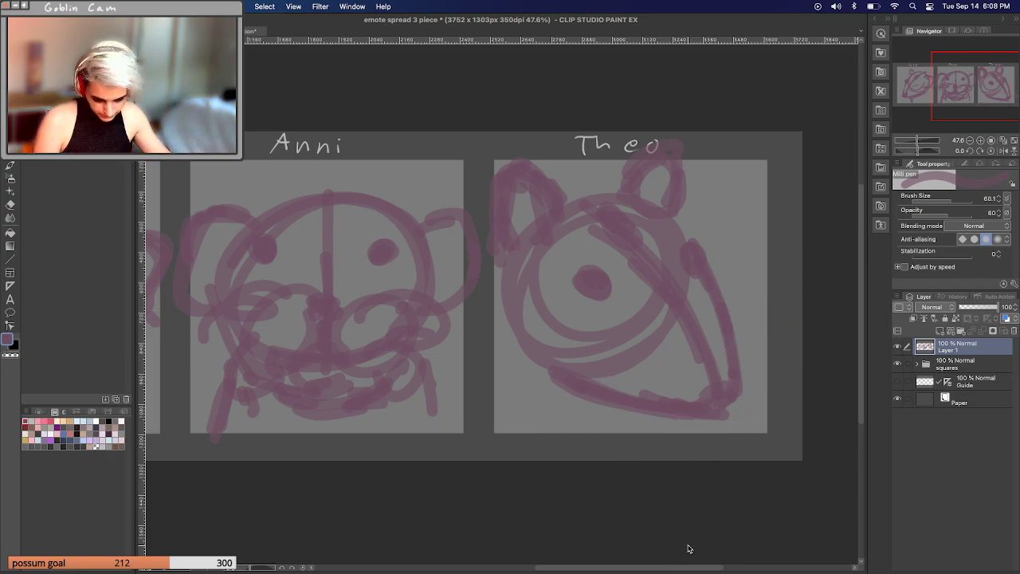
Add a short stroke beneath the third head's snout and erase the entire middle head sketch.
{"action": "left_click_drag", "start_coordinate": [647, 421], "coordinate": [631, 440]}
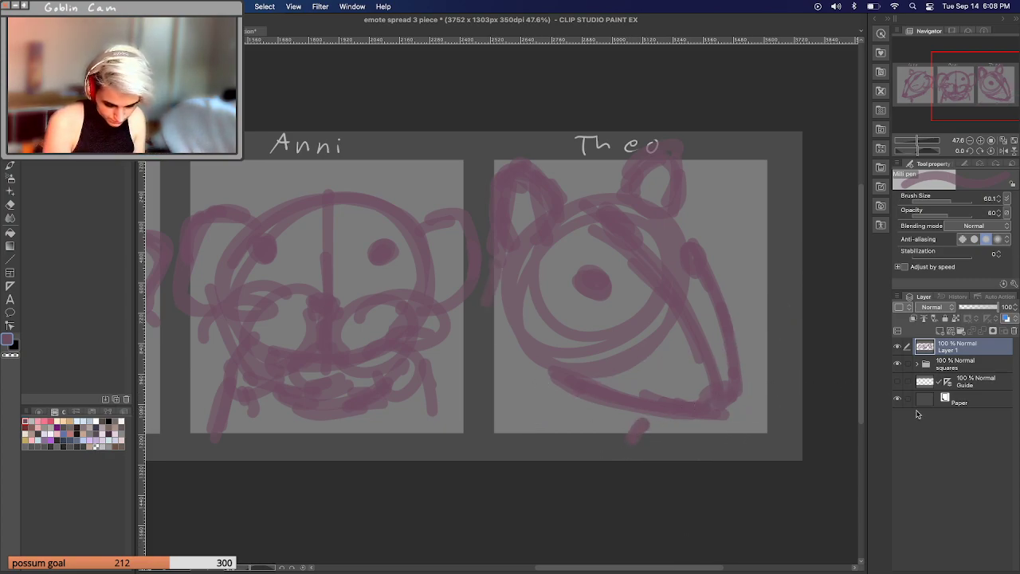
{"action": "mouse_move", "coordinate": [914, 141]}
{"action": "left_mouse_down"}
{"action": "mouse_move", "coordinate": [905, 141]}
{"action": "mouse_move", "coordinate": [915, 141]}
{"action": "left_mouse_up"}
{"action": "left_click_drag", "start_coordinate": [954, 95], "coordinate": [939, 94]}
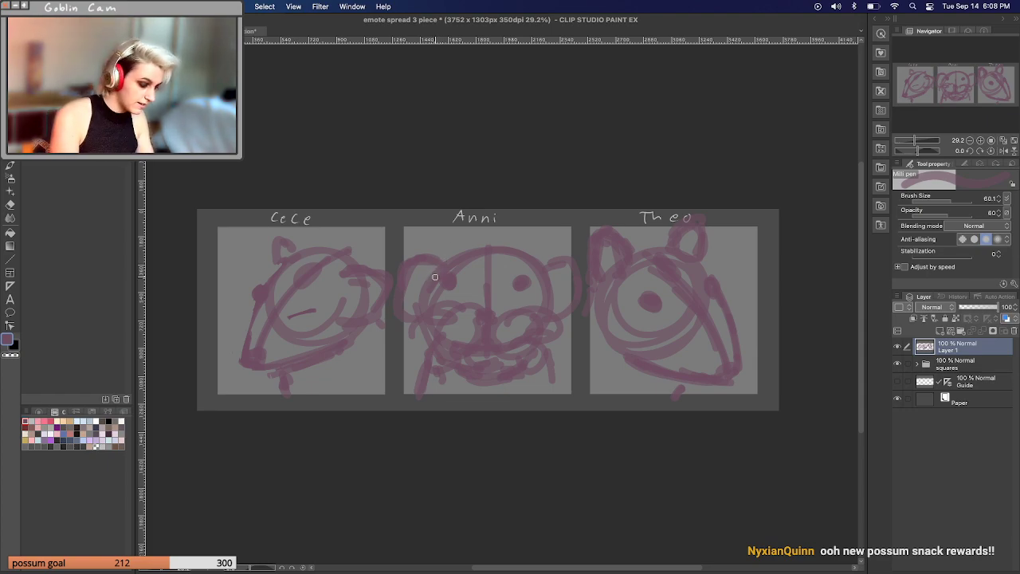
{"action": "mouse_move", "coordinate": [434, 280]}
{"action": "left_mouse_down"}
{"action": "mouse_move", "coordinate": [431, 304]}
{"action": "mouse_move", "coordinate": [401, 321]}
{"action": "left_mouse_up"}
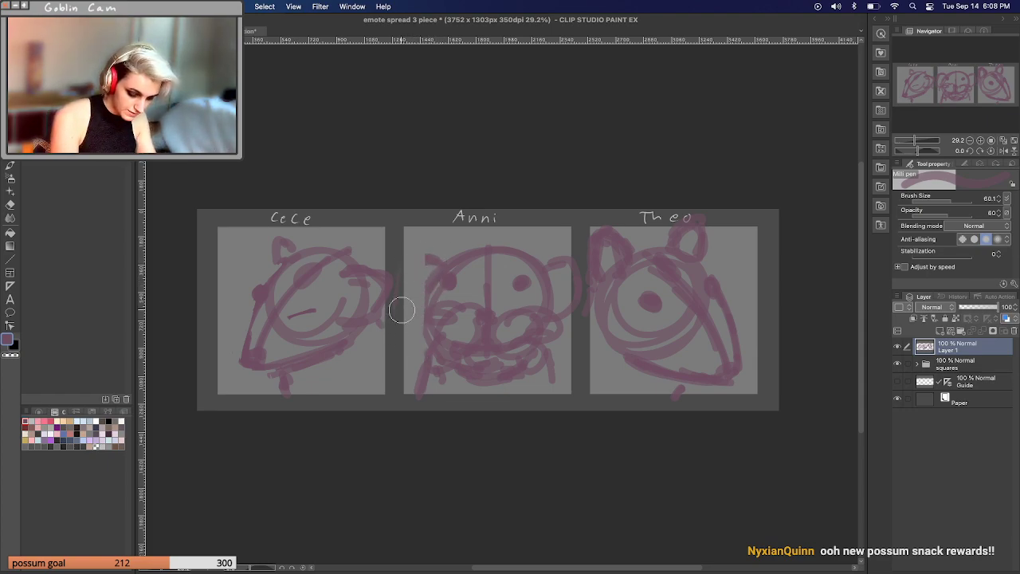
{"action": "mouse_move", "coordinate": [421, 374]}
{"action": "left_mouse_down"}
{"action": "mouse_move", "coordinate": [434, 303]}
{"action": "mouse_move", "coordinate": [445, 319]}
{"action": "mouse_move", "coordinate": [438, 264]}
{"action": "left_mouse_up"}
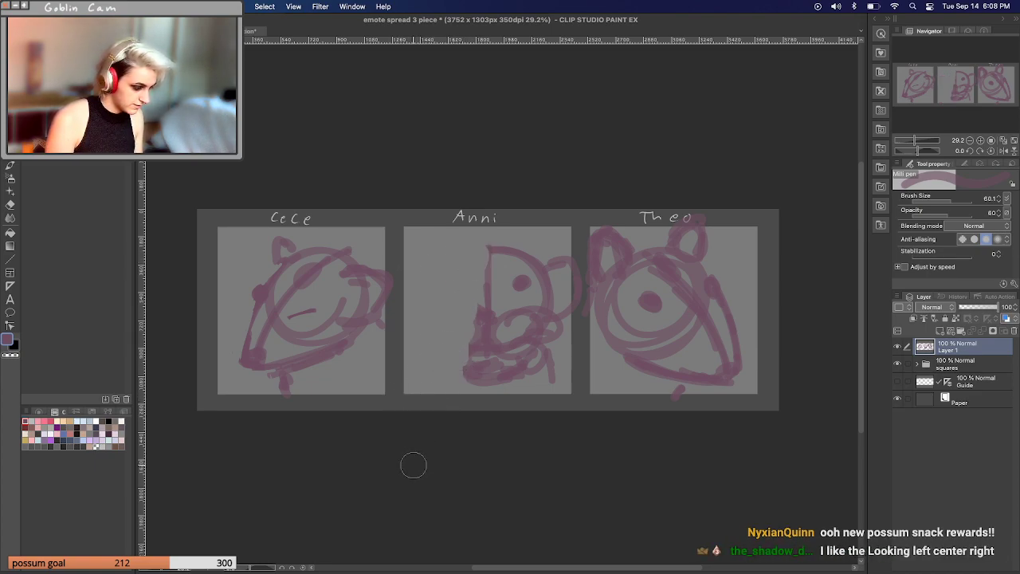
{"action": "mouse_move", "coordinate": [463, 319]}
{"action": "left_mouse_down"}
{"action": "mouse_move", "coordinate": [506, 244]}
{"action": "mouse_move", "coordinate": [529, 406]}
{"action": "mouse_move", "coordinate": [540, 414]}
{"action": "mouse_move", "coordinate": [566, 293]}
{"action": "mouse_move", "coordinate": [566, 314]}
{"action": "left_mouse_up"}
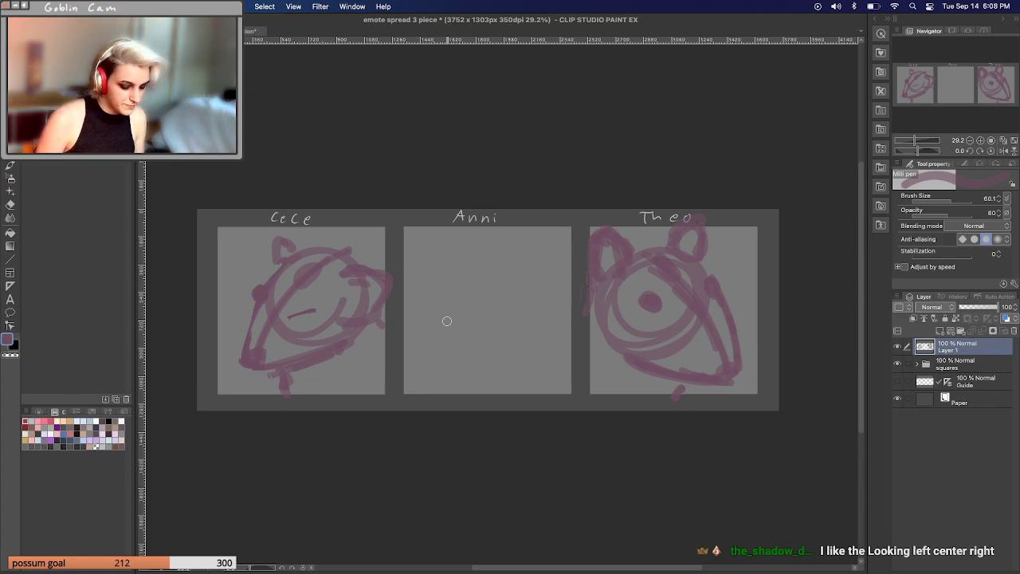
Sketch a new round, front-facing head in the middle square with a vertical center line.
{"action": "left_click_drag", "start_coordinate": [526, 256], "coordinate": [550, 303]}
{"action": "left_click_drag", "start_coordinate": [446, 322], "coordinate": [437, 338]}
{"action": "left_click_drag", "start_coordinate": [434, 267], "coordinate": [422, 351]}
{"action": "left_click_drag", "start_coordinate": [514, 248], "coordinate": [542, 335]}
{"action": "left_click_drag", "start_coordinate": [414, 303], "coordinate": [510, 365]}
{"action": "left_click_drag", "start_coordinate": [450, 251], "coordinate": [533, 312]}
{"action": "mouse_move", "coordinate": [502, 249]}
{"action": "left_mouse_down"}
{"action": "mouse_move", "coordinate": [500, 371]}
{"action": "mouse_move", "coordinate": [486, 343]}
{"action": "mouse_move", "coordinate": [485, 380]}
{"action": "left_mouse_up"}
Sketch a large rounded ear on each side of the new middle head.
{"action": "mouse_move", "coordinate": [426, 273]}
{"action": "left_mouse_down"}
{"action": "mouse_move", "coordinate": [488, 245]}
{"action": "mouse_move", "coordinate": [409, 260]}
{"action": "mouse_move", "coordinate": [405, 231]}
{"action": "left_mouse_up"}
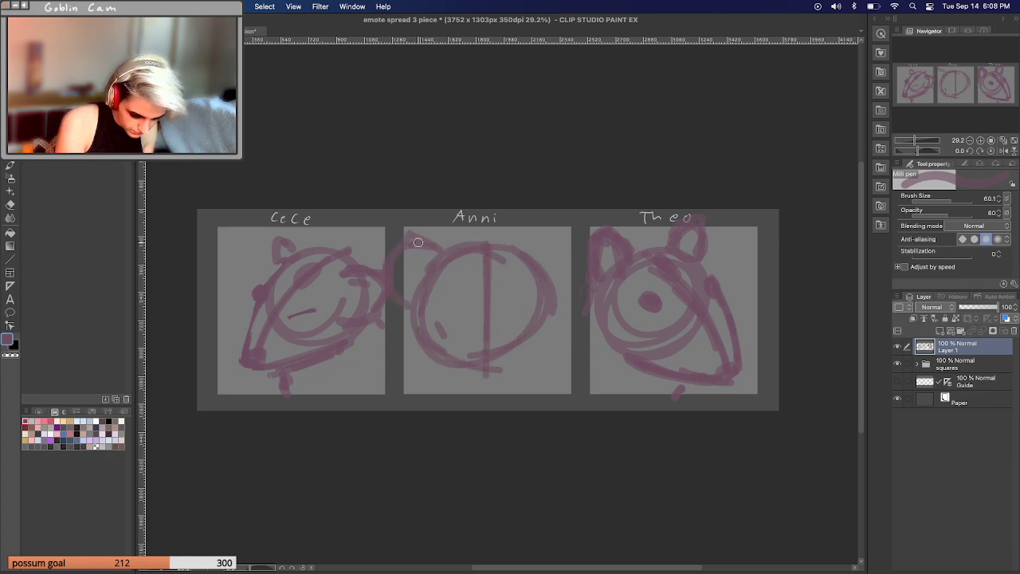
{"action": "left_click_drag", "start_coordinate": [530, 256], "coordinate": [558, 247]}
{"action": "mouse_move", "coordinate": [569, 239]}
{"action": "left_mouse_down"}
{"action": "mouse_move", "coordinate": [538, 256]}
{"action": "mouse_move", "coordinate": [542, 309]}
{"action": "left_mouse_up"}
Sketch the middle head's nose low on the center line, with jaw lines tapering down to a narrow muzzle.
{"action": "mouse_move", "coordinate": [428, 326]}
{"action": "left_mouse_down"}
{"action": "mouse_move", "coordinate": [438, 375]}
{"action": "mouse_move", "coordinate": [481, 372]}
{"action": "mouse_move", "coordinate": [499, 344]}
{"action": "left_mouse_up"}
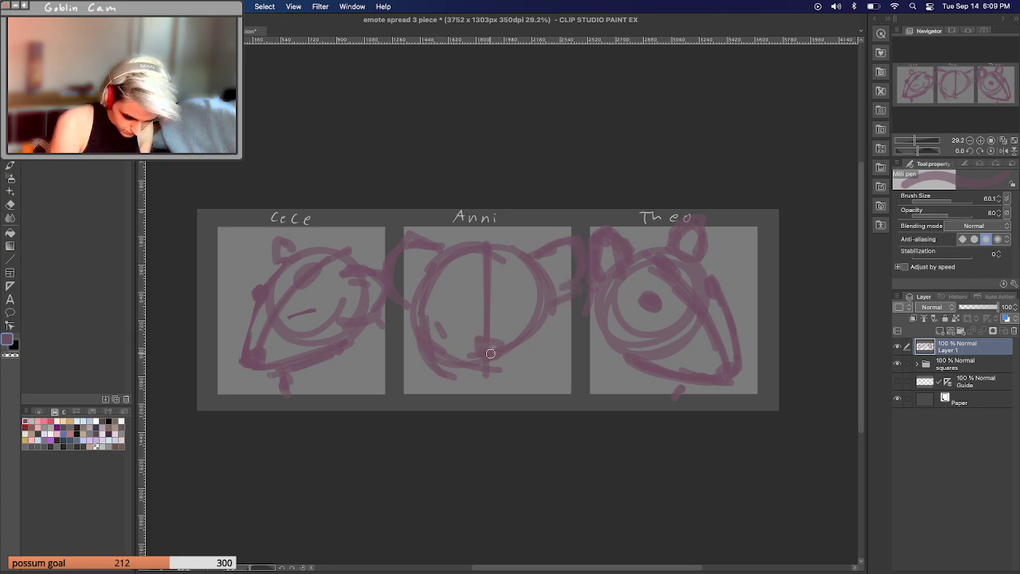
{"action": "mouse_move", "coordinate": [544, 318]}
{"action": "left_mouse_down"}
{"action": "mouse_move", "coordinate": [522, 372]}
{"action": "mouse_move", "coordinate": [501, 387]}
{"action": "left_mouse_up"}
{"action": "mouse_move", "coordinate": [431, 341]}
{"action": "left_mouse_down"}
{"action": "mouse_move", "coordinate": [467, 392]}
{"action": "mouse_move", "coordinate": [531, 372]}
{"action": "mouse_move", "coordinate": [462, 389]}
{"action": "mouse_move", "coordinate": [503, 387]}
{"action": "left_mouse_up"}
Draw the middle head's two oval eyes, fill in its mouth and chin, and add short fur tufts at both cheeks.
{"action": "left_click_drag", "start_coordinate": [452, 288], "coordinate": [452, 303]}
{"action": "mouse_move", "coordinate": [522, 309]}
{"action": "left_mouse_down"}
{"action": "mouse_move", "coordinate": [528, 297]}
{"action": "mouse_move", "coordinate": [528, 306]}
{"action": "left_mouse_up"}
{"action": "mouse_move", "coordinate": [484, 374]}
{"action": "left_mouse_down"}
{"action": "mouse_move", "coordinate": [438, 353]}
{"action": "mouse_move", "coordinate": [437, 365]}
{"action": "mouse_move", "coordinate": [492, 368]}
{"action": "left_mouse_up"}
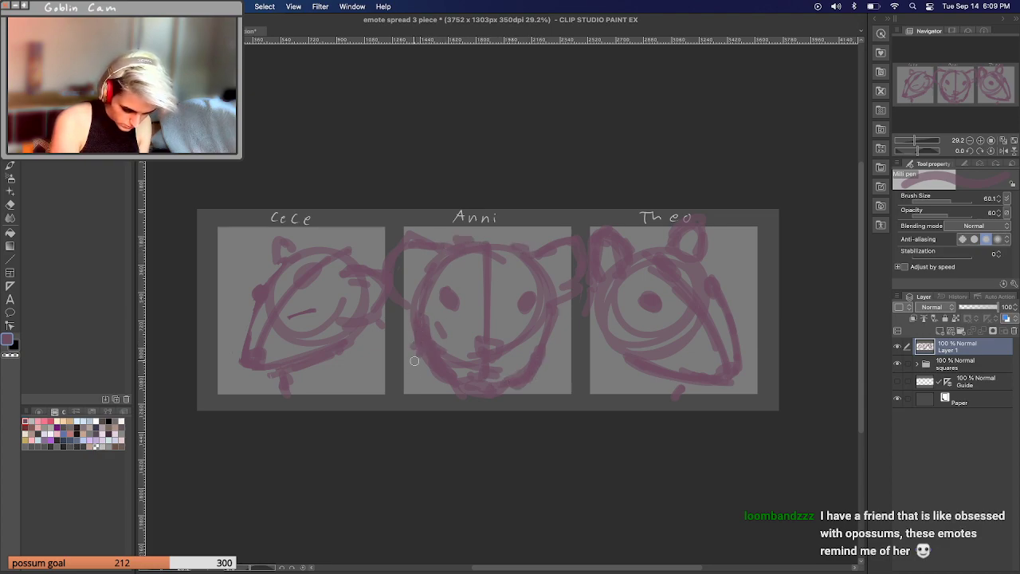
{"action": "left_click_drag", "start_coordinate": [551, 335], "coordinate": [567, 346]}
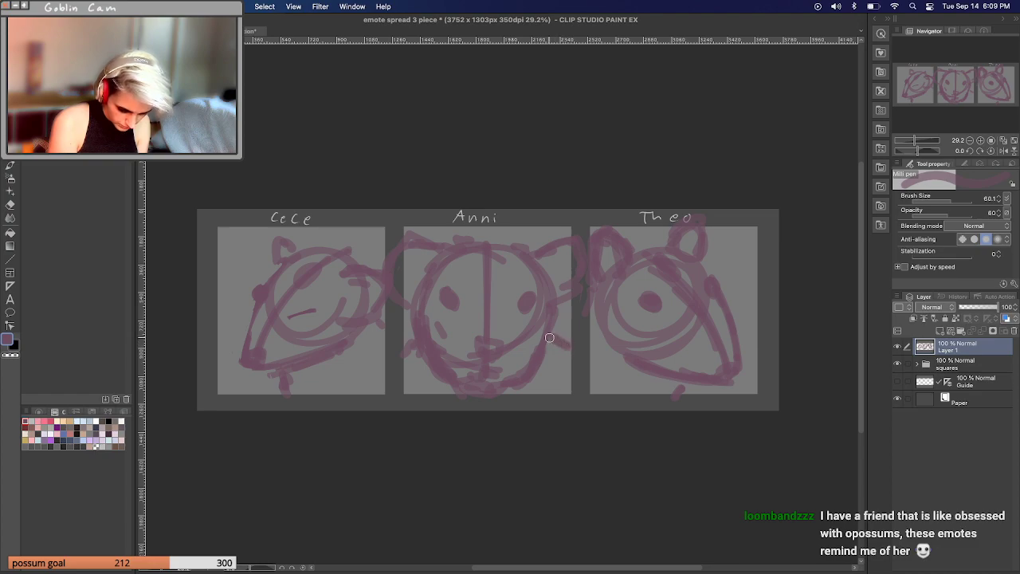
Add short fur strokes around the first head's crown and ear, and replace the stub under its jaw with a slanted neck line.
{"action": "left_click_drag", "start_coordinate": [290, 384], "coordinate": [298, 393]}
{"action": "left_click_drag", "start_coordinate": [357, 381], "coordinate": [365, 396]}
{"action": "mouse_move", "coordinate": [282, 375]}
{"action": "left_mouse_down"}
{"action": "mouse_move", "coordinate": [313, 391]}
{"action": "mouse_move", "coordinate": [281, 374]}
{"action": "mouse_move", "coordinate": [331, 395]}
{"action": "left_mouse_up"}
{"action": "mouse_move", "coordinate": [386, 271]}
{"action": "left_mouse_down"}
{"action": "mouse_move", "coordinate": [370, 247]}
{"action": "mouse_move", "coordinate": [336, 253]}
{"action": "left_mouse_up"}
{"action": "mouse_move", "coordinate": [359, 371]}
{"action": "left_mouse_down"}
{"action": "mouse_move", "coordinate": [279, 386]}
{"action": "mouse_move", "coordinate": [334, 399]}
{"action": "mouse_move", "coordinate": [288, 384]}
{"action": "left_mouse_up"}
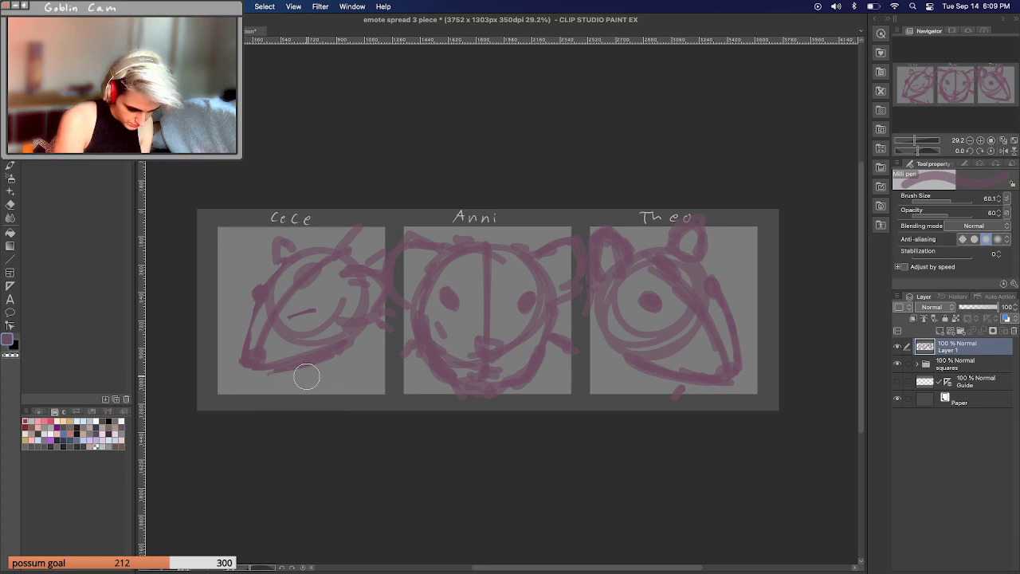
{"action": "mouse_move", "coordinate": [370, 344]}
{"action": "left_mouse_down"}
{"action": "mouse_move", "coordinate": [384, 365]}
{"action": "mouse_move", "coordinate": [342, 349]}
{"action": "left_mouse_up"}
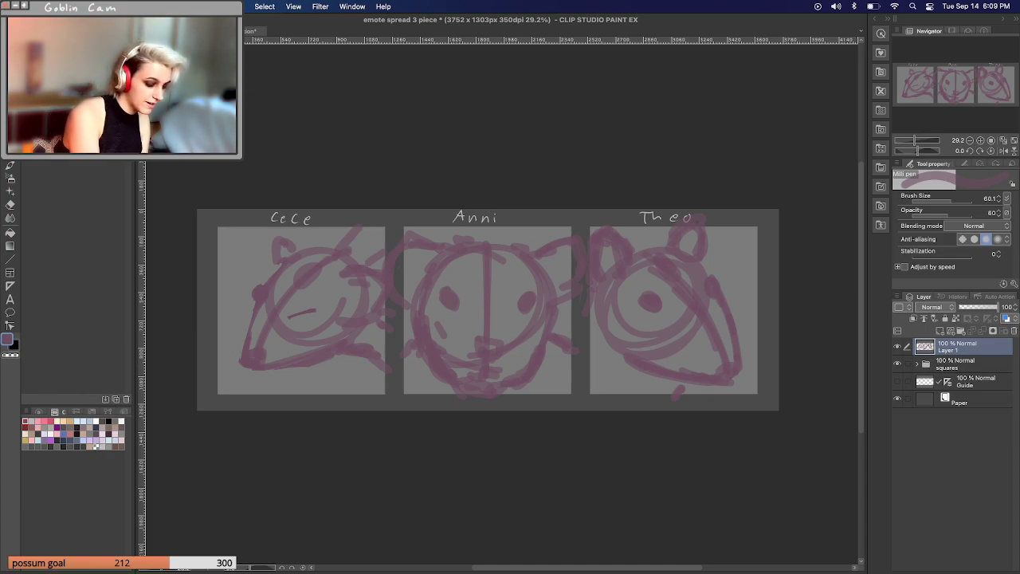
Lasso the first head, enlarge it with a scale transform until it fills its square, and clear the selection.
{"action": "key", "text": "g"}
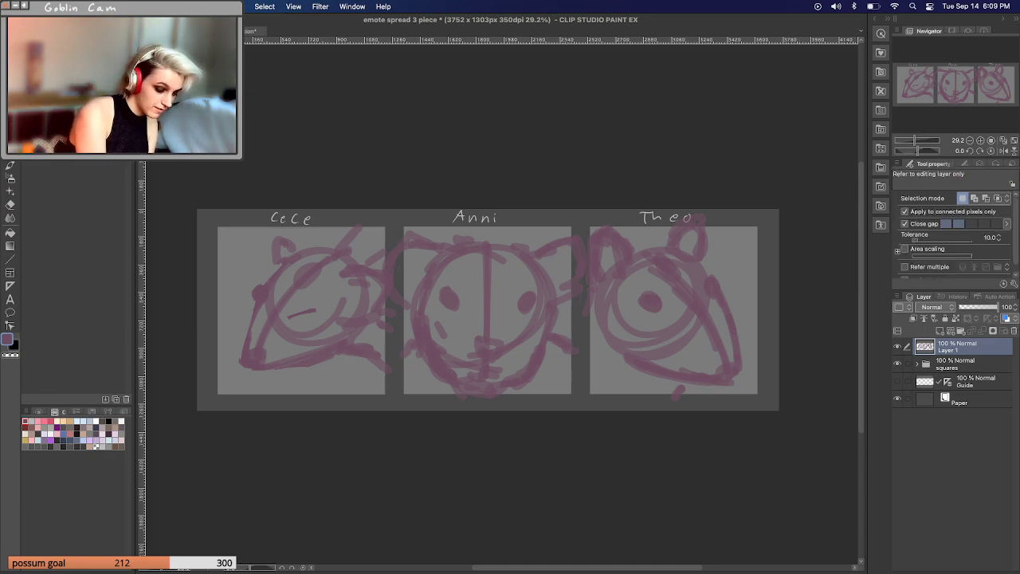
{"action": "key", "text": "m"}
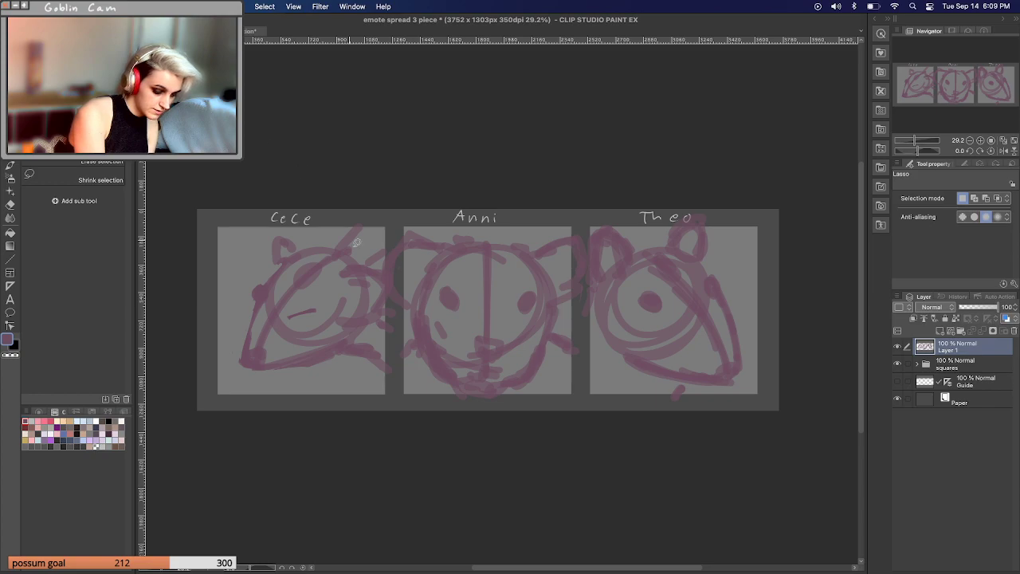
{"action": "mouse_move", "coordinate": [386, 382]}
{"action": "left_mouse_down"}
{"action": "mouse_move", "coordinate": [401, 305]}
{"action": "mouse_move", "coordinate": [385, 276]}
{"action": "mouse_move", "coordinate": [388, 243]}
{"action": "mouse_move", "coordinate": [357, 210]}
{"action": "mouse_move", "coordinate": [268, 248]}
{"action": "mouse_move", "coordinate": [219, 299]}
{"action": "mouse_move", "coordinate": [270, 393]}
{"action": "mouse_move", "coordinate": [387, 388]}
{"action": "left_mouse_up"}
{"action": "mouse_move", "coordinate": [286, 226]}
{"action": "left_mouse_down"}
{"action": "mouse_move", "coordinate": [297, 227]}
{"action": "mouse_move", "coordinate": [263, 235]}
{"action": "mouse_move", "coordinate": [278, 258]}
{"action": "left_mouse_up"}
{"action": "key", "text": "super+t"}
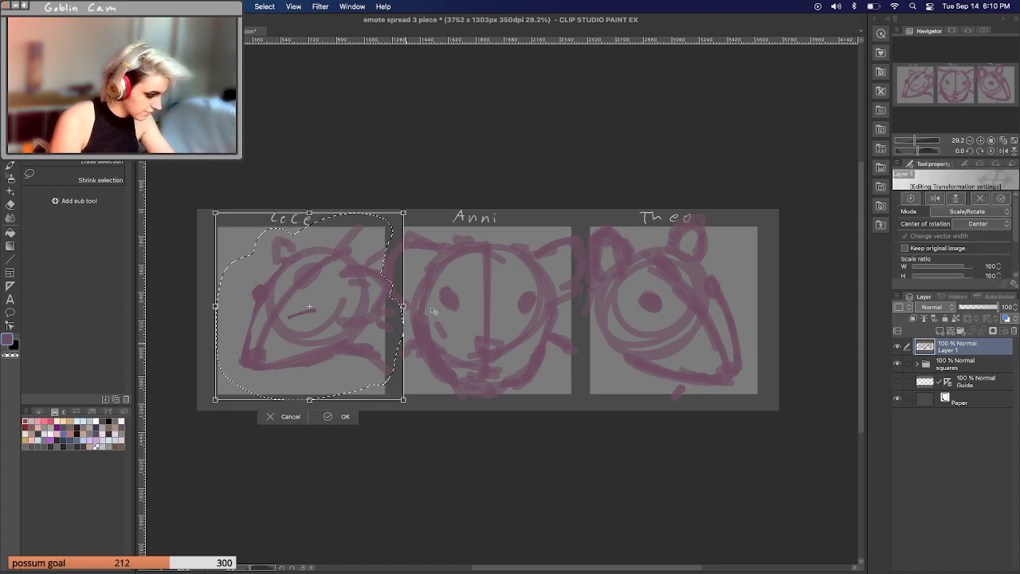
{"action": "left_click_drag", "start_coordinate": [215, 399], "coordinate": [195, 421]}
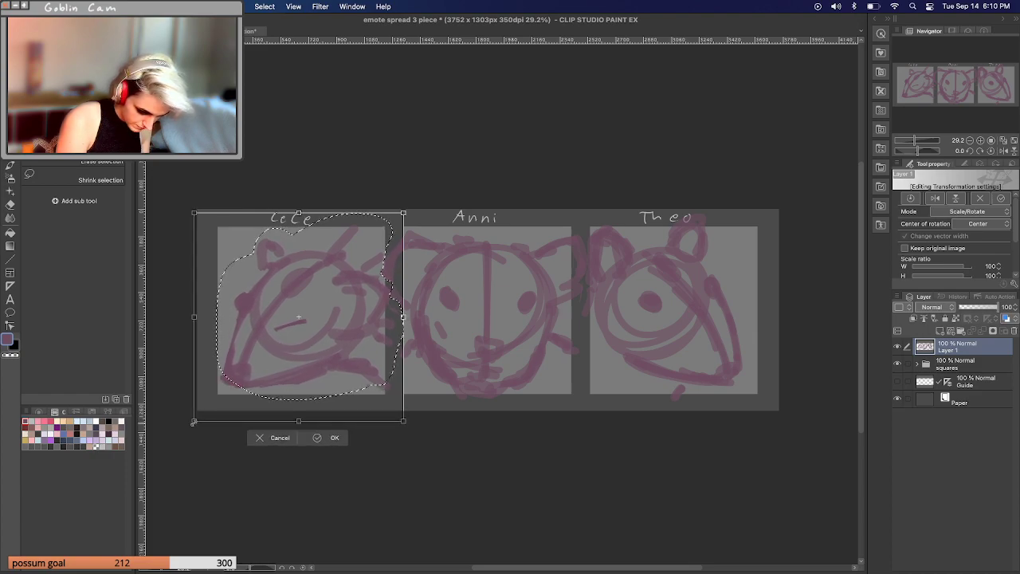
{"action": "left_click_drag", "start_coordinate": [405, 212], "coordinate": [413, 203]}
{"action": "left_click", "coordinate": [337, 438]}
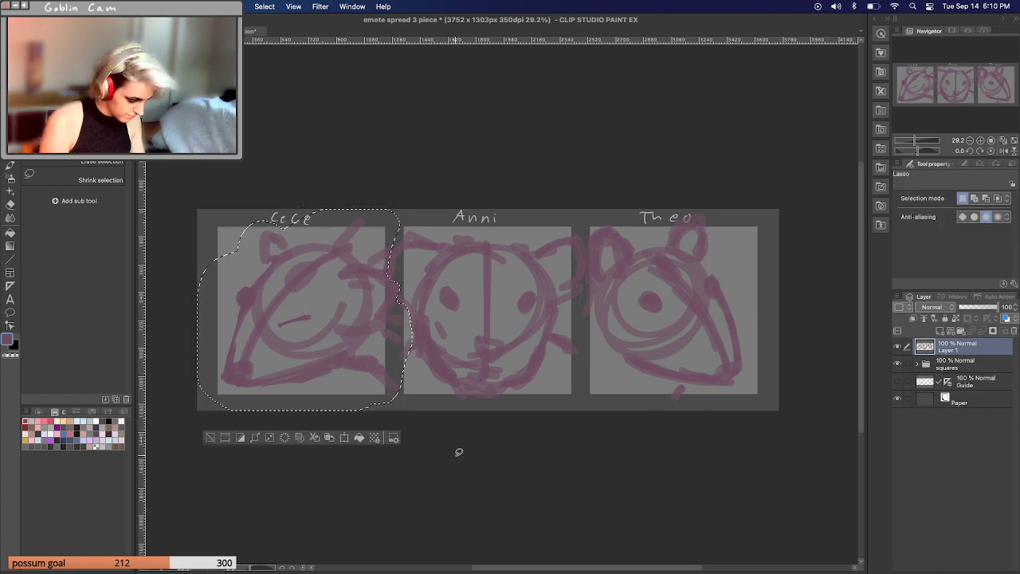
{"action": "key", "text": "super+d"}
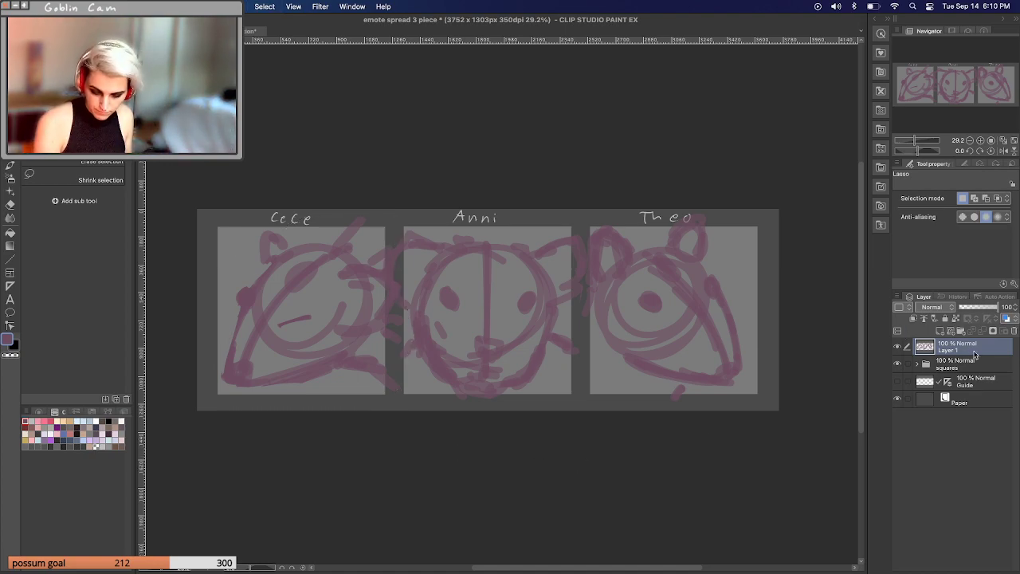
Add a new layer above the rough sketch and set the Milli pen to a dark purple color at brush size 13.5.
{"action": "left_click", "coordinate": [951, 335]}
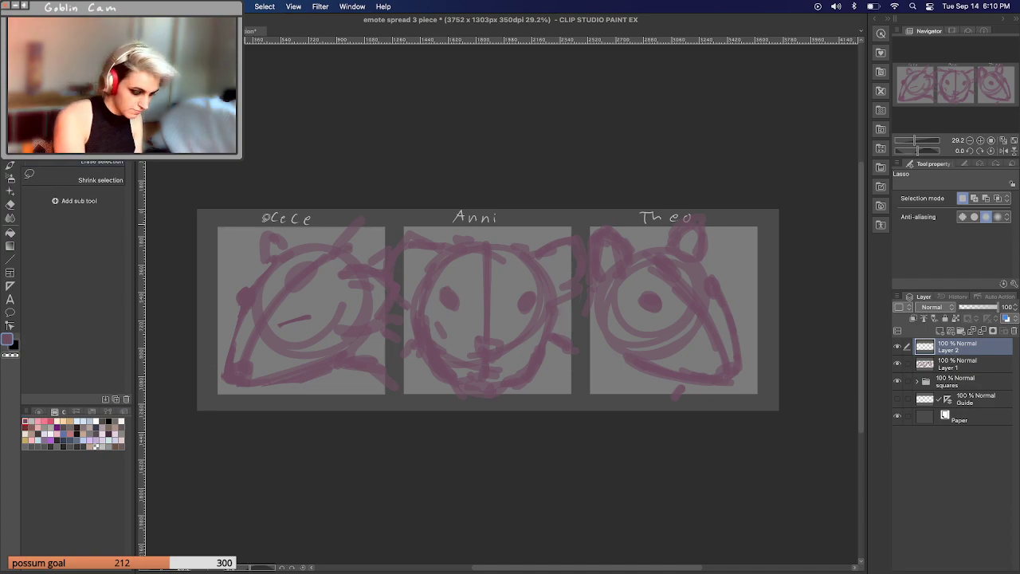
{"action": "left_click", "coordinate": [112, 431]}
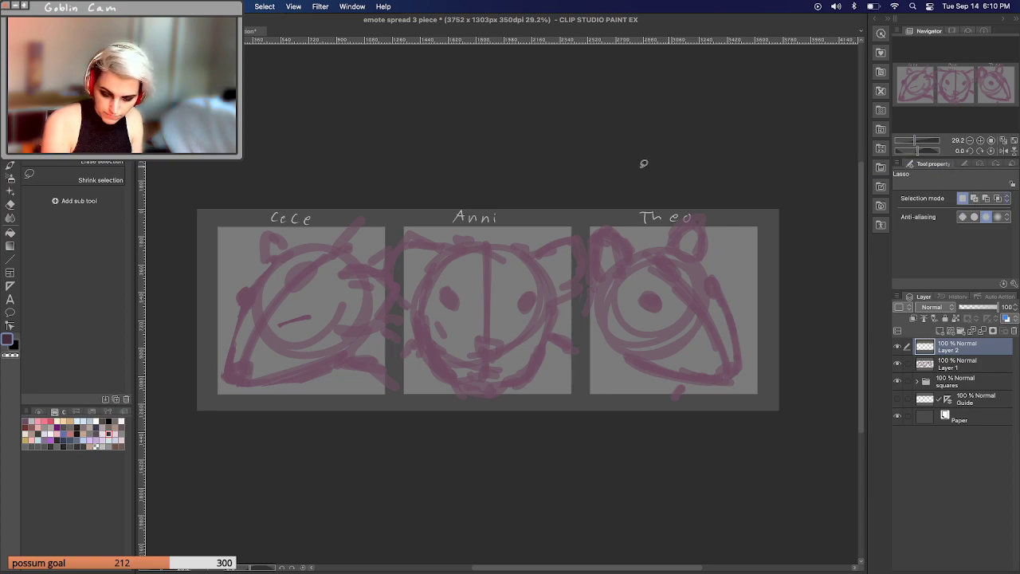
{"action": "key", "text": "p"}
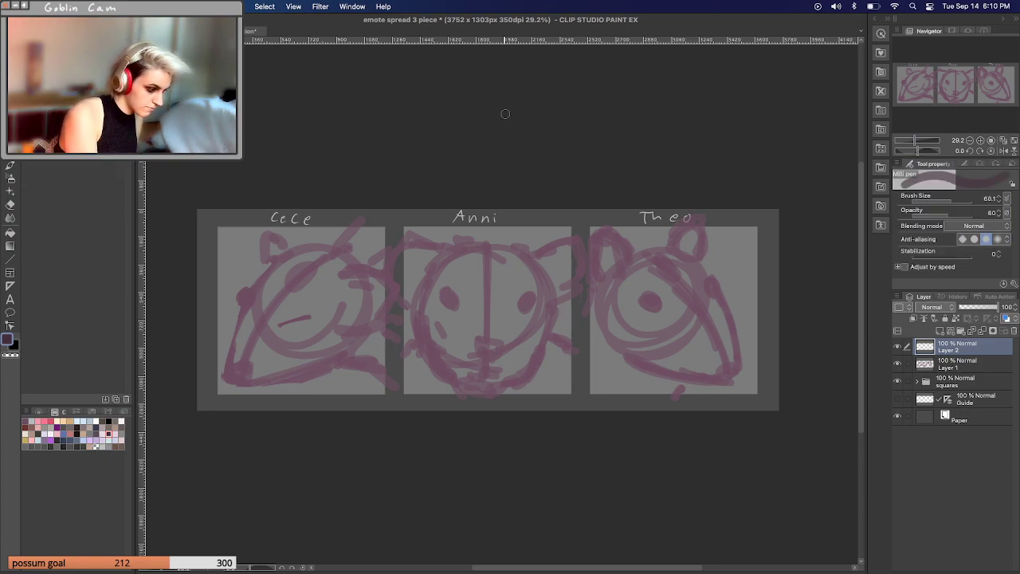
{"action": "left_click_drag", "start_coordinate": [945, 201], "coordinate": [943, 204]}
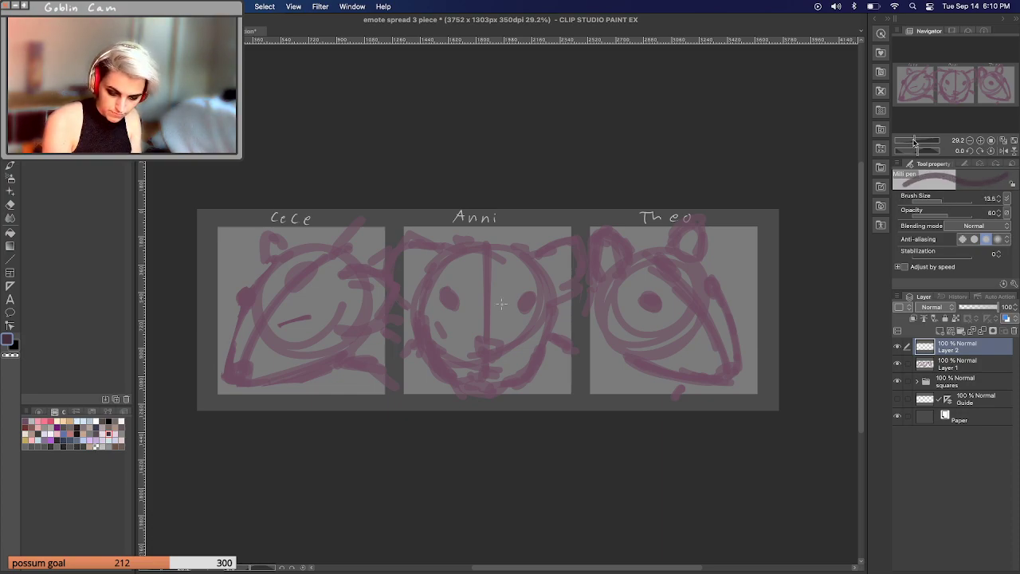
Line the first head's jagged, furry brow patch and its narrow closed eye over the rough sketch.
{"action": "left_click_drag", "start_coordinate": [917, 141], "coordinate": [920, 141]}
{"action": "left_click_drag", "start_coordinate": [946, 100], "coordinate": [913, 87]}
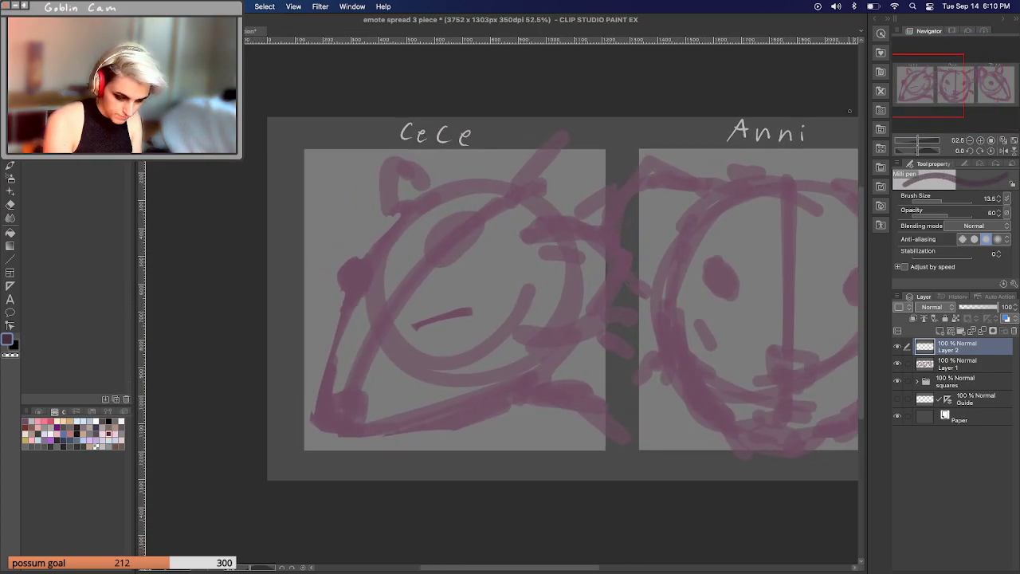
{"action": "mouse_move", "coordinate": [425, 256]}
{"action": "left_mouse_down"}
{"action": "mouse_move", "coordinate": [438, 225]}
{"action": "mouse_move", "coordinate": [479, 204]}
{"action": "mouse_move", "coordinate": [474, 214]}
{"action": "mouse_move", "coordinate": [489, 213]}
{"action": "mouse_move", "coordinate": [445, 259]}
{"action": "mouse_move", "coordinate": [472, 254]}
{"action": "mouse_move", "coordinate": [498, 212]}
{"action": "left_mouse_up"}
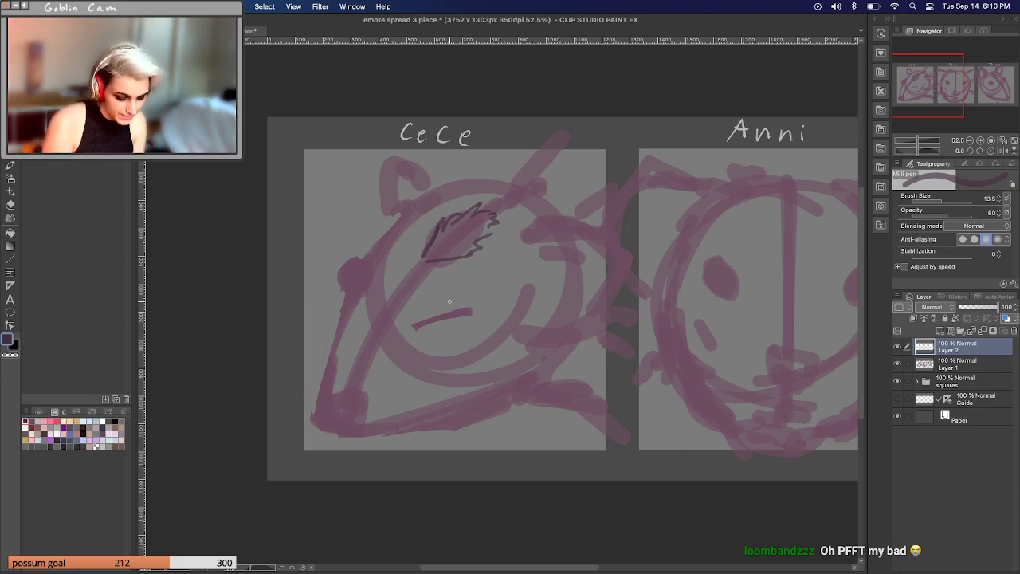
{"action": "left_click_drag", "start_coordinate": [417, 328], "coordinate": [470, 307]}
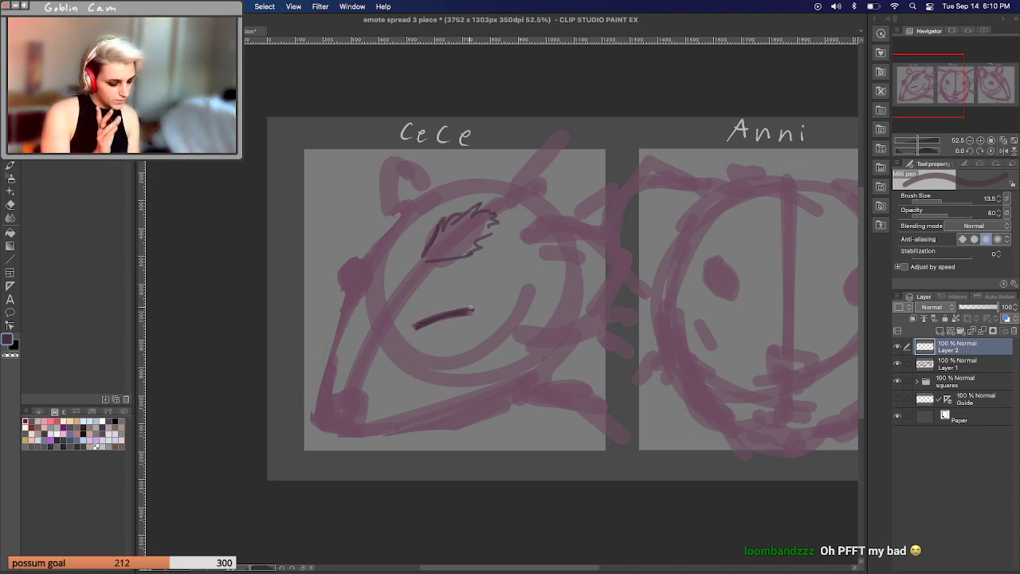
Outline the first head's far-side brow oval, furry crown and both ears with inner ear folds.
{"action": "mouse_move", "coordinate": [365, 257]}
{"action": "left_mouse_down"}
{"action": "mouse_move", "coordinate": [342, 291]}
{"action": "mouse_move", "coordinate": [358, 292]}
{"action": "mouse_move", "coordinate": [366, 280]}
{"action": "mouse_move", "coordinate": [353, 297]}
{"action": "mouse_move", "coordinate": [343, 271]}
{"action": "mouse_move", "coordinate": [393, 223]}
{"action": "mouse_move", "coordinate": [387, 229]}
{"action": "mouse_move", "coordinate": [401, 233]}
{"action": "mouse_move", "coordinate": [398, 216]}
{"action": "mouse_move", "coordinate": [430, 186]}
{"action": "mouse_move", "coordinate": [498, 175]}
{"action": "mouse_move", "coordinate": [530, 178]}
{"action": "left_mouse_up"}
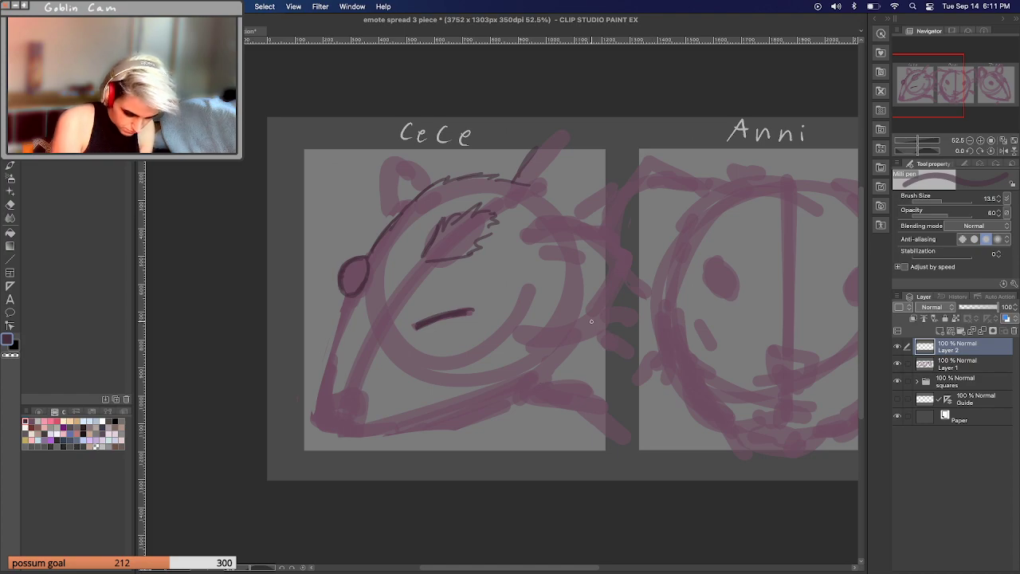
{"action": "mouse_move", "coordinate": [528, 239]}
{"action": "left_mouse_down"}
{"action": "mouse_move", "coordinate": [592, 229]}
{"action": "mouse_move", "coordinate": [614, 251]}
{"action": "mouse_move", "coordinate": [608, 236]}
{"action": "mouse_move", "coordinate": [623, 286]}
{"action": "mouse_move", "coordinate": [631, 273]}
{"action": "mouse_move", "coordinate": [598, 324]}
{"action": "mouse_move", "coordinate": [569, 332]}
{"action": "mouse_move", "coordinate": [561, 247]}
{"action": "mouse_move", "coordinate": [548, 238]}
{"action": "mouse_move", "coordinate": [594, 246]}
{"action": "mouse_move", "coordinate": [537, 248]}
{"action": "mouse_move", "coordinate": [593, 241]}
{"action": "left_mouse_up"}
{"action": "mouse_move", "coordinate": [399, 155]}
{"action": "left_mouse_down"}
{"action": "mouse_move", "coordinate": [409, 201]}
{"action": "mouse_move", "coordinate": [381, 185]}
{"action": "mouse_move", "coordinate": [376, 226]}
{"action": "mouse_move", "coordinate": [384, 157]}
{"action": "mouse_move", "coordinate": [406, 154]}
{"action": "mouse_move", "coordinate": [375, 206]}
{"action": "left_mouse_up"}
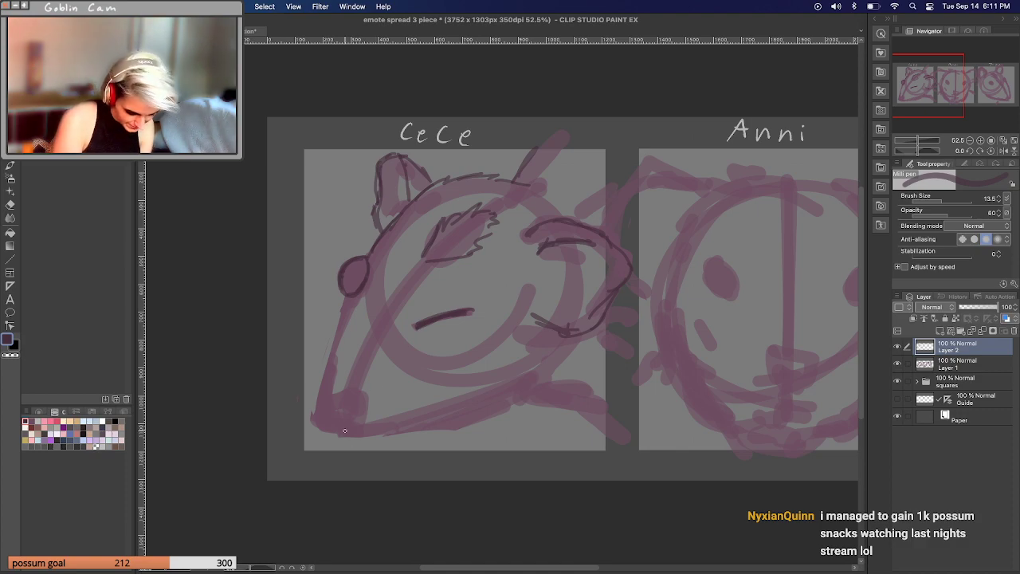
Line the first head's nose tip, the straight bridge of its snout and the lower jaw line.
{"action": "mouse_move", "coordinate": [327, 391]}
{"action": "left_mouse_down"}
{"action": "mouse_move", "coordinate": [320, 410]}
{"action": "mouse_move", "coordinate": [341, 425]}
{"action": "left_mouse_up"}
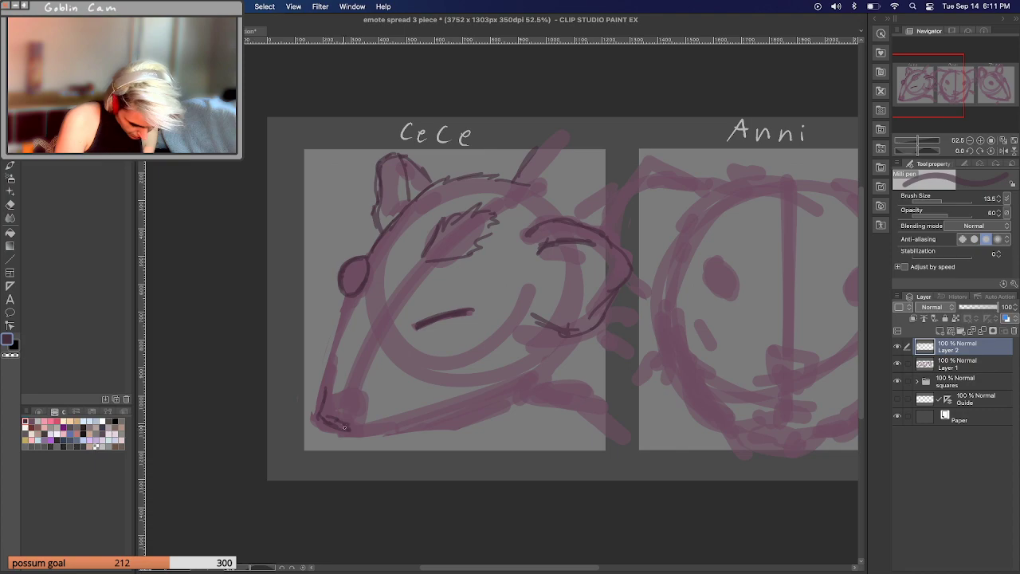
{"action": "left_click_drag", "start_coordinate": [343, 308], "coordinate": [324, 395]}
{"action": "left_click_drag", "start_coordinate": [340, 341], "coordinate": [330, 371]}
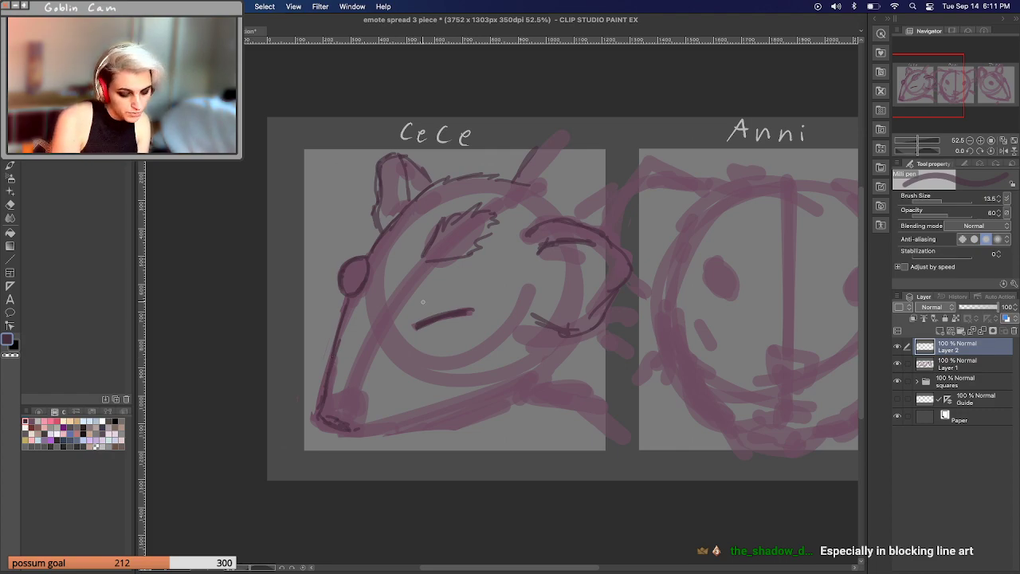
{"action": "mouse_move", "coordinate": [358, 429]}
{"action": "left_mouse_down"}
{"action": "mouse_move", "coordinate": [510, 392]}
{"action": "mouse_move", "coordinate": [380, 426]}
{"action": "mouse_move", "coordinate": [434, 413]}
{"action": "left_mouse_up"}
{"action": "left_click_drag", "start_coordinate": [369, 429], "coordinate": [417, 417]}
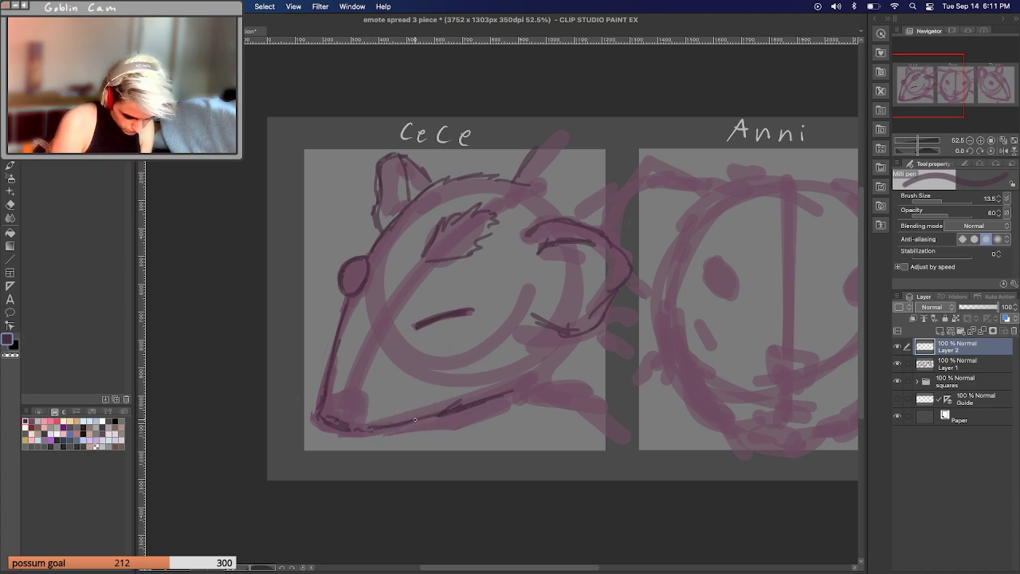
Extend the first head's jaw line into a furry cheek and neck line, and retrace the outer edge of the ear behind the crown.
{"action": "mouse_move", "coordinate": [534, 383]}
{"action": "left_mouse_down"}
{"action": "mouse_move", "coordinate": [509, 394]}
{"action": "mouse_move", "coordinate": [558, 365]}
{"action": "left_mouse_up"}
{"action": "mouse_move", "coordinate": [582, 397]}
{"action": "left_mouse_down"}
{"action": "mouse_move", "coordinate": [551, 383]}
{"action": "mouse_move", "coordinate": [614, 415]}
{"action": "left_mouse_up"}
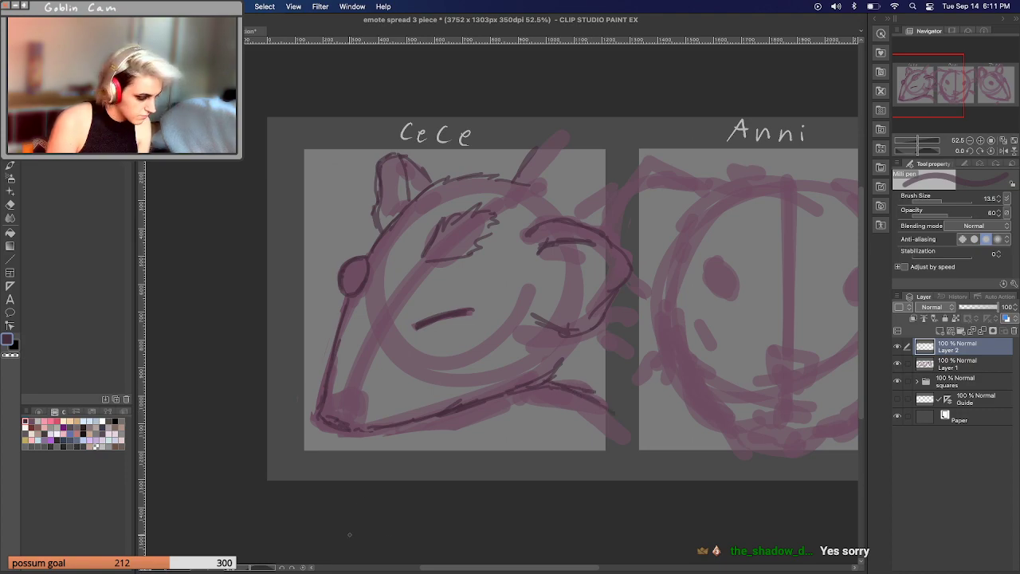
{"action": "left_click_drag", "start_coordinate": [525, 168], "coordinate": [556, 133]}
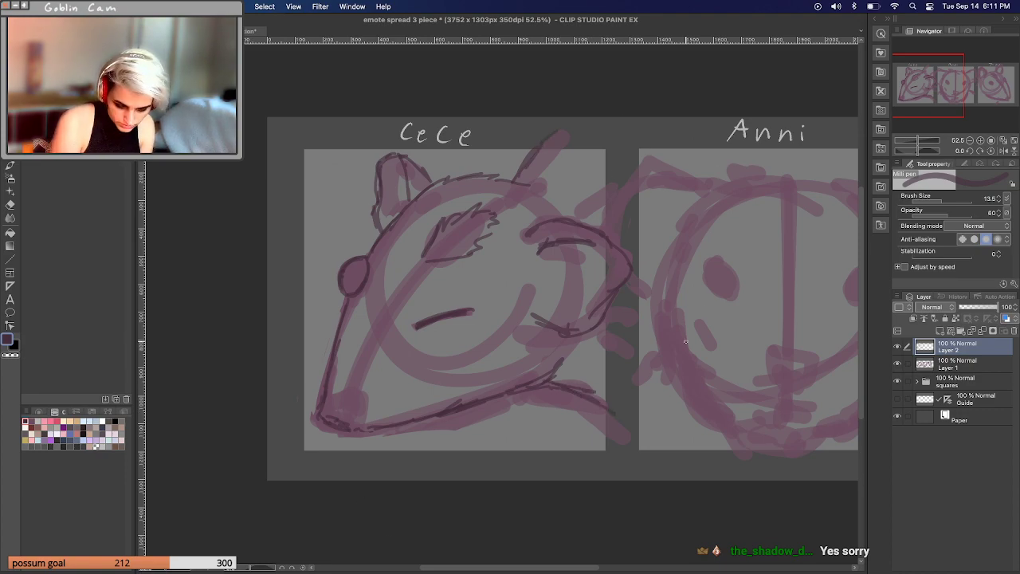
{"action": "left_click_drag", "start_coordinate": [950, 65], "coordinate": [969, 67]}
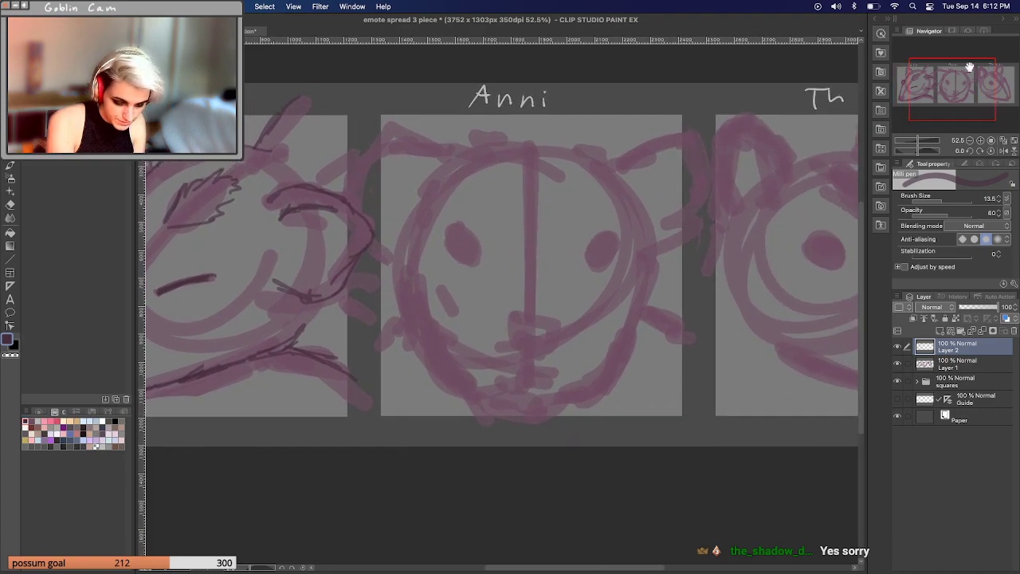
{"action": "mouse_move", "coordinate": [518, 145]}
{"action": "left_mouse_down"}
{"action": "mouse_move", "coordinate": [575, 141]}
{"action": "mouse_move", "coordinate": [474, 135]}
{"action": "mouse_move", "coordinate": [523, 145]}
{"action": "left_mouse_up"}
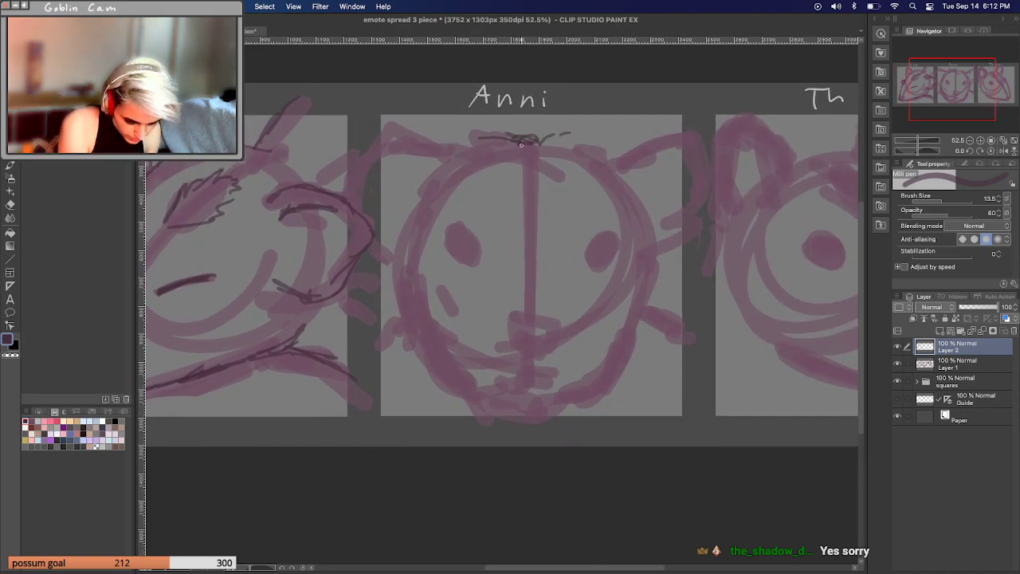
{"action": "key", "text": "super+z"}
{"action": "key", "text": "super+z"}
{"action": "key", "text": "super+z"}
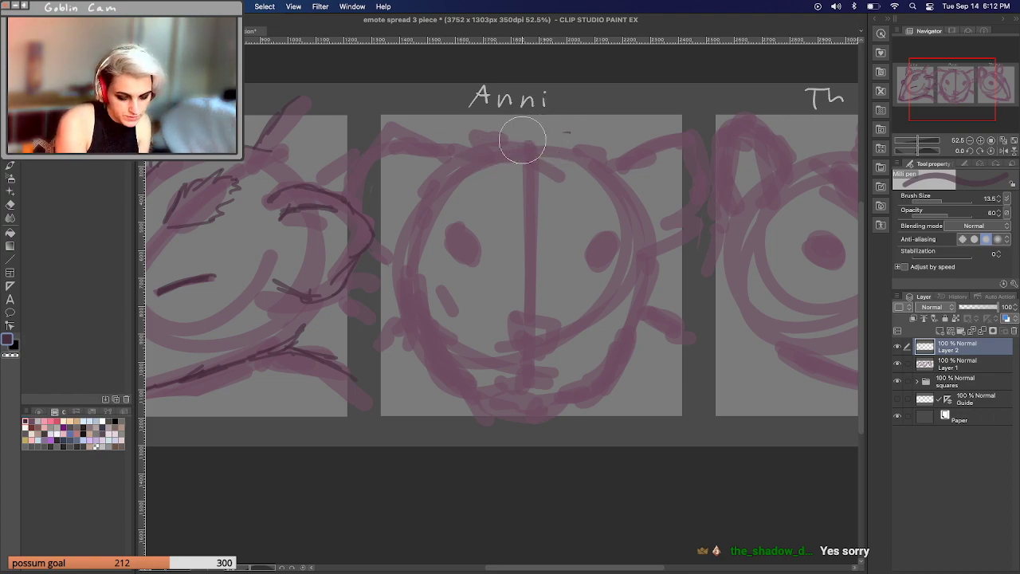
Line the jagged tufts of fur across the top of the second head's crown.
{"action": "mouse_move", "coordinate": [527, 144]}
{"action": "left_mouse_down"}
{"action": "mouse_move", "coordinate": [461, 143]}
{"action": "mouse_move", "coordinate": [483, 142]}
{"action": "left_mouse_up"}
{"action": "mouse_move", "coordinate": [532, 146]}
{"action": "left_mouse_down"}
{"action": "mouse_move", "coordinate": [569, 136]}
{"action": "mouse_move", "coordinate": [620, 164]}
{"action": "mouse_move", "coordinate": [685, 133]}
{"action": "left_mouse_up"}
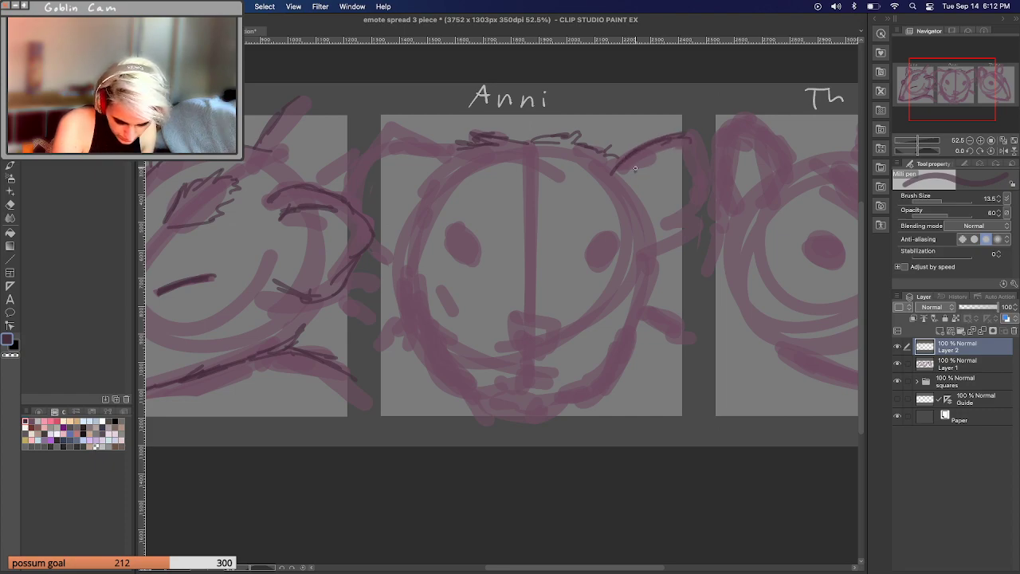
{"action": "left_click_drag", "start_coordinate": [609, 167], "coordinate": [681, 133]}
{"action": "key", "text": "super+z"}
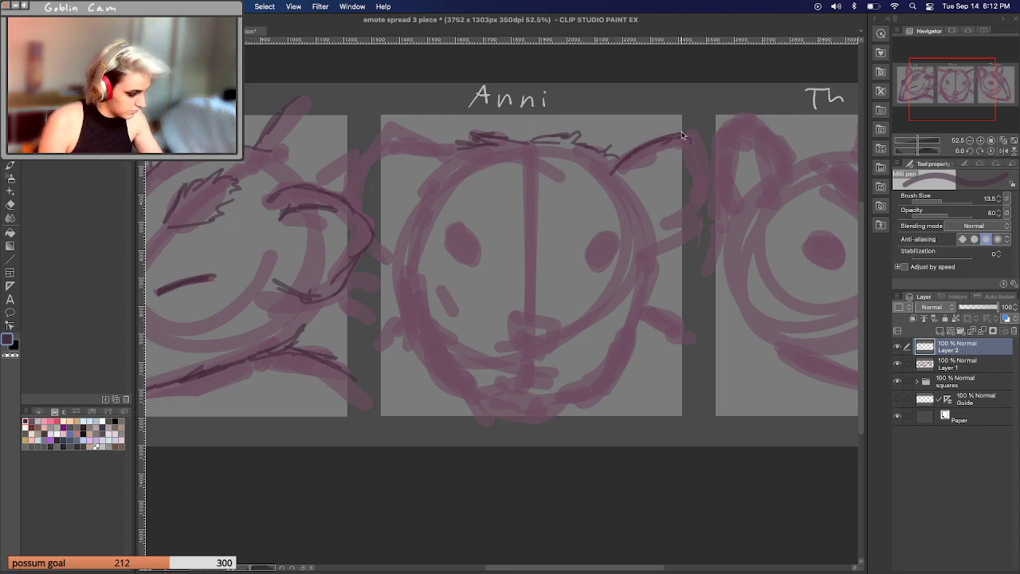
{"action": "key", "text": "super+z"}
{"action": "key", "text": "super+z"}
Outline the second head's right-hand ear lower than in the rough sketch, with inner fur strokes and a ragged lower edge.
{"action": "left_click_drag", "start_coordinate": [625, 198], "coordinate": [677, 171]}
{"action": "mouse_move", "coordinate": [681, 279]}
{"action": "left_mouse_down"}
{"action": "mouse_move", "coordinate": [656, 275]}
{"action": "mouse_move", "coordinate": [702, 214]}
{"action": "mouse_move", "coordinate": [665, 275]}
{"action": "left_mouse_up"}
{"action": "left_click_drag", "start_coordinate": [711, 190], "coordinate": [712, 225]}
{"action": "mouse_move", "coordinate": [682, 275]}
{"action": "left_mouse_down"}
{"action": "mouse_move", "coordinate": [684, 265]}
{"action": "mouse_move", "coordinate": [665, 275]}
{"action": "left_mouse_up"}
{"action": "left_click_drag", "start_coordinate": [662, 198], "coordinate": [650, 216]}
{"action": "left_click_drag", "start_coordinate": [677, 182], "coordinate": [639, 199]}
{"action": "mouse_move", "coordinate": [670, 184]}
{"action": "left_mouse_down"}
{"action": "mouse_move", "coordinate": [646, 193]}
{"action": "mouse_move", "coordinate": [672, 185]}
{"action": "left_mouse_up"}
{"action": "left_click_drag", "start_coordinate": [673, 266], "coordinate": [664, 274]}
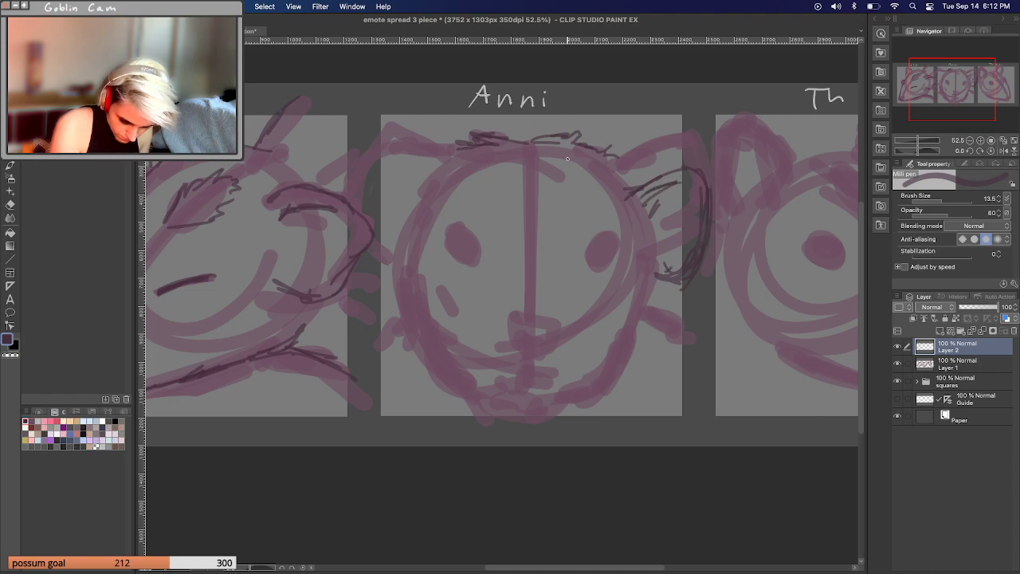
{"action": "mouse_move", "coordinate": [425, 165]}
{"action": "left_mouse_down"}
{"action": "mouse_move", "coordinate": [453, 187]}
{"action": "mouse_move", "coordinate": [400, 159]}
{"action": "mouse_move", "coordinate": [360, 186]}
{"action": "mouse_move", "coordinate": [370, 270]}
{"action": "left_mouse_up"}
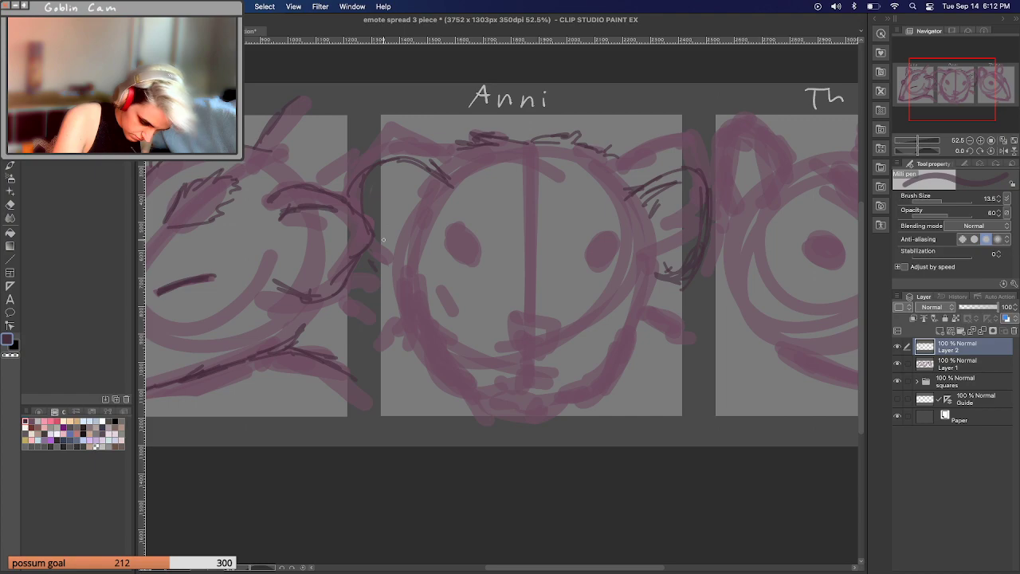
{"action": "key", "text": "super+z"}
{"action": "key", "text": "super+z"}
{"action": "key", "text": "super+z"}
{"action": "key", "text": "super+z"}
{"action": "key", "text": "super+z"}
{"action": "key", "text": "super+z"}
{"action": "key", "text": "super+z"}
Line the second head's left-hand ear level with the other one and rework the right-hand ear's upper edge.
{"action": "left_click_drag", "start_coordinate": [433, 191], "coordinate": [360, 194]}
{"action": "mouse_move", "coordinate": [358, 282]}
{"action": "left_mouse_down"}
{"action": "mouse_move", "coordinate": [394, 292]}
{"action": "mouse_move", "coordinate": [377, 296]}
{"action": "mouse_move", "coordinate": [403, 276]}
{"action": "mouse_move", "coordinate": [357, 259]}
{"action": "left_mouse_up"}
{"action": "mouse_move", "coordinate": [383, 190]}
{"action": "left_mouse_down"}
{"action": "mouse_move", "coordinate": [429, 209]}
{"action": "mouse_move", "coordinate": [367, 200]}
{"action": "mouse_move", "coordinate": [385, 200]}
{"action": "left_mouse_up"}
{"action": "mouse_move", "coordinate": [676, 181]}
{"action": "left_mouse_down"}
{"action": "mouse_move", "coordinate": [632, 188]}
{"action": "mouse_move", "coordinate": [701, 183]}
{"action": "mouse_move", "coordinate": [639, 189]}
{"action": "left_mouse_up"}
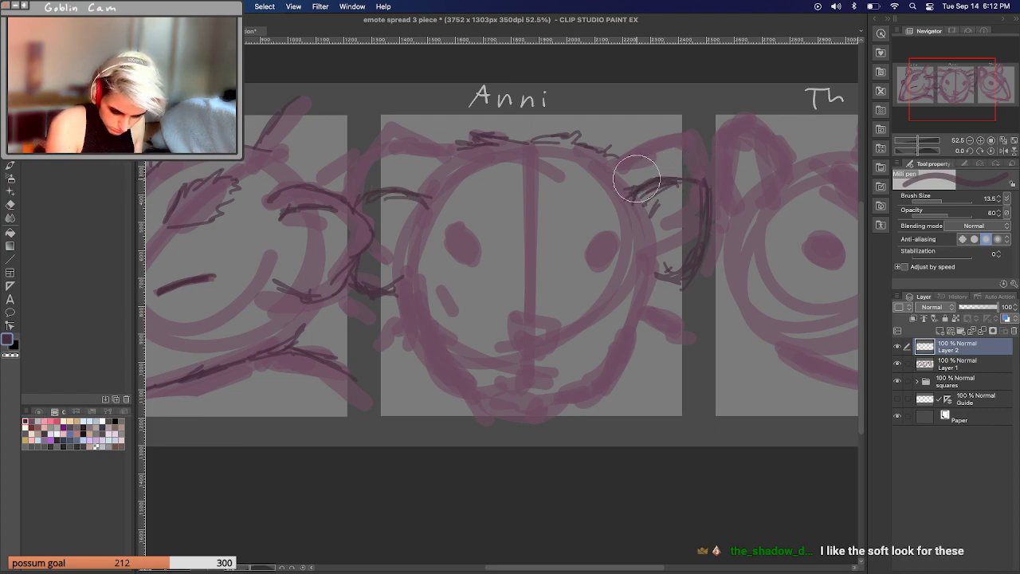
{"action": "left_click_drag", "start_coordinate": [681, 176], "coordinate": [638, 195]}
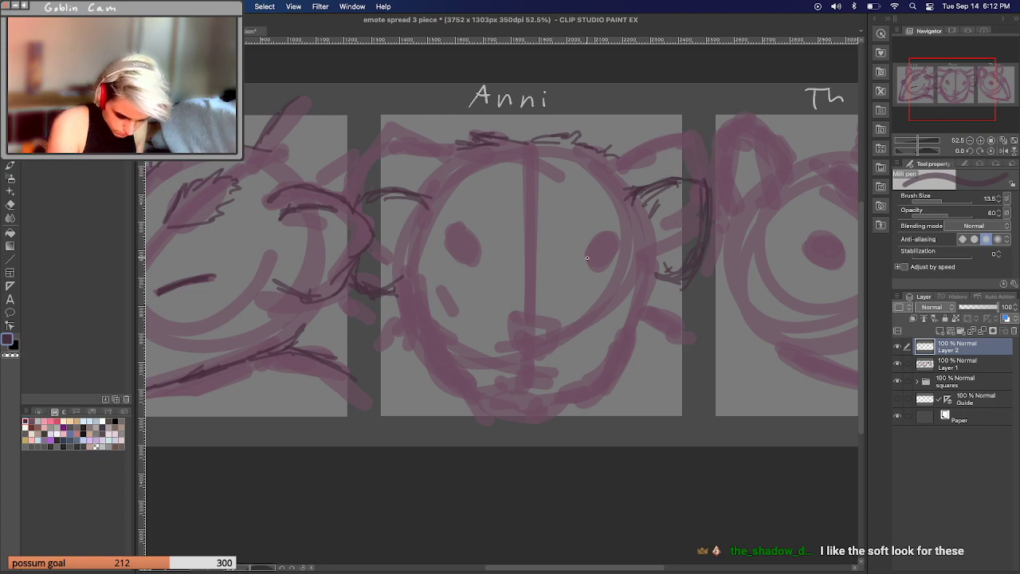
Outline the second head's two oval eyes over the rough sketch and shade them in.
{"action": "mouse_move", "coordinate": [588, 255]}
{"action": "left_mouse_down"}
{"action": "mouse_move", "coordinate": [600, 231]}
{"action": "mouse_move", "coordinate": [614, 231]}
{"action": "mouse_move", "coordinate": [616, 249]}
{"action": "mouse_move", "coordinate": [594, 257]}
{"action": "mouse_move", "coordinate": [600, 241]}
{"action": "mouse_move", "coordinate": [607, 248]}
{"action": "left_mouse_up"}
{"action": "mouse_move", "coordinate": [480, 258]}
{"action": "left_mouse_down"}
{"action": "mouse_move", "coordinate": [468, 234]}
{"action": "mouse_move", "coordinate": [441, 245]}
{"action": "mouse_move", "coordinate": [460, 224]}
{"action": "mouse_move", "coordinate": [443, 236]}
{"action": "mouse_move", "coordinate": [468, 230]}
{"action": "mouse_move", "coordinate": [454, 256]}
{"action": "mouse_move", "coordinate": [464, 264]}
{"action": "mouse_move", "coordinate": [451, 231]}
{"action": "mouse_move", "coordinate": [459, 259]}
{"action": "mouse_move", "coordinate": [473, 233]}
{"action": "mouse_move", "coordinate": [476, 261]}
{"action": "left_mouse_up"}
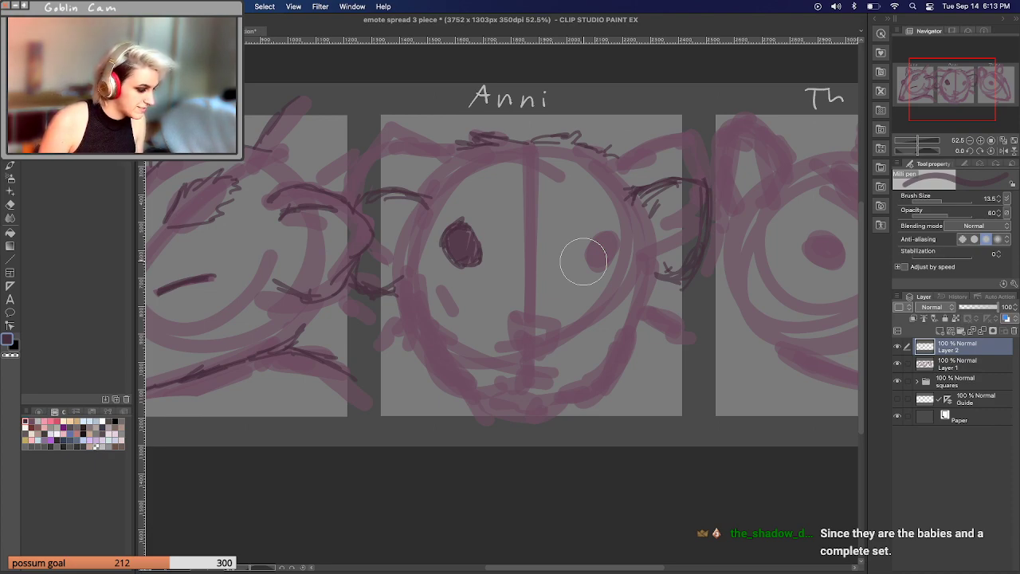
{"action": "mouse_move", "coordinate": [593, 234]}
{"action": "left_mouse_down"}
{"action": "mouse_move", "coordinate": [582, 258]}
{"action": "mouse_move", "coordinate": [614, 229]}
{"action": "mouse_move", "coordinate": [584, 254]}
{"action": "mouse_move", "coordinate": [621, 236]}
{"action": "mouse_move", "coordinate": [613, 261]}
{"action": "mouse_move", "coordinate": [584, 265]}
{"action": "left_mouse_up"}
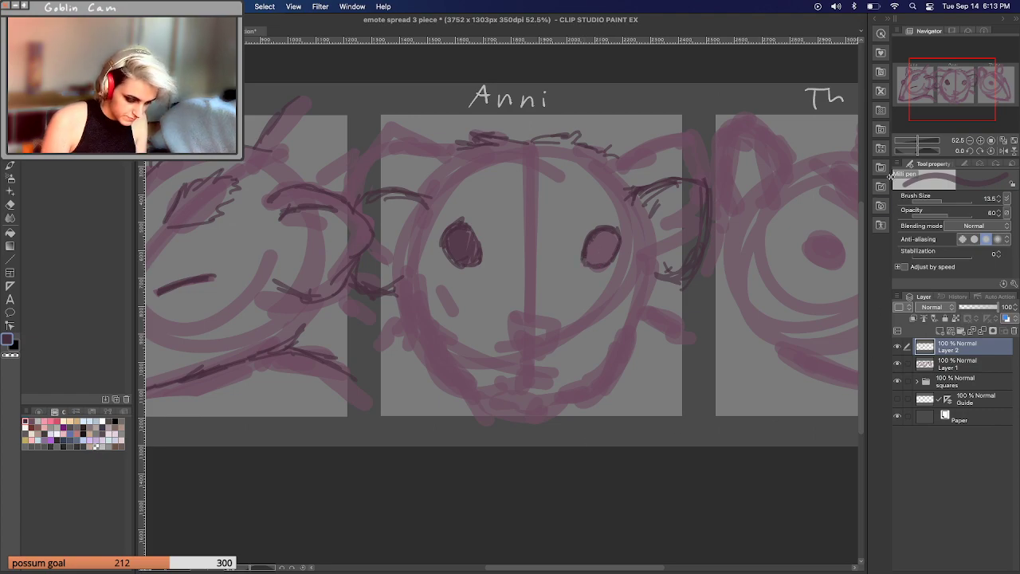
{"action": "left_click_drag", "start_coordinate": [947, 87], "coordinate": [949, 91]}
{"action": "mouse_move", "coordinate": [573, 231]}
{"action": "left_mouse_down"}
{"action": "mouse_move", "coordinate": [597, 205]}
{"action": "mouse_move", "coordinate": [599, 236]}
{"action": "left_mouse_up"}
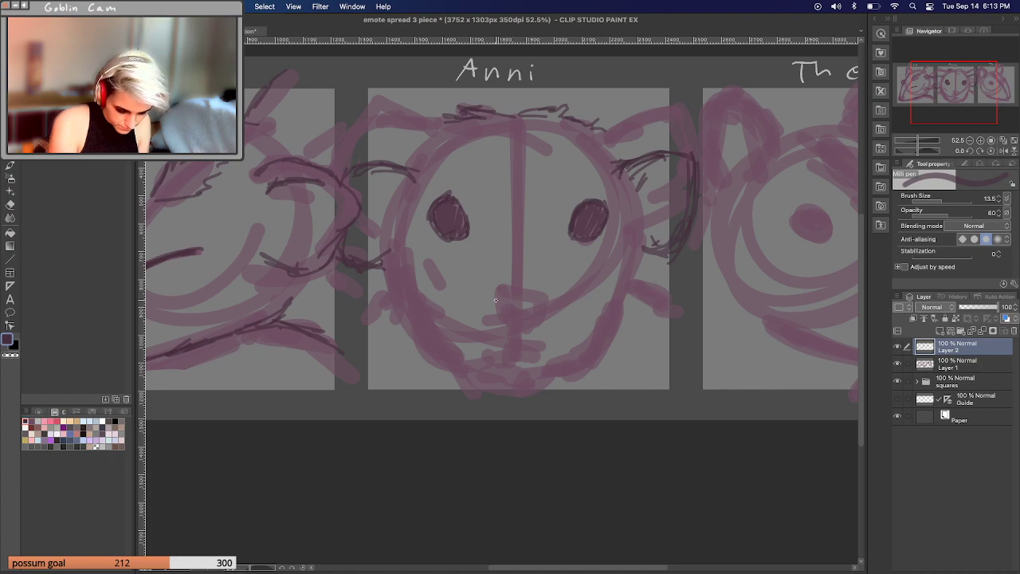
Draw the second head's nose with curled nostrils and short snout marks, plus the small mouth and chin below it.
{"action": "left_click_drag", "start_coordinate": [495, 301], "coordinate": [514, 296]}
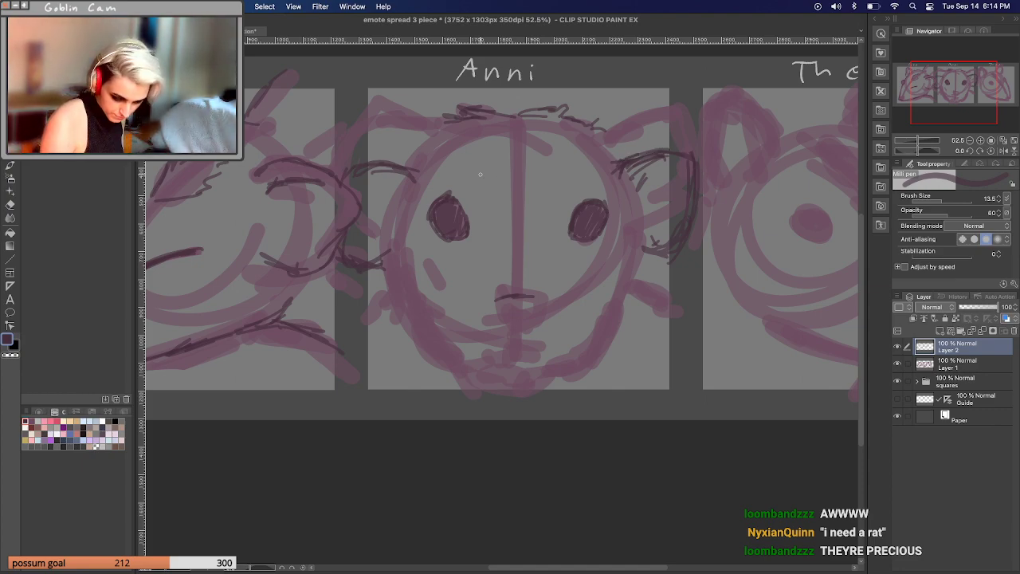
{"action": "mouse_move", "coordinate": [410, 162]}
{"action": "left_mouse_down"}
{"action": "mouse_move", "coordinate": [362, 164]}
{"action": "mouse_move", "coordinate": [412, 165]}
{"action": "left_mouse_up"}
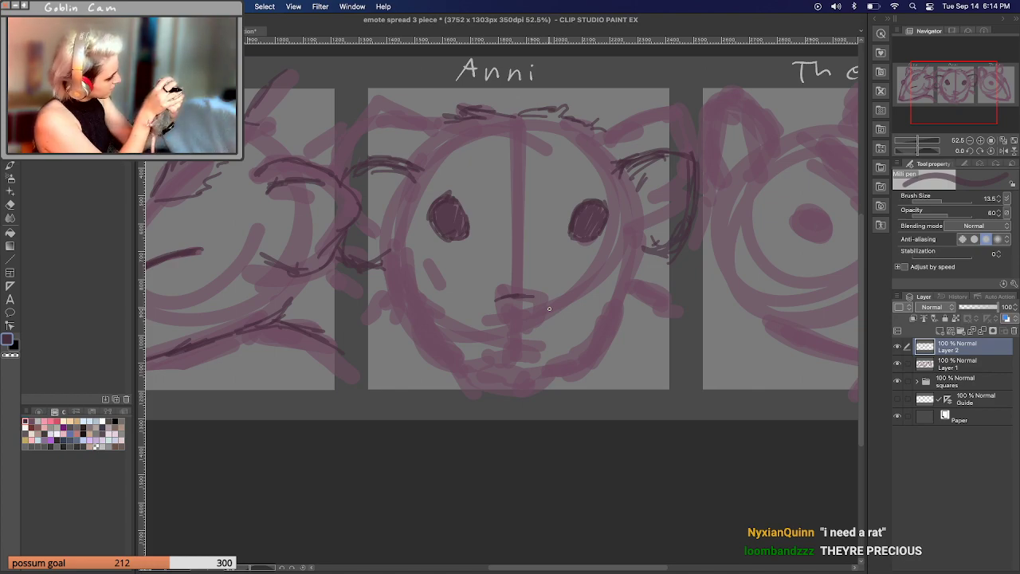
{"action": "mouse_move", "coordinate": [515, 307]}
{"action": "left_mouse_down"}
{"action": "mouse_move", "coordinate": [516, 324]}
{"action": "mouse_move", "coordinate": [531, 322]}
{"action": "mouse_move", "coordinate": [503, 324]}
{"action": "left_mouse_up"}
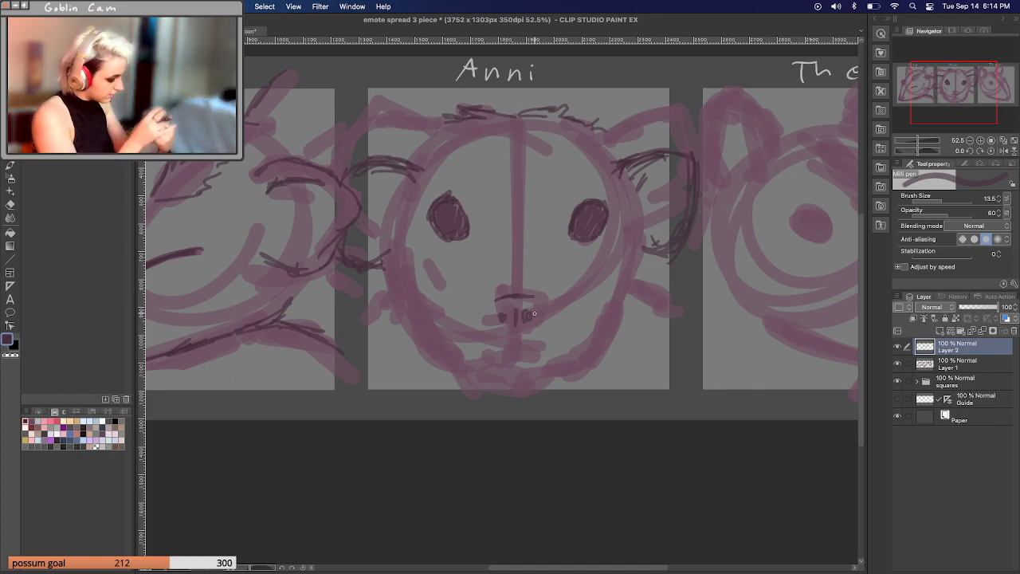
{"action": "mouse_move", "coordinate": [539, 304]}
{"action": "left_mouse_down"}
{"action": "mouse_move", "coordinate": [517, 315]}
{"action": "mouse_move", "coordinate": [534, 318]}
{"action": "left_mouse_up"}
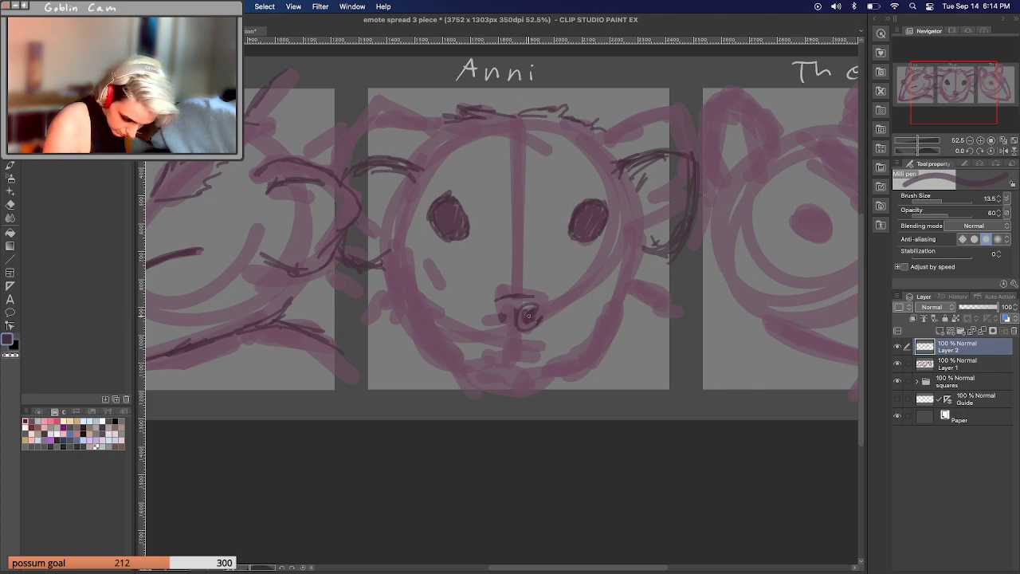
{"action": "mouse_move", "coordinate": [516, 306]}
{"action": "left_mouse_down"}
{"action": "mouse_move", "coordinate": [495, 319]}
{"action": "mouse_move", "coordinate": [514, 325]}
{"action": "mouse_move", "coordinate": [497, 330]}
{"action": "mouse_move", "coordinate": [508, 327]}
{"action": "mouse_move", "coordinate": [504, 297]}
{"action": "mouse_move", "coordinate": [542, 297]}
{"action": "left_mouse_up"}
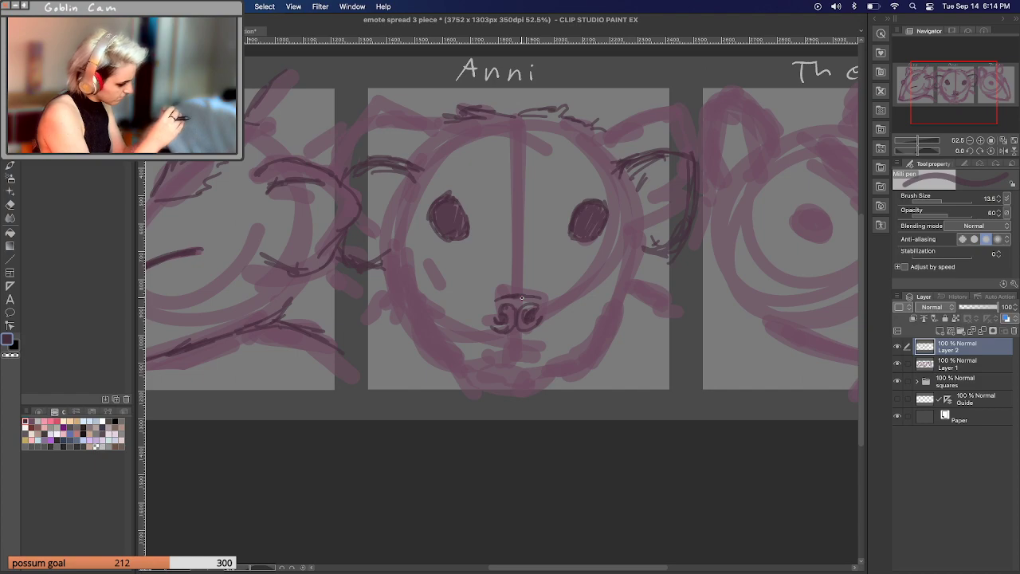
{"action": "mouse_move", "coordinate": [495, 295]}
{"action": "left_mouse_down"}
{"action": "mouse_move", "coordinate": [532, 278]}
{"action": "mouse_move", "coordinate": [498, 293]}
{"action": "mouse_move", "coordinate": [536, 295]}
{"action": "left_mouse_up"}
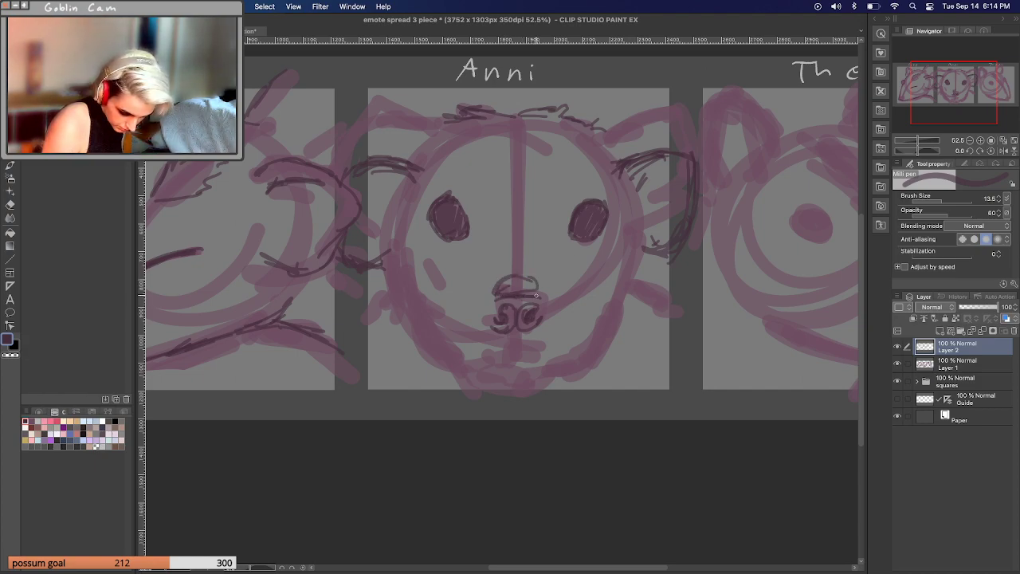
{"action": "mouse_move", "coordinate": [492, 253]}
{"action": "left_mouse_down"}
{"action": "mouse_move", "coordinate": [494, 267]}
{"action": "mouse_move", "coordinate": [541, 273]}
{"action": "left_mouse_up"}
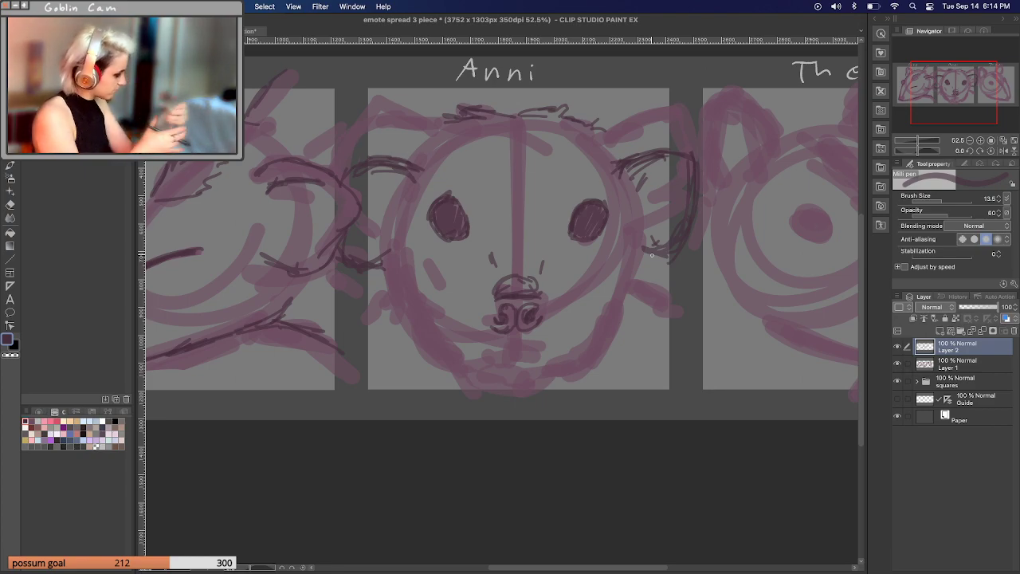
{"action": "mouse_move", "coordinate": [509, 362]}
{"action": "left_mouse_down"}
{"action": "mouse_move", "coordinate": [499, 373]}
{"action": "mouse_move", "coordinate": [516, 357]}
{"action": "mouse_move", "coordinate": [528, 367]}
{"action": "mouse_move", "coordinate": [514, 364]}
{"action": "mouse_move", "coordinate": [519, 356]}
{"action": "mouse_move", "coordinate": [536, 381]}
{"action": "mouse_move", "coordinate": [496, 387]}
{"action": "left_mouse_up"}
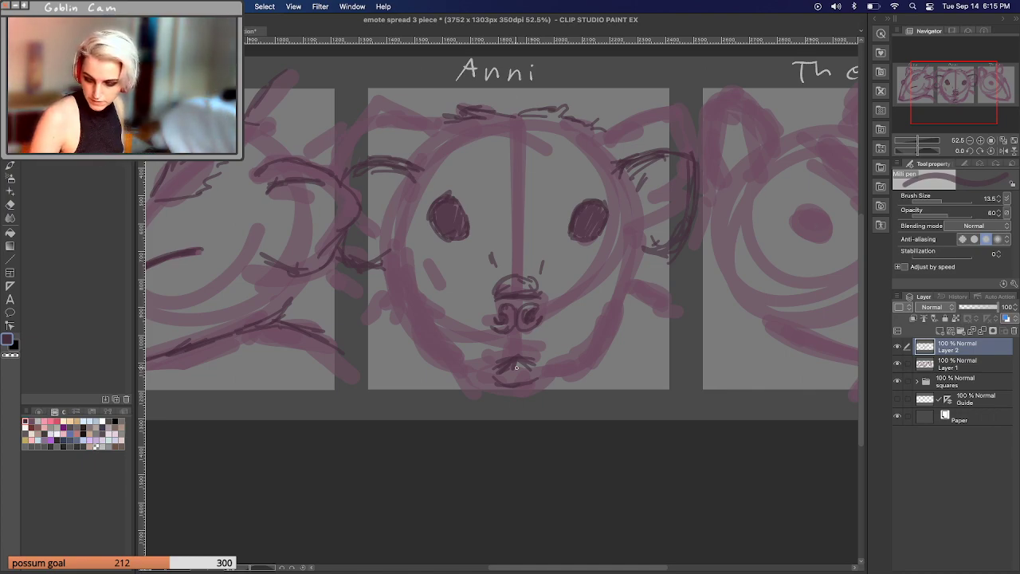
Add spiky fur tufts where both of the second head's ears meet the face.
{"action": "left_click_drag", "start_coordinate": [634, 164], "coordinate": [668, 143]}
{"action": "left_click_drag", "start_coordinate": [634, 184], "coordinate": [673, 153]}
{"action": "mouse_move", "coordinate": [400, 152]}
{"action": "left_mouse_down"}
{"action": "mouse_move", "coordinate": [418, 165]}
{"action": "mouse_move", "coordinate": [369, 146]}
{"action": "mouse_move", "coordinate": [428, 188]}
{"action": "left_mouse_up"}
{"action": "left_click_drag", "start_coordinate": [399, 155], "coordinate": [373, 142]}
{"action": "left_click_drag", "start_coordinate": [413, 179], "coordinate": [386, 156]}
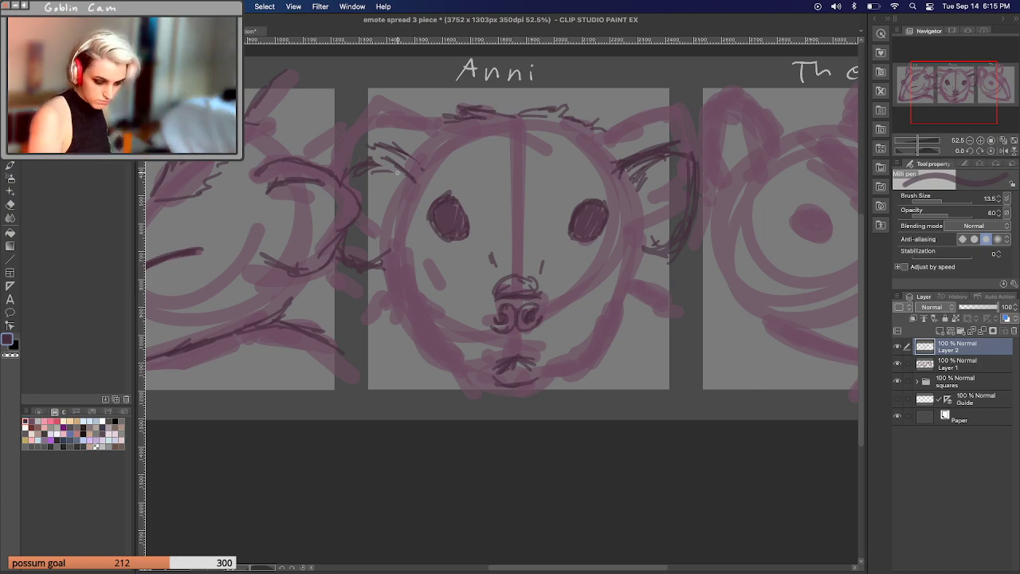
{"action": "left_click_drag", "start_coordinate": [638, 165], "coordinate": [631, 181]}
{"action": "mouse_move", "coordinate": [407, 167]}
{"action": "left_mouse_down"}
{"action": "mouse_move", "coordinate": [394, 175]}
{"action": "mouse_move", "coordinate": [387, 152]}
{"action": "left_mouse_up"}
Outline the second head's cheeks and jaw down to the chin, and extend the furry crown line to the left-hand ear.
{"action": "mouse_move", "coordinate": [394, 263]}
{"action": "left_mouse_down"}
{"action": "mouse_move", "coordinate": [423, 342]}
{"action": "mouse_move", "coordinate": [433, 332]}
{"action": "mouse_move", "coordinate": [484, 384]}
{"action": "mouse_move", "coordinate": [404, 266]}
{"action": "mouse_move", "coordinate": [416, 317]}
{"action": "left_mouse_up"}
{"action": "mouse_move", "coordinate": [411, 315]}
{"action": "left_mouse_down"}
{"action": "mouse_move", "coordinate": [440, 343]}
{"action": "mouse_move", "coordinate": [413, 330]}
{"action": "left_mouse_up"}
{"action": "mouse_move", "coordinate": [534, 373]}
{"action": "left_mouse_down"}
{"action": "mouse_move", "coordinate": [550, 353]}
{"action": "mouse_move", "coordinate": [577, 357]}
{"action": "left_mouse_up"}
{"action": "mouse_move", "coordinate": [612, 319]}
{"action": "left_mouse_down"}
{"action": "mouse_move", "coordinate": [567, 366]}
{"action": "mouse_move", "coordinate": [604, 330]}
{"action": "mouse_move", "coordinate": [638, 256]}
{"action": "mouse_move", "coordinate": [622, 316]}
{"action": "left_mouse_up"}
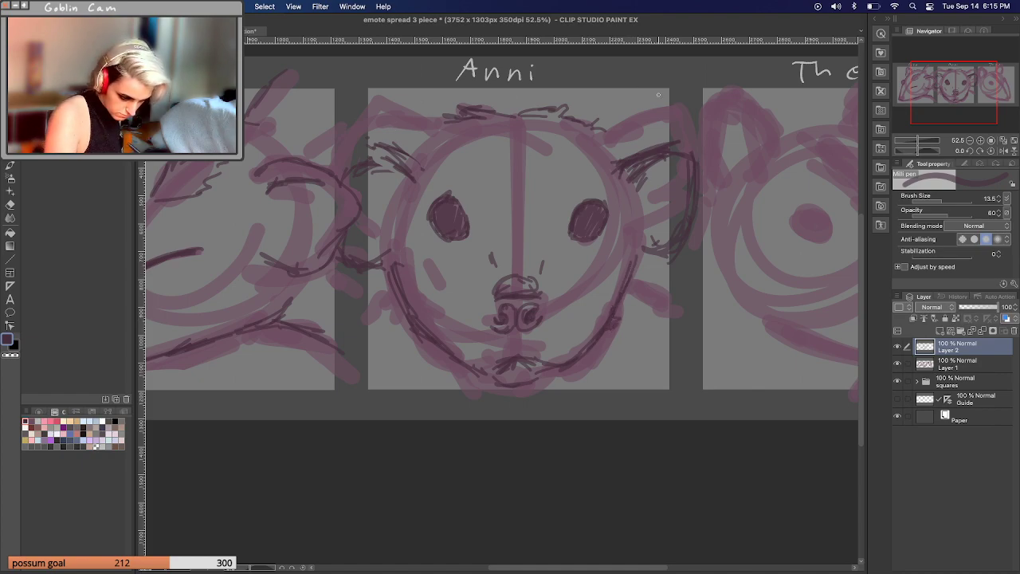
{"action": "left_click_drag", "start_coordinate": [443, 120], "coordinate": [424, 128]}
{"action": "left_click_drag", "start_coordinate": [428, 136], "coordinate": [409, 159]}
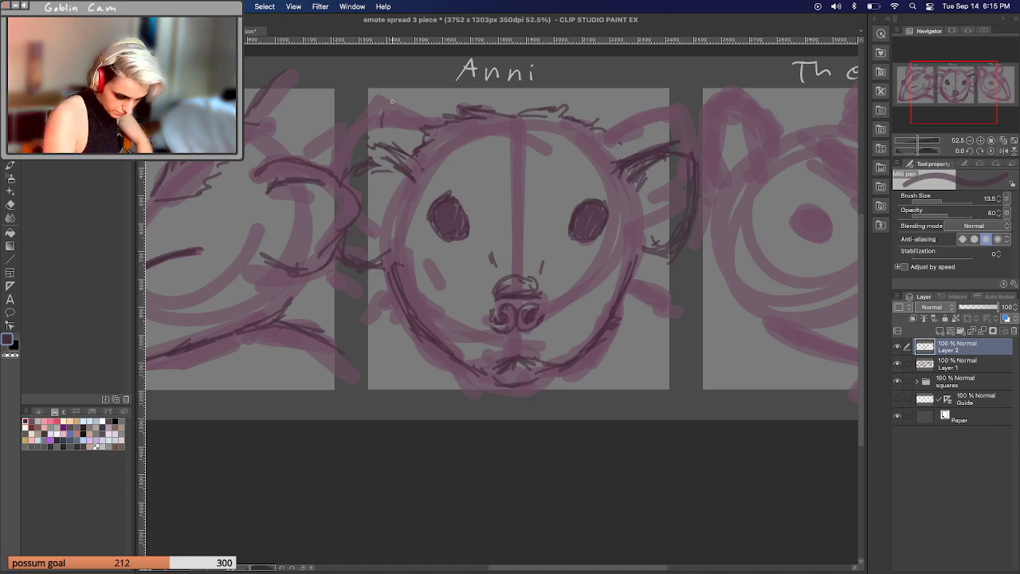
{"action": "left_click_drag", "start_coordinate": [369, 124], "coordinate": [403, 84]}
{"action": "left_click_drag", "start_coordinate": [359, 131], "coordinate": [406, 83]}
{"action": "left_click_drag", "start_coordinate": [649, 101], "coordinate": [654, 93]}
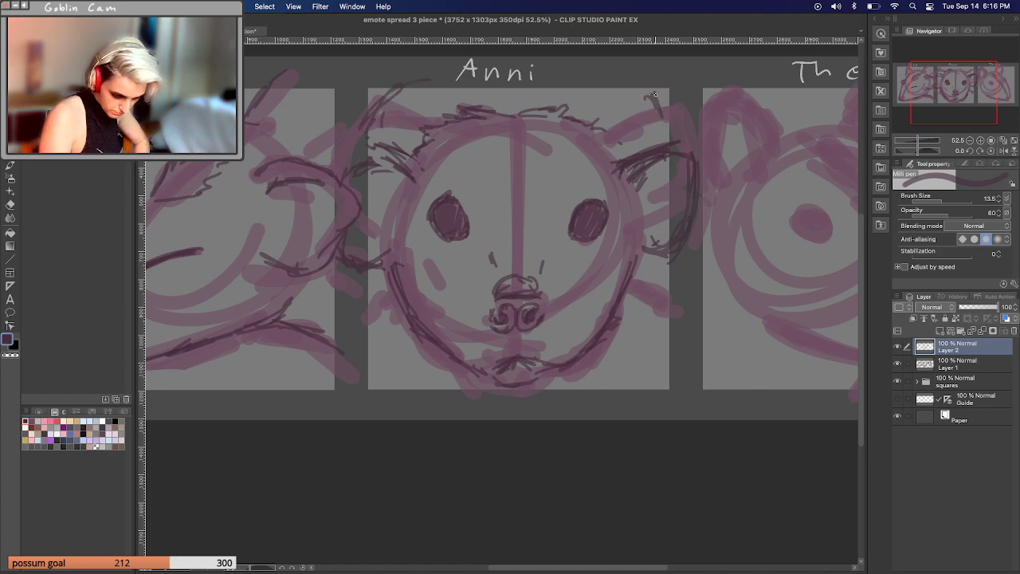
{"action": "left_click_drag", "start_coordinate": [367, 356], "coordinate": [397, 390]}
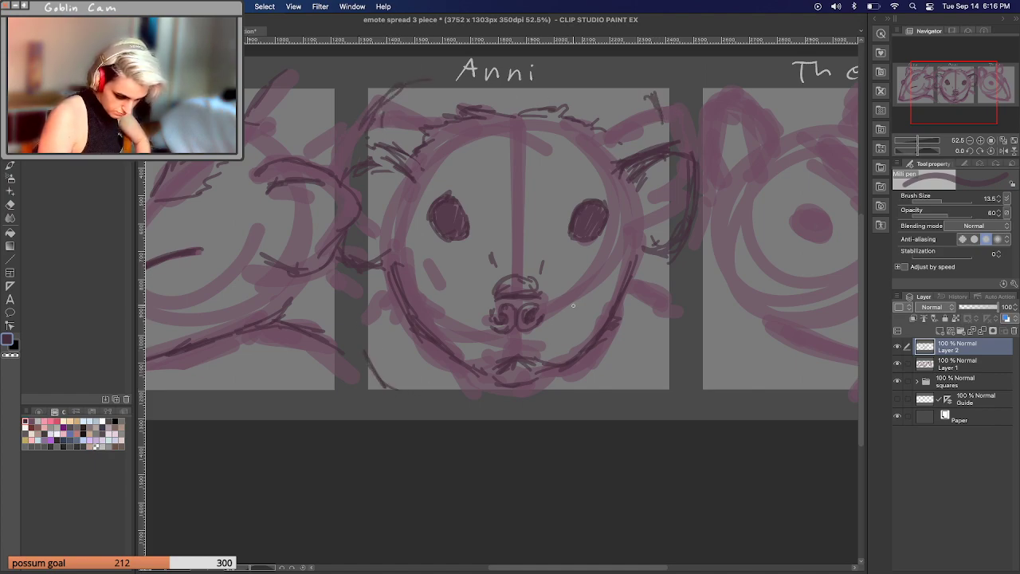
{"action": "key", "text": "super+z"}
{"action": "key", "text": "super+z"}
{"action": "key", "text": "super+z"}
{"action": "key", "text": "super+z"}
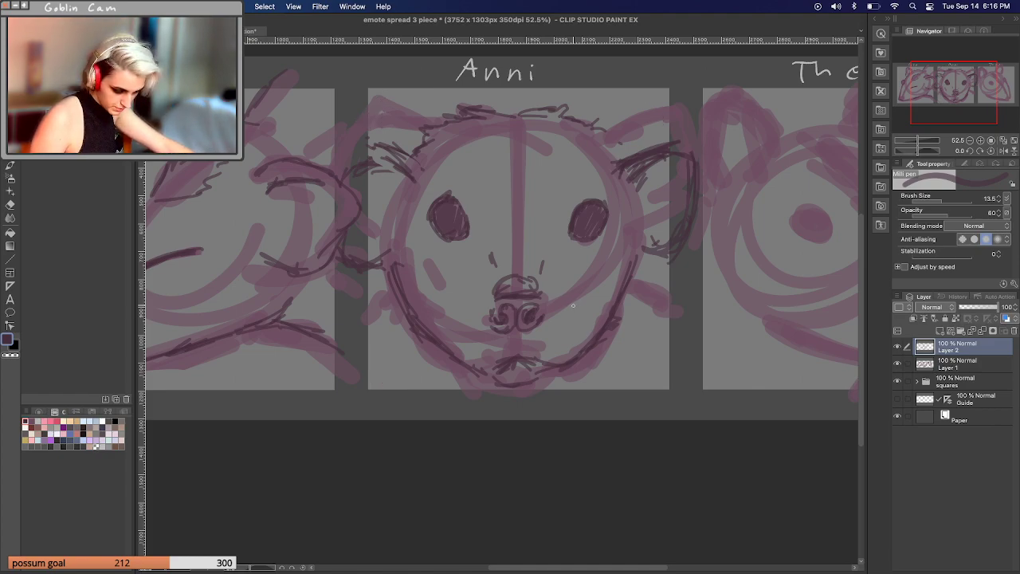
{"action": "left_click_drag", "start_coordinate": [384, 280], "coordinate": [364, 319]}
{"action": "left_click_drag", "start_coordinate": [651, 261], "coordinate": [665, 279]}
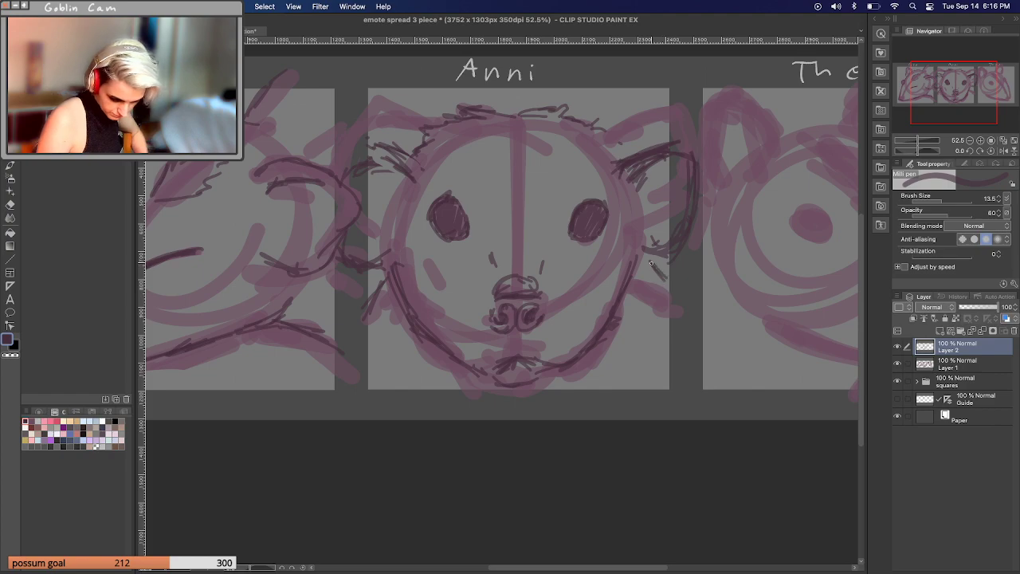
{"action": "key", "text": "super+z"}
{"action": "key", "text": "super+z"}
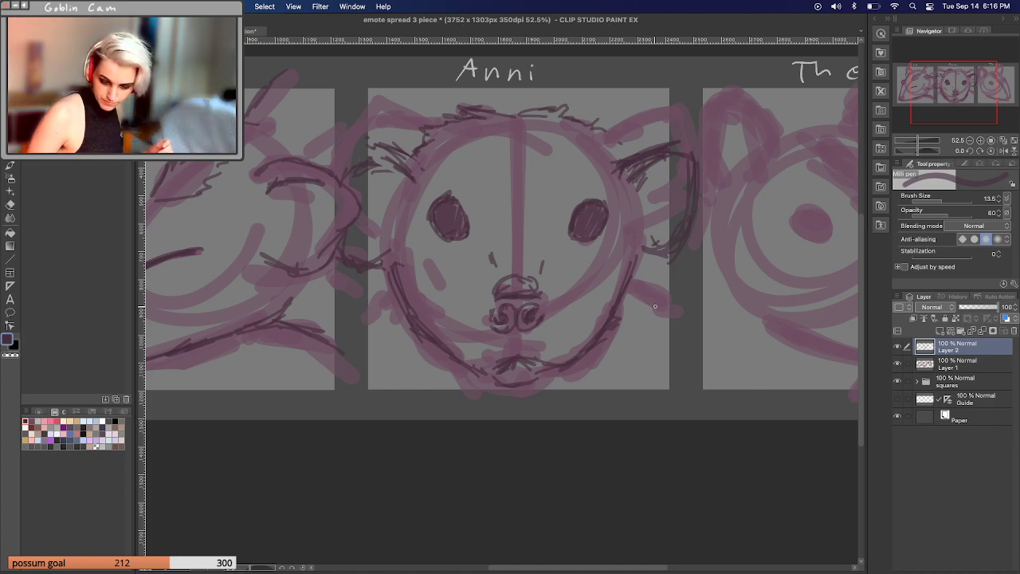
Switch the Milli pen back to a dark purple color for lining the third head.
{"action": "mouse_move", "coordinate": [947, 110]}
{"action": "left_mouse_down"}
{"action": "mouse_move", "coordinate": [966, 106]}
{"action": "mouse_move", "coordinate": [939, 98]}
{"action": "left_mouse_up"}
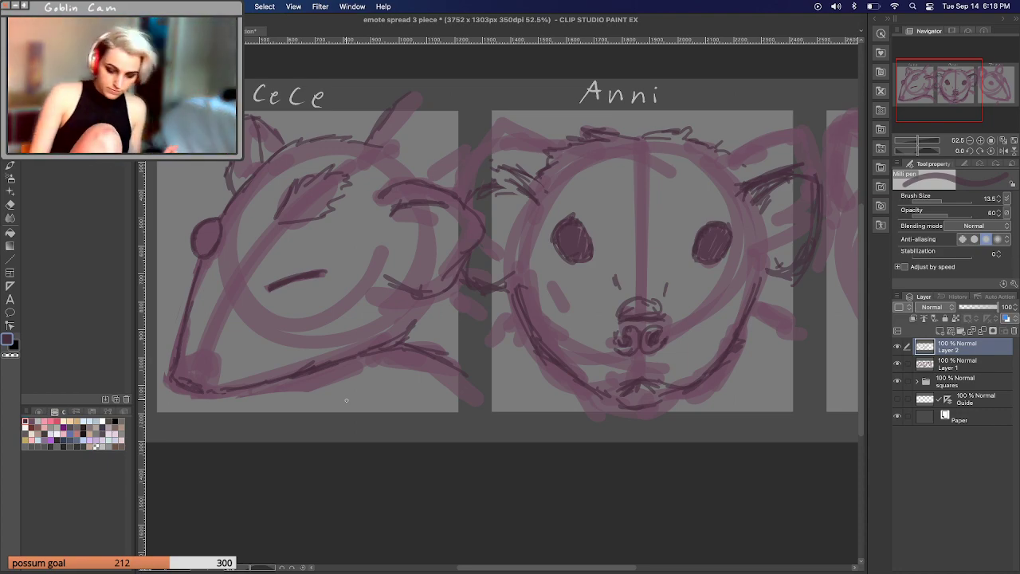
{"action": "left_click", "coordinate": [714, 367], "text": "alt"}
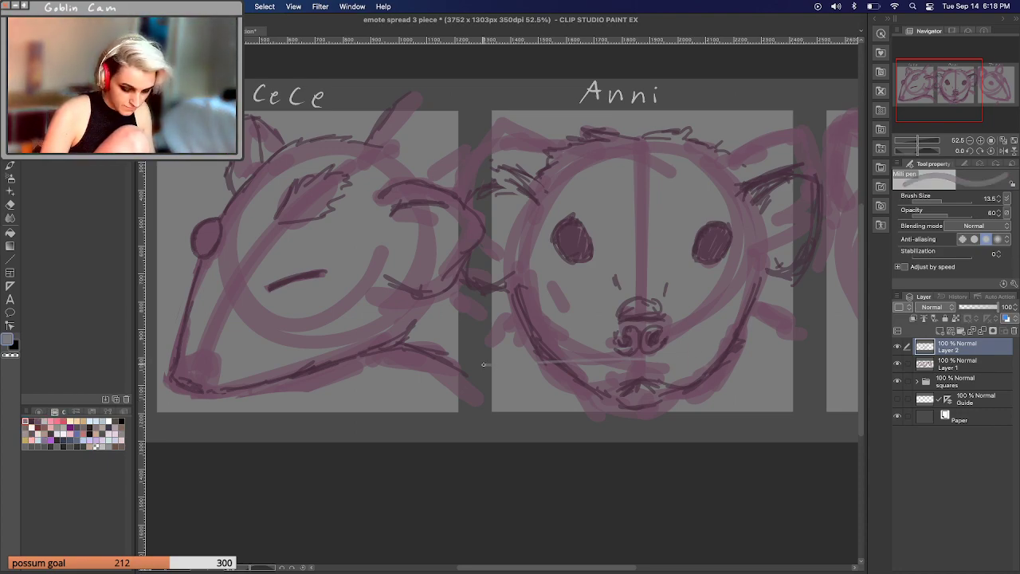
{"action": "left_click", "coordinate": [620, 373], "text": "alt"}
{"action": "mouse_move", "coordinate": [694, 360]}
{"action": "left_mouse_down"}
{"action": "mouse_move", "coordinate": [295, 360]}
{"action": "mouse_move", "coordinate": [227, 380]}
{"action": "mouse_move", "coordinate": [262, 353]}
{"action": "left_mouse_up"}
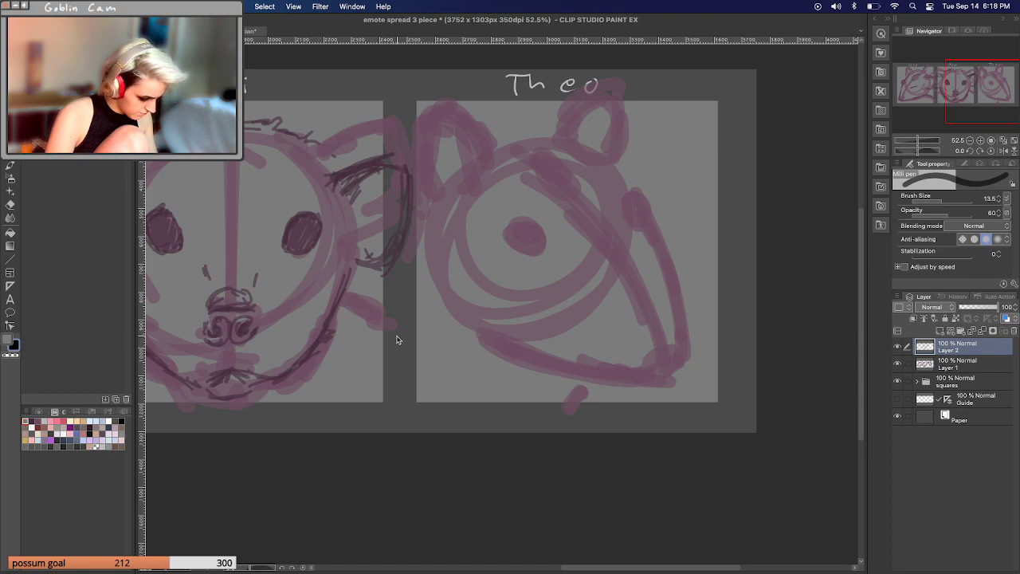
{"action": "left_click", "coordinate": [35, 417]}
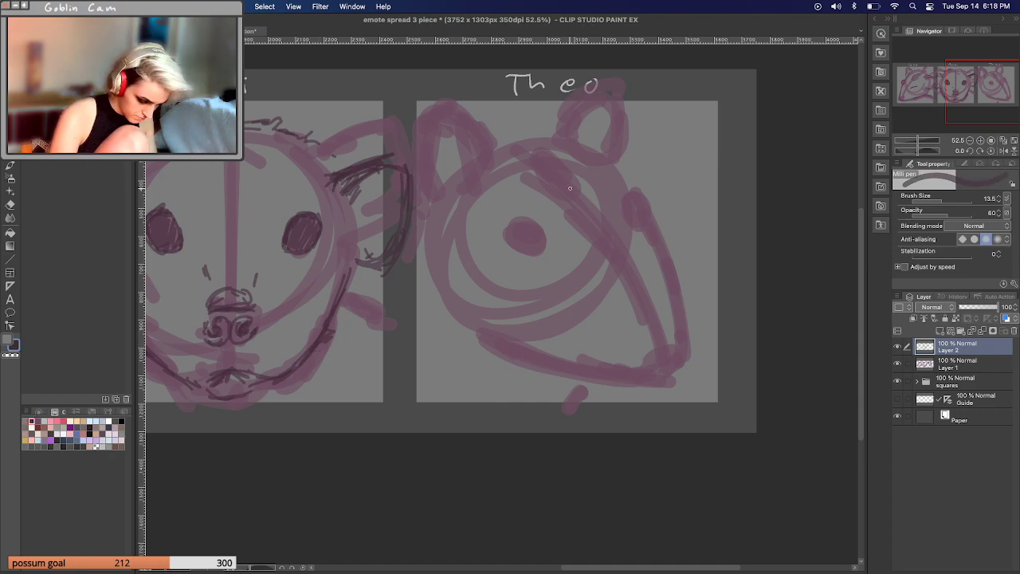
{"action": "left_click", "coordinate": [35, 417]}
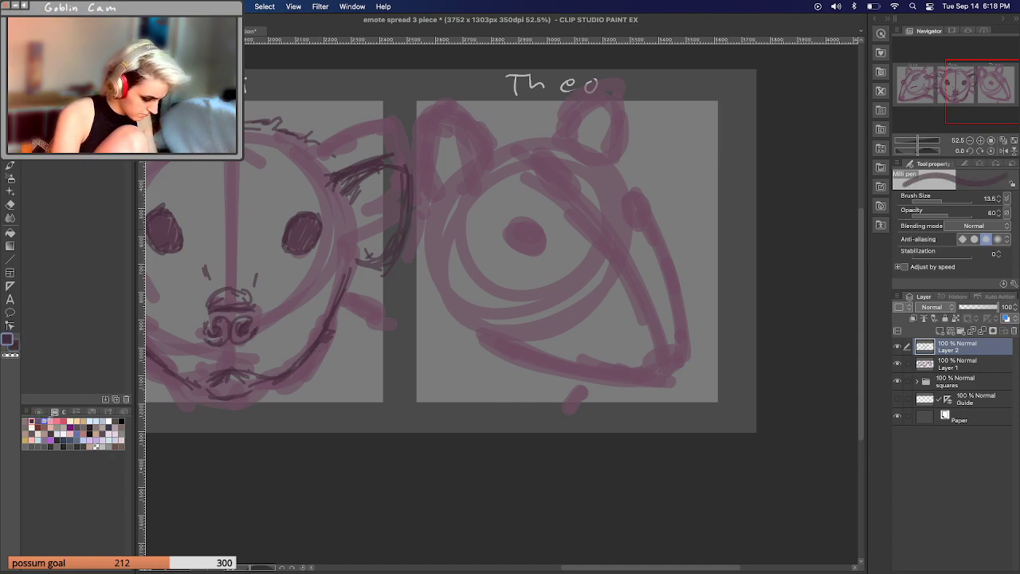
{"action": "left_click", "coordinate": [48, 439]}
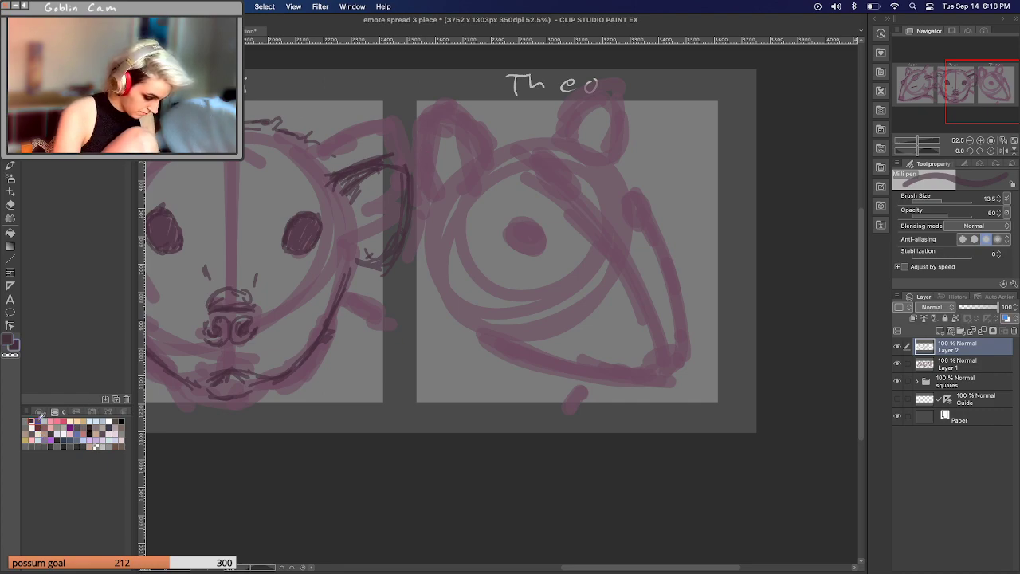
{"action": "left_click", "coordinate": [40, 415]}
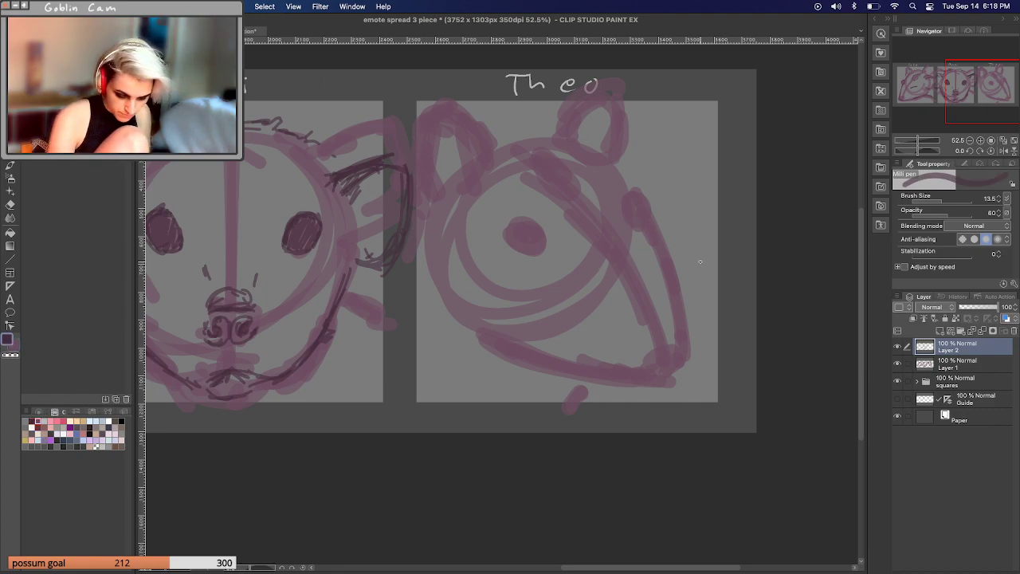
{"action": "mouse_move", "coordinate": [572, 171]}
{"action": "left_mouse_down"}
{"action": "mouse_move", "coordinate": [648, 246]}
{"action": "mouse_move", "coordinate": [673, 355]}
{"action": "mouse_move", "coordinate": [638, 244]}
{"action": "left_mouse_up"}
{"action": "key", "text": "ctrl+z"}
{"action": "key", "text": "ctrl+z"}
{"action": "key", "text": "ctrl+z"}
{"action": "key", "text": "ctrl+z"}
{"action": "key", "text": "ctrl+z"}
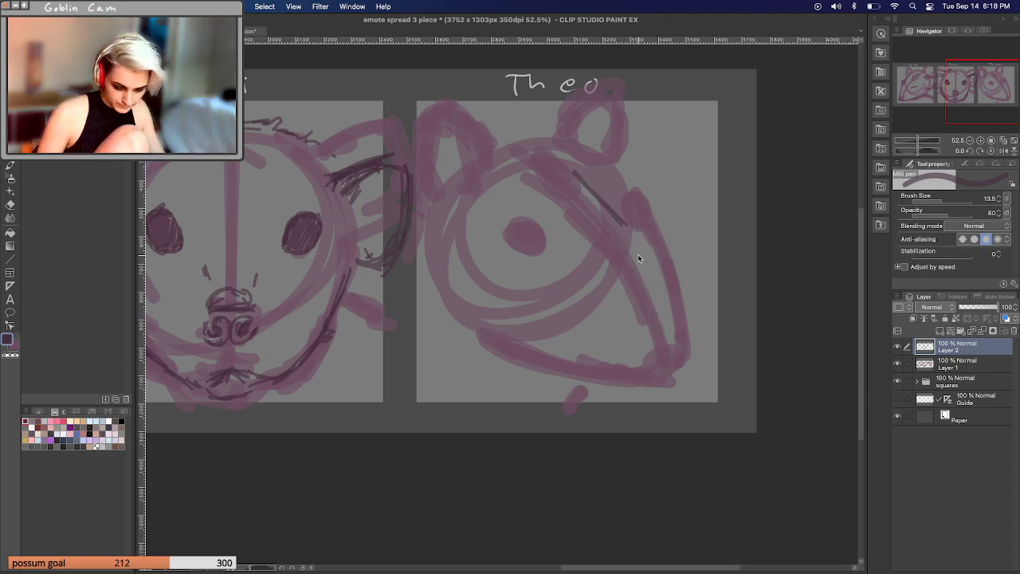
Line the outer edge of the third head's snout and its far eye, with short broken lines along the bridge.
{"action": "left_click_drag", "start_coordinate": [610, 209], "coordinate": [651, 268]}
{"action": "left_click_drag", "start_coordinate": [647, 220], "coordinate": [664, 242]}
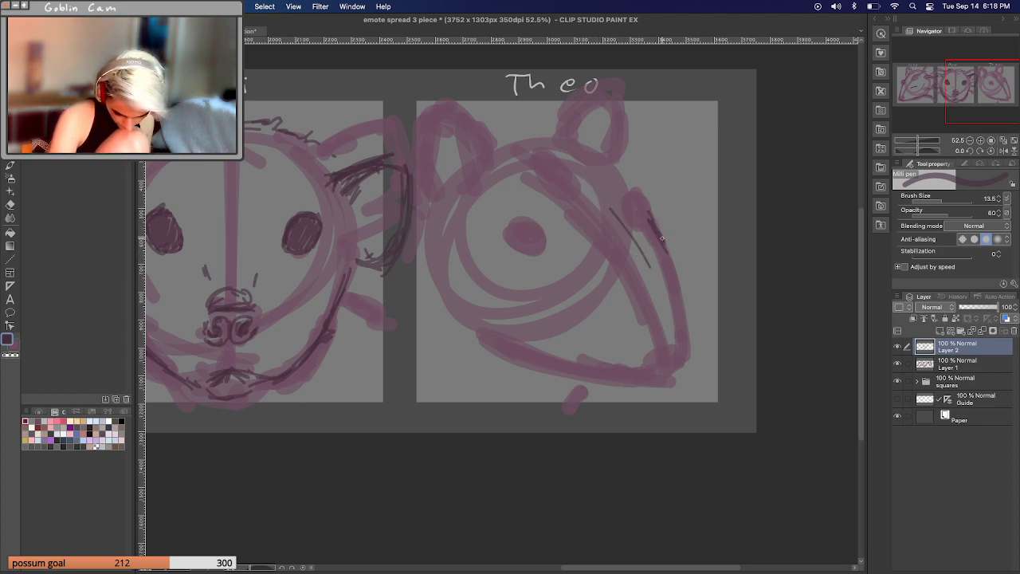
{"action": "left_click_drag", "start_coordinate": [677, 327], "coordinate": [668, 256]}
{"action": "mouse_move", "coordinate": [671, 300]}
{"action": "left_mouse_down"}
{"action": "mouse_move", "coordinate": [680, 345]}
{"action": "mouse_move", "coordinate": [676, 298]}
{"action": "left_mouse_up"}
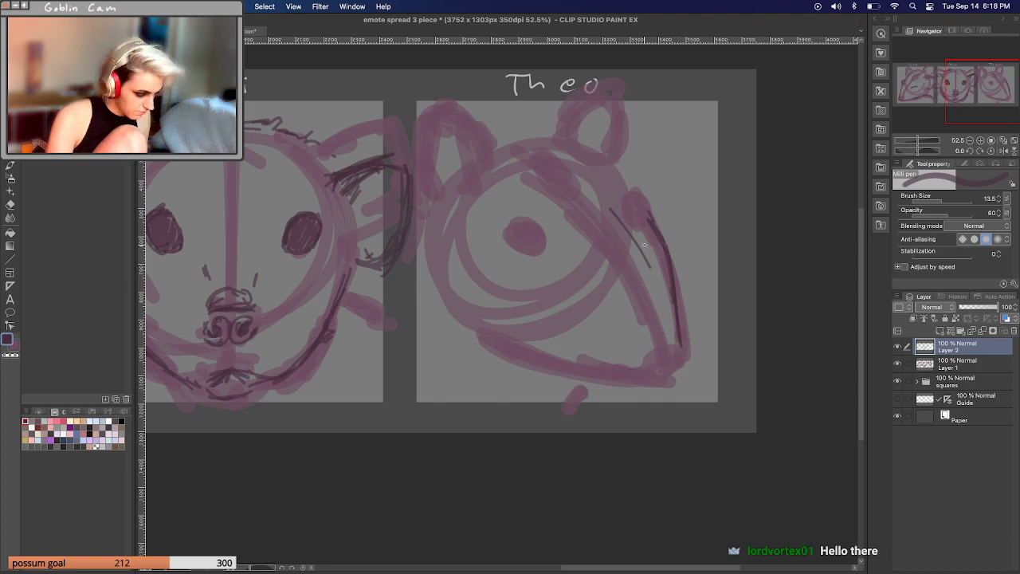
{"action": "mouse_move", "coordinate": [612, 209]}
{"action": "left_mouse_down"}
{"action": "mouse_move", "coordinate": [626, 233]}
{"action": "mouse_move", "coordinate": [617, 271]}
{"action": "left_mouse_up"}
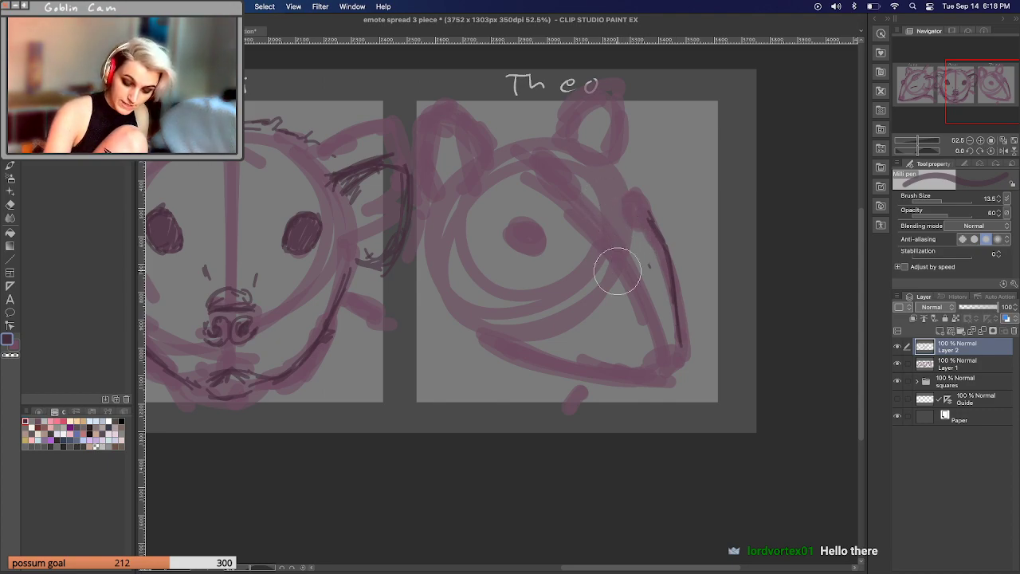
{"action": "mouse_move", "coordinate": [629, 195]}
{"action": "left_mouse_down"}
{"action": "mouse_move", "coordinate": [627, 212]}
{"action": "mouse_move", "coordinate": [647, 188]}
{"action": "mouse_move", "coordinate": [652, 209]}
{"action": "mouse_move", "coordinate": [633, 220]}
{"action": "mouse_move", "coordinate": [634, 195]}
{"action": "mouse_move", "coordinate": [640, 222]}
{"action": "mouse_move", "coordinate": [643, 196]}
{"action": "mouse_move", "coordinate": [622, 176]}
{"action": "mouse_move", "coordinate": [630, 237]}
{"action": "mouse_move", "coordinate": [652, 277]}
{"action": "left_mouse_up"}
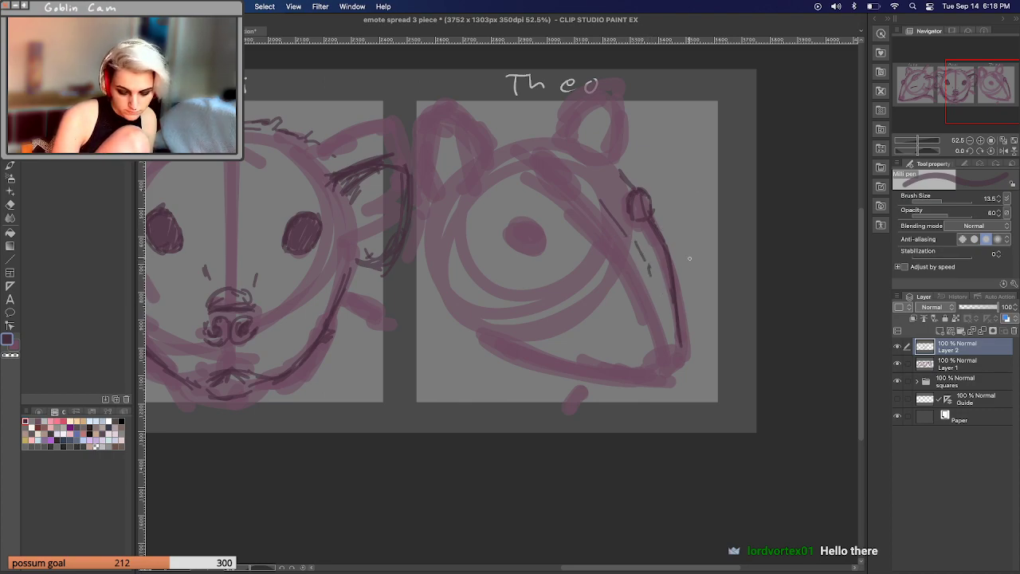
Add a small fur mark on the third head's brow, and extend the snout down to a scribbled nose tip.
{"action": "mouse_move", "coordinate": [550, 163]}
{"action": "left_mouse_down"}
{"action": "mouse_move", "coordinate": [527, 155]}
{"action": "mouse_move", "coordinate": [563, 180]}
{"action": "left_mouse_up"}
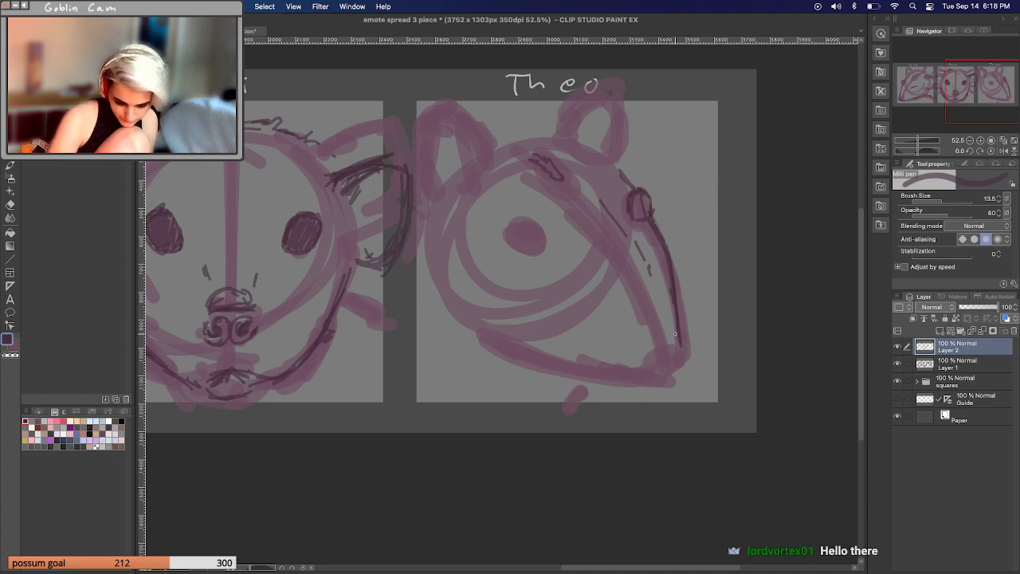
{"action": "left_click_drag", "start_coordinate": [670, 254], "coordinate": [700, 353]}
{"action": "mouse_move", "coordinate": [674, 279]}
{"action": "left_mouse_down"}
{"action": "mouse_move", "coordinate": [702, 357]}
{"action": "mouse_move", "coordinate": [678, 365]}
{"action": "left_mouse_up"}
{"action": "mouse_move", "coordinate": [696, 358]}
{"action": "left_mouse_down"}
{"action": "mouse_move", "coordinate": [687, 378]}
{"action": "mouse_move", "coordinate": [677, 372]}
{"action": "mouse_move", "coordinate": [701, 375]}
{"action": "mouse_move", "coordinate": [670, 387]}
{"action": "left_mouse_up"}
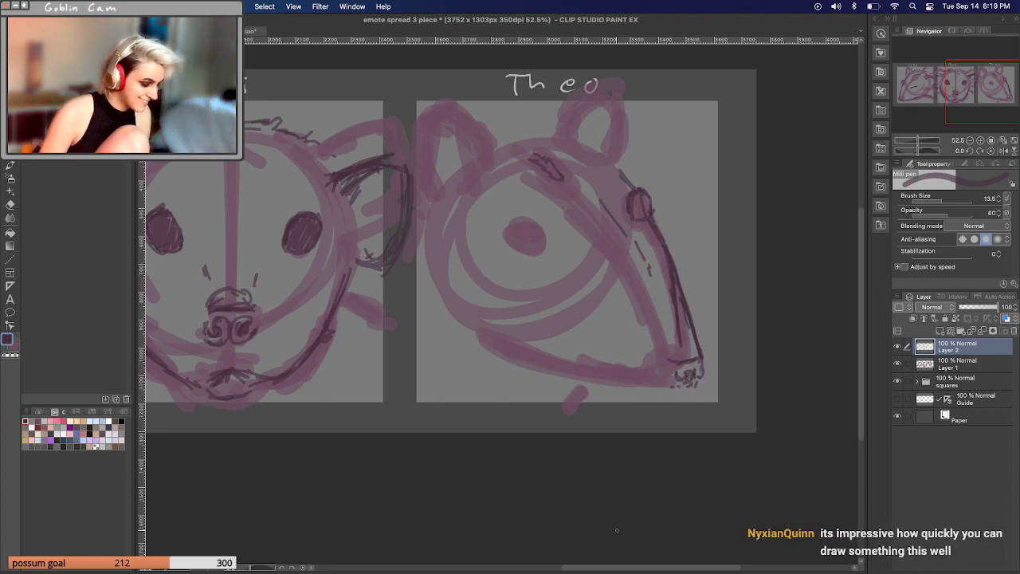
Line the third head's lower jaw from cheek to nose, with muzzle strokes above it and a small chin under the nose.
{"action": "left_click_drag", "start_coordinate": [973, 103], "coordinate": [974, 96]}
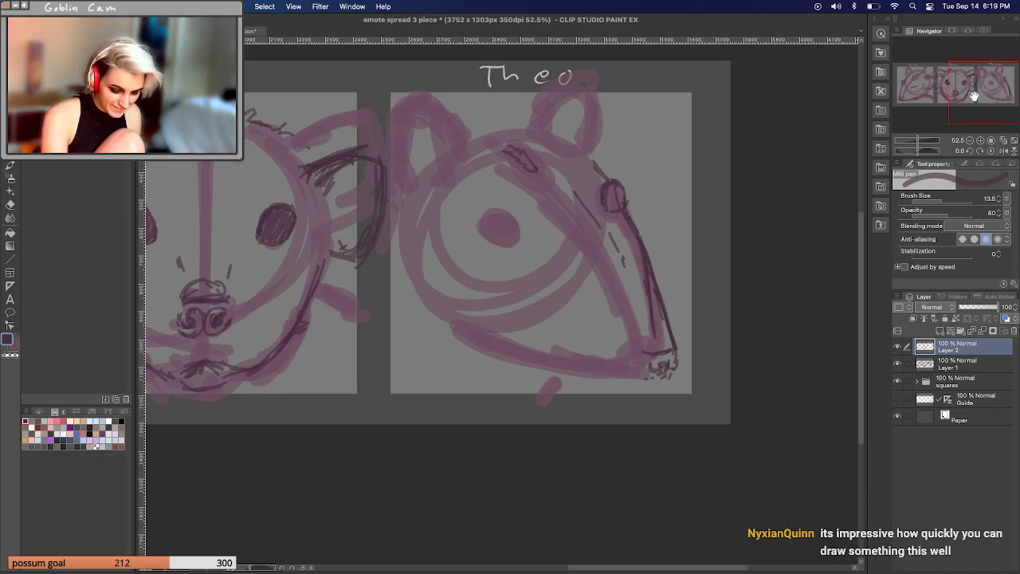
{"action": "mouse_move", "coordinate": [440, 328]}
{"action": "left_mouse_down"}
{"action": "mouse_move", "coordinate": [547, 372]}
{"action": "mouse_move", "coordinate": [614, 379]}
{"action": "mouse_move", "coordinate": [571, 375]}
{"action": "left_mouse_up"}
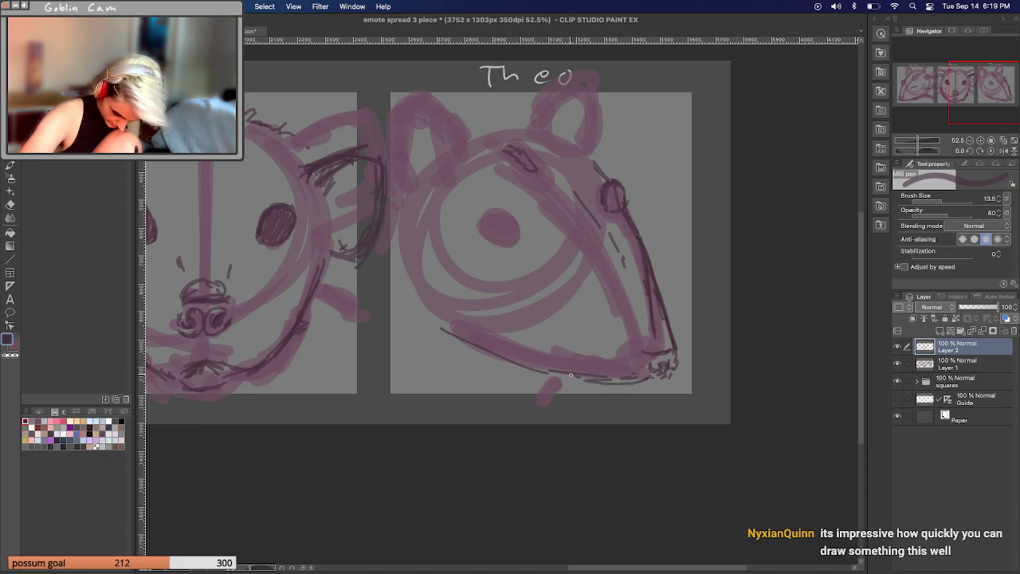
{"action": "mouse_move", "coordinate": [455, 331]}
{"action": "left_mouse_down"}
{"action": "mouse_move", "coordinate": [566, 370]}
{"action": "mouse_move", "coordinate": [553, 371]}
{"action": "left_mouse_up"}
{"action": "left_click_drag", "start_coordinate": [521, 330], "coordinate": [542, 359]}
{"action": "left_click_drag", "start_coordinate": [579, 376], "coordinate": [593, 384]}
{"action": "mouse_move", "coordinate": [576, 320]}
{"action": "left_mouse_down"}
{"action": "mouse_move", "coordinate": [589, 347]}
{"action": "mouse_move", "coordinate": [614, 356]}
{"action": "mouse_move", "coordinate": [567, 345]}
{"action": "mouse_move", "coordinate": [643, 361]}
{"action": "mouse_move", "coordinate": [635, 372]}
{"action": "mouse_move", "coordinate": [567, 346]}
{"action": "mouse_move", "coordinate": [658, 389]}
{"action": "left_mouse_up"}
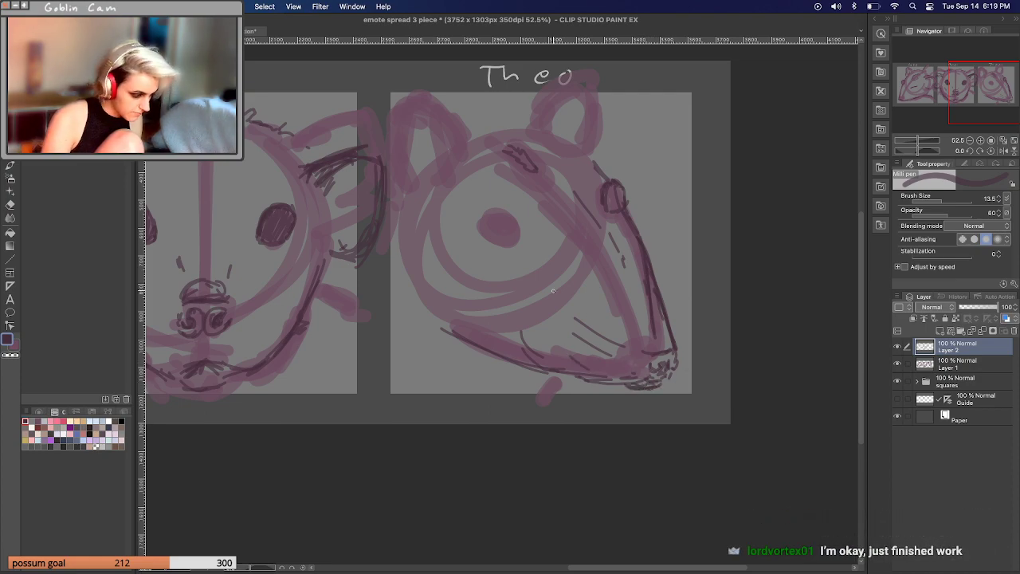
{"action": "mouse_move", "coordinate": [451, 176]}
{"action": "left_mouse_down"}
{"action": "mouse_move", "coordinate": [435, 118]}
{"action": "mouse_move", "coordinate": [444, 171]}
{"action": "mouse_move", "coordinate": [428, 107]}
{"action": "mouse_move", "coordinate": [399, 94]}
{"action": "left_mouse_up"}
{"action": "left_click_drag", "start_coordinate": [406, 83], "coordinate": [438, 87]}
{"action": "mouse_move", "coordinate": [447, 125]}
{"action": "left_mouse_down"}
{"action": "mouse_move", "coordinate": [425, 93]}
{"action": "mouse_move", "coordinate": [465, 182]}
{"action": "left_mouse_up"}
{"action": "left_click_drag", "start_coordinate": [440, 148], "coordinate": [420, 92]}
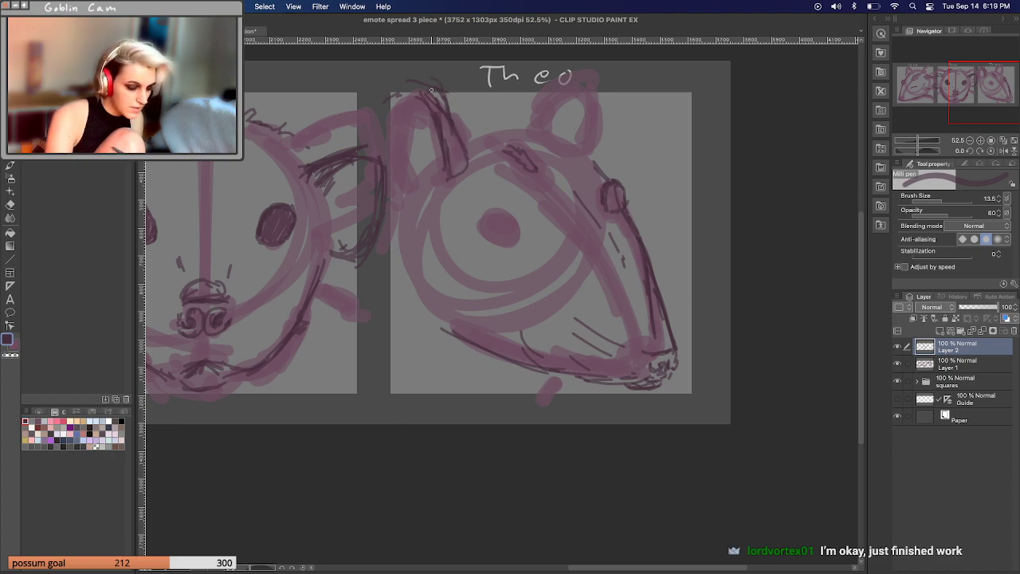
{"action": "mouse_move", "coordinate": [431, 90]}
{"action": "left_mouse_down"}
{"action": "mouse_move", "coordinate": [422, 95]}
{"action": "mouse_move", "coordinate": [422, 73]}
{"action": "mouse_move", "coordinate": [403, 103]}
{"action": "mouse_move", "coordinate": [403, 92]}
{"action": "left_mouse_up"}
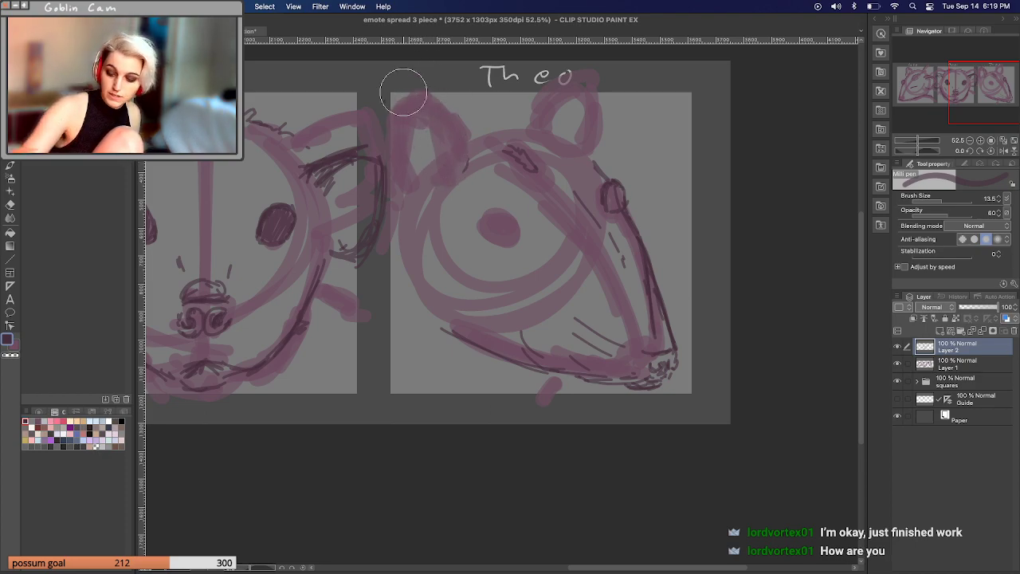
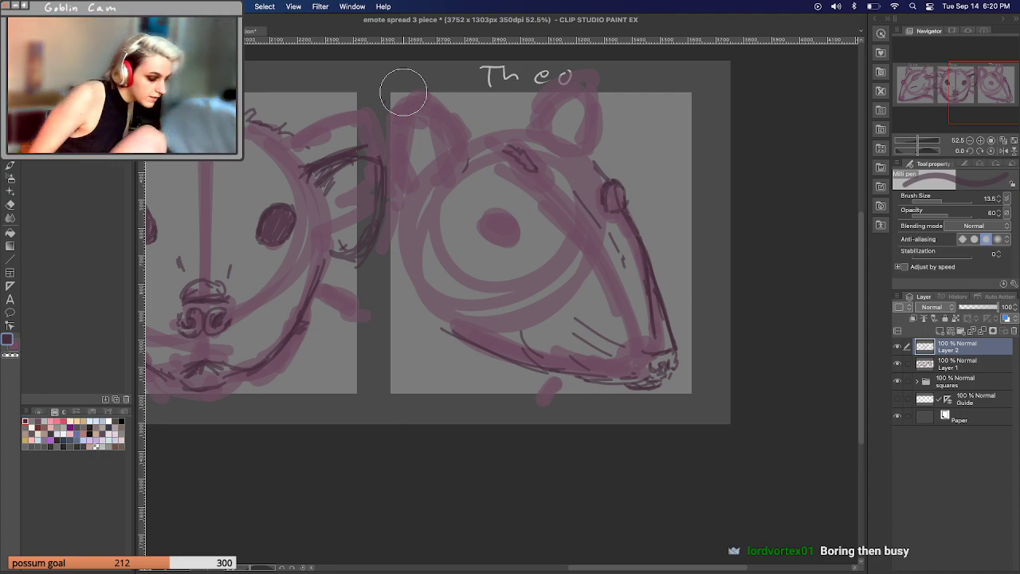
Outline the third head's left-hand ear with a rounded overlapping rim and inner fold lines down to its base.
{"action": "left_click_drag", "start_coordinate": [438, 154], "coordinate": [436, 177]}
{"action": "left_click_drag", "start_coordinate": [459, 138], "coordinate": [460, 174]}
{"action": "mouse_move", "coordinate": [458, 113]}
{"action": "left_mouse_down"}
{"action": "mouse_move", "coordinate": [460, 154]}
{"action": "mouse_move", "coordinate": [448, 93]}
{"action": "mouse_move", "coordinate": [414, 85]}
{"action": "mouse_move", "coordinate": [381, 119]}
{"action": "mouse_move", "coordinate": [409, 188]}
{"action": "left_mouse_up"}
{"action": "mouse_move", "coordinate": [385, 144]}
{"action": "left_mouse_down"}
{"action": "mouse_move", "coordinate": [395, 94]}
{"action": "mouse_move", "coordinate": [458, 108]}
{"action": "left_mouse_up"}
{"action": "left_click_drag", "start_coordinate": [443, 148], "coordinate": [445, 119]}
{"action": "mouse_move", "coordinate": [448, 150]}
{"action": "left_mouse_down"}
{"action": "mouse_move", "coordinate": [448, 113]}
{"action": "mouse_move", "coordinate": [440, 151]}
{"action": "mouse_move", "coordinate": [407, 182]}
{"action": "left_mouse_up"}
Sketch the sides and inner fold of the third head's right-hand ear, plus a furry crown line between the ears.
{"action": "left_click_drag", "start_coordinate": [566, 120], "coordinate": [568, 139]}
{"action": "mouse_move", "coordinate": [581, 86]}
{"action": "left_mouse_down"}
{"action": "mouse_move", "coordinate": [548, 115]}
{"action": "mouse_move", "coordinate": [562, 92]}
{"action": "mouse_move", "coordinate": [591, 88]}
{"action": "mouse_move", "coordinate": [601, 105]}
{"action": "mouse_move", "coordinate": [591, 149]}
{"action": "left_mouse_up"}
{"action": "left_click_drag", "start_coordinate": [606, 104], "coordinate": [605, 120]}
{"action": "left_click_drag", "start_coordinate": [600, 129], "coordinate": [590, 154]}
{"action": "left_click_drag", "start_coordinate": [612, 96], "coordinate": [607, 124]}
{"action": "left_click_drag", "start_coordinate": [503, 127], "coordinate": [489, 125]}
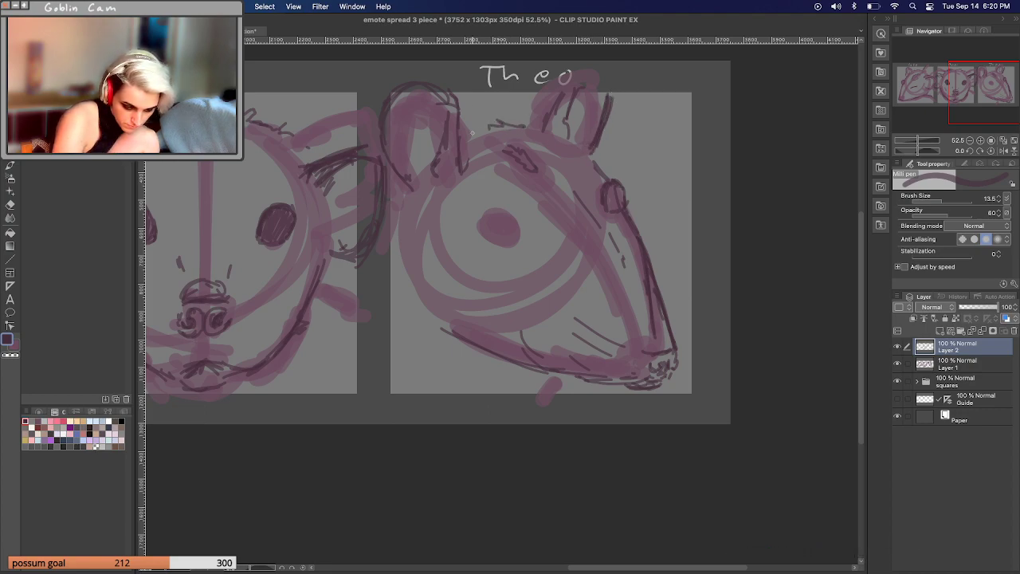
Add fur strokes at the third head's cheek, below its jaw, at the left-hand ear base and on the crown.
{"action": "left_click_drag", "start_coordinate": [455, 340], "coordinate": [436, 327]}
{"action": "mouse_move", "coordinate": [442, 327]}
{"action": "left_mouse_down"}
{"action": "mouse_move", "coordinate": [430, 314]}
{"action": "mouse_move", "coordinate": [415, 325]}
{"action": "mouse_move", "coordinate": [430, 345]}
{"action": "left_mouse_up"}
{"action": "mouse_move", "coordinate": [542, 378]}
{"action": "left_mouse_down"}
{"action": "mouse_move", "coordinate": [524, 389]}
{"action": "mouse_move", "coordinate": [533, 394]}
{"action": "mouse_move", "coordinate": [520, 392]}
{"action": "left_mouse_up"}
{"action": "left_click_drag", "start_coordinate": [407, 188], "coordinate": [392, 194]}
{"action": "left_click_drag", "start_coordinate": [490, 130], "coordinate": [482, 134]}
{"action": "mouse_move", "coordinate": [405, 179]}
{"action": "left_mouse_down"}
{"action": "mouse_move", "coordinate": [430, 245]}
{"action": "mouse_move", "coordinate": [411, 244]}
{"action": "mouse_move", "coordinate": [448, 181]}
{"action": "mouse_move", "coordinate": [431, 204]}
{"action": "mouse_move", "coordinate": [387, 189]}
{"action": "left_mouse_up"}
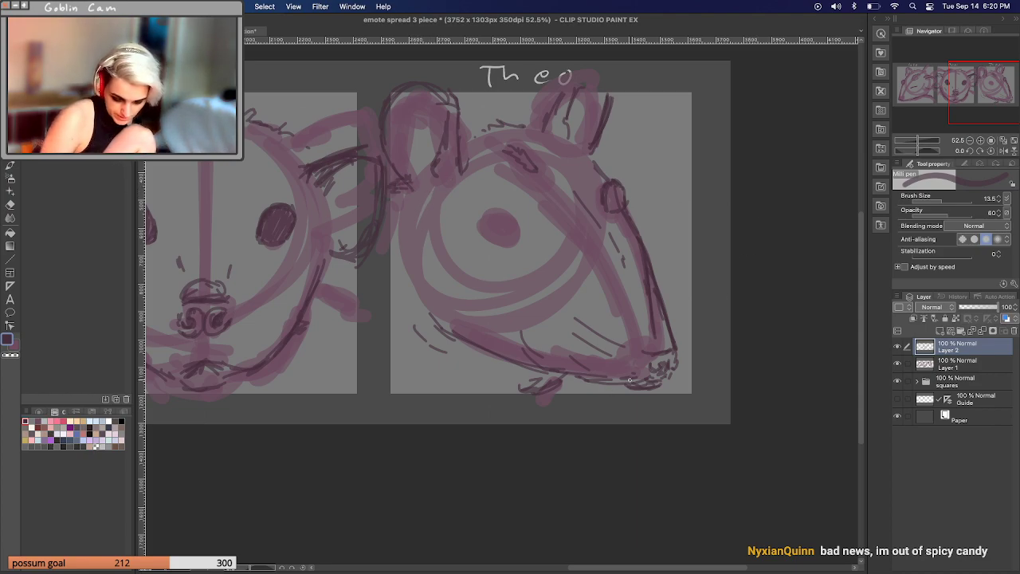
{"action": "left_click_drag", "start_coordinate": [445, 325], "coordinate": [434, 314]}
Shade both of the third head's eyes solid, and clean up and darken the outer snout line down to the nose.
{"action": "mouse_move", "coordinate": [519, 227]}
{"action": "left_mouse_down"}
{"action": "mouse_move", "coordinate": [516, 239]}
{"action": "mouse_move", "coordinate": [476, 222]}
{"action": "mouse_move", "coordinate": [500, 212]}
{"action": "mouse_move", "coordinate": [481, 212]}
{"action": "mouse_move", "coordinate": [481, 233]}
{"action": "mouse_move", "coordinate": [494, 244]}
{"action": "mouse_move", "coordinate": [485, 227]}
{"action": "mouse_move", "coordinate": [490, 239]}
{"action": "mouse_move", "coordinate": [505, 231]}
{"action": "mouse_move", "coordinate": [517, 244]}
{"action": "left_mouse_up"}
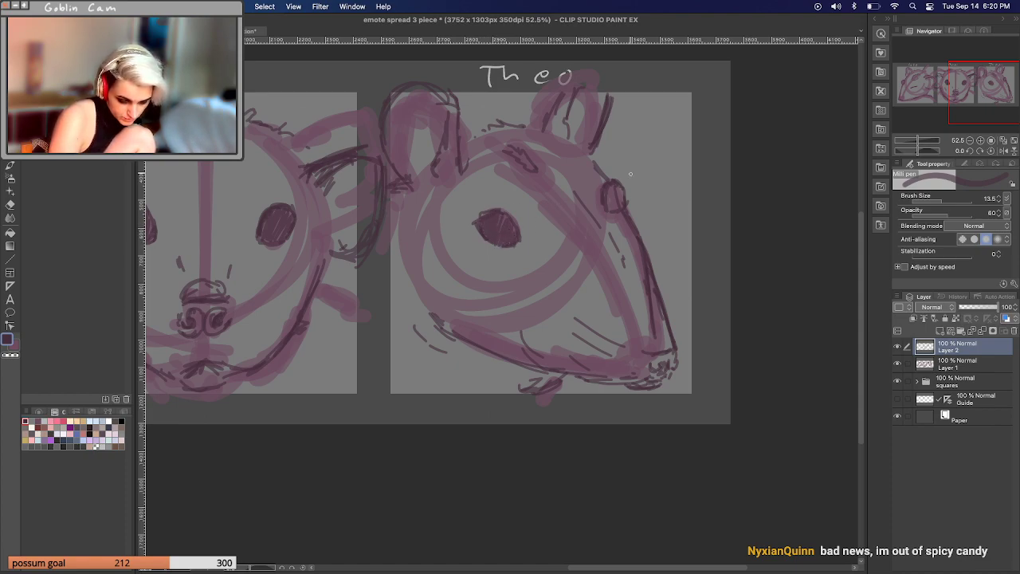
{"action": "mouse_move", "coordinate": [604, 206]}
{"action": "left_mouse_down"}
{"action": "mouse_move", "coordinate": [620, 194]}
{"action": "mouse_move", "coordinate": [626, 204]}
{"action": "left_mouse_up"}
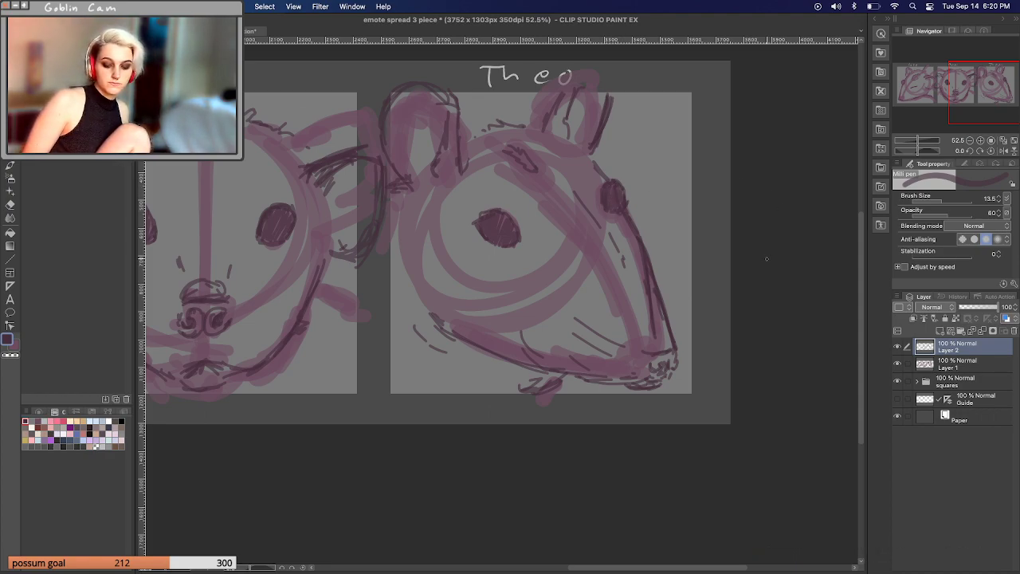
{"action": "left_click_drag", "start_coordinate": [638, 275], "coordinate": [636, 251]}
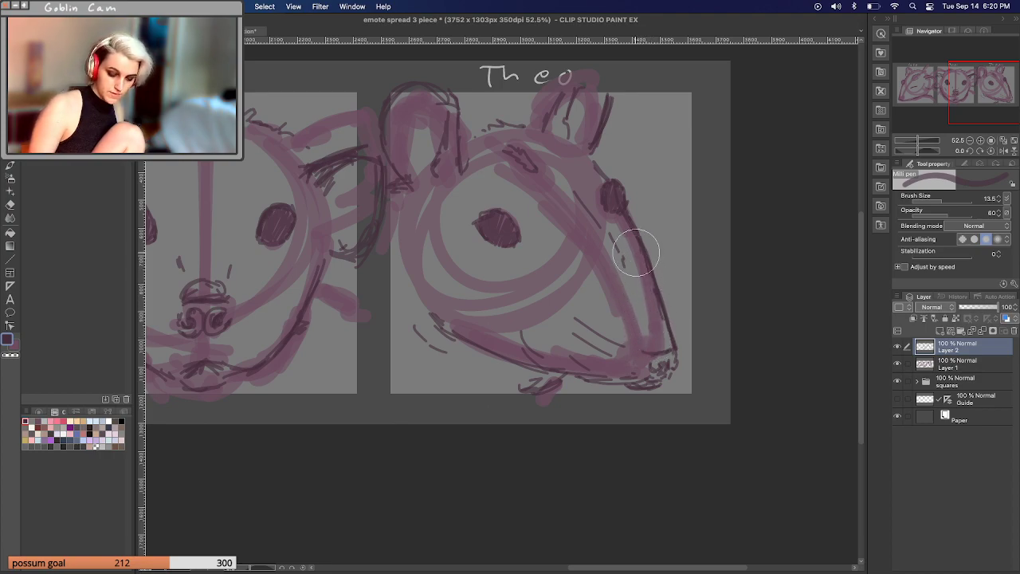
{"action": "left_click_drag", "start_coordinate": [662, 292], "coordinate": [677, 344]}
{"action": "mouse_move", "coordinate": [596, 162]}
{"action": "left_mouse_down"}
{"action": "mouse_move", "coordinate": [636, 218]}
{"action": "mouse_move", "coordinate": [624, 204]}
{"action": "mouse_move", "coordinate": [647, 260]}
{"action": "mouse_move", "coordinate": [629, 209]}
{"action": "mouse_move", "coordinate": [642, 248]}
{"action": "left_mouse_up"}
{"action": "left_click_drag", "start_coordinate": [663, 313], "coordinate": [678, 344]}
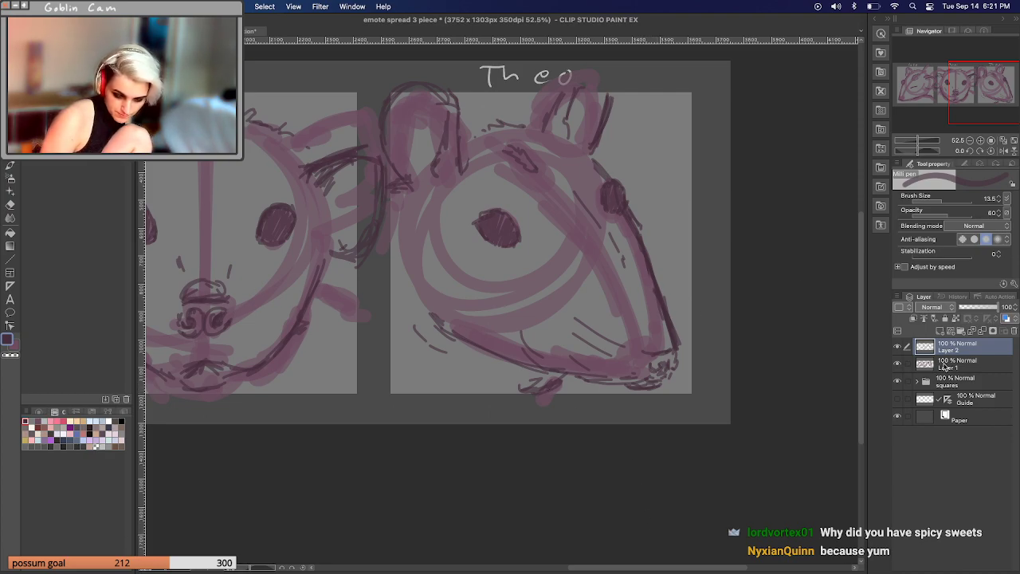
Hide the rough sketch on Layer 1 and add short dashes to the second head's left-hand cheek.
{"action": "left_click", "coordinate": [897, 366]}
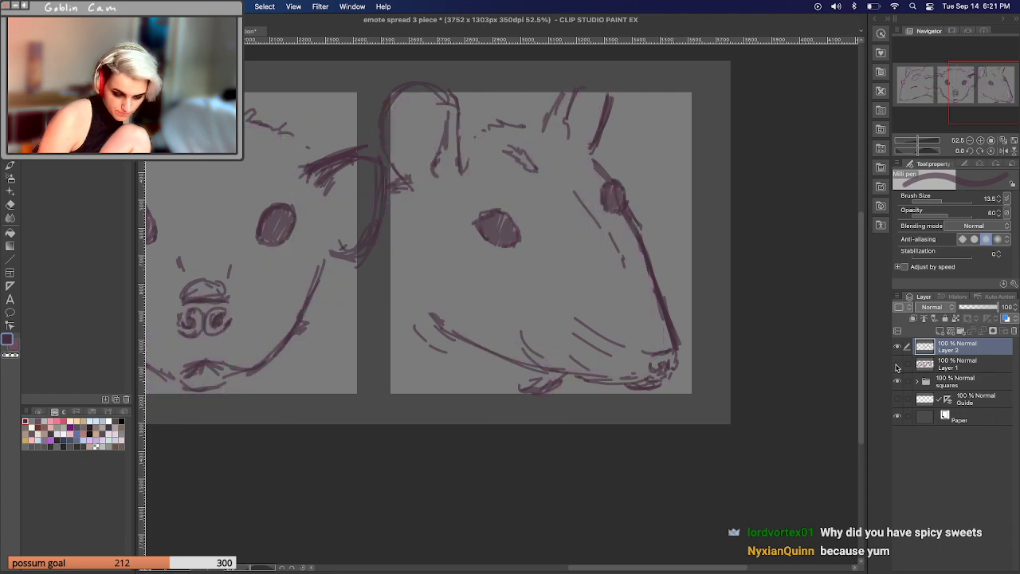
{"action": "left_click_drag", "start_coordinate": [963, 101], "coordinate": [936, 98]}
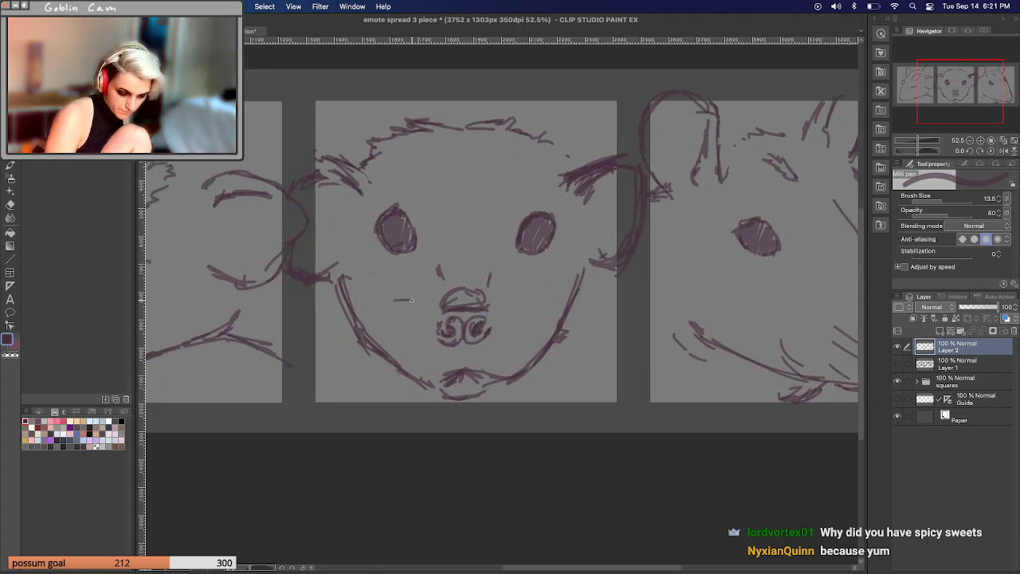
{"action": "key", "text": "c"}
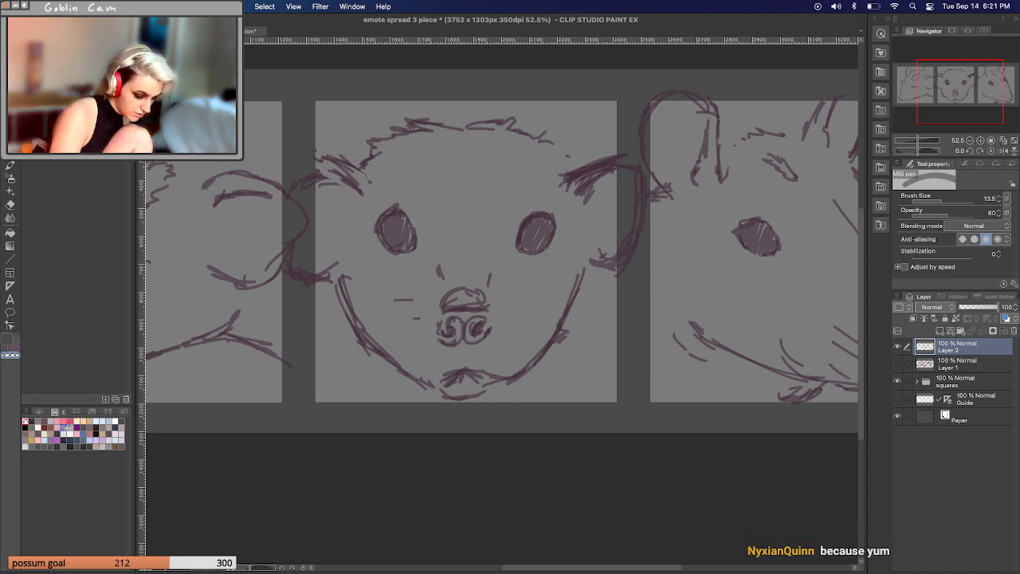
{"action": "key", "text": "x"}
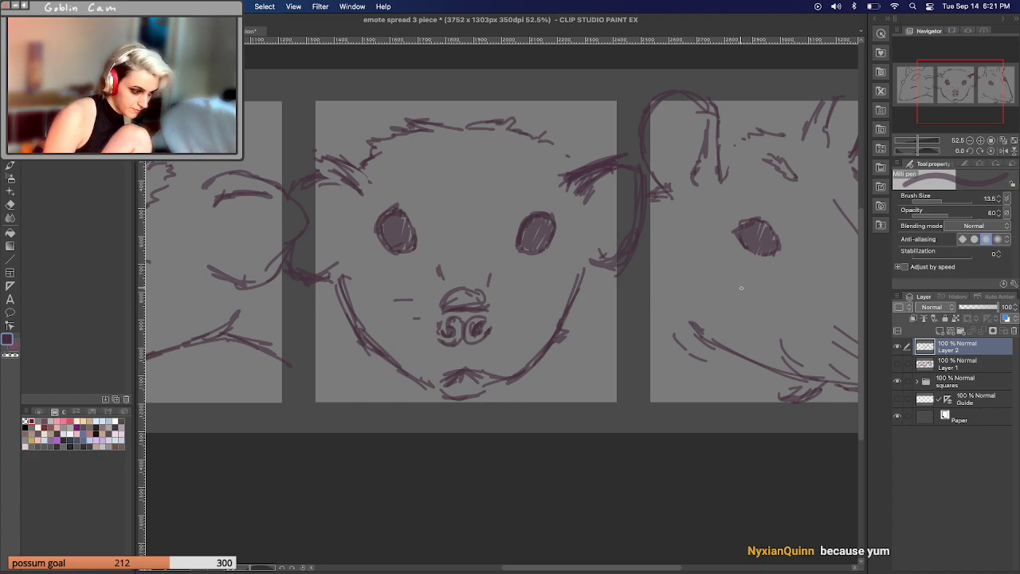
Rework the second head's nose into a smaller curled shape and reshape both eyes into slanted ovals.
{"action": "mouse_move", "coordinate": [463, 293]}
{"action": "left_mouse_down"}
{"action": "mouse_move", "coordinate": [464, 338]}
{"action": "mouse_move", "coordinate": [448, 341]}
{"action": "mouse_move", "coordinate": [475, 314]}
{"action": "mouse_move", "coordinate": [469, 343]}
{"action": "mouse_move", "coordinate": [488, 331]}
{"action": "mouse_move", "coordinate": [464, 355]}
{"action": "mouse_move", "coordinate": [470, 347]}
{"action": "left_mouse_up"}
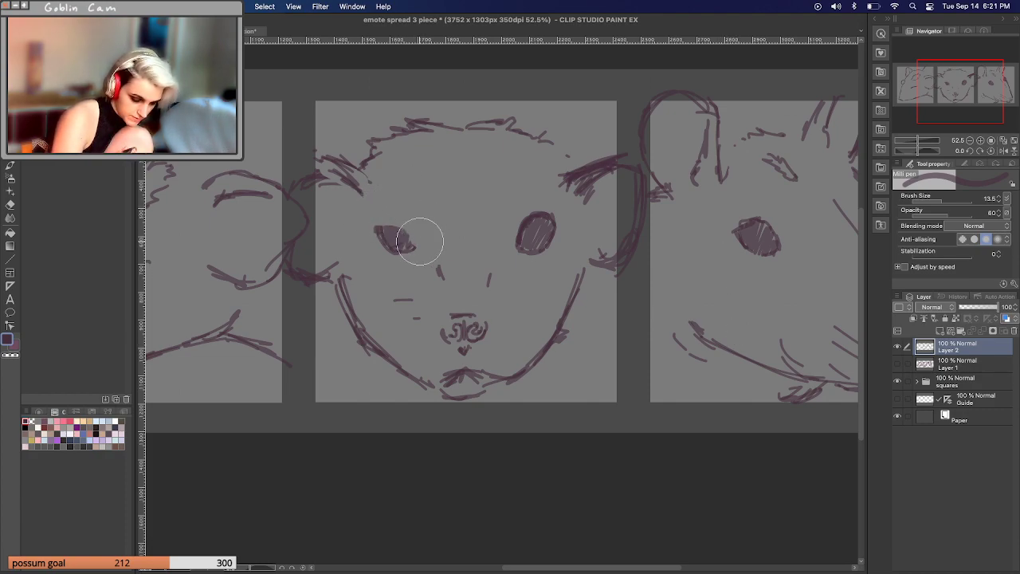
{"action": "mouse_move", "coordinate": [381, 230]}
{"action": "left_mouse_down"}
{"action": "mouse_move", "coordinate": [389, 218]}
{"action": "mouse_move", "coordinate": [410, 233]}
{"action": "mouse_move", "coordinate": [405, 247]}
{"action": "mouse_move", "coordinate": [400, 222]}
{"action": "left_mouse_up"}
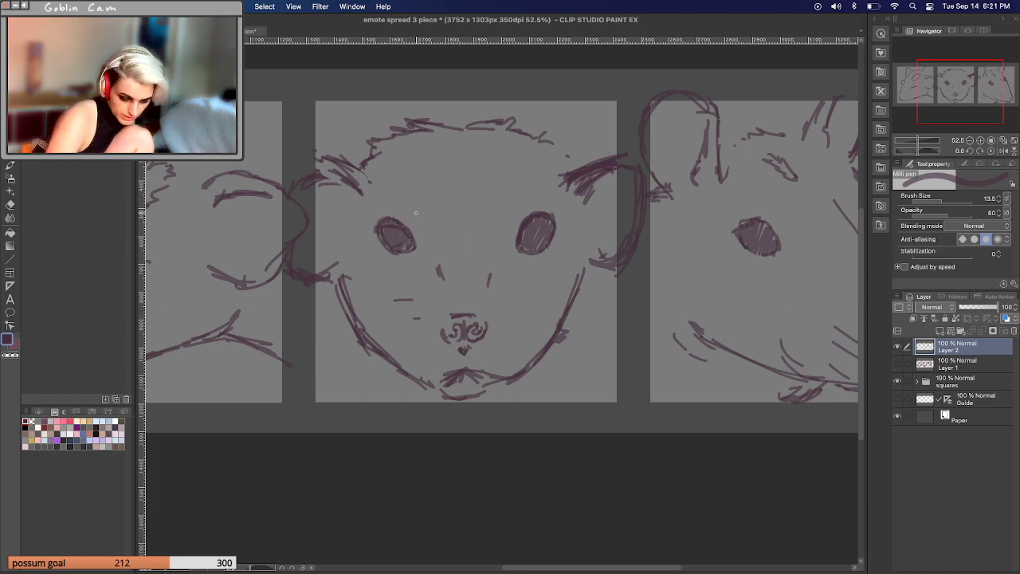
{"action": "mouse_move", "coordinate": [522, 235]}
{"action": "left_mouse_down"}
{"action": "mouse_move", "coordinate": [537, 207]}
{"action": "mouse_move", "coordinate": [509, 246]}
{"action": "mouse_move", "coordinate": [547, 212]}
{"action": "mouse_move", "coordinate": [520, 241]}
{"action": "mouse_move", "coordinate": [549, 223]}
{"action": "mouse_move", "coordinate": [525, 239]}
{"action": "left_mouse_up"}
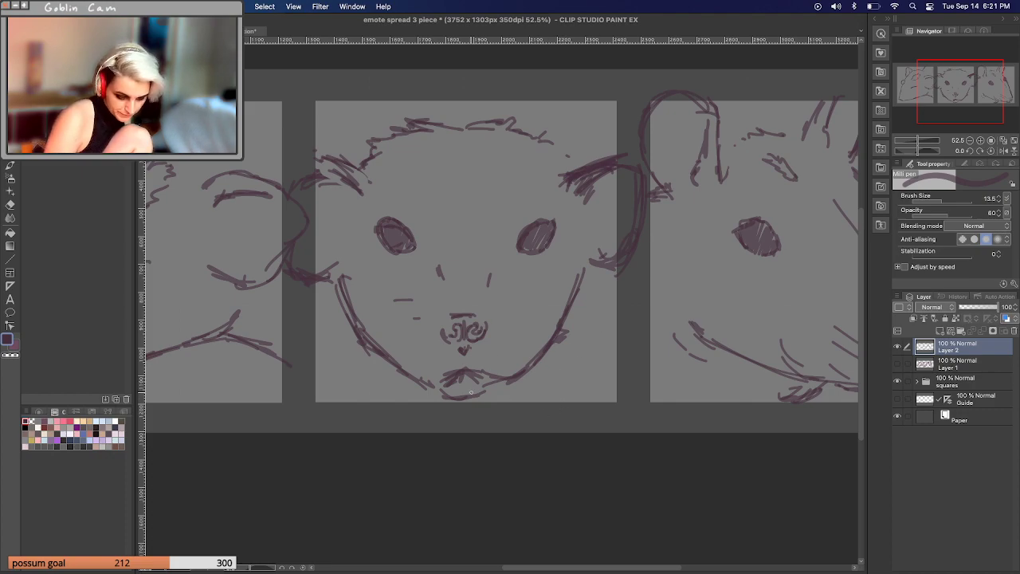
Strengthen the second head's jaw lines on both sides and add jagged fur along the right-hand cheek.
{"action": "left_click_drag", "start_coordinate": [338, 282], "coordinate": [354, 331]}
{"action": "mouse_move", "coordinate": [424, 387]}
{"action": "left_mouse_down"}
{"action": "mouse_move", "coordinate": [368, 365]}
{"action": "mouse_move", "coordinate": [352, 329]}
{"action": "left_mouse_up"}
{"action": "mouse_move", "coordinate": [506, 382]}
{"action": "left_mouse_down"}
{"action": "mouse_move", "coordinate": [562, 343]}
{"action": "mouse_move", "coordinate": [591, 275]}
{"action": "left_mouse_up"}
Draw long curved whiskers sweeping outward from both of the second head's cheeks.
{"action": "mouse_move", "coordinate": [494, 285]}
{"action": "left_mouse_down"}
{"action": "mouse_move", "coordinate": [604, 261]}
{"action": "mouse_move", "coordinate": [597, 328]}
{"action": "left_mouse_up"}
{"action": "mouse_move", "coordinate": [510, 295]}
{"action": "left_mouse_down"}
{"action": "mouse_move", "coordinate": [600, 333]}
{"action": "mouse_move", "coordinate": [584, 367]}
{"action": "left_mouse_up"}
{"action": "mouse_move", "coordinate": [415, 281]}
{"action": "left_mouse_down"}
{"action": "mouse_move", "coordinate": [343, 375]}
{"action": "mouse_move", "coordinate": [359, 375]}
{"action": "left_mouse_up"}
{"action": "left_click_drag", "start_coordinate": [405, 341], "coordinate": [391, 381]}
{"action": "left_click_drag", "start_coordinate": [400, 293], "coordinate": [359, 309]}
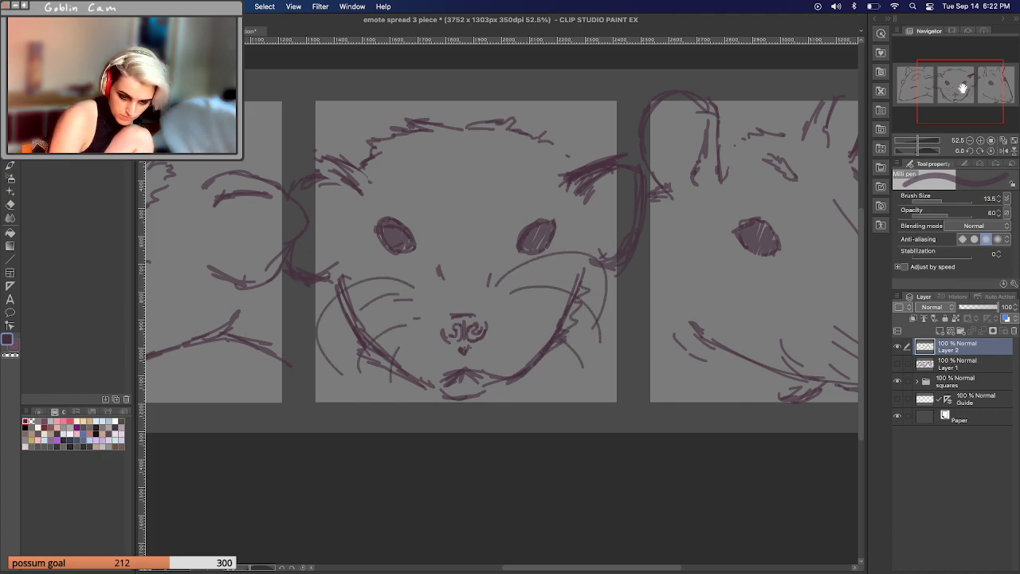
Draw long curved whiskers from both sides of the third head's snout, sweeping past its cheek and outer edge.
{"action": "left_click_drag", "start_coordinate": [962, 88], "coordinate": [976, 89]}
{"action": "left_click_drag", "start_coordinate": [736, 319], "coordinate": [770, 265]}
{"action": "left_click_drag", "start_coordinate": [752, 361], "coordinate": [792, 371]}
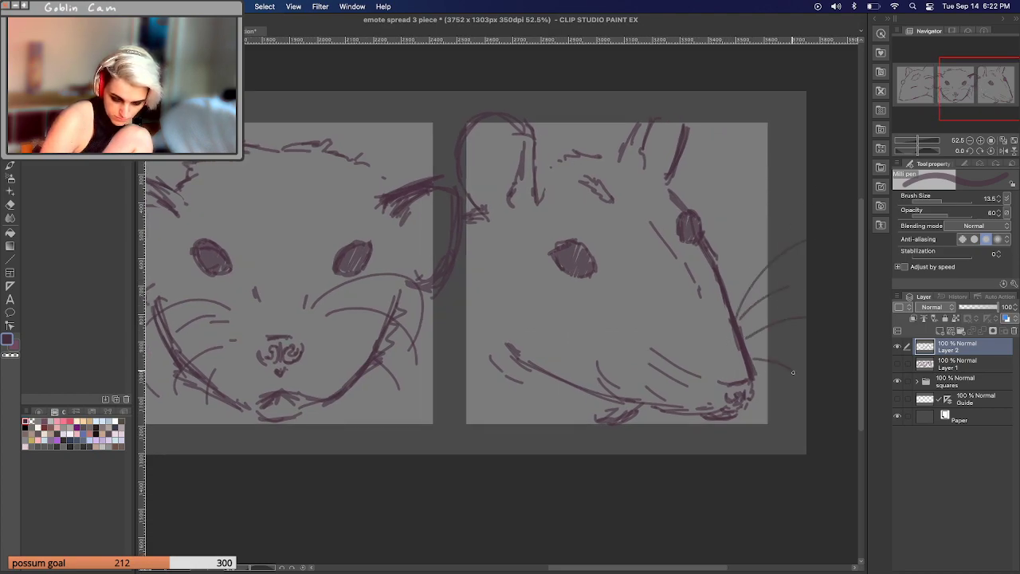
{"action": "mouse_move", "coordinate": [695, 369]}
{"action": "left_mouse_down"}
{"action": "mouse_move", "coordinate": [600, 315]}
{"action": "mouse_move", "coordinate": [453, 317]}
{"action": "left_mouse_up"}
{"action": "left_click_drag", "start_coordinate": [667, 358], "coordinate": [444, 421]}
{"action": "left_click_drag", "start_coordinate": [542, 416], "coordinate": [667, 394]}
{"action": "left_click_drag", "start_coordinate": [506, 353], "coordinate": [596, 339]}
Add long brow hairs around the third head's ears and two more whiskers across its cheek.
{"action": "left_click_drag", "start_coordinate": [561, 188], "coordinate": [518, 123]}
{"action": "left_click_drag", "start_coordinate": [591, 180], "coordinate": [572, 128]}
{"action": "left_click_drag", "start_coordinate": [688, 124], "coordinate": [670, 177]}
{"action": "left_click_drag", "start_coordinate": [748, 127], "coordinate": [707, 175]}
{"action": "left_click_drag", "start_coordinate": [698, 377], "coordinate": [555, 284]}
{"action": "left_click_drag", "start_coordinate": [669, 394], "coordinate": [561, 386]}
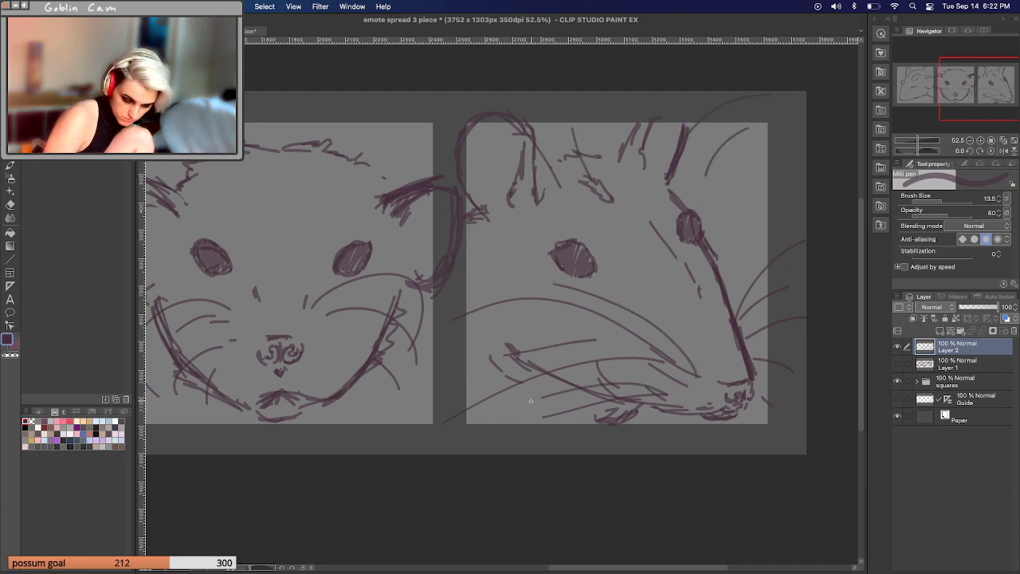
Draw whiskers on the first head, fanning across the muzzle and jaw and out from the snout's outer edge.
{"action": "left_click_drag", "start_coordinate": [976, 85], "coordinate": [930, 90]}
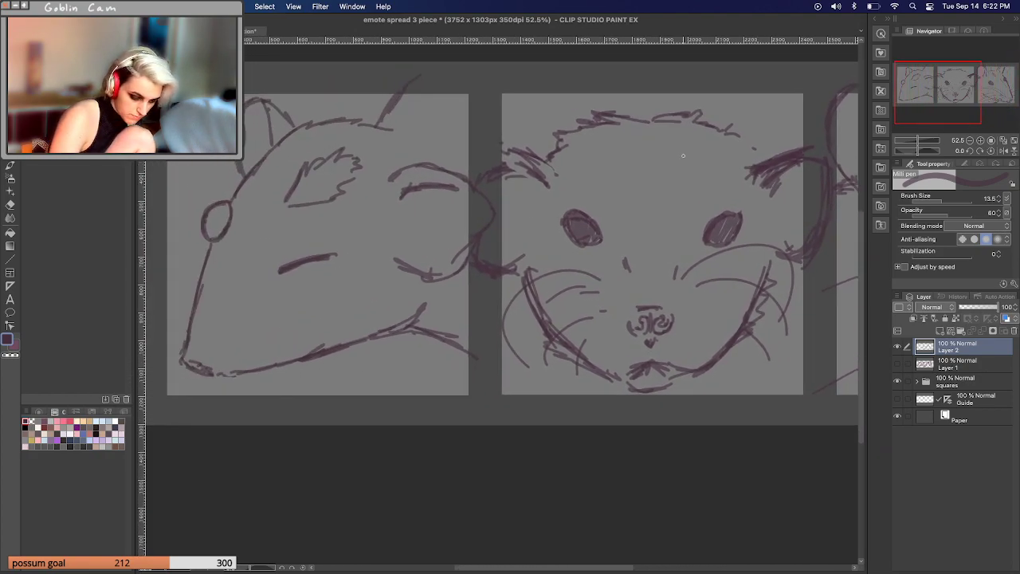
{"action": "mouse_move", "coordinate": [241, 357]}
{"action": "left_mouse_down"}
{"action": "mouse_move", "coordinate": [287, 415]}
{"action": "mouse_move", "coordinate": [319, 399]}
{"action": "left_mouse_up"}
{"action": "left_click_drag", "start_coordinate": [279, 328], "coordinate": [412, 392]}
{"action": "left_click_drag", "start_coordinate": [326, 323], "coordinate": [440, 377]}
{"action": "mouse_move", "coordinate": [243, 343]}
{"action": "left_mouse_down"}
{"action": "mouse_move", "coordinate": [291, 302]}
{"action": "mouse_move", "coordinate": [324, 330]}
{"action": "left_mouse_up"}
{"action": "left_click_drag", "start_coordinate": [186, 325], "coordinate": [165, 315]}
{"action": "left_click_drag", "start_coordinate": [197, 280], "coordinate": [154, 244]}
{"action": "left_click_drag", "start_coordinate": [208, 252], "coordinate": [162, 228]}
Add more whiskers below the first head's jaw and two long brow hairs near its right-hand ear.
{"action": "left_click_drag", "start_coordinate": [285, 355], "coordinate": [365, 419]}
{"action": "left_click_drag", "start_coordinate": [354, 344], "coordinate": [380, 389]}
{"action": "left_click_drag", "start_coordinate": [340, 209], "coordinate": [418, 126]}
{"action": "left_click_drag", "start_coordinate": [373, 198], "coordinate": [424, 165]}
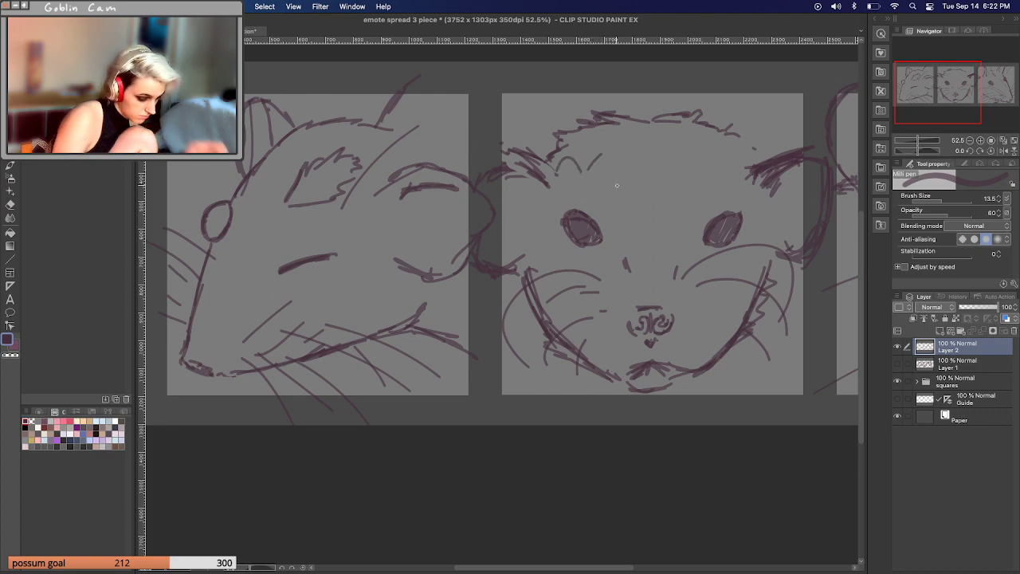
Undo the brow hair strokes on the second head and review all three emotes together.
{"action": "key", "text": "super+z"}
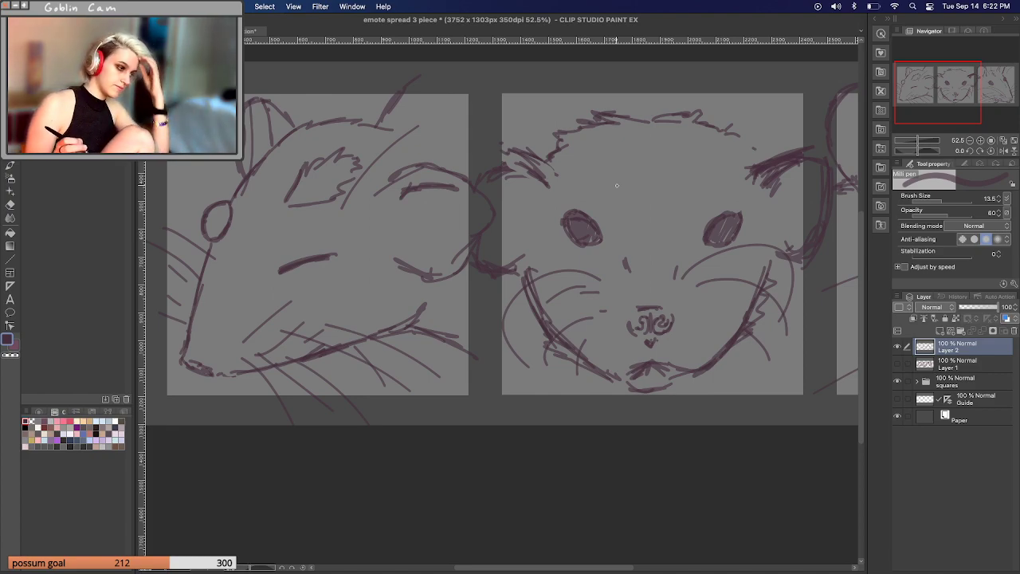
{"action": "left_click_drag", "start_coordinate": [919, 144], "coordinate": [913, 146]}
{"action": "left_click_drag", "start_coordinate": [936, 99], "coordinate": [955, 87]}
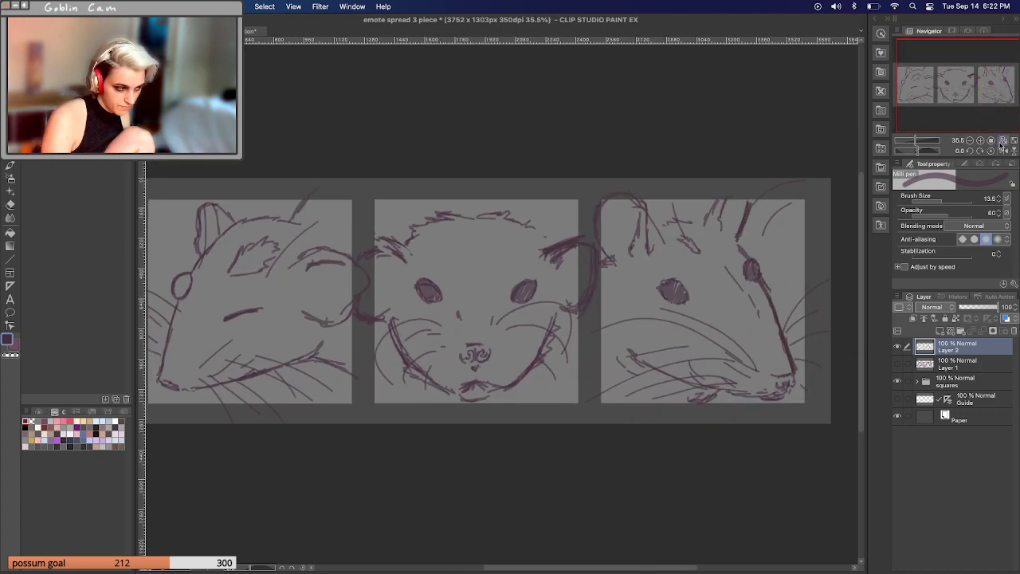
Add a new layer above the sketch and try the G-pen at size 50.4 on the second head's crown.
{"action": "left_click", "coordinate": [941, 330]}
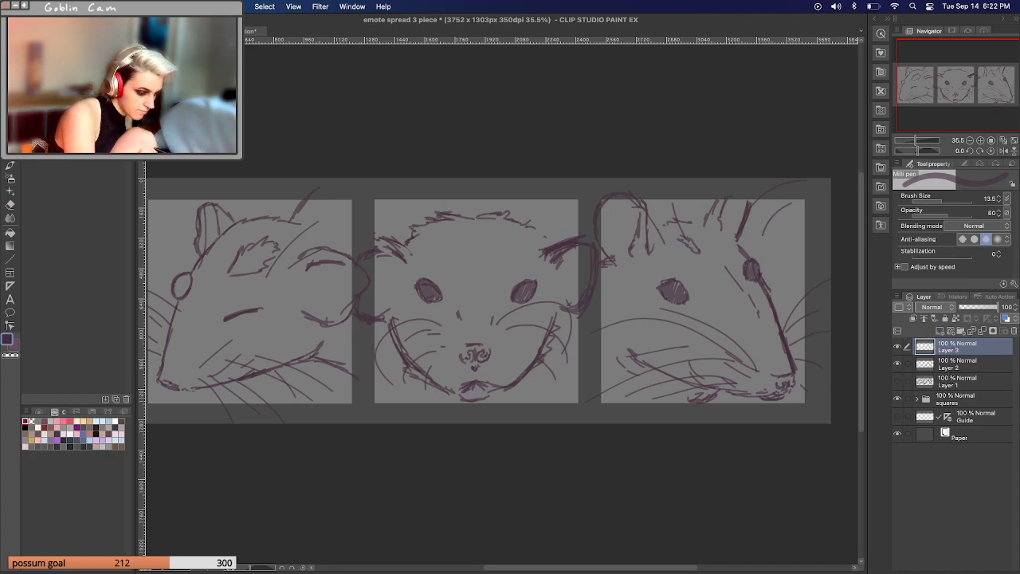
{"action": "key", "text": "p"}
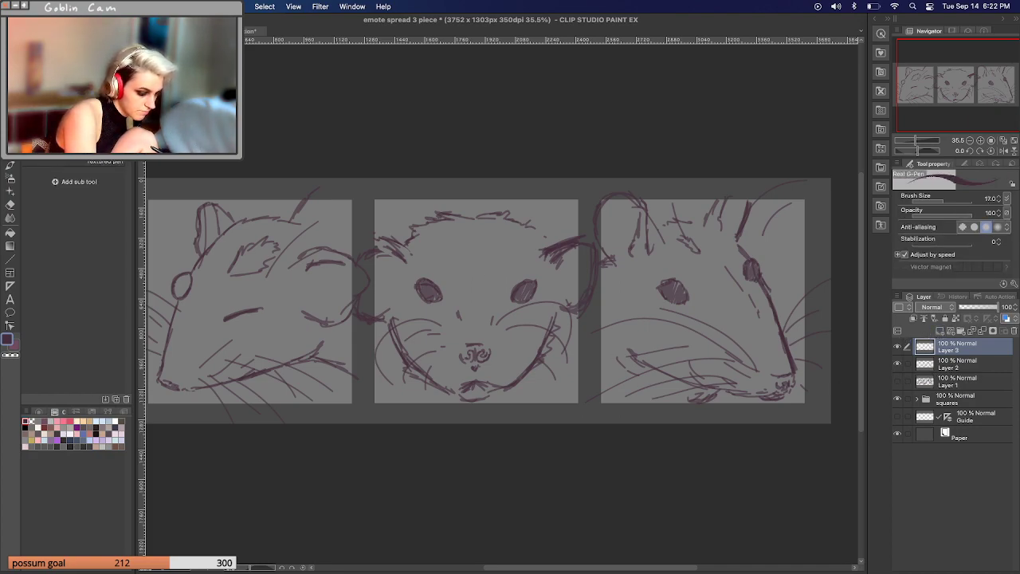
{"action": "key", "text": "p"}
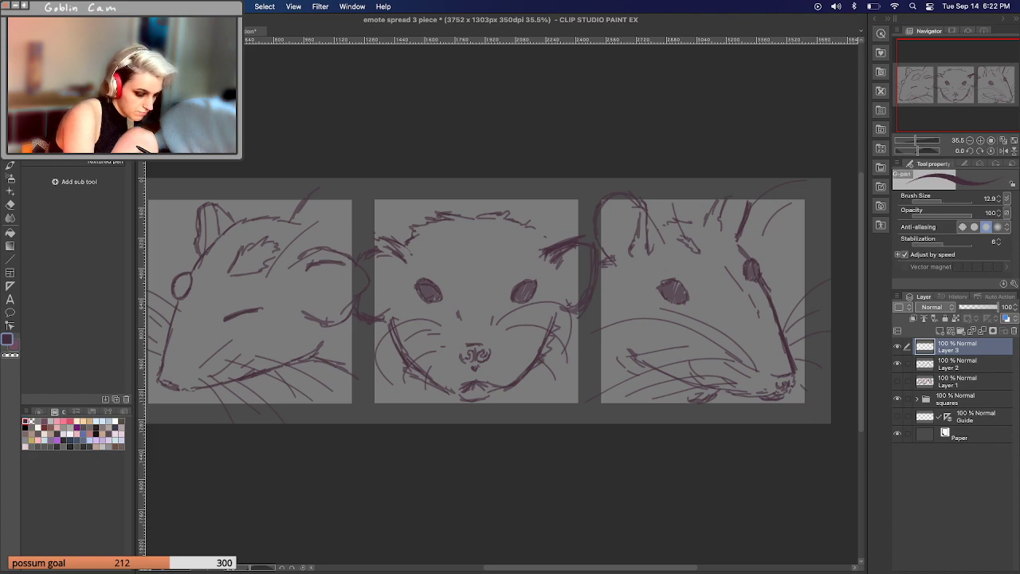
{"action": "left_click_drag", "start_coordinate": [939, 201], "coordinate": [953, 201]}
{"action": "left_click_drag", "start_coordinate": [438, 214], "coordinate": [429, 222]}
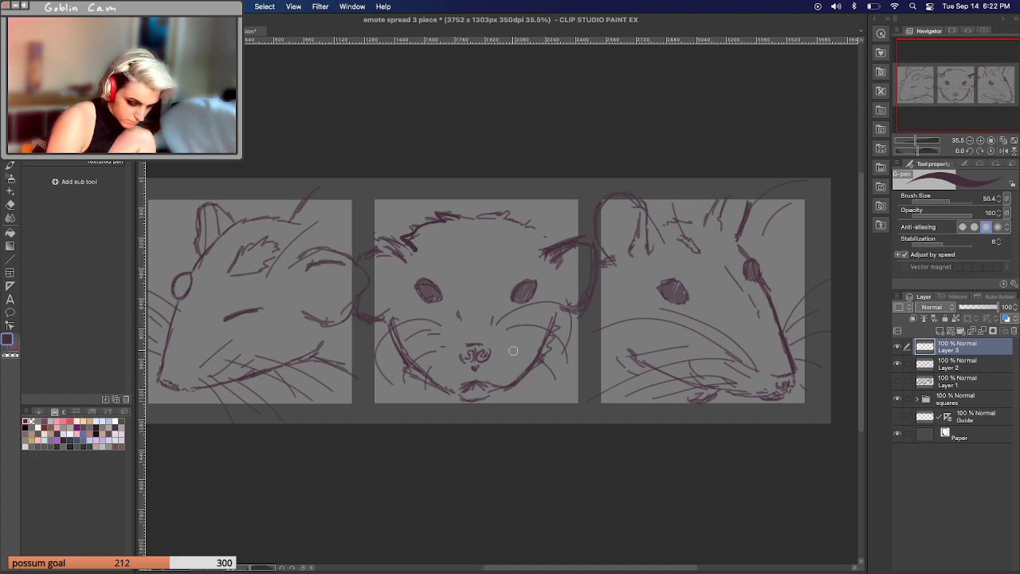
{"action": "key", "text": "super+z"}
Switch to the Turnip pen, test a stroke on the second head, and set the size to 22.9 and the colour to black.
{"action": "left_click", "coordinate": [80, 142]}
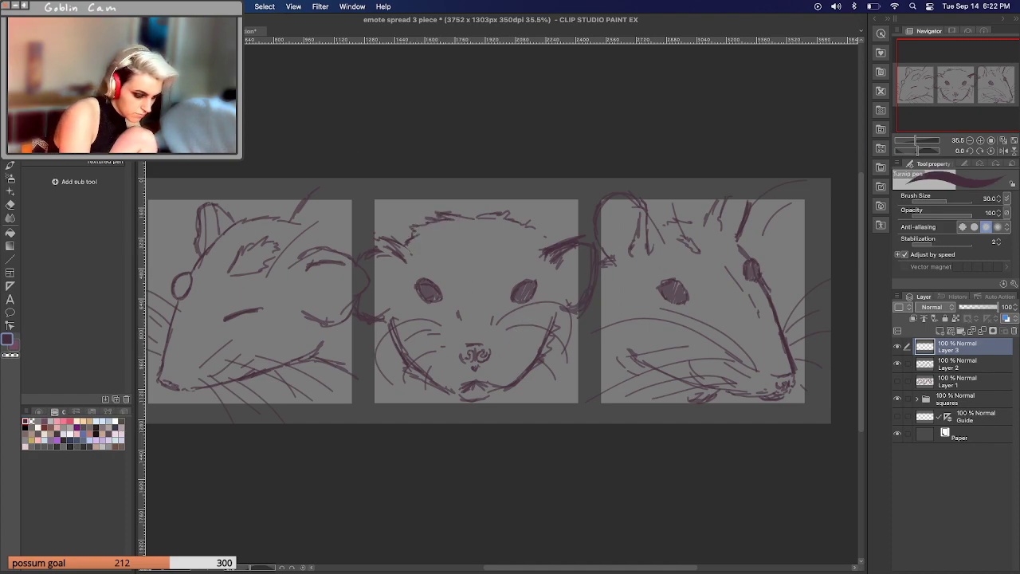
{"action": "mouse_move", "coordinate": [437, 247]}
{"action": "left_mouse_down"}
{"action": "mouse_move", "coordinate": [499, 243]}
{"action": "mouse_move", "coordinate": [467, 288]}
{"action": "mouse_move", "coordinate": [492, 286]}
{"action": "mouse_move", "coordinate": [494, 323]}
{"action": "left_mouse_up"}
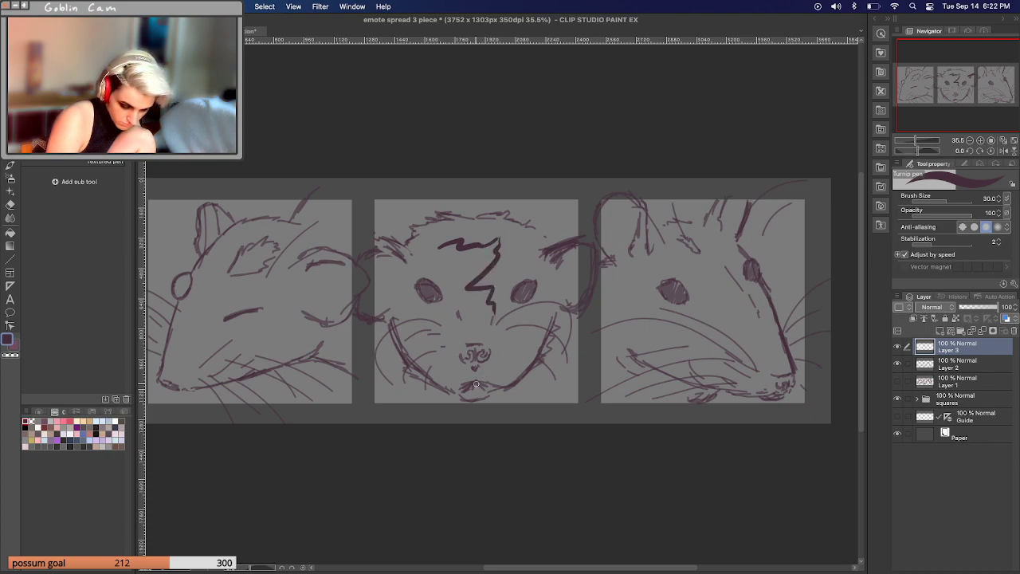
{"action": "key", "text": "ctrl+z"}
{"action": "key", "text": "ctrl+z"}
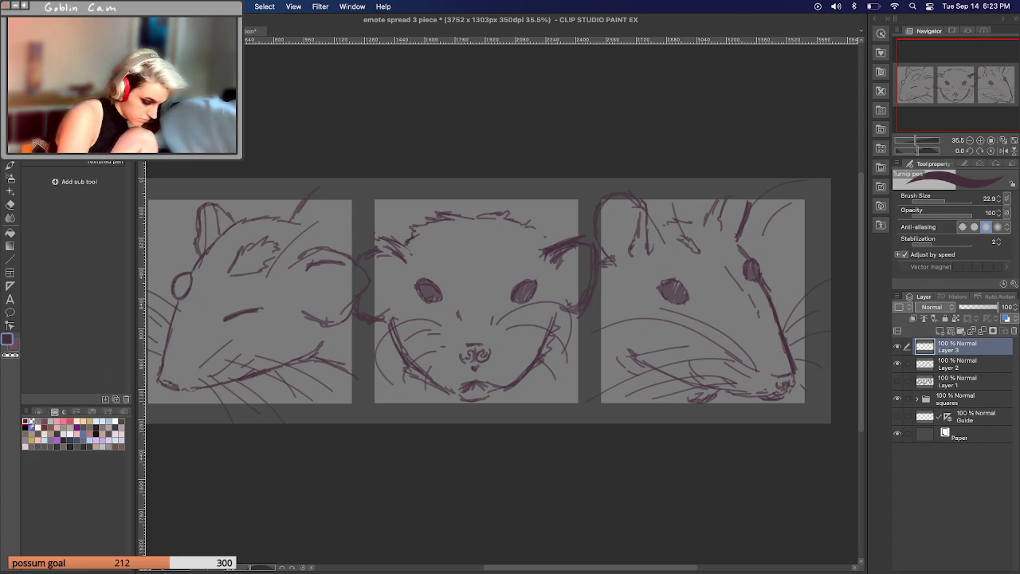
{"action": "left_click", "coordinate": [32, 426]}
Ink the first head's snout edge from the eye bump down to the tip, and outline the nose.
{"action": "left_click_drag", "start_coordinate": [924, 142], "coordinate": [944, 142]}
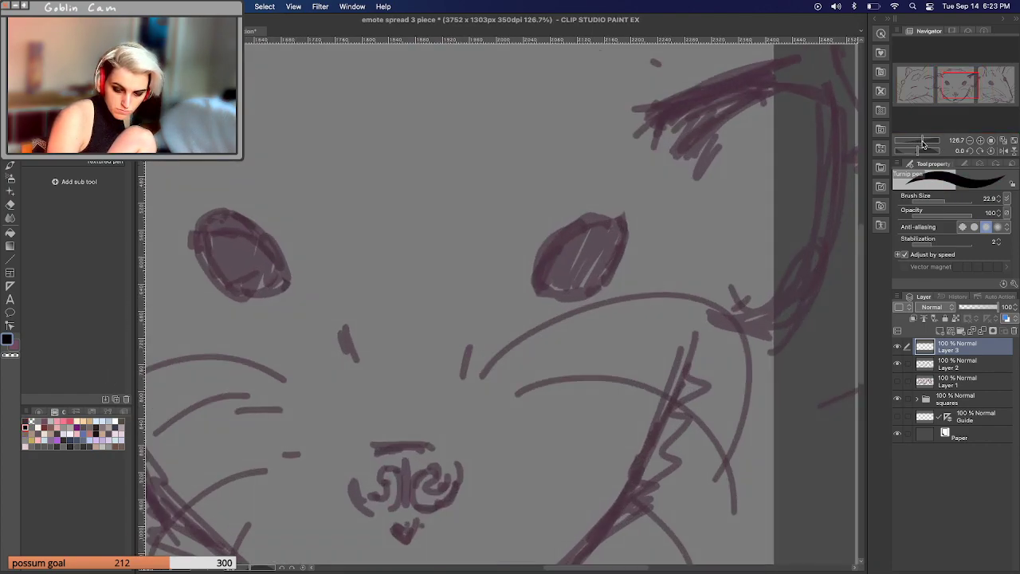
{"action": "left_click_drag", "start_coordinate": [963, 85], "coordinate": [917, 87]}
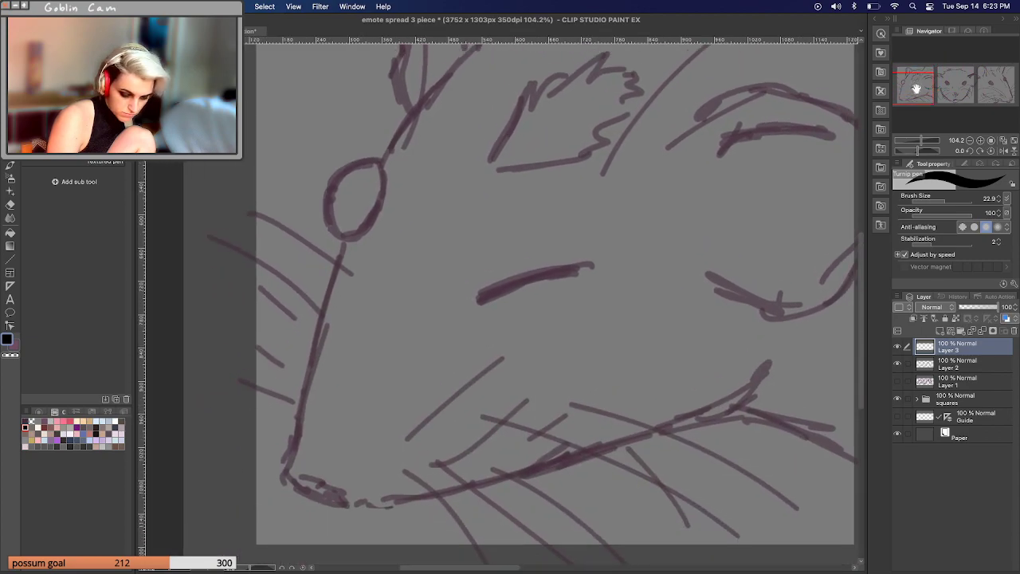
{"action": "left_click_drag", "start_coordinate": [329, 252], "coordinate": [275, 450]}
{"action": "key", "text": "ctrl+z"}
{"action": "left_click_drag", "start_coordinate": [338, 234], "coordinate": [284, 446]}
{"action": "key", "text": "ctrl+z"}
{"action": "mouse_move", "coordinate": [340, 234]}
{"action": "left_mouse_down"}
{"action": "mouse_move", "coordinate": [284, 449]}
{"action": "mouse_move", "coordinate": [333, 494]}
{"action": "left_mouse_up"}
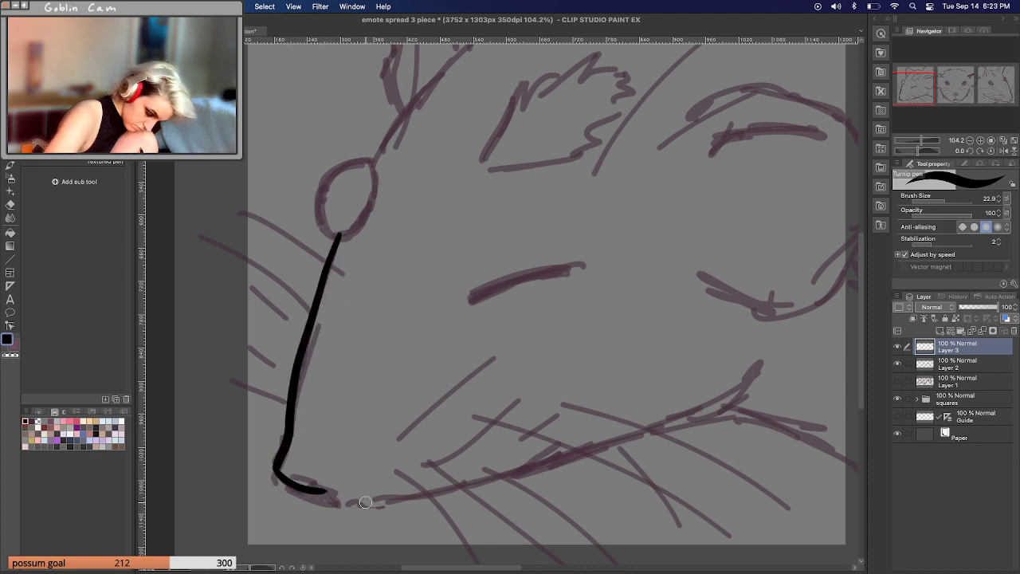
{"action": "left_click_drag", "start_coordinate": [276, 475], "coordinate": [348, 502]}
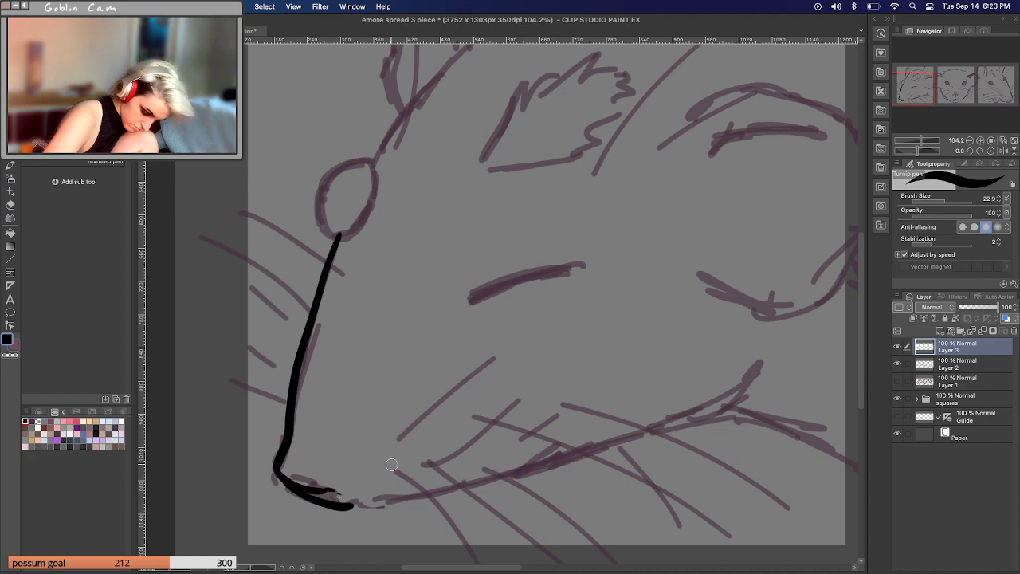
{"action": "left_click", "coordinate": [342, 493]}
Ink the first head's jaw line from the nose up to the corner of the mouth.
{"action": "mouse_move", "coordinate": [351, 504]}
{"action": "left_mouse_down"}
{"action": "mouse_move", "coordinate": [413, 502]}
{"action": "mouse_move", "coordinate": [687, 428]}
{"action": "mouse_move", "coordinate": [741, 392]}
{"action": "left_mouse_up"}
{"action": "key", "text": "super+z"}
{"action": "mouse_move", "coordinate": [351, 504]}
{"action": "left_mouse_down"}
{"action": "mouse_move", "coordinate": [696, 429]}
{"action": "mouse_move", "coordinate": [727, 418]}
{"action": "mouse_move", "coordinate": [754, 373]}
{"action": "left_mouse_up"}
Ink the jagged fur line running from the first head's mouth corner to the square's edge.
{"action": "left_click_drag", "start_coordinate": [918, 90], "coordinate": [930, 97]}
{"action": "mouse_move", "coordinate": [467, 294]}
{"action": "left_mouse_down"}
{"action": "mouse_move", "coordinate": [572, 343]}
{"action": "mouse_move", "coordinate": [589, 340]}
{"action": "left_mouse_up"}
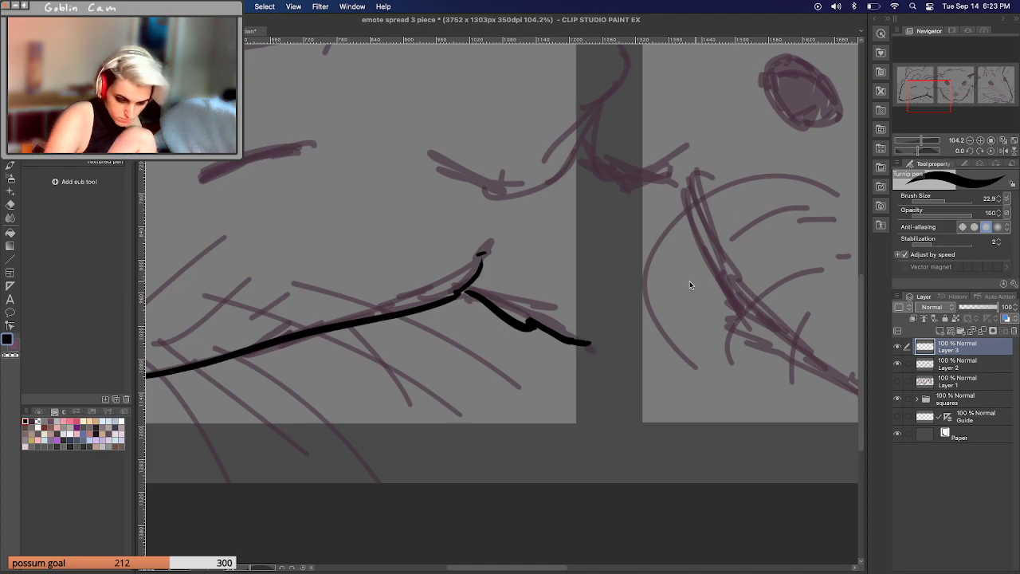
{"action": "key", "text": "super+z"}
{"action": "key", "text": "super+z"}
{"action": "left_click_drag", "start_coordinate": [465, 292], "coordinate": [519, 334]}
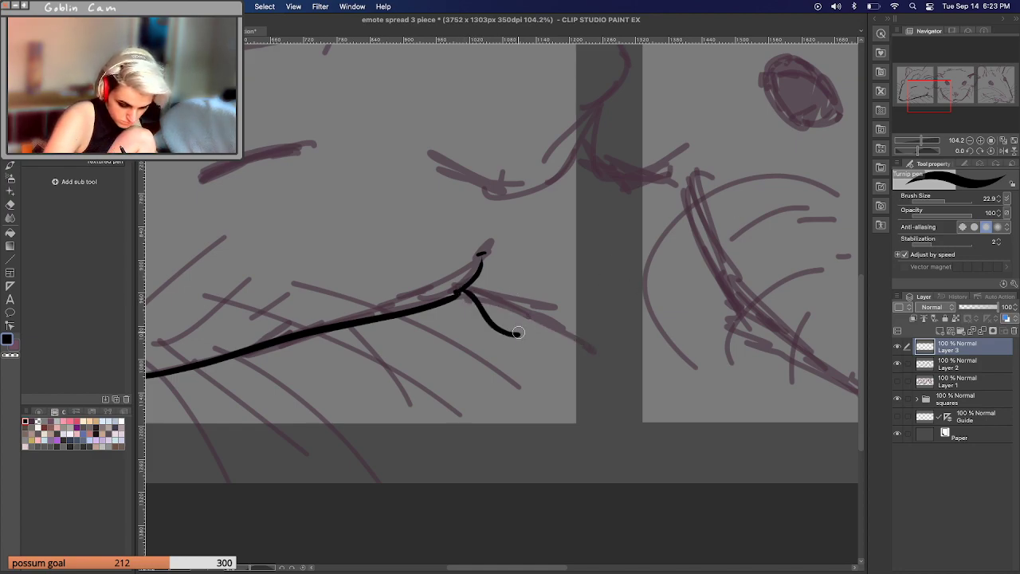
{"action": "key", "text": "super+z"}
{"action": "mouse_move", "coordinate": [466, 292]}
{"action": "left_mouse_down"}
{"action": "mouse_move", "coordinate": [513, 339]}
{"action": "mouse_move", "coordinate": [529, 331]}
{"action": "mouse_move", "coordinate": [521, 333]}
{"action": "mouse_move", "coordinate": [532, 341]}
{"action": "mouse_move", "coordinate": [583, 349]}
{"action": "left_mouse_up"}
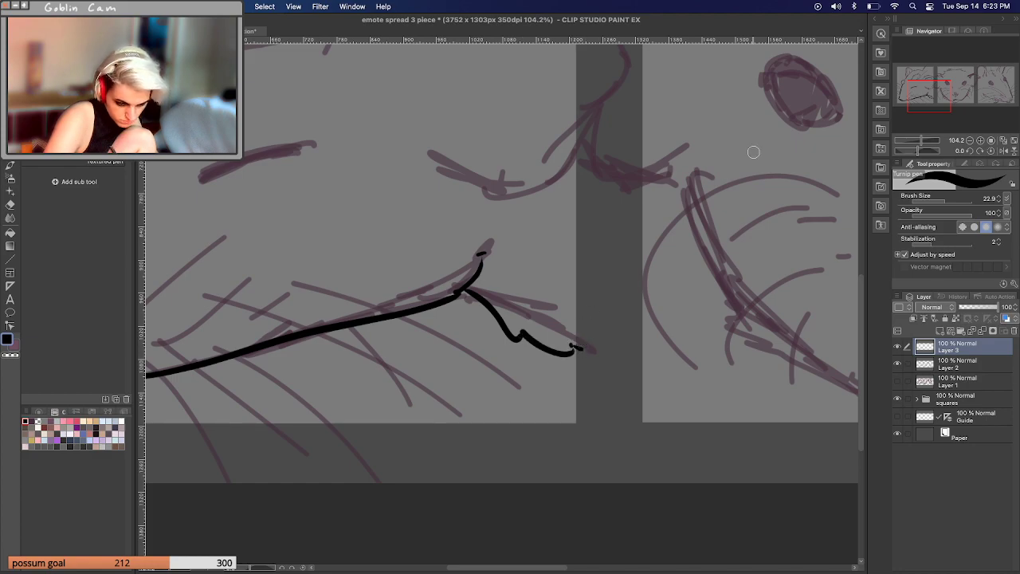
Ink the spiky fur patch on the first head's forehead as a closed outline and thicken its corners.
{"action": "left_click_drag", "start_coordinate": [926, 97], "coordinate": [907, 79]}
{"action": "mouse_move", "coordinate": [423, 253]}
{"action": "left_mouse_down"}
{"action": "mouse_move", "coordinate": [453, 157]}
{"action": "mouse_move", "coordinate": [470, 155]}
{"action": "left_mouse_up"}
{"action": "key", "text": "super+z"}
{"action": "mouse_move", "coordinate": [426, 252]}
{"action": "left_mouse_down"}
{"action": "mouse_move", "coordinate": [461, 152]}
{"action": "mouse_move", "coordinate": [479, 186]}
{"action": "mouse_move", "coordinate": [502, 147]}
{"action": "mouse_move", "coordinate": [516, 159]}
{"action": "mouse_move", "coordinate": [550, 129]}
{"action": "left_mouse_up"}
{"action": "mouse_move", "coordinate": [428, 253]}
{"action": "left_mouse_down"}
{"action": "mouse_move", "coordinate": [538, 230]}
{"action": "mouse_move", "coordinate": [530, 219]}
{"action": "mouse_move", "coordinate": [545, 219]}
{"action": "mouse_move", "coordinate": [534, 219]}
{"action": "mouse_move", "coordinate": [562, 168]}
{"action": "mouse_move", "coordinate": [571, 170]}
{"action": "mouse_move", "coordinate": [558, 173]}
{"action": "mouse_move", "coordinate": [549, 134]}
{"action": "left_mouse_up"}
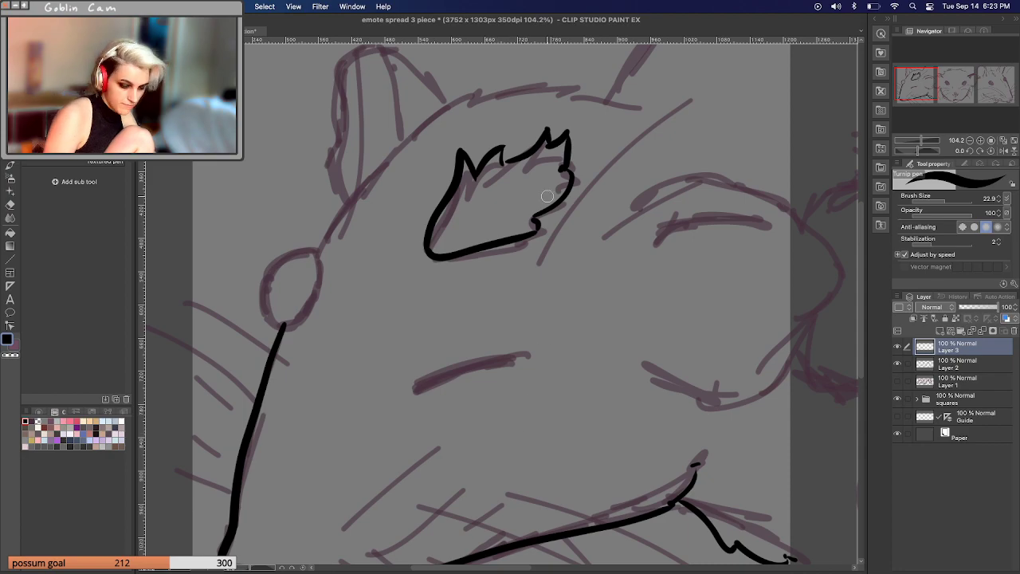
{"action": "left_click_drag", "start_coordinate": [538, 230], "coordinate": [539, 215]}
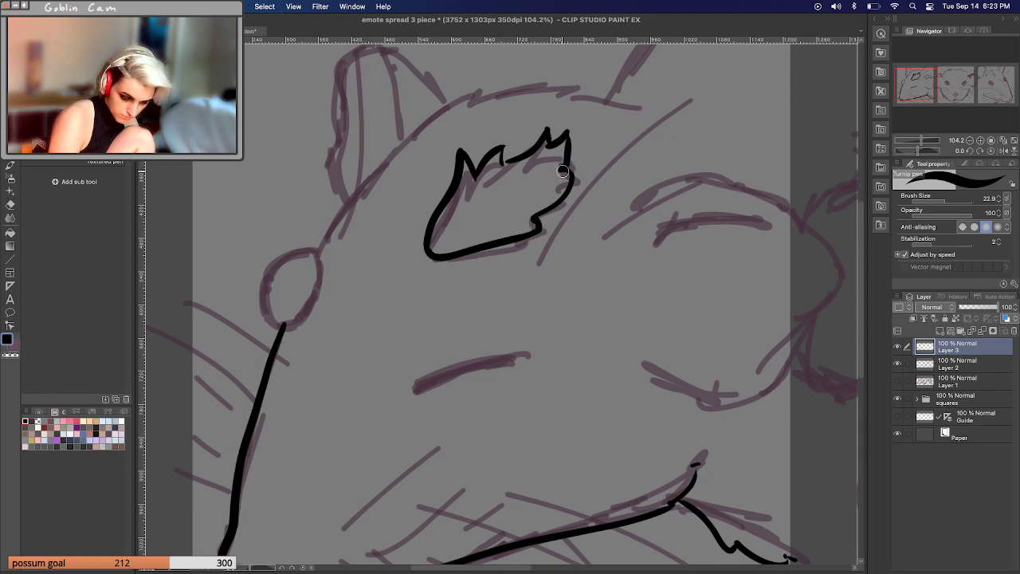
{"action": "left_click_drag", "start_coordinate": [565, 166], "coordinate": [572, 180]}
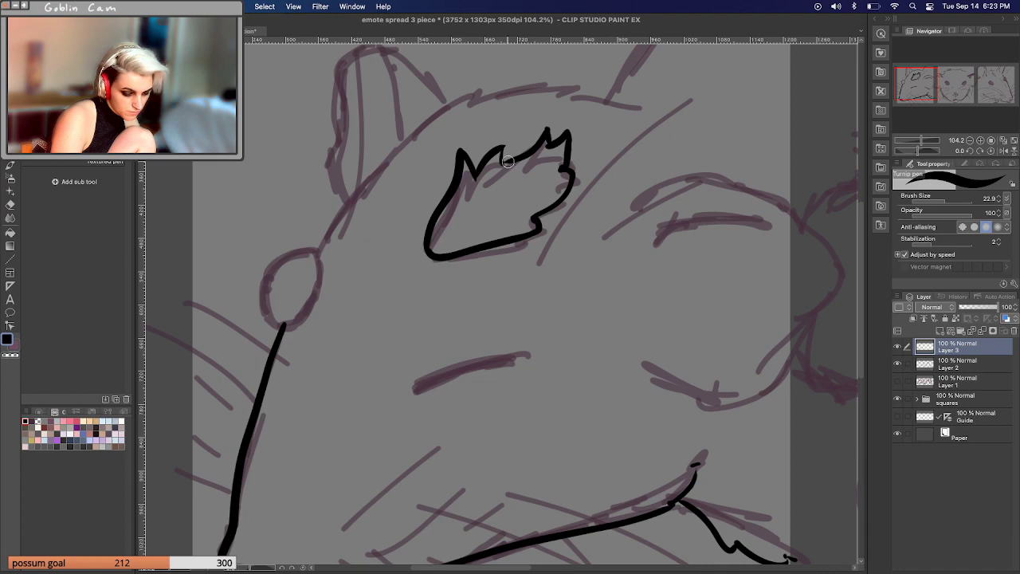
{"action": "left_click_drag", "start_coordinate": [501, 150], "coordinate": [503, 161]}
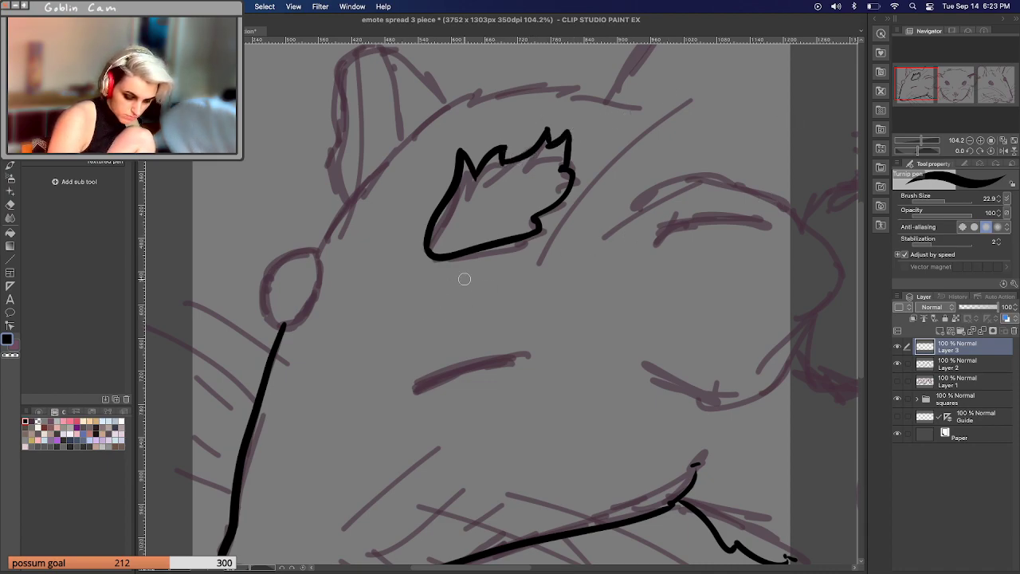
Ink the oval eye on the first head's outer contour and the curved closed eye on its face.
{"action": "mouse_move", "coordinate": [284, 326]}
{"action": "left_mouse_down"}
{"action": "mouse_move", "coordinate": [267, 309]}
{"action": "mouse_move", "coordinate": [268, 272]}
{"action": "mouse_move", "coordinate": [299, 256]}
{"action": "left_mouse_up"}
{"action": "key", "text": "ctrl+z"}
{"action": "mouse_move", "coordinate": [285, 327]}
{"action": "left_mouse_down"}
{"action": "mouse_move", "coordinate": [265, 299]}
{"action": "mouse_move", "coordinate": [275, 263]}
{"action": "mouse_move", "coordinate": [321, 261]}
{"action": "left_mouse_up"}
{"action": "mouse_move", "coordinate": [287, 324]}
{"action": "left_mouse_down"}
{"action": "mouse_move", "coordinate": [310, 310]}
{"action": "mouse_move", "coordinate": [319, 251]}
{"action": "left_mouse_up"}
{"action": "left_click_drag", "start_coordinate": [416, 389], "coordinate": [522, 357]}
{"action": "key", "text": "ctrl+z"}
{"action": "left_click_drag", "start_coordinate": [415, 389], "coordinate": [542, 356]}
{"action": "mouse_move", "coordinate": [417, 390]}
{"action": "left_mouse_down"}
{"action": "mouse_move", "coordinate": [456, 370]}
{"action": "mouse_move", "coordinate": [545, 356]}
{"action": "left_mouse_up"}
Ink the first head's crown with small fur tufts, then the back line and the stroke rising from it.
{"action": "left_click_drag", "start_coordinate": [918, 87], "coordinate": [923, 86]}
{"action": "left_click_drag", "start_coordinate": [239, 276], "coordinate": [325, 155]}
{"action": "key", "text": "super+z"}
{"action": "mouse_move", "coordinate": [239, 274]}
{"action": "left_mouse_down"}
{"action": "mouse_move", "coordinate": [283, 204]}
{"action": "mouse_move", "coordinate": [345, 145]}
{"action": "mouse_move", "coordinate": [333, 151]}
{"action": "mouse_move", "coordinate": [336, 159]}
{"action": "mouse_move", "coordinate": [340, 148]}
{"action": "mouse_move", "coordinate": [335, 160]}
{"action": "mouse_move", "coordinate": [406, 116]}
{"action": "mouse_move", "coordinate": [489, 90]}
{"action": "mouse_move", "coordinate": [483, 108]}
{"action": "mouse_move", "coordinate": [510, 118]}
{"action": "left_mouse_up"}
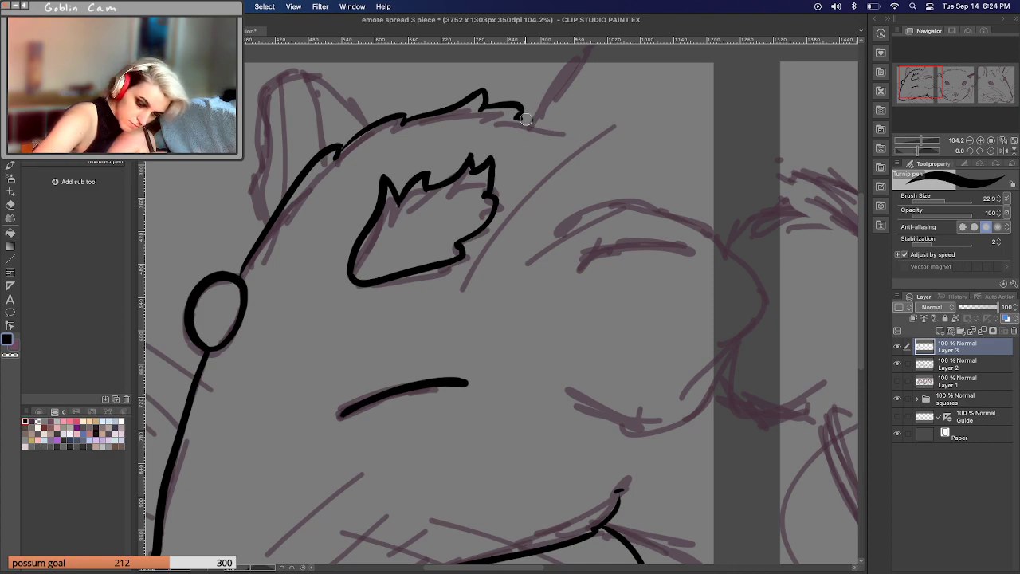
{"action": "left_click_drag", "start_coordinate": [518, 116], "coordinate": [622, 147]}
{"action": "mouse_move", "coordinate": [535, 116]}
{"action": "left_mouse_down"}
{"action": "mouse_move", "coordinate": [577, 55]}
{"action": "mouse_move", "coordinate": [647, 43]}
{"action": "left_mouse_up"}
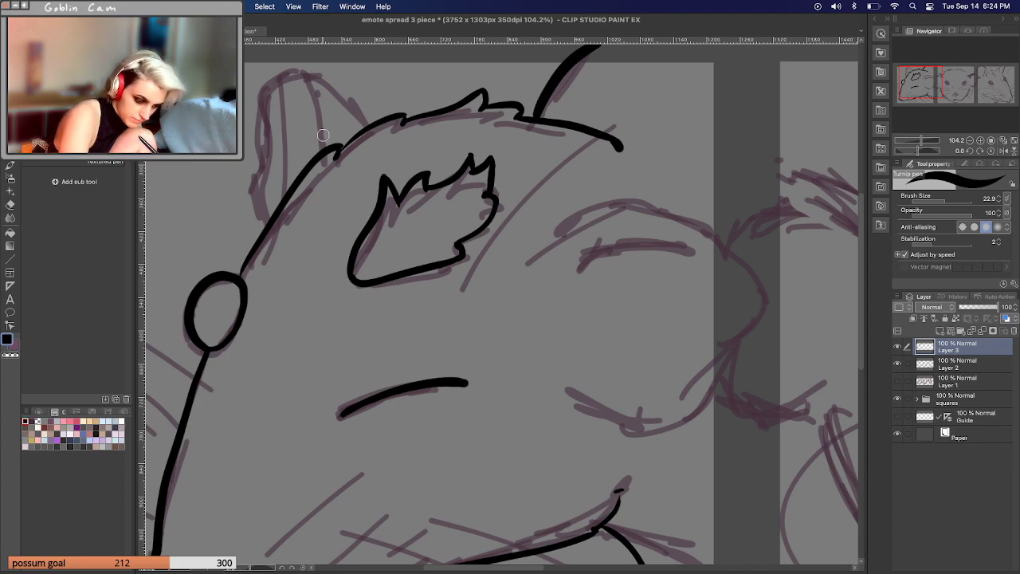
Ink the first head's far ear behind the crown, add its inner fold line, and close its base.
{"action": "mouse_move", "coordinate": [265, 214]}
{"action": "left_mouse_down"}
{"action": "mouse_move", "coordinate": [259, 151]}
{"action": "mouse_move", "coordinate": [285, 59]}
{"action": "mouse_move", "coordinate": [303, 65]}
{"action": "mouse_move", "coordinate": [270, 98]}
{"action": "mouse_move", "coordinate": [273, 80]}
{"action": "mouse_move", "coordinate": [342, 91]}
{"action": "mouse_move", "coordinate": [369, 126]}
{"action": "mouse_move", "coordinate": [338, 94]}
{"action": "mouse_move", "coordinate": [278, 71]}
{"action": "mouse_move", "coordinate": [260, 121]}
{"action": "mouse_move", "coordinate": [271, 205]}
{"action": "left_mouse_up"}
{"action": "key", "text": "super+z"}
{"action": "key", "text": "super+z"}
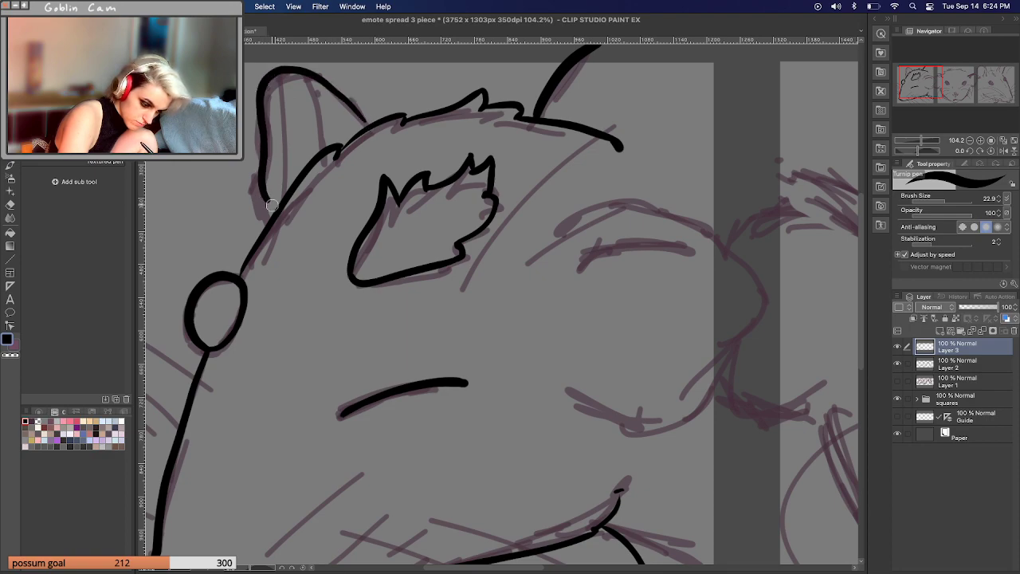
{"action": "left_click_drag", "start_coordinate": [303, 83], "coordinate": [348, 137]}
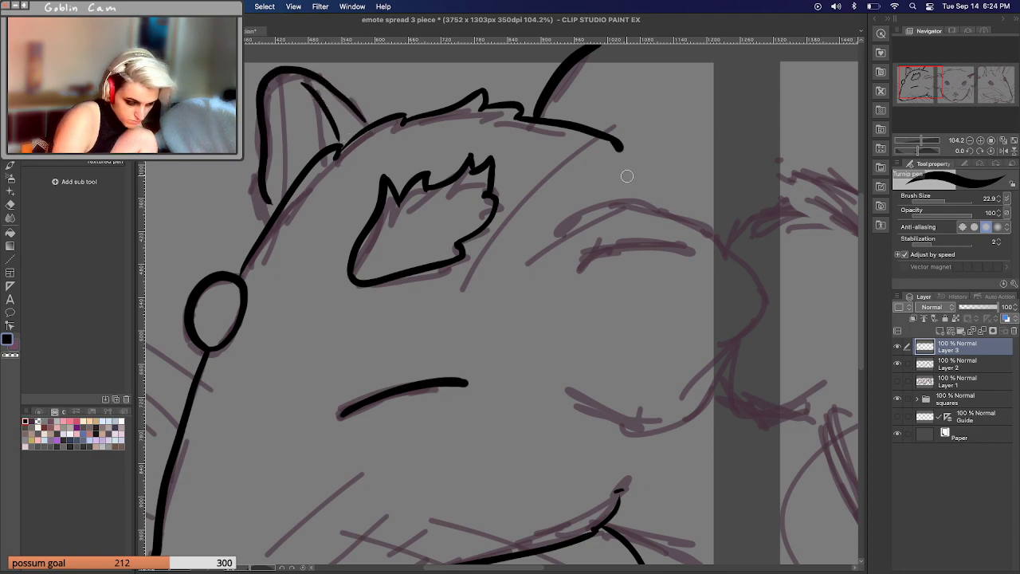
{"action": "left_click_drag", "start_coordinate": [273, 207], "coordinate": [263, 196]}
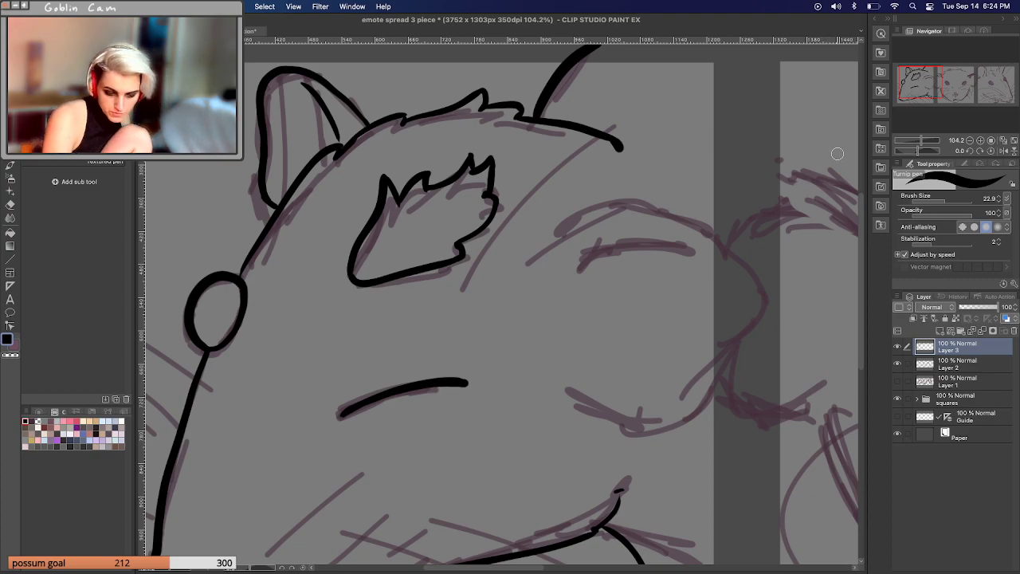
Ink the first head's large near ear extending past the square's edge, and add its inner fold line.
{"action": "mouse_move", "coordinate": [938, 91]}
{"action": "left_mouse_down"}
{"action": "mouse_move", "coordinate": [920, 93]}
{"action": "mouse_move", "coordinate": [946, 94]}
{"action": "mouse_move", "coordinate": [934, 89]}
{"action": "left_mouse_up"}
{"action": "mouse_move", "coordinate": [427, 196]}
{"action": "left_mouse_down"}
{"action": "mouse_move", "coordinate": [467, 167]}
{"action": "mouse_move", "coordinate": [567, 135]}
{"action": "mouse_move", "coordinate": [680, 214]}
{"action": "left_mouse_up"}
{"action": "key", "text": "ctrl+z"}
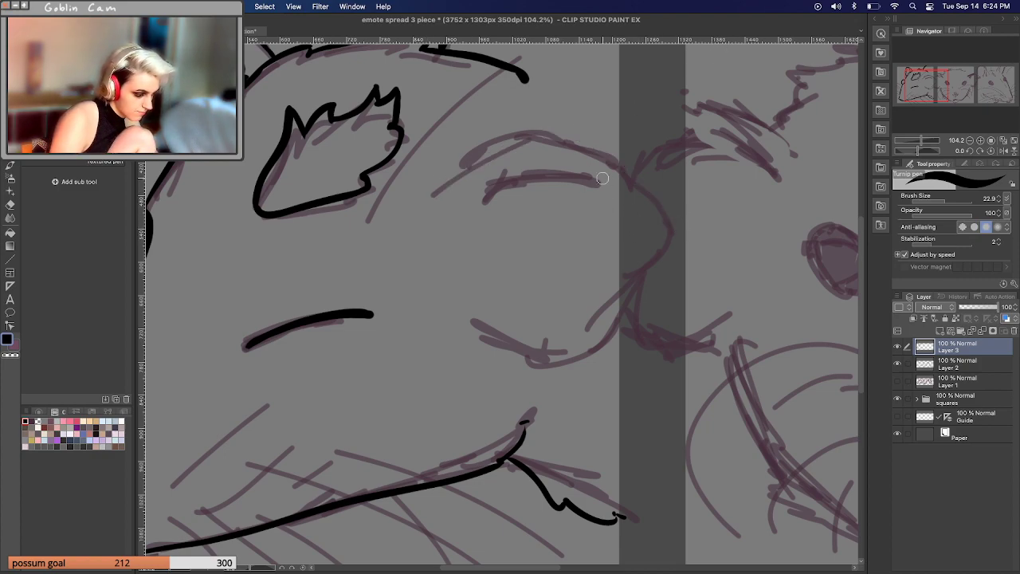
{"action": "mouse_move", "coordinate": [425, 195]}
{"action": "left_mouse_down"}
{"action": "mouse_move", "coordinate": [498, 151]}
{"action": "mouse_move", "coordinate": [593, 159]}
{"action": "mouse_move", "coordinate": [678, 203]}
{"action": "mouse_move", "coordinate": [658, 196]}
{"action": "mouse_move", "coordinate": [658, 240]}
{"action": "mouse_move", "coordinate": [623, 276]}
{"action": "mouse_move", "coordinate": [643, 267]}
{"action": "mouse_move", "coordinate": [624, 286]}
{"action": "mouse_move", "coordinate": [613, 332]}
{"action": "mouse_move", "coordinate": [624, 298]}
{"action": "mouse_move", "coordinate": [471, 313]}
{"action": "left_mouse_up"}
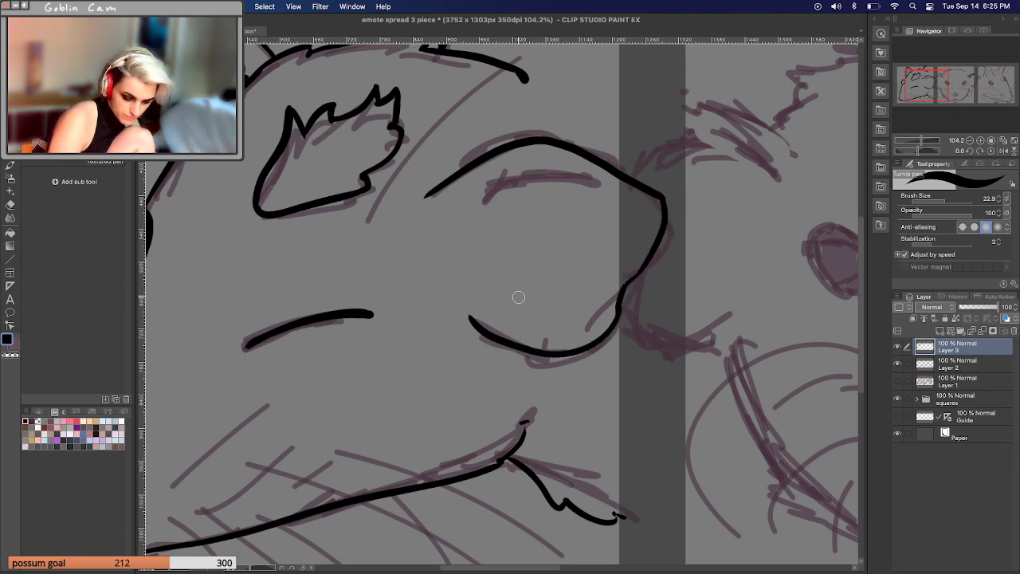
{"action": "left_click_drag", "start_coordinate": [474, 215], "coordinate": [582, 186]}
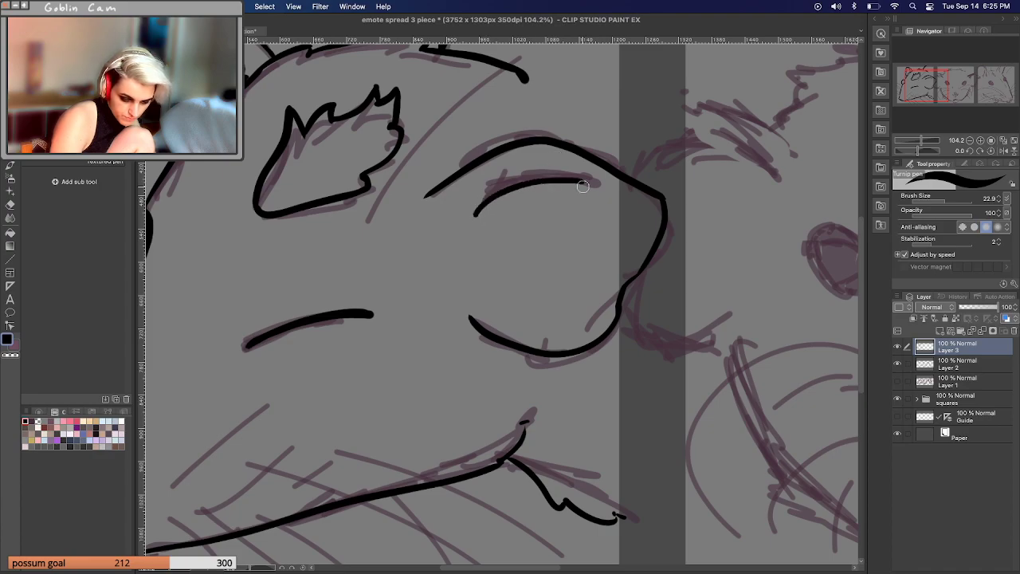
Try inking three curved whiskers across the first head's muzzle above the jaw line.
{"action": "left_click_drag", "start_coordinate": [927, 106], "coordinate": [897, 60]}
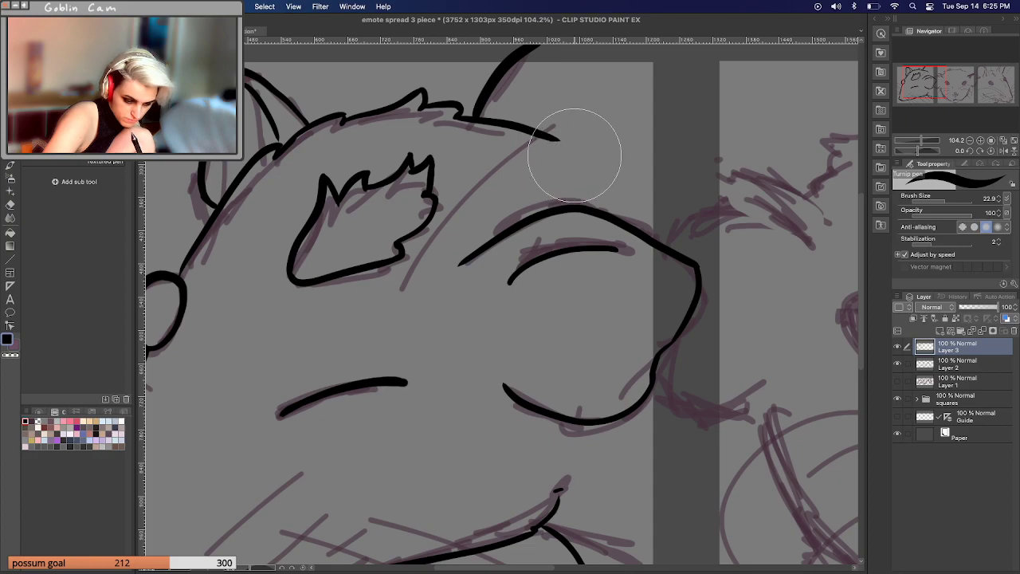
{"action": "left_click_drag", "start_coordinate": [921, 147], "coordinate": [922, 146]}
{"action": "left_click_drag", "start_coordinate": [927, 96], "coordinate": [931, 104]}
{"action": "left_click_drag", "start_coordinate": [316, 405], "coordinate": [401, 337]}
{"action": "left_click_drag", "start_coordinate": [352, 417], "coordinate": [429, 348]}
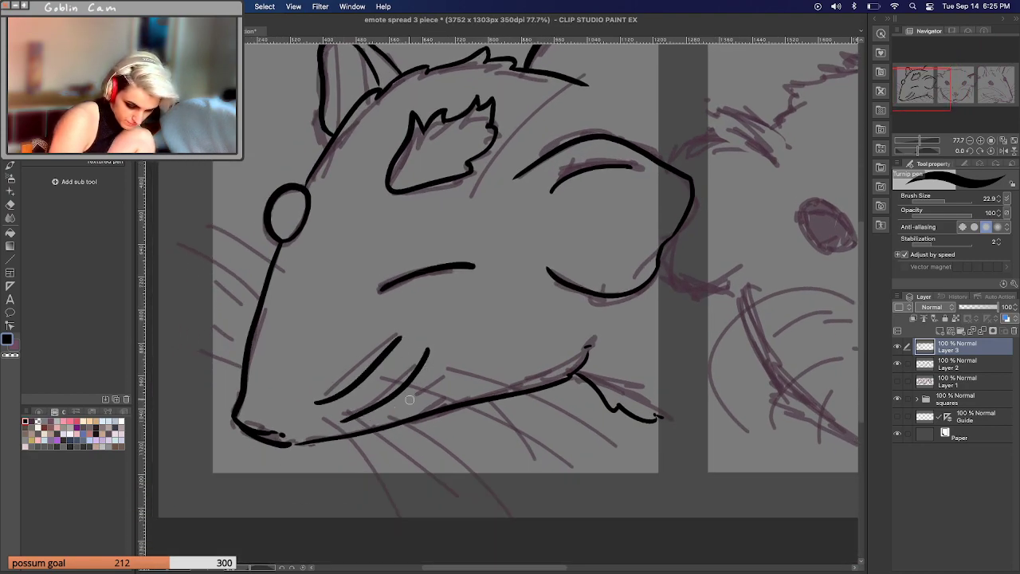
{"action": "left_click_drag", "start_coordinate": [388, 419], "coordinate": [460, 360]}
{"action": "key", "text": "super+z"}
{"action": "key", "text": "super+z"}
{"action": "key", "text": "super+z"}
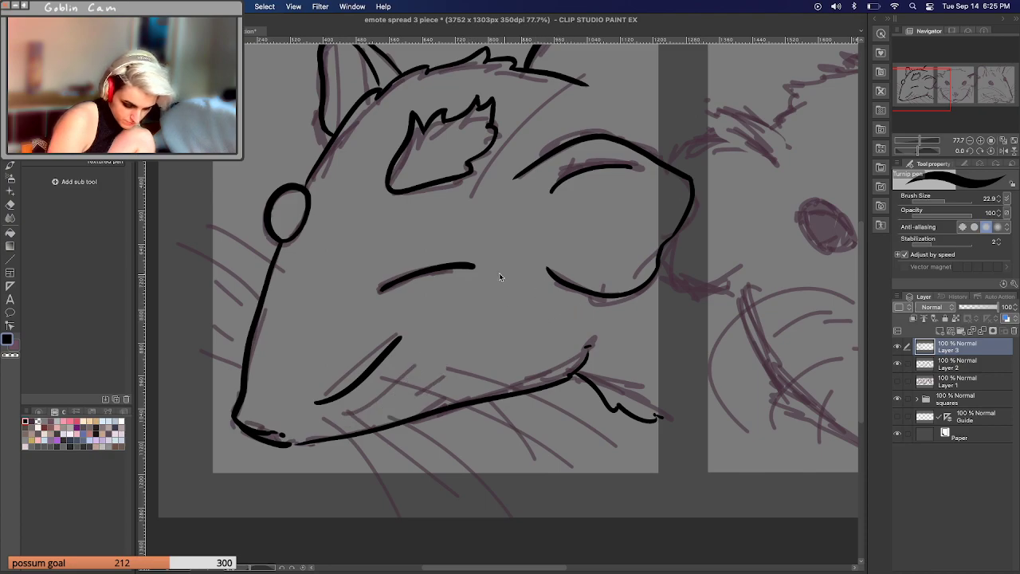
Retry the first head's muzzle whiskers with strokes placed slightly lower, and undo them all.
{"action": "left_click_drag", "start_coordinate": [307, 419], "coordinate": [411, 348]}
{"action": "left_click_drag", "start_coordinate": [340, 430], "coordinate": [435, 365]}
{"action": "left_click_drag", "start_coordinate": [408, 415], "coordinate": [455, 373]}
{"action": "key", "text": "super+z"}
{"action": "key", "text": "super+z"}
{"action": "key", "text": "super+z"}
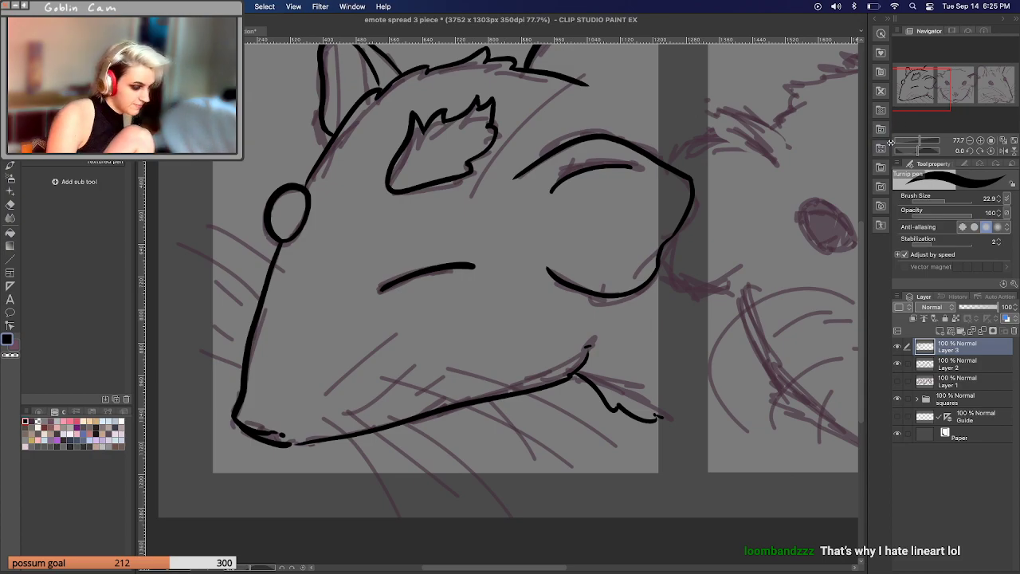
Close the first emote's outline just past the square's edge, joining the neck fur and top line to the near ear.
{"action": "left_click_drag", "start_coordinate": [919, 94], "coordinate": [946, 90]}
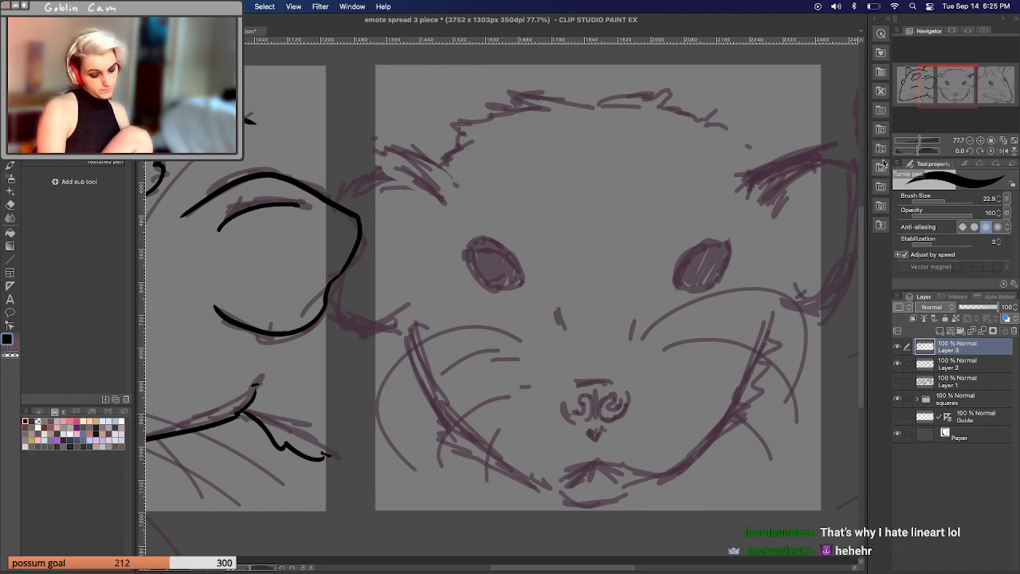
{"action": "left_click_drag", "start_coordinate": [950, 100], "coordinate": [951, 96]}
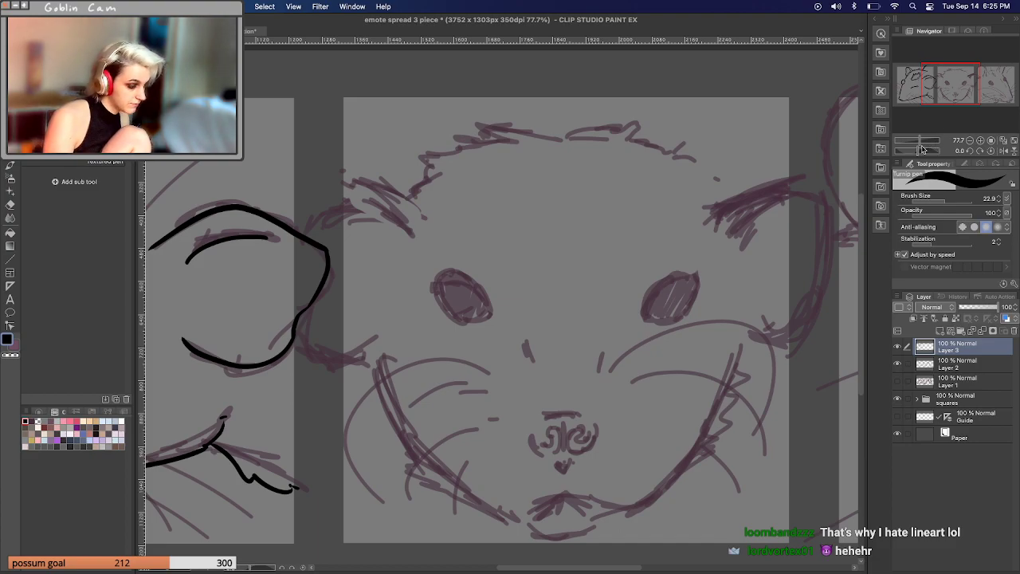
{"action": "mouse_move", "coordinate": [924, 150]}
{"action": "left_mouse_down"}
{"action": "mouse_move", "coordinate": [910, 144]}
{"action": "mouse_move", "coordinate": [920, 145]}
{"action": "left_mouse_up"}
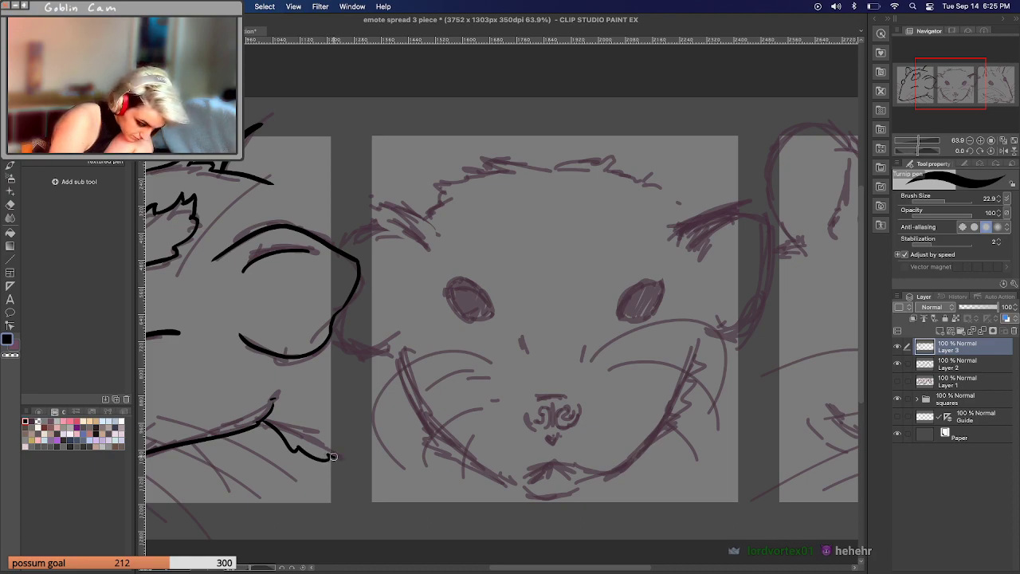
{"action": "left_click_drag", "start_coordinate": [333, 457], "coordinate": [338, 316]}
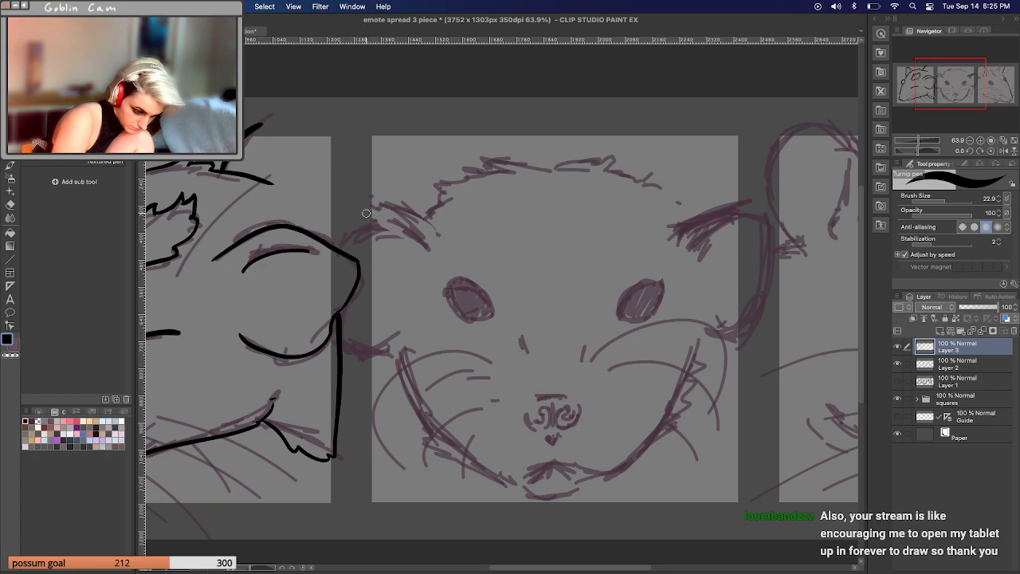
{"action": "mouse_move", "coordinate": [246, 127]}
{"action": "left_mouse_down"}
{"action": "mouse_move", "coordinate": [341, 122]}
{"action": "mouse_move", "coordinate": [339, 242]}
{"action": "left_mouse_up"}
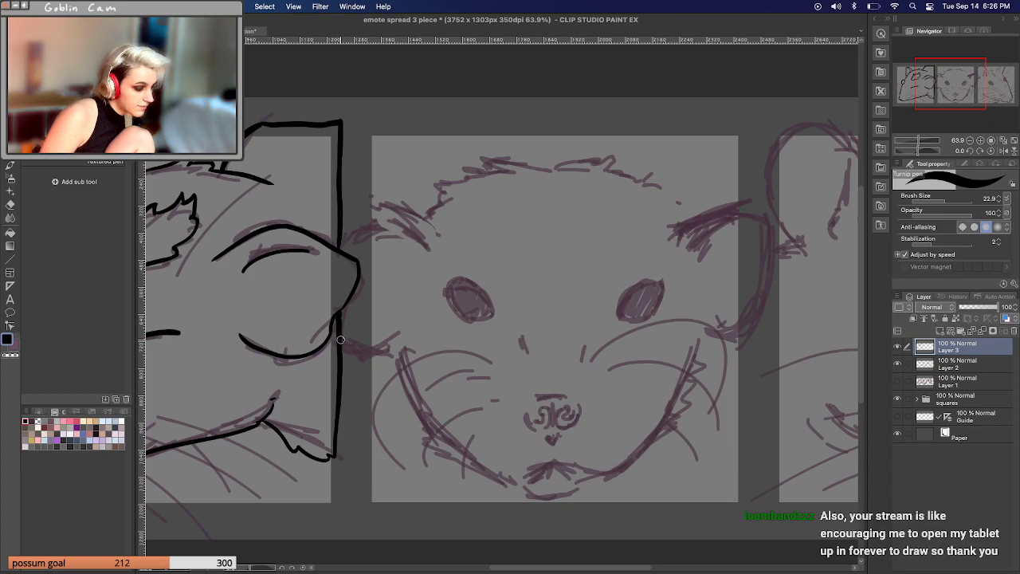
Try inking the upper edge and inner line of the second head's right ear, and undo the strokes.
{"action": "scroll", "coordinate": [914, 119], "scroll_direction": "up", "scroll_amount": 3}
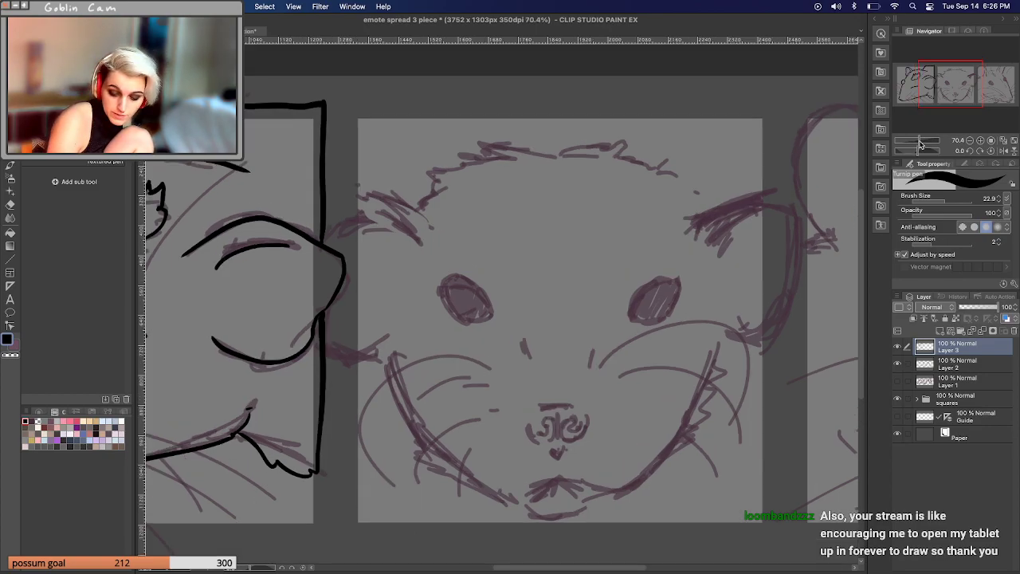
{"action": "left_click_drag", "start_coordinate": [939, 85], "coordinate": [949, 88]}
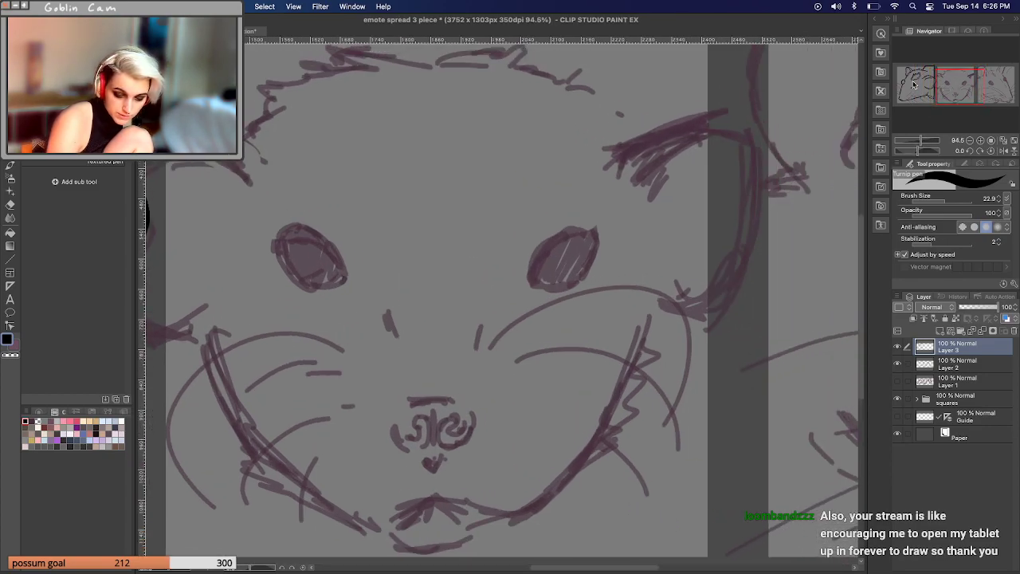
{"action": "mouse_move", "coordinate": [610, 167]}
{"action": "left_mouse_down"}
{"action": "mouse_move", "coordinate": [717, 101]}
{"action": "mouse_move", "coordinate": [742, 101]}
{"action": "left_mouse_up"}
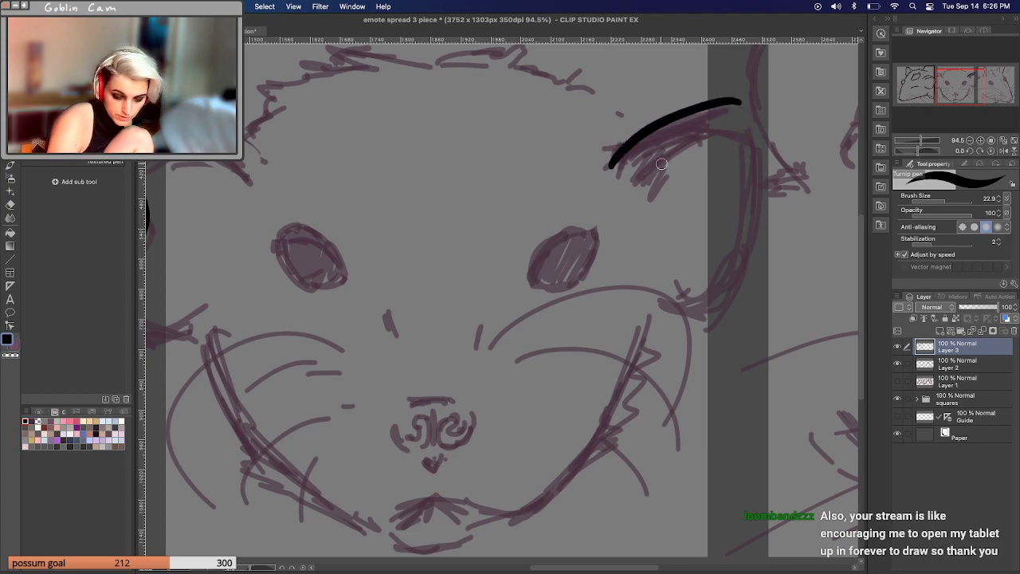
{"action": "left_click_drag", "start_coordinate": [648, 201], "coordinate": [698, 136]}
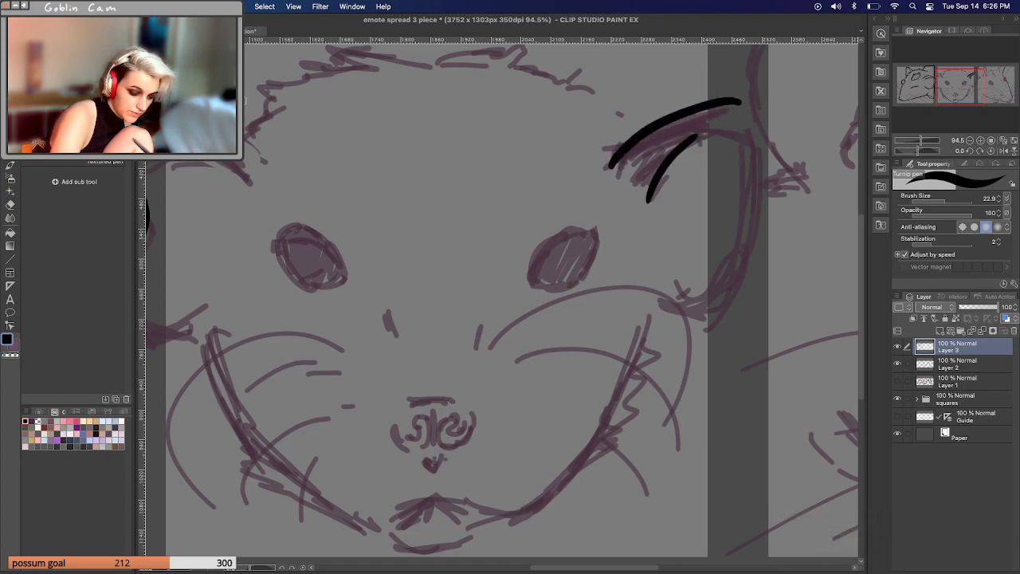
{"action": "mouse_move", "coordinate": [265, 163]}
{"action": "left_mouse_down"}
{"action": "mouse_move", "coordinate": [229, 165]}
{"action": "mouse_move", "coordinate": [240, 188]}
{"action": "left_mouse_up"}
{"action": "key", "text": "super+z"}
{"action": "key", "text": "super+z"}
{"action": "key", "text": "super+z"}
{"action": "key", "text": "super+z"}
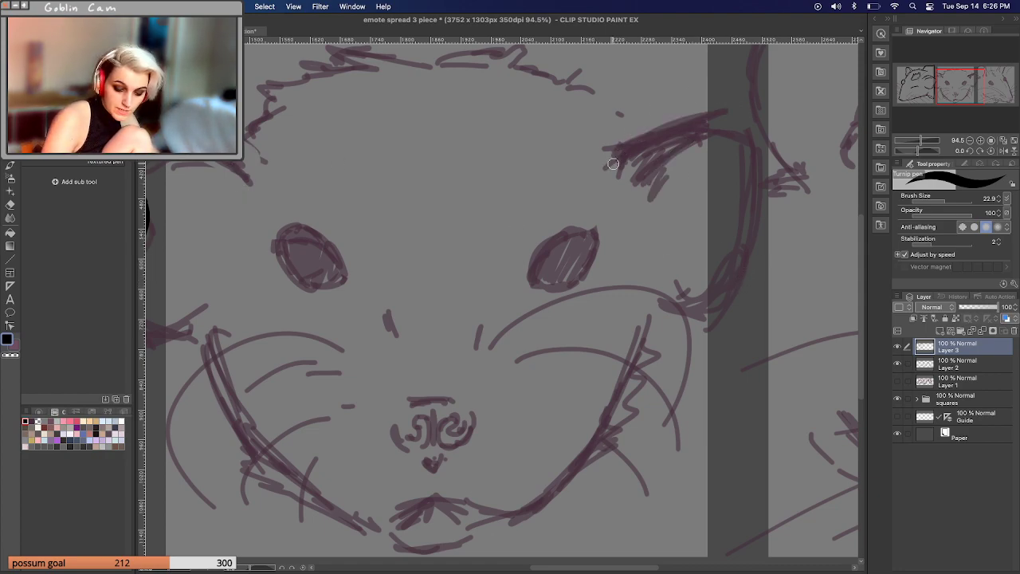
Ink the slanted upper edge and inner fold line of both ears on the second head.
{"action": "mouse_move", "coordinate": [612, 166]}
{"action": "left_mouse_down"}
{"action": "mouse_move", "coordinate": [683, 110]}
{"action": "mouse_move", "coordinate": [723, 98]}
{"action": "left_mouse_up"}
{"action": "left_click_drag", "start_coordinate": [640, 196], "coordinate": [699, 126]}
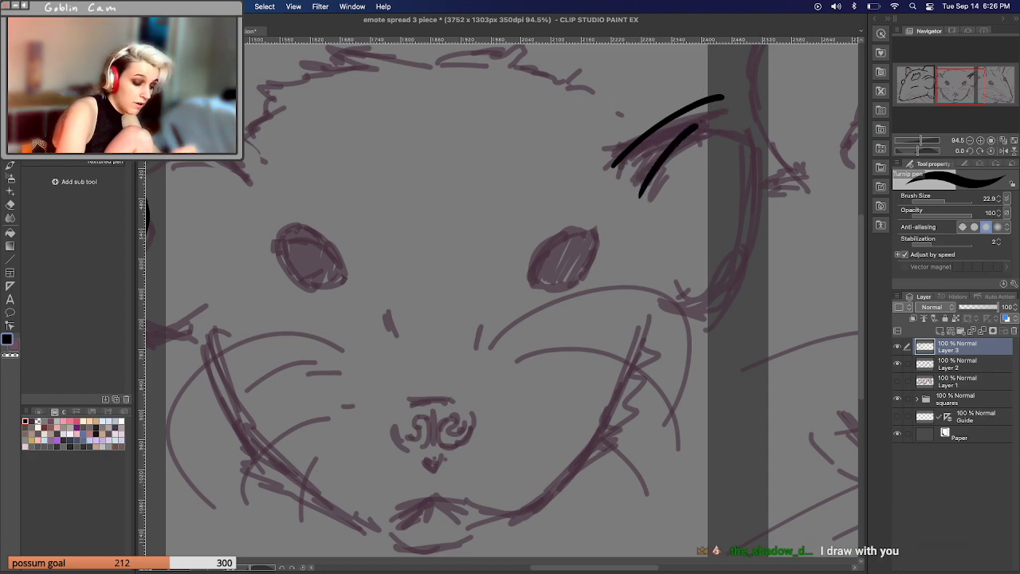
{"action": "mouse_move", "coordinate": [244, 144]}
{"action": "left_mouse_down"}
{"action": "mouse_move", "coordinate": [275, 174]}
{"action": "mouse_move", "coordinate": [224, 163]}
{"action": "left_mouse_up"}
{"action": "key", "text": "super+z"}
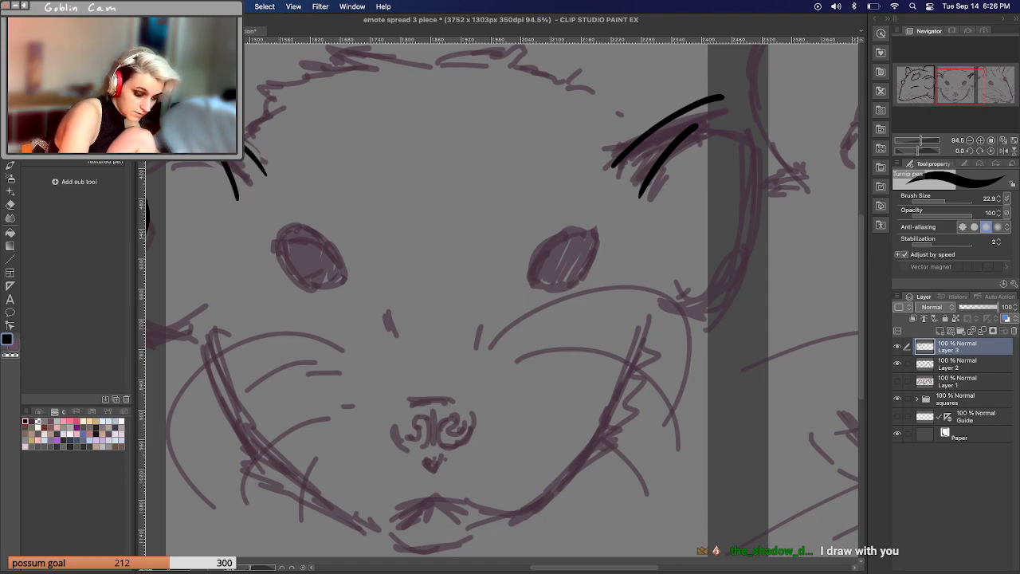
Ink the second head's furry crown with a central tuft, running down to the ear on each side.
{"action": "left_click_drag", "start_coordinate": [956, 74], "coordinate": [953, 78]}
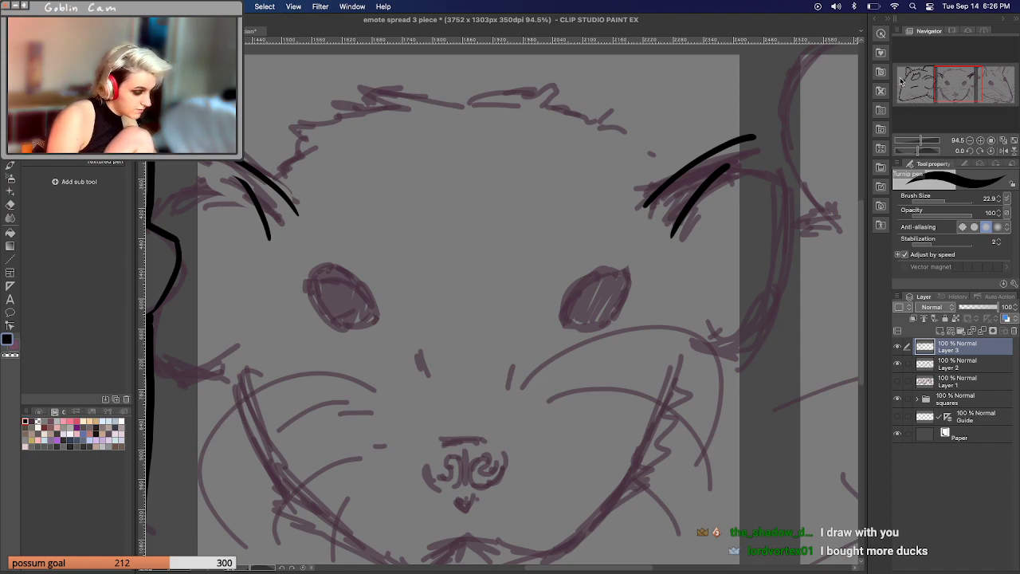
{"action": "left_click_drag", "start_coordinate": [950, 83], "coordinate": [950, 83]}
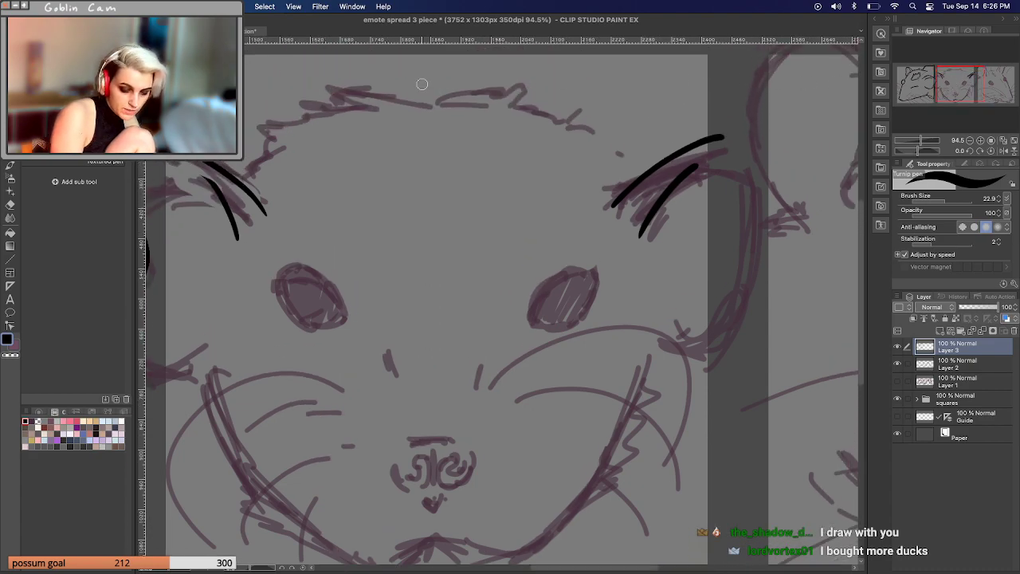
{"action": "mouse_move", "coordinate": [423, 101]}
{"action": "left_mouse_down"}
{"action": "mouse_move", "coordinate": [468, 77]}
{"action": "mouse_move", "coordinate": [480, 102]}
{"action": "mouse_move", "coordinate": [530, 84]}
{"action": "mouse_move", "coordinate": [526, 101]}
{"action": "mouse_move", "coordinate": [612, 134]}
{"action": "left_mouse_up"}
{"action": "key", "text": "cmd+z"}
{"action": "mouse_move", "coordinate": [533, 99]}
{"action": "left_mouse_down"}
{"action": "mouse_move", "coordinate": [614, 129]}
{"action": "mouse_move", "coordinate": [602, 141]}
{"action": "mouse_move", "coordinate": [645, 171]}
{"action": "left_mouse_up"}
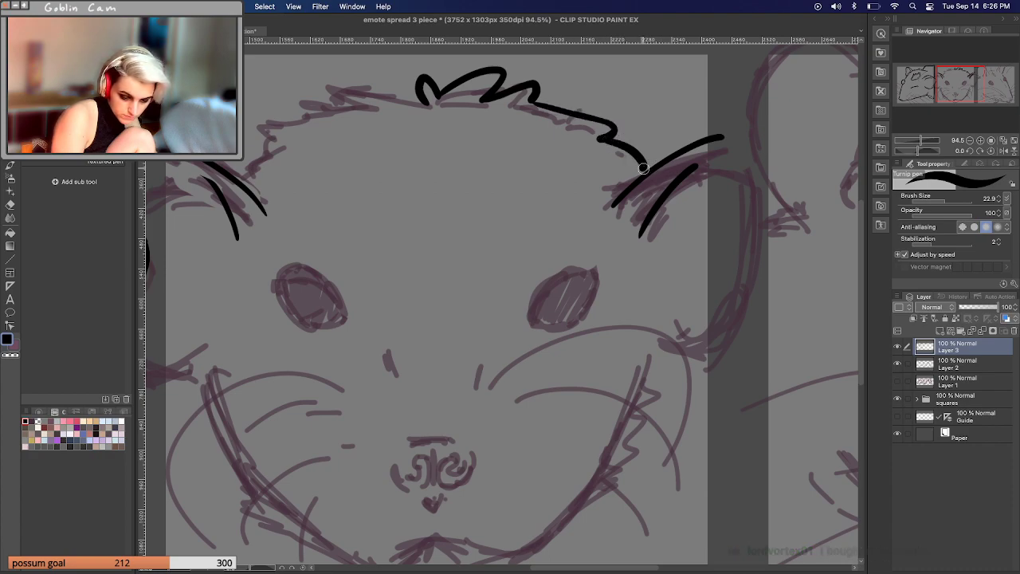
{"action": "mouse_move", "coordinate": [429, 101]}
{"action": "left_mouse_down"}
{"action": "mouse_move", "coordinate": [313, 99]}
{"action": "mouse_move", "coordinate": [326, 105]}
{"action": "mouse_move", "coordinate": [283, 117]}
{"action": "mouse_move", "coordinate": [261, 142]}
{"action": "mouse_move", "coordinate": [252, 134]}
{"action": "mouse_move", "coordinate": [264, 143]}
{"action": "mouse_move", "coordinate": [233, 163]}
{"action": "left_mouse_up"}
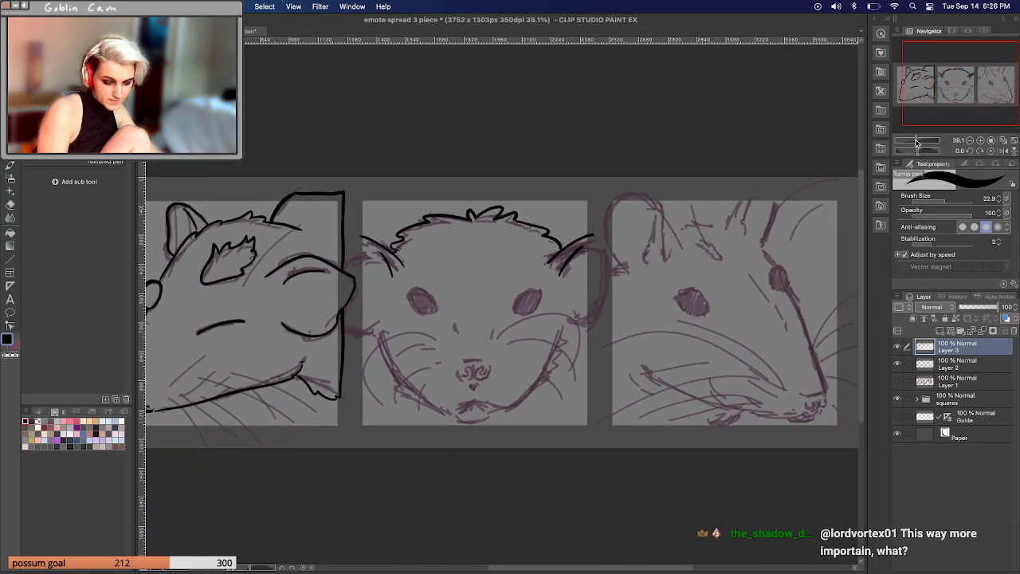
Ink the second head's left cheek with jagged fur, curving along the jaw up to the mouth's central peak.
{"action": "mouse_move", "coordinate": [921, 141]}
{"action": "left_mouse_down"}
{"action": "mouse_move", "coordinate": [910, 144]}
{"action": "mouse_move", "coordinate": [920, 144]}
{"action": "left_mouse_up"}
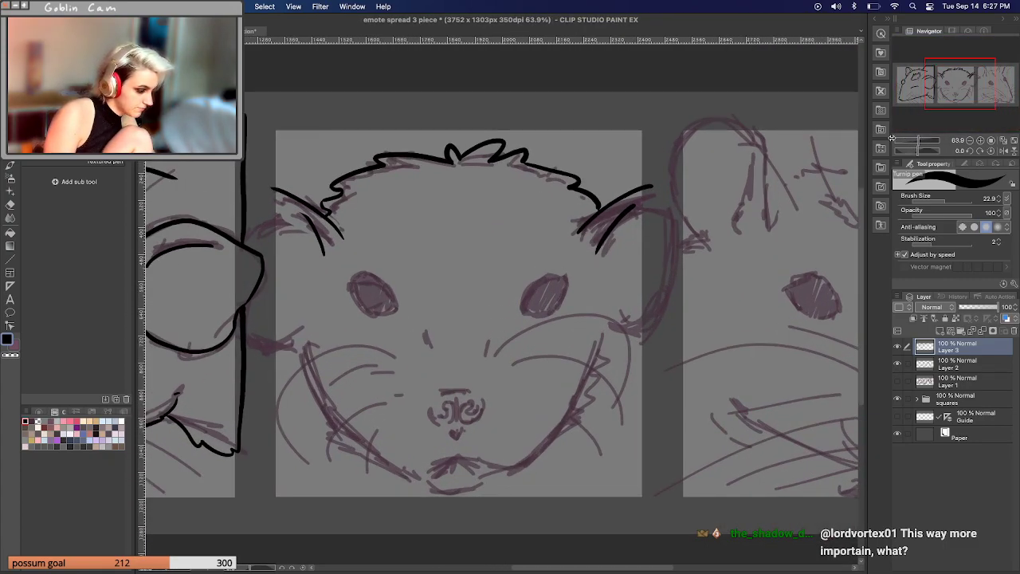
{"action": "left_click_drag", "start_coordinate": [956, 78], "coordinate": [956, 82]}
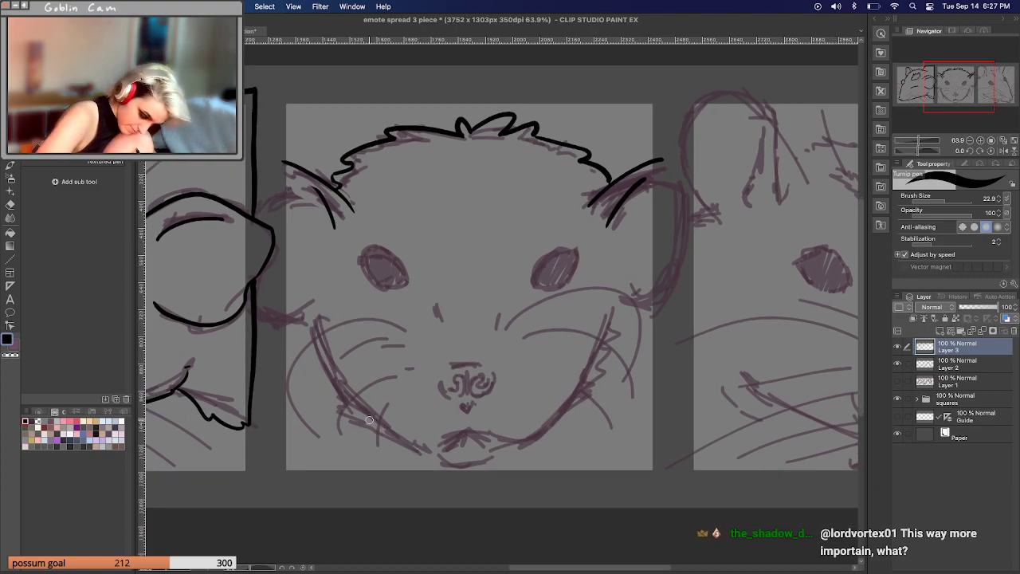
{"action": "mouse_move", "coordinate": [423, 453]}
{"action": "left_mouse_down"}
{"action": "mouse_move", "coordinate": [345, 410]}
{"action": "mouse_move", "coordinate": [354, 415]}
{"action": "mouse_move", "coordinate": [325, 375]}
{"action": "mouse_move", "coordinate": [308, 320]}
{"action": "left_mouse_up"}
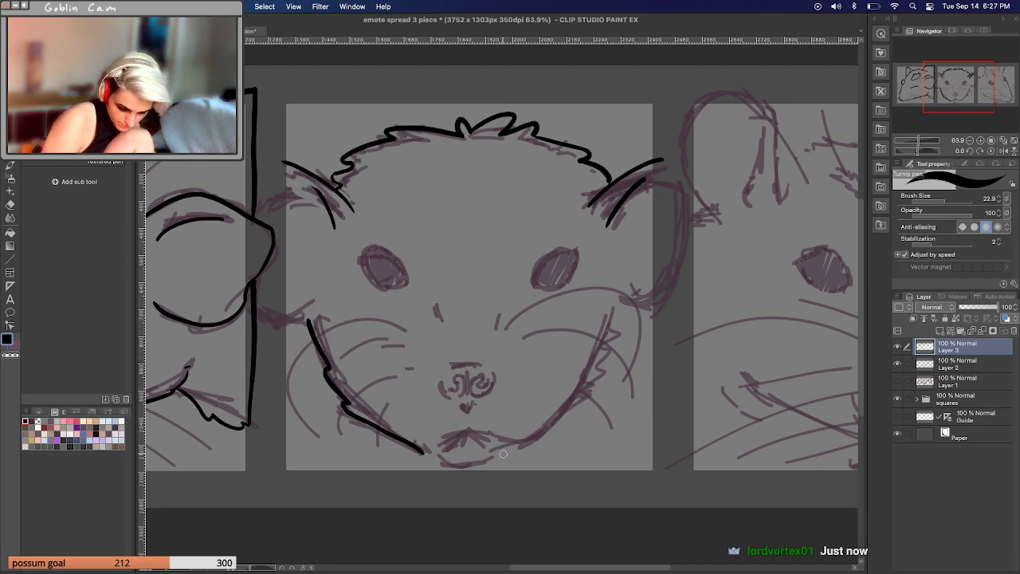
{"action": "mouse_move", "coordinate": [416, 447]}
{"action": "left_mouse_down"}
{"action": "mouse_move", "coordinate": [435, 453]}
{"action": "mouse_move", "coordinate": [469, 430]}
{"action": "left_mouse_up"}
{"action": "key", "text": "ctrl+z"}
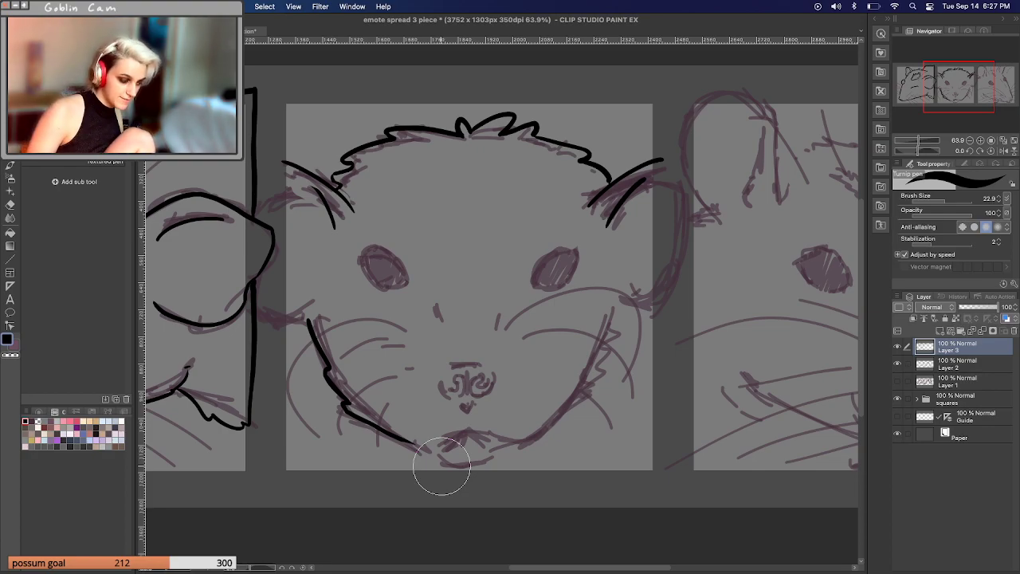
{"action": "left_click_drag", "start_coordinate": [401, 438], "coordinate": [463, 433]}
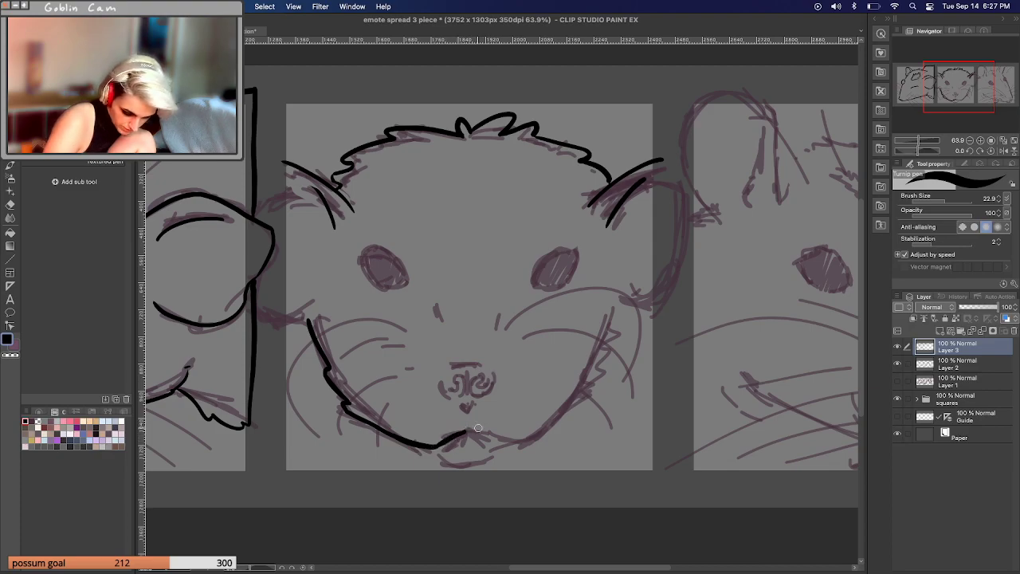
Ink the second head's right jaw and jagged cheek fur from the mouth's central peak up to the ear.
{"action": "mouse_move", "coordinate": [466, 431]}
{"action": "left_mouse_down"}
{"action": "mouse_move", "coordinate": [508, 447]}
{"action": "mouse_move", "coordinate": [585, 392]}
{"action": "left_mouse_up"}
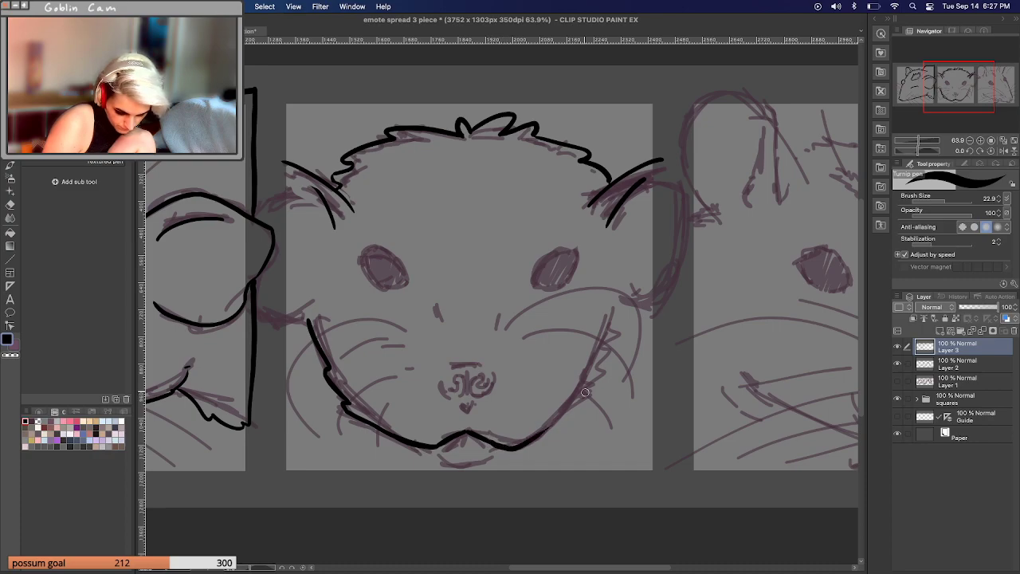
{"action": "mouse_move", "coordinate": [539, 433]}
{"action": "left_mouse_down"}
{"action": "mouse_move", "coordinate": [592, 387]}
{"action": "mouse_move", "coordinate": [622, 302]}
{"action": "mouse_move", "coordinate": [665, 297]}
{"action": "left_mouse_up"}
{"action": "key", "text": "super+z"}
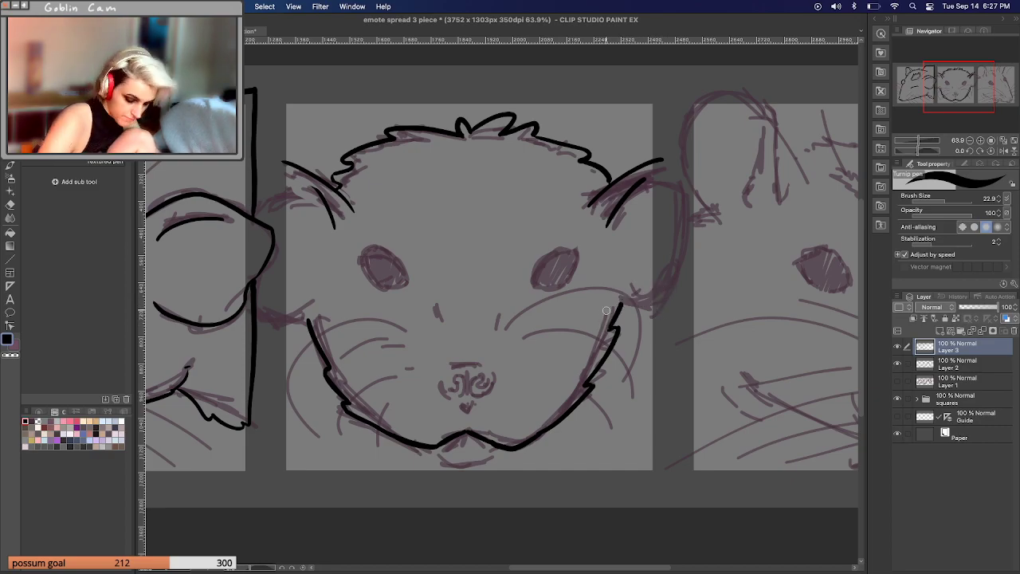
Ink the lower edges of the second head's ears and close both with near-straight outer lines beside the square's edges.
{"action": "left_click_drag", "start_coordinate": [612, 293], "coordinate": [652, 304]}
{"action": "key", "text": "super+z"}
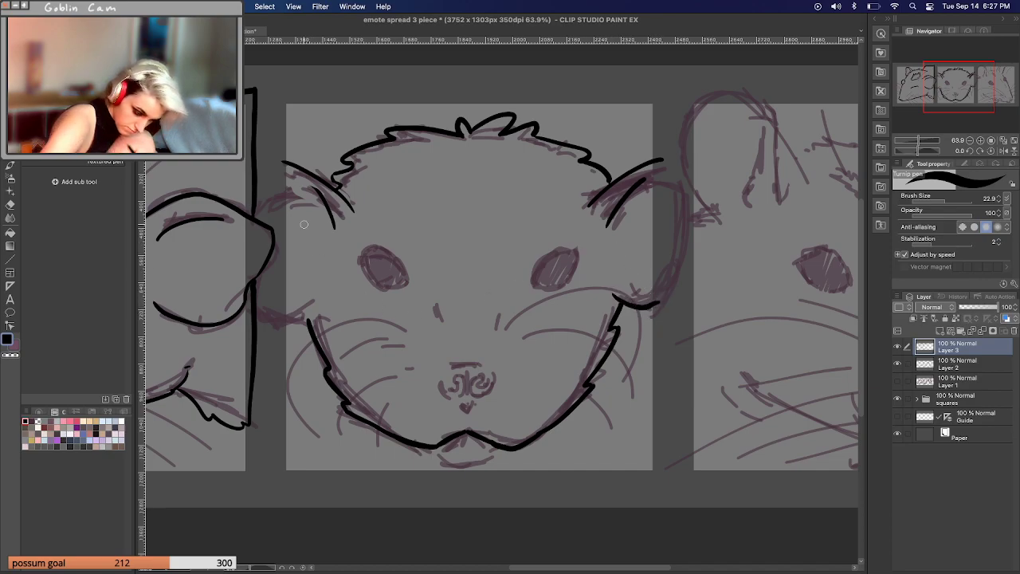
{"action": "left_click_drag", "start_coordinate": [317, 320], "coordinate": [267, 314]}
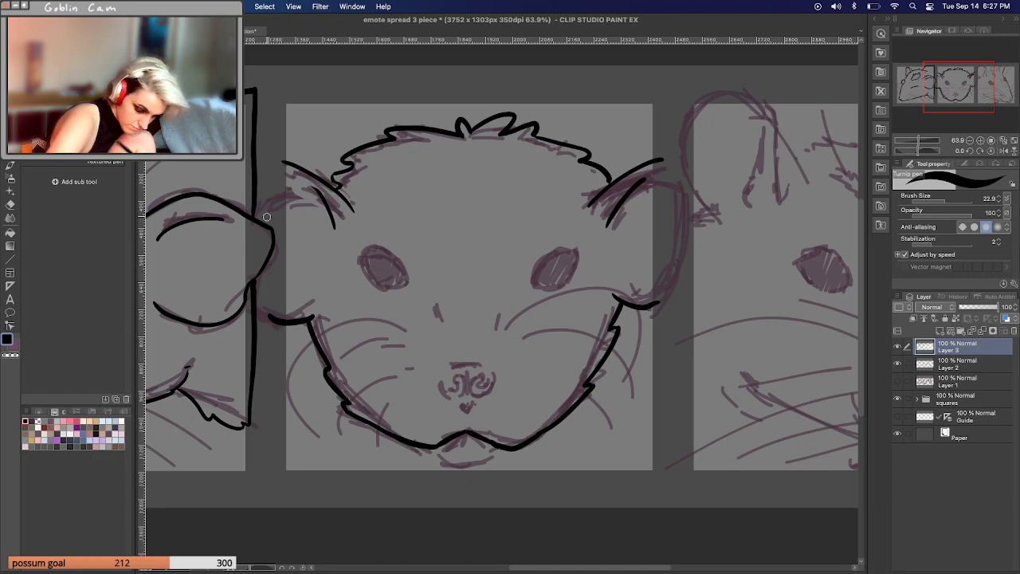
{"action": "left_click_drag", "start_coordinate": [665, 155], "coordinate": [660, 306]}
{"action": "left_click_drag", "start_coordinate": [281, 160], "coordinate": [270, 310]}
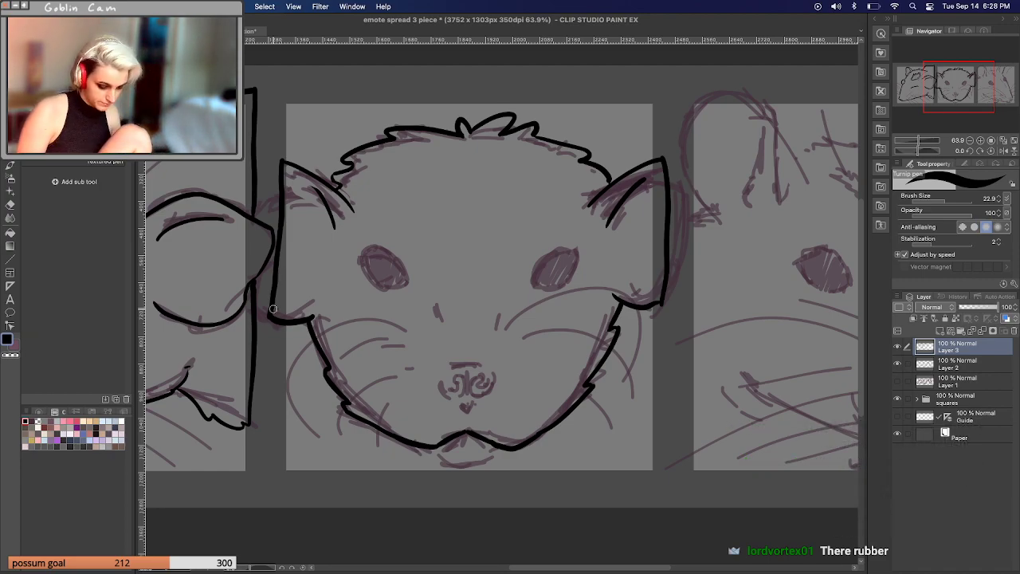
Ink a rounded lower lip beneath the central peak of the second head's mouth.
{"action": "mouse_move", "coordinate": [432, 447]}
{"action": "left_mouse_down"}
{"action": "mouse_move", "coordinate": [451, 462]}
{"action": "mouse_move", "coordinate": [502, 443]}
{"action": "mouse_move", "coordinate": [485, 460]}
{"action": "mouse_move", "coordinate": [449, 460]}
{"action": "mouse_move", "coordinate": [488, 459]}
{"action": "mouse_move", "coordinate": [498, 454]}
{"action": "mouse_move", "coordinate": [459, 464]}
{"action": "mouse_move", "coordinate": [499, 448]}
{"action": "mouse_move", "coordinate": [438, 454]}
{"action": "mouse_move", "coordinate": [499, 448]}
{"action": "left_mouse_up"}
{"action": "key", "text": "ctrl+z"}
{"action": "key", "text": "ctrl+z"}
{"action": "key", "text": "ctrl+z"}
{"action": "key", "text": "ctrl+z"}
{"action": "key", "text": "ctrl+z"}
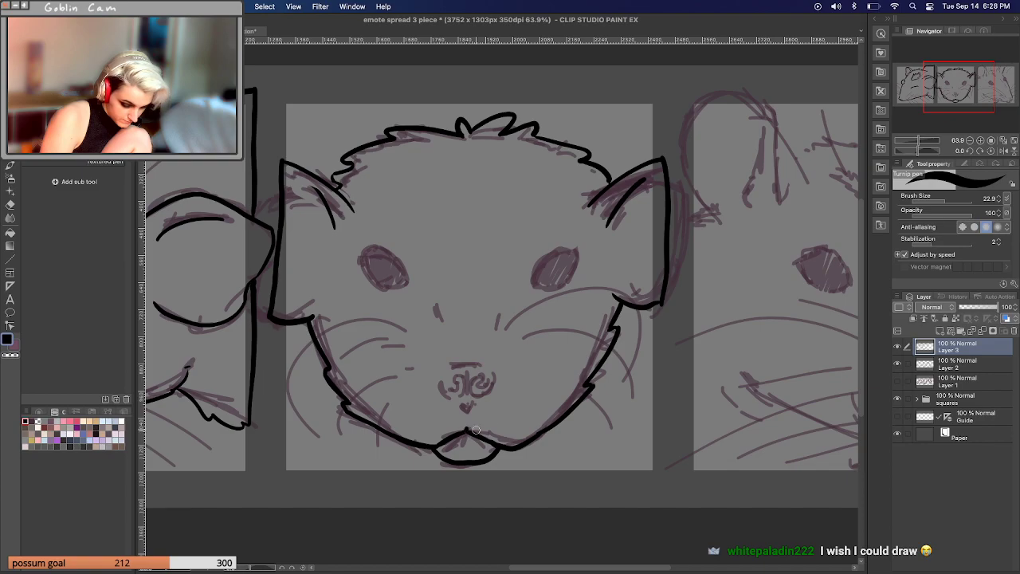
Try outlining the second head's right eye as a slanted oval, and undo the strokes.
{"action": "mouse_move", "coordinate": [534, 281]}
{"action": "left_mouse_down"}
{"action": "mouse_move", "coordinate": [577, 250]}
{"action": "mouse_move", "coordinate": [559, 285]}
{"action": "mouse_move", "coordinate": [535, 283]}
{"action": "left_mouse_up"}
{"action": "key", "text": "ctrl+z"}
{"action": "left_click_drag", "start_coordinate": [574, 250], "coordinate": [568, 279]}
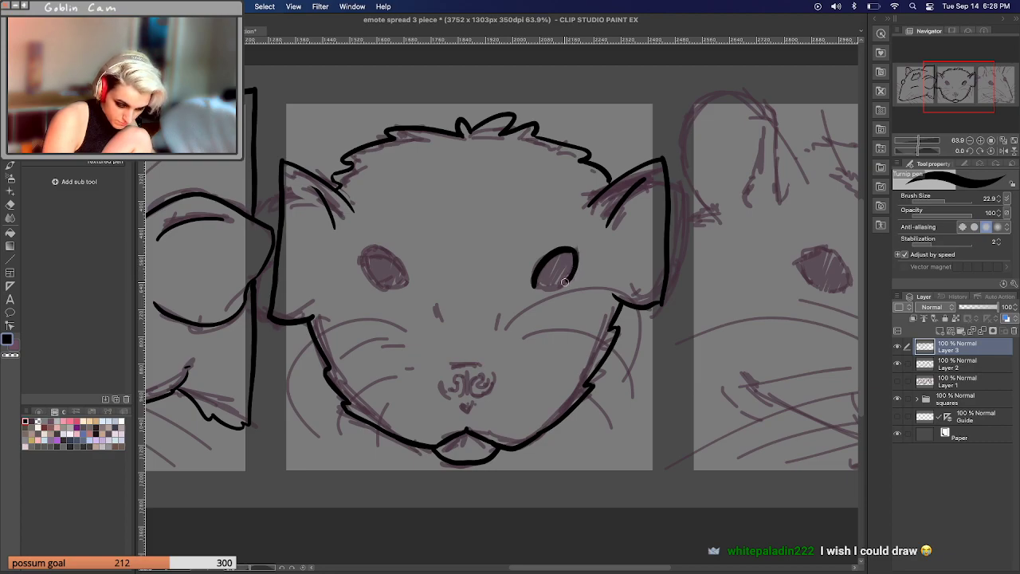
{"action": "key", "text": "ctrl+z"}
{"action": "key", "text": "ctrl+z"}
{"action": "key", "text": "ctrl+z"}
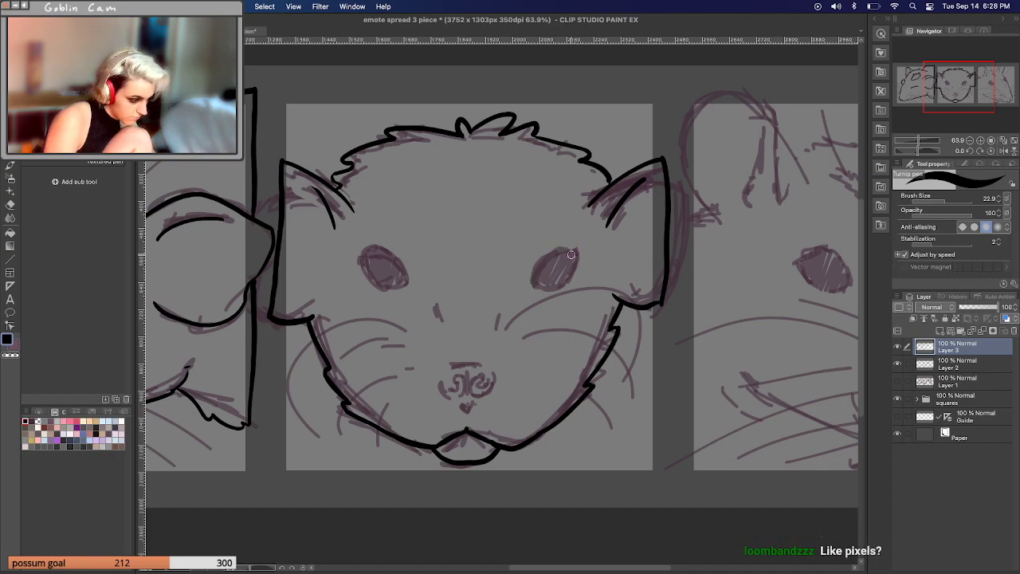
Try the upper curve of the second head's right eye repeatedly from the outer corner inward, undoing each attempt.
{"action": "left_click_drag", "start_coordinate": [576, 252], "coordinate": [534, 285]}
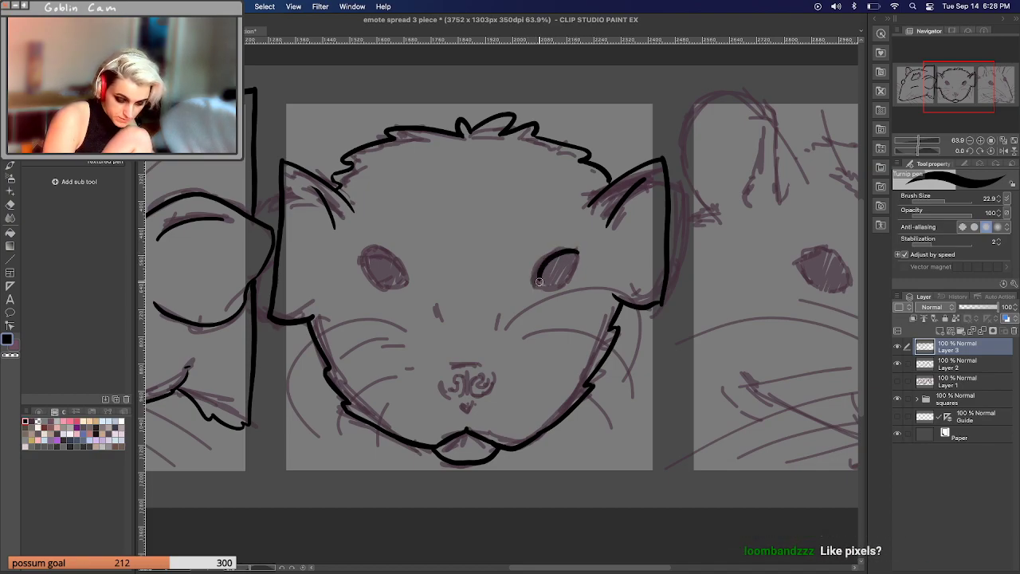
{"action": "key", "text": "ctrl+z"}
{"action": "left_click_drag", "start_coordinate": [576, 252], "coordinate": [532, 289]}
{"action": "key", "text": "ctrl+z"}
{"action": "left_click_drag", "start_coordinate": [577, 251], "coordinate": [536, 286]}
{"action": "key", "text": "ctrl+z"}
{"action": "left_click_drag", "start_coordinate": [577, 251], "coordinate": [534, 285]}
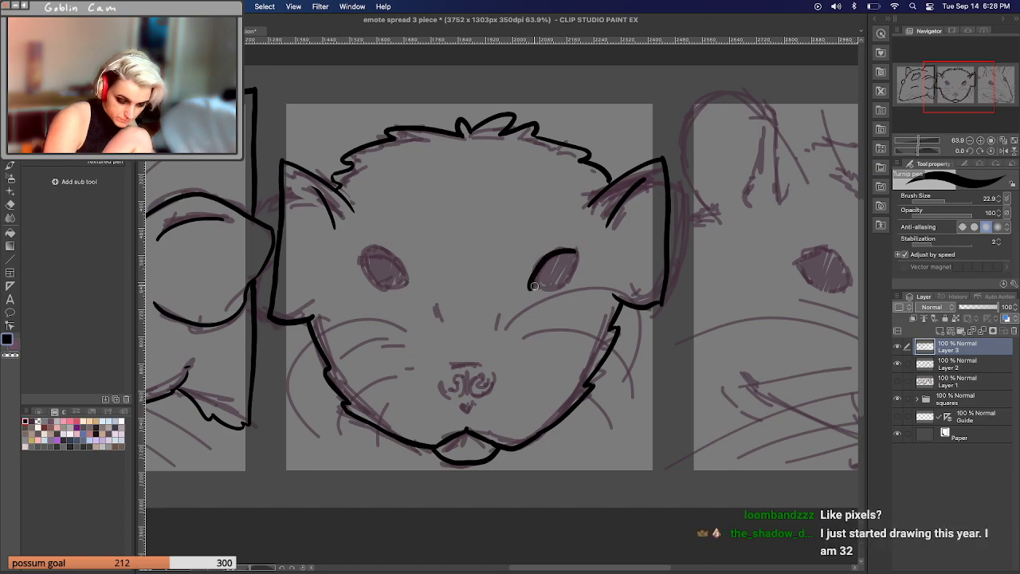
{"action": "key", "text": "ctrl+z"}
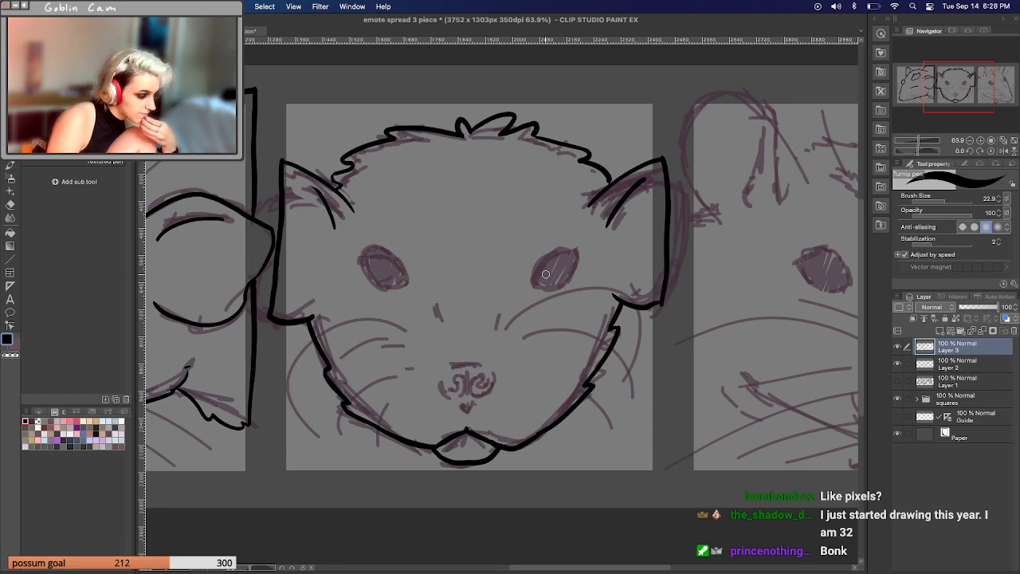
Try a full pointed almond outline for the second head's right eye, and undo it.
{"action": "left_click_drag", "start_coordinate": [576, 251], "coordinate": [534, 279]}
{"action": "key", "text": "ctrl+z"}
{"action": "left_click_drag", "start_coordinate": [532, 283], "coordinate": [573, 252]}
{"action": "mouse_move", "coordinate": [529, 283]}
{"action": "left_mouse_down"}
{"action": "mouse_move", "coordinate": [576, 250]}
{"action": "mouse_move", "coordinate": [565, 282]}
{"action": "mouse_move", "coordinate": [533, 284]}
{"action": "left_mouse_up"}
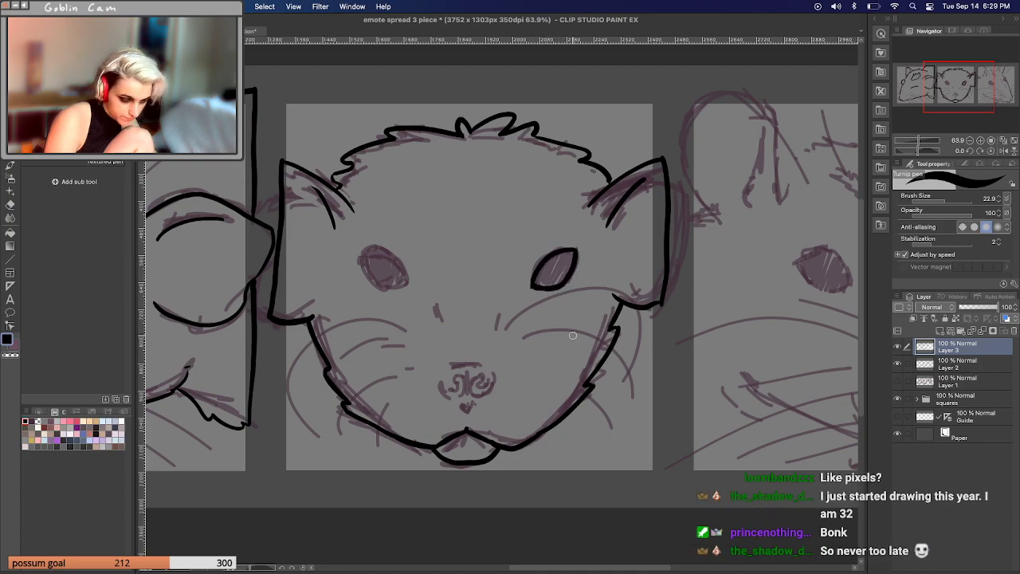
{"action": "key", "text": "ctrl+z"}
{"action": "key", "text": "ctrl+z"}
Retry the right eye's upper curve, mostly from the inner corner outward, and undo every stroke.
{"action": "left_click_drag", "start_coordinate": [535, 276], "coordinate": [579, 252]}
{"action": "key", "text": "ctrl+z"}
{"action": "left_click_drag", "start_coordinate": [533, 285], "coordinate": [579, 253]}
{"action": "key", "text": "ctrl+z"}
{"action": "left_click_drag", "start_coordinate": [532, 285], "coordinate": [579, 255]}
{"action": "key", "text": "ctrl+z"}
{"action": "mouse_move", "coordinate": [532, 285]}
{"action": "left_mouse_down"}
{"action": "mouse_move", "coordinate": [574, 251]}
{"action": "mouse_move", "coordinate": [532, 284]}
{"action": "left_mouse_up"}
{"action": "key", "text": "ctrl+z"}
{"action": "key", "text": "ctrl+z"}
{"action": "left_click_drag", "start_coordinate": [579, 252], "coordinate": [536, 279]}
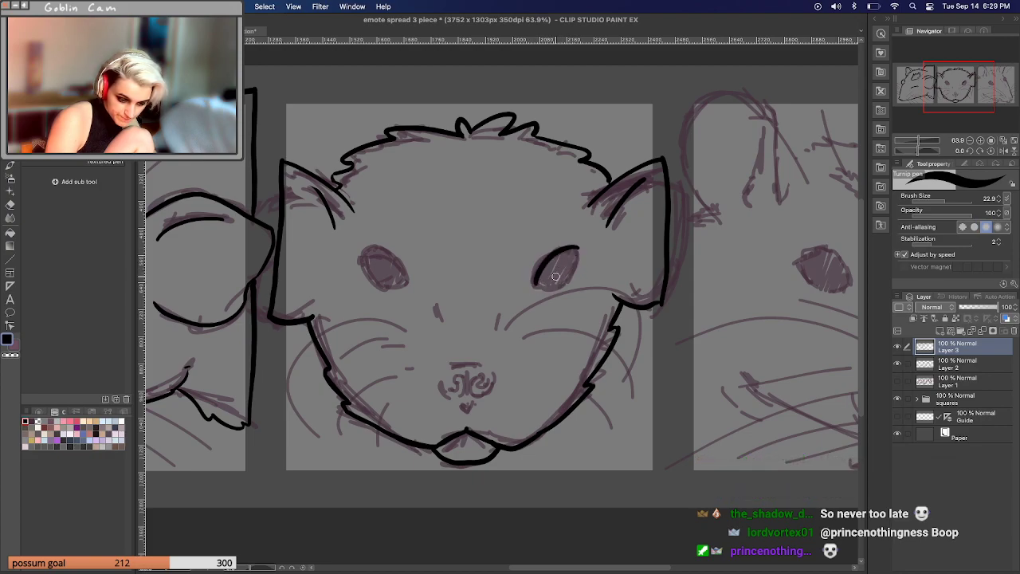
{"action": "key", "text": "ctrl+z"}
Ink the second head's left eye as a slanted almond outline over the sketched eye.
{"action": "left_click_drag", "start_coordinate": [367, 248], "coordinate": [411, 280]}
{"action": "key", "text": "ctrl+z"}
{"action": "left_click_drag", "start_coordinate": [366, 249], "coordinate": [411, 282]}
{"action": "key", "text": "ctrl+z"}
{"action": "left_click_drag", "start_coordinate": [363, 254], "coordinate": [412, 283]}
{"action": "mouse_move", "coordinate": [362, 257]}
{"action": "left_mouse_down"}
{"action": "mouse_move", "coordinate": [395, 289]}
{"action": "mouse_move", "coordinate": [406, 286]}
{"action": "mouse_move", "coordinate": [388, 290]}
{"action": "mouse_move", "coordinate": [363, 258]}
{"action": "left_mouse_up"}
{"action": "key", "text": "ctrl+z"}
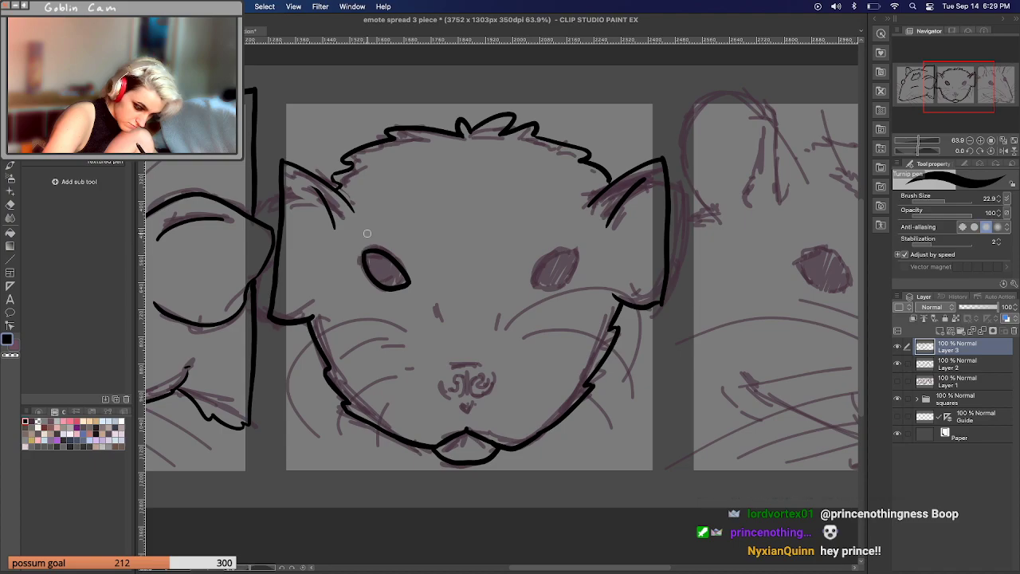
Try upper-curve strokes for the right eye to match the inked left eye, and undo them.
{"action": "mouse_move", "coordinate": [538, 271]}
{"action": "left_mouse_down"}
{"action": "mouse_move", "coordinate": [533, 288]}
{"action": "mouse_move", "coordinate": [575, 249]}
{"action": "left_mouse_up"}
{"action": "key", "text": "ctrl+z"}
{"action": "key", "text": "ctrl+z"}
{"action": "key", "text": "ctrl+z"}
{"action": "mouse_move", "coordinate": [533, 288]}
{"action": "left_mouse_down"}
{"action": "mouse_move", "coordinate": [542, 266]}
{"action": "mouse_move", "coordinate": [577, 252]}
{"action": "left_mouse_up"}
{"action": "key", "text": "ctrl+z"}
{"action": "left_click_drag", "start_coordinate": [533, 285], "coordinate": [578, 252]}
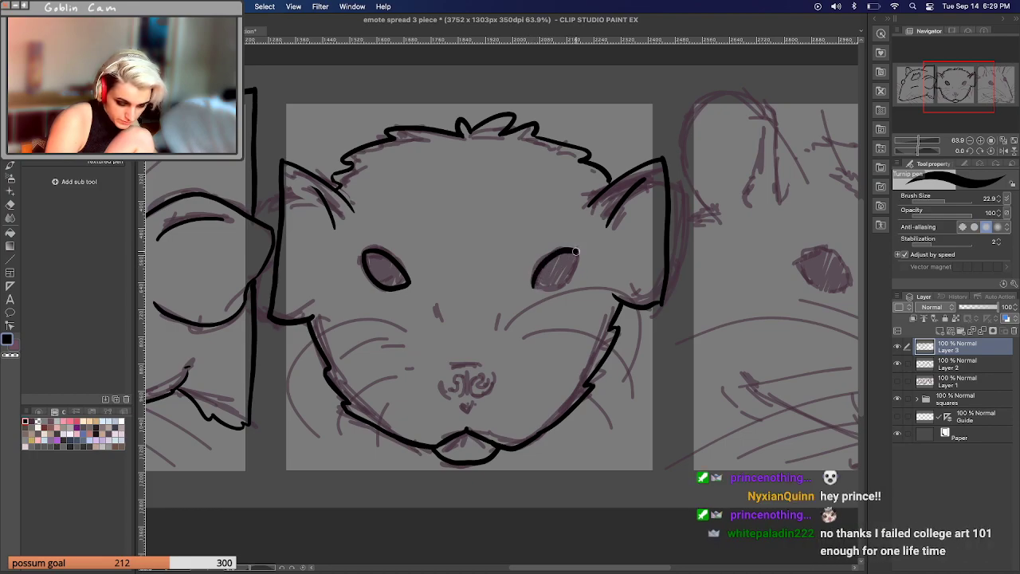
{"action": "key", "text": "ctrl+z"}
Ink the second head's right eye as a slanted almond outline mirroring the left eye.
{"action": "left_click_drag", "start_coordinate": [532, 287], "coordinate": [575, 255]}
{"action": "key", "text": "ctrl+z"}
{"action": "mouse_move", "coordinate": [534, 287]}
{"action": "left_mouse_down"}
{"action": "mouse_move", "coordinate": [575, 253]}
{"action": "mouse_move", "coordinate": [535, 285]}
{"action": "left_mouse_up"}
{"action": "key", "text": "ctrl+z"}
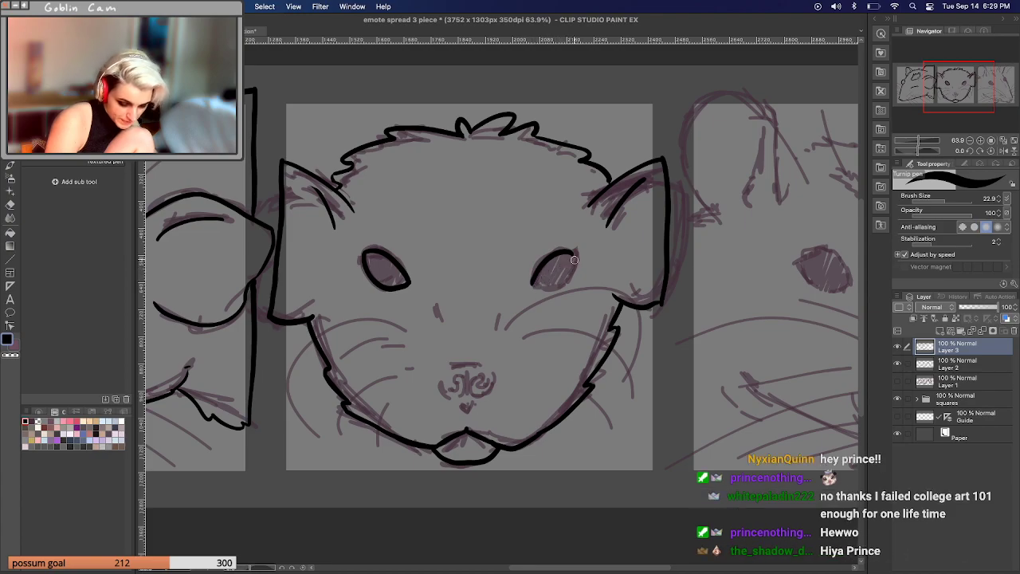
{"action": "mouse_move", "coordinate": [574, 252]}
{"action": "left_mouse_down"}
{"action": "mouse_move", "coordinate": [569, 278]}
{"action": "mouse_move", "coordinate": [532, 286]}
{"action": "mouse_move", "coordinate": [565, 285]}
{"action": "mouse_move", "coordinate": [565, 273]}
{"action": "mouse_move", "coordinate": [534, 284]}
{"action": "mouse_move", "coordinate": [561, 283]}
{"action": "mouse_move", "coordinate": [564, 274]}
{"action": "mouse_move", "coordinate": [534, 282]}
{"action": "mouse_move", "coordinate": [560, 287]}
{"action": "mouse_move", "coordinate": [566, 281]}
{"action": "mouse_move", "coordinate": [533, 284]}
{"action": "mouse_move", "coordinate": [556, 290]}
{"action": "mouse_move", "coordinate": [570, 277]}
{"action": "mouse_move", "coordinate": [558, 288]}
{"action": "left_mouse_up"}
{"action": "key", "text": "ctrl+z"}
{"action": "key", "text": "ctrl+z"}
{"action": "key", "text": "ctrl+z"}
{"action": "key", "text": "ctrl+z"}
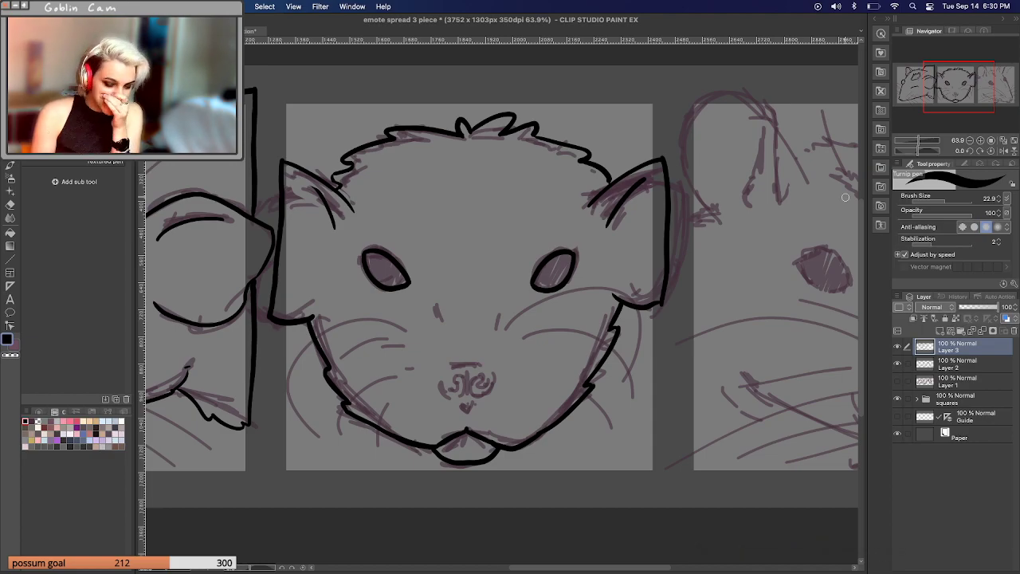
Ink the second head's two short muzzle lines, the vertical line dividing the nose, and the small heart-shaped mark beneath it.
{"action": "left_click_drag", "start_coordinate": [919, 141], "coordinate": [922, 141]}
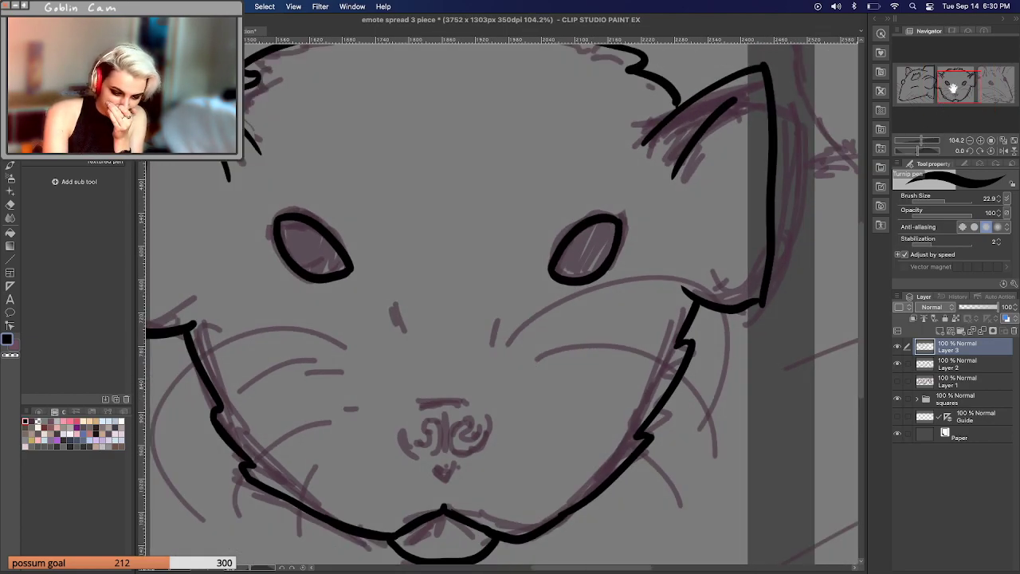
{"action": "left_click_drag", "start_coordinate": [952, 90], "coordinate": [951, 91]}
{"action": "left_click_drag", "start_coordinate": [459, 323], "coordinate": [502, 323]}
{"action": "left_click_drag", "start_coordinate": [463, 285], "coordinate": [504, 284]}
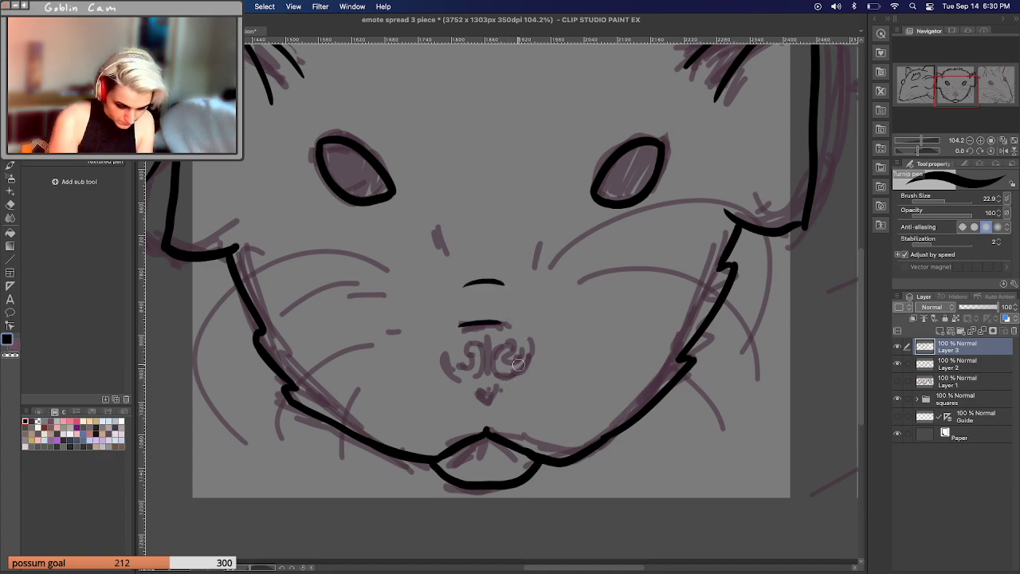
{"action": "mouse_move", "coordinate": [487, 340]}
{"action": "left_mouse_down"}
{"action": "mouse_move", "coordinate": [486, 401]}
{"action": "mouse_move", "coordinate": [491, 392]}
{"action": "left_mouse_up"}
Try inking large curled nostrils on both sides of the second head's nose line, and undo them.
{"action": "mouse_move", "coordinate": [510, 354]}
{"action": "left_mouse_down"}
{"action": "mouse_move", "coordinate": [523, 351]}
{"action": "mouse_move", "coordinate": [510, 365]}
{"action": "mouse_move", "coordinate": [498, 344]}
{"action": "mouse_move", "coordinate": [487, 371]}
{"action": "mouse_move", "coordinate": [510, 381]}
{"action": "mouse_move", "coordinate": [539, 353]}
{"action": "mouse_move", "coordinate": [524, 330]}
{"action": "left_mouse_up"}
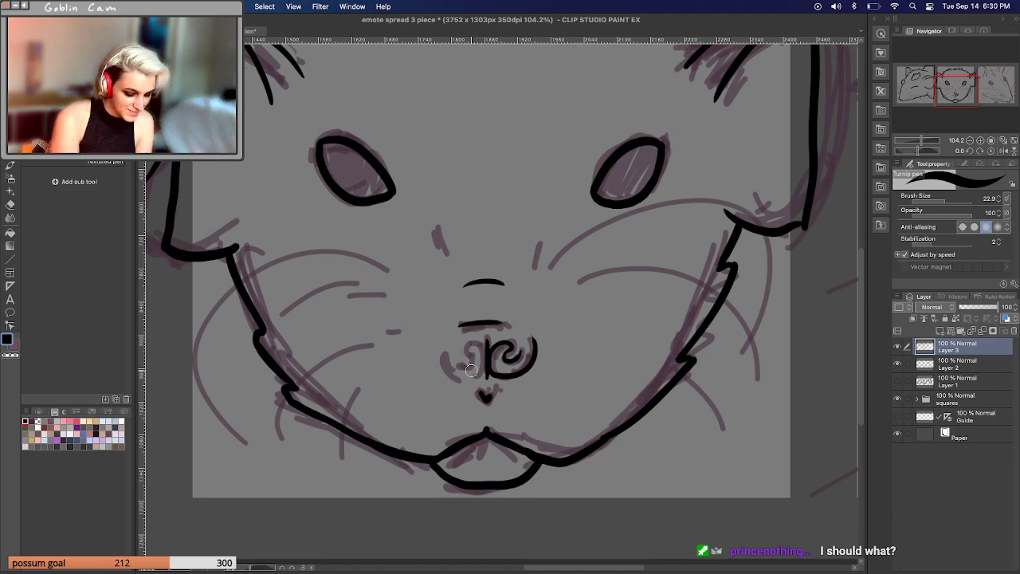
{"action": "mouse_move", "coordinate": [458, 362]}
{"action": "left_mouse_down"}
{"action": "mouse_move", "coordinate": [462, 370]}
{"action": "mouse_move", "coordinate": [469, 343]}
{"action": "mouse_move", "coordinate": [486, 344]}
{"action": "mouse_move", "coordinate": [477, 376]}
{"action": "mouse_move", "coordinate": [450, 381]}
{"action": "mouse_move", "coordinate": [444, 345]}
{"action": "left_mouse_up"}
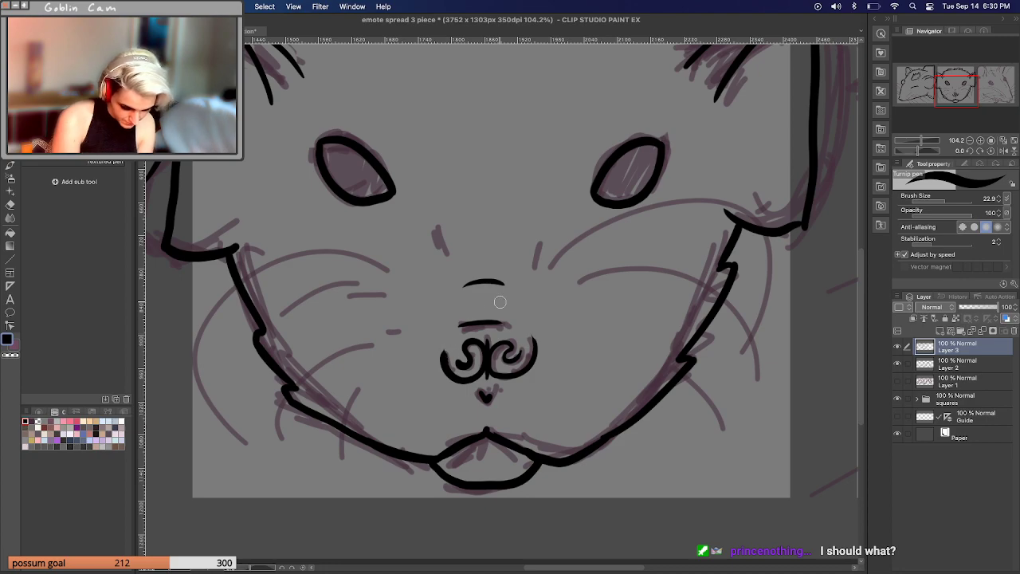
{"action": "key", "text": "super+z"}
{"action": "key", "text": "super+z"}
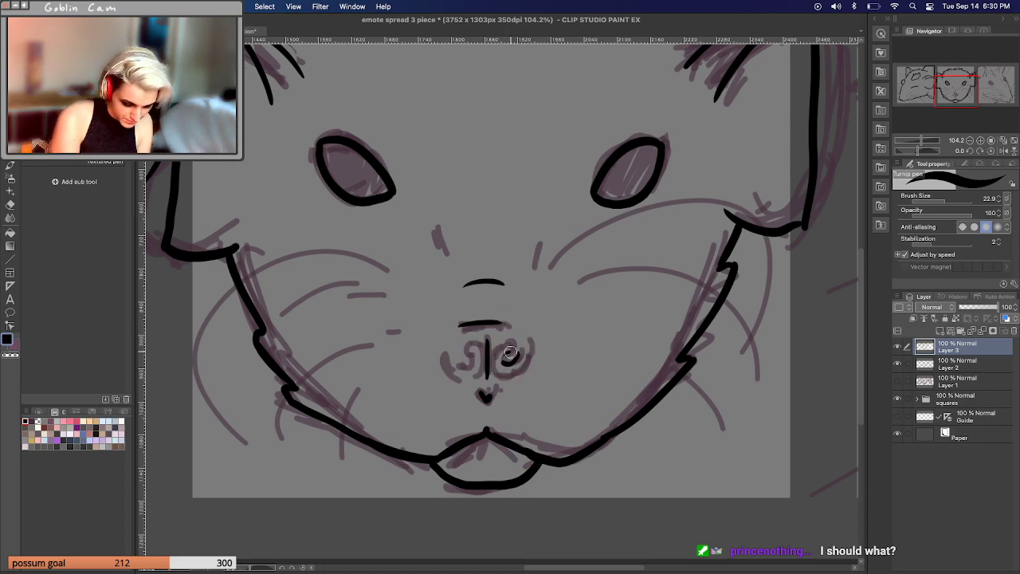
Retry the right nostril as a spiral beside the nose line, and undo each attempt while keeping the mark below the nose.
{"action": "mouse_move", "coordinate": [514, 364]}
{"action": "left_mouse_down"}
{"action": "mouse_move", "coordinate": [519, 351]}
{"action": "mouse_move", "coordinate": [509, 371]}
{"action": "mouse_move", "coordinate": [500, 358]}
{"action": "mouse_move", "coordinate": [513, 347]}
{"action": "mouse_move", "coordinate": [486, 365]}
{"action": "mouse_move", "coordinate": [496, 387]}
{"action": "mouse_move", "coordinate": [524, 371]}
{"action": "left_mouse_up"}
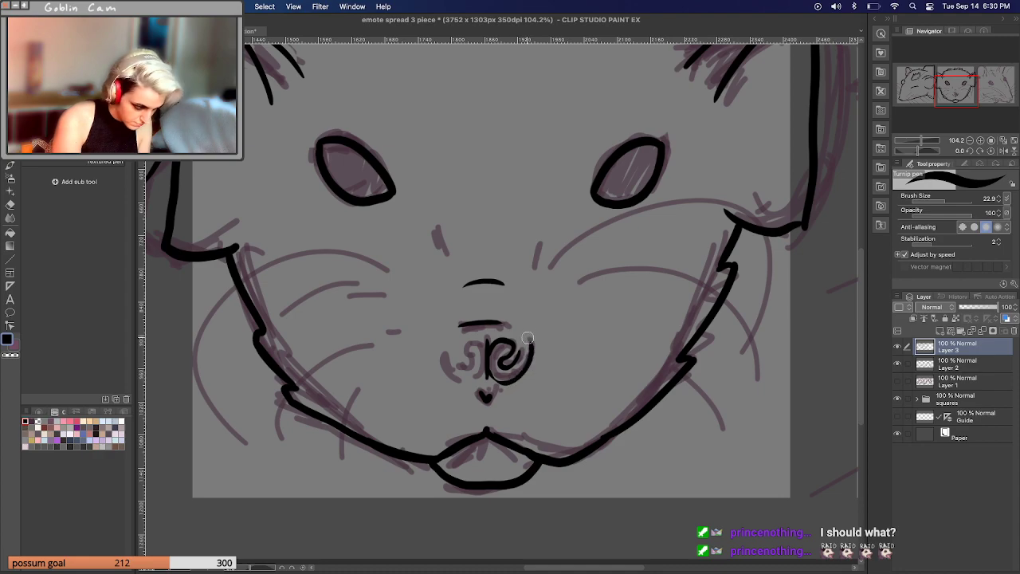
{"action": "key", "text": "ctrl+z"}
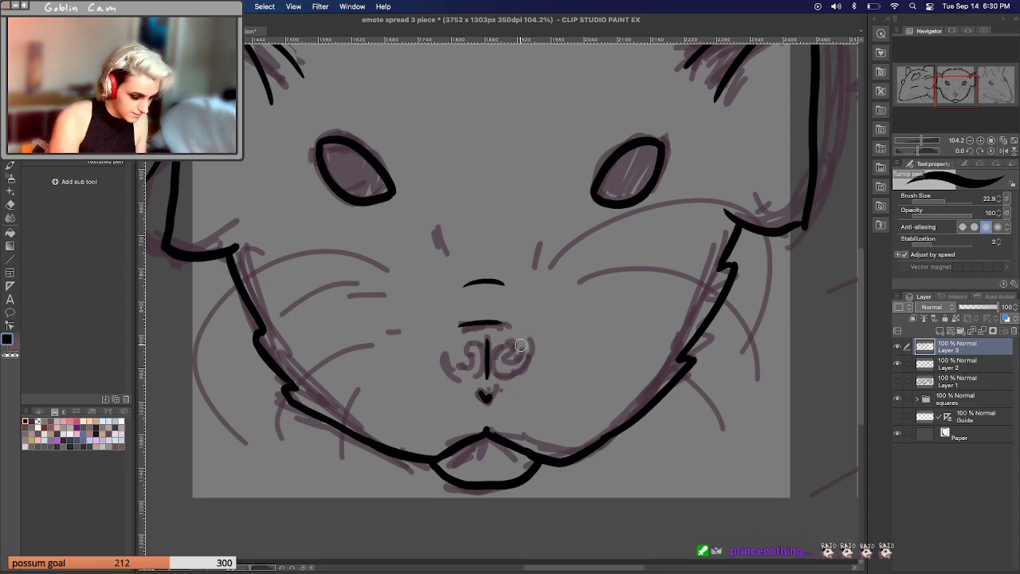
{"action": "mouse_move", "coordinate": [503, 360]}
{"action": "left_mouse_down"}
{"action": "mouse_move", "coordinate": [518, 351]}
{"action": "mouse_move", "coordinate": [507, 336]}
{"action": "mouse_move", "coordinate": [491, 351]}
{"action": "mouse_move", "coordinate": [495, 372]}
{"action": "mouse_move", "coordinate": [530, 372]}
{"action": "mouse_move", "coordinate": [528, 338]}
{"action": "left_mouse_up"}
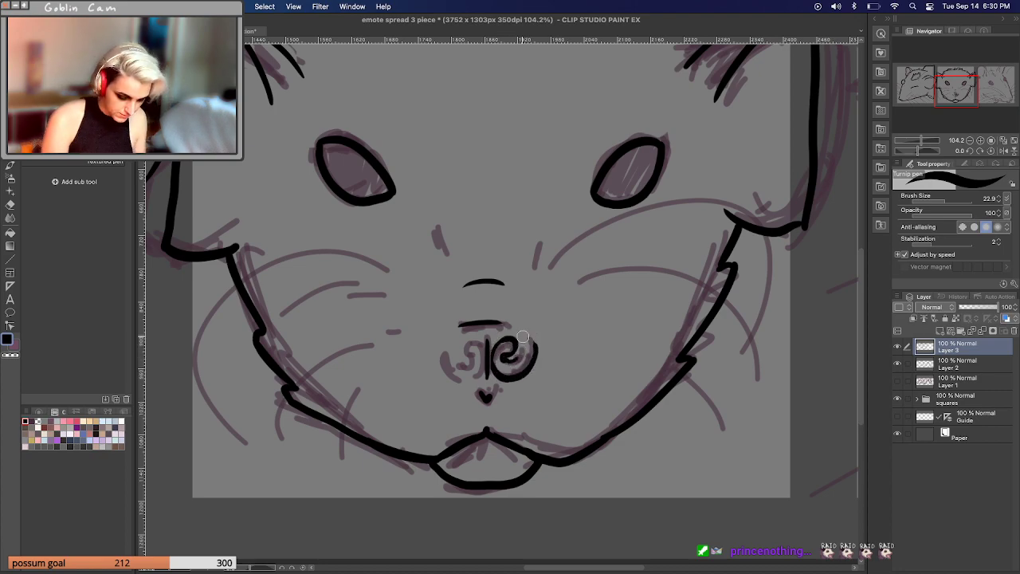
{"action": "key", "text": "super+z"}
{"action": "key", "text": "super+z"}
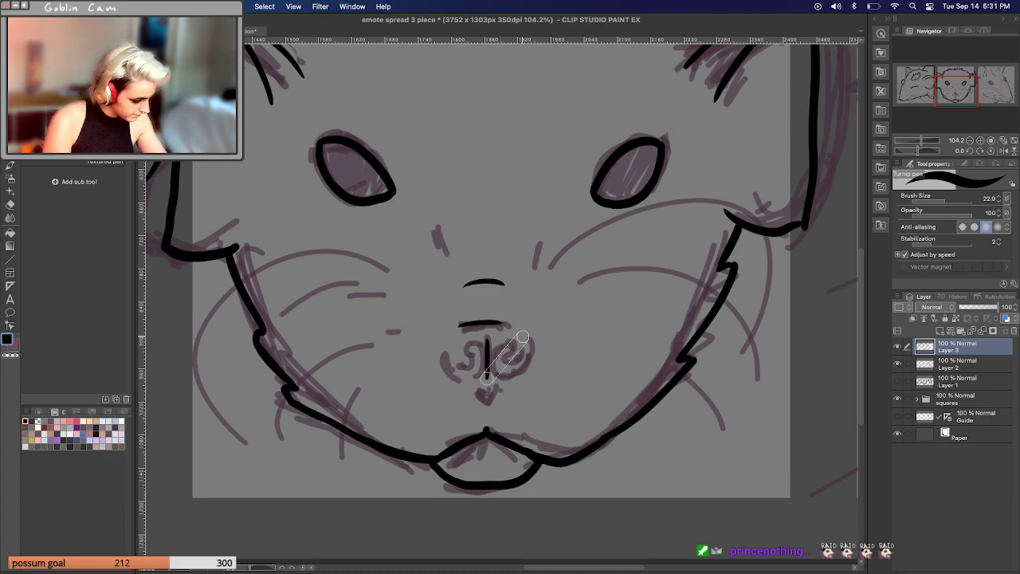
{"action": "key", "text": "super+y"}
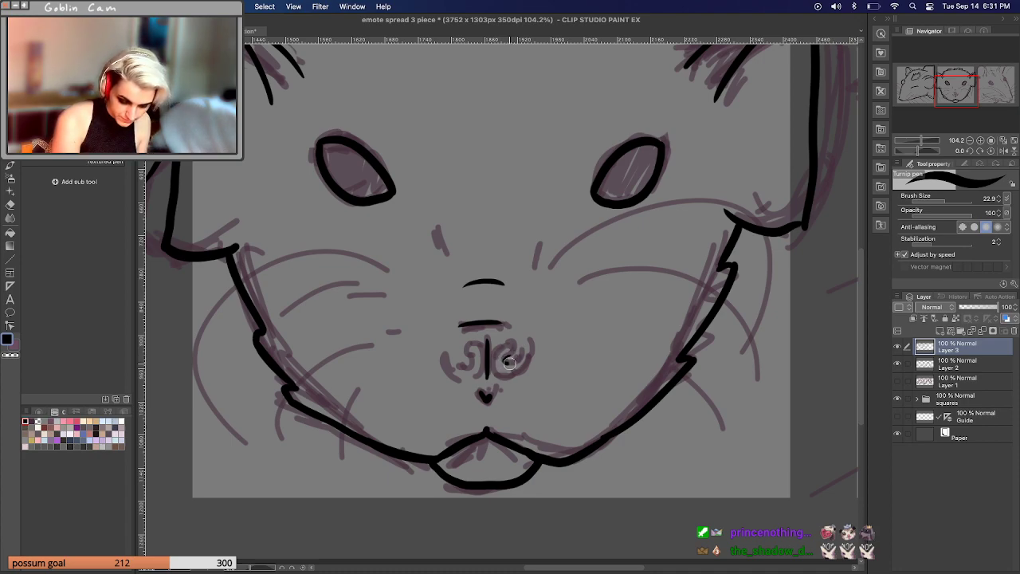
Try a mirrored pair of curled nostrils with outer curves, rework the left curl, and undo the whole nostril pair.
{"action": "mouse_move", "coordinate": [506, 360]}
{"action": "left_mouse_down"}
{"action": "mouse_move", "coordinate": [514, 357]}
{"action": "mouse_move", "coordinate": [507, 345]}
{"action": "mouse_move", "coordinate": [489, 357]}
{"action": "mouse_move", "coordinate": [487, 376]}
{"action": "mouse_move", "coordinate": [509, 381]}
{"action": "mouse_move", "coordinate": [526, 369]}
{"action": "mouse_move", "coordinate": [528, 345]}
{"action": "mouse_move", "coordinate": [478, 368]}
{"action": "mouse_move", "coordinate": [466, 351]}
{"action": "mouse_move", "coordinate": [481, 344]}
{"action": "mouse_move", "coordinate": [475, 381]}
{"action": "mouse_move", "coordinate": [452, 378]}
{"action": "mouse_move", "coordinate": [445, 358]}
{"action": "left_mouse_up"}
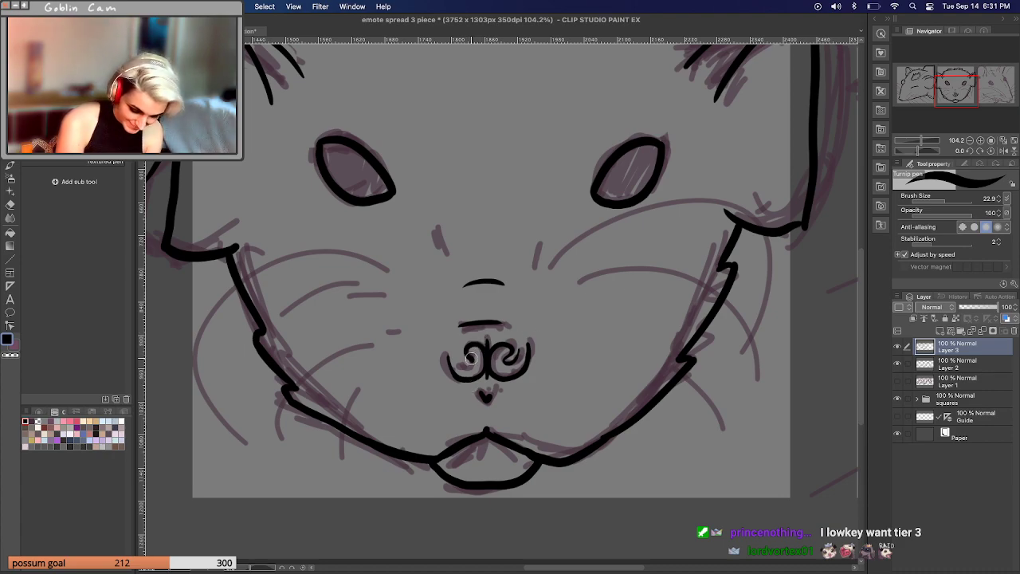
{"action": "left_click_drag", "start_coordinate": [474, 356], "coordinate": [456, 373]}
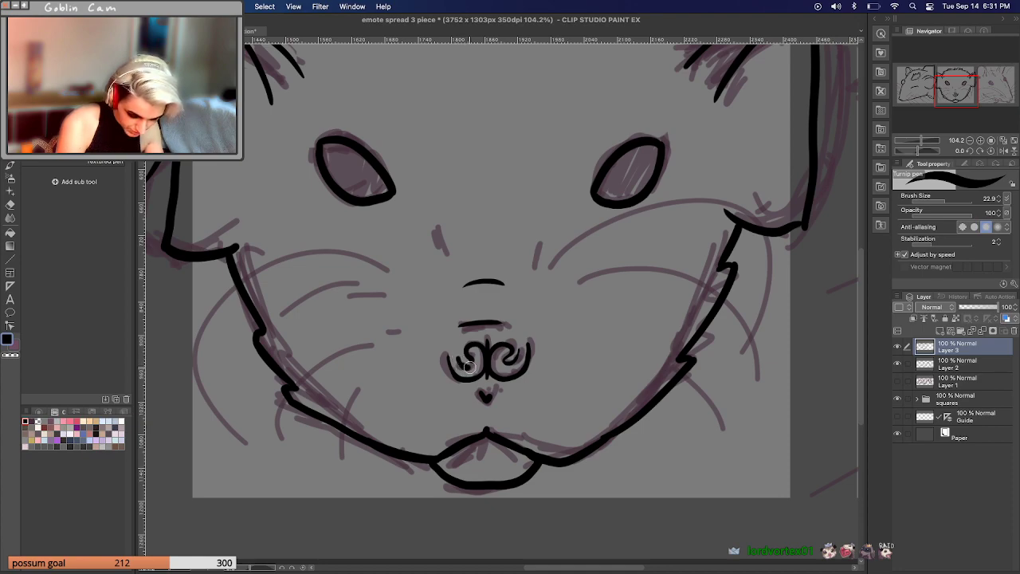
{"action": "key", "text": "ctrl+z"}
{"action": "left_click_drag", "start_coordinate": [473, 355], "coordinate": [456, 373]}
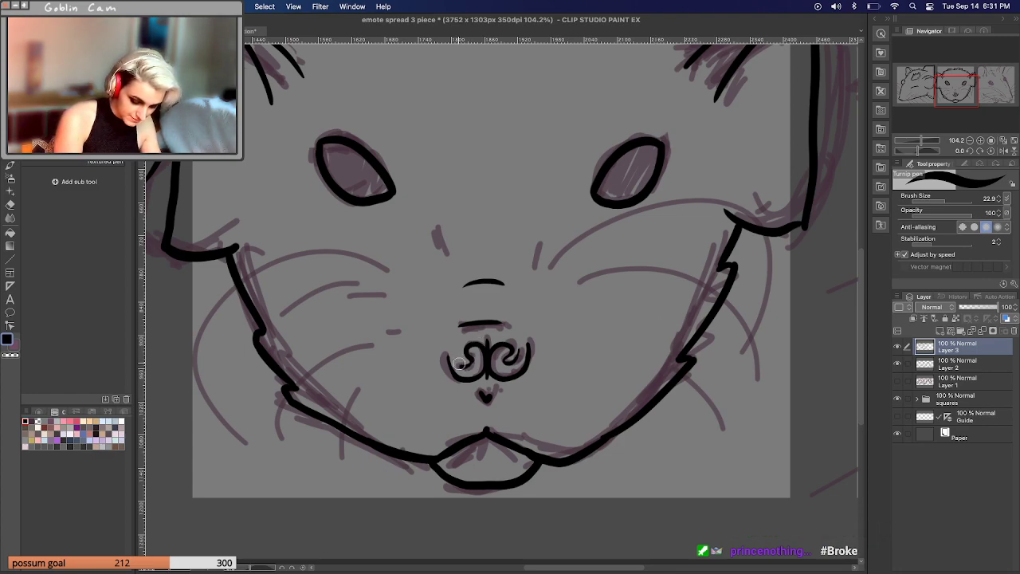
{"action": "mouse_move", "coordinate": [471, 363]}
{"action": "left_mouse_down"}
{"action": "mouse_move", "coordinate": [469, 372]}
{"action": "mouse_move", "coordinate": [455, 354]}
{"action": "left_mouse_up"}
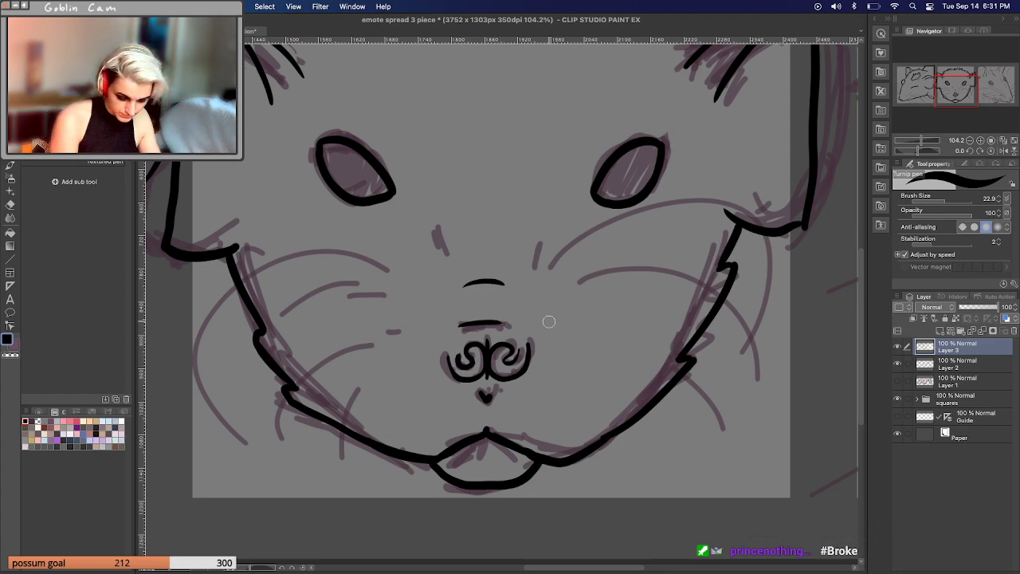
{"action": "mouse_move", "coordinate": [918, 144]}
{"action": "left_mouse_down"}
{"action": "mouse_move", "coordinate": [900, 144]}
{"action": "mouse_move", "coordinate": [915, 144]}
{"action": "left_mouse_up"}
{"action": "key", "text": "ctrl+z"}
{"action": "key", "text": "ctrl+z"}
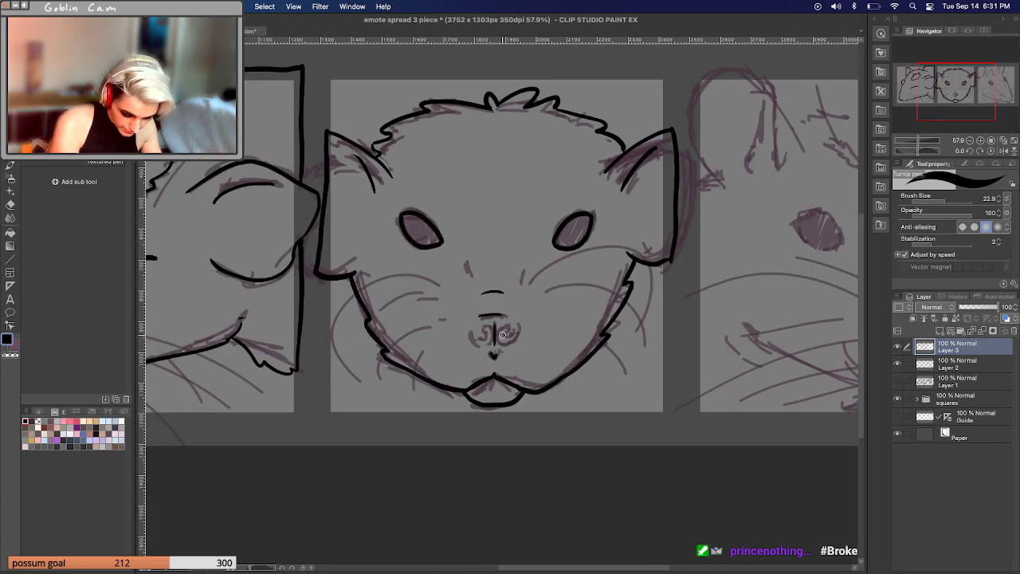
Ink two small curled nostrils flanking the nose line, and check the line art with the sketch layer temporarily hidden.
{"action": "left_click_drag", "start_coordinate": [484, 329], "coordinate": [486, 338]}
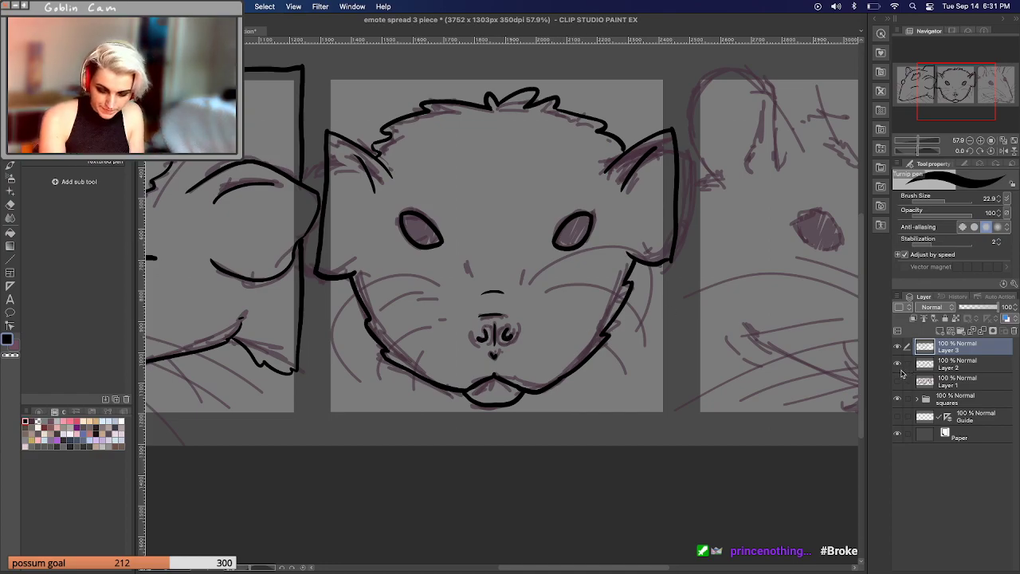
{"action": "left_click", "coordinate": [897, 364]}
{"action": "mouse_move", "coordinate": [917, 141]}
{"action": "left_mouse_down"}
{"action": "mouse_move", "coordinate": [905, 141]}
{"action": "mouse_move", "coordinate": [920, 144]}
{"action": "left_mouse_up"}
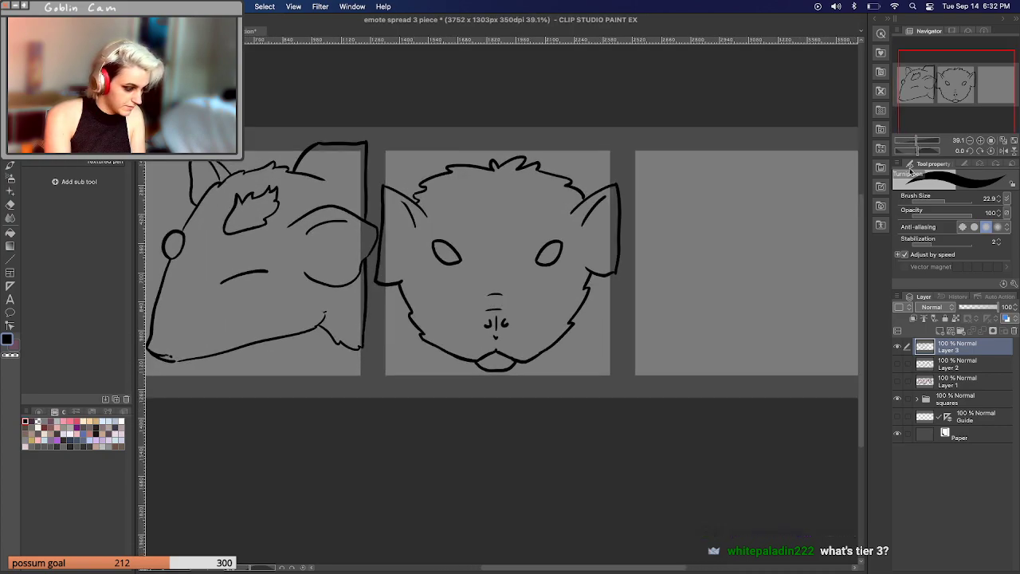
{"action": "left_click", "coordinate": [897, 364]}
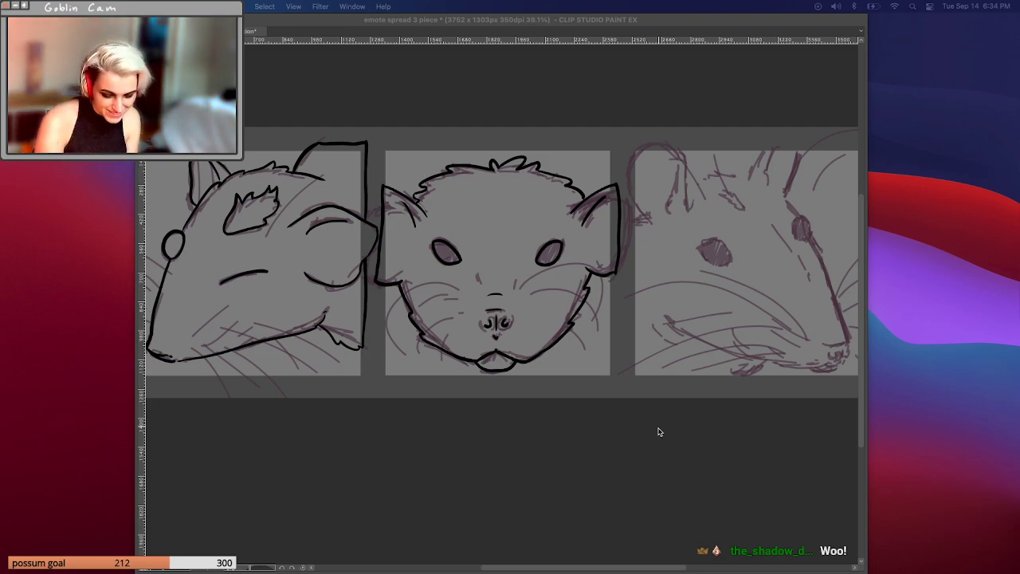
{"action": "key", "text": "Tab"}
{"action": "left_click_drag", "start_coordinate": [689, 437], "coordinate": [548, 442]}
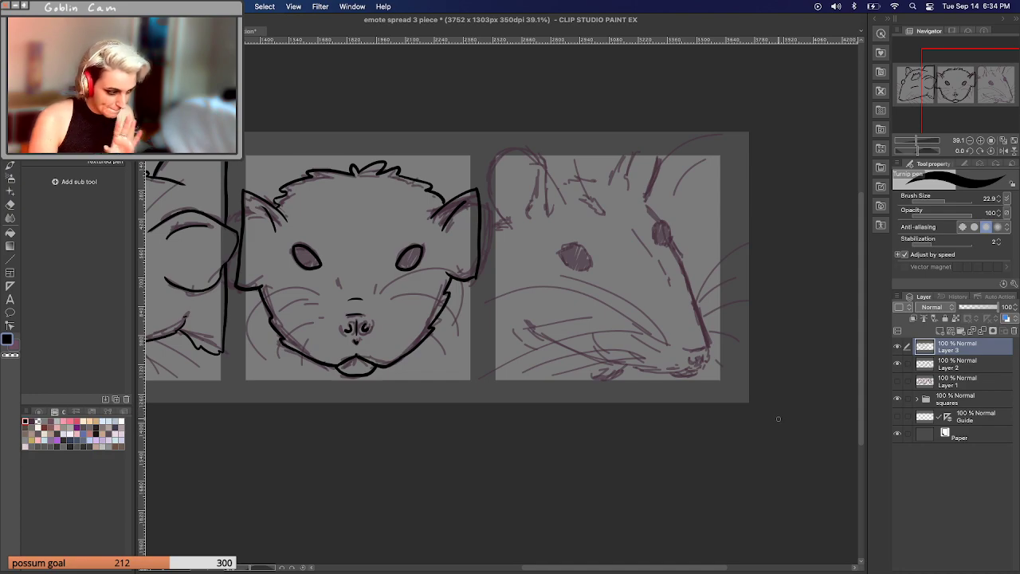
{"action": "scroll", "coordinate": [545, 459], "scroll_direction": "left", "scroll_amount": 5}
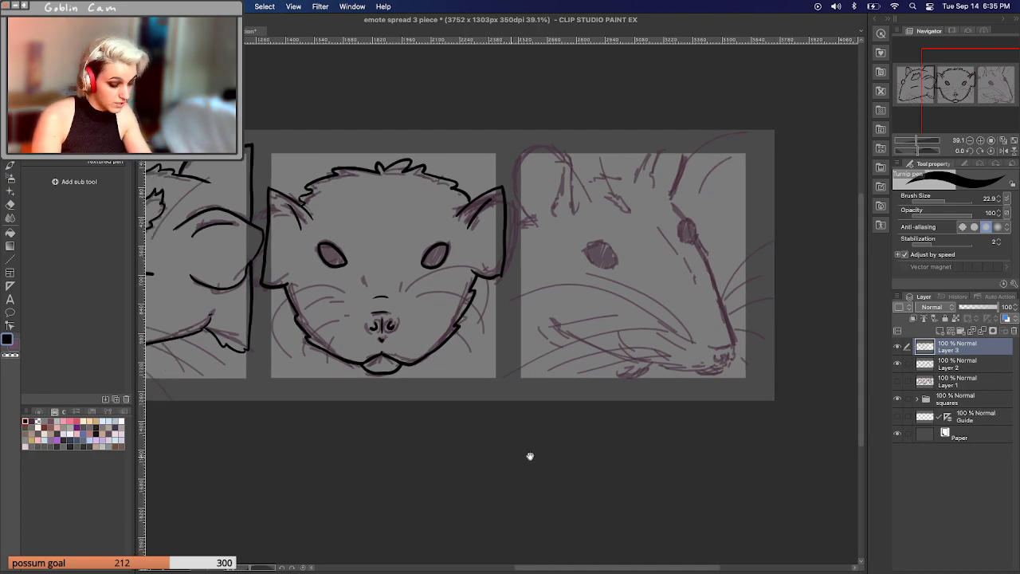
{"action": "mouse_move", "coordinate": [924, 144]}
{"action": "left_mouse_down"}
{"action": "mouse_move", "coordinate": [905, 142]}
{"action": "mouse_move", "coordinate": [915, 140]}
{"action": "left_mouse_up"}
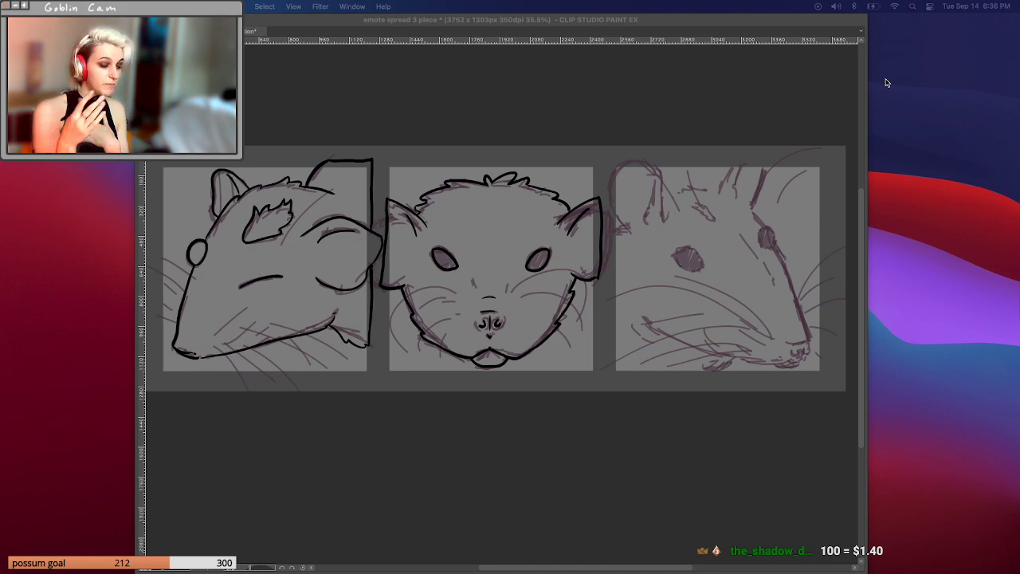
{"action": "left_click", "coordinate": [815, 96]}
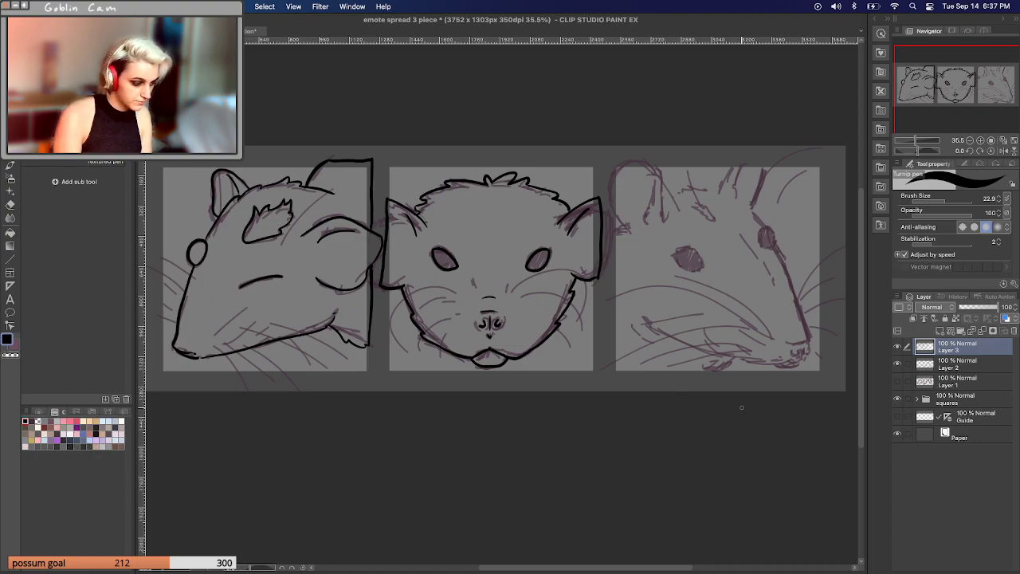
Bring the third head's sketch into close view for inking.
{"action": "left_click_drag", "start_coordinate": [916, 141], "coordinate": [921, 141]}
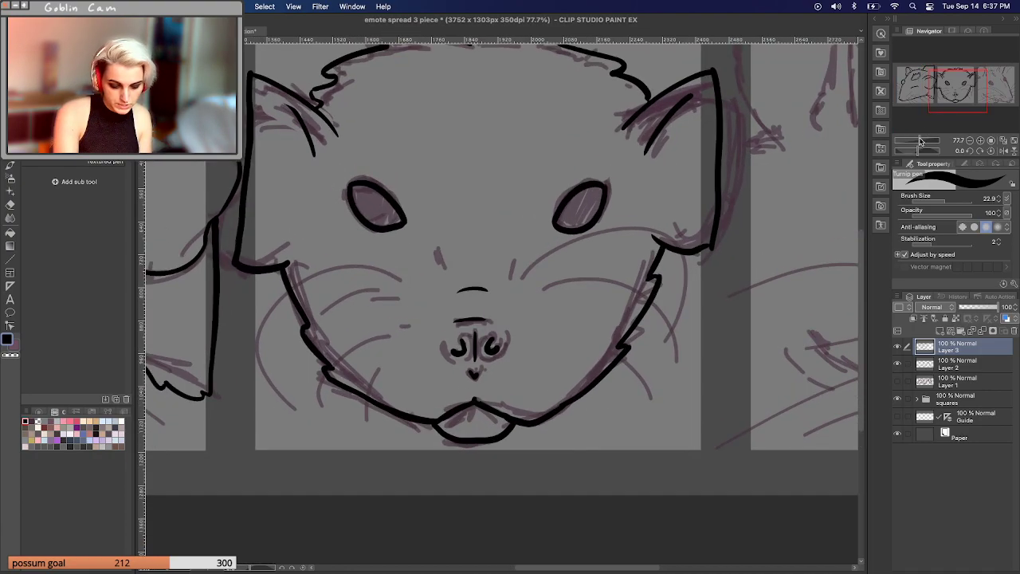
{"action": "left_click_drag", "start_coordinate": [939, 91], "coordinate": [972, 90]}
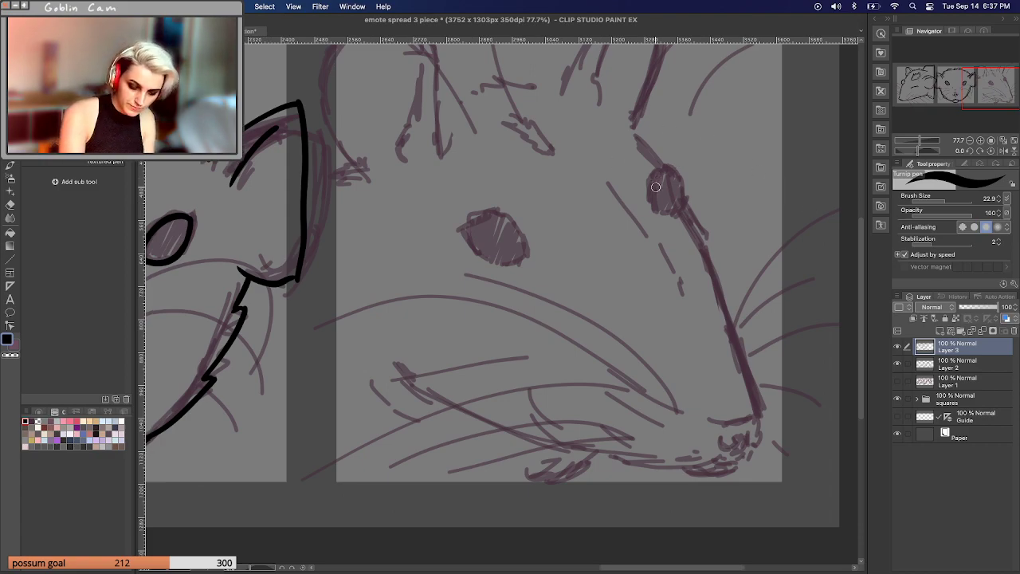
Ink the top and both sides of the small far eye on the third emote's animal head, following the sketch.
{"action": "mouse_move", "coordinate": [653, 209]}
{"action": "left_mouse_down"}
{"action": "mouse_move", "coordinate": [655, 180]}
{"action": "mouse_move", "coordinate": [672, 217]}
{"action": "mouse_move", "coordinate": [661, 165]}
{"action": "mouse_move", "coordinate": [652, 211]}
{"action": "left_mouse_up"}
{"action": "key", "text": "ctrl+z"}
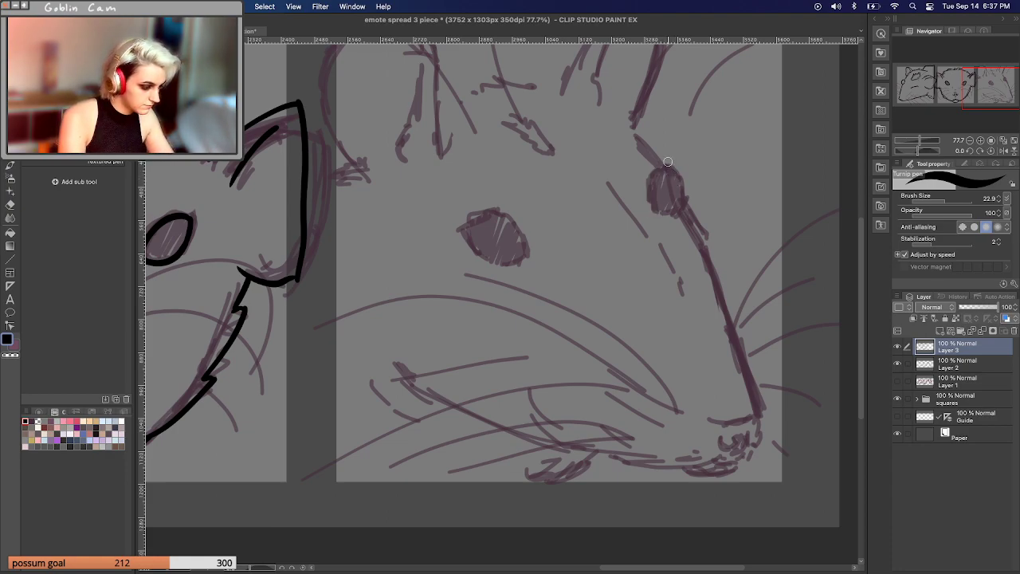
{"action": "key", "text": "ctrl+z"}
{"action": "left_click_drag", "start_coordinate": [667, 167], "coordinate": [653, 211]}
{"action": "left_click_drag", "start_coordinate": [668, 167], "coordinate": [681, 209]}
{"action": "key", "text": "ctrl+z"}
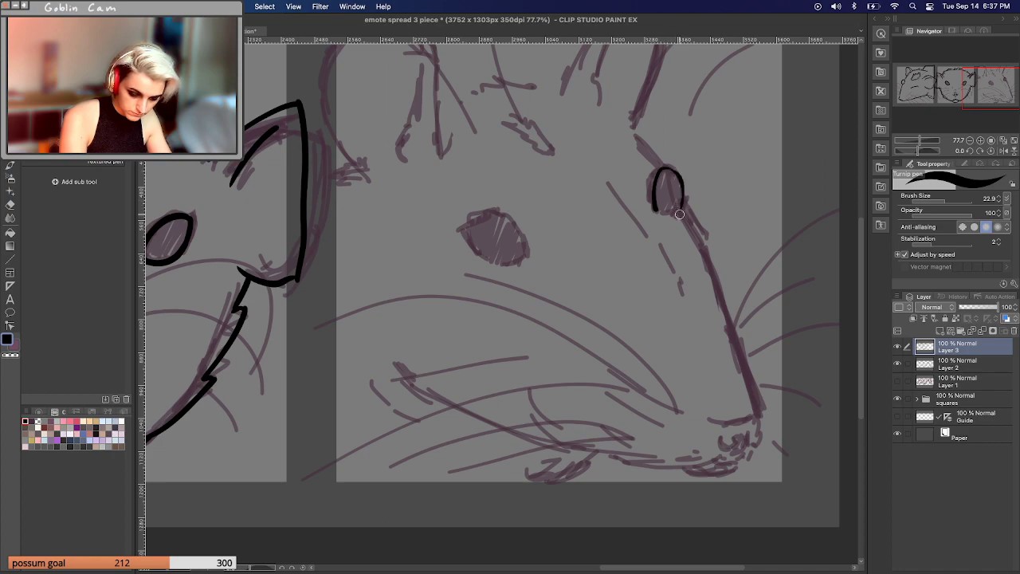
{"action": "key", "text": "ctrl+z"}
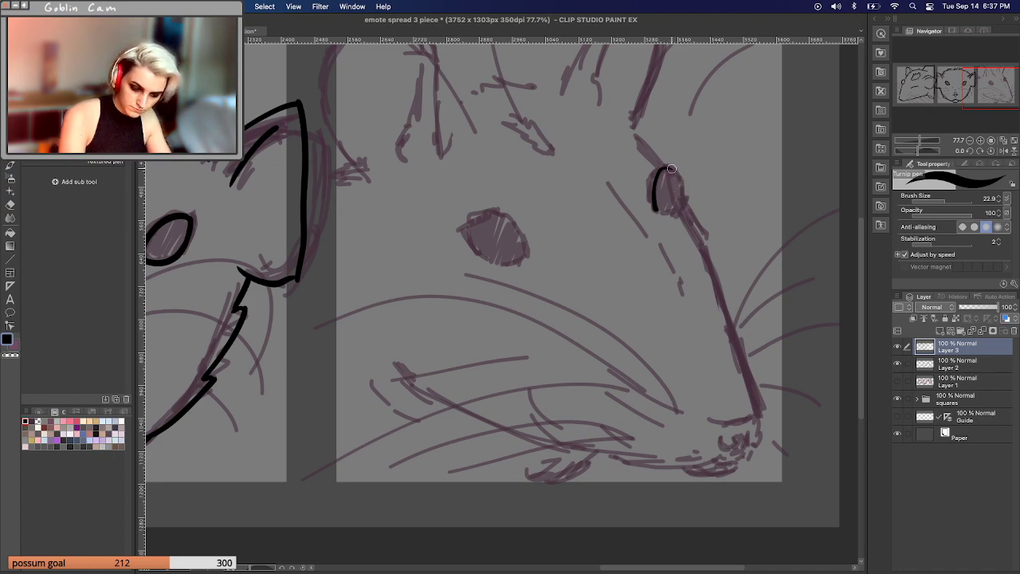
{"action": "left_click_drag", "start_coordinate": [668, 168], "coordinate": [680, 190]}
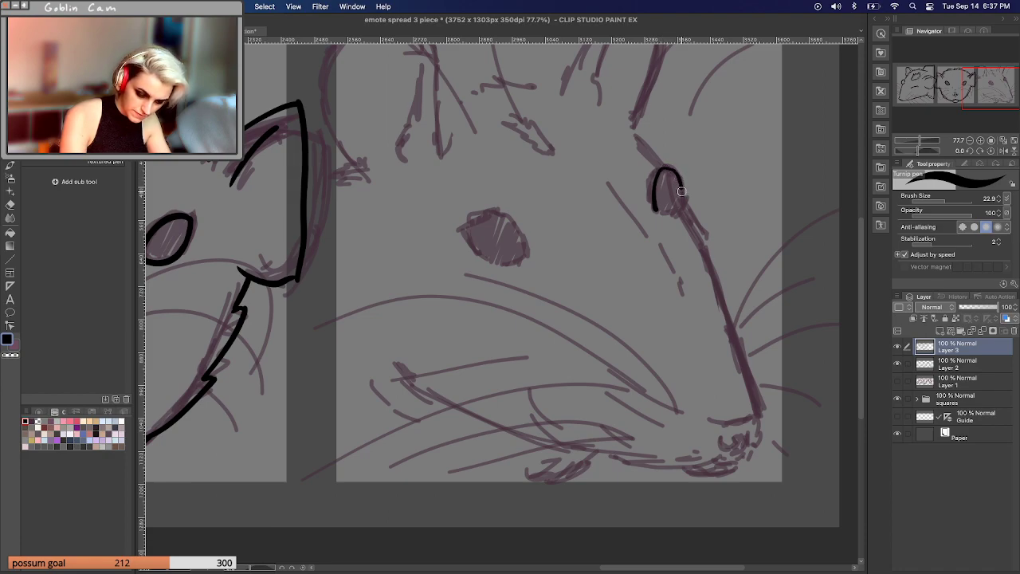
{"action": "key", "text": "ctrl+z"}
{"action": "key", "text": "ctrl+z"}
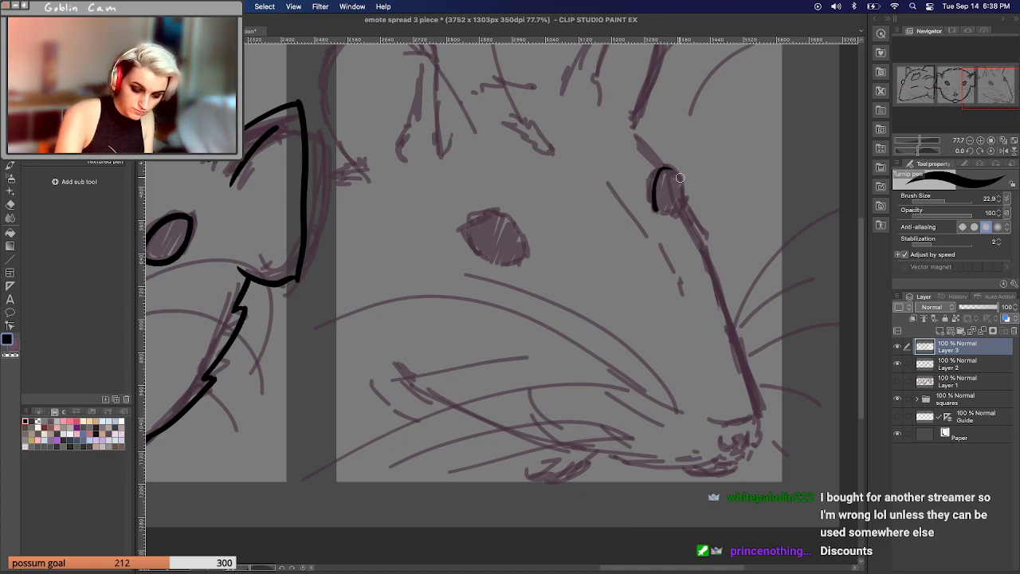
{"action": "mouse_move", "coordinate": [675, 172]}
{"action": "left_mouse_down"}
{"action": "mouse_move", "coordinate": [681, 206]}
{"action": "mouse_move", "coordinate": [670, 212]}
{"action": "mouse_move", "coordinate": [681, 206]}
{"action": "left_mouse_up"}
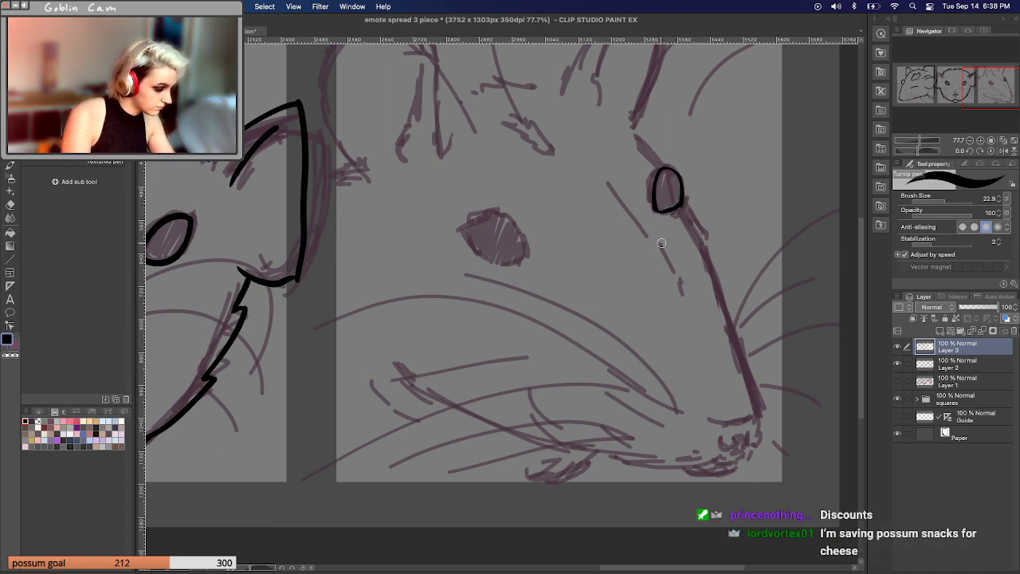
Try to close the bottom of the far eye's outline with a short curved stroke.
{"action": "key", "text": "super+z"}
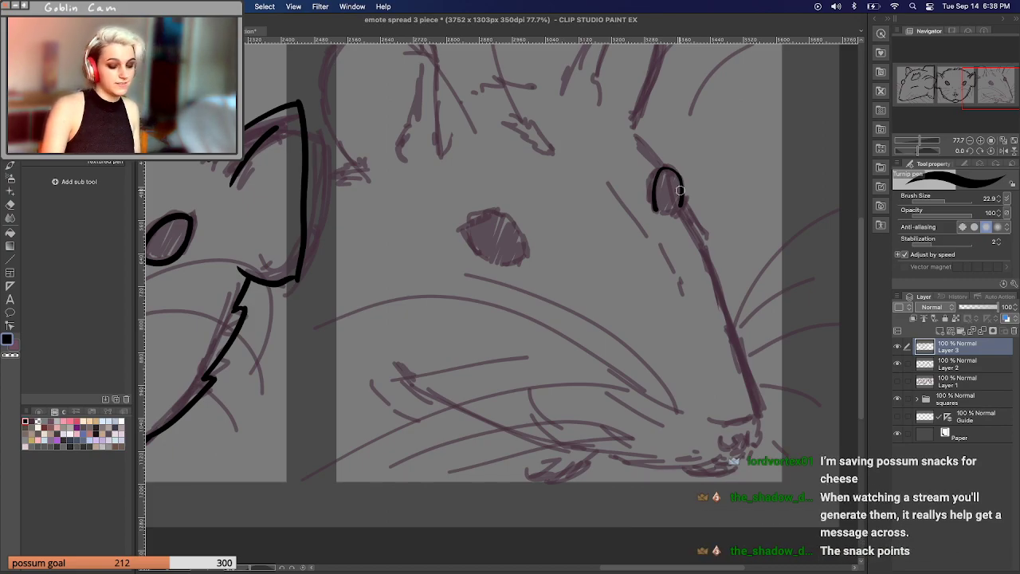
{"action": "left_click_drag", "start_coordinate": [657, 209], "coordinate": [682, 207]}
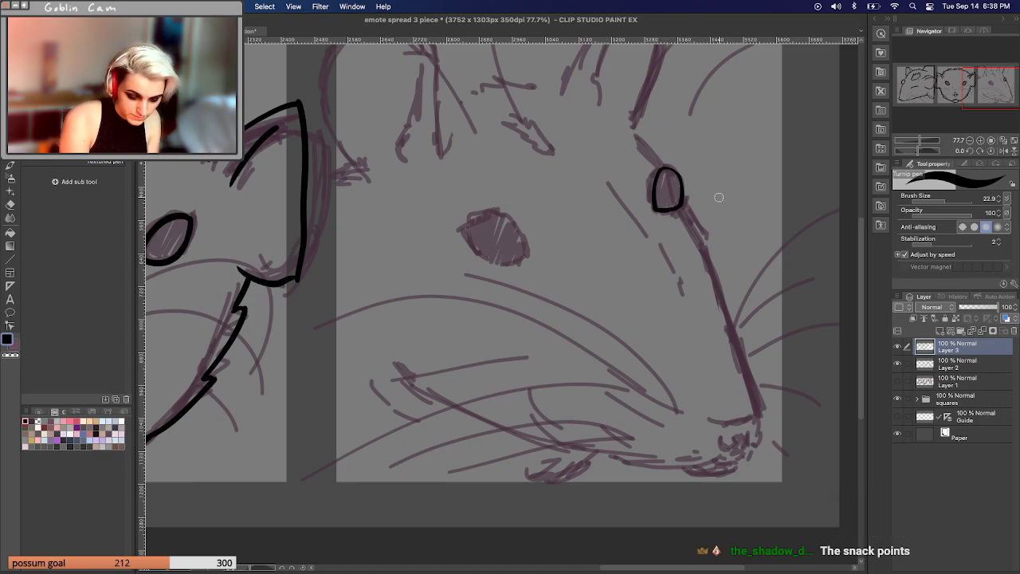
{"action": "key", "text": "super+z"}
{"action": "left_click_drag", "start_coordinate": [655, 209], "coordinate": [676, 207]}
{"action": "key", "text": "super+z"}
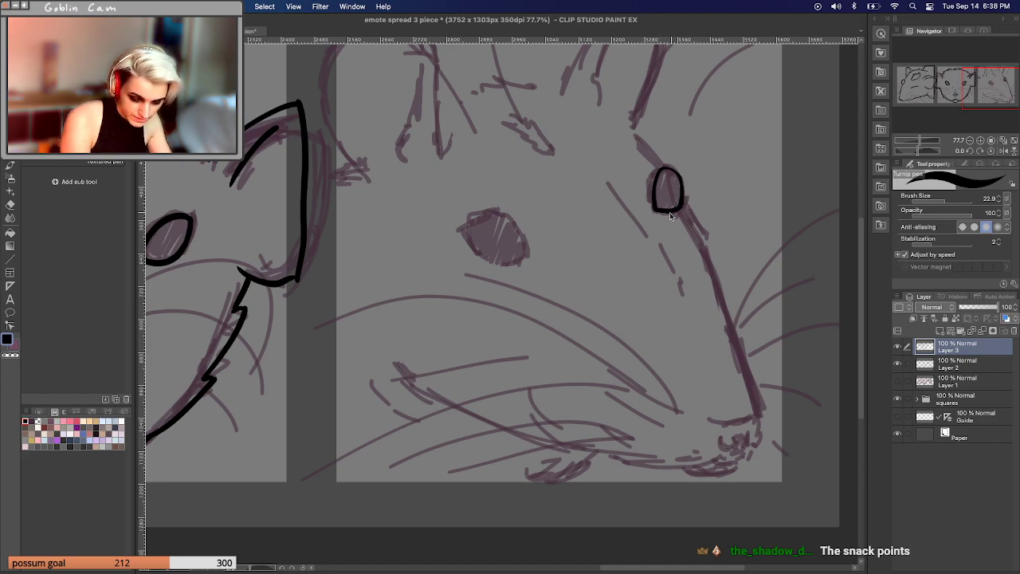
{"action": "key", "text": "super+z"}
{"action": "mouse_move", "coordinate": [653, 209]}
{"action": "left_mouse_down"}
{"action": "mouse_move", "coordinate": [668, 212]}
{"action": "mouse_move", "coordinate": [681, 194]}
{"action": "left_mouse_up"}
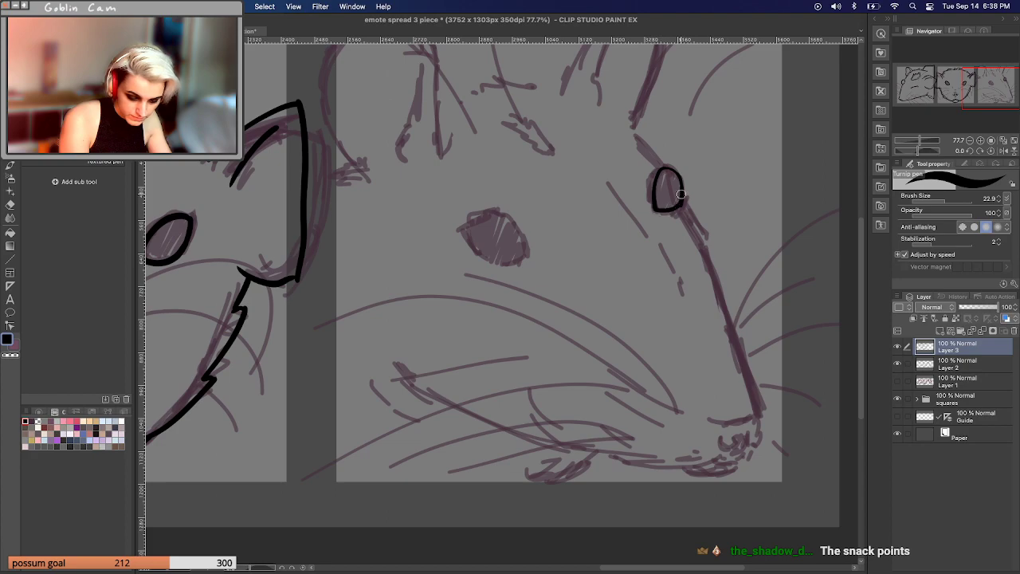
Switch to the checklist document, shrink the handwritten list to free space beneath it, and make light grey the drawing colour.
{"action": "left_click", "coordinate": [250, 30]}
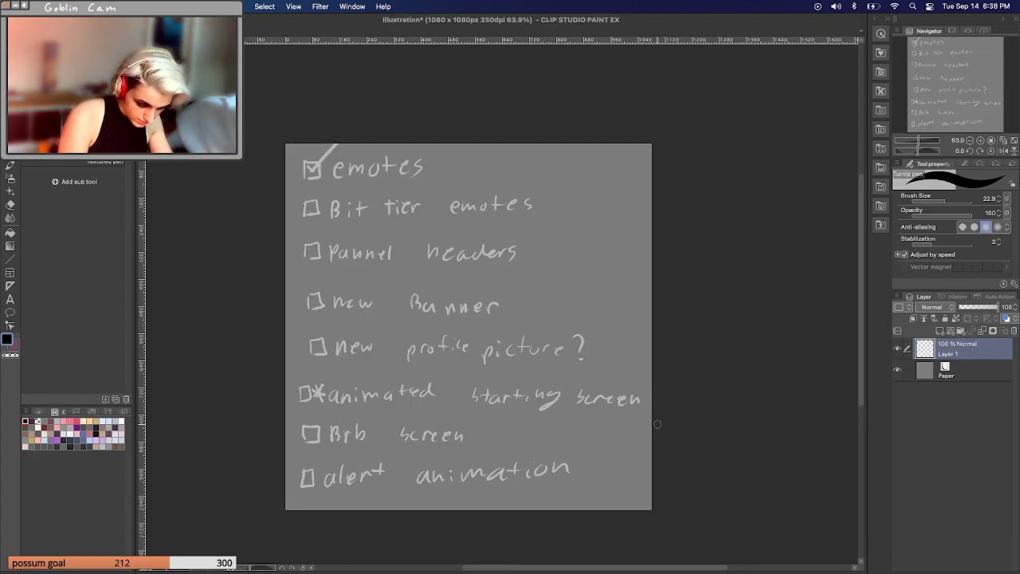
{"action": "key", "text": "super+t"}
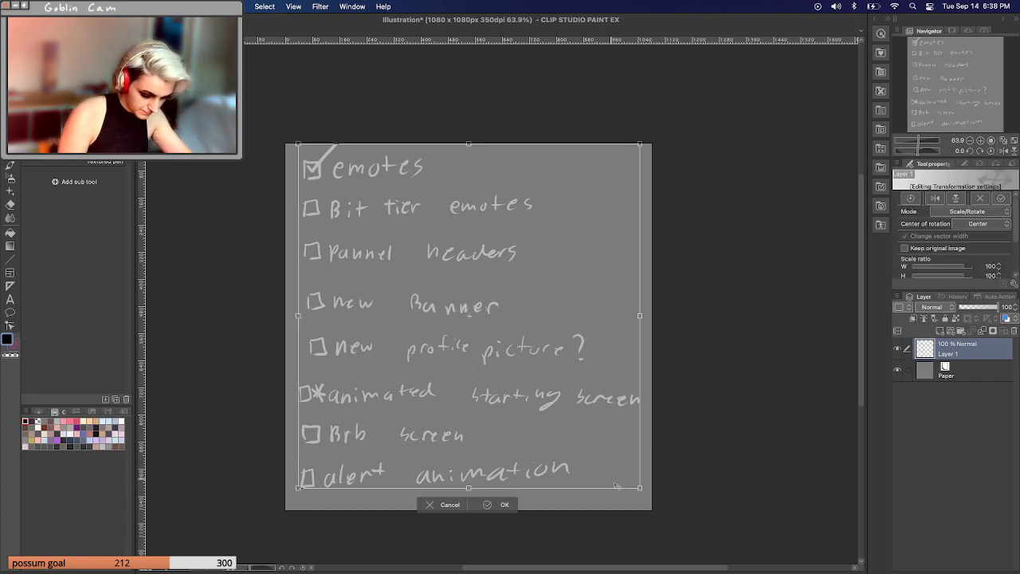
{"action": "left_click_drag", "start_coordinate": [654, 489], "coordinate": [600, 433]}
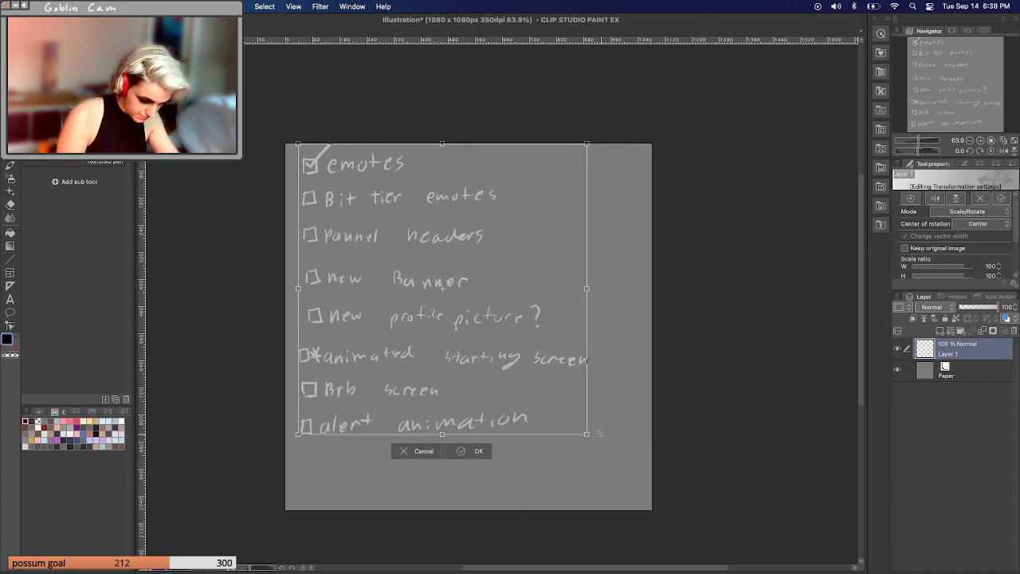
{"action": "right_click", "coordinate": [321, 309]}
{"action": "left_click", "coordinate": [356, 288]}
{"action": "left_click", "coordinate": [471, 451]}
{"action": "key", "text": "x"}
{"action": "key", "text": "x"}
{"action": "key", "text": "x"}
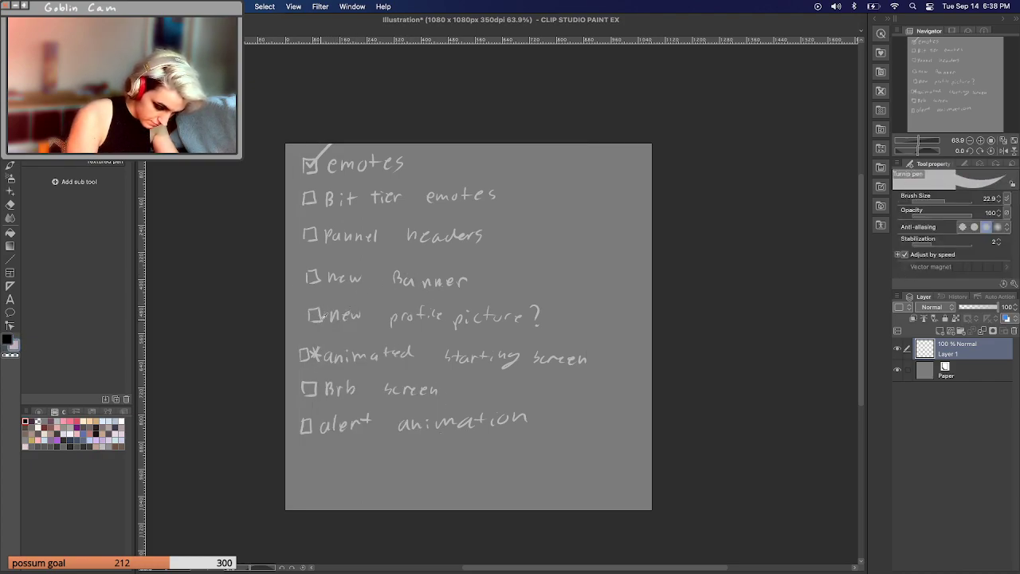
{"action": "mouse_move", "coordinate": [300, 463]}
{"action": "left_mouse_down"}
{"action": "mouse_move", "coordinate": [365, 451]}
{"action": "mouse_move", "coordinate": [369, 461]}
{"action": "left_mouse_up"}
{"action": "left_click_drag", "start_coordinate": [377, 448], "coordinate": [377, 460]}
{"action": "key", "text": "super+z"}
{"action": "key", "text": "super+z"}
{"action": "key", "text": "super+z"}
{"action": "key", "text": "super+z"}
{"action": "key", "text": "super+z"}
{"action": "key", "text": "super+z"}
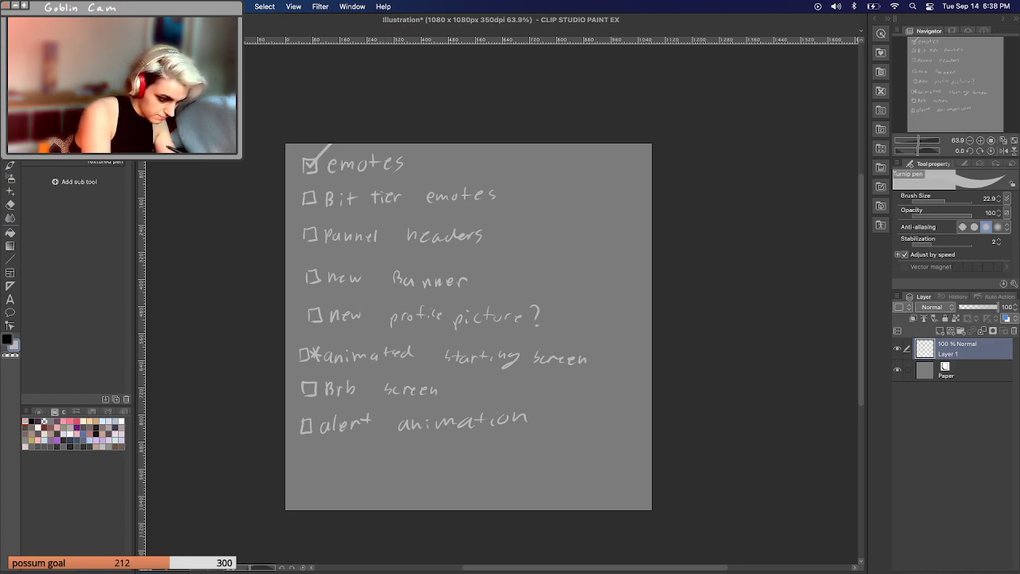
With the Real G-Pen, add a checkbox and the handwritten item "make possum snack image" beneath "alert animation".
{"action": "key", "text": "p"}
{"action": "left_click_drag", "start_coordinate": [302, 450], "coordinate": [300, 462]}
{"action": "mouse_move", "coordinate": [303, 449]}
{"action": "left_mouse_down"}
{"action": "mouse_move", "coordinate": [316, 462]}
{"action": "mouse_move", "coordinate": [342, 461]}
{"action": "left_mouse_up"}
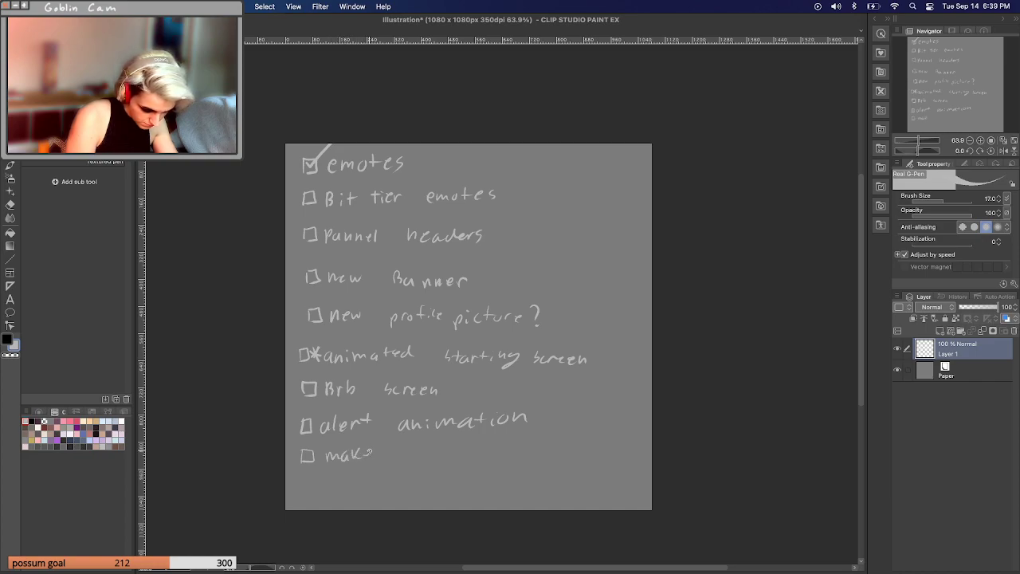
{"action": "left_click_drag", "start_coordinate": [430, 452], "coordinate": [598, 452]}
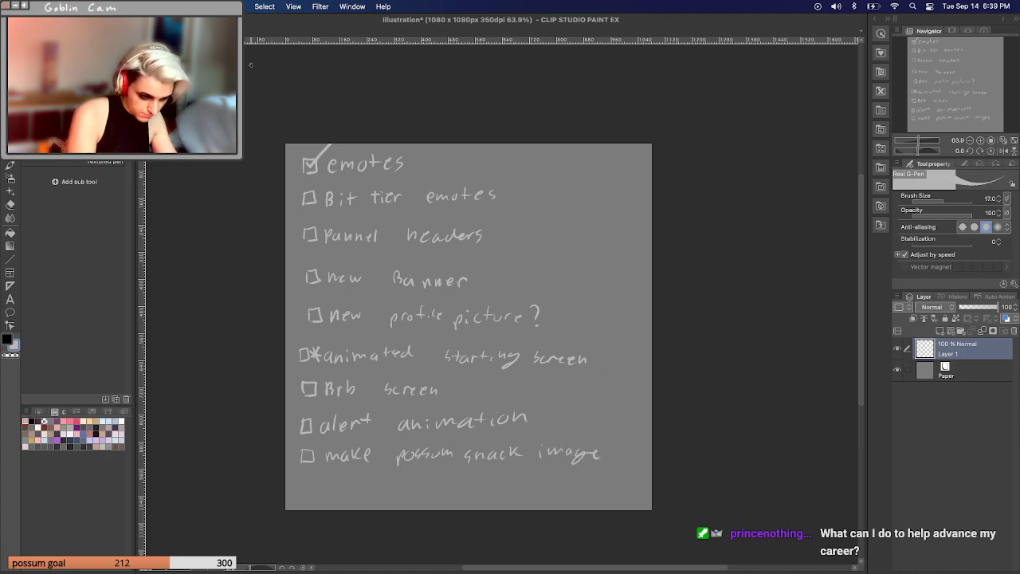
Return to the emote spread drawing and redo the bottom of the far eye's outline with the black Turnip pen.
{"action": "key", "text": "ctrl+Tab"}
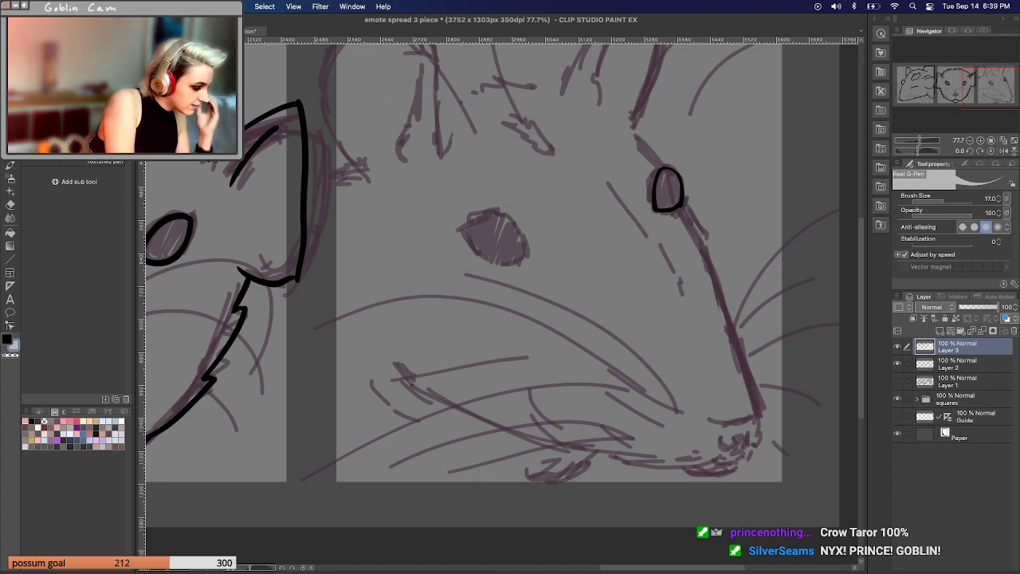
{"action": "key", "text": "Tab"}
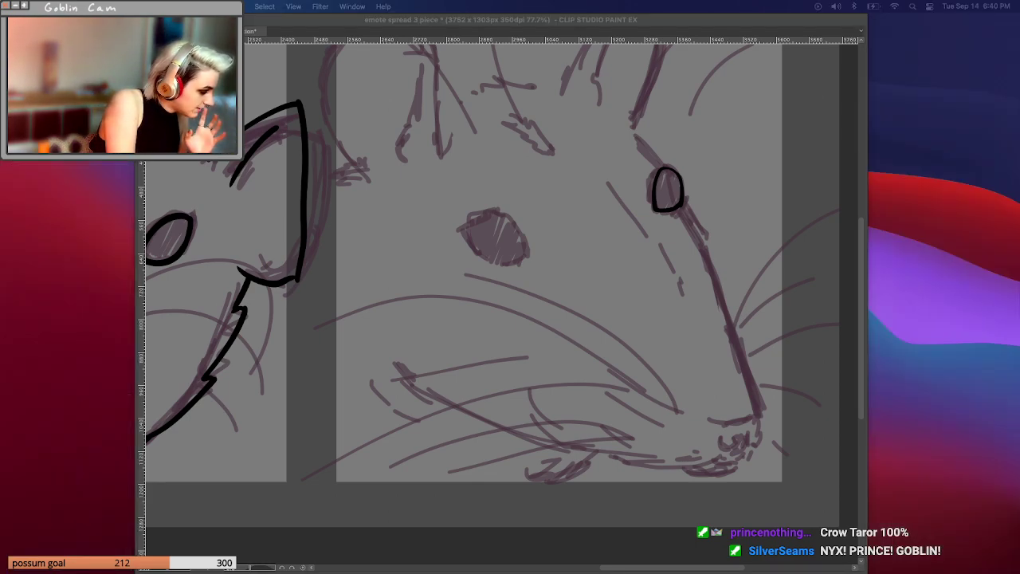
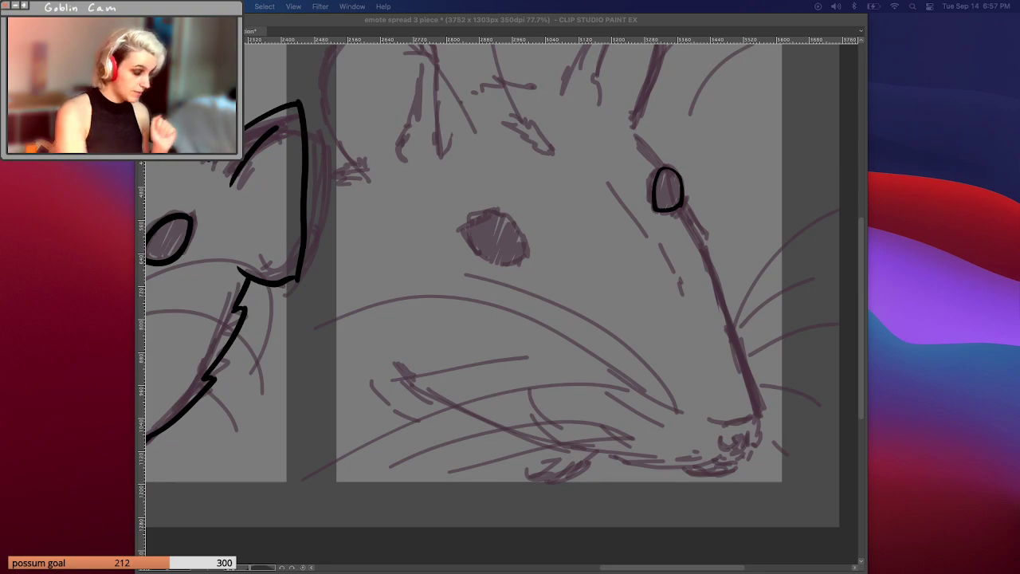
{"action": "left_click", "coordinate": [748, 230]}
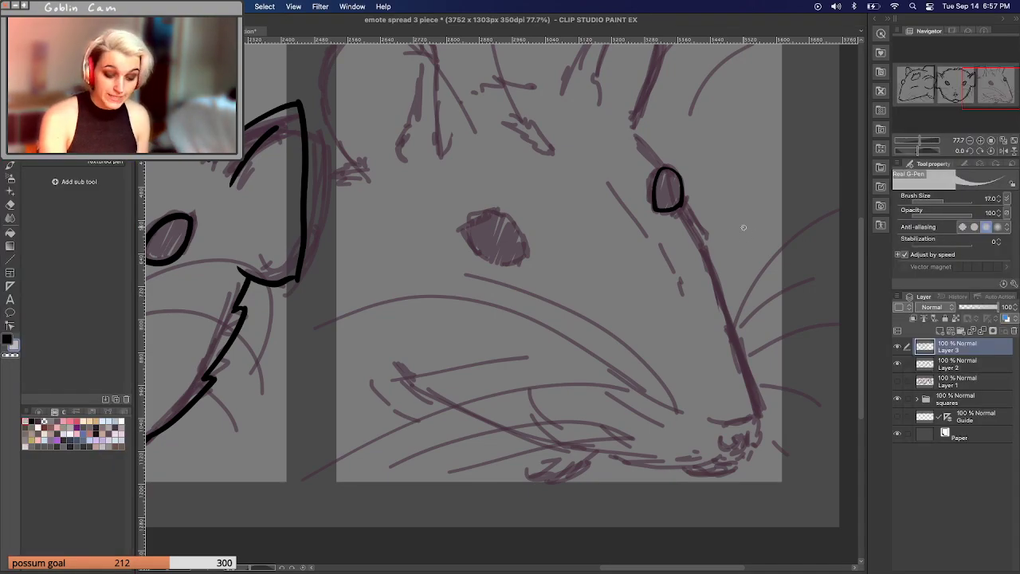
{"action": "key", "text": "super+z"}
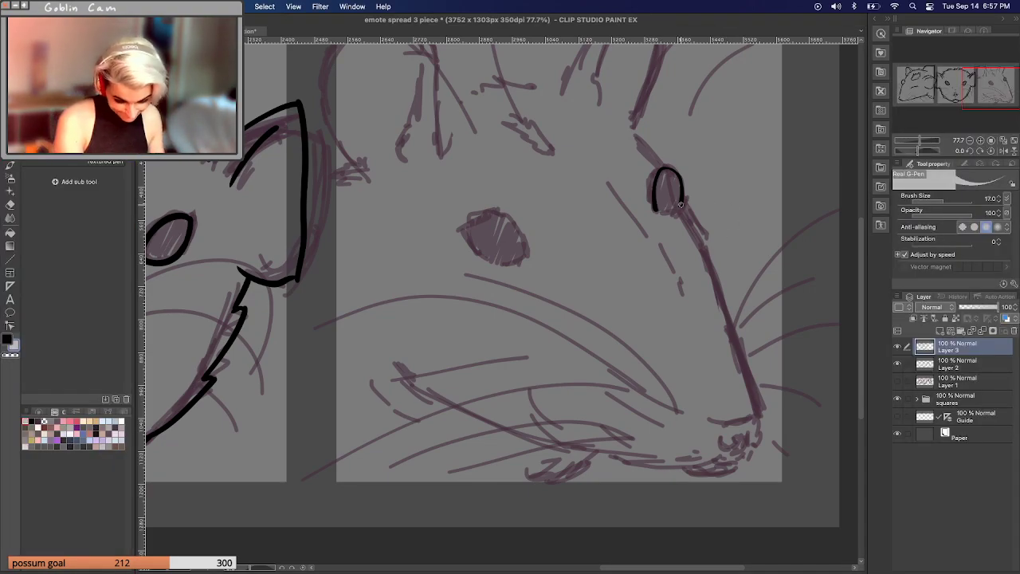
{"action": "key", "text": "x"}
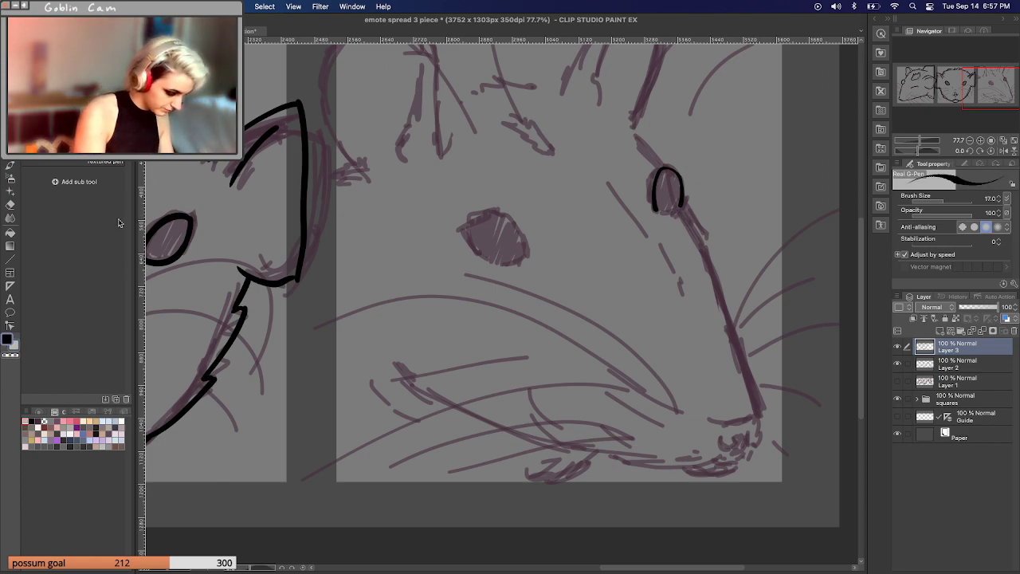
{"action": "key", "text": "p"}
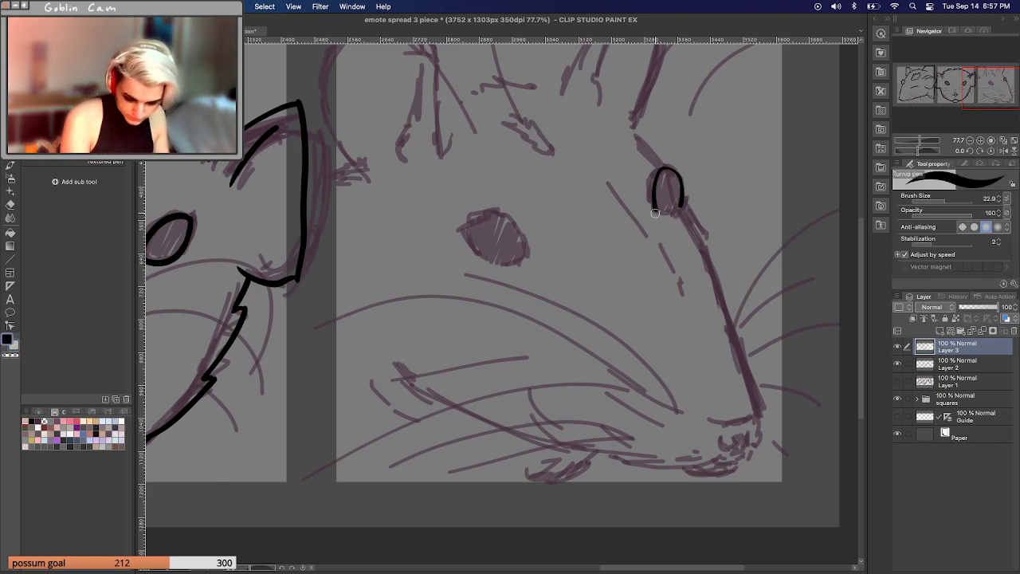
{"action": "key", "text": "super+z"}
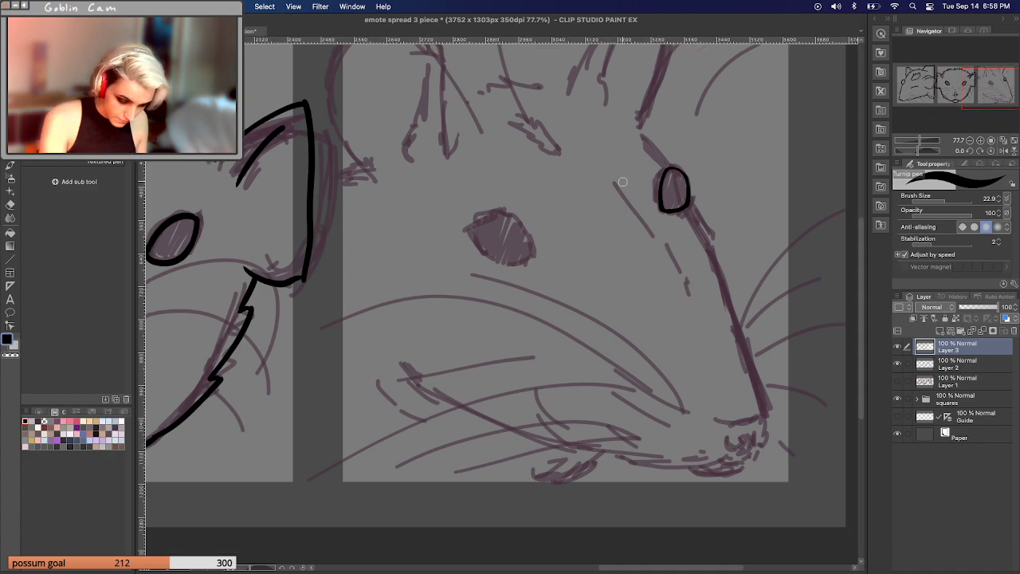
{"action": "mouse_move", "coordinate": [468, 231]}
{"action": "left_mouse_down"}
{"action": "mouse_move", "coordinate": [517, 224]}
{"action": "mouse_move", "coordinate": [537, 254]}
{"action": "left_mouse_up"}
{"action": "key", "text": "super+z"}
{"action": "mouse_move", "coordinate": [467, 231]}
{"action": "left_mouse_down"}
{"action": "mouse_move", "coordinate": [497, 216]}
{"action": "mouse_move", "coordinate": [534, 256]}
{"action": "left_mouse_up"}
{"action": "key", "text": "super+z"}
{"action": "mouse_move", "coordinate": [467, 230]}
{"action": "left_mouse_down"}
{"action": "mouse_move", "coordinate": [506, 215]}
{"action": "mouse_move", "coordinate": [535, 255]}
{"action": "left_mouse_up"}
{"action": "key", "text": "super+z"}
{"action": "mouse_move", "coordinate": [465, 229]}
{"action": "left_mouse_down"}
{"action": "mouse_move", "coordinate": [518, 221]}
{"action": "mouse_move", "coordinate": [535, 255]}
{"action": "left_mouse_up"}
{"action": "key", "text": "super+z"}
{"action": "mouse_move", "coordinate": [467, 231]}
{"action": "left_mouse_down"}
{"action": "mouse_move", "coordinate": [532, 238]}
{"action": "mouse_move", "coordinate": [534, 253]}
{"action": "mouse_move", "coordinate": [507, 217]}
{"action": "mouse_move", "coordinate": [467, 236]}
{"action": "mouse_move", "coordinate": [499, 216]}
{"action": "mouse_move", "coordinate": [530, 261]}
{"action": "left_mouse_up"}
{"action": "key", "text": "super+z"}
{"action": "key", "text": "super+z"}
{"action": "key", "text": "super+z"}
{"action": "mouse_move", "coordinate": [466, 231]}
{"action": "left_mouse_down"}
{"action": "mouse_move", "coordinate": [487, 216]}
{"action": "mouse_move", "coordinate": [536, 261]}
{"action": "left_mouse_up"}
{"action": "key", "text": "super+z"}
{"action": "key", "text": "super+z"}
{"action": "left_click_drag", "start_coordinate": [466, 231], "coordinate": [533, 258]}
{"action": "key", "text": "super+z"}
{"action": "left_click_drag", "start_coordinate": [465, 231], "coordinate": [532, 261]}
{"action": "key", "text": "super+z"}
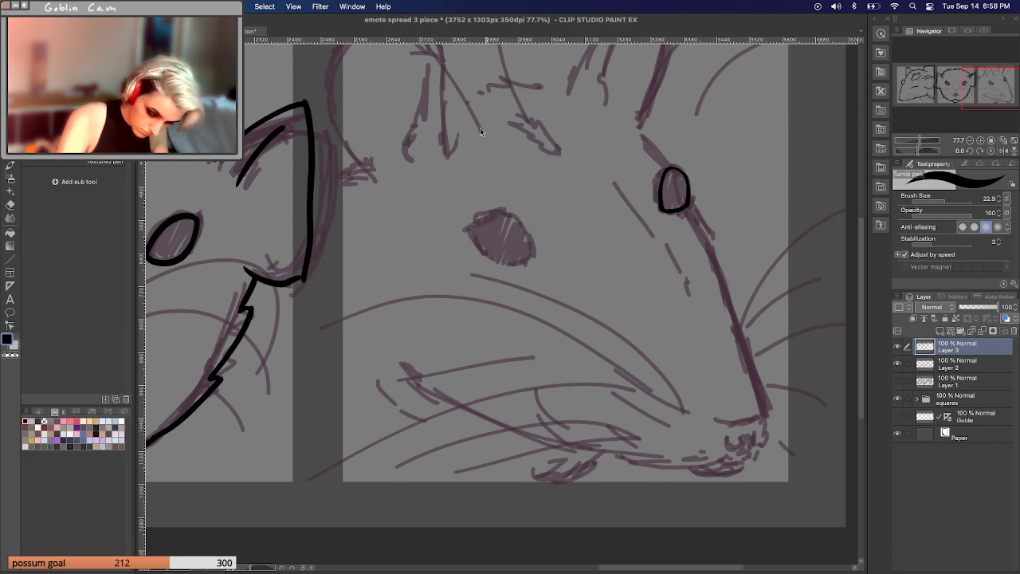
{"action": "mouse_move", "coordinate": [468, 231]}
{"action": "left_mouse_down"}
{"action": "mouse_move", "coordinate": [504, 221]}
{"action": "mouse_move", "coordinate": [534, 259]}
{"action": "left_mouse_up"}
{"action": "key", "text": "super+z"}
{"action": "mouse_move", "coordinate": [467, 231]}
{"action": "left_mouse_down"}
{"action": "mouse_move", "coordinate": [509, 215]}
{"action": "mouse_move", "coordinate": [536, 262]}
{"action": "left_mouse_up"}
{"action": "key", "text": "super+z"}
{"action": "mouse_move", "coordinate": [469, 232]}
{"action": "left_mouse_down"}
{"action": "mouse_move", "coordinate": [504, 218]}
{"action": "mouse_move", "coordinate": [534, 260]}
{"action": "left_mouse_up"}
{"action": "key", "text": "super+z"}
{"action": "mouse_move", "coordinate": [468, 232]}
{"action": "left_mouse_down"}
{"action": "mouse_move", "coordinate": [516, 224]}
{"action": "mouse_move", "coordinate": [536, 257]}
{"action": "left_mouse_up"}
{"action": "key", "text": "super+z"}
{"action": "mouse_move", "coordinate": [468, 232]}
{"action": "left_mouse_down"}
{"action": "mouse_move", "coordinate": [530, 233]}
{"action": "mouse_move", "coordinate": [534, 260]}
{"action": "left_mouse_up"}
{"action": "key", "text": "super+z"}
{"action": "left_click_drag", "start_coordinate": [468, 232], "coordinate": [536, 259]}
{"action": "key", "text": "super+z"}
{"action": "mouse_move", "coordinate": [469, 232]}
{"action": "left_mouse_down"}
{"action": "mouse_move", "coordinate": [510, 228]}
{"action": "mouse_move", "coordinate": [535, 260]}
{"action": "left_mouse_up"}
{"action": "key", "text": "super+z"}
{"action": "mouse_move", "coordinate": [469, 231]}
{"action": "left_mouse_down"}
{"action": "mouse_move", "coordinate": [532, 253]}
{"action": "mouse_move", "coordinate": [495, 215]}
{"action": "mouse_move", "coordinate": [534, 260]}
{"action": "left_mouse_up"}
{"action": "key", "text": "super+z"}
{"action": "key", "text": "super+z"}
{"action": "mouse_move", "coordinate": [469, 232]}
{"action": "left_mouse_down"}
{"action": "mouse_move", "coordinate": [503, 214]}
{"action": "mouse_move", "coordinate": [540, 259]}
{"action": "mouse_move", "coordinate": [472, 230]}
{"action": "left_mouse_up"}
{"action": "key", "text": "super+z"}
{"action": "key", "text": "super+z"}
{"action": "mouse_move", "coordinate": [532, 255]}
{"action": "left_mouse_down"}
{"action": "mouse_move", "coordinate": [507, 222]}
{"action": "mouse_move", "coordinate": [465, 231]}
{"action": "left_mouse_up"}
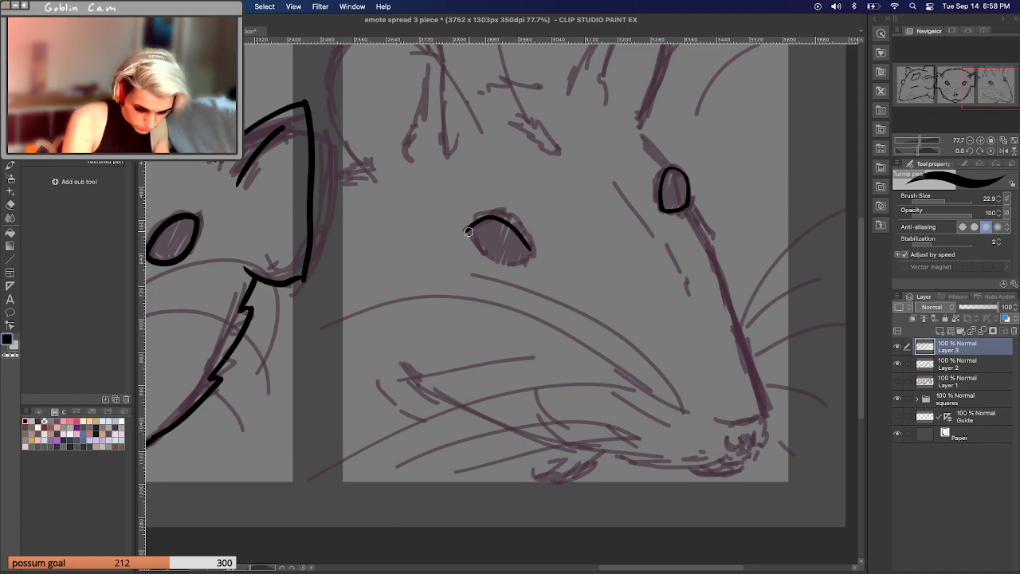
{"action": "key", "text": "super+z"}
{"action": "left_click_drag", "start_coordinate": [534, 251], "coordinate": [467, 231]}
{"action": "key", "text": "super+z"}
{"action": "mouse_move", "coordinate": [531, 255]}
{"action": "left_mouse_down"}
{"action": "mouse_move", "coordinate": [483, 217]}
{"action": "mouse_move", "coordinate": [469, 238]}
{"action": "left_mouse_up"}
{"action": "key", "text": "super+z"}
{"action": "key", "text": "super+z"}
{"action": "left_click_drag", "start_coordinate": [534, 255], "coordinate": [467, 231]}
{"action": "key", "text": "super+z"}
{"action": "left_click_drag", "start_coordinate": [534, 255], "coordinate": [466, 232]}
{"action": "key", "text": "super+z"}
{"action": "mouse_move", "coordinate": [534, 254]}
{"action": "left_mouse_down"}
{"action": "mouse_move", "coordinate": [467, 231]}
{"action": "mouse_move", "coordinate": [503, 217]}
{"action": "mouse_move", "coordinate": [467, 231]}
{"action": "mouse_move", "coordinate": [532, 258]}
{"action": "left_mouse_up"}
{"action": "key", "text": "super+z"}
{"action": "key", "text": "super+z"}
{"action": "key", "text": "super+z"}
{"action": "mouse_move", "coordinate": [467, 231]}
{"action": "left_mouse_down"}
{"action": "mouse_move", "coordinate": [523, 226]}
{"action": "mouse_move", "coordinate": [536, 261]}
{"action": "left_mouse_up"}
{"action": "key", "text": "super+z"}
Ink the upper curve of the third head's larger near eye in one black stroke over the sketch.
{"action": "mouse_move", "coordinate": [467, 231]}
{"action": "left_mouse_down"}
{"action": "mouse_move", "coordinate": [493, 213]}
{"action": "mouse_move", "coordinate": [537, 269]}
{"action": "left_mouse_up"}
{"action": "left_click_drag", "start_coordinate": [469, 229], "coordinate": [534, 257]}
{"action": "key", "text": "super+z"}
{"action": "left_click_drag", "start_coordinate": [468, 229], "coordinate": [531, 254]}
{"action": "key", "text": "super+z"}
{"action": "left_click_drag", "start_coordinate": [469, 228], "coordinate": [525, 242]}
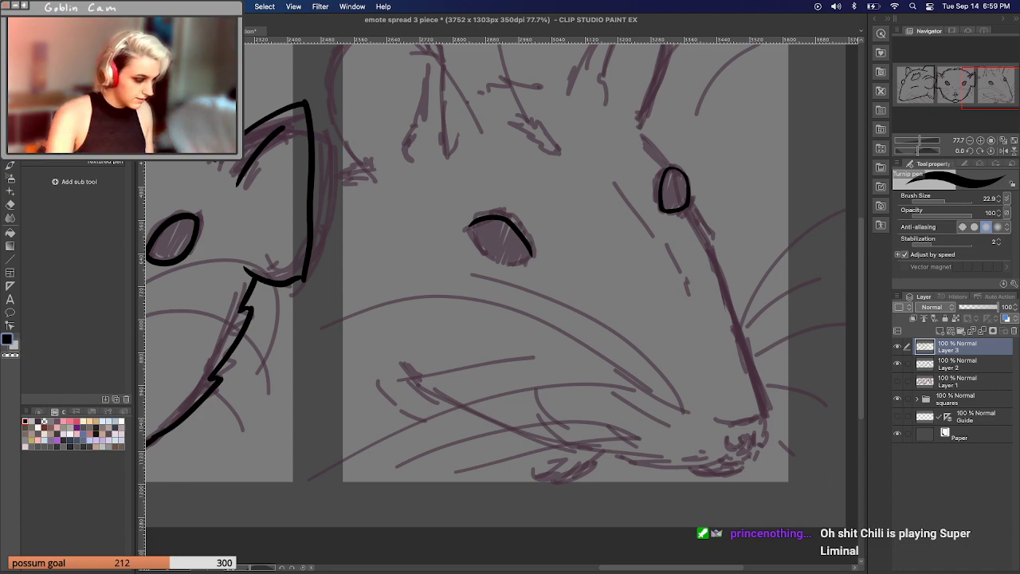
Rename Layer 3 as lines, Layer 2 as sketch and Layer 1 as worse sketch, and save the file.
{"action": "double_click", "coordinate": [954, 349]}
{"action": "type", "text": "line"}
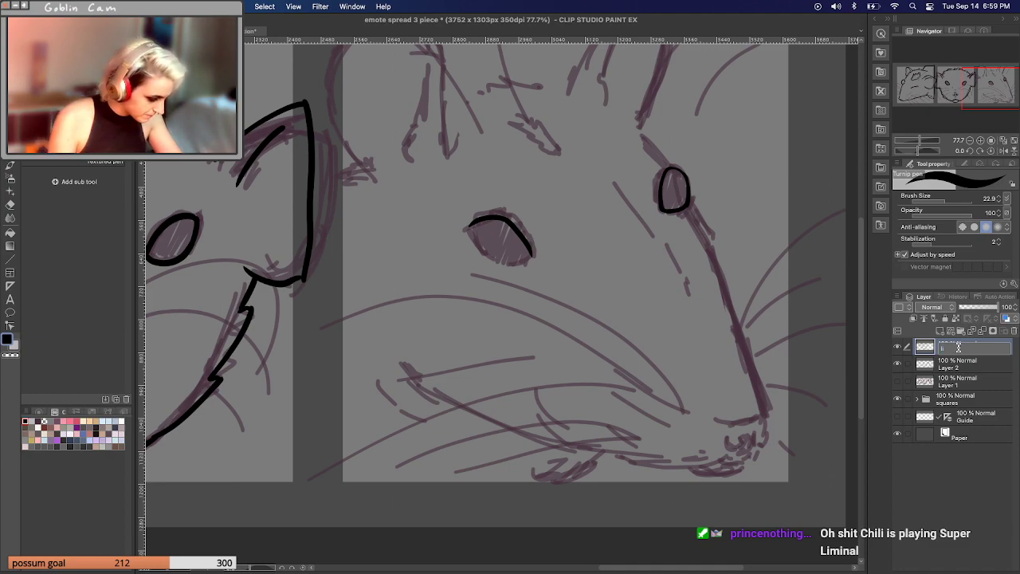
{"action": "type", "text": "s"}
{"action": "double_click", "coordinate": [954, 365]}
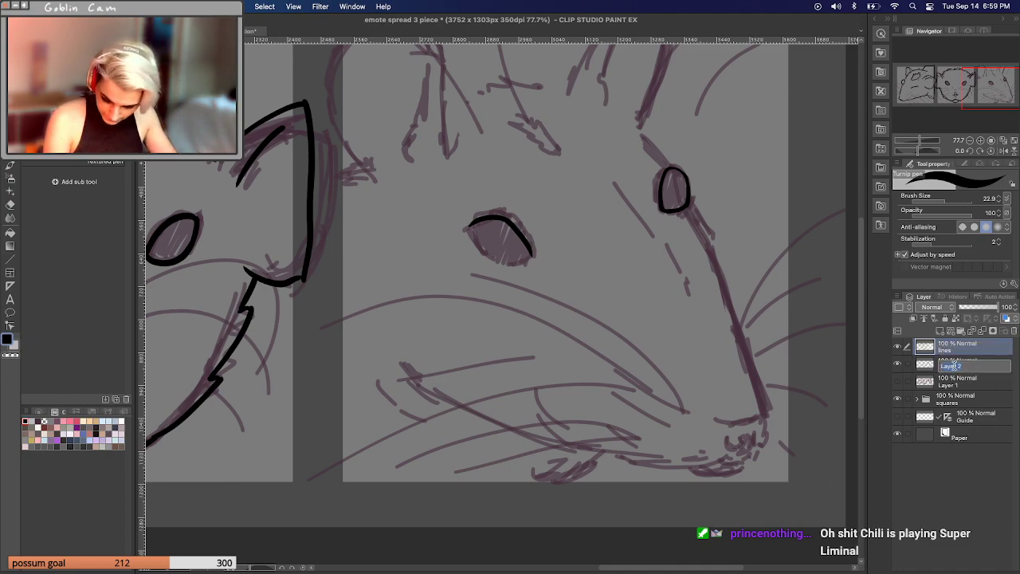
{"action": "type", "text": "sketch"}
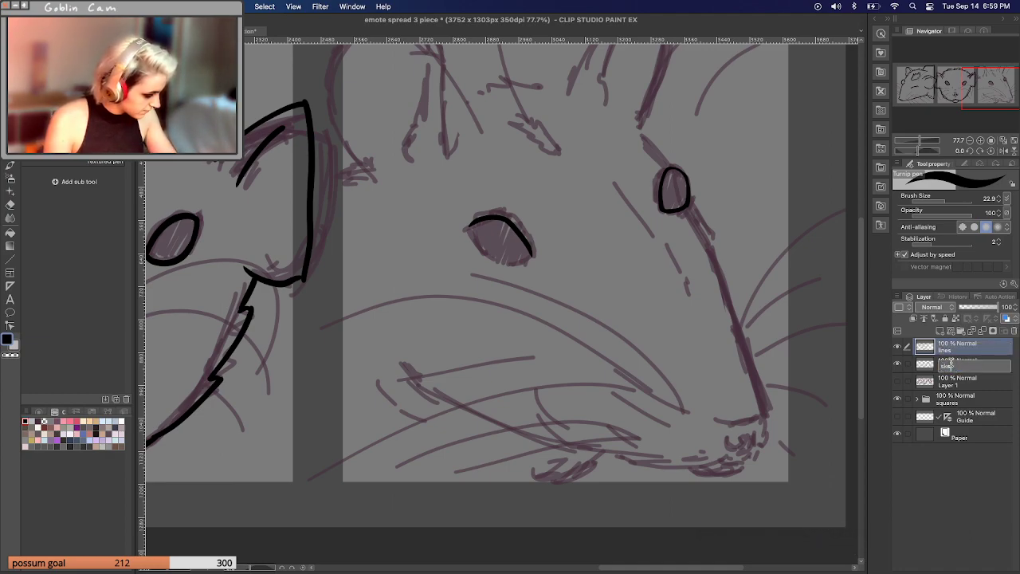
{"action": "double_click", "coordinate": [953, 384]}
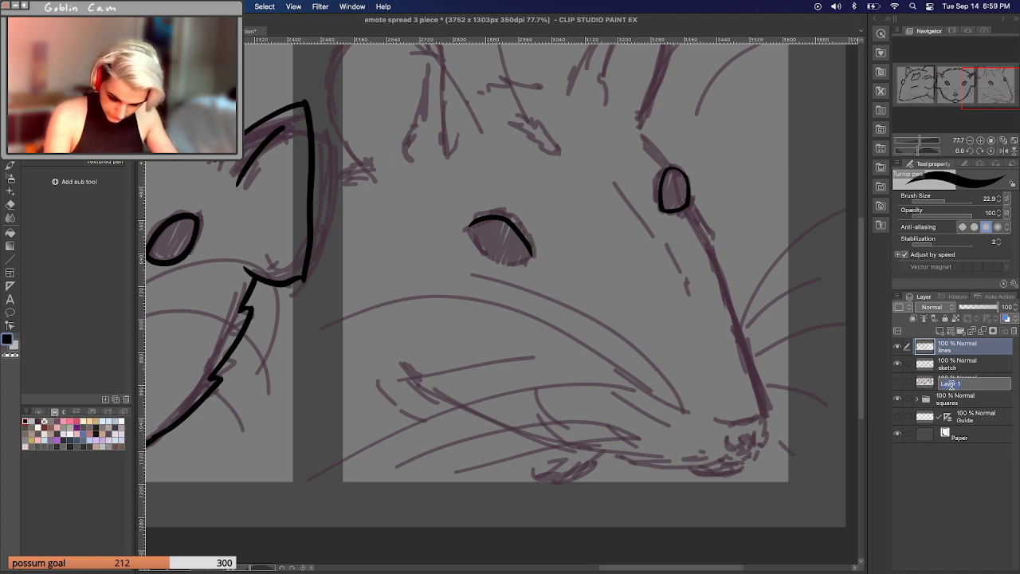
{"action": "type", "text": "water st"}
{"action": "type", "text": "etc"}
{"action": "type", "text": "h"}
{"action": "key", "text": "Return"}
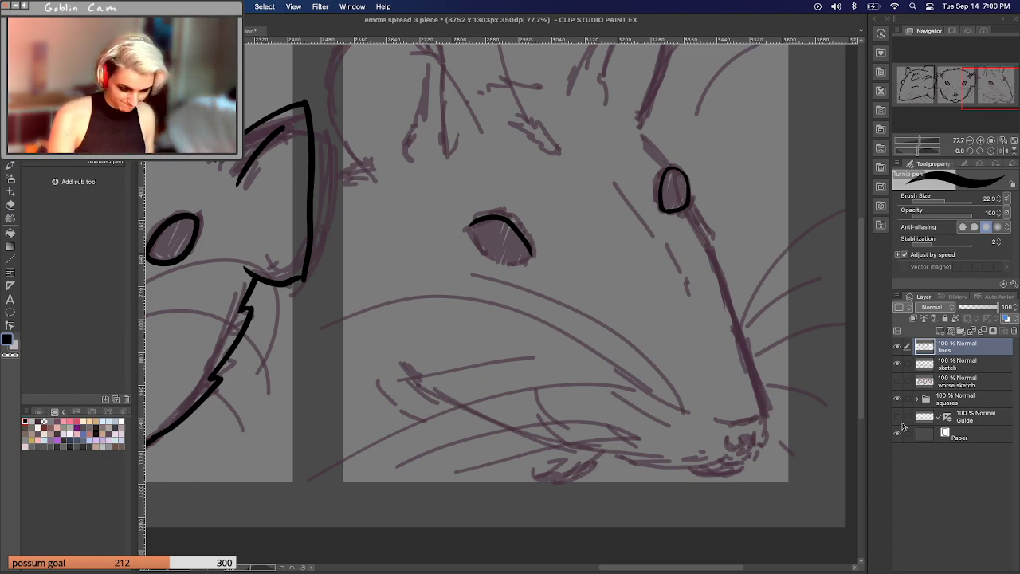
{"action": "key", "text": "super+s"}
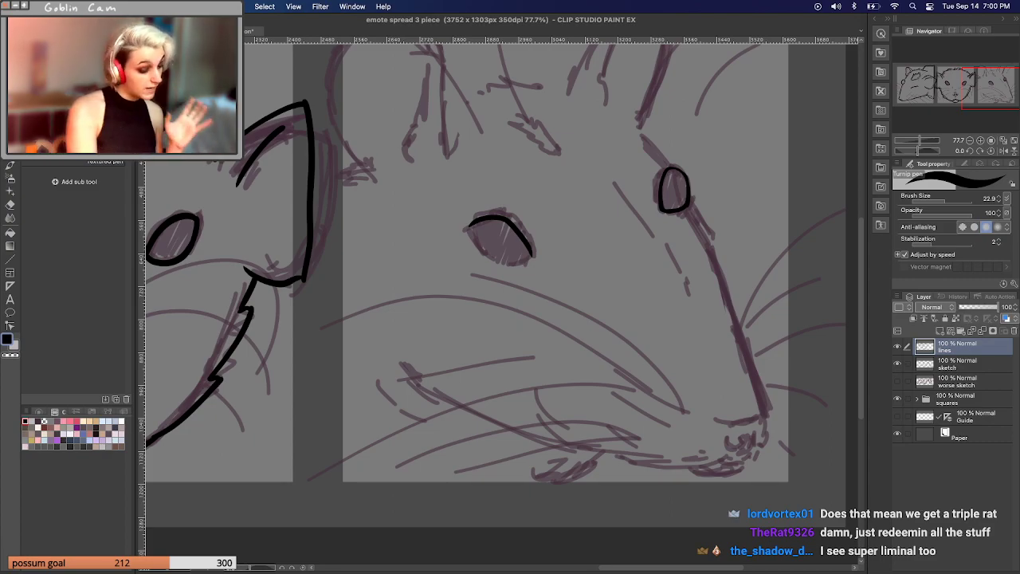
Save a copy of the drawing as "emote spread bits tier" in the Twitch folder, in CLIP STUDIO FORMAT.
{"action": "left_click", "coordinate": [111, 6]}
{"action": "mouse_move", "coordinate": [175, 150]}
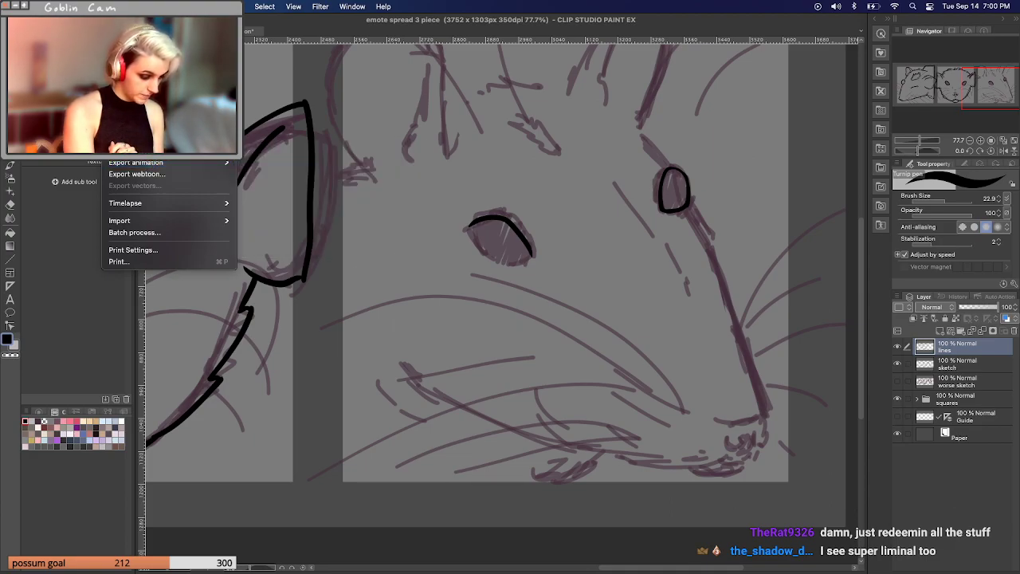
{"action": "key", "text": "super+shift+s"}
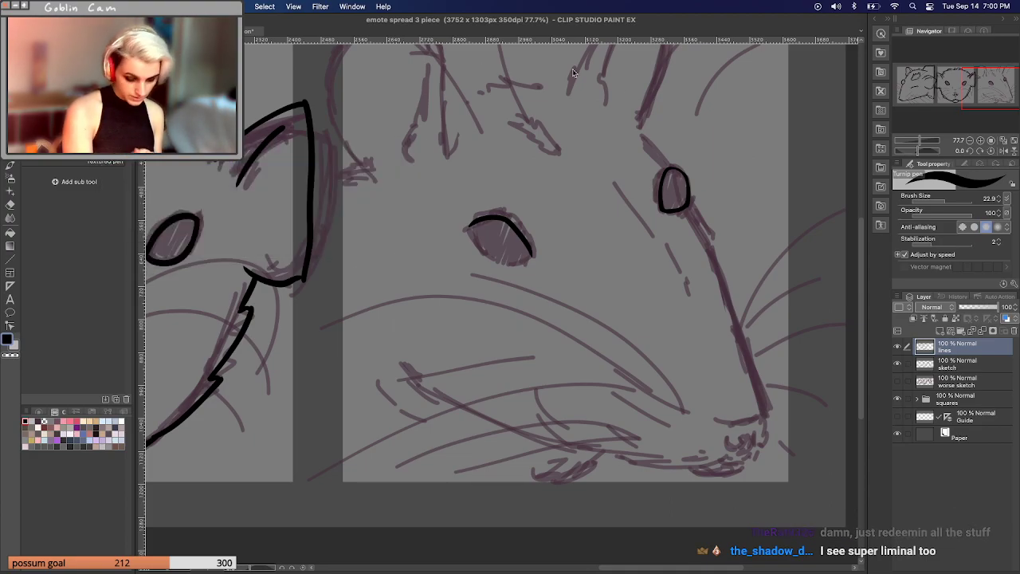
{"action": "left_click_drag", "start_coordinate": [564, 121], "coordinate": [540, 122]}
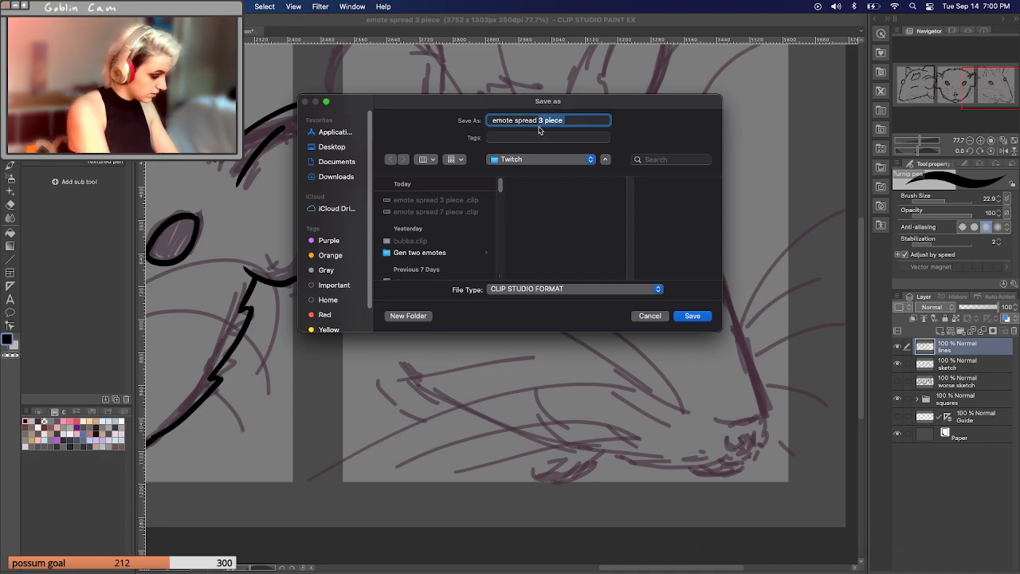
{"action": "type", "text": "bits te"}
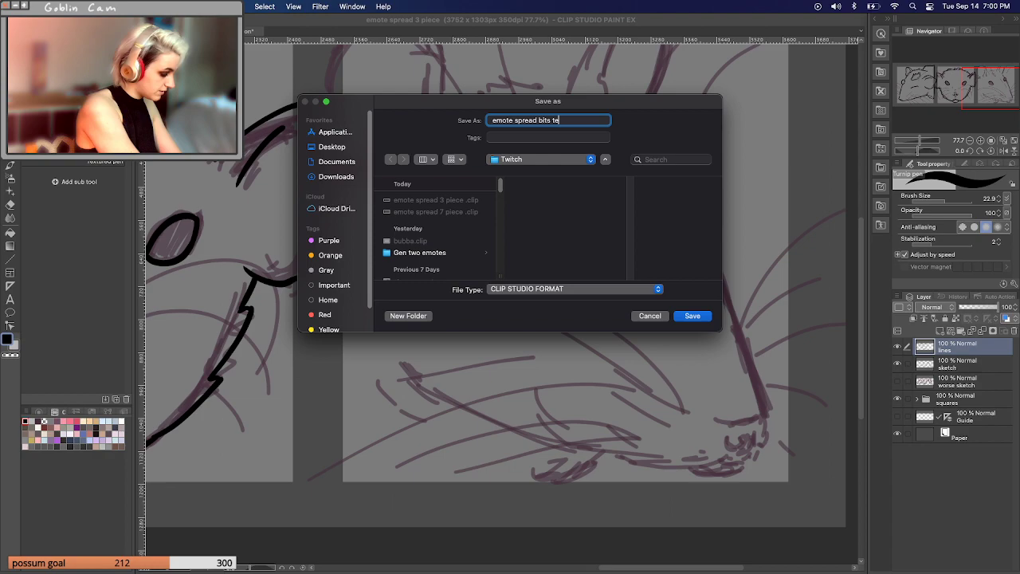
{"action": "key", "text": "BackSpace"}
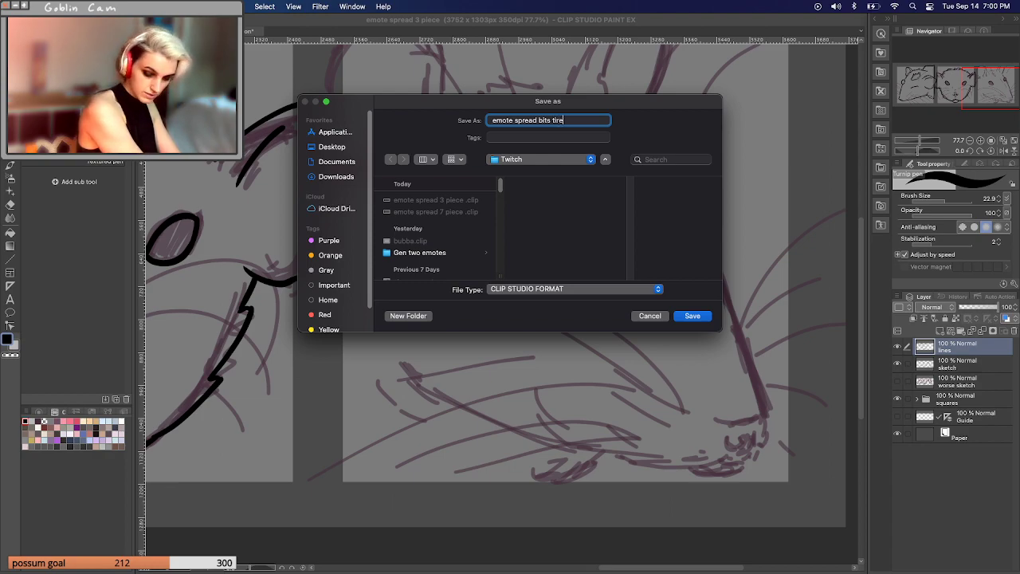
{"action": "type", "text": "ier"}
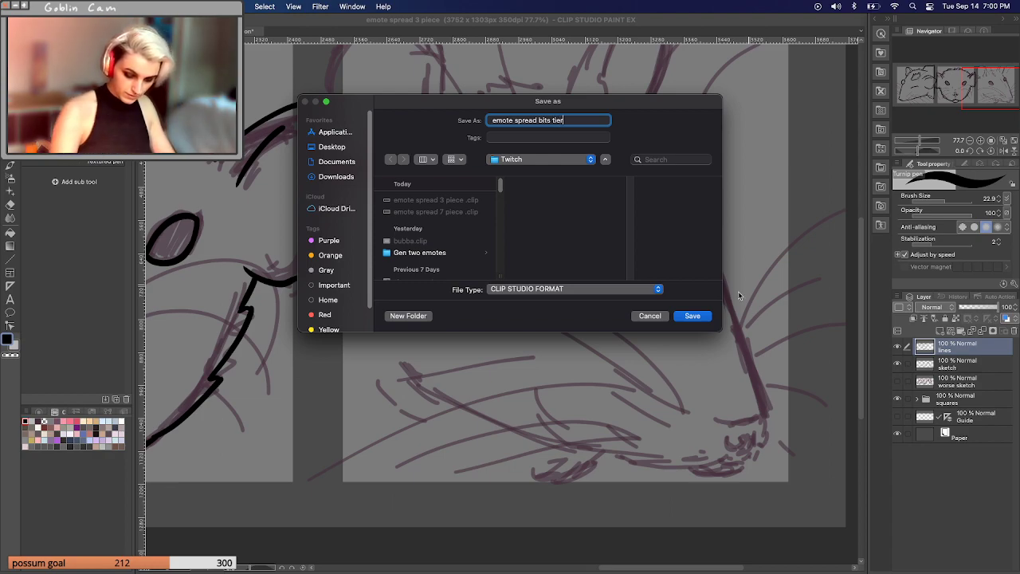
{"action": "left_click", "coordinate": [695, 317]}
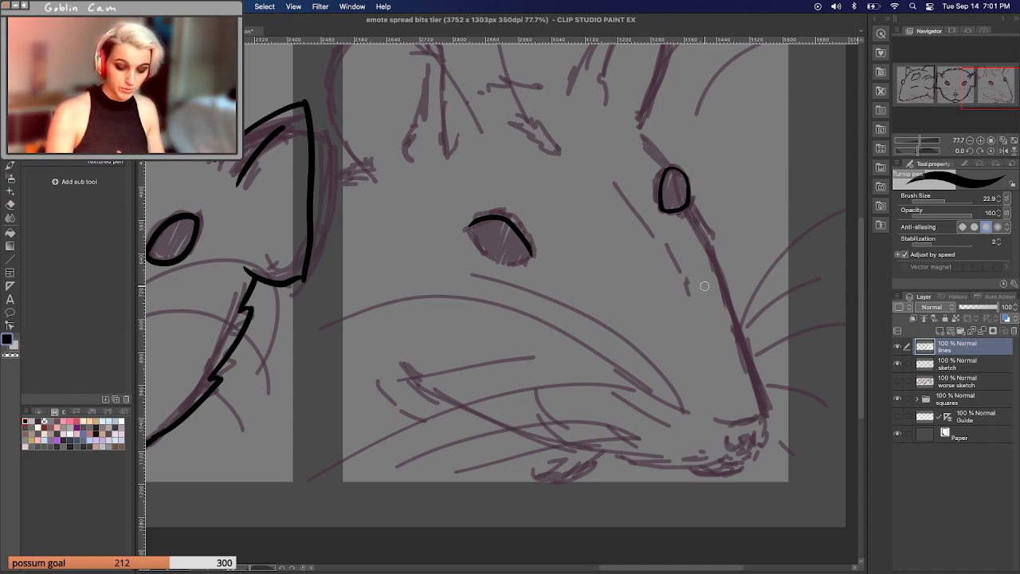
Ink the lower-left curve of the third head's near eye in black, from its left corner to the bottom.
{"action": "mouse_move", "coordinate": [468, 228]}
{"action": "left_mouse_down"}
{"action": "mouse_move", "coordinate": [472, 242]}
{"action": "mouse_move", "coordinate": [512, 264]}
{"action": "left_mouse_up"}
{"action": "key", "text": "super+z"}
{"action": "key", "text": "super+z"}
{"action": "key", "text": "super+z"}
{"action": "mouse_move", "coordinate": [469, 227]}
{"action": "left_mouse_down"}
{"action": "mouse_move", "coordinate": [523, 266]}
{"action": "mouse_move", "coordinate": [536, 248]}
{"action": "mouse_move", "coordinate": [478, 243]}
{"action": "mouse_move", "coordinate": [530, 256]}
{"action": "mouse_move", "coordinate": [485, 263]}
{"action": "left_mouse_up"}
{"action": "key", "text": "super+z"}
{"action": "key", "text": "super+z"}
{"action": "key", "text": "super+z"}
{"action": "left_click_drag", "start_coordinate": [467, 225], "coordinate": [491, 256]}
{"action": "key", "text": "super+z"}
{"action": "mouse_move", "coordinate": [467, 225]}
{"action": "left_mouse_down"}
{"action": "mouse_move", "coordinate": [505, 263]}
{"action": "mouse_move", "coordinate": [536, 257]}
{"action": "mouse_move", "coordinate": [500, 267]}
{"action": "mouse_move", "coordinate": [533, 256]}
{"action": "left_mouse_up"}
{"action": "key", "text": "super+z"}
{"action": "key", "text": "super+z"}
{"action": "key", "text": "super+z"}
{"action": "key", "text": "super+z"}
{"action": "key", "text": "super+z"}
{"action": "key", "text": "super+z"}
{"action": "key", "text": "super+z"}
{"action": "key", "text": "super+z"}
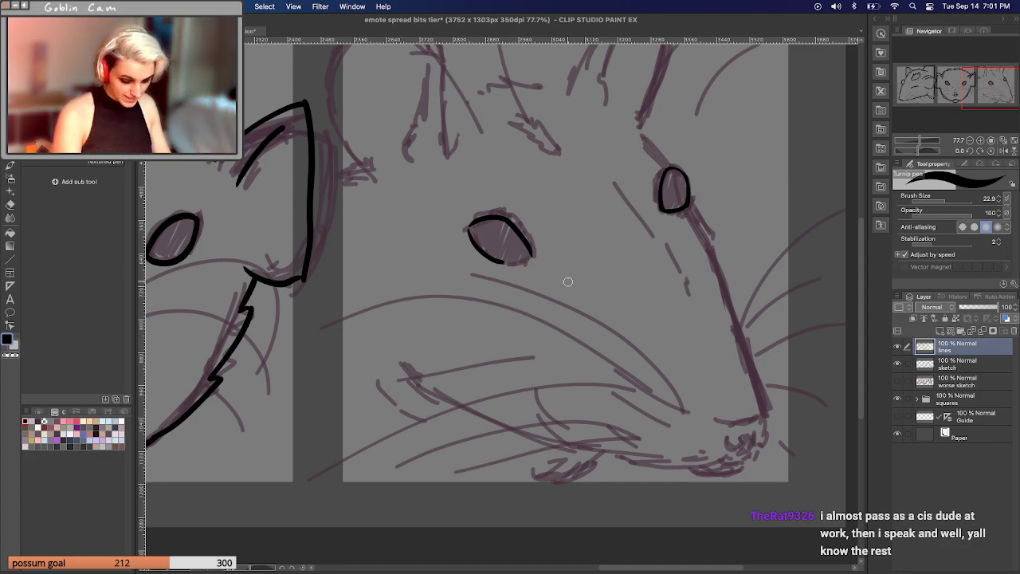
Try to close the lower-right gap in the near eye's outline with a short black stroke.
{"action": "left_click", "coordinate": [922, 141]}
{"action": "left_click_drag", "start_coordinate": [922, 141], "coordinate": [927, 136]}
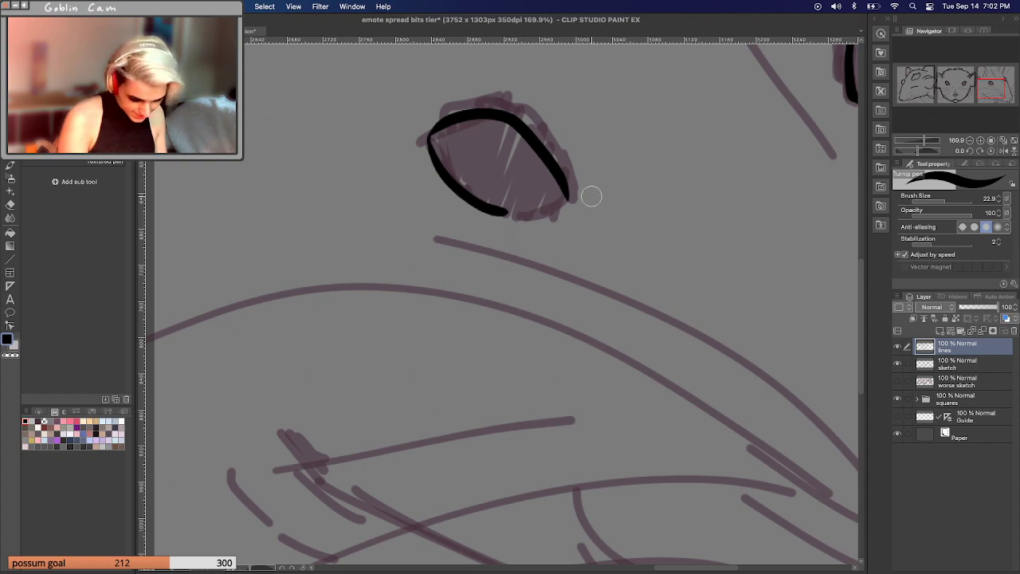
{"action": "left_click_drag", "start_coordinate": [571, 196], "coordinate": [509, 212]}
{"action": "key", "text": "ctrl+z"}
{"action": "left_click_drag", "start_coordinate": [571, 197], "coordinate": [499, 210]}
{"action": "key", "text": "ctrl+z"}
{"action": "key", "text": "ctrl+z"}
{"action": "mouse_move", "coordinate": [570, 196]}
{"action": "left_mouse_down"}
{"action": "mouse_move", "coordinate": [499, 211]}
{"action": "mouse_move", "coordinate": [563, 193]}
{"action": "left_mouse_up"}
{"action": "key", "text": "ctrl+z"}
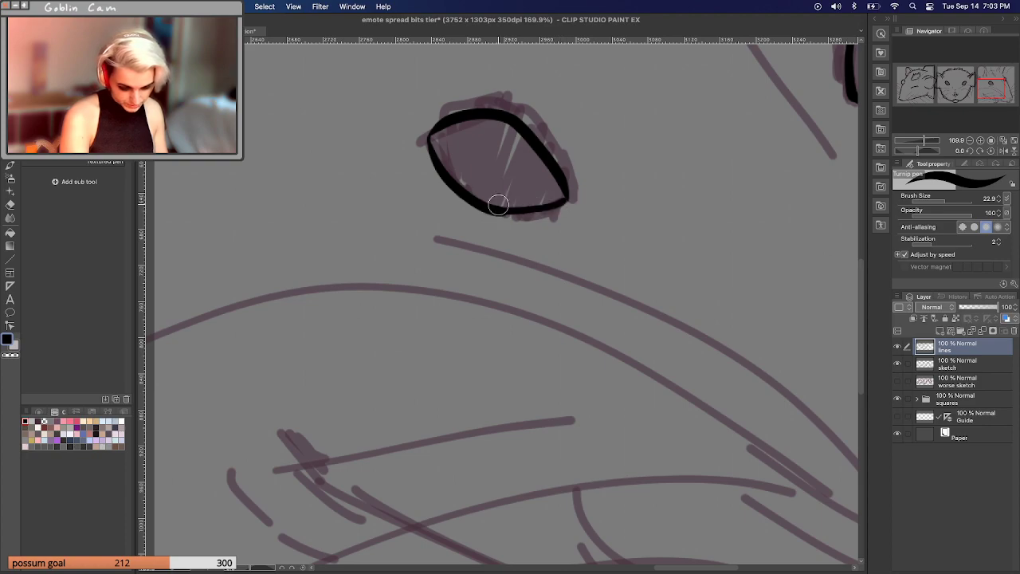
{"action": "left_click_drag", "start_coordinate": [555, 208], "coordinate": [546, 211]}
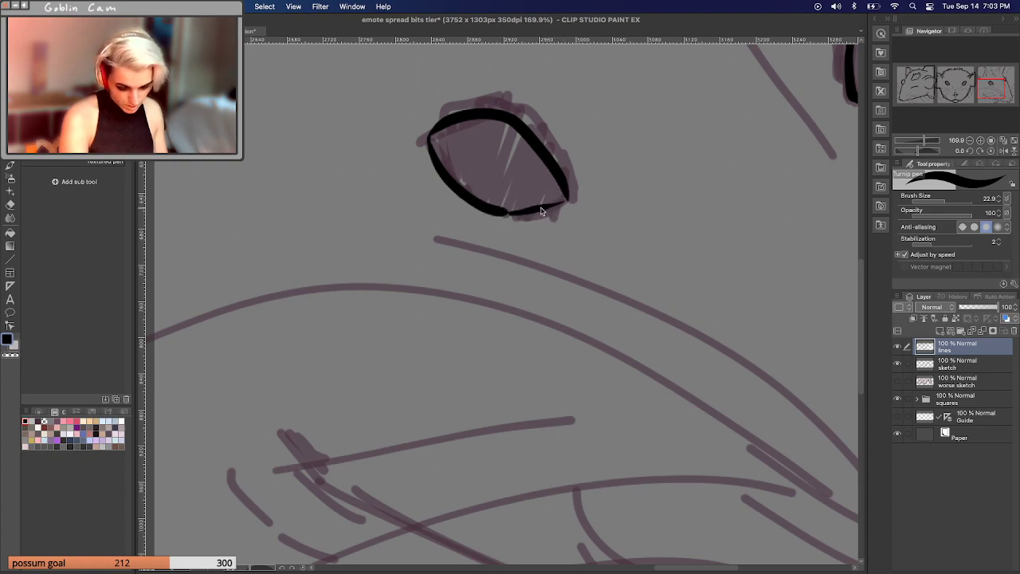
{"action": "key", "text": "ctrl+z"}
{"action": "left_click_drag", "start_coordinate": [567, 194], "coordinate": [497, 205]}
{"action": "key", "text": "ctrl+z"}
{"action": "left_click_drag", "start_coordinate": [568, 194], "coordinate": [493, 210]}
{"action": "key", "text": "ctrl+z"}
{"action": "left_click_drag", "start_coordinate": [567, 194], "coordinate": [523, 212]}
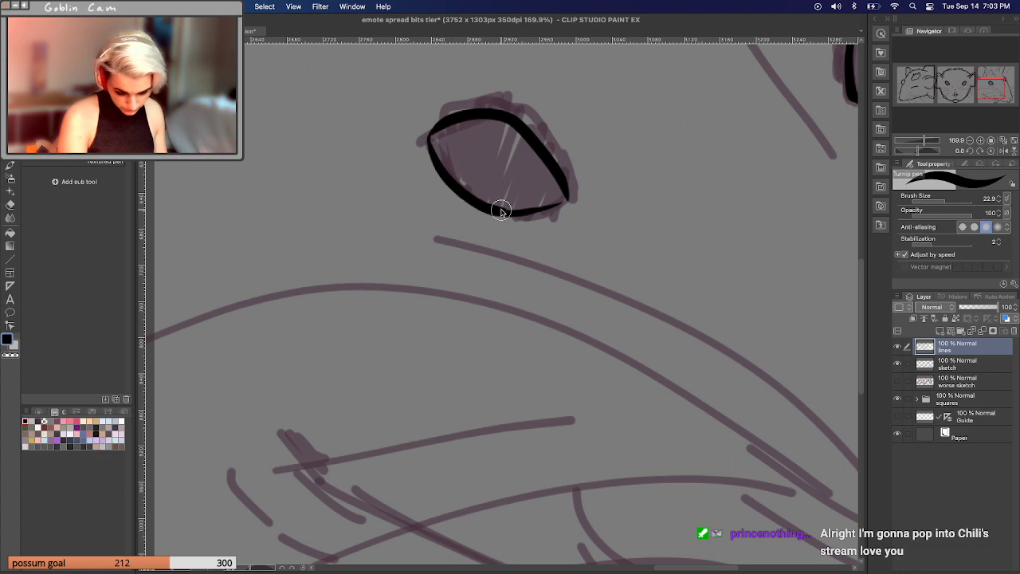
{"action": "key", "text": "ctrl+z"}
{"action": "left_click_drag", "start_coordinate": [498, 209], "coordinate": [578, 201]}
{"action": "key", "text": "ctrl+z"}
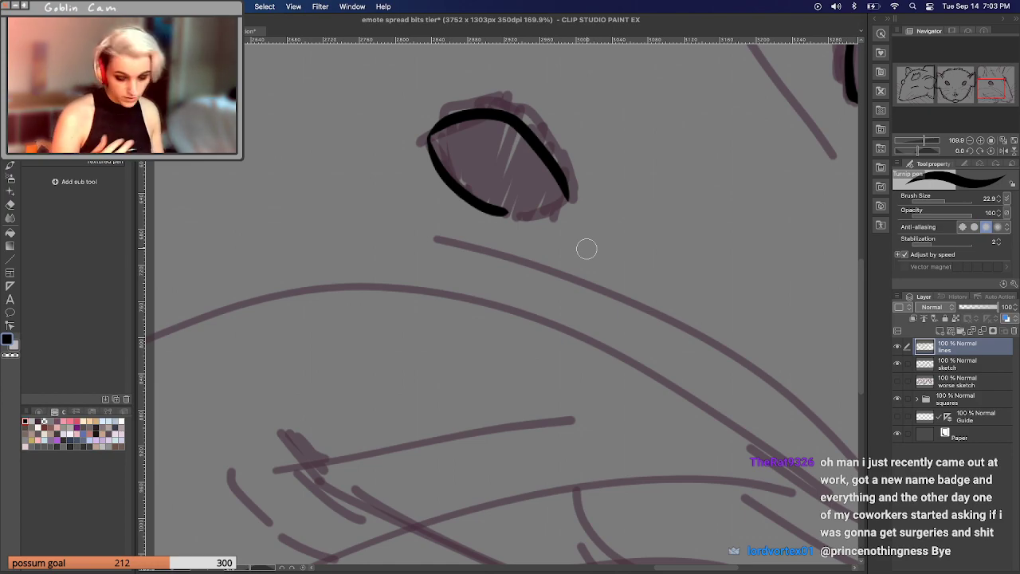
Close the near eye's outline along the lower right and thicken its right corner with the black Turnip pen.
{"action": "left_click_drag", "start_coordinate": [919, 141], "coordinate": [927, 141]}
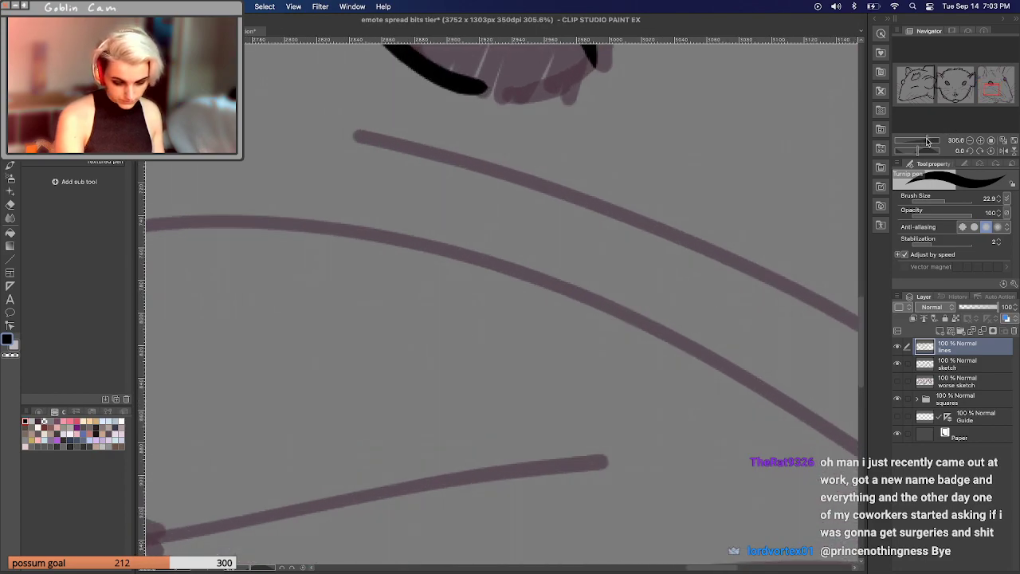
{"action": "mouse_move", "coordinate": [540, 275]}
{"action": "left_mouse_down"}
{"action": "mouse_move", "coordinate": [447, 299]}
{"action": "mouse_move", "coordinate": [534, 278]}
{"action": "mouse_move", "coordinate": [503, 290]}
{"action": "mouse_move", "coordinate": [422, 284]}
{"action": "left_mouse_up"}
{"action": "key", "text": "ctrl+z"}
{"action": "key", "text": "ctrl+z"}
{"action": "key", "text": "ctrl+z"}
{"action": "left_click_drag", "start_coordinate": [535, 267], "coordinate": [438, 294]}
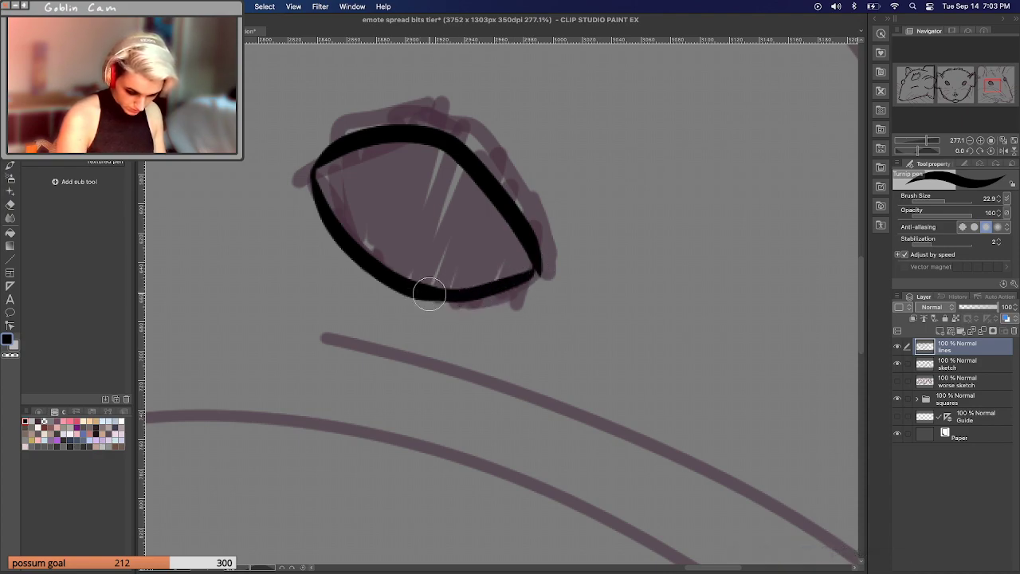
{"action": "mouse_move", "coordinate": [530, 234]}
{"action": "left_mouse_down"}
{"action": "mouse_move", "coordinate": [550, 256]}
{"action": "mouse_move", "coordinate": [549, 241]}
{"action": "left_mouse_up"}
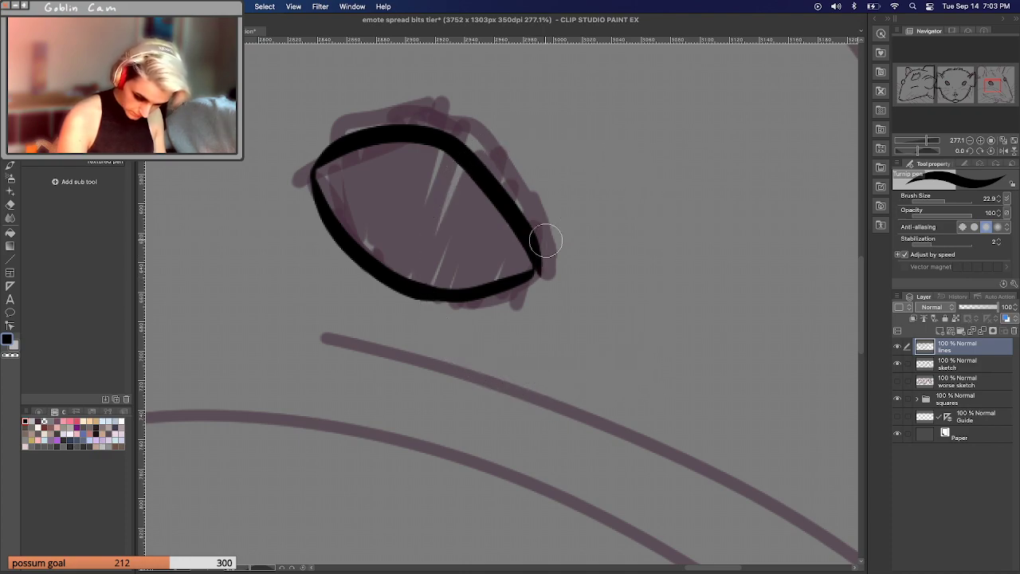
{"action": "left_click_drag", "start_coordinate": [533, 275], "coordinate": [489, 286]}
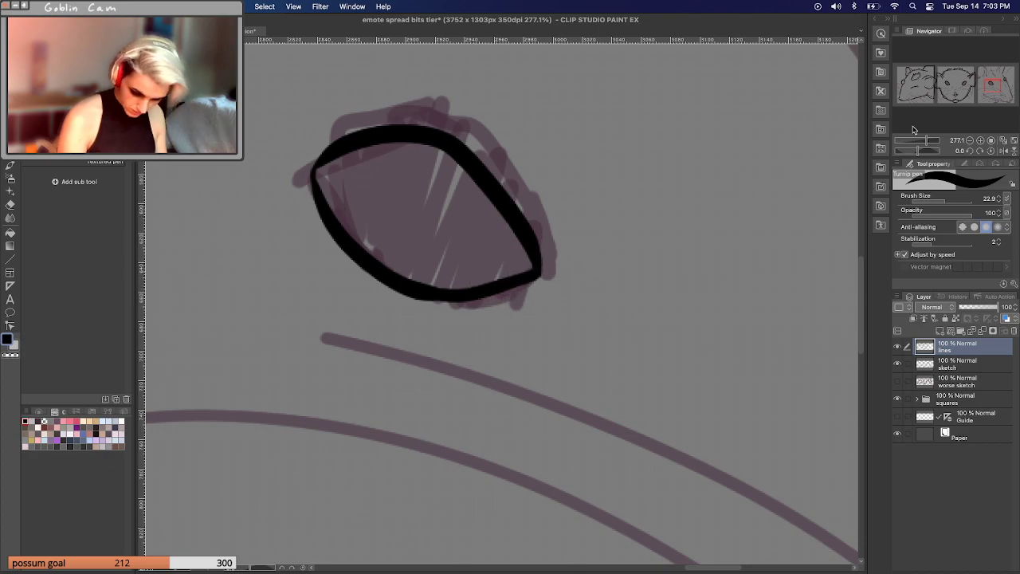
Thicken the line at the near eye's left corner so the upper and lower curves join evenly.
{"action": "mouse_move", "coordinate": [932, 141]}
{"action": "left_mouse_down"}
{"action": "mouse_move", "coordinate": [915, 143]}
{"action": "mouse_move", "coordinate": [930, 141]}
{"action": "left_mouse_up"}
{"action": "mouse_move", "coordinate": [351, 185]}
{"action": "left_mouse_down"}
{"action": "mouse_move", "coordinate": [348, 217]}
{"action": "mouse_move", "coordinate": [341, 191]}
{"action": "mouse_move", "coordinate": [359, 174]}
{"action": "mouse_move", "coordinate": [337, 200]}
{"action": "mouse_move", "coordinate": [359, 236]}
{"action": "mouse_move", "coordinate": [342, 197]}
{"action": "mouse_move", "coordinate": [345, 213]}
{"action": "mouse_move", "coordinate": [349, 190]}
{"action": "left_mouse_up"}
{"action": "key", "text": "super+z"}
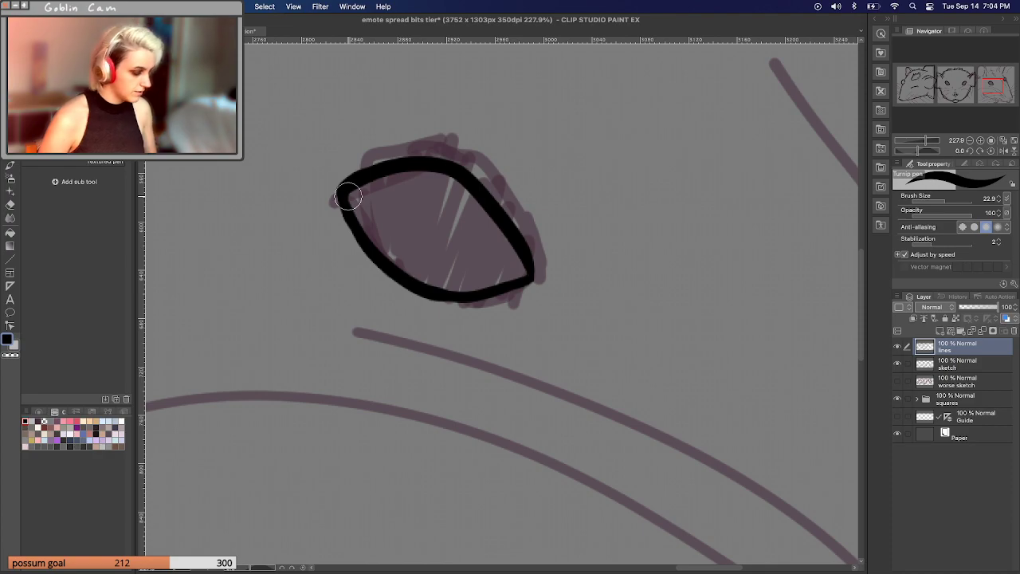
{"action": "left_click_drag", "start_coordinate": [348, 196], "coordinate": [341, 188]}
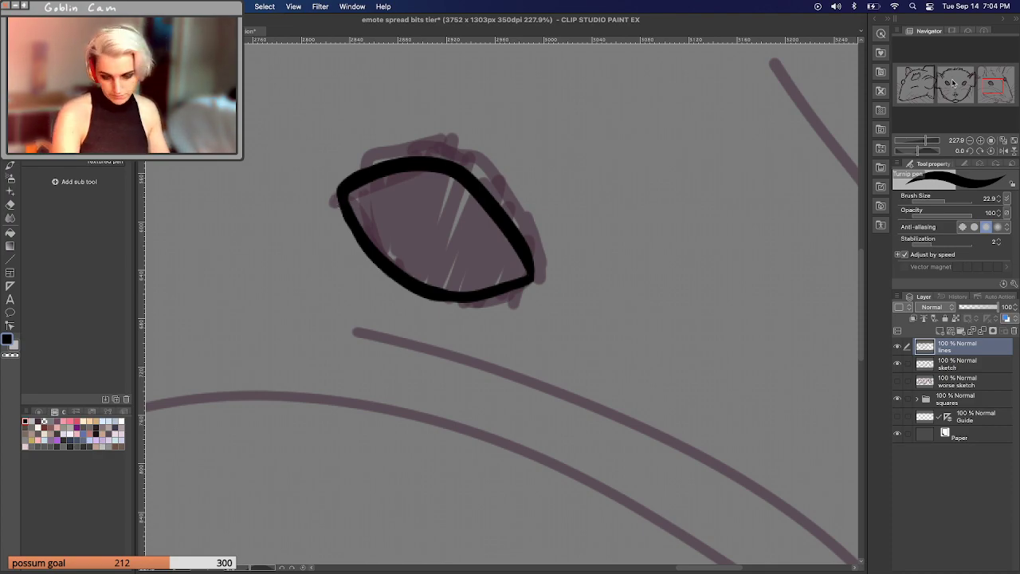
Ink the short forehead line running down to the top of the third head's far eye.
{"action": "mouse_move", "coordinate": [927, 141]}
{"action": "left_mouse_down"}
{"action": "mouse_move", "coordinate": [916, 150]}
{"action": "mouse_move", "coordinate": [926, 148]}
{"action": "left_mouse_up"}
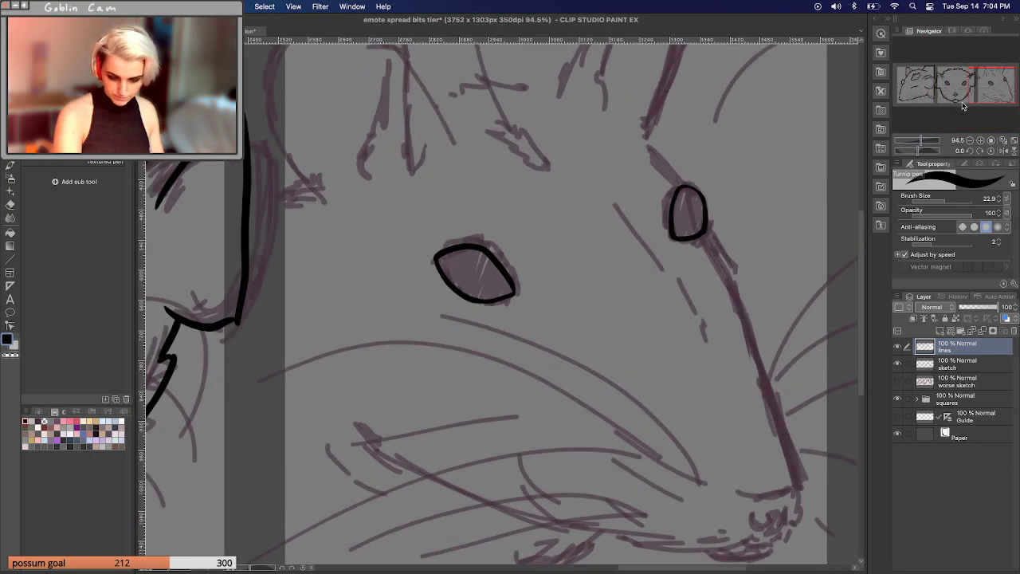
{"action": "left_click", "coordinate": [990, 93]}
{"action": "left_click_drag", "start_coordinate": [990, 93], "coordinate": [990, 84]}
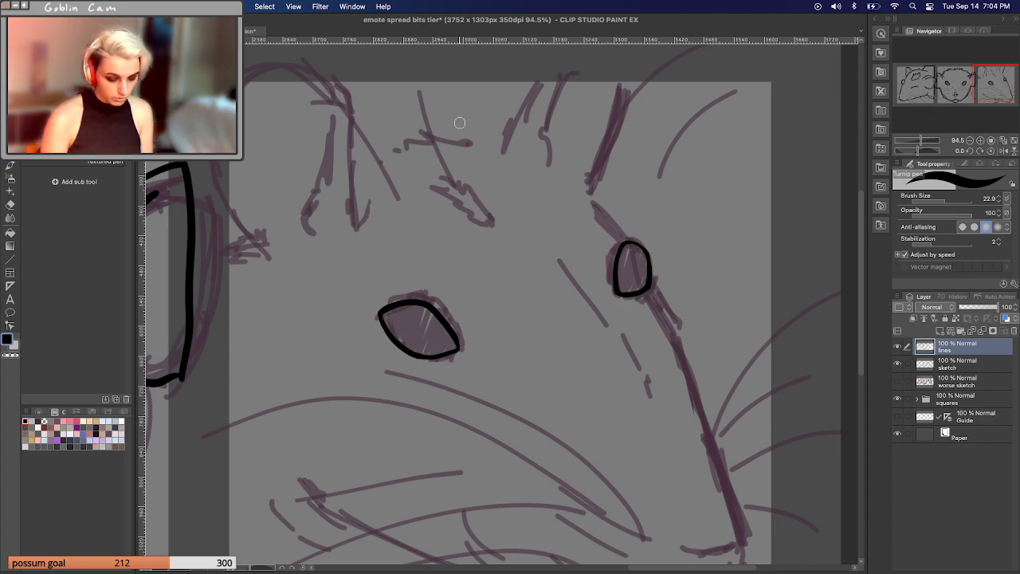
{"action": "left_click_drag", "start_coordinate": [593, 203], "coordinate": [631, 243]}
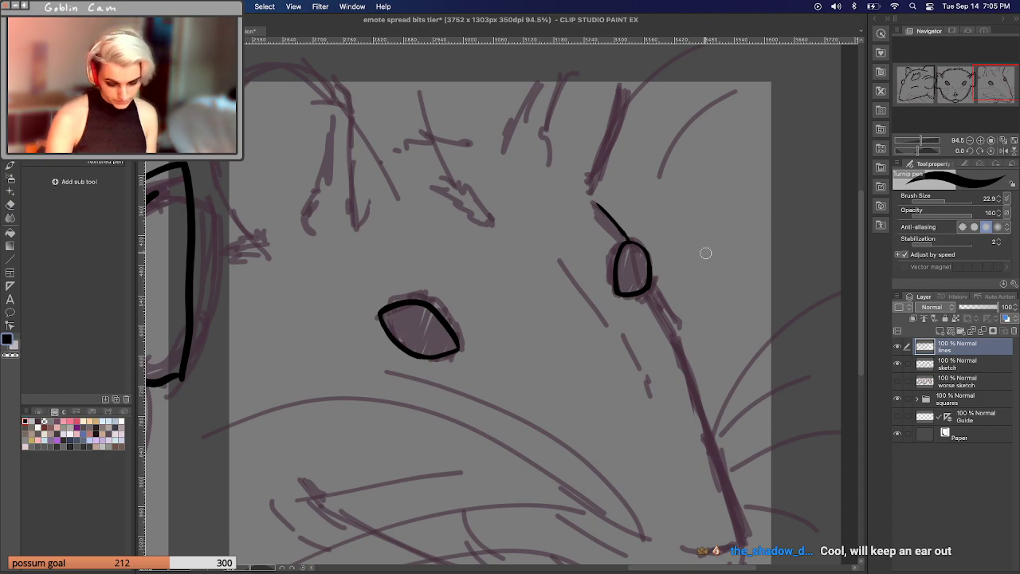
{"action": "key", "text": "super+z"}
{"action": "left_click_drag", "start_coordinate": [596, 202], "coordinate": [631, 239]}
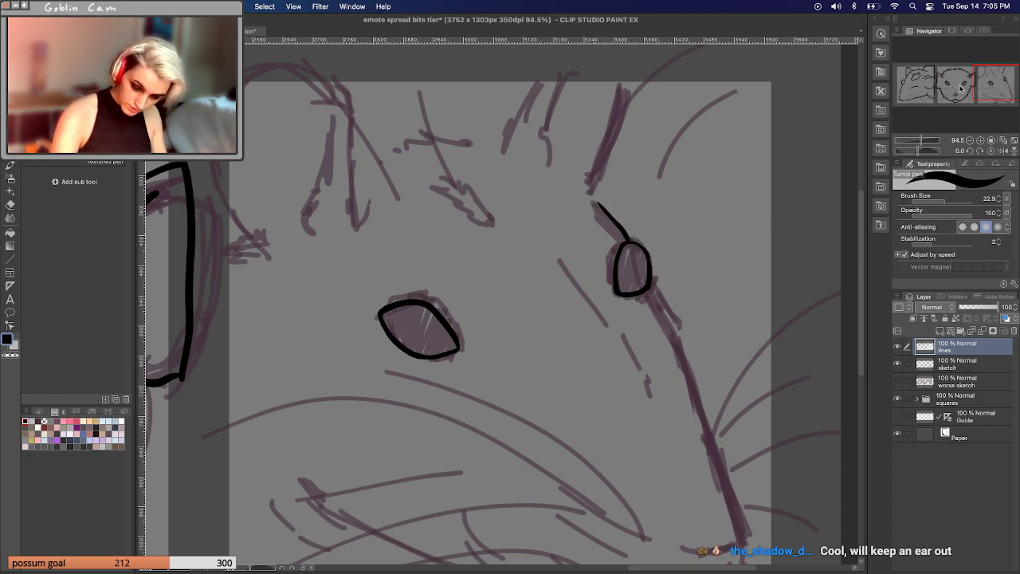
Ink the bridge of the third head's snout as one long black stroke from the far eye down to the nose.
{"action": "scroll", "coordinate": [693, 232], "scroll_direction": "down", "scroll_amount": 3}
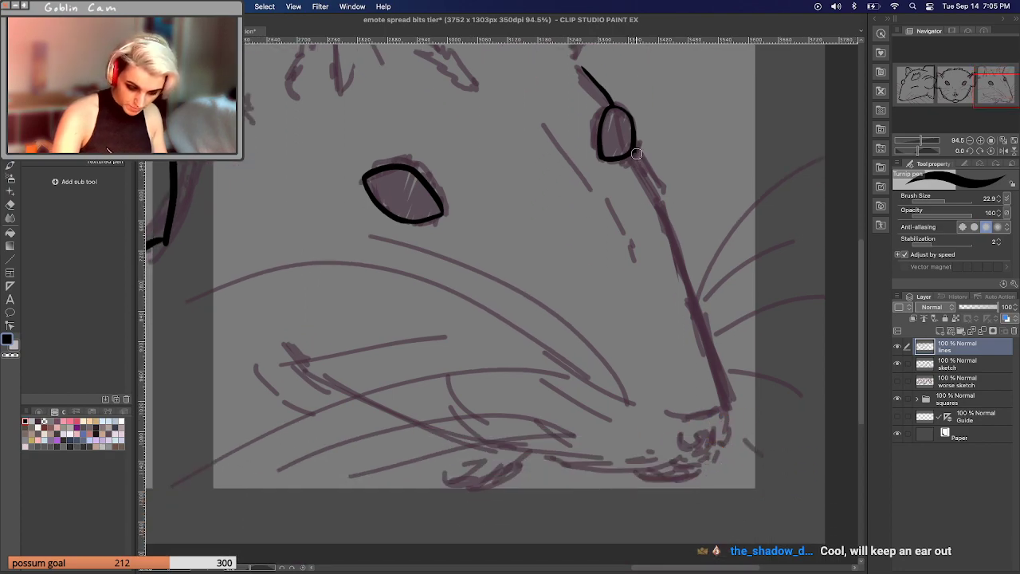
{"action": "left_click_drag", "start_coordinate": [634, 153], "coordinate": [660, 203]}
{"action": "key", "text": "ctrl+z"}
{"action": "left_click_drag", "start_coordinate": [634, 152], "coordinate": [678, 234]}
{"action": "key", "text": "ctrl+z"}
{"action": "mouse_move", "coordinate": [634, 149]}
{"action": "left_mouse_down"}
{"action": "mouse_move", "coordinate": [666, 207]}
{"action": "mouse_move", "coordinate": [658, 191]}
{"action": "mouse_move", "coordinate": [720, 405]}
{"action": "left_mouse_up"}
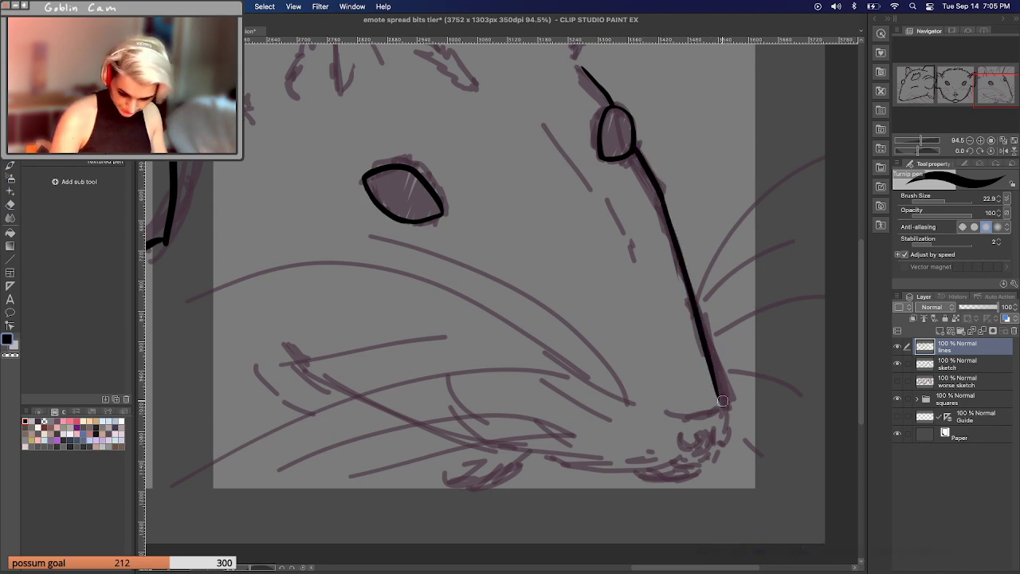
{"action": "key", "text": "ctrl+z"}
{"action": "key", "text": "ctrl+z"}
{"action": "key", "text": "ctrl+z"}
{"action": "mouse_move", "coordinate": [634, 150]}
{"action": "left_mouse_down"}
{"action": "mouse_move", "coordinate": [675, 229]}
{"action": "mouse_move", "coordinate": [725, 405]}
{"action": "left_mouse_up"}
{"action": "key", "text": "ctrl+z"}
{"action": "key", "text": "ctrl+z"}
{"action": "mouse_move", "coordinate": [634, 150]}
{"action": "left_mouse_down"}
{"action": "mouse_move", "coordinate": [695, 292]}
{"action": "mouse_move", "coordinate": [725, 408]}
{"action": "left_mouse_up"}
{"action": "key", "text": "ctrl+z"}
{"action": "key", "text": "ctrl+z"}
{"action": "mouse_move", "coordinate": [635, 150]}
{"action": "left_mouse_down"}
{"action": "mouse_move", "coordinate": [665, 220]}
{"action": "mouse_move", "coordinate": [726, 424]}
{"action": "left_mouse_up"}
{"action": "key", "text": "ctrl+z"}
{"action": "key", "text": "ctrl+z"}
{"action": "left_click_drag", "start_coordinate": [635, 150], "coordinate": [727, 411]}
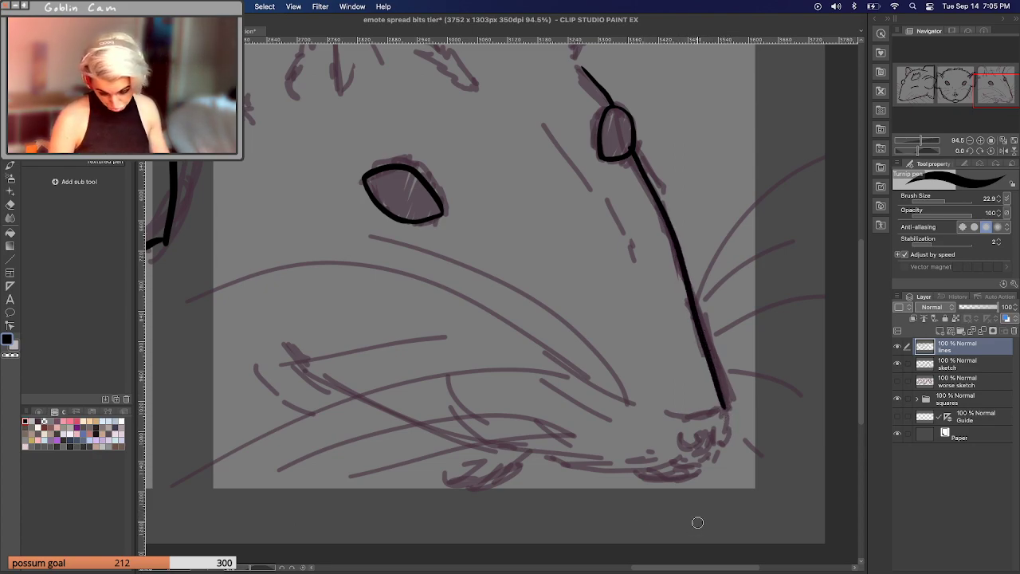
Ink the rounded front of the nose, its top edge and the small nostril marks.
{"action": "left_click_drag", "start_coordinate": [726, 411], "coordinate": [717, 449]}
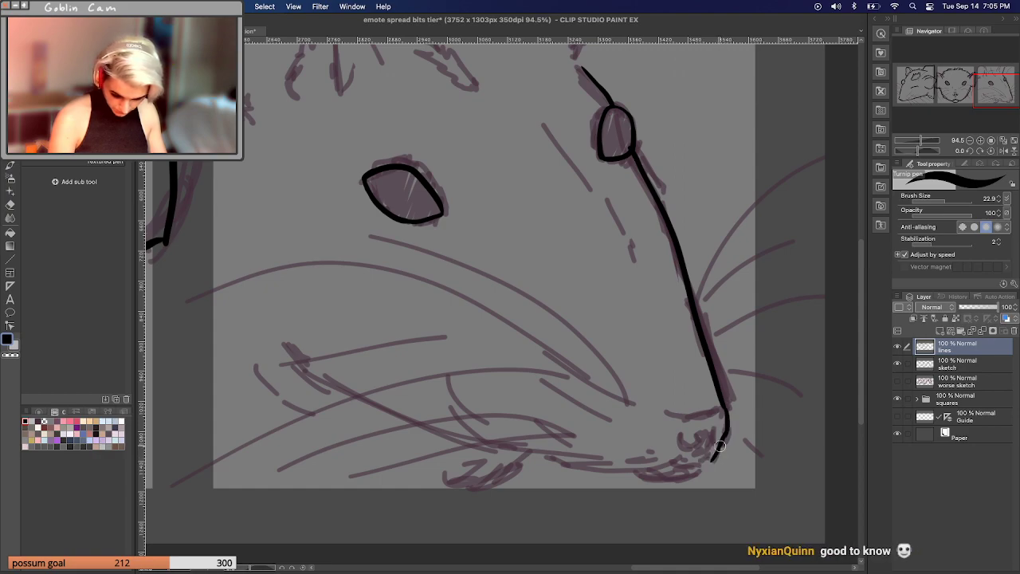
{"action": "mouse_move", "coordinate": [725, 429]}
{"action": "left_mouse_down"}
{"action": "mouse_move", "coordinate": [678, 474]}
{"action": "mouse_move", "coordinate": [707, 461]}
{"action": "mouse_move", "coordinate": [687, 465]}
{"action": "mouse_move", "coordinate": [698, 443]}
{"action": "mouse_move", "coordinate": [718, 442]}
{"action": "mouse_move", "coordinate": [705, 449]}
{"action": "mouse_move", "coordinate": [698, 418]}
{"action": "mouse_move", "coordinate": [724, 415]}
{"action": "left_mouse_up"}
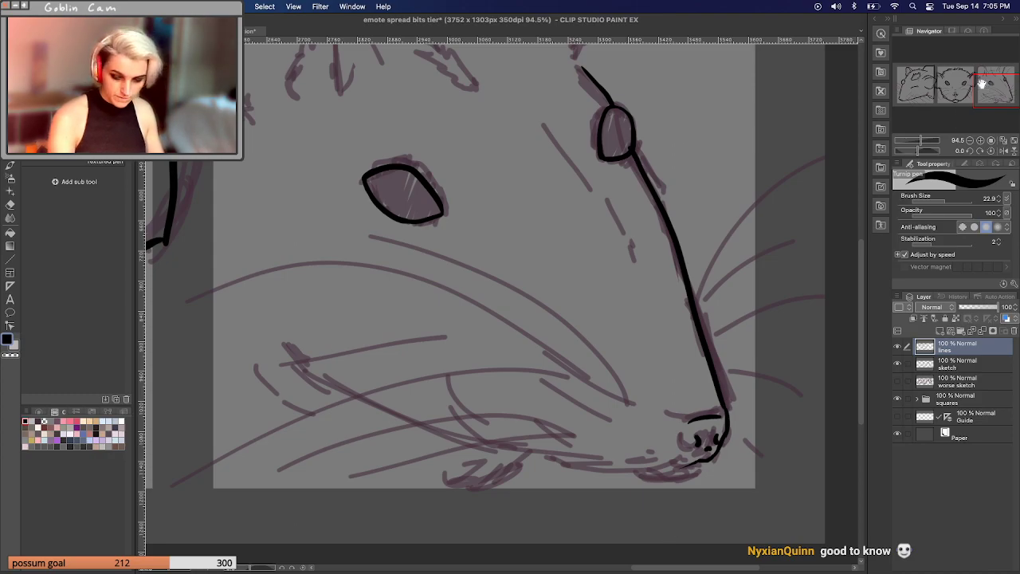
Ink a small fur notch at the back of the third head's jaw and the lower jaw line forward to the nose.
{"action": "scroll", "coordinate": [671, 532], "scroll_direction": "left", "scroll_amount": 5}
{"action": "scroll", "coordinate": [716, 295], "scroll_direction": "right", "scroll_amount": 5}
{"action": "scroll", "coordinate": [716, 295], "scroll_direction": "down", "scroll_amount": 3}
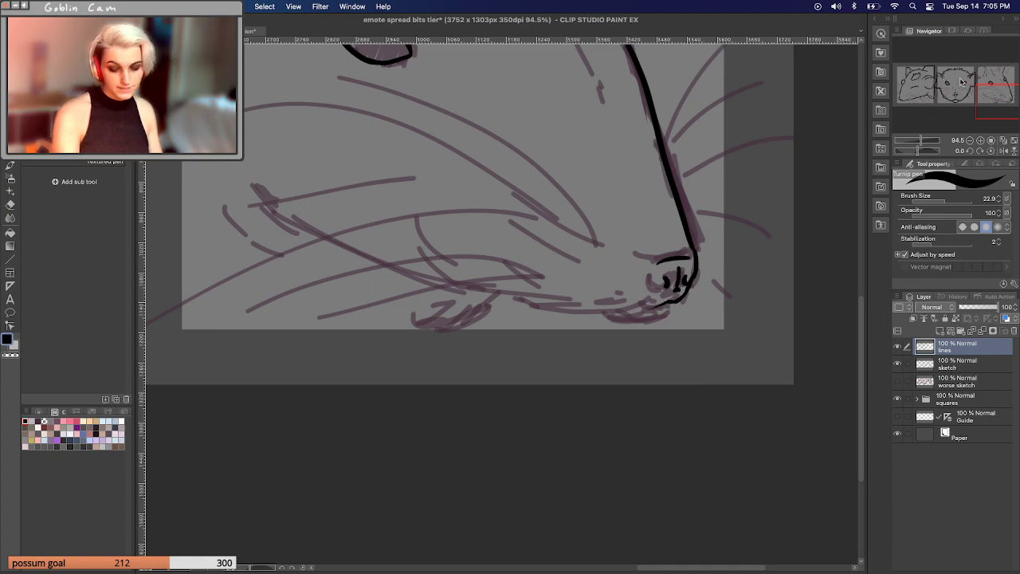
{"action": "left_click_drag", "start_coordinate": [991, 106], "coordinate": [975, 108]}
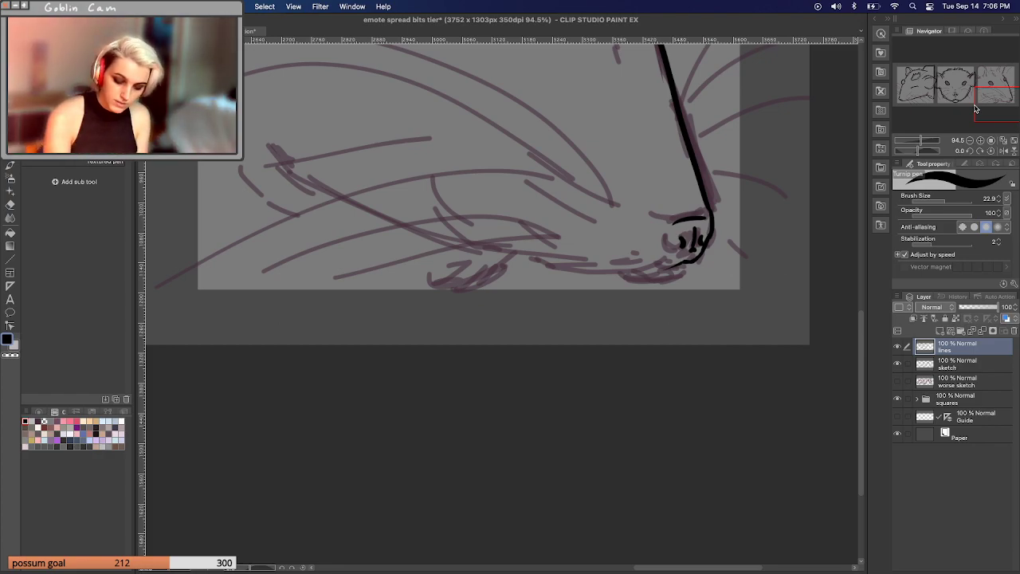
{"action": "left_click_drag", "start_coordinate": [990, 108], "coordinate": [988, 94]}
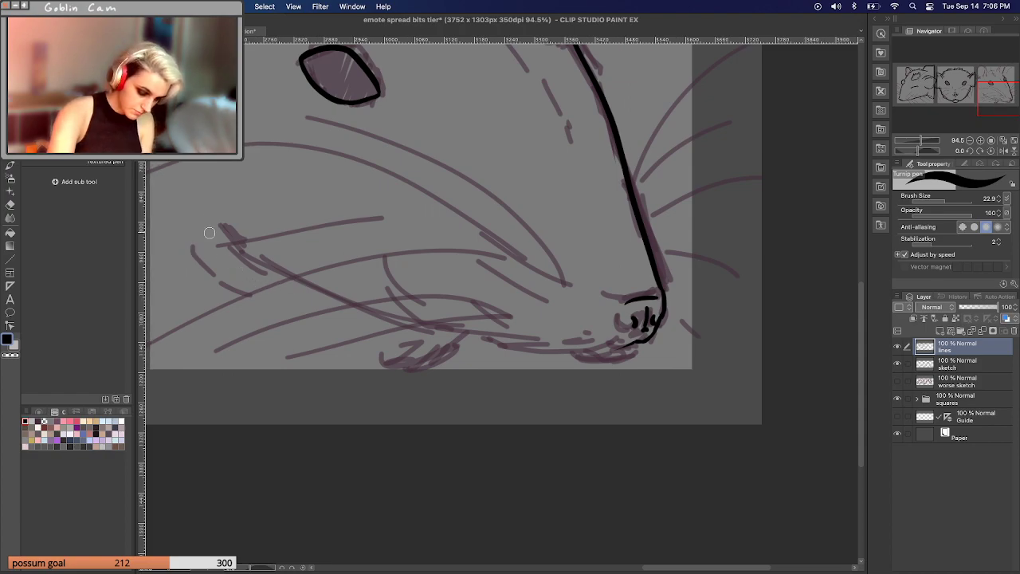
{"action": "mouse_move", "coordinate": [225, 231]}
{"action": "left_mouse_down"}
{"action": "mouse_move", "coordinate": [270, 269]}
{"action": "mouse_move", "coordinate": [350, 308]}
{"action": "mouse_move", "coordinate": [554, 356]}
{"action": "left_mouse_up"}
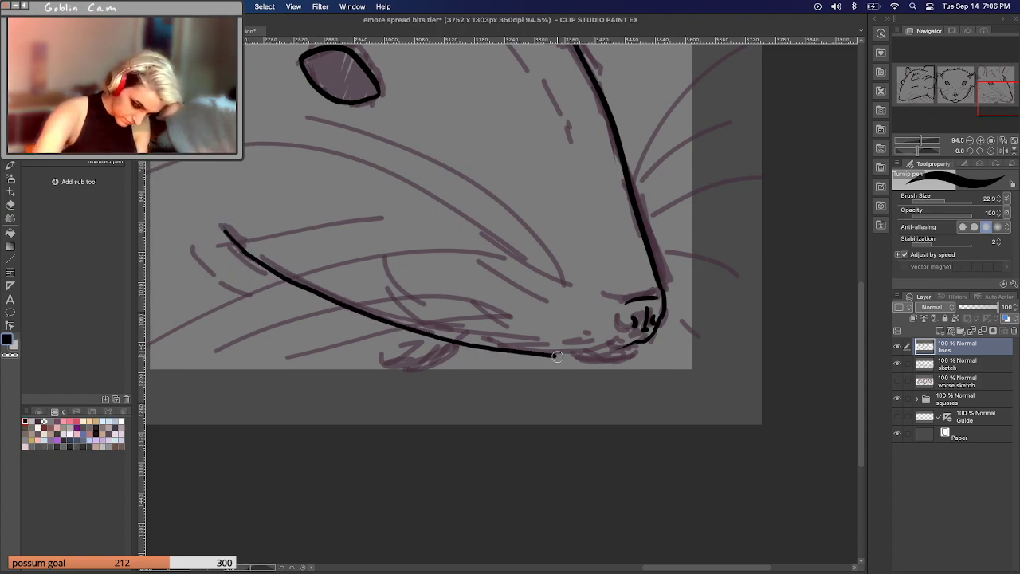
{"action": "key", "text": "super+z"}
{"action": "mouse_move", "coordinate": [220, 234]}
{"action": "left_mouse_down"}
{"action": "mouse_move", "coordinate": [286, 276]}
{"action": "mouse_move", "coordinate": [245, 268]}
{"action": "mouse_move", "coordinate": [219, 243]}
{"action": "mouse_move", "coordinate": [296, 287]}
{"action": "mouse_move", "coordinate": [272, 286]}
{"action": "mouse_move", "coordinate": [467, 354]}
{"action": "left_mouse_up"}
{"action": "key", "text": "super+z"}
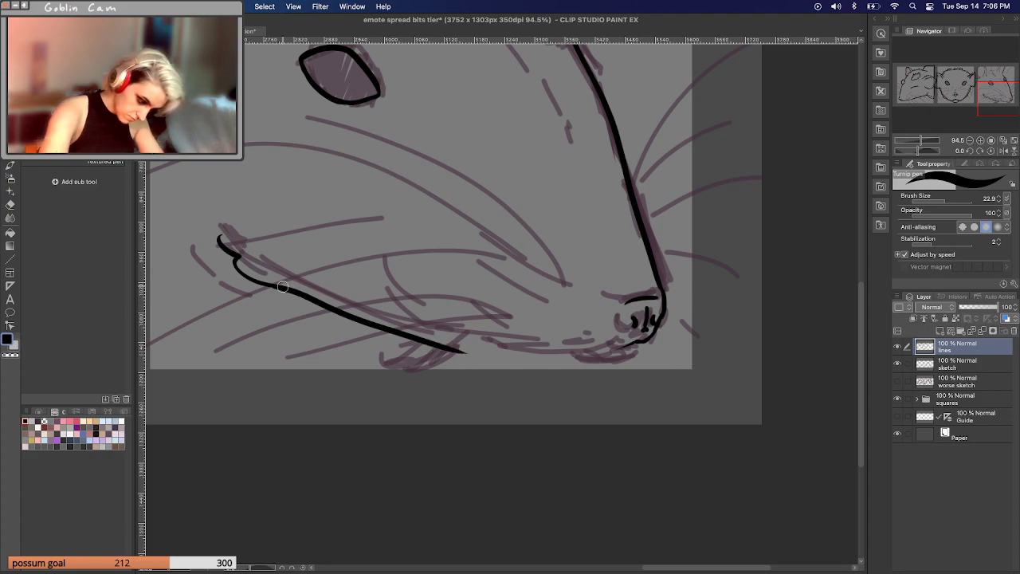
{"action": "key", "text": "super+z"}
{"action": "mouse_move", "coordinate": [266, 283]}
{"action": "left_mouse_down"}
{"action": "mouse_move", "coordinate": [379, 318]}
{"action": "mouse_move", "coordinate": [574, 351]}
{"action": "left_mouse_up"}
{"action": "key", "text": "super+z"}
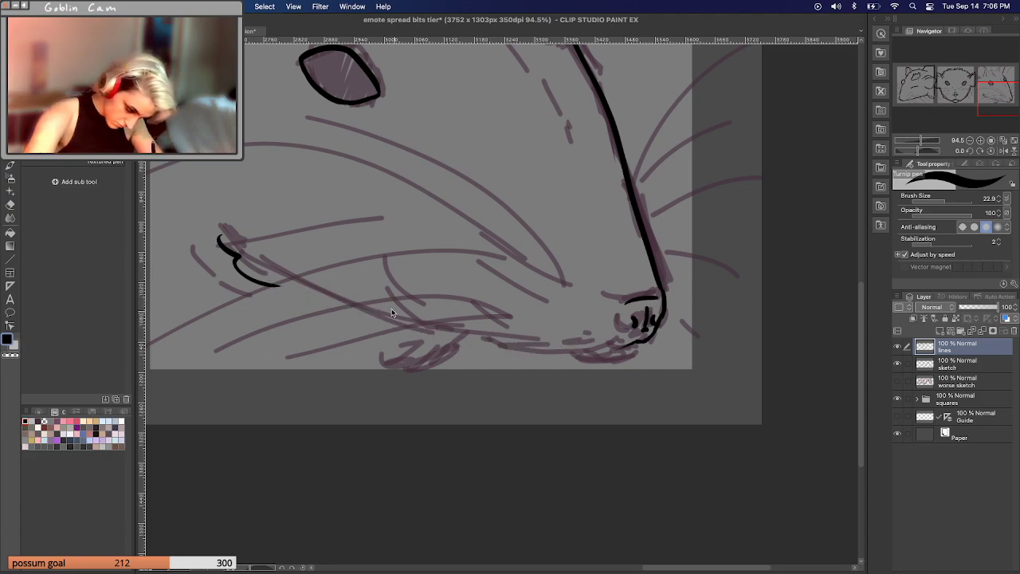
{"action": "mouse_move", "coordinate": [257, 282]}
{"action": "left_mouse_down"}
{"action": "mouse_move", "coordinate": [439, 339]}
{"action": "mouse_move", "coordinate": [532, 350]}
{"action": "mouse_move", "coordinate": [596, 343]}
{"action": "mouse_move", "coordinate": [605, 352]}
{"action": "mouse_move", "coordinate": [534, 358]}
{"action": "mouse_move", "coordinate": [241, 257]}
{"action": "left_mouse_up"}
{"action": "key", "text": "super+z"}
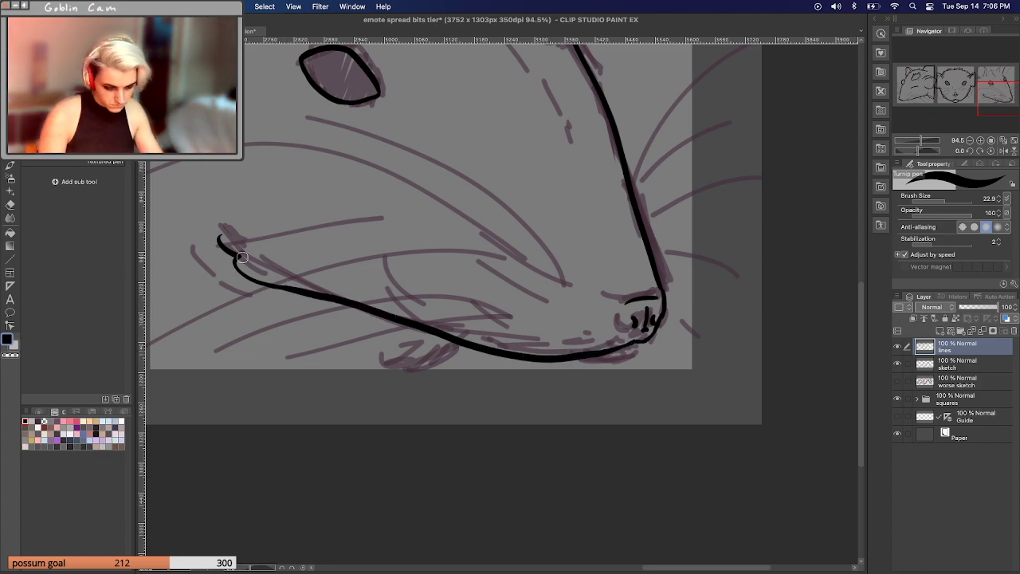
Undo the lower jaw line and try redrawing it as one long stroke between the jaw notch and the nose.
{"action": "key", "text": "super+z"}
{"action": "mouse_move", "coordinate": [642, 334]}
{"action": "left_mouse_down"}
{"action": "mouse_move", "coordinate": [597, 350]}
{"action": "mouse_move", "coordinate": [500, 345]}
{"action": "mouse_move", "coordinate": [271, 281]}
{"action": "left_mouse_up"}
{"action": "key", "text": "super+z"}
{"action": "mouse_move", "coordinate": [639, 338]}
{"action": "left_mouse_down"}
{"action": "mouse_move", "coordinate": [517, 348]}
{"action": "mouse_move", "coordinate": [280, 287]}
{"action": "left_mouse_up"}
{"action": "key", "text": "super+z"}
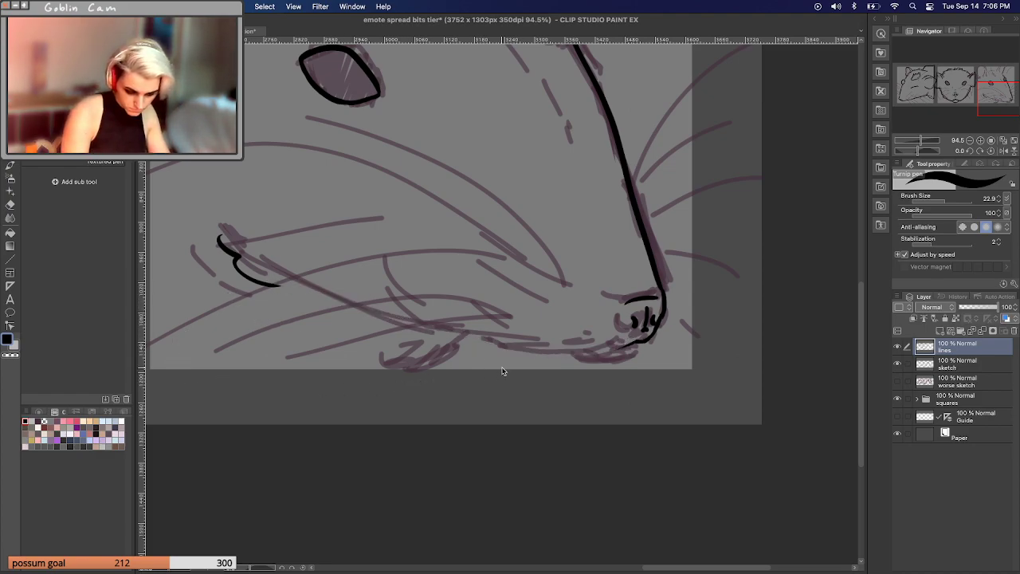
{"action": "mouse_move", "coordinate": [633, 339]}
{"action": "left_mouse_down"}
{"action": "mouse_move", "coordinate": [546, 352]}
{"action": "mouse_move", "coordinate": [439, 334]}
{"action": "mouse_move", "coordinate": [281, 284]}
{"action": "mouse_move", "coordinate": [266, 292]}
{"action": "mouse_move", "coordinate": [410, 325]}
{"action": "mouse_move", "coordinate": [616, 344]}
{"action": "left_mouse_up"}
{"action": "key", "text": "super+z"}
{"action": "key", "text": "super+z"}
{"action": "left_click_drag", "start_coordinate": [273, 285], "coordinate": [528, 347]}
{"action": "key", "text": "super+z"}
{"action": "mouse_move", "coordinate": [261, 281]}
{"action": "left_mouse_down"}
{"action": "mouse_move", "coordinate": [503, 340]}
{"action": "mouse_move", "coordinate": [625, 342]}
{"action": "left_mouse_up"}
{"action": "key", "text": "super+z"}
{"action": "left_click_drag", "start_coordinate": [265, 285], "coordinate": [341, 296]}
{"action": "key", "text": "super+z"}
{"action": "mouse_move", "coordinate": [271, 285]}
{"action": "left_mouse_down"}
{"action": "mouse_move", "coordinate": [453, 349]}
{"action": "mouse_move", "coordinate": [540, 361]}
{"action": "mouse_move", "coordinate": [625, 344]}
{"action": "left_mouse_up"}
{"action": "key", "text": "super+z"}
{"action": "mouse_move", "coordinate": [266, 284]}
{"action": "left_mouse_down"}
{"action": "mouse_move", "coordinate": [503, 358]}
{"action": "mouse_move", "coordinate": [611, 343]}
{"action": "left_mouse_up"}
{"action": "key", "text": "super+z"}
{"action": "mouse_move", "coordinate": [271, 285]}
{"action": "left_mouse_down"}
{"action": "mouse_move", "coordinate": [493, 352]}
{"action": "mouse_move", "coordinate": [612, 351]}
{"action": "left_mouse_up"}
{"action": "key", "text": "super+z"}
{"action": "mouse_move", "coordinate": [267, 284]}
{"action": "left_mouse_down"}
{"action": "mouse_move", "coordinate": [539, 363]}
{"action": "mouse_move", "coordinate": [630, 352]}
{"action": "left_mouse_up"}
{"action": "key", "text": "super+z"}
{"action": "mouse_move", "coordinate": [267, 285]}
{"action": "left_mouse_down"}
{"action": "mouse_move", "coordinate": [472, 354]}
{"action": "mouse_move", "coordinate": [598, 354]}
{"action": "mouse_move", "coordinate": [628, 341]}
{"action": "left_mouse_up"}
{"action": "key", "text": "super+z"}
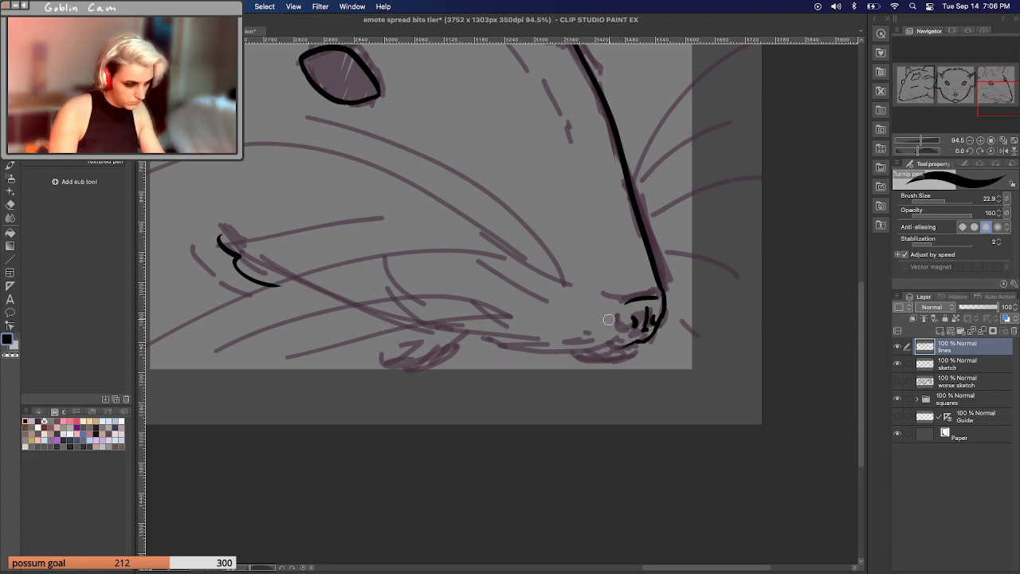
{"action": "mouse_move", "coordinate": [267, 284]}
{"action": "left_mouse_down"}
{"action": "mouse_move", "coordinate": [560, 352]}
{"action": "mouse_move", "coordinate": [630, 341]}
{"action": "left_mouse_up"}
{"action": "key", "text": "super+z"}
{"action": "mouse_move", "coordinate": [275, 285]}
{"action": "left_mouse_down"}
{"action": "mouse_move", "coordinate": [505, 341]}
{"action": "mouse_move", "coordinate": [638, 339]}
{"action": "left_mouse_up"}
{"action": "key", "text": "super+z"}
{"action": "mouse_move", "coordinate": [271, 285]}
{"action": "left_mouse_down"}
{"action": "mouse_move", "coordinate": [480, 353]}
{"action": "mouse_move", "coordinate": [609, 356]}
{"action": "mouse_move", "coordinate": [642, 341]}
{"action": "left_mouse_up"}
{"action": "key", "text": "super+z"}
{"action": "mouse_move", "coordinate": [268, 284]}
{"action": "left_mouse_down"}
{"action": "mouse_move", "coordinate": [457, 344]}
{"action": "mouse_move", "coordinate": [581, 358]}
{"action": "mouse_move", "coordinate": [668, 312]}
{"action": "mouse_move", "coordinate": [595, 355]}
{"action": "mouse_move", "coordinate": [481, 343]}
{"action": "mouse_move", "coordinate": [292, 290]}
{"action": "left_mouse_up"}
{"action": "key", "text": "super+z"}
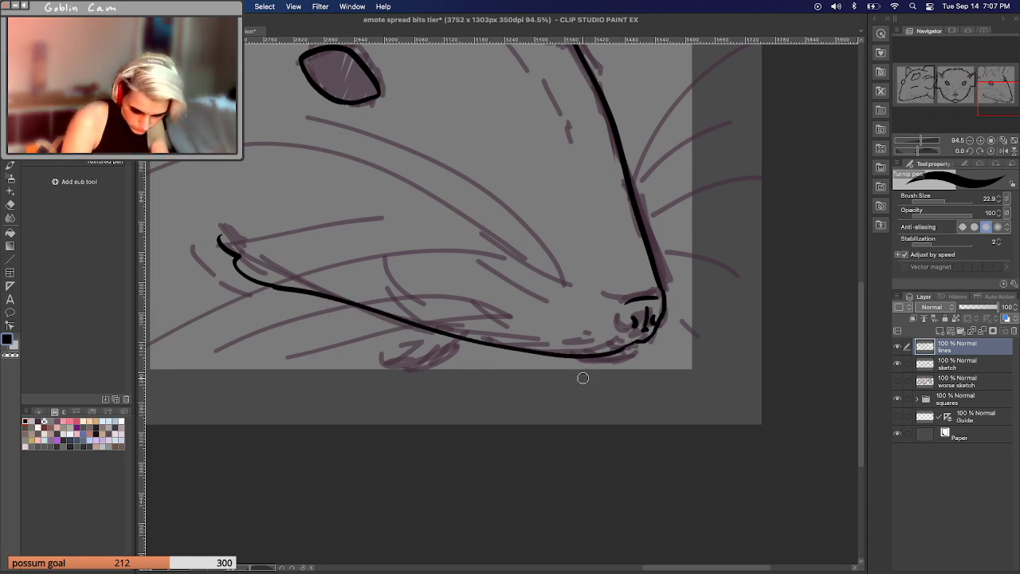
{"action": "key", "text": "super+z"}
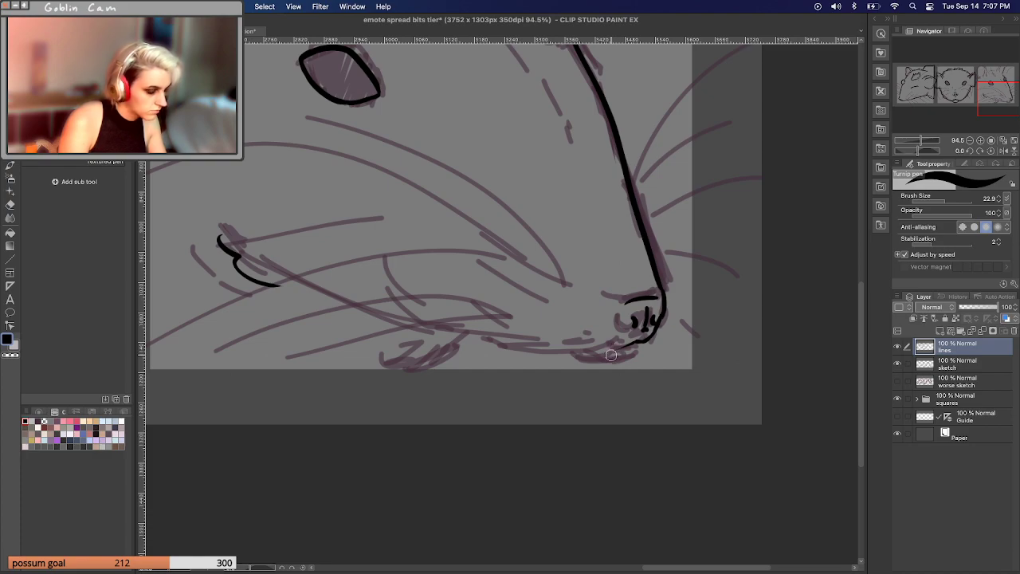
{"action": "mouse_move", "coordinate": [638, 341]}
{"action": "left_mouse_down"}
{"action": "mouse_move", "coordinate": [536, 350]}
{"action": "mouse_move", "coordinate": [257, 283]}
{"action": "left_mouse_up"}
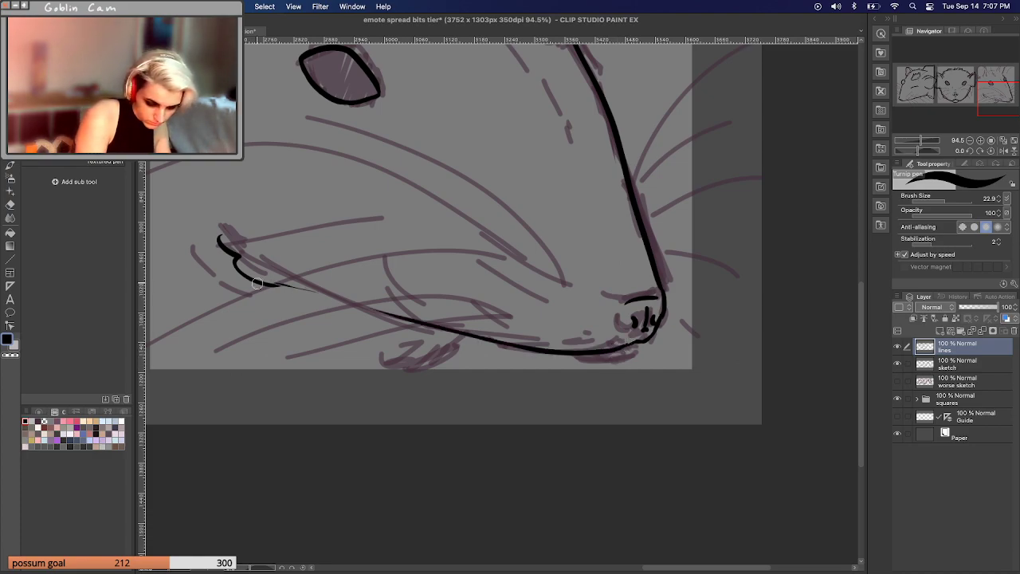
{"action": "key", "text": "super+z"}
{"action": "mouse_move", "coordinate": [634, 341]}
{"action": "left_mouse_down"}
{"action": "mouse_move", "coordinate": [588, 356]}
{"action": "mouse_move", "coordinate": [455, 344]}
{"action": "mouse_move", "coordinate": [306, 292]}
{"action": "left_mouse_up"}
{"action": "key", "text": "super+z"}
{"action": "mouse_move", "coordinate": [633, 341]}
{"action": "left_mouse_down"}
{"action": "mouse_move", "coordinate": [582, 352]}
{"action": "mouse_move", "coordinate": [392, 316]}
{"action": "left_mouse_up"}
{"action": "key", "text": "super+z"}
Ink the third head's lower jaw line in two joined strokes, one from the nose back to mid-jaw and one from the jaw notch.
{"action": "mouse_move", "coordinate": [626, 349]}
{"action": "left_mouse_down"}
{"action": "mouse_move", "coordinate": [593, 359]}
{"action": "mouse_move", "coordinate": [391, 332]}
{"action": "left_mouse_up"}
{"action": "left_click_drag", "start_coordinate": [270, 284], "coordinate": [393, 333]}
{"action": "key", "text": "super+z"}
{"action": "left_click_drag", "start_coordinate": [268, 285], "coordinate": [415, 350]}
{"action": "key", "text": "super+z"}
{"action": "left_click_drag", "start_coordinate": [268, 284], "coordinate": [279, 285]}
{"action": "left_click_drag", "start_coordinate": [270, 285], "coordinate": [403, 335]}
{"action": "key", "text": "super+z"}
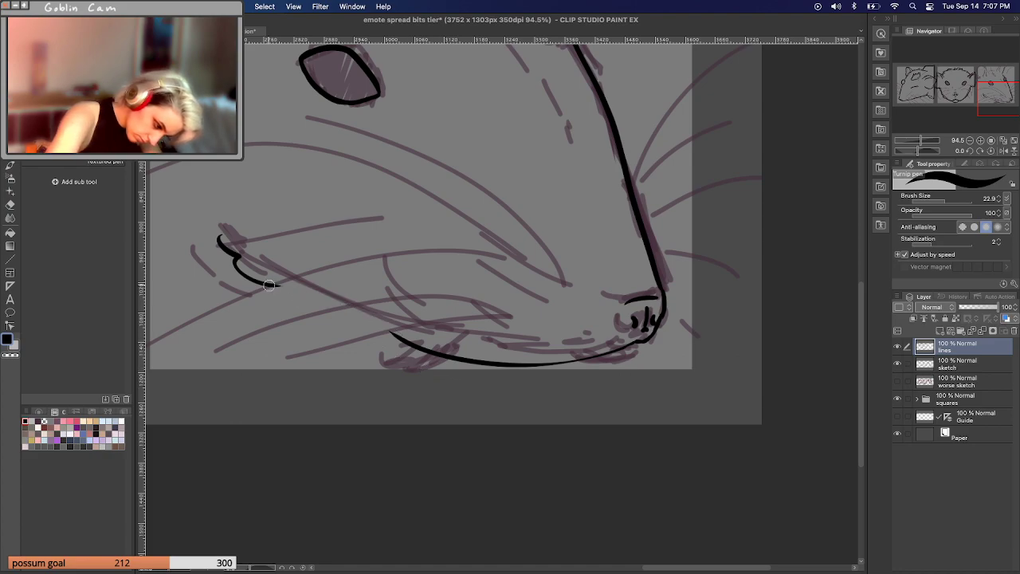
{"action": "left_click_drag", "start_coordinate": [270, 285], "coordinate": [399, 338]}
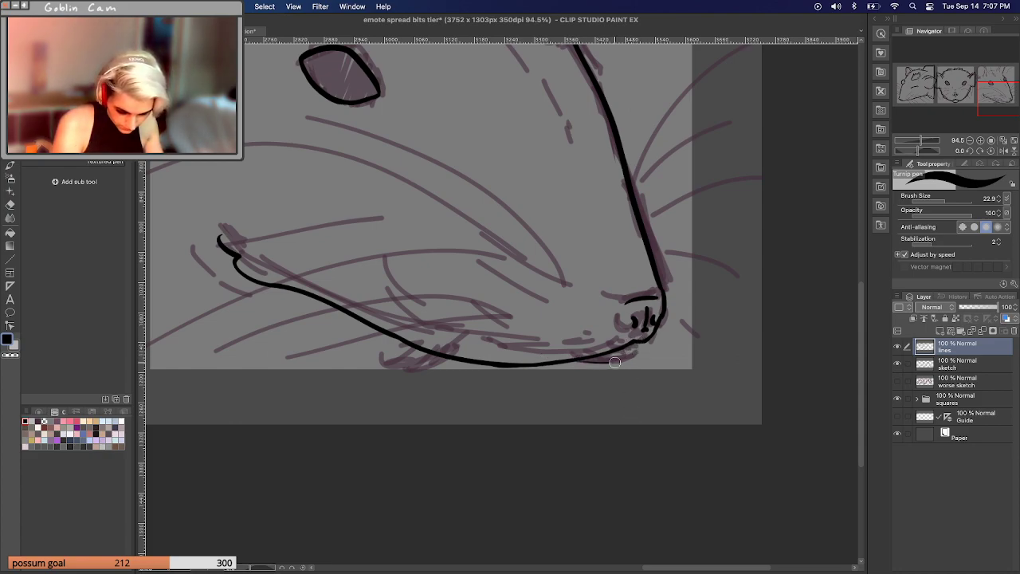
Ink the small curved lower lip beneath the front of the snout and a short throat line behind it.
{"action": "mouse_move", "coordinate": [643, 342]}
{"action": "left_mouse_down"}
{"action": "mouse_move", "coordinate": [622, 357]}
{"action": "mouse_move", "coordinate": [565, 364]}
{"action": "left_mouse_up"}
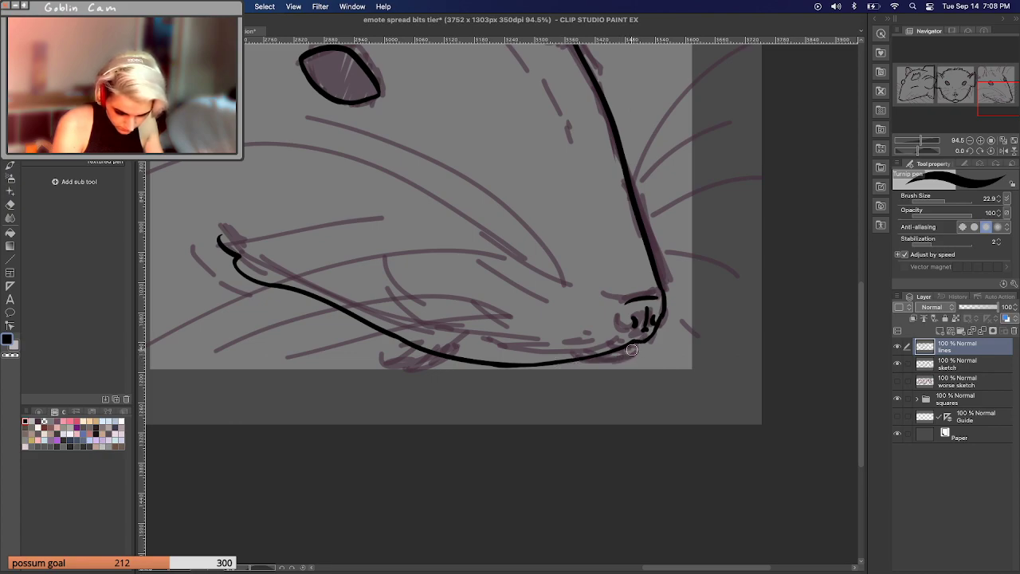
{"action": "mouse_move", "coordinate": [638, 343]}
{"action": "left_mouse_down"}
{"action": "mouse_move", "coordinate": [590, 363]}
{"action": "mouse_move", "coordinate": [602, 365]}
{"action": "left_mouse_up"}
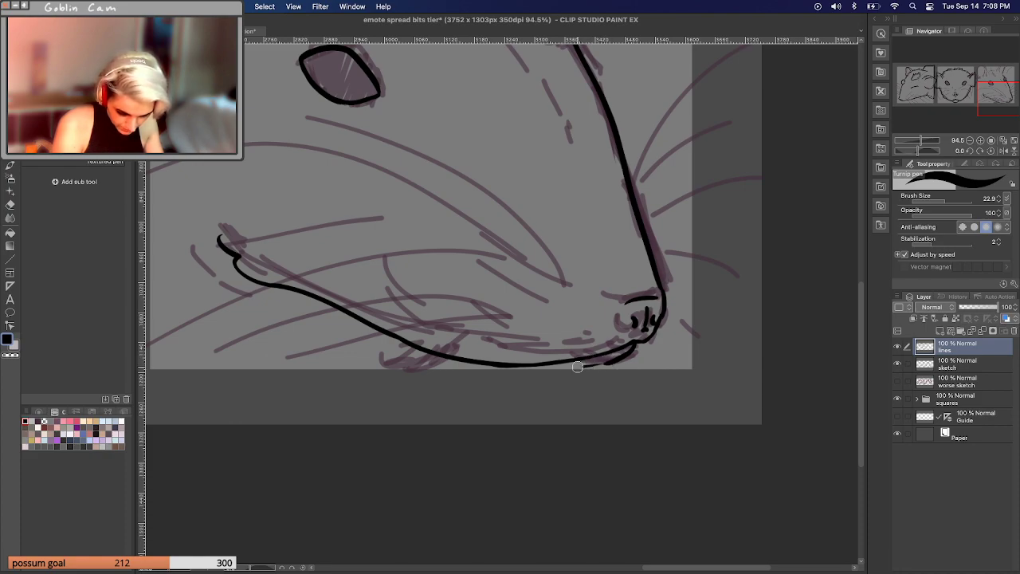
{"action": "left_click_drag", "start_coordinate": [637, 341], "coordinate": [548, 370]}
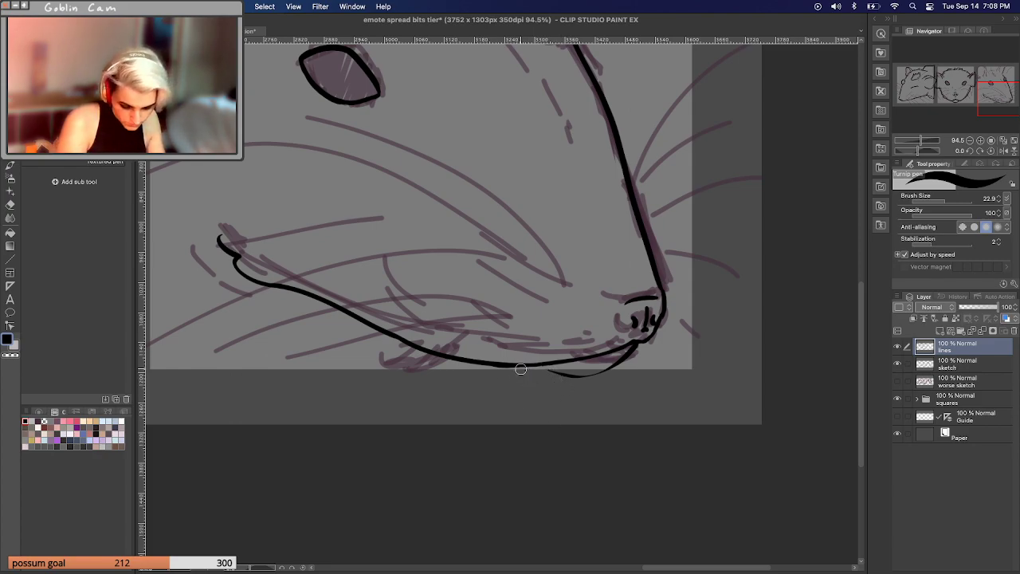
{"action": "mouse_move", "coordinate": [523, 370]}
{"action": "left_mouse_down"}
{"action": "mouse_move", "coordinate": [561, 379]}
{"action": "mouse_move", "coordinate": [547, 375]}
{"action": "mouse_move", "coordinate": [606, 370]}
{"action": "mouse_move", "coordinate": [577, 376]}
{"action": "left_mouse_up"}
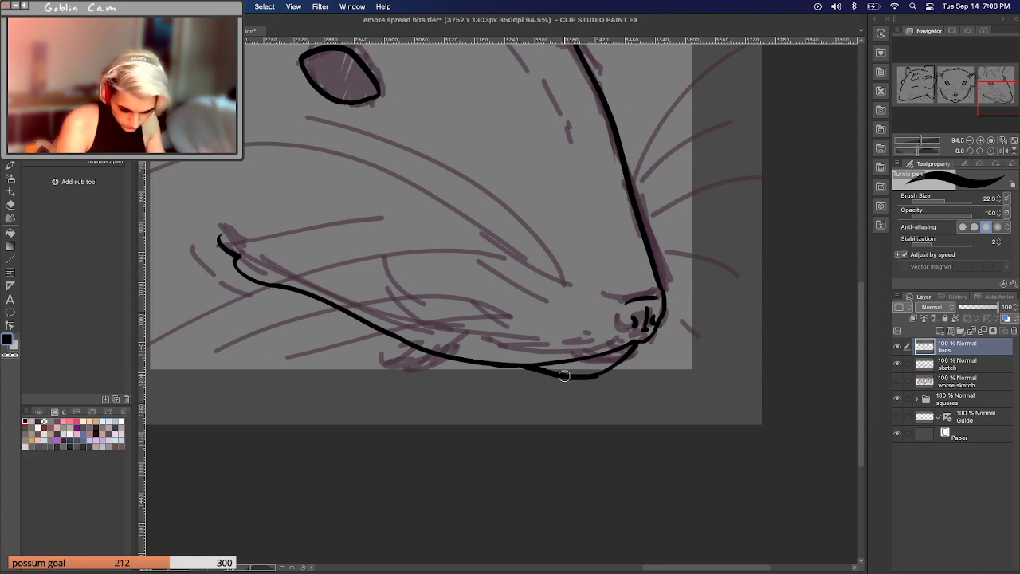
{"action": "left_click_drag", "start_coordinate": [447, 362], "coordinate": [410, 384]}
Ink the third head's far ear with its inner fold and join the ear's base to the forehead line.
{"action": "left_click_drag", "start_coordinate": [982, 105], "coordinate": [987, 86]}
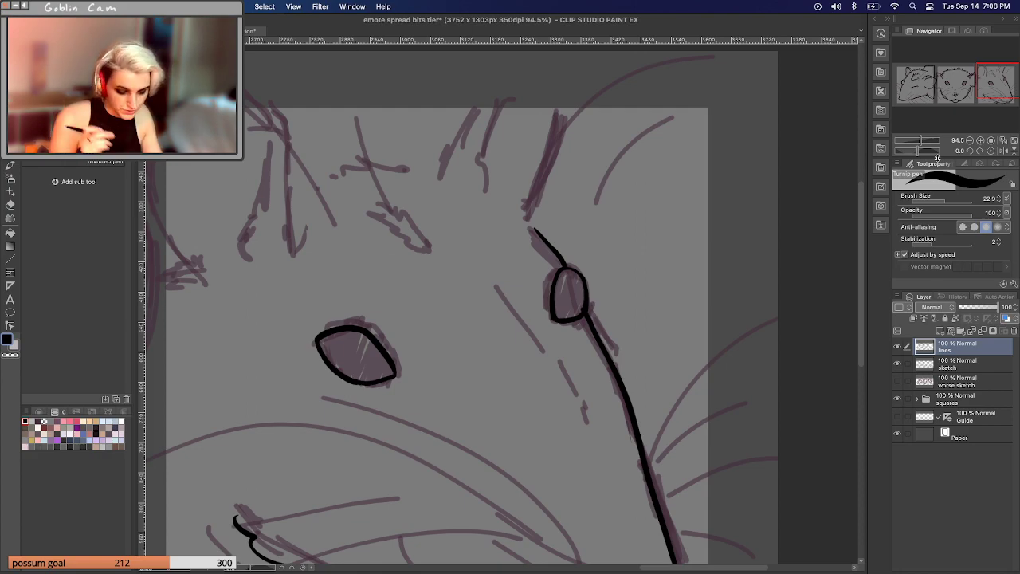
{"action": "mouse_move", "coordinate": [435, 174]}
{"action": "left_mouse_down"}
{"action": "mouse_move", "coordinate": [445, 102]}
{"action": "mouse_move", "coordinate": [494, 112]}
{"action": "mouse_move", "coordinate": [485, 163]}
{"action": "mouse_move", "coordinate": [481, 181]}
{"action": "mouse_move", "coordinate": [443, 102]}
{"action": "left_mouse_up"}
{"action": "key", "text": "ctrl+z"}
{"action": "key", "text": "ctrl+z"}
{"action": "key", "text": "ctrl+z"}
{"action": "mouse_move", "coordinate": [433, 173]}
{"action": "left_mouse_down"}
{"action": "mouse_move", "coordinate": [440, 100]}
{"action": "mouse_move", "coordinate": [487, 139]}
{"action": "mouse_move", "coordinate": [491, 174]}
{"action": "mouse_move", "coordinate": [568, 112]}
{"action": "left_mouse_up"}
{"action": "key", "text": "ctrl+z"}
{"action": "left_click_drag", "start_coordinate": [524, 213], "coordinate": [562, 97]}
{"action": "mouse_move", "coordinate": [441, 96]}
{"action": "left_mouse_down"}
{"action": "mouse_move", "coordinate": [510, 82]}
{"action": "mouse_move", "coordinate": [559, 97]}
{"action": "left_mouse_up"}
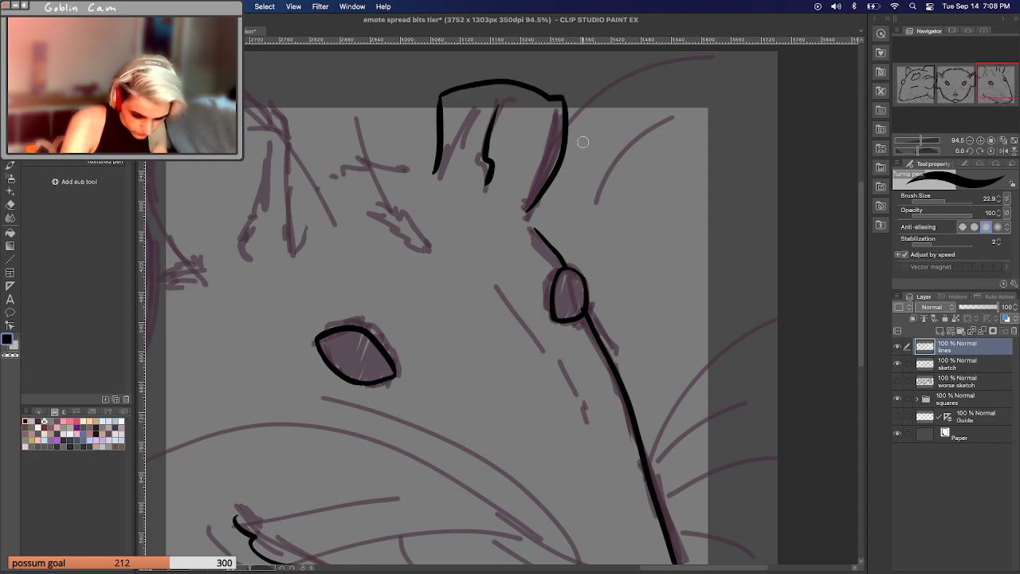
{"action": "left_click_drag", "start_coordinate": [513, 209], "coordinate": [549, 243]}
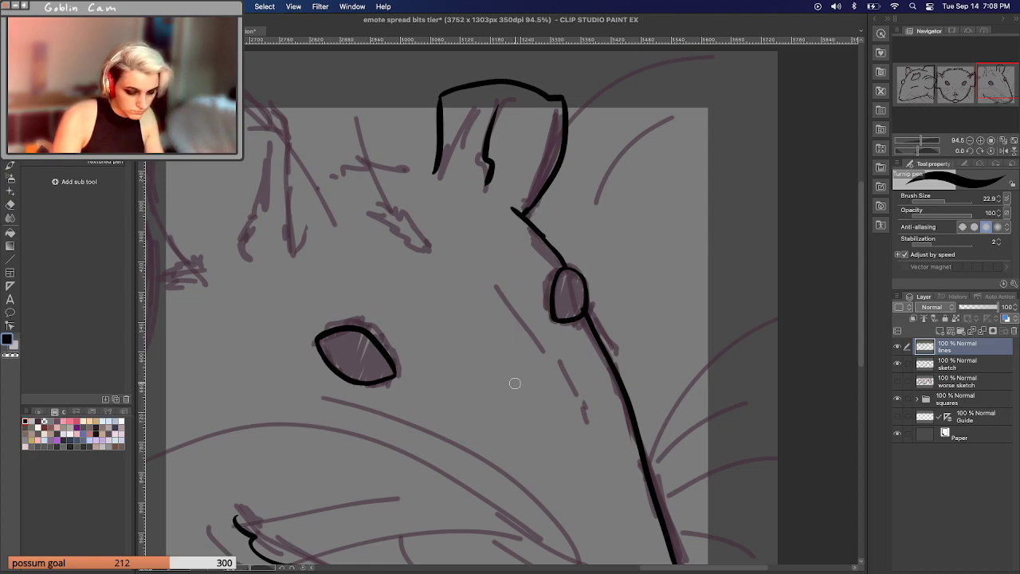
Ink the jagged fur across the third head's crown and the large near ear with its inner fold.
{"action": "mouse_move", "coordinate": [438, 176]}
{"action": "left_mouse_down"}
{"action": "mouse_move", "coordinate": [352, 149]}
{"action": "mouse_move", "coordinate": [320, 169]}
{"action": "left_mouse_up"}
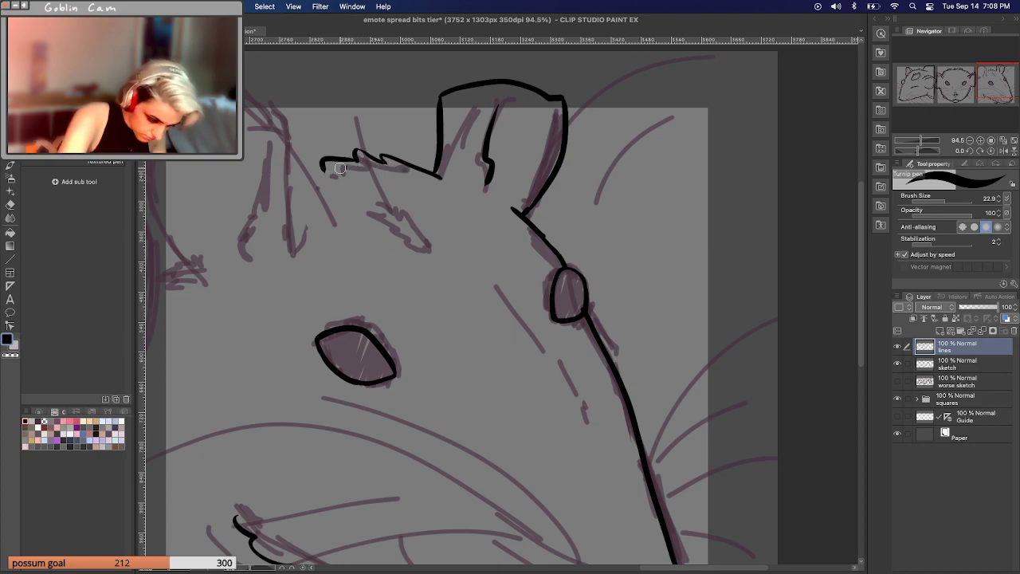
{"action": "mouse_move", "coordinate": [337, 227]}
{"action": "left_mouse_down"}
{"action": "mouse_move", "coordinate": [303, 151]}
{"action": "mouse_move", "coordinate": [244, 85]}
{"action": "left_mouse_up"}
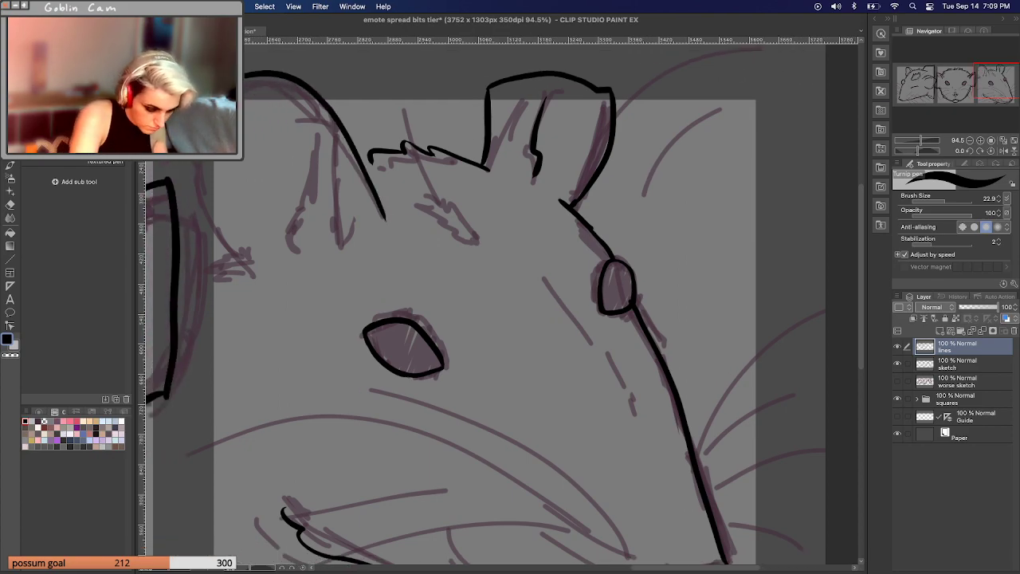
{"action": "left_click_drag", "start_coordinate": [183, 179], "coordinate": [262, 271]}
{"action": "key", "text": "super+z"}
{"action": "mouse_move", "coordinate": [183, 172]}
{"action": "left_mouse_down"}
{"action": "mouse_move", "coordinate": [240, 273]}
{"action": "mouse_move", "coordinate": [263, 280]}
{"action": "left_mouse_up"}
{"action": "mouse_move", "coordinate": [303, 110]}
{"action": "left_mouse_down"}
{"action": "mouse_move", "coordinate": [318, 129]}
{"action": "mouse_move", "coordinate": [326, 249]}
{"action": "left_mouse_up"}
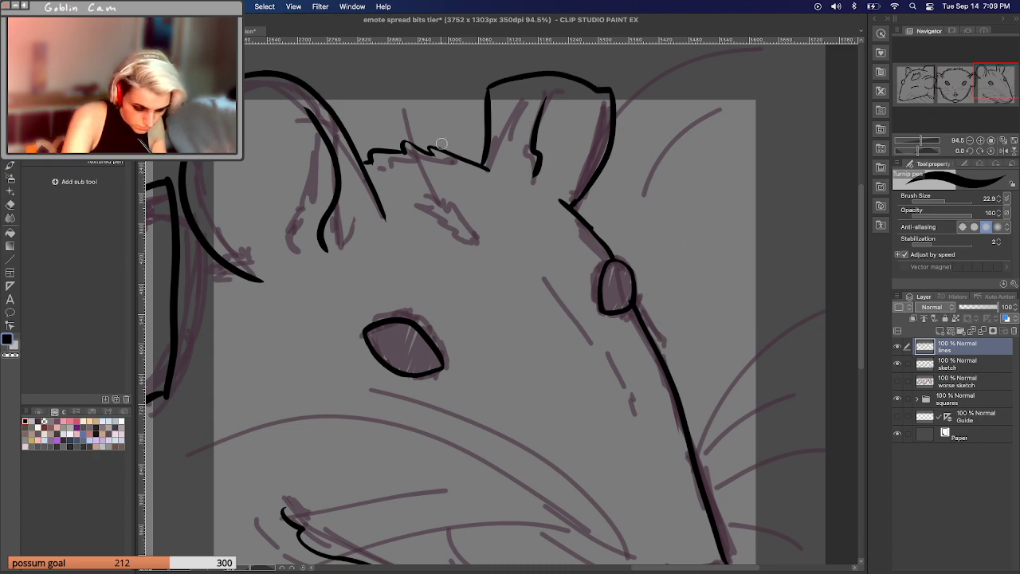
Ink the body edge behind the crown between the ears and the neck outline from the near ear down and across to the throat line.
{"action": "mouse_move", "coordinate": [435, 102]}
{"action": "left_mouse_down"}
{"action": "mouse_move", "coordinate": [456, 157]}
{"action": "mouse_move", "coordinate": [420, 84]}
{"action": "left_mouse_up"}
{"action": "key", "text": "super+z"}
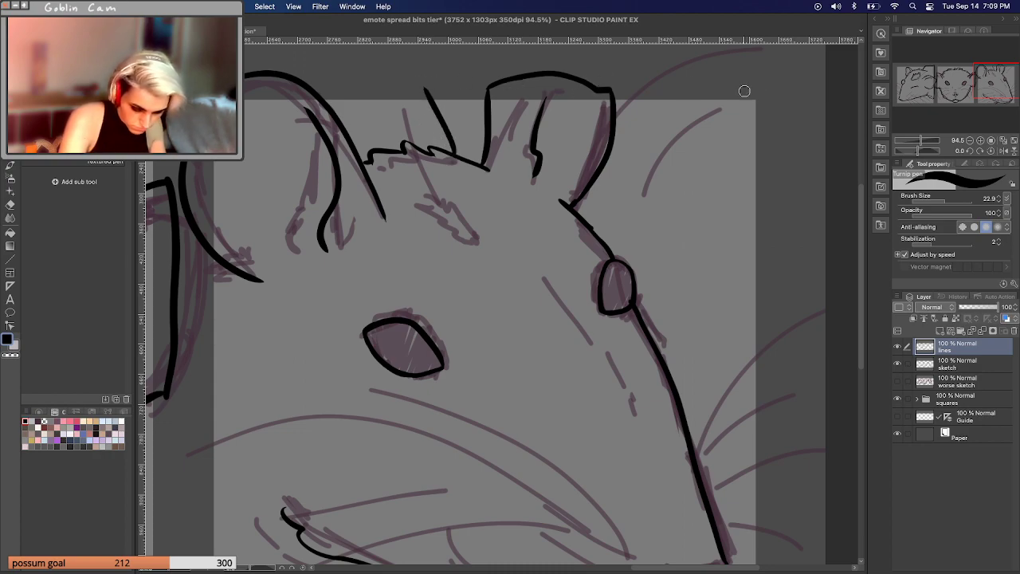
{"action": "left_click_drag", "start_coordinate": [919, 142], "coordinate": [917, 142]}
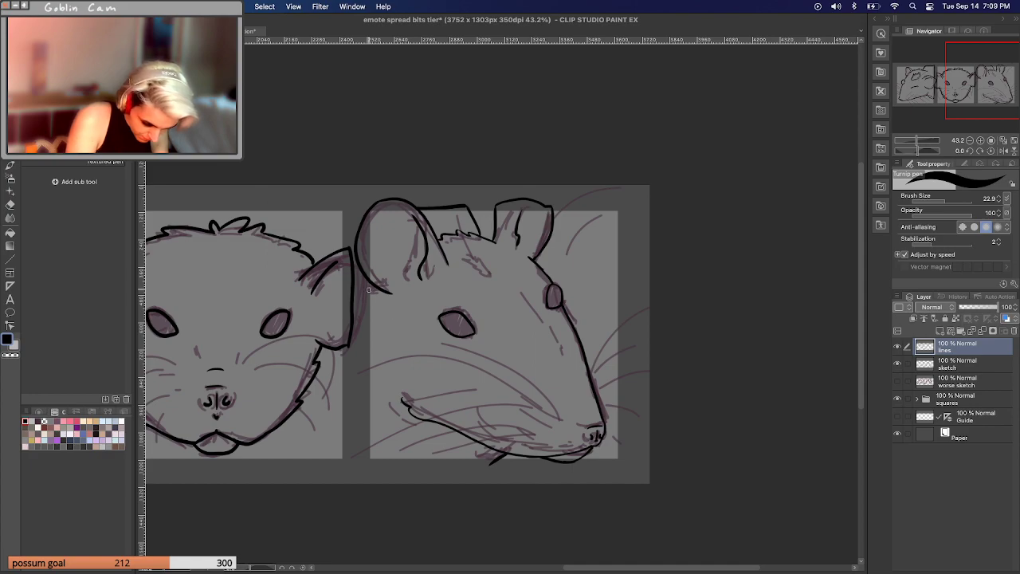
{"action": "left_click_drag", "start_coordinate": [367, 310], "coordinate": [365, 351]}
{"action": "key", "text": "ctrl+z"}
{"action": "mouse_move", "coordinate": [367, 275]}
{"action": "left_mouse_down"}
{"action": "mouse_move", "coordinate": [360, 427]}
{"action": "mouse_move", "coordinate": [370, 467]}
{"action": "mouse_move", "coordinate": [493, 464]}
{"action": "left_mouse_up"}
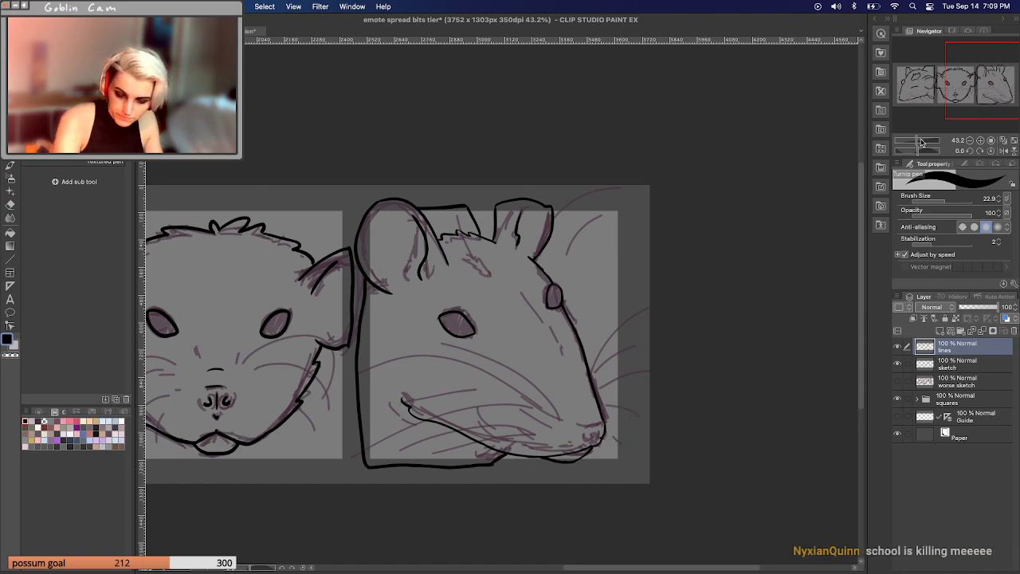
Try inking the third head's nose with a top edge, centre line, nostrils and front contour, and clear the nose marks.
{"action": "scroll", "coordinate": [981, 89], "scroll_direction": "up", "scroll_amount": 5}
{"action": "left_click_drag", "start_coordinate": [981, 89], "coordinate": [992, 109]}
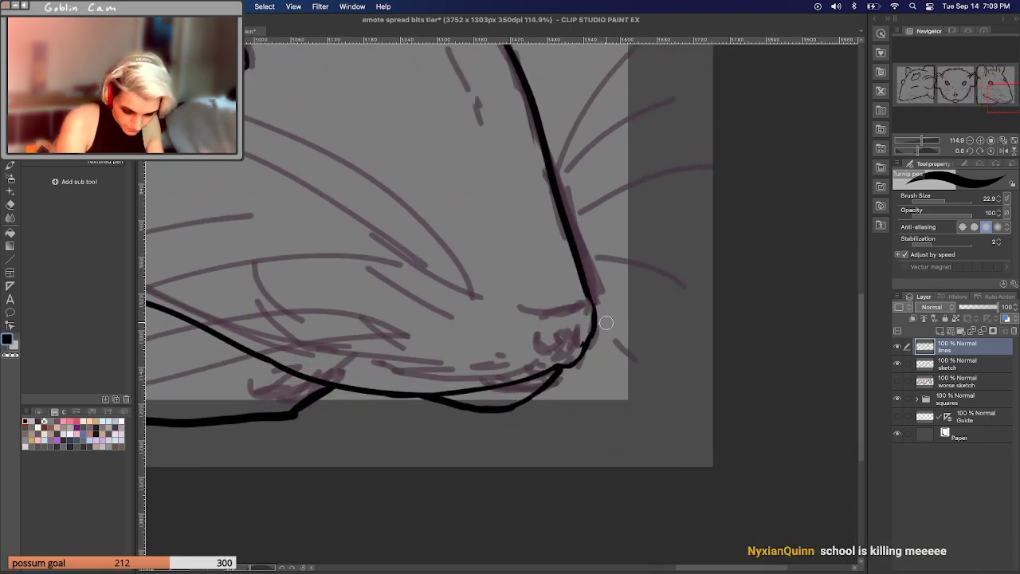
{"action": "left_click_drag", "start_coordinate": [528, 303], "coordinate": [590, 301]}
{"action": "key", "text": "ctrl+z"}
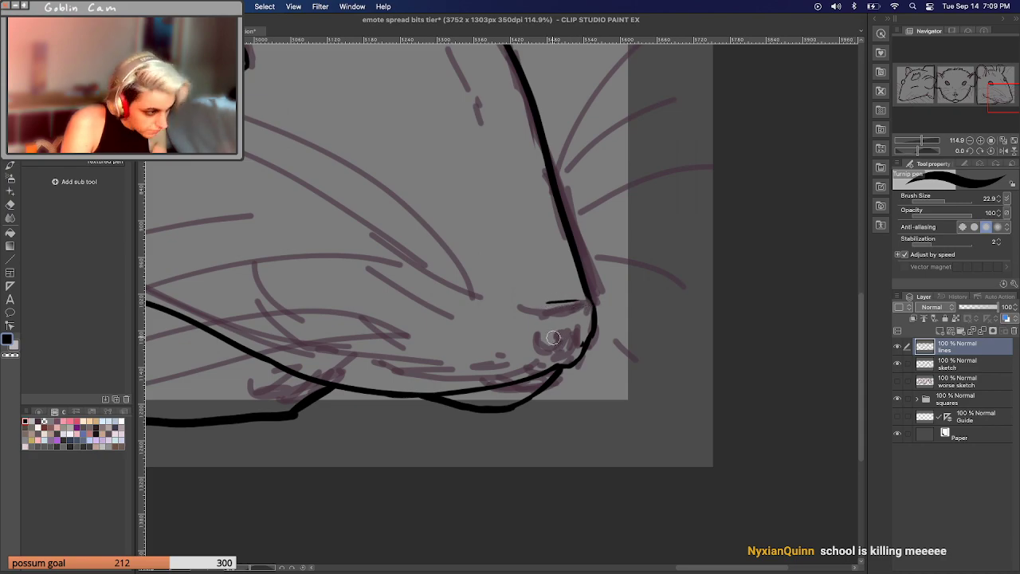
{"action": "left_click_drag", "start_coordinate": [574, 320], "coordinate": [569, 358]}
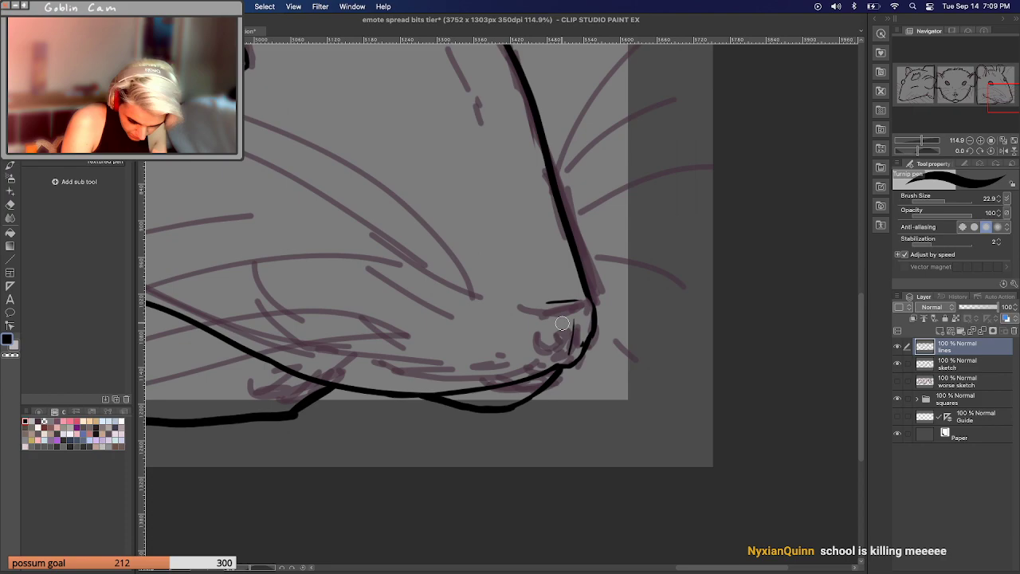
{"action": "left_click_drag", "start_coordinate": [561, 322], "coordinate": [565, 341]}
{"action": "left_click_drag", "start_coordinate": [580, 324], "coordinate": [584, 343]}
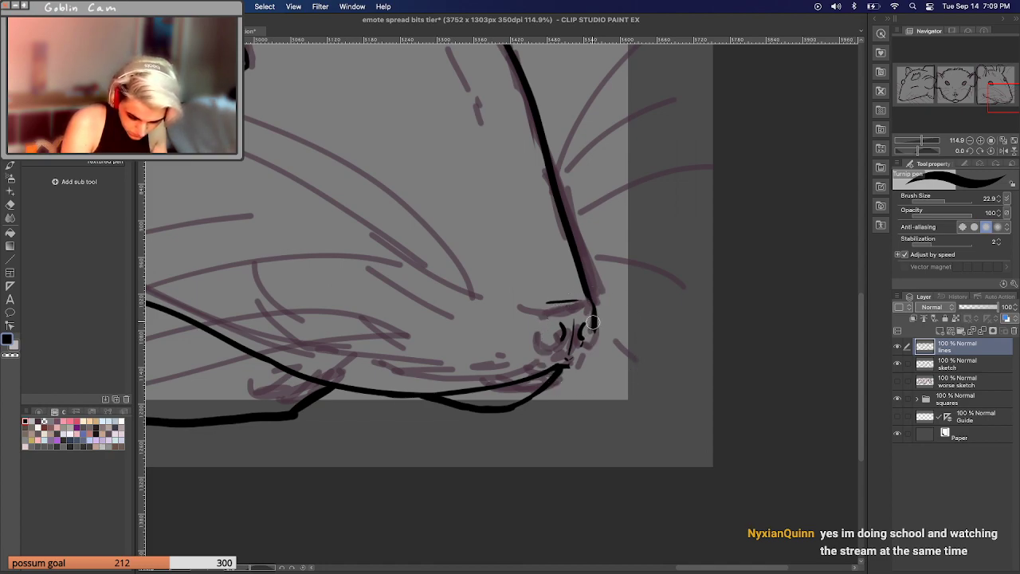
{"action": "left_click_drag", "start_coordinate": [594, 320], "coordinate": [587, 357]}
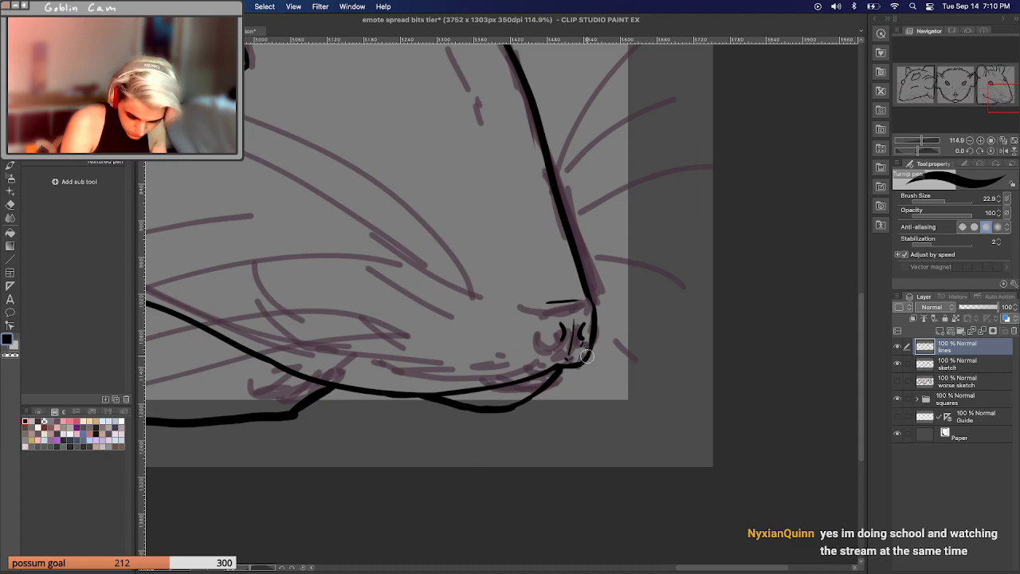
{"action": "left_click", "coordinate": [912, 140]}
{"action": "left_click_drag", "start_coordinate": [913, 141], "coordinate": [920, 140]}
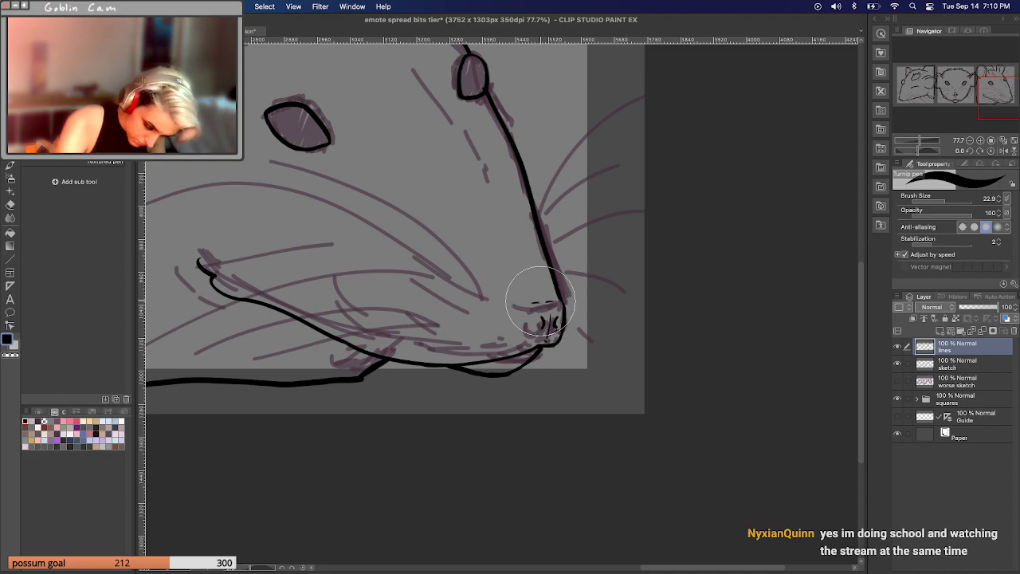
{"action": "key", "text": "super+z"}
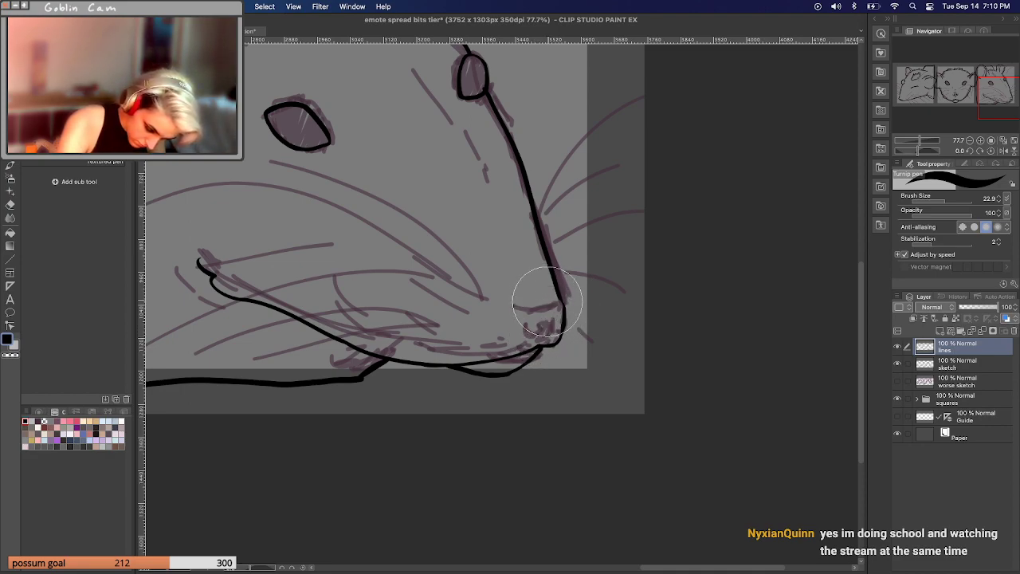
{"action": "key", "text": "super+z"}
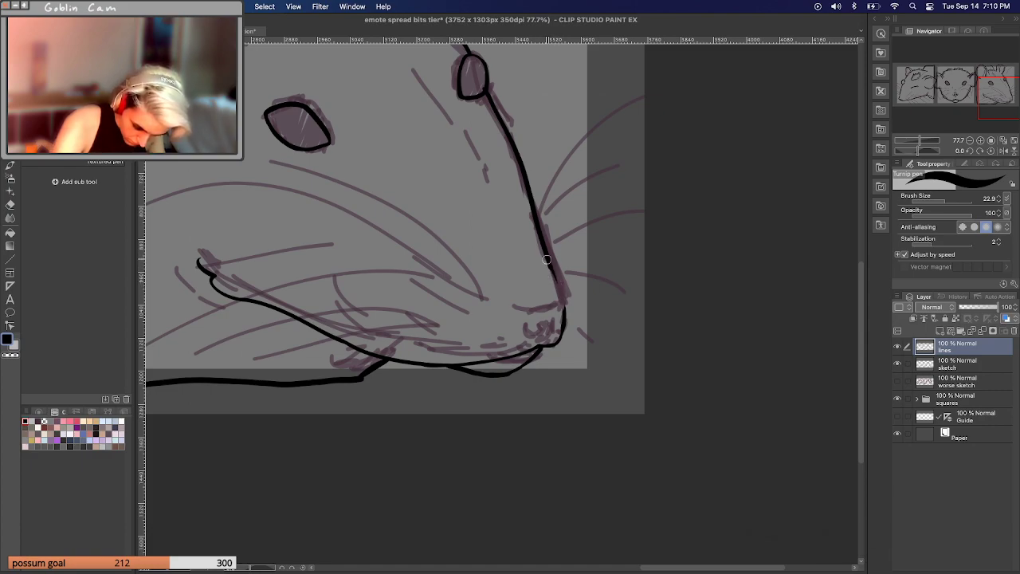
Re-ink the lower snout bridge into the nose and add the nose's centre line, two nostrils and curved top edge.
{"action": "left_click_drag", "start_coordinate": [550, 265], "coordinate": [563, 309]}
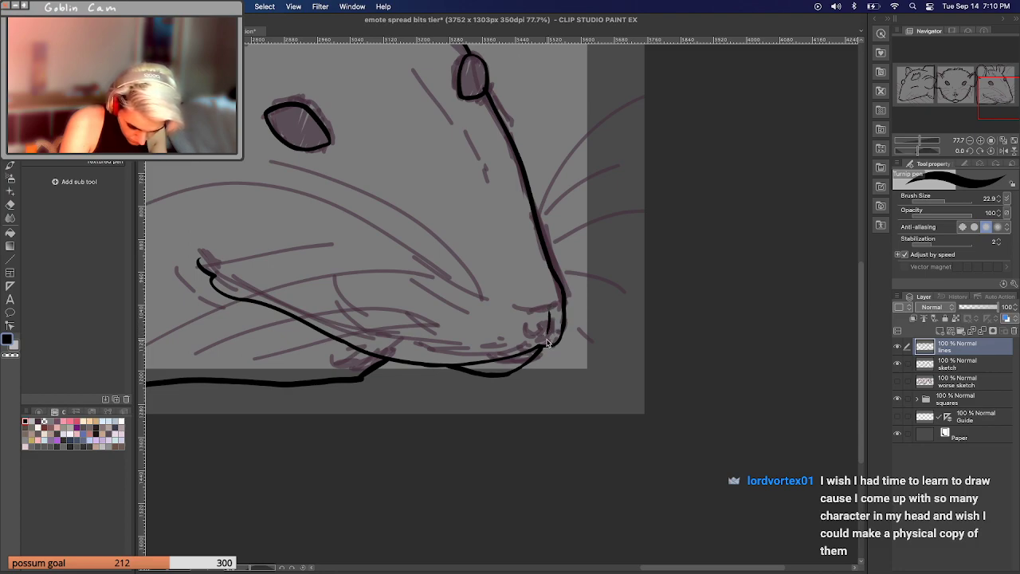
{"action": "left_click_drag", "start_coordinate": [540, 315], "coordinate": [545, 345]}
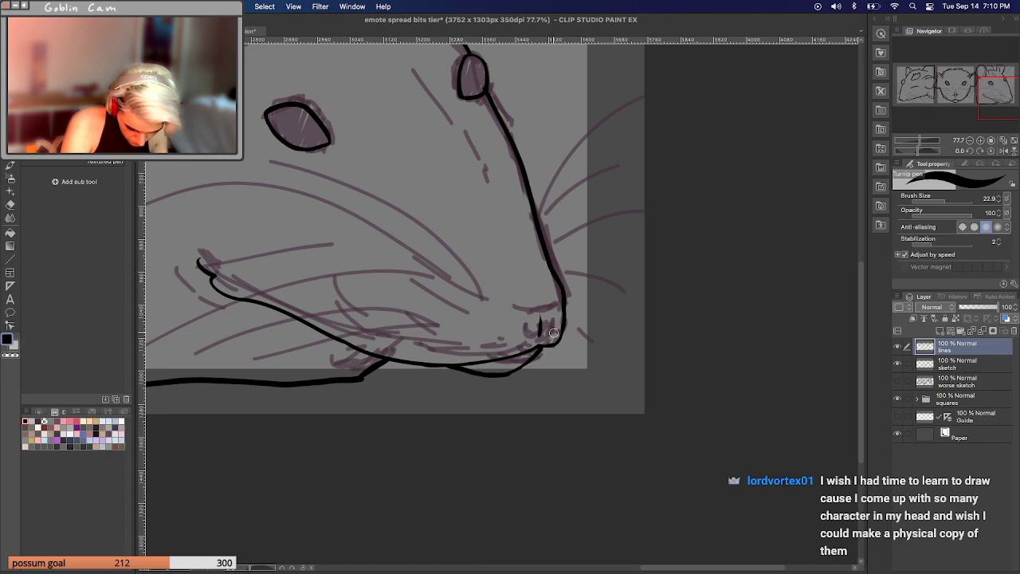
{"action": "mouse_move", "coordinate": [549, 319]}
{"action": "left_mouse_down"}
{"action": "mouse_move", "coordinate": [550, 335]}
{"action": "mouse_move", "coordinate": [528, 334]}
{"action": "left_mouse_up"}
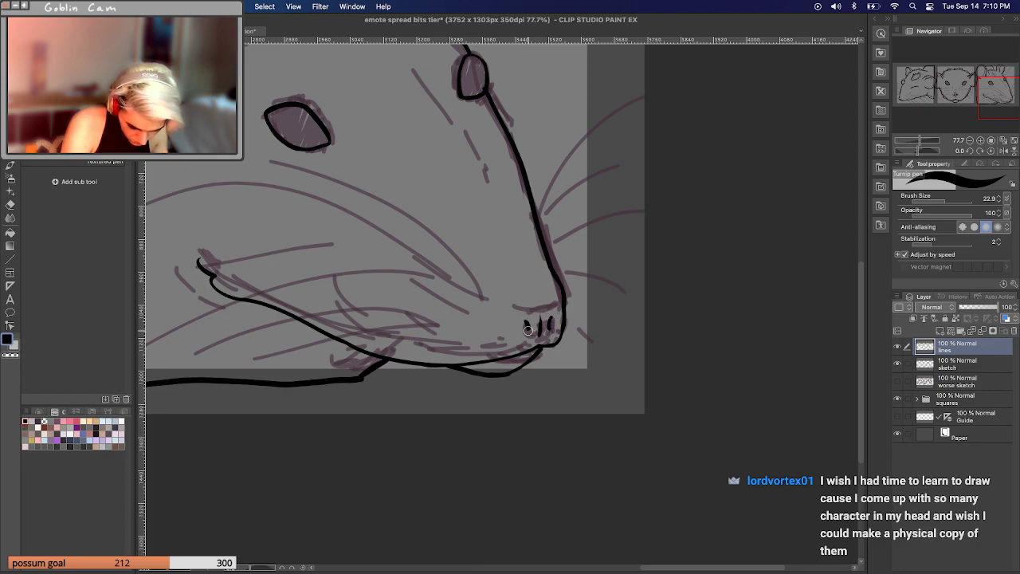
{"action": "left_click_drag", "start_coordinate": [552, 299], "coordinate": [546, 302]}
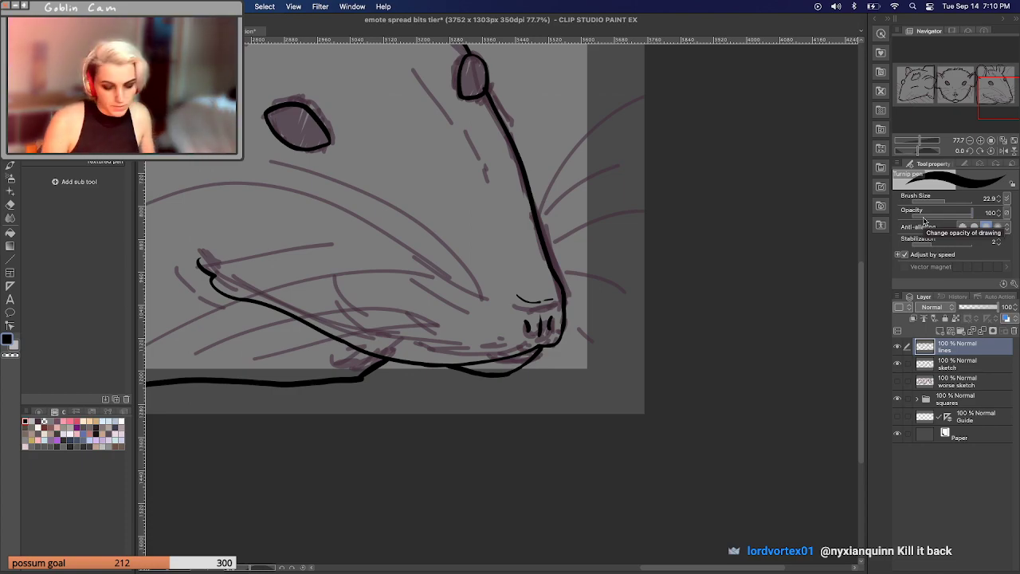
Ink the small jagged fur patch on the third head's forehead, below the crown fur.
{"action": "left_click_drag", "start_coordinate": [921, 140], "coordinate": [925, 140]}
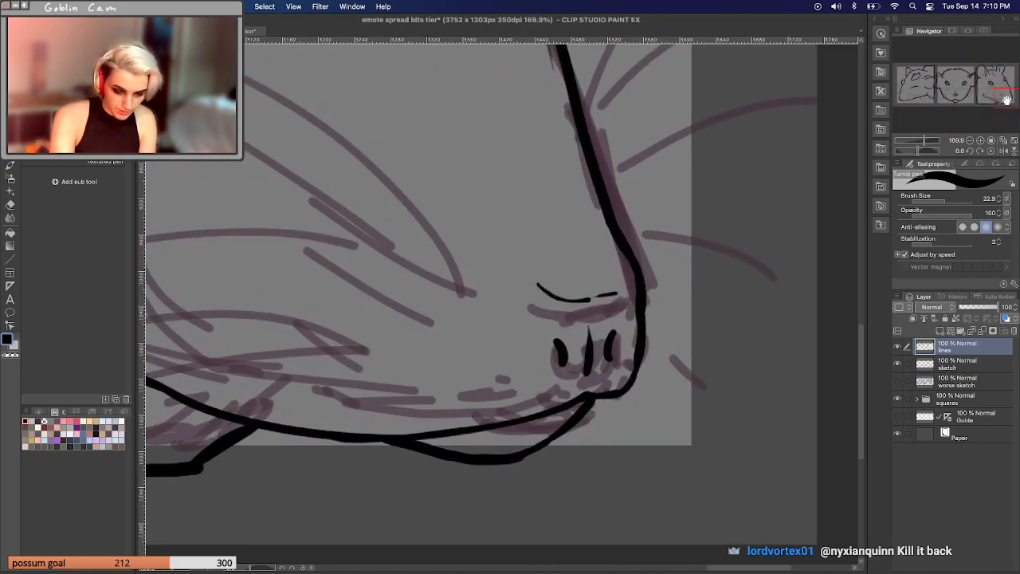
{"action": "left_click", "coordinate": [991, 74]}
{"action": "mouse_move", "coordinate": [612, 322]}
{"action": "left_mouse_down"}
{"action": "mouse_move", "coordinate": [597, 239]}
{"action": "mouse_move", "coordinate": [584, 244]}
{"action": "mouse_move", "coordinate": [542, 206]}
{"action": "mouse_move", "coordinate": [532, 223]}
{"action": "mouse_move", "coordinate": [503, 219]}
{"action": "mouse_move", "coordinate": [506, 232]}
{"action": "mouse_move", "coordinate": [484, 242]}
{"action": "mouse_move", "coordinate": [522, 291]}
{"action": "mouse_move", "coordinate": [620, 340]}
{"action": "mouse_move", "coordinate": [604, 279]}
{"action": "left_mouse_up"}
{"action": "left_click_drag", "start_coordinate": [923, 140], "coordinate": [907, 141]}
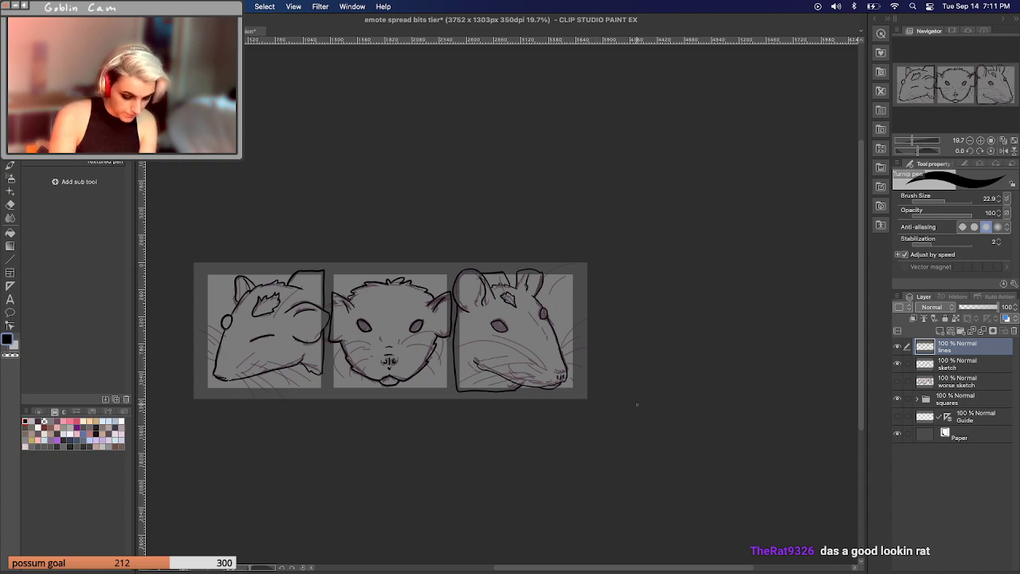
{"action": "left_click_drag", "start_coordinate": [910, 142], "coordinate": [918, 141]}
{"action": "left_click_drag", "start_coordinate": [969, 90], "coordinate": [939, 97]}
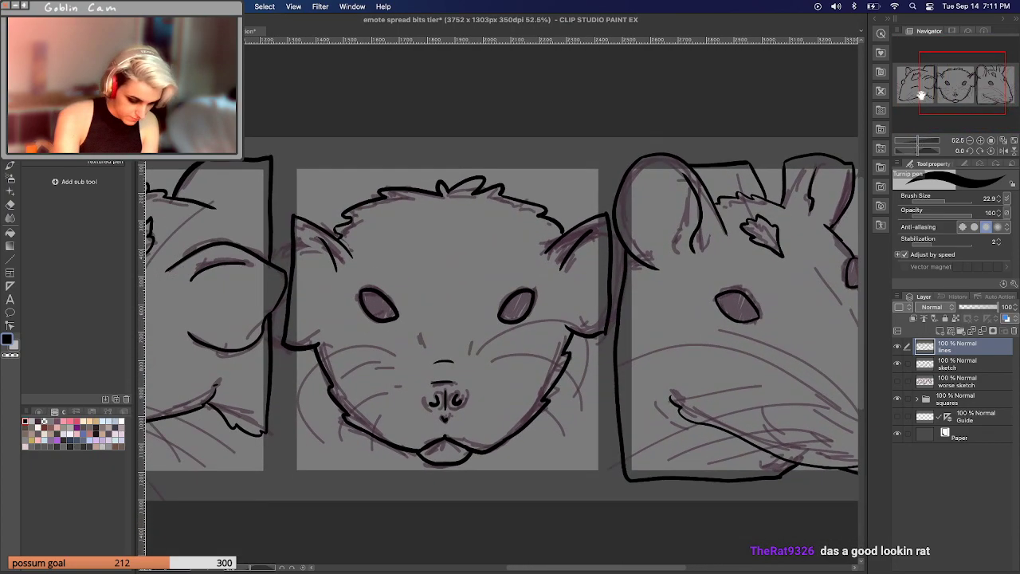
Ink the middle head's square border with straight sides and bottom below the ears, plus a rounded top edge above the crown.
{"action": "mouse_move", "coordinate": [290, 347]}
{"action": "left_mouse_down"}
{"action": "mouse_move", "coordinate": [286, 474]}
{"action": "mouse_move", "coordinate": [437, 479]}
{"action": "mouse_move", "coordinate": [608, 476]}
{"action": "mouse_move", "coordinate": [608, 330]}
{"action": "left_mouse_up"}
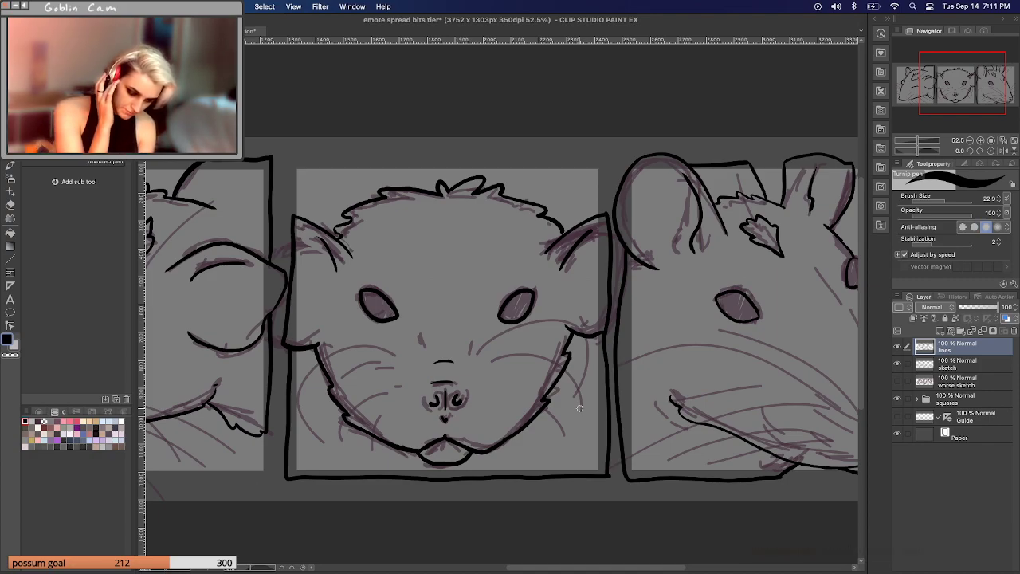
{"action": "left_click_drag", "start_coordinate": [290, 196], "coordinate": [316, 162]}
{"action": "left_click_drag", "start_coordinate": [590, 168], "coordinate": [605, 188]}
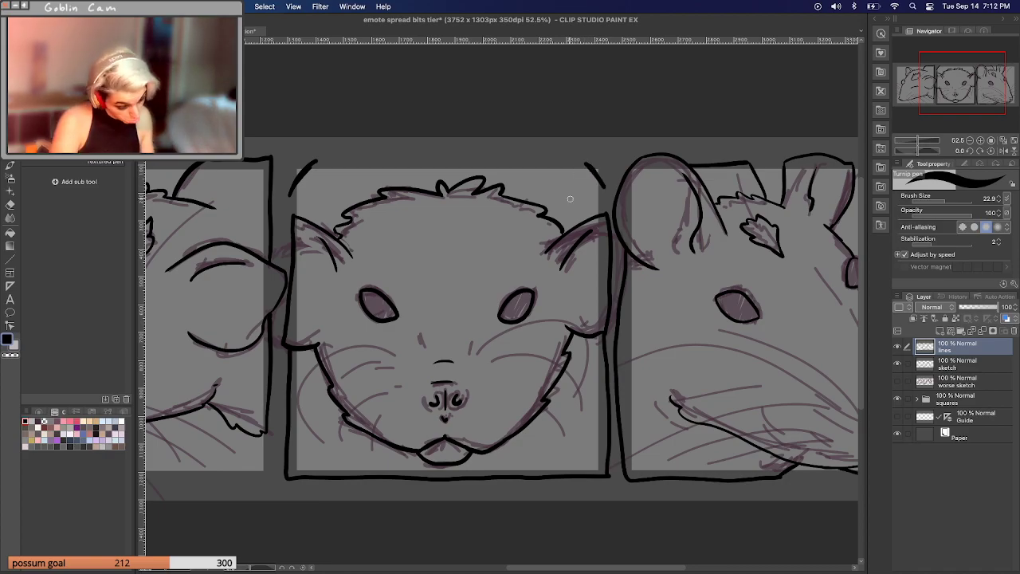
{"action": "key", "text": "super+z"}
{"action": "left_click_drag", "start_coordinate": [296, 199], "coordinate": [341, 166]}
{"action": "left_click_drag", "start_coordinate": [562, 162], "coordinate": [603, 190]}
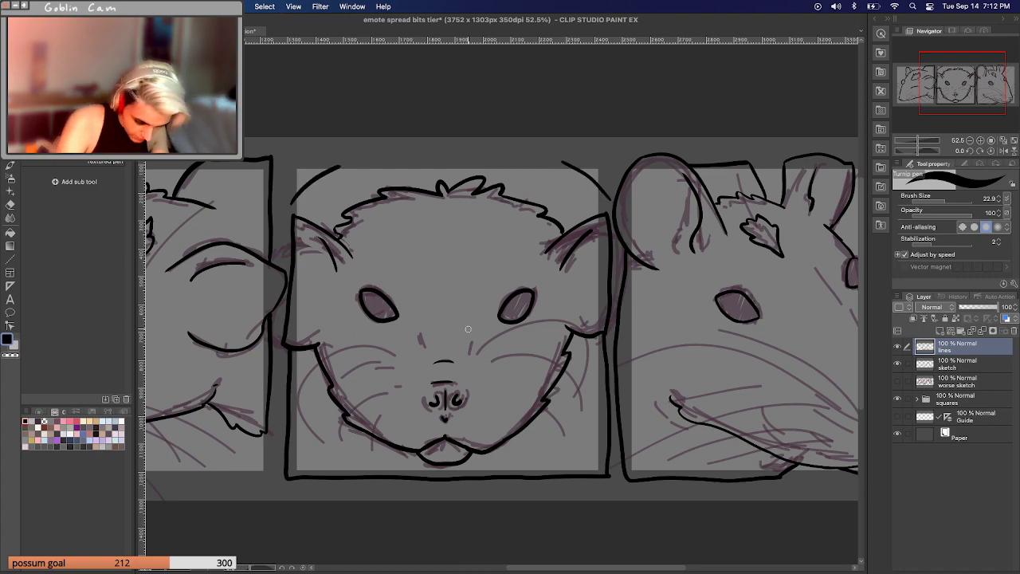
{"action": "left_click_drag", "start_coordinate": [293, 203], "coordinate": [291, 221]}
{"action": "left_click_drag", "start_coordinate": [347, 164], "coordinate": [571, 164]}
{"action": "left_click_drag", "start_coordinate": [609, 199], "coordinate": [609, 222]}
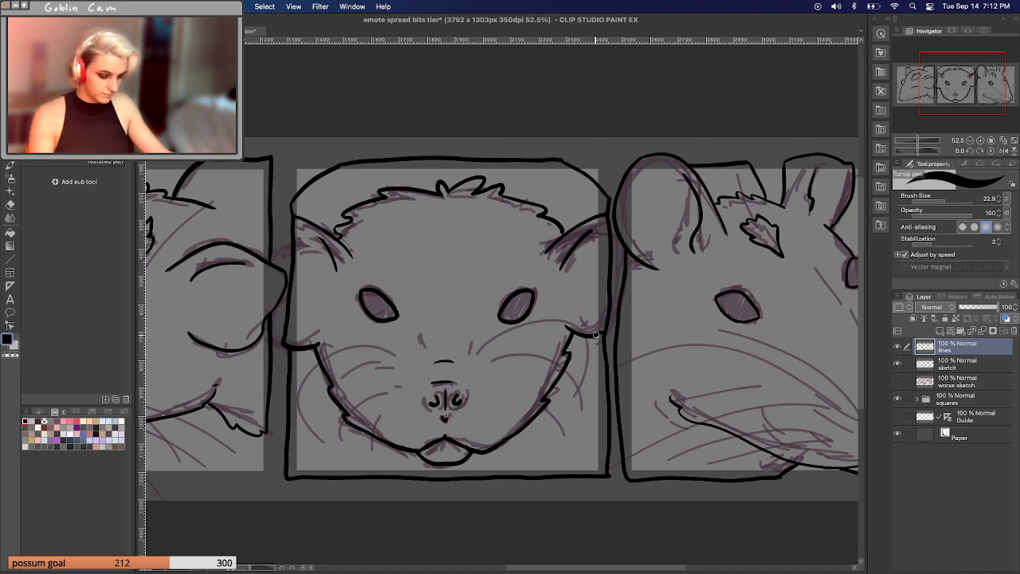
Select the empty area around the inked heads on the lines layer and invert the selection to cover the three figures.
{"action": "left_click_drag", "start_coordinate": [915, 138], "coordinate": [916, 141]}
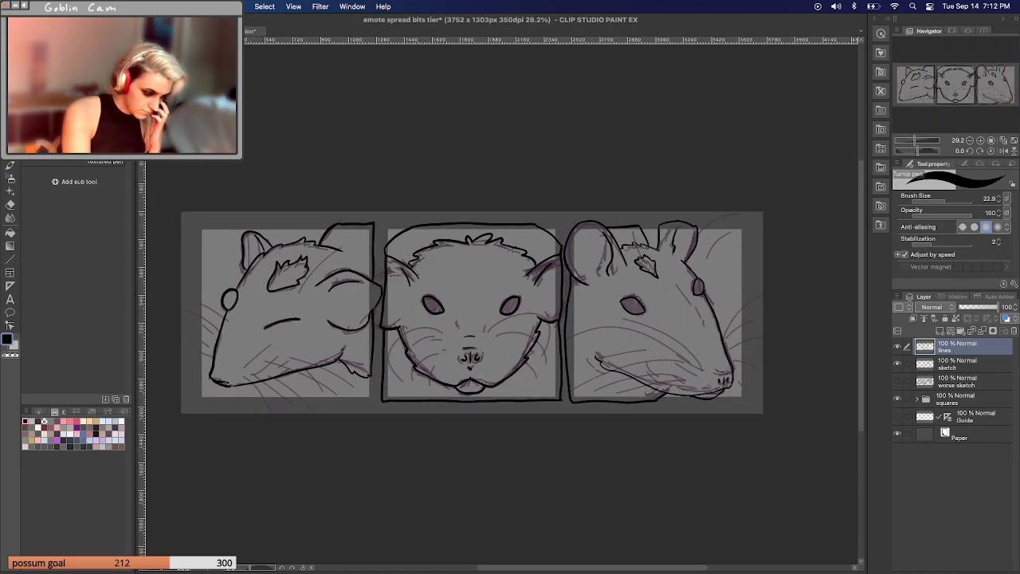
{"action": "key", "text": "g"}
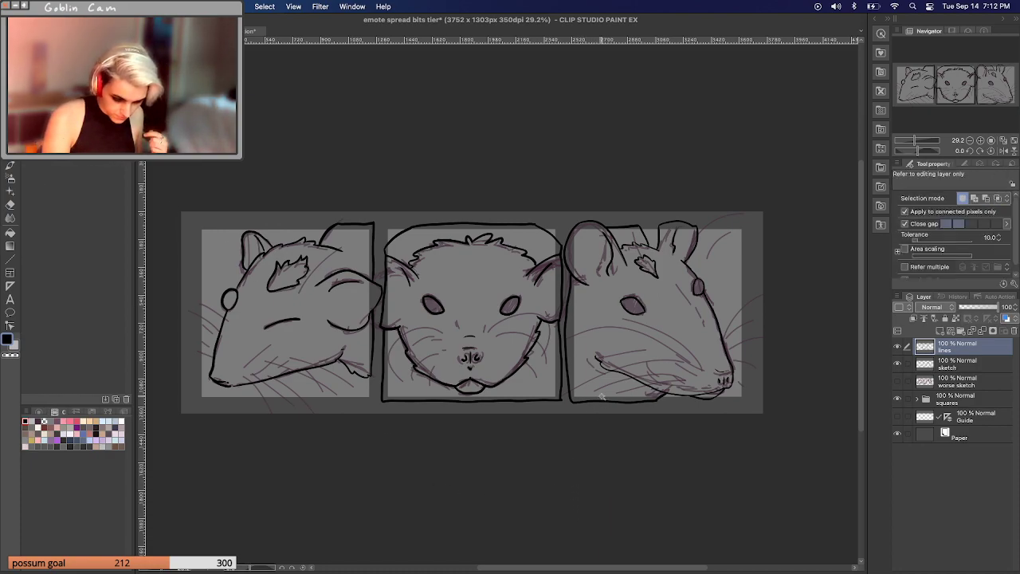
{"action": "left_click", "coordinate": [569, 407]}
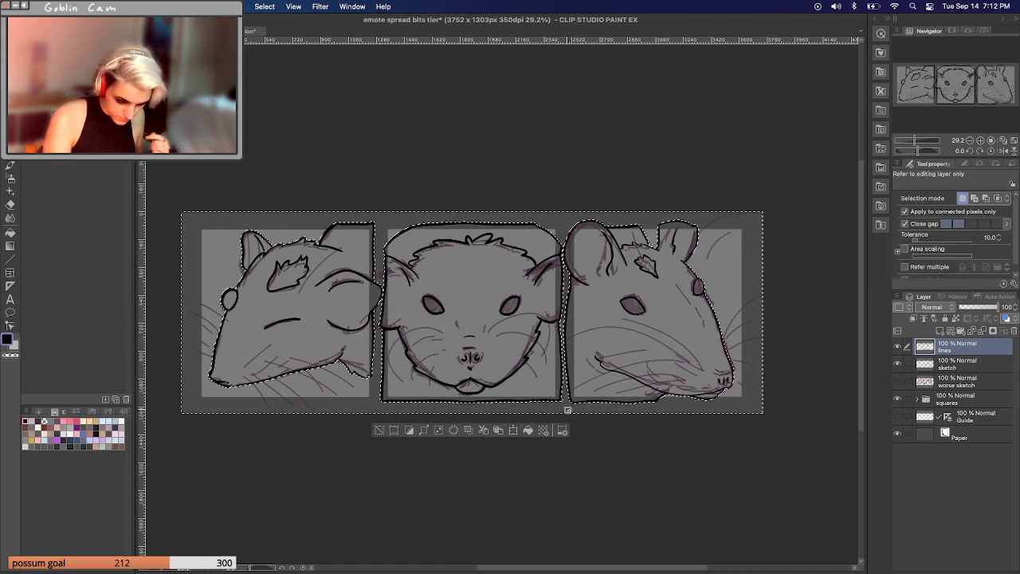
{"action": "left_click", "coordinate": [423, 430]}
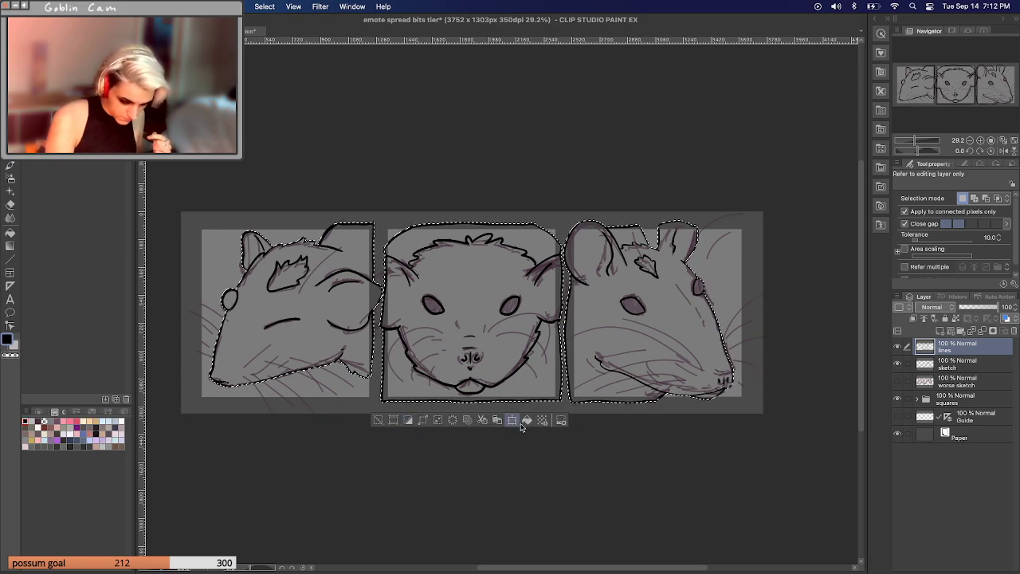
Add a new layer between the lines and sketch layers and paint the selected figures white with a brush size of 290.8.
{"action": "left_click", "coordinate": [953, 363]}
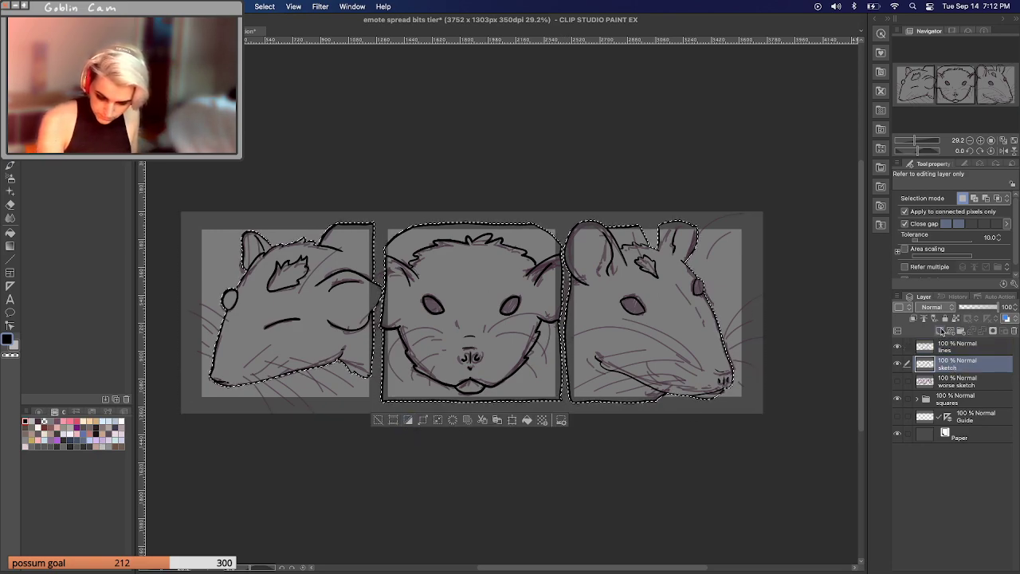
{"action": "left_click", "coordinate": [941, 331]}
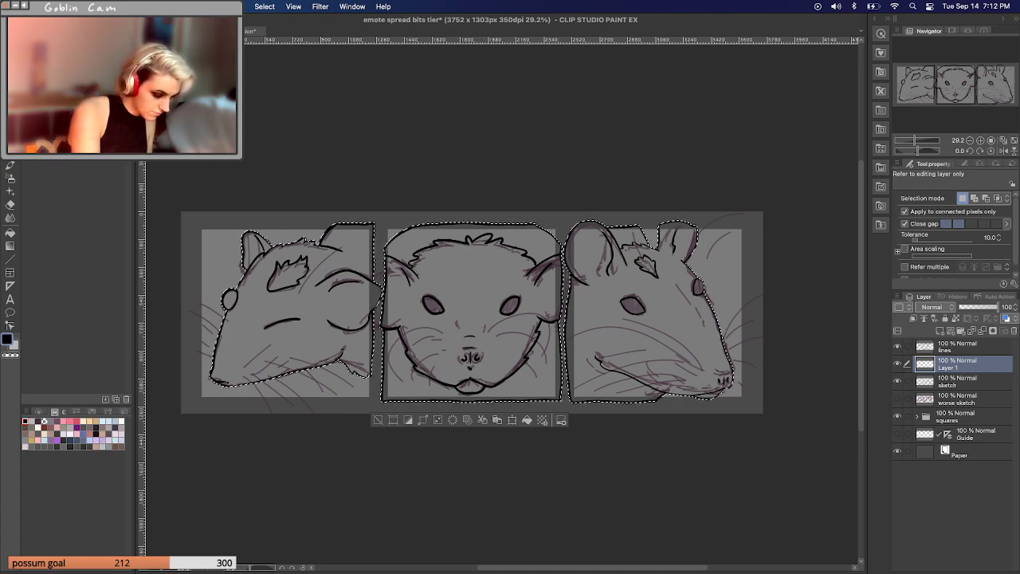
{"action": "key", "text": "p"}
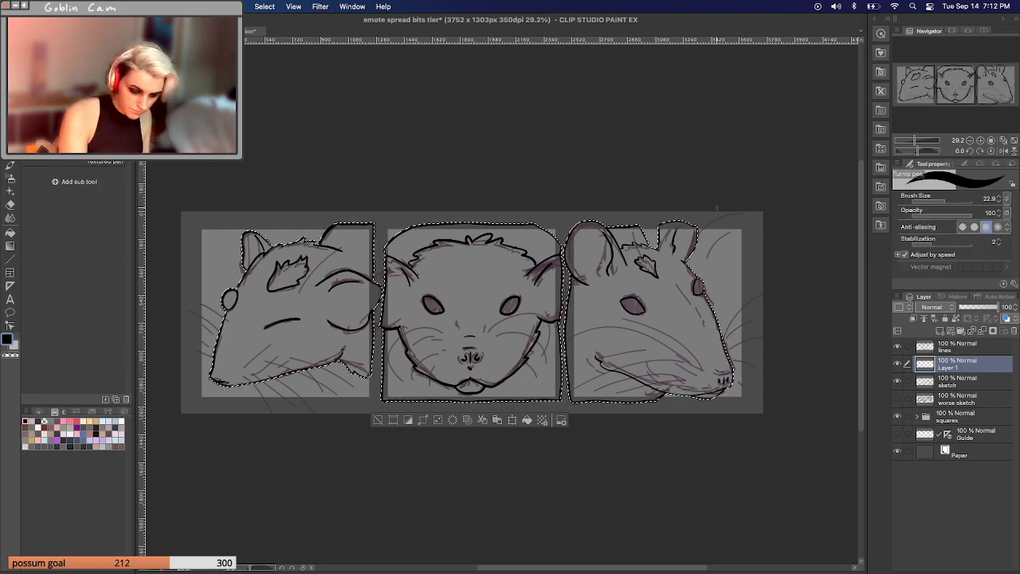
{"action": "left_click", "coordinate": [72, 432]}
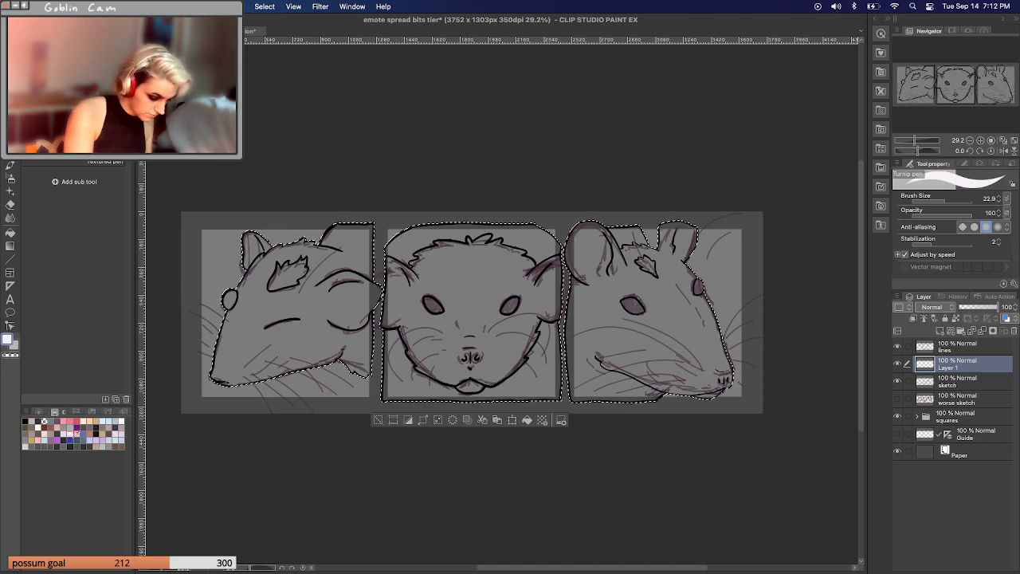
{"action": "left_click", "coordinate": [38, 411]}
{"action": "left_click_drag", "start_coordinate": [77, 460], "coordinate": [48, 460]}
{"action": "left_click_drag", "start_coordinate": [677, 161], "coordinate": [689, 199]}
{"action": "mouse_move", "coordinate": [242, 257]}
{"action": "left_mouse_down"}
{"action": "mouse_move", "coordinate": [277, 174]}
{"action": "mouse_move", "coordinate": [223, 423]}
{"action": "mouse_move", "coordinate": [337, 284]}
{"action": "mouse_move", "coordinate": [469, 172]}
{"action": "mouse_move", "coordinate": [348, 376]}
{"action": "mouse_move", "coordinate": [343, 450]}
{"action": "mouse_move", "coordinate": [590, 214]}
{"action": "left_mouse_up"}
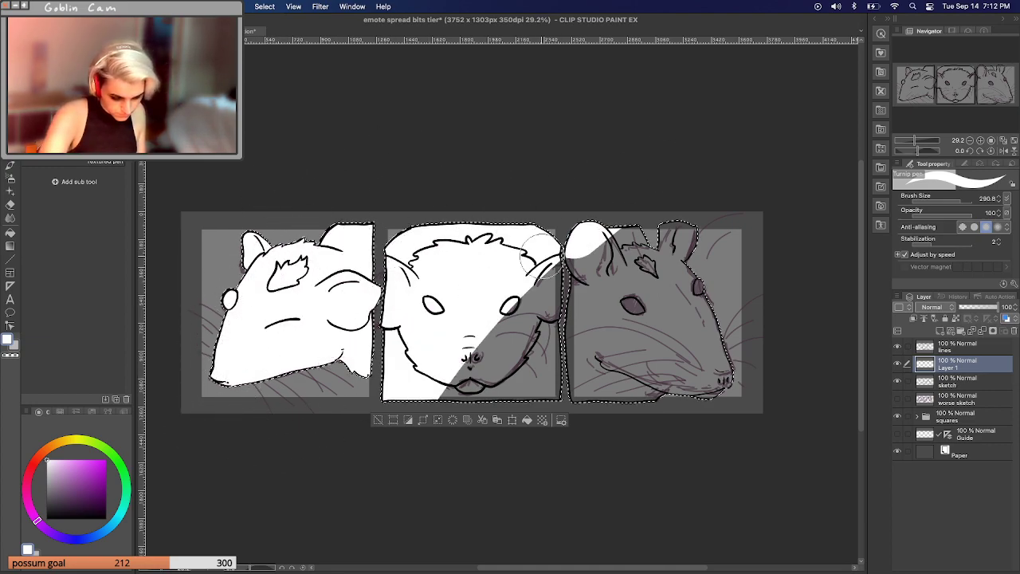
{"action": "mouse_move", "coordinate": [503, 420]}
{"action": "left_mouse_down"}
{"action": "mouse_move", "coordinate": [676, 358]}
{"action": "mouse_move", "coordinate": [806, 337]}
{"action": "mouse_move", "coordinate": [815, 391]}
{"action": "left_mouse_up"}
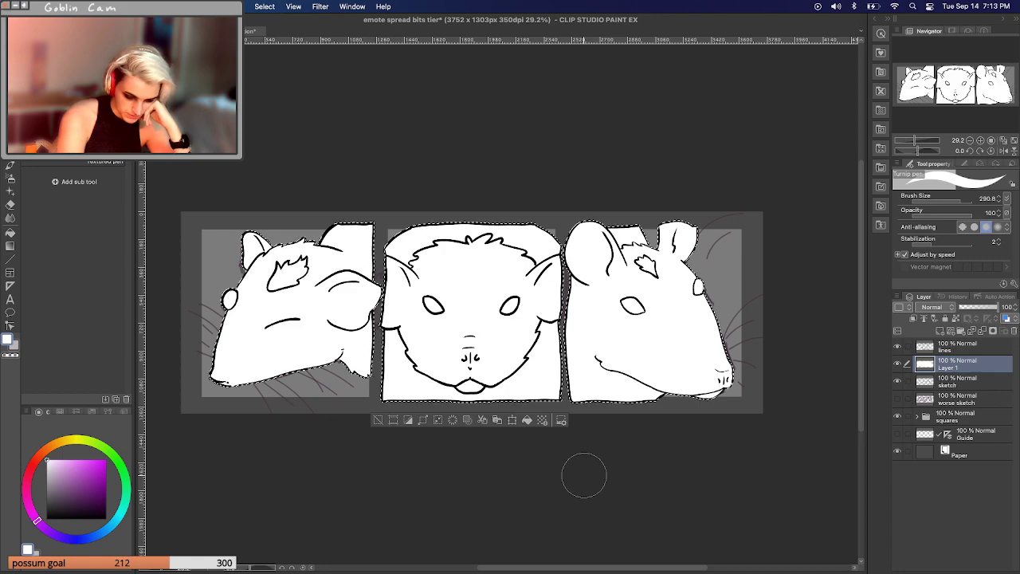
Group the lines, Layer 1, sketch and worse sketch layers in a new folder and clip it to the squares folder.
{"action": "left_click", "coordinate": [968, 383]}
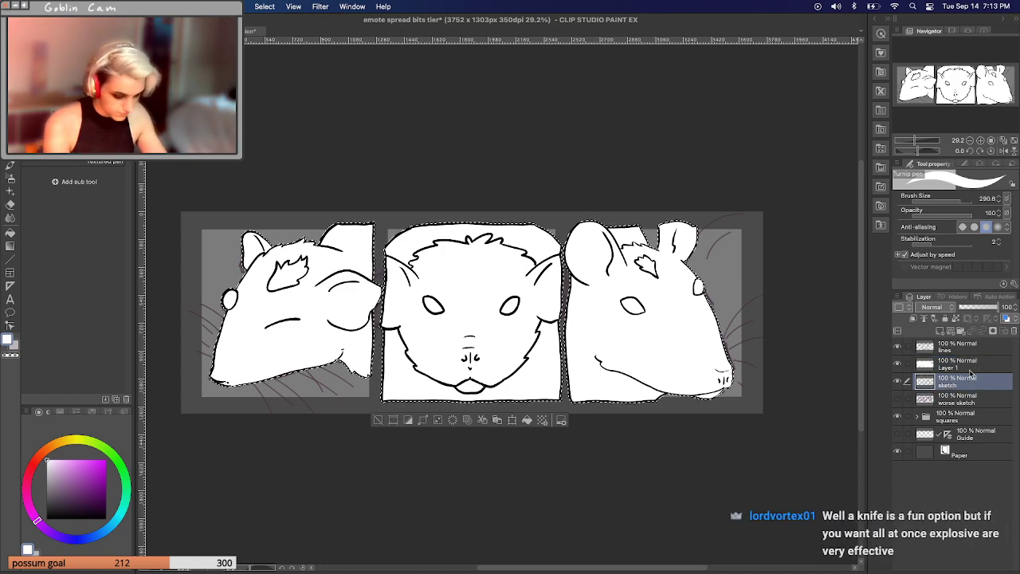
{"action": "left_click", "coordinate": [970, 401]}
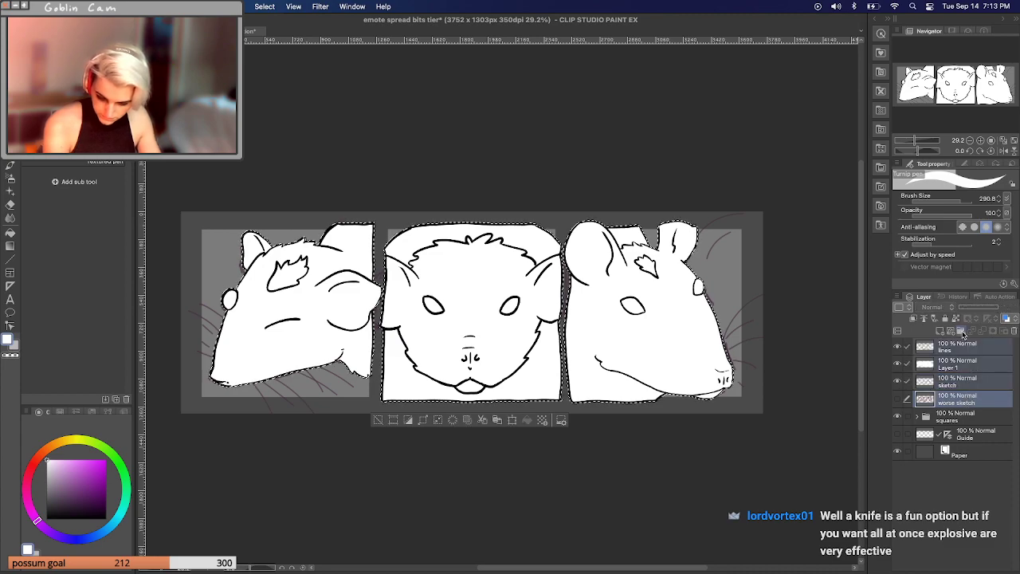
{"action": "left_click", "coordinate": [961, 331]}
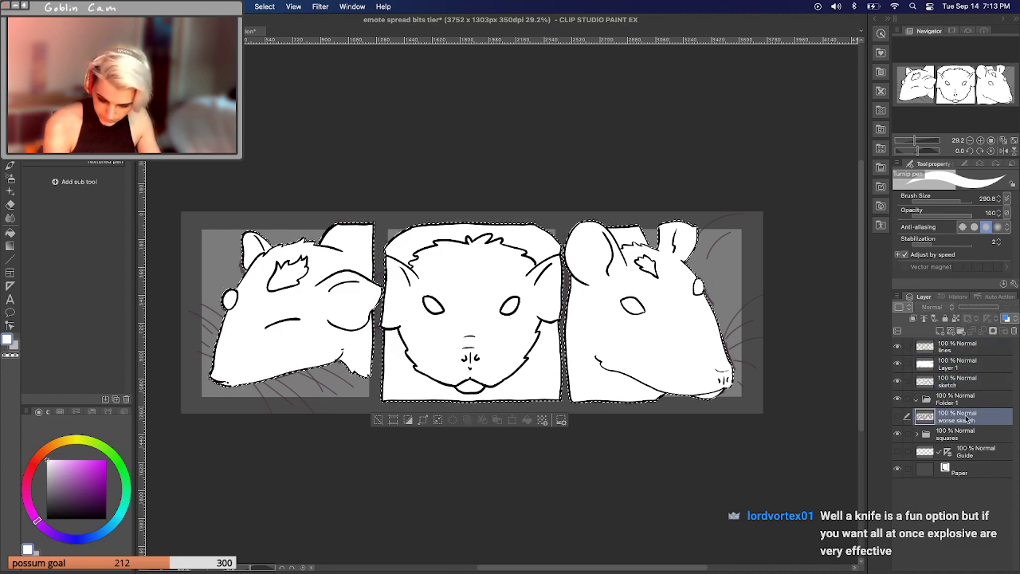
{"action": "left_click_drag", "start_coordinate": [968, 383], "coordinate": [974, 394]}
{"action": "left_click_drag", "start_coordinate": [976, 347], "coordinate": [982, 379]}
{"action": "left_click", "coordinate": [956, 349]}
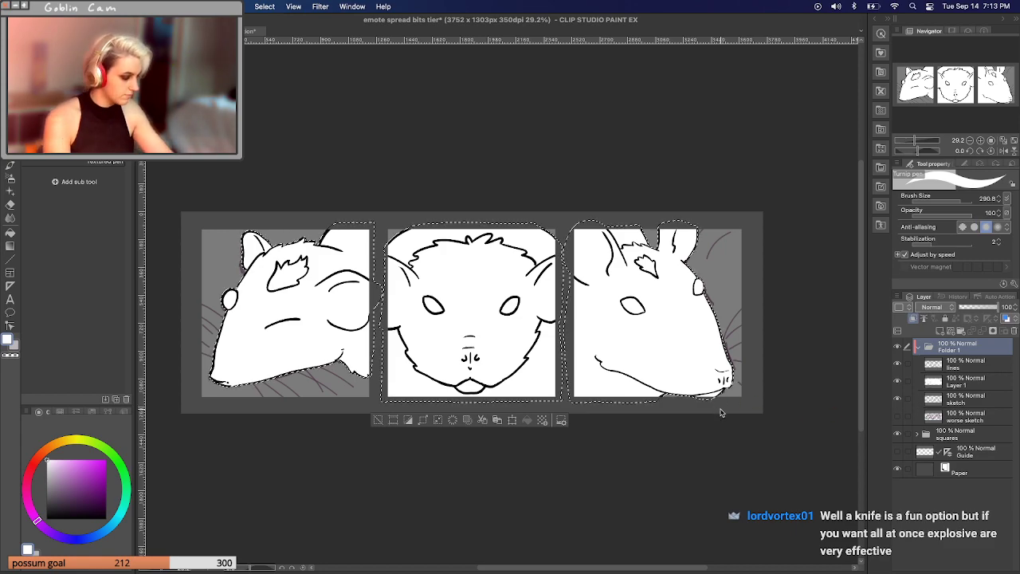
Step back through the recent layer changes to the unclipped folder holding the lines, Layer 1 and sketch layers.
{"action": "key", "text": "super+d"}
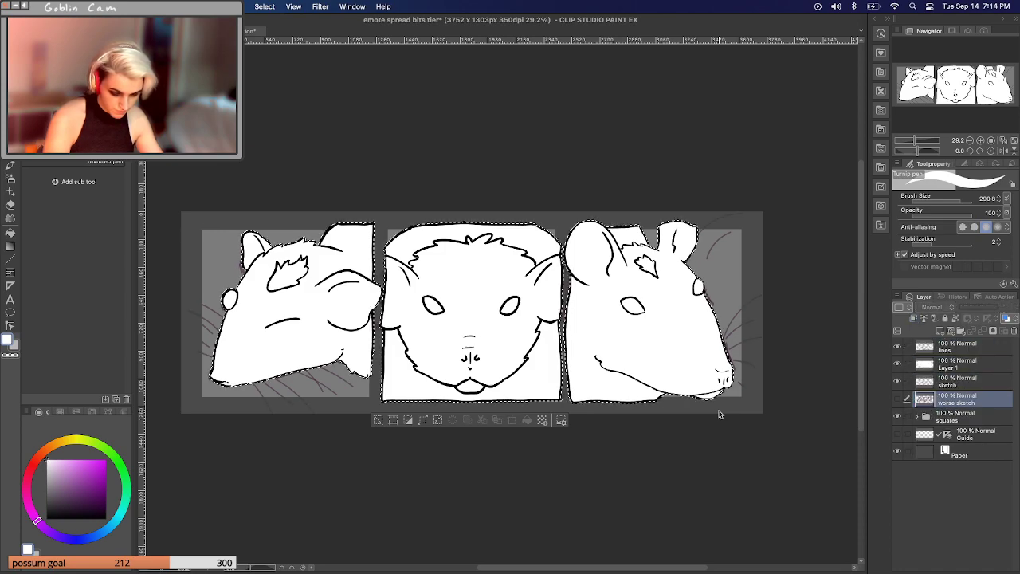
{"action": "key", "text": "ctrl+z"}
{"action": "key", "text": "ctrl+z"}
{"action": "key", "text": "ctrl+z"}
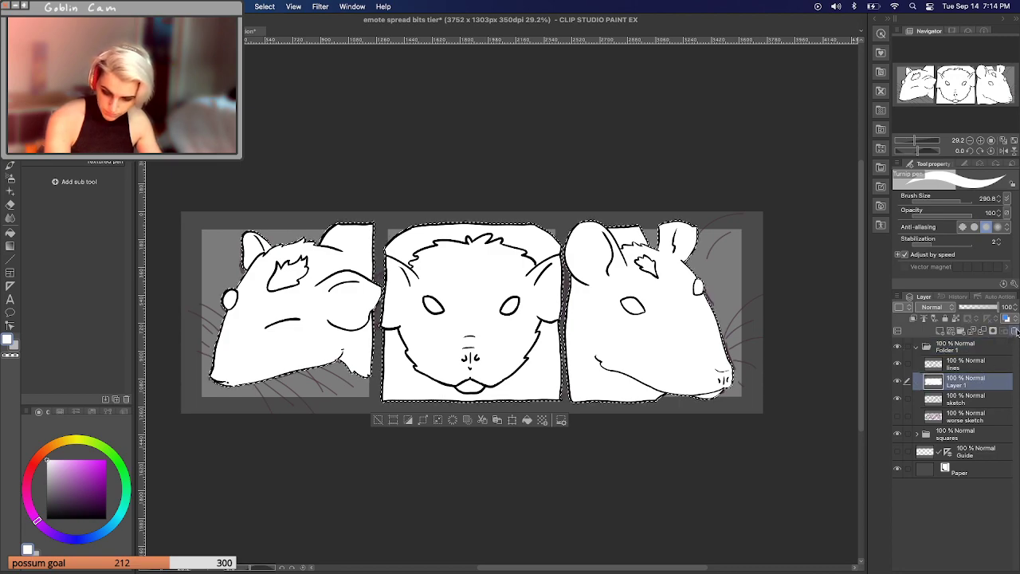
Delete the white-filled Layer 1 and clear the selection.
{"action": "left_click", "coordinate": [1013, 331]}
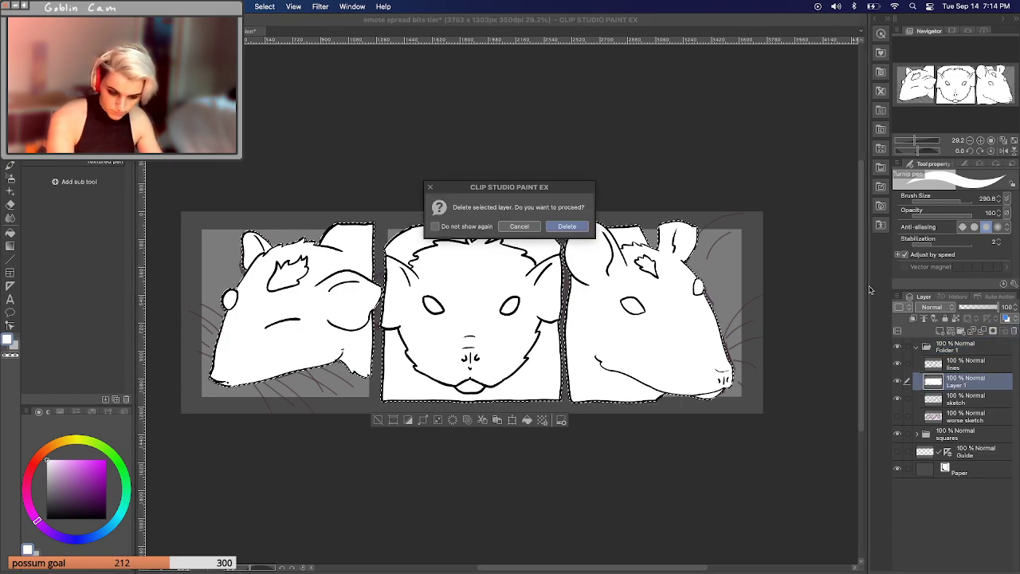
{"action": "left_click", "coordinate": [567, 227]}
{"action": "key", "text": "ctrl+d"}
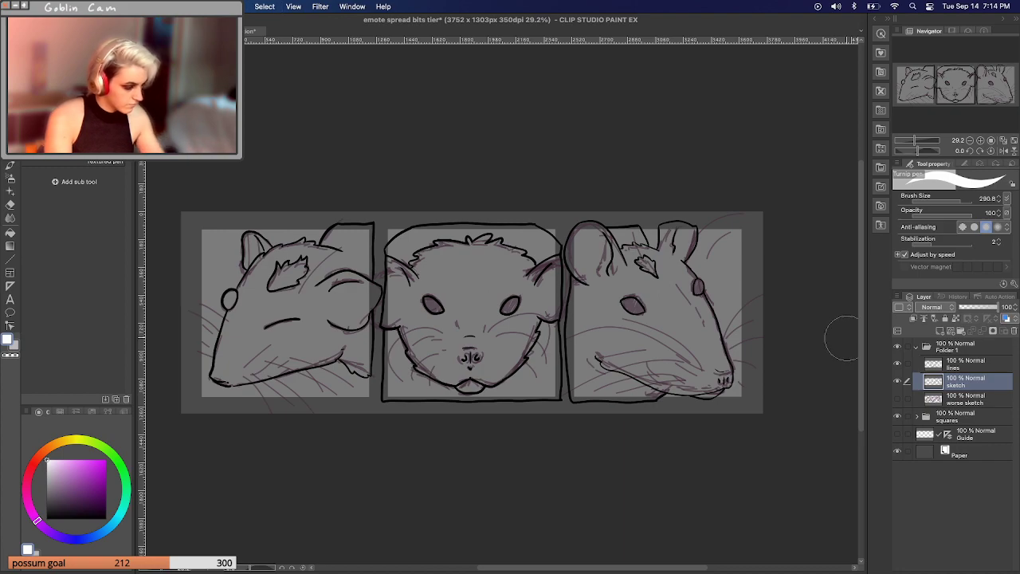
On the lines layer, erase the curved body line behind the first head's crown and re-ink it in black as a shallower slope into the top border.
{"action": "left_click", "coordinate": [974, 366]}
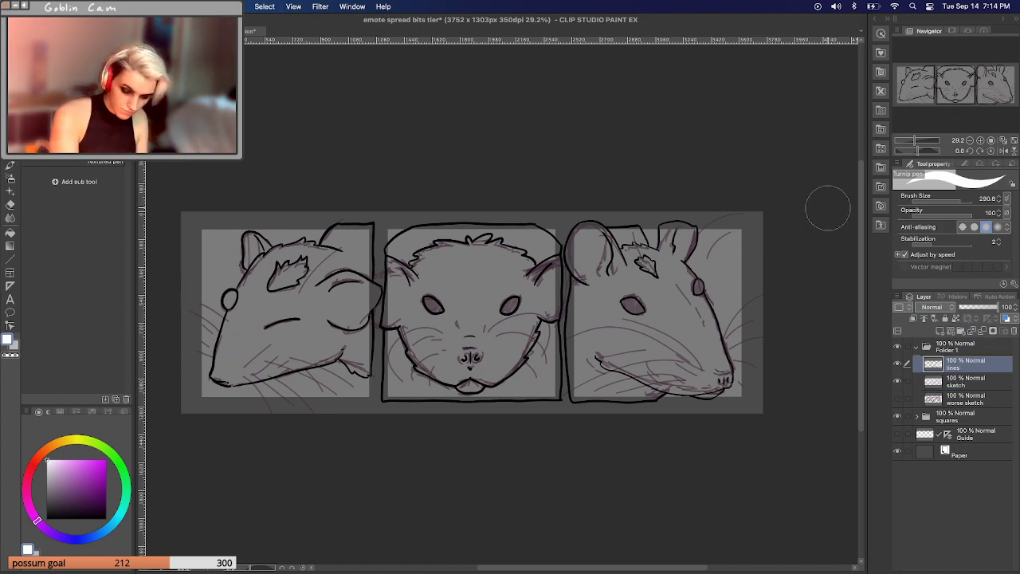
{"action": "left_click_drag", "start_coordinate": [941, 203], "coordinate": [944, 204]}
{"action": "scroll", "coordinate": [502, 303], "scroll_direction": "up", "scroll_amount": 5}
{"action": "scroll", "coordinate": [501, 304], "scroll_direction": "left", "scroll_amount": 5}
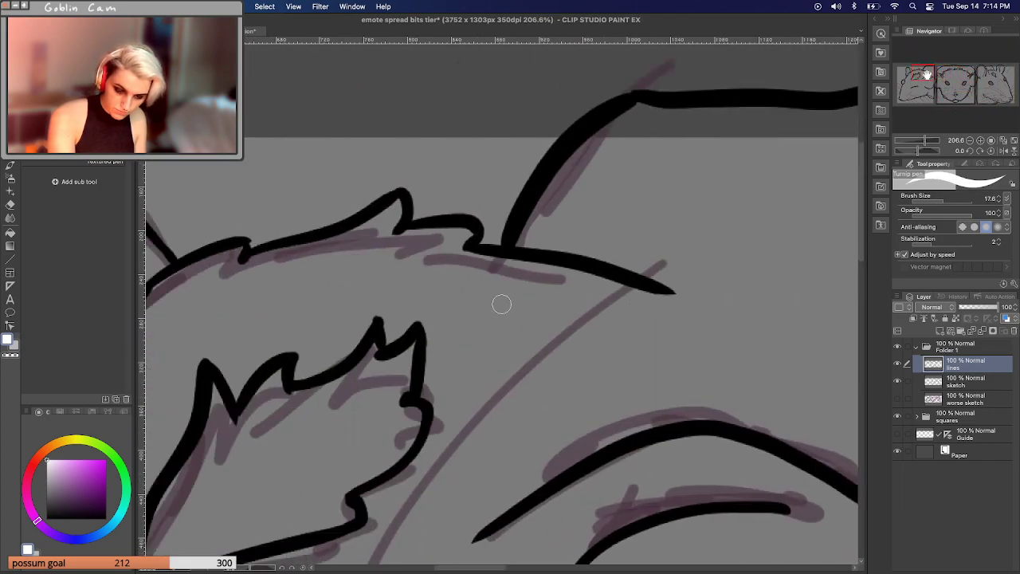
{"action": "scroll", "coordinate": [501, 303], "scroll_direction": "right", "scroll_amount": 3}
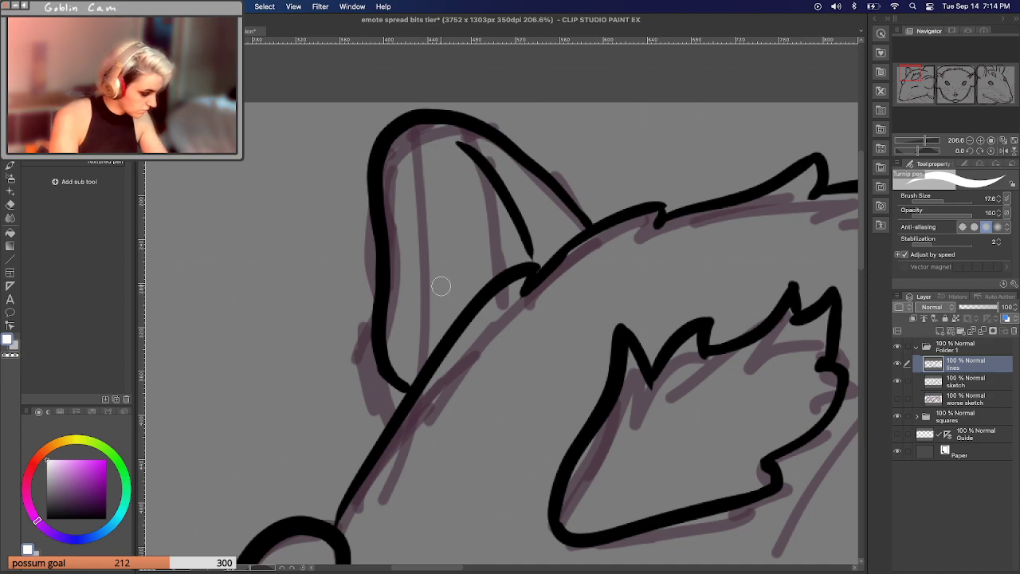
{"action": "left_click", "coordinate": [42, 524]}
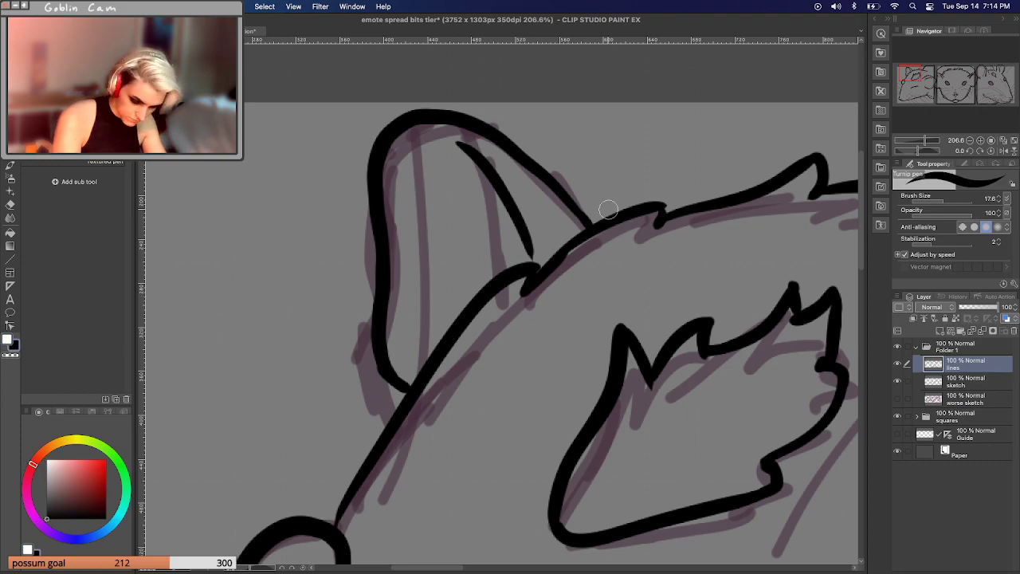
{"action": "left_click_drag", "start_coordinate": [924, 78], "coordinate": [928, 70]}
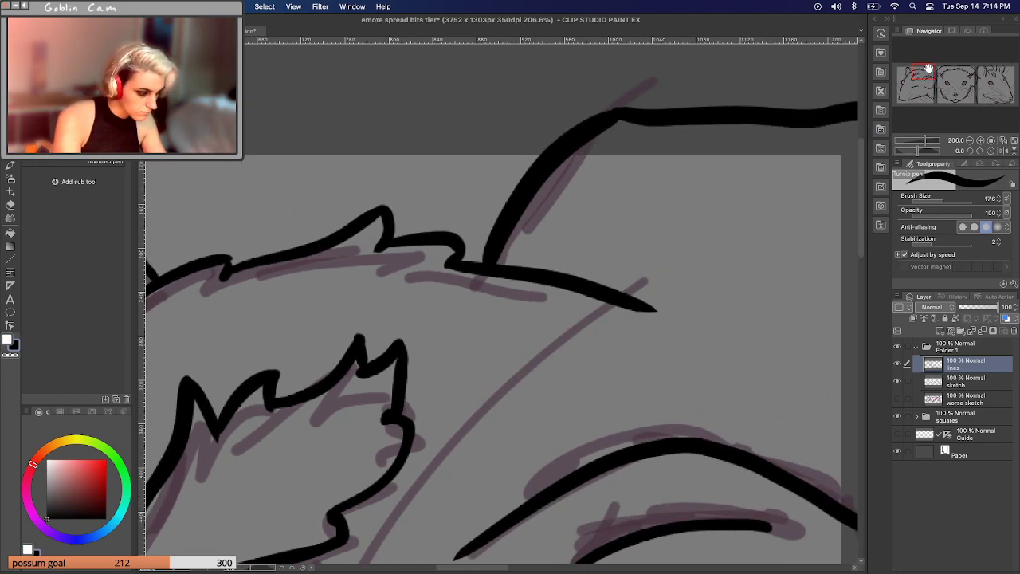
{"action": "mouse_move", "coordinate": [535, 187]}
{"action": "left_mouse_down"}
{"action": "mouse_move", "coordinate": [487, 251]}
{"action": "mouse_move", "coordinate": [497, 253]}
{"action": "mouse_move", "coordinate": [482, 252]}
{"action": "mouse_move", "coordinate": [495, 253]}
{"action": "mouse_move", "coordinate": [481, 252]}
{"action": "mouse_move", "coordinate": [497, 222]}
{"action": "mouse_move", "coordinate": [555, 151]}
{"action": "mouse_move", "coordinate": [638, 126]}
{"action": "left_mouse_up"}
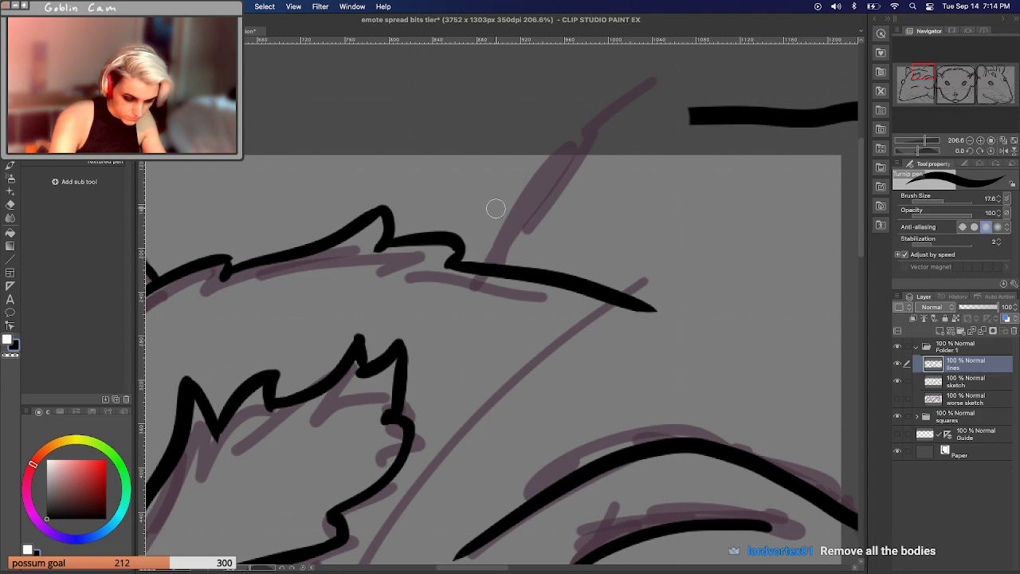
{"action": "mouse_move", "coordinate": [477, 267]}
{"action": "left_mouse_down"}
{"action": "mouse_move", "coordinate": [626, 131]}
{"action": "mouse_move", "coordinate": [697, 116]}
{"action": "left_mouse_up"}
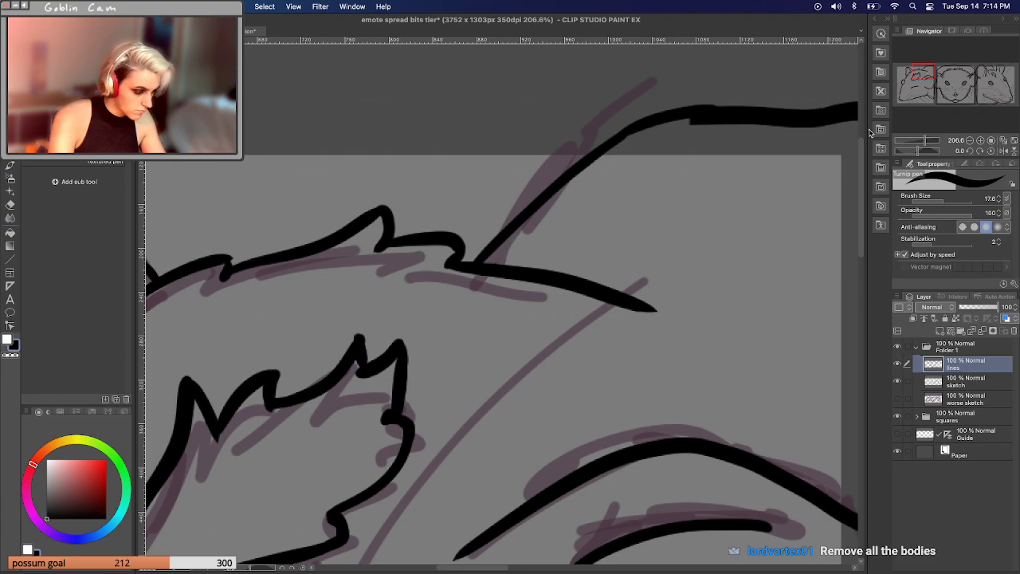
Erase the rounded top border above the middle head's crown and ears.
{"action": "left_click", "coordinate": [918, 141]}
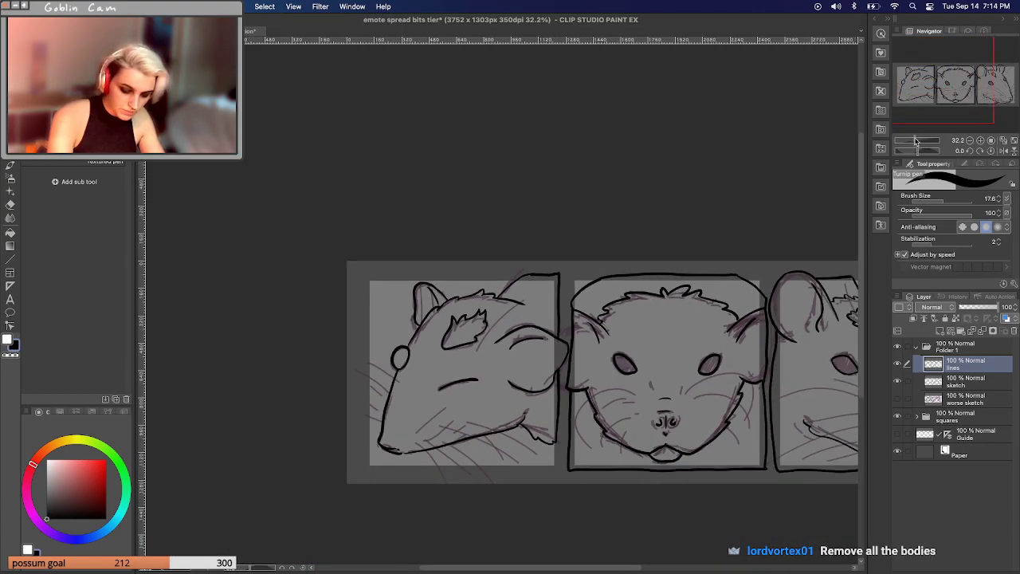
{"action": "left_click_drag", "start_coordinate": [940, 81], "coordinate": [957, 104]}
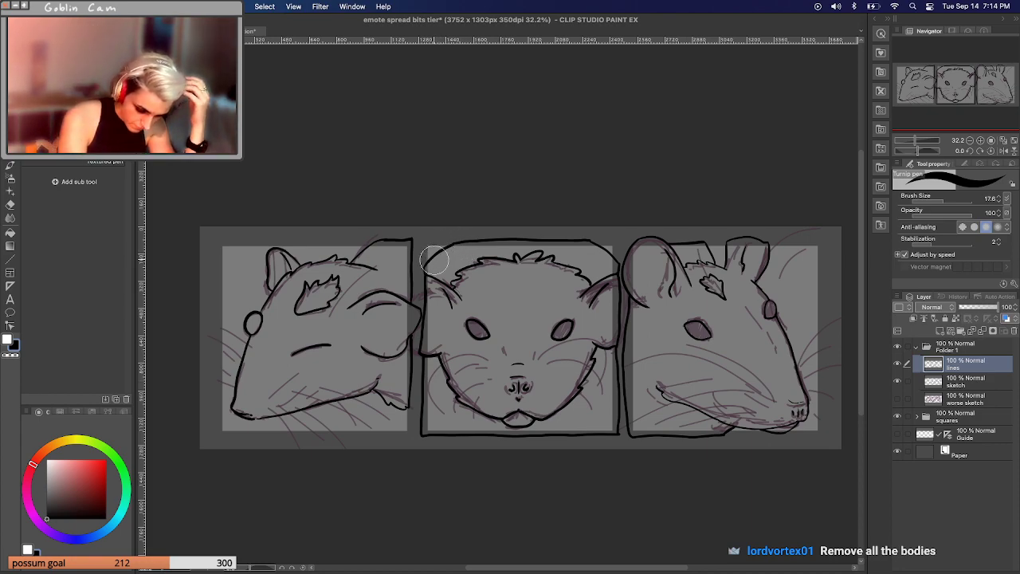
{"action": "mouse_move", "coordinate": [426, 268]}
{"action": "left_mouse_down"}
{"action": "mouse_move", "coordinate": [465, 240]}
{"action": "mouse_move", "coordinate": [597, 240]}
{"action": "left_mouse_up"}
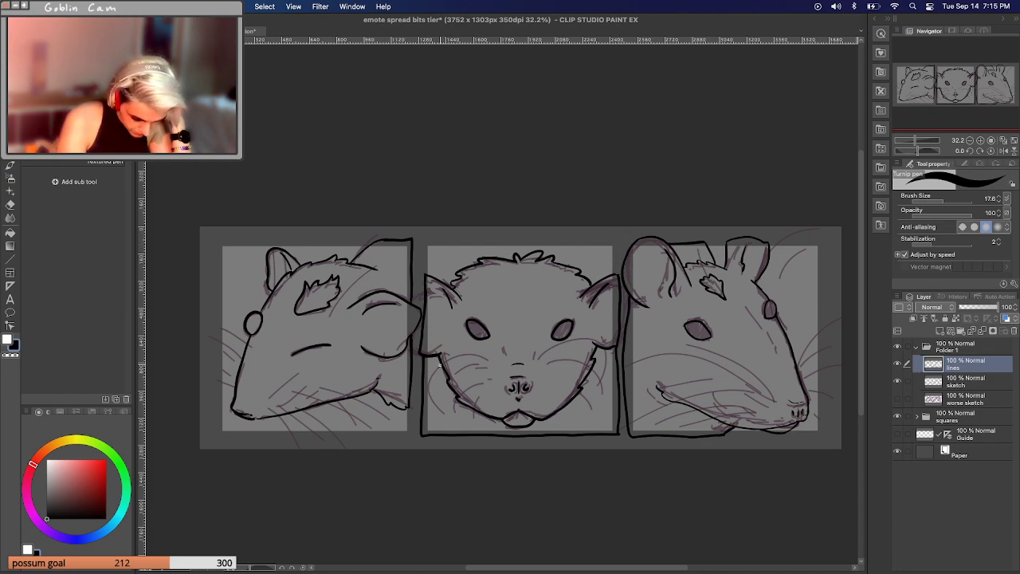
Try inking a short curved body line outward from each cheek below the middle head's ears.
{"action": "left_click_drag", "start_coordinate": [442, 362], "coordinate": [418, 402]}
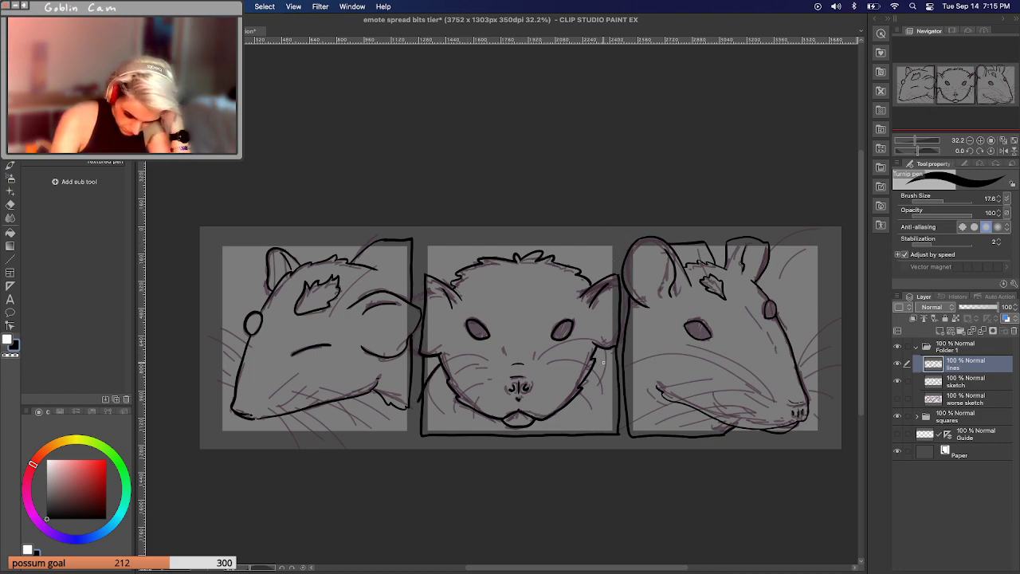
{"action": "left_click_drag", "start_coordinate": [595, 348], "coordinate": [614, 373]}
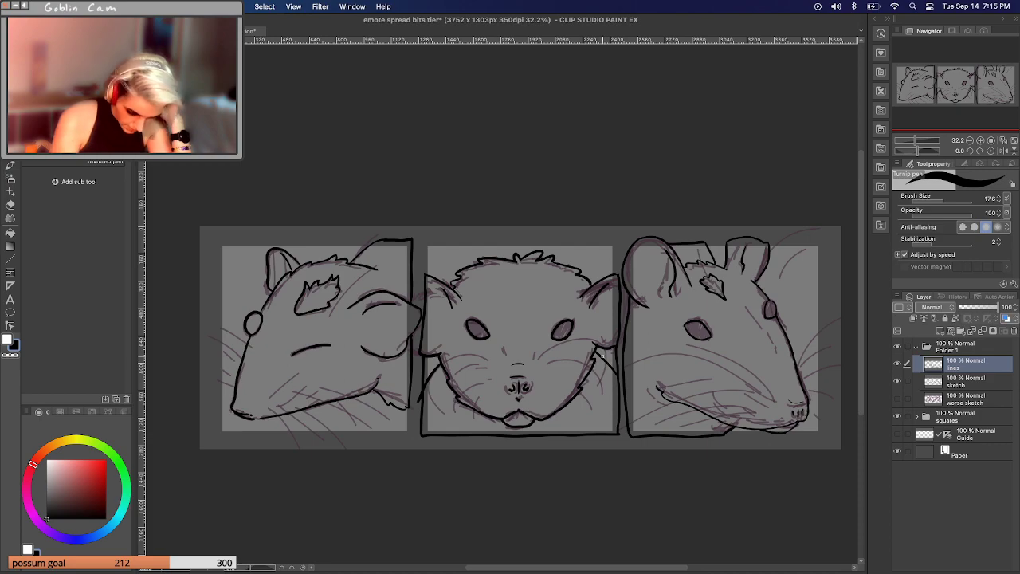
{"action": "left_click_drag", "start_coordinate": [917, 152], "coordinate": [923, 145]}
{"action": "left_click_drag", "start_coordinate": [941, 107], "coordinate": [955, 91]}
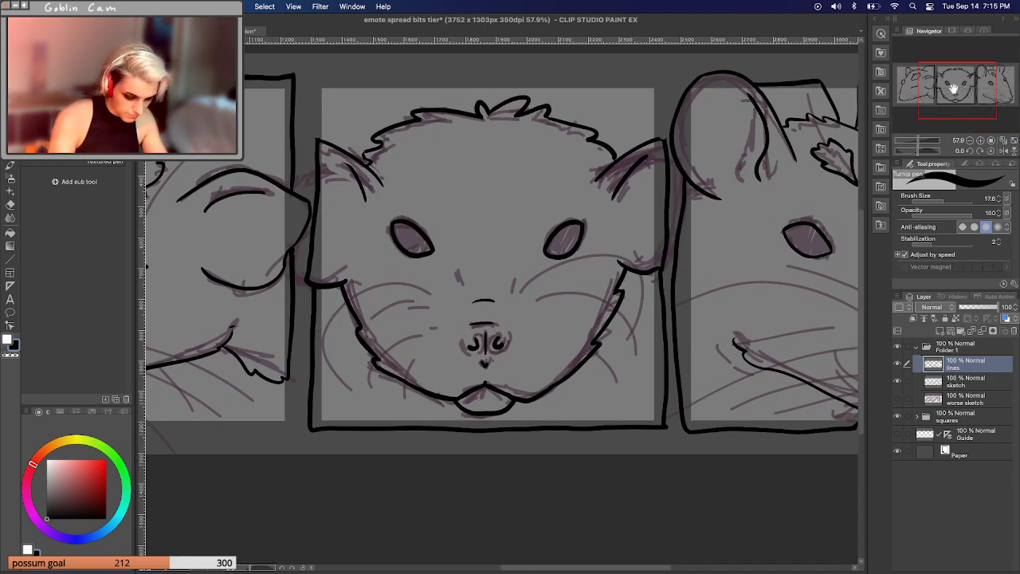
Ink a nearly straight black body line sloping outward from each cheek below the middle head's ears to the side borders.
{"action": "left_click_drag", "start_coordinate": [346, 297], "coordinate": [302, 348]}
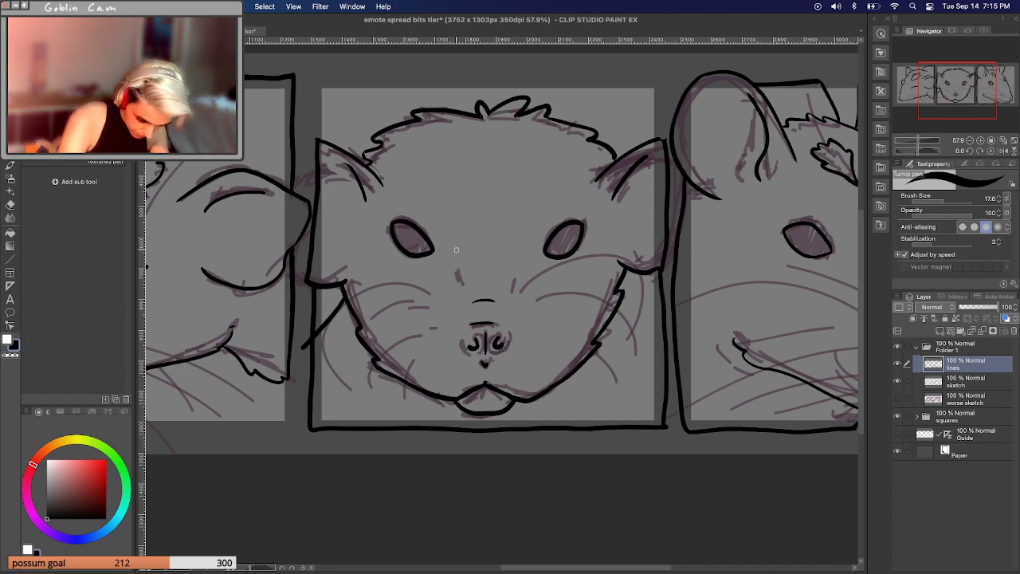
{"action": "left_click_drag", "start_coordinate": [623, 278], "coordinate": [666, 334]}
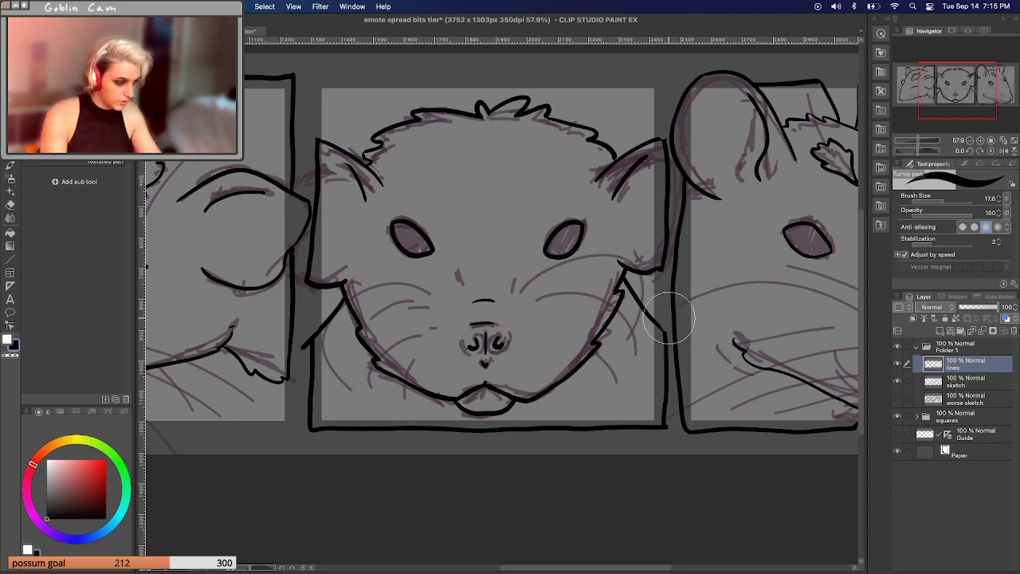
{"action": "left_click_drag", "start_coordinate": [919, 145], "coordinate": [917, 145]}
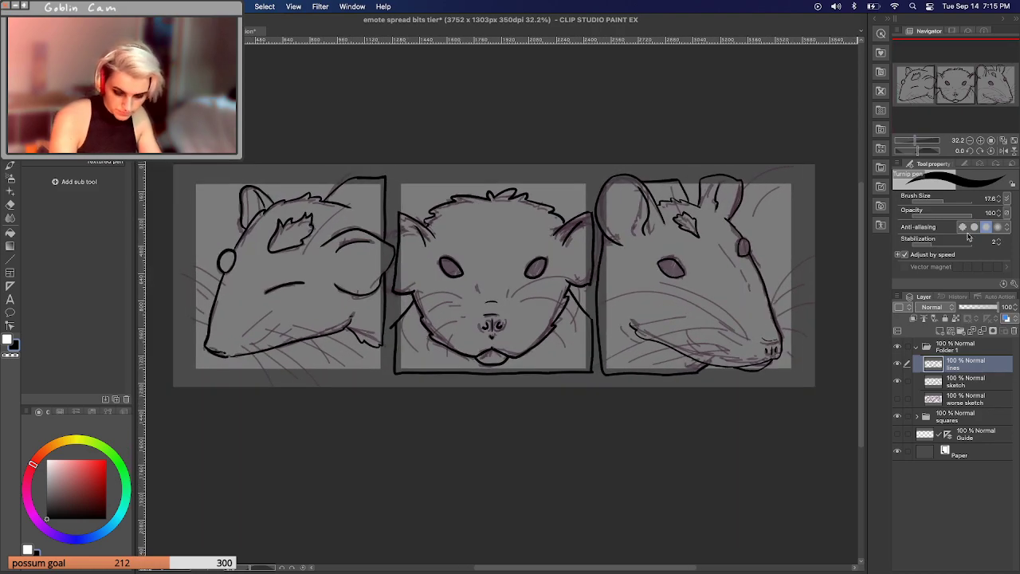
Add an empty layer directly below the lines layer and select the silhouettes of the three heads by inverting the outer-area selection.
{"action": "key", "text": "w"}
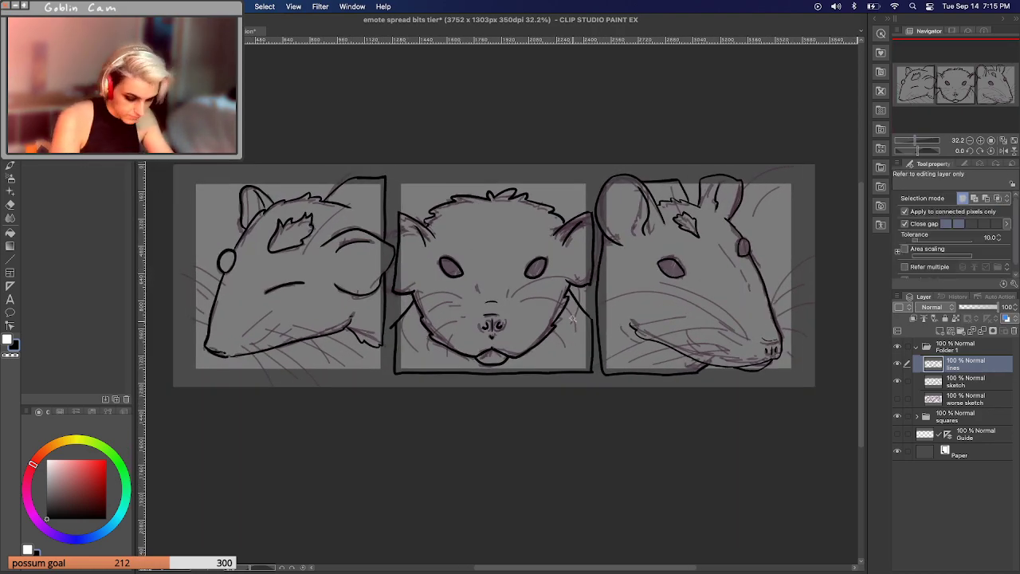
{"action": "left_click", "coordinate": [573, 329]}
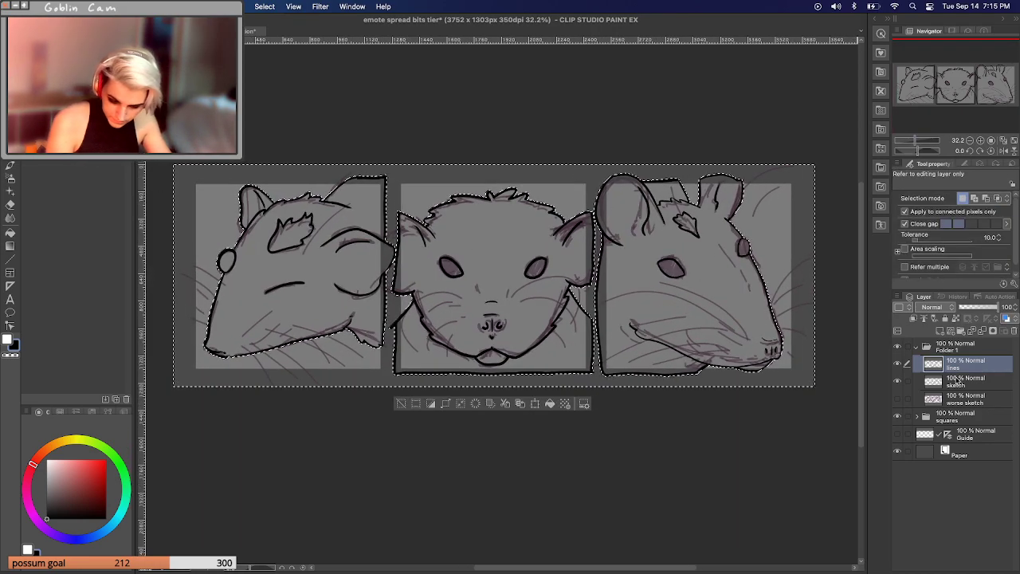
{"action": "left_click", "coordinate": [941, 330]}
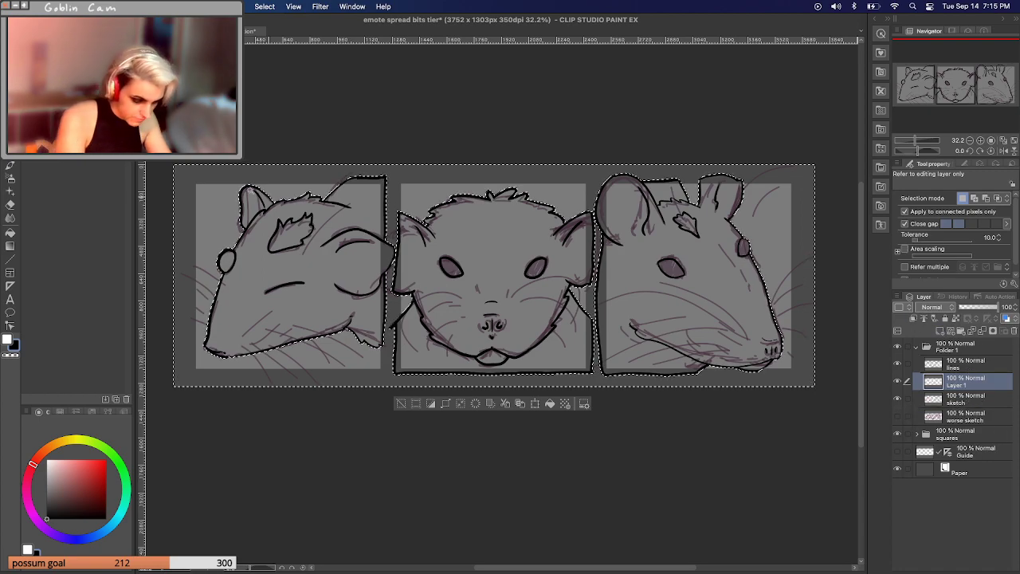
{"action": "left_click", "coordinate": [430, 403]}
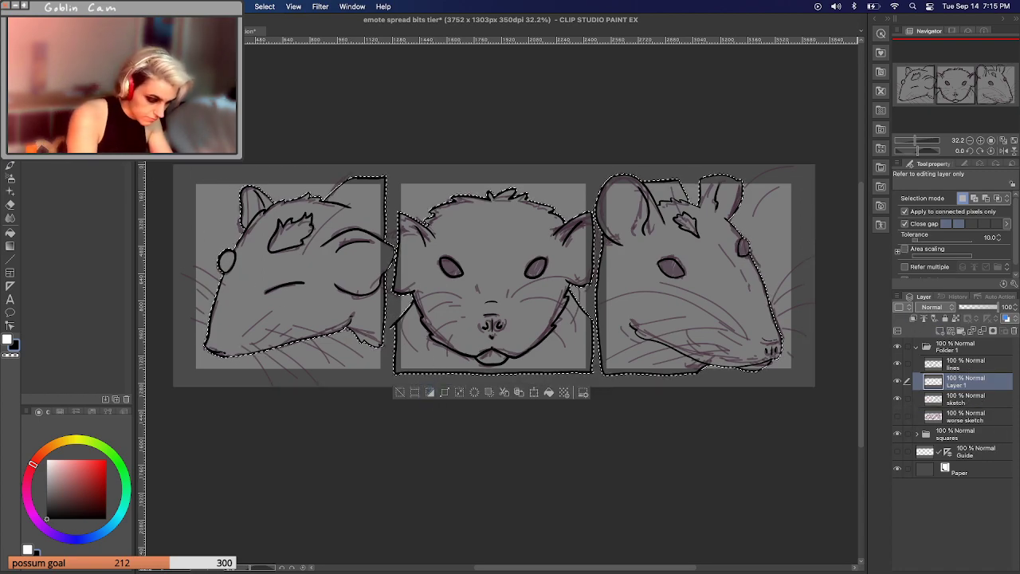
Test-fill the three selected heads with white on the new layer, undo the fills and clear the selection.
{"action": "key", "text": "g"}
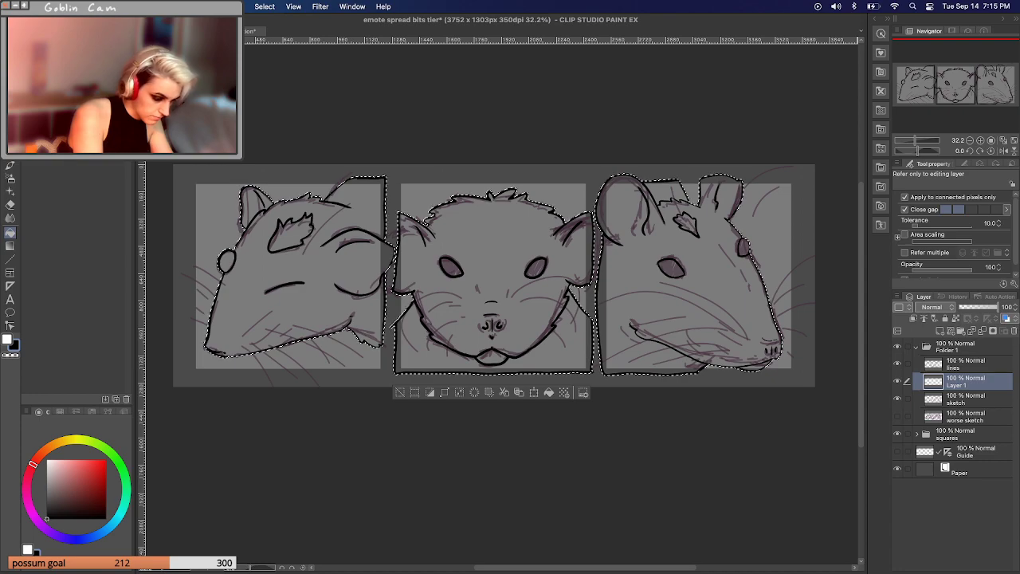
{"action": "key", "text": "x"}
{"action": "left_click", "coordinate": [311, 296]}
{"action": "left_click", "coordinate": [528, 228]}
{"action": "left_click", "coordinate": [717, 315]}
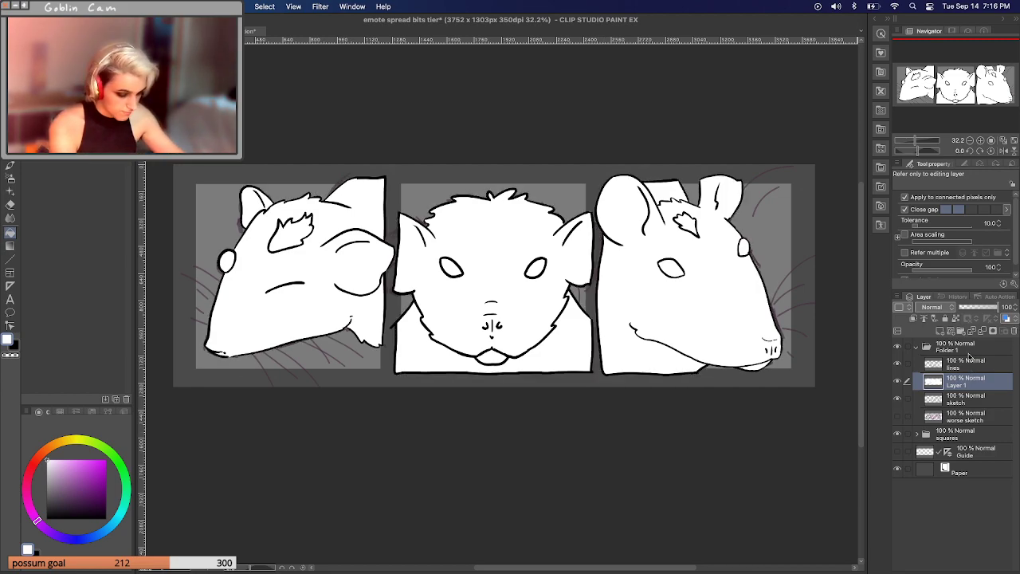
{"action": "key", "text": "ctrl+x"}
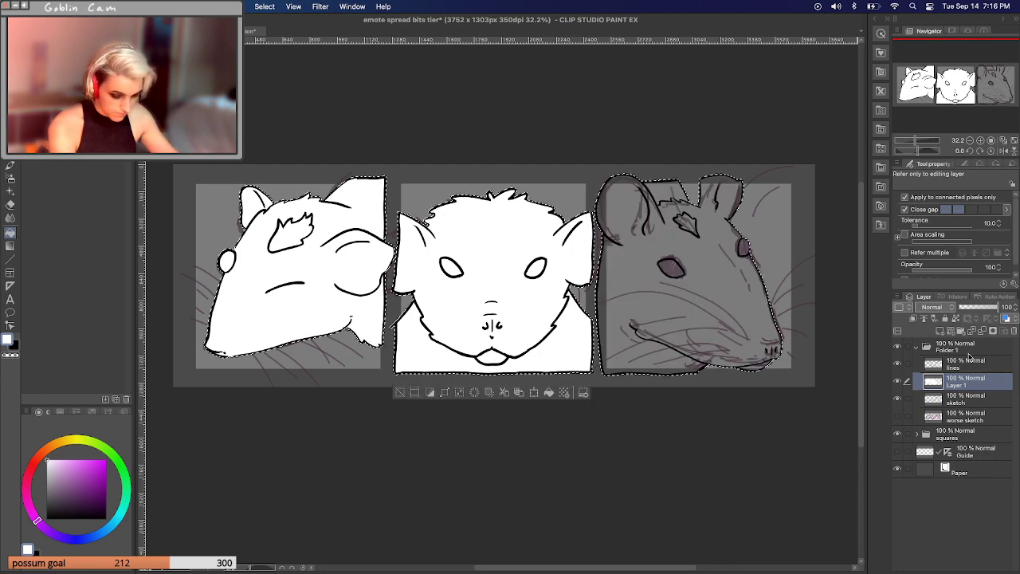
{"action": "key", "text": "ctrl+d"}
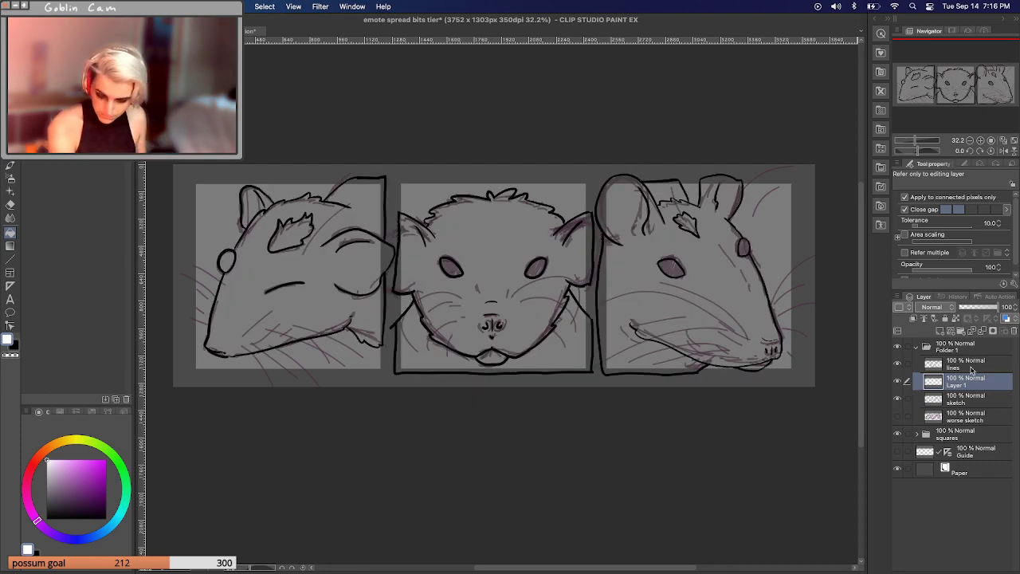
On the lines layer, erase the middle head's jagged jaw outline and its mouth and chin lines.
{"action": "left_click", "coordinate": [970, 368]}
{"action": "key", "text": "x"}
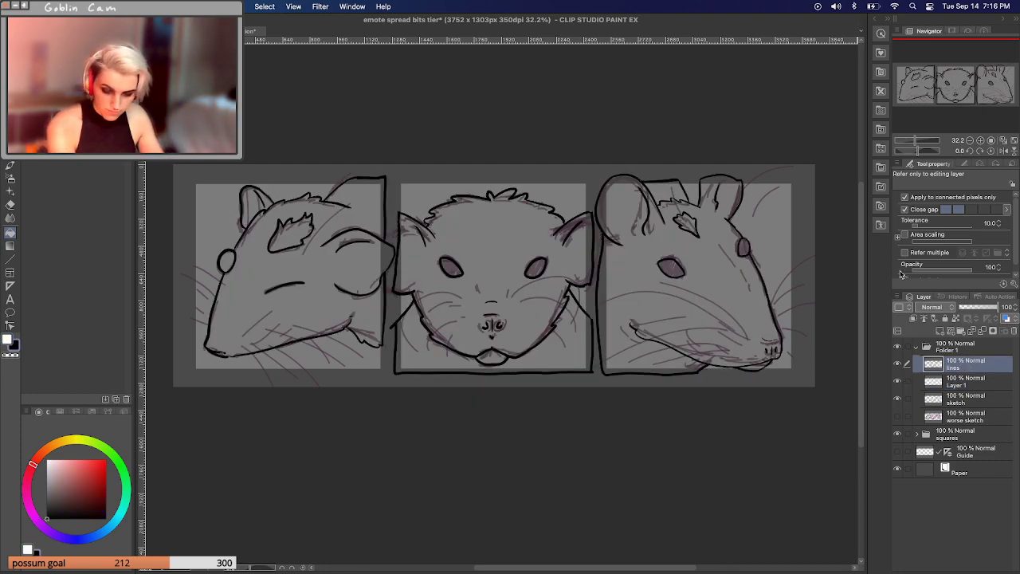
{"action": "key", "text": "p"}
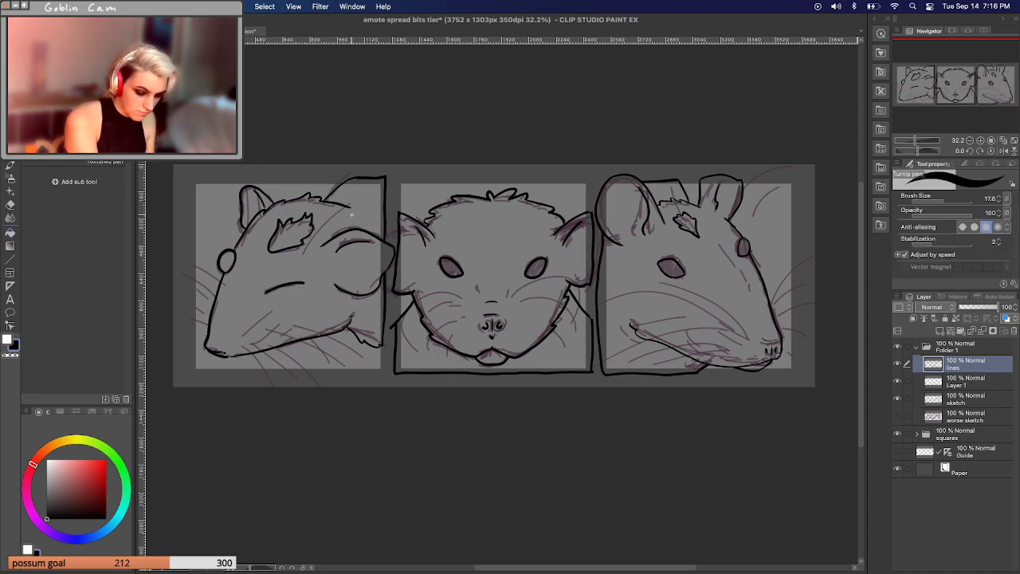
{"action": "scroll", "coordinate": [921, 144], "scroll_direction": "up", "scroll_amount": 5}
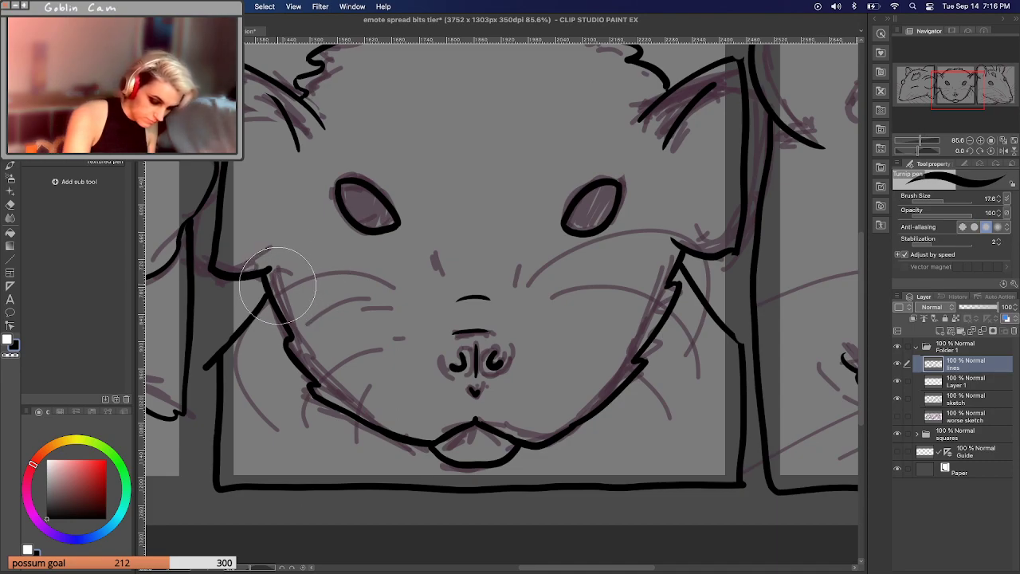
{"action": "mouse_move", "coordinate": [267, 283]}
{"action": "left_mouse_down"}
{"action": "mouse_move", "coordinate": [329, 402]}
{"action": "mouse_move", "coordinate": [430, 431]}
{"action": "mouse_move", "coordinate": [421, 455]}
{"action": "mouse_move", "coordinate": [614, 364]}
{"action": "mouse_move", "coordinate": [640, 335]}
{"action": "mouse_move", "coordinate": [664, 267]}
{"action": "mouse_move", "coordinate": [681, 247]}
{"action": "mouse_move", "coordinate": [686, 260]}
{"action": "mouse_move", "coordinate": [682, 237]}
{"action": "left_mouse_up"}
Ink the middle head's upper lip from a central peak and try a jaw line from the left ear to the mouth.
{"action": "left_click_drag", "start_coordinate": [475, 423], "coordinate": [422, 449]}
{"action": "left_click_drag", "start_coordinate": [476, 422], "coordinate": [542, 442]}
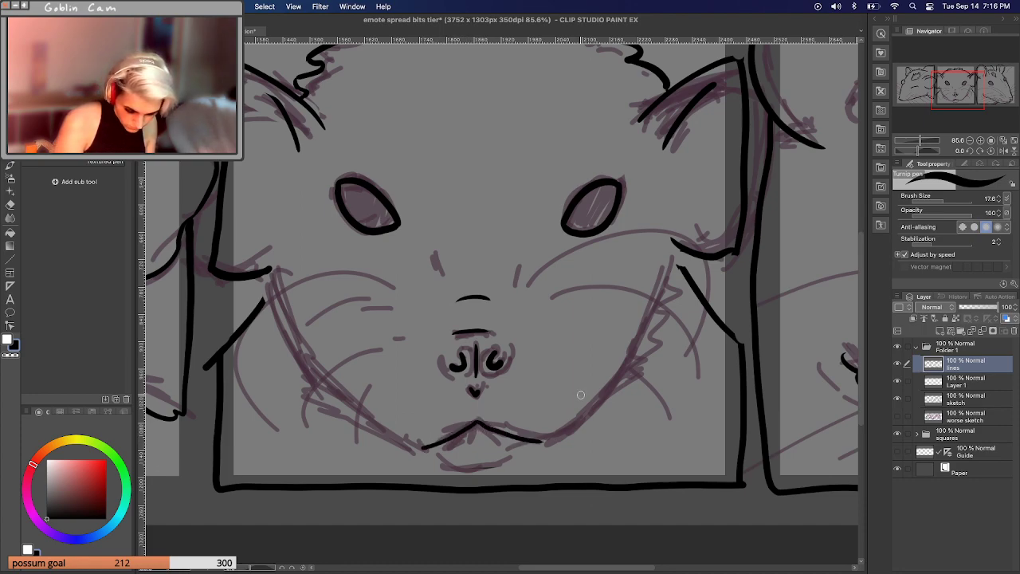
{"action": "mouse_move", "coordinate": [271, 269]}
{"action": "left_mouse_down"}
{"action": "mouse_move", "coordinate": [307, 361]}
{"action": "mouse_move", "coordinate": [297, 359]}
{"action": "mouse_move", "coordinate": [426, 449]}
{"action": "left_mouse_up"}
{"action": "key", "text": "ctrl+z"}
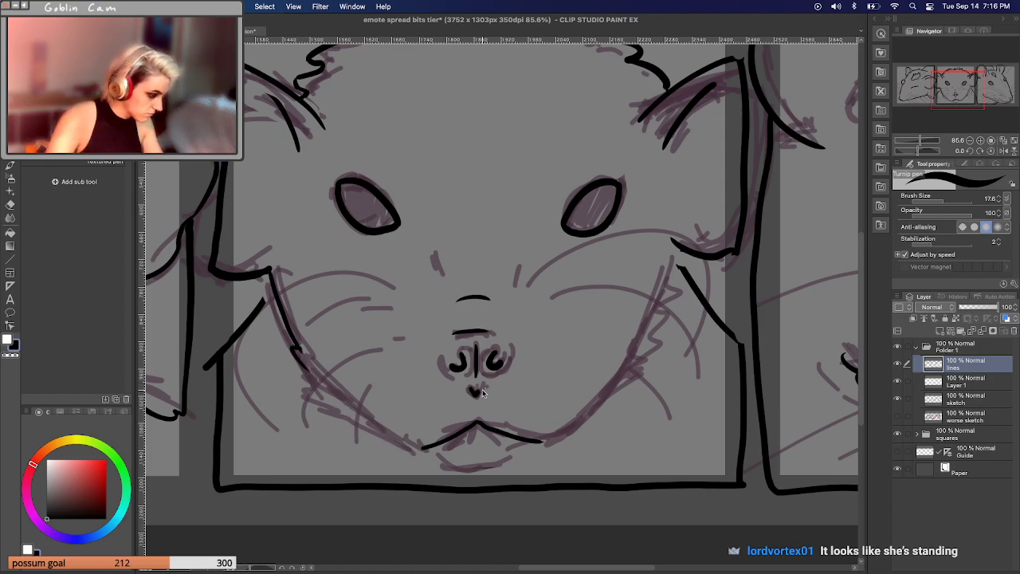
{"action": "mouse_move", "coordinate": [308, 368]}
{"action": "left_mouse_down"}
{"action": "mouse_move", "coordinate": [371, 428]}
{"action": "mouse_move", "coordinate": [430, 447]}
{"action": "mouse_move", "coordinate": [356, 417]}
{"action": "mouse_move", "coordinate": [302, 354]}
{"action": "mouse_move", "coordinate": [389, 435]}
{"action": "mouse_move", "coordinate": [427, 446]}
{"action": "mouse_move", "coordinate": [314, 380]}
{"action": "mouse_move", "coordinate": [298, 347]}
{"action": "left_mouse_up"}
{"action": "key", "text": "ctrl+z"}
{"action": "key", "text": "ctrl+z"}
{"action": "key", "text": "ctrl+z"}
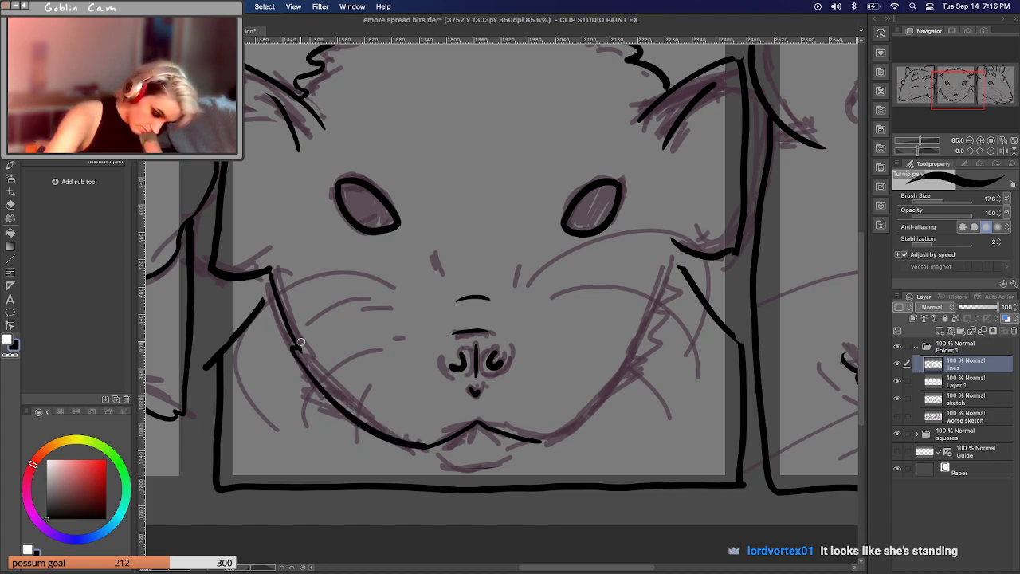
Try inking the middle head's right jaw line from the mouth to the ear several times, and undo both jaw lines.
{"action": "mouse_move", "coordinate": [538, 439]}
{"action": "left_mouse_down"}
{"action": "mouse_move", "coordinate": [632, 357]}
{"action": "mouse_move", "coordinate": [682, 240]}
{"action": "left_mouse_up"}
{"action": "key", "text": "ctrl+z"}
{"action": "mouse_move", "coordinate": [539, 440]}
{"action": "left_mouse_down"}
{"action": "mouse_move", "coordinate": [581, 432]}
{"action": "mouse_move", "coordinate": [630, 375]}
{"action": "left_mouse_up"}
{"action": "key", "text": "ctrl+z"}
{"action": "key", "text": "ctrl+z"}
{"action": "mouse_move", "coordinate": [534, 442]}
{"action": "left_mouse_down"}
{"action": "mouse_move", "coordinate": [651, 349]}
{"action": "mouse_move", "coordinate": [678, 267]}
{"action": "left_mouse_up"}
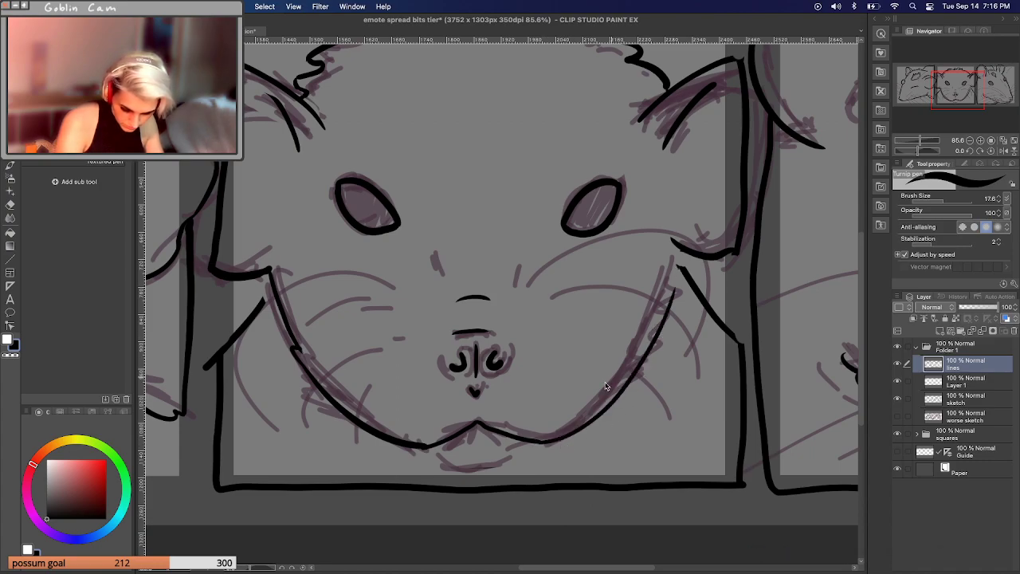
{"action": "key", "text": "ctrl+z"}
{"action": "mouse_move", "coordinate": [532, 441]}
{"action": "left_mouse_down"}
{"action": "mouse_move", "coordinate": [582, 421]}
{"action": "mouse_move", "coordinate": [670, 297]}
{"action": "left_mouse_up"}
{"action": "key", "text": "ctrl+z"}
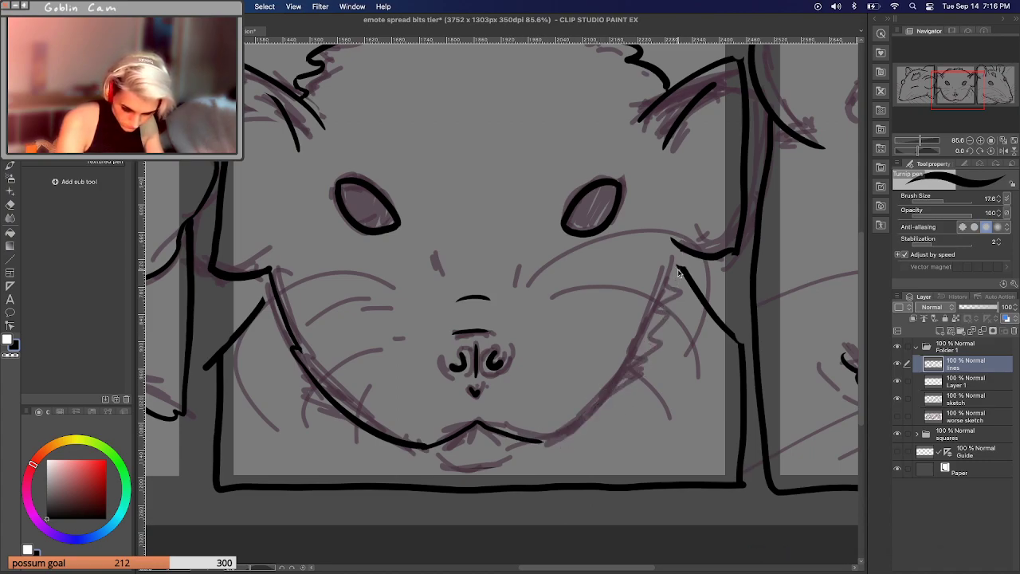
{"action": "key", "text": "ctrl+z"}
{"action": "key", "text": "ctrl+z"}
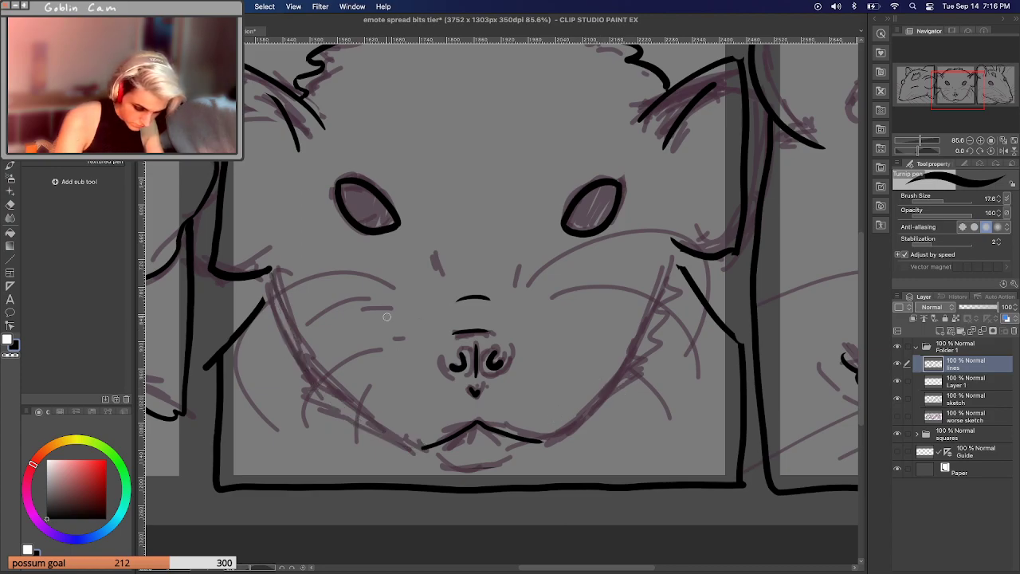
Ink smooth jaw curves from both ears to the middle head's mouth and add a curved lower lip beneath it.
{"action": "mouse_move", "coordinate": [271, 270]}
{"action": "left_mouse_down"}
{"action": "mouse_move", "coordinate": [324, 381]}
{"action": "mouse_move", "coordinate": [427, 449]}
{"action": "left_mouse_up"}
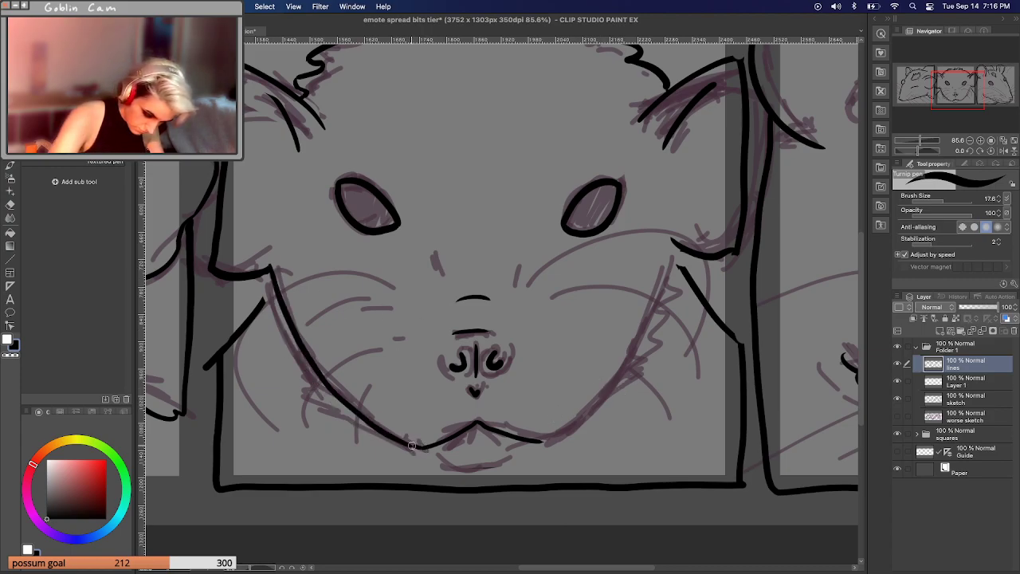
{"action": "mouse_move", "coordinate": [678, 247]}
{"action": "left_mouse_down"}
{"action": "mouse_move", "coordinate": [616, 392]}
{"action": "mouse_move", "coordinate": [544, 441]}
{"action": "left_mouse_up"}
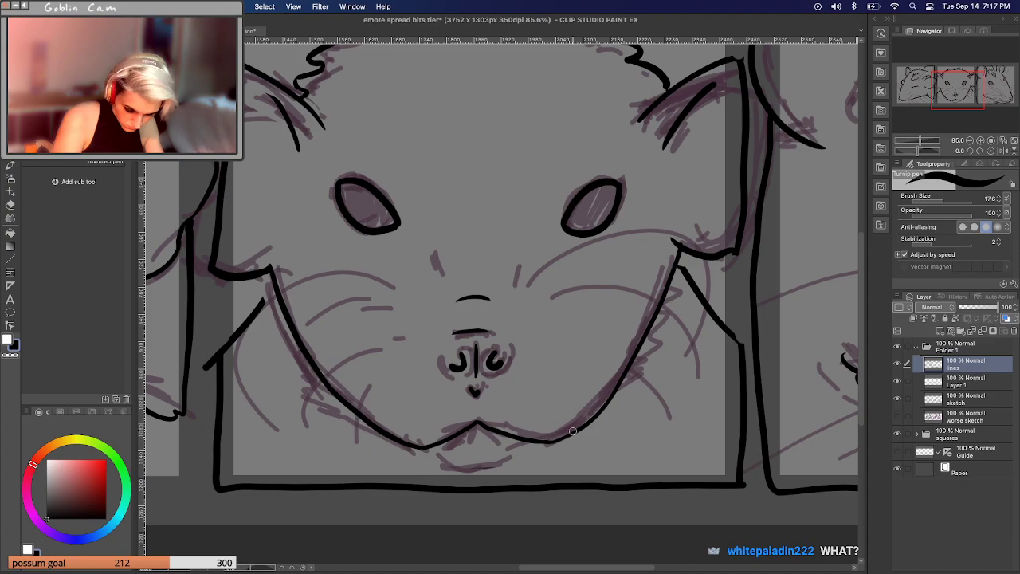
{"action": "mouse_move", "coordinate": [436, 452]}
{"action": "left_mouse_down"}
{"action": "mouse_move", "coordinate": [503, 460]}
{"action": "mouse_move", "coordinate": [531, 441]}
{"action": "left_mouse_up"}
{"action": "key", "text": "super+z"}
{"action": "mouse_move", "coordinate": [436, 452]}
{"action": "left_mouse_down"}
{"action": "mouse_move", "coordinate": [493, 466]}
{"action": "mouse_move", "coordinate": [535, 443]}
{"action": "left_mouse_up"}
{"action": "key", "text": "super+z"}
{"action": "mouse_move", "coordinate": [432, 447]}
{"action": "left_mouse_down"}
{"action": "mouse_move", "coordinate": [468, 468]}
{"action": "mouse_move", "coordinate": [509, 462]}
{"action": "mouse_move", "coordinate": [533, 438]}
{"action": "left_mouse_up"}
{"action": "key", "text": "super+z"}
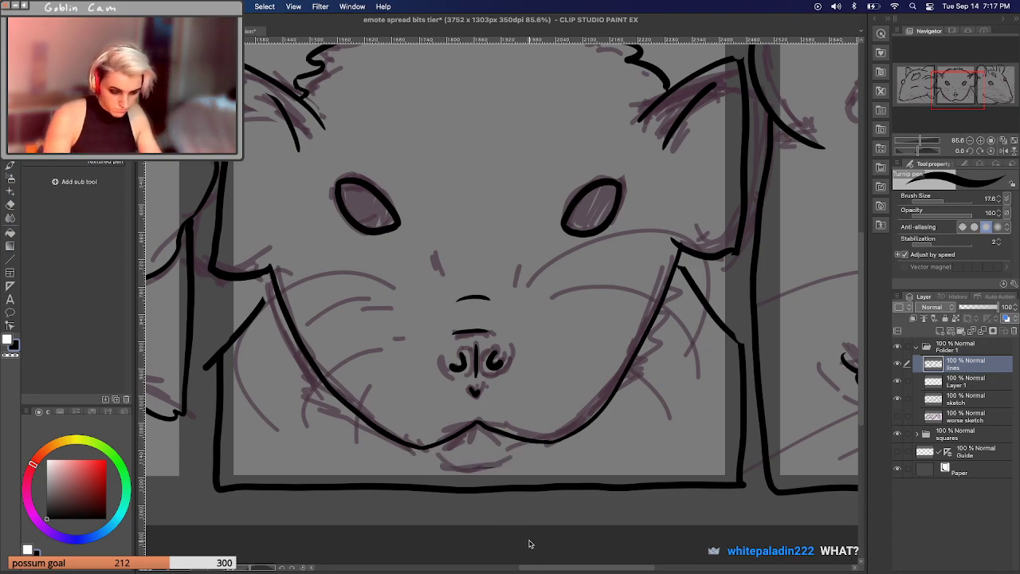
{"action": "mouse_move", "coordinate": [431, 448]}
{"action": "left_mouse_down"}
{"action": "mouse_move", "coordinate": [484, 467]}
{"action": "mouse_move", "coordinate": [530, 438]}
{"action": "left_mouse_up"}
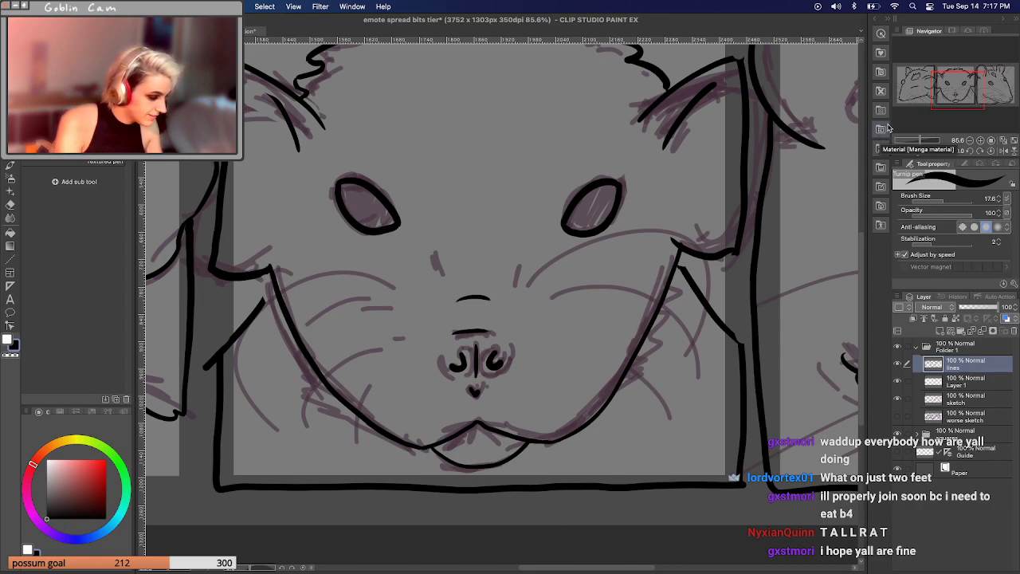
Reduce the pen's brush size to 11.4 and undo the middle head's jaw, upper lip and lower lip strokes.
{"action": "left_click_drag", "start_coordinate": [965, 200], "coordinate": [944, 201]}
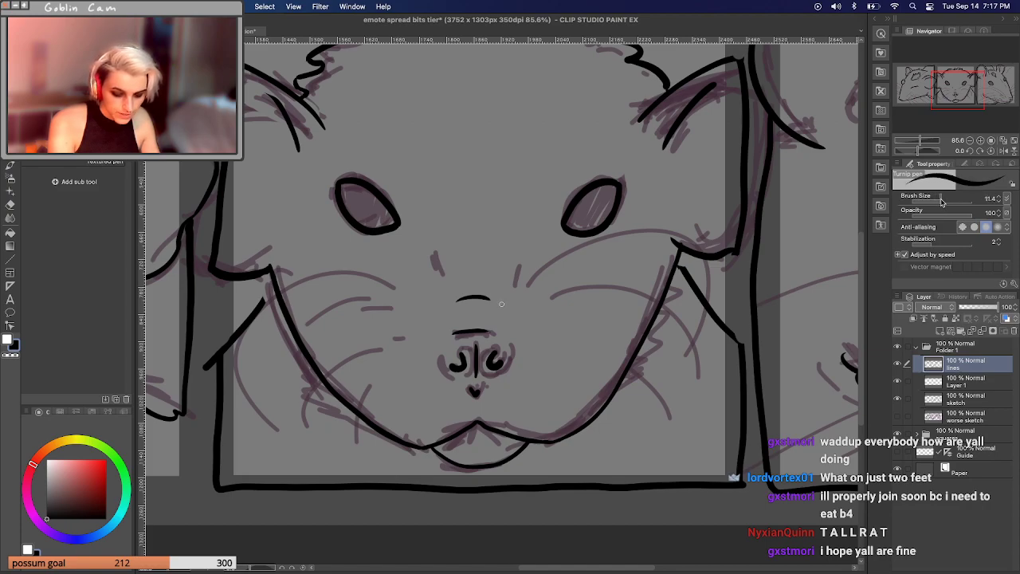
{"action": "left_click_drag", "start_coordinate": [928, 142], "coordinate": [914, 140]}
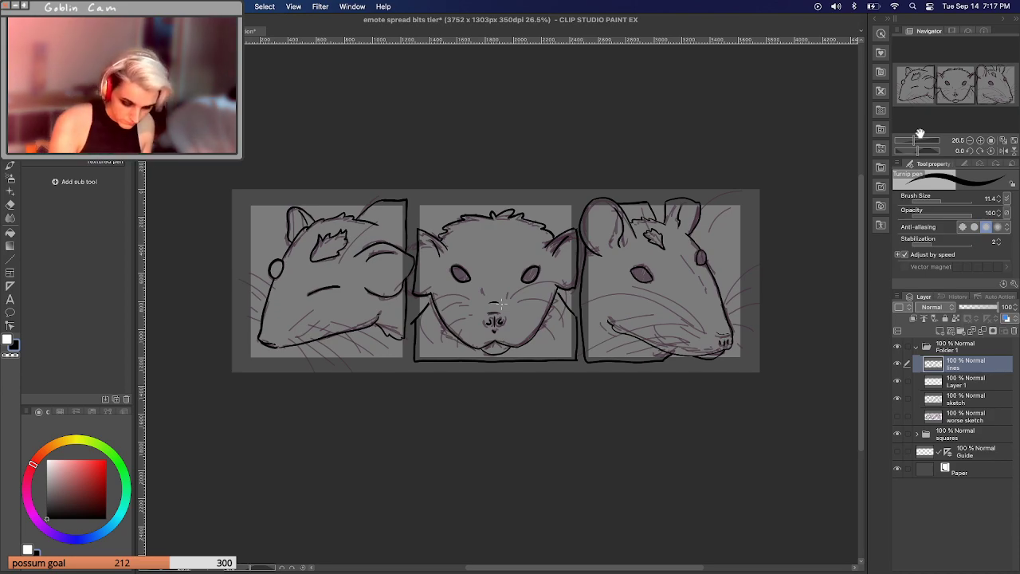
{"action": "left_click", "coordinate": [918, 140]}
{"action": "left_click", "coordinate": [920, 140]}
{"action": "left_click_drag", "start_coordinate": [958, 54], "coordinate": [955, 83]}
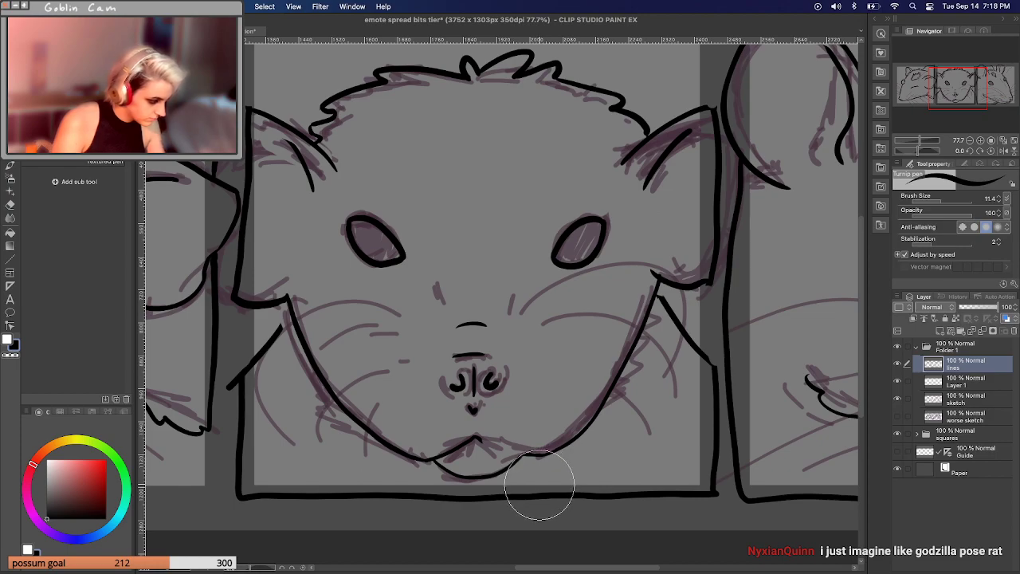
{"action": "key", "text": "super+z"}
{"action": "key", "text": "super+z"}
{"action": "key", "text": "super+z"}
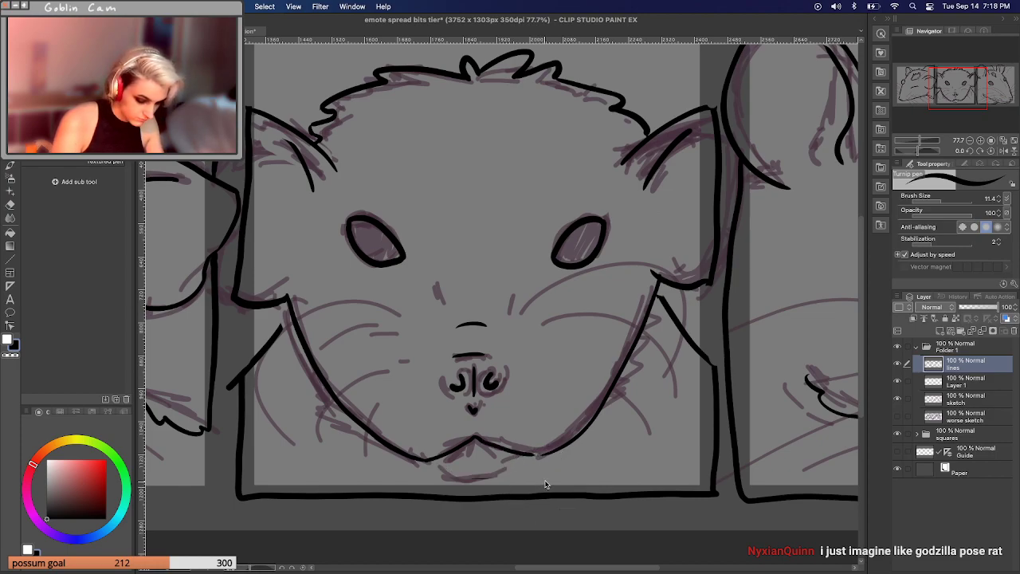
{"action": "key", "text": "super+z"}
{"action": "key", "text": "super+z"}
{"action": "key", "text": "super+z"}
{"action": "key", "text": "super+z"}
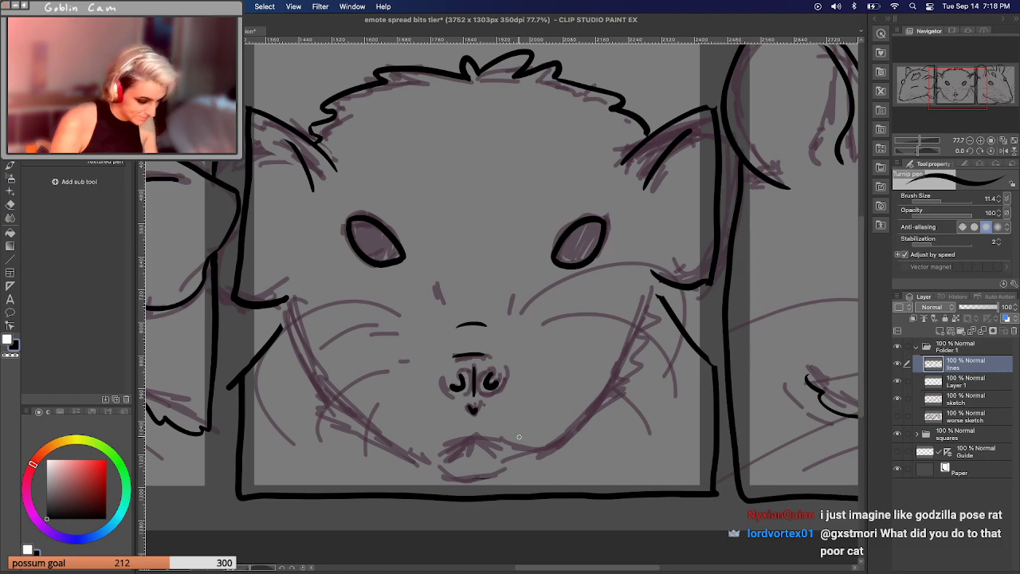
Set the pen's brush size to 15 and ink the middle head's mouth as two short curves sloping down from a central peak.
{"action": "left_click_drag", "start_coordinate": [421, 462], "coordinate": [481, 439]}
{"action": "key", "text": "super+z"}
{"action": "key", "text": "bracketright"}
{"action": "key", "text": "bracketright"}
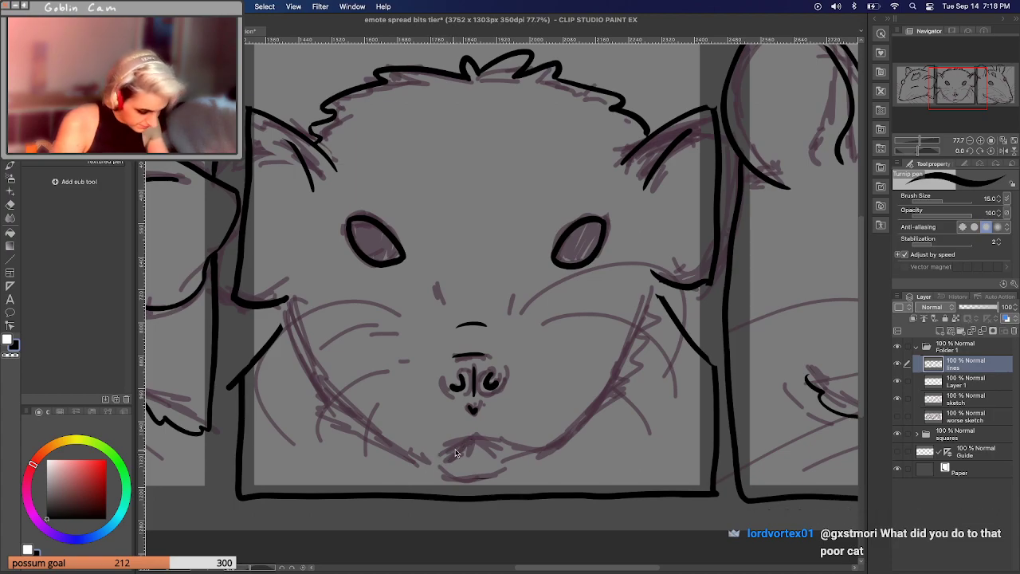
{"action": "mouse_move", "coordinate": [474, 441]}
{"action": "left_mouse_down"}
{"action": "mouse_move", "coordinate": [446, 454]}
{"action": "mouse_move", "coordinate": [474, 440]}
{"action": "mouse_move", "coordinate": [522, 458]}
{"action": "left_mouse_up"}
{"action": "key", "text": "super+z"}
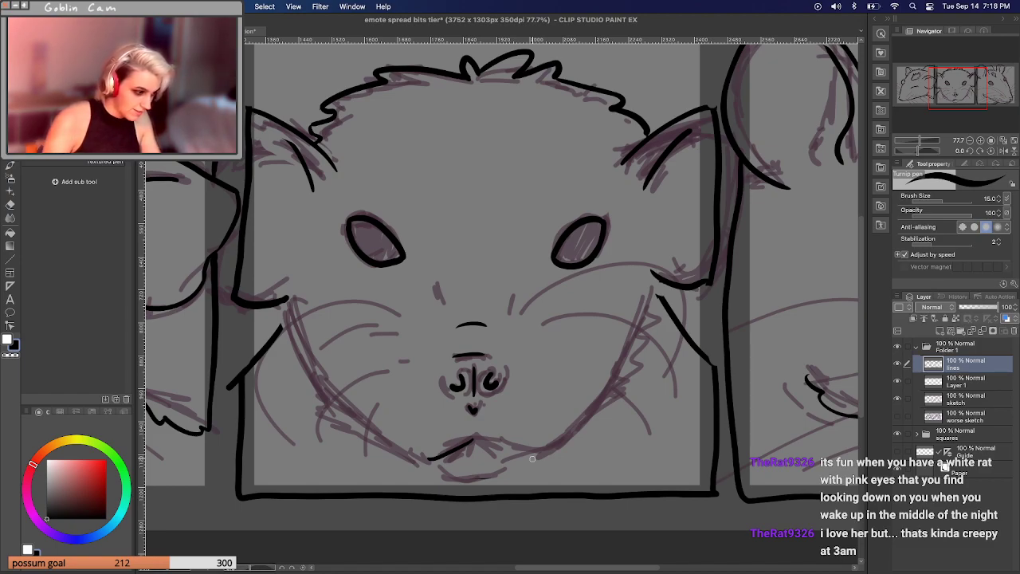
{"action": "key", "text": "ctrl+z"}
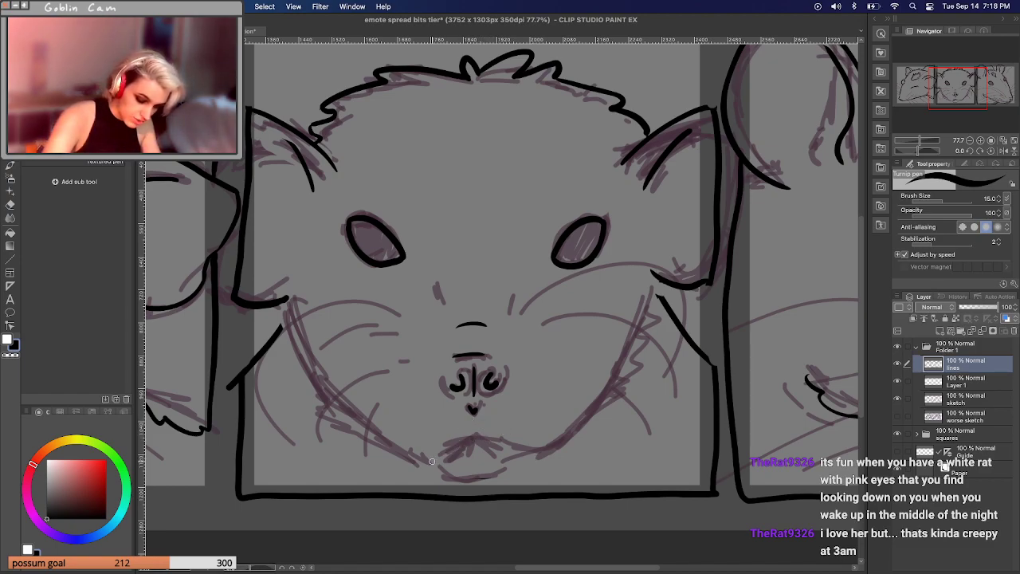
{"action": "left_click_drag", "start_coordinate": [472, 436], "coordinate": [422, 462]}
{"action": "mouse_move", "coordinate": [473, 437]}
{"action": "left_mouse_down"}
{"action": "mouse_move", "coordinate": [517, 459]}
{"action": "mouse_move", "coordinate": [421, 461]}
{"action": "left_mouse_up"}
{"action": "key", "text": "ctrl+z"}
{"action": "key", "text": "ctrl+z"}
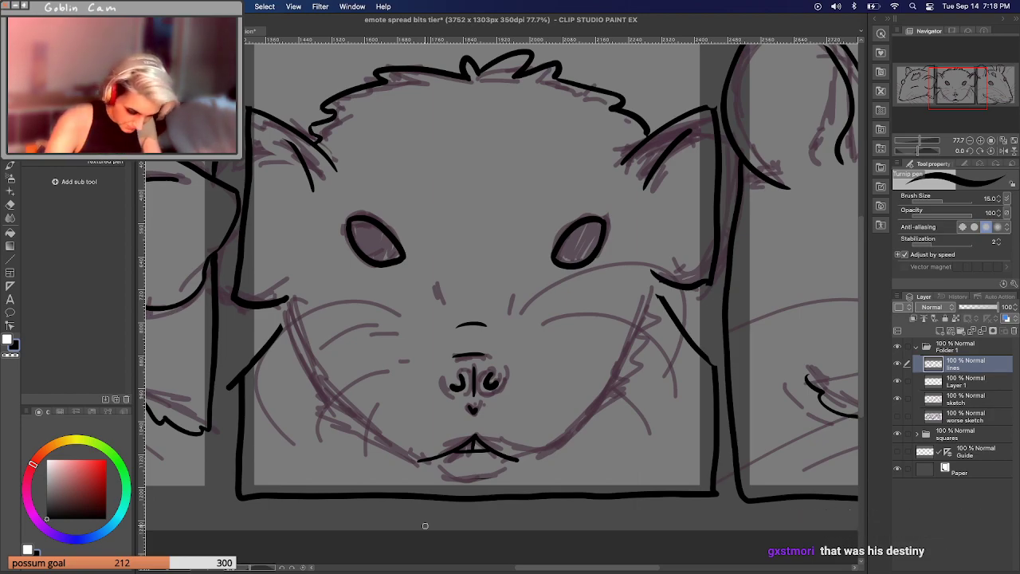
Ink the middle head's left jaw as one smooth black curve joining the mouth corner to the base of the left ear.
{"action": "mouse_move", "coordinate": [298, 330]}
{"action": "left_mouse_down"}
{"action": "mouse_move", "coordinate": [335, 402]}
{"action": "mouse_move", "coordinate": [389, 453]}
{"action": "mouse_move", "coordinate": [422, 466]}
{"action": "left_mouse_up"}
{"action": "key", "text": "cmd+z"}
{"action": "mouse_move", "coordinate": [288, 297]}
{"action": "left_mouse_down"}
{"action": "mouse_move", "coordinate": [349, 415]}
{"action": "mouse_move", "coordinate": [409, 456]}
{"action": "left_mouse_up"}
{"action": "key", "text": "cmd+z"}
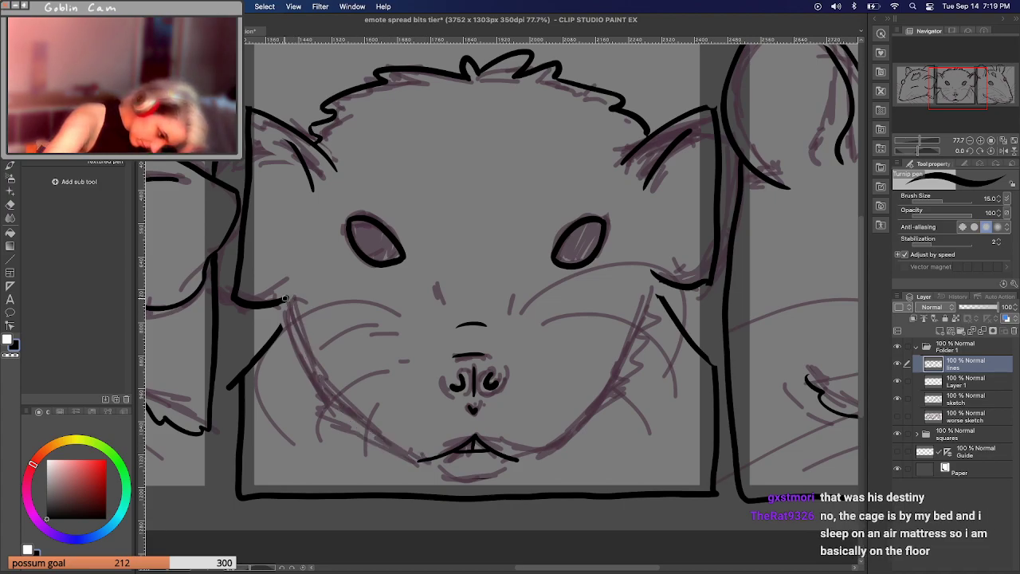
{"action": "mouse_move", "coordinate": [279, 303]}
{"action": "left_mouse_down"}
{"action": "mouse_move", "coordinate": [322, 375]}
{"action": "mouse_move", "coordinate": [375, 442]}
{"action": "mouse_move", "coordinate": [419, 464]}
{"action": "mouse_move", "coordinate": [346, 394]}
{"action": "mouse_move", "coordinate": [296, 292]}
{"action": "mouse_move", "coordinate": [315, 370]}
{"action": "mouse_move", "coordinate": [431, 471]}
{"action": "mouse_move", "coordinate": [272, 297]}
{"action": "left_mouse_up"}
{"action": "key", "text": "ctrl+z"}
{"action": "key", "text": "ctrl+z"}
{"action": "key", "text": "ctrl+z"}
{"action": "key", "text": "ctrl+z"}
{"action": "mouse_move", "coordinate": [419, 462]}
{"action": "left_mouse_down"}
{"action": "mouse_move", "coordinate": [287, 295]}
{"action": "mouse_move", "coordinate": [289, 335]}
{"action": "left_mouse_up"}
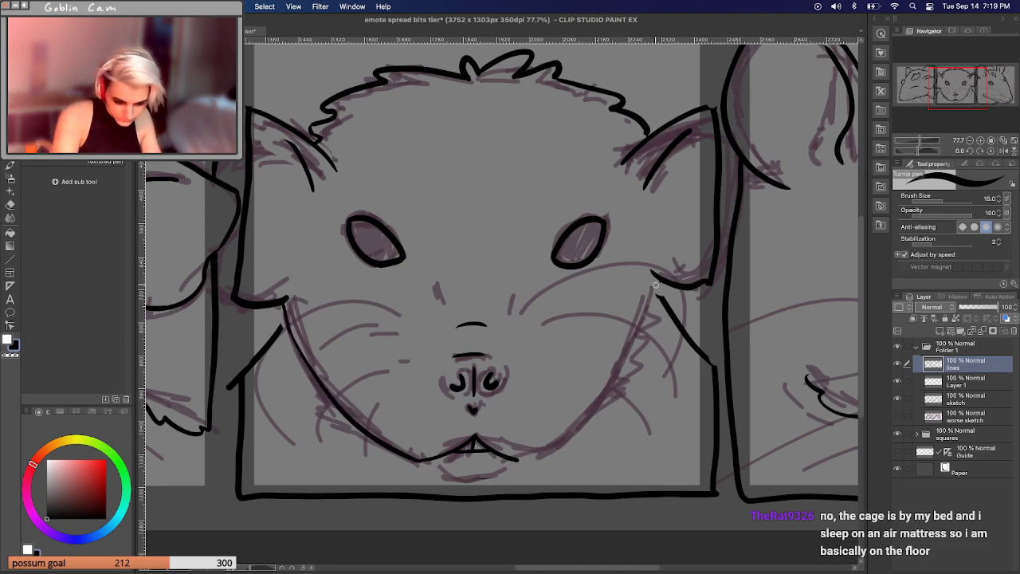
Try to ink the middle head's right jaw as one smooth curve from the mouth corner to the base of the right ear.
{"action": "mouse_move", "coordinate": [655, 275]}
{"action": "left_mouse_down"}
{"action": "mouse_move", "coordinate": [599, 399]}
{"action": "mouse_move", "coordinate": [526, 460]}
{"action": "mouse_move", "coordinate": [655, 323]}
{"action": "left_mouse_up"}
{"action": "key", "text": "super+z"}
{"action": "key", "text": "super+z"}
{"action": "left_click_drag", "start_coordinate": [520, 460], "coordinate": [661, 304]}
{"action": "key", "text": "super+z"}
{"action": "left_click_drag", "start_coordinate": [516, 460], "coordinate": [663, 303]}
{"action": "key", "text": "super+z"}
{"action": "mouse_move", "coordinate": [516, 459]}
{"action": "left_mouse_down"}
{"action": "mouse_move", "coordinate": [587, 419]}
{"action": "mouse_move", "coordinate": [665, 259]}
{"action": "left_mouse_up"}
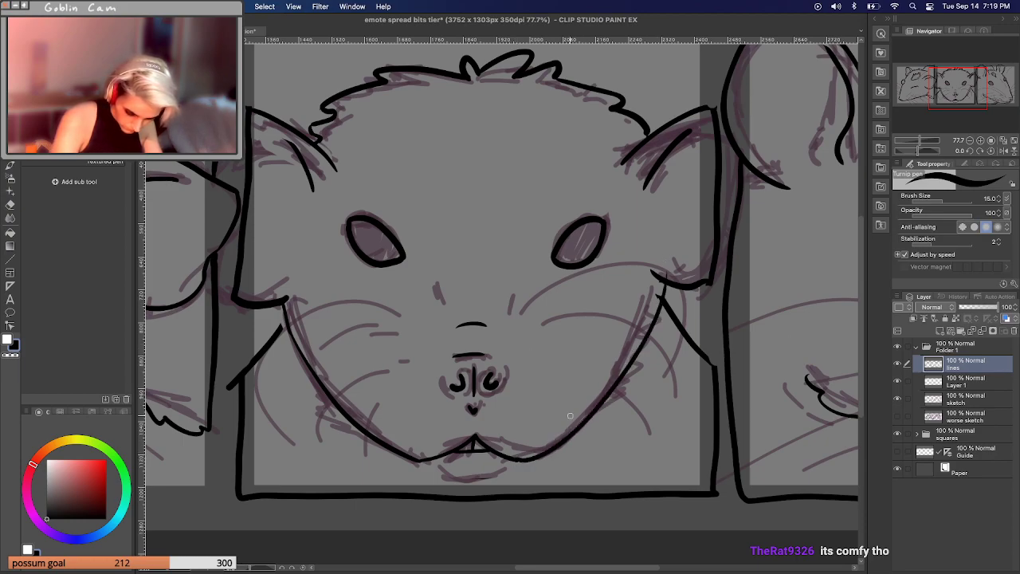
{"action": "key", "text": "super+z"}
{"action": "left_click_drag", "start_coordinate": [520, 458], "coordinate": [647, 293]}
{"action": "key", "text": "super+z"}
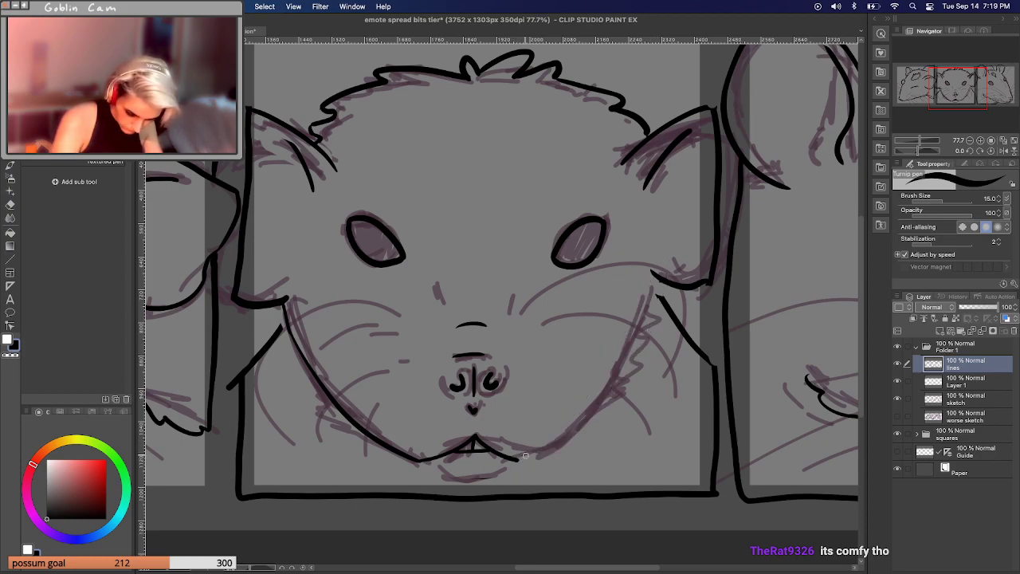
{"action": "left_click_drag", "start_coordinate": [517, 459], "coordinate": [660, 250]}
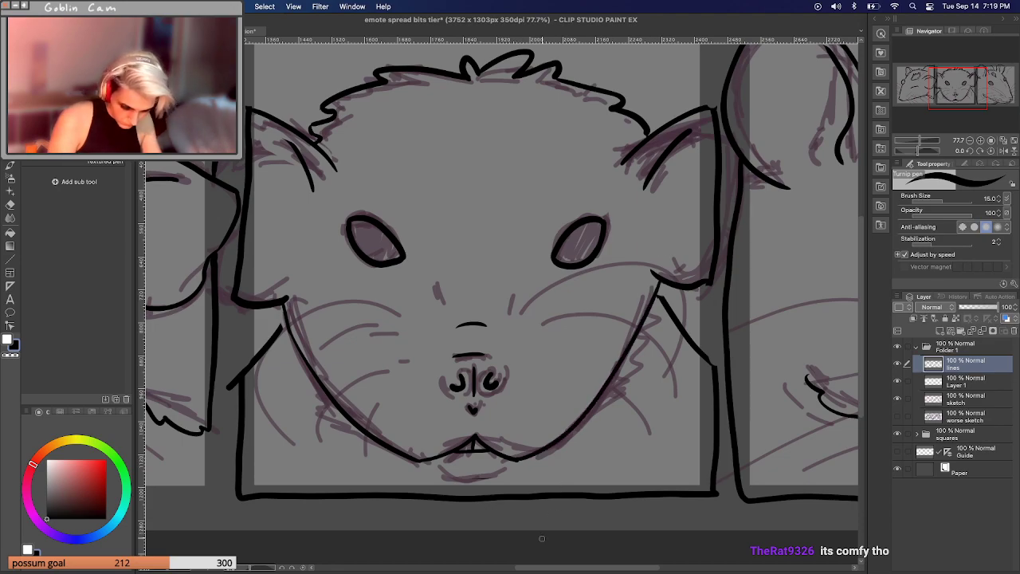
{"action": "key", "text": "super+z"}
{"action": "left_click_drag", "start_coordinate": [516, 458], "coordinate": [667, 253]}
{"action": "key", "text": "super+z"}
{"action": "mouse_move", "coordinate": [517, 459]}
{"action": "left_mouse_down"}
{"action": "mouse_move", "coordinate": [629, 329]}
{"action": "mouse_move", "coordinate": [647, 251]}
{"action": "left_mouse_up"}
{"action": "key", "text": "super+z"}
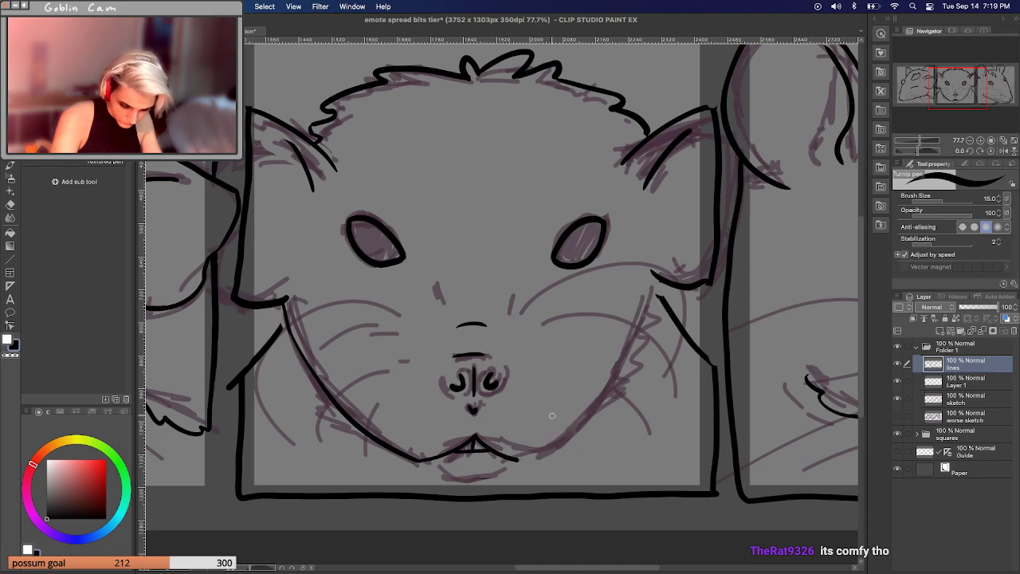
{"action": "mouse_move", "coordinate": [517, 460]}
{"action": "left_mouse_down"}
{"action": "mouse_move", "coordinate": [552, 449]}
{"action": "mouse_move", "coordinate": [668, 293]}
{"action": "left_mouse_up"}
{"action": "key", "text": "super+z"}
{"action": "mouse_move", "coordinate": [517, 459]}
{"action": "left_mouse_down"}
{"action": "mouse_move", "coordinate": [620, 371]}
{"action": "mouse_move", "coordinate": [662, 300]}
{"action": "left_mouse_up"}
{"action": "key", "text": "super+z"}
{"action": "mouse_move", "coordinate": [515, 460]}
{"action": "left_mouse_down"}
{"action": "mouse_move", "coordinate": [583, 412]}
{"action": "mouse_move", "coordinate": [648, 260]}
{"action": "mouse_move", "coordinate": [496, 469]}
{"action": "left_mouse_up"}
{"action": "key", "text": "super+z"}
{"action": "key", "text": "super+z"}
{"action": "mouse_move", "coordinate": [664, 283]}
{"action": "left_mouse_down"}
{"action": "mouse_move", "coordinate": [592, 417]}
{"action": "mouse_move", "coordinate": [506, 466]}
{"action": "left_mouse_up"}
{"action": "key", "text": "super+z"}
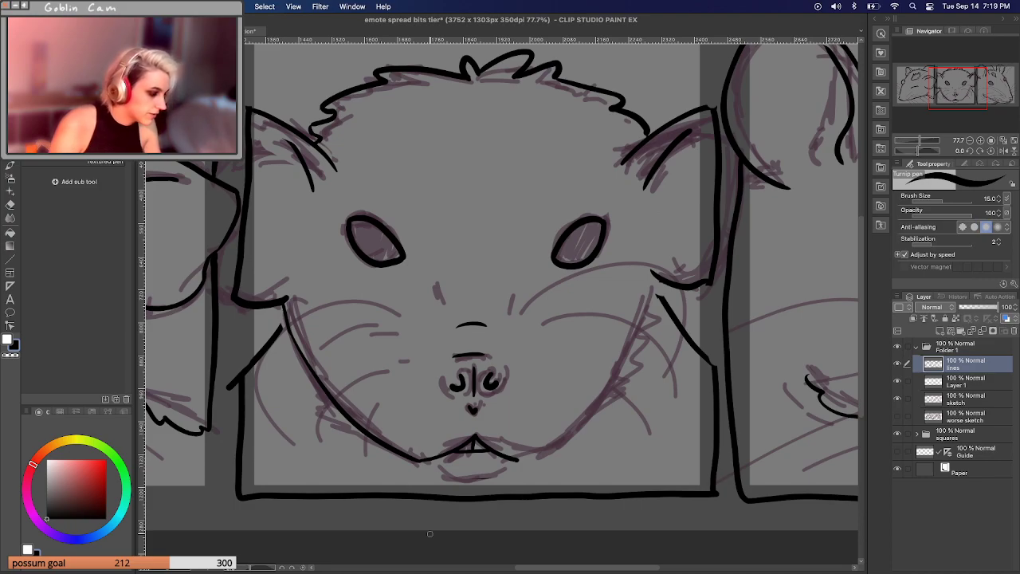
{"action": "mouse_move", "coordinate": [660, 278]}
{"action": "left_mouse_down"}
{"action": "mouse_move", "coordinate": [599, 408]}
{"action": "mouse_move", "coordinate": [530, 450]}
{"action": "left_mouse_up"}
{"action": "key", "text": "super+z"}
{"action": "mouse_move", "coordinate": [660, 279]}
{"action": "left_mouse_down"}
{"action": "mouse_move", "coordinate": [642, 327]}
{"action": "mouse_move", "coordinate": [527, 463]}
{"action": "mouse_move", "coordinate": [644, 319]}
{"action": "mouse_move", "coordinate": [652, 279]}
{"action": "left_mouse_up"}
{"action": "key", "text": "super+z"}
{"action": "key", "text": "super+z"}
{"action": "mouse_move", "coordinate": [516, 459]}
{"action": "left_mouse_down"}
{"action": "mouse_move", "coordinate": [545, 451]}
{"action": "mouse_move", "coordinate": [631, 338]}
{"action": "mouse_move", "coordinate": [656, 273]}
{"action": "left_mouse_up"}
{"action": "key", "text": "super+z"}
{"action": "mouse_move", "coordinate": [516, 460]}
{"action": "left_mouse_down"}
{"action": "mouse_move", "coordinate": [566, 434]}
{"action": "mouse_move", "coordinate": [656, 308]}
{"action": "mouse_move", "coordinate": [657, 279]}
{"action": "left_mouse_up"}
{"action": "key", "text": "super+z"}
{"action": "mouse_move", "coordinate": [520, 460]}
{"action": "left_mouse_down"}
{"action": "mouse_move", "coordinate": [609, 396]}
{"action": "mouse_move", "coordinate": [661, 285]}
{"action": "left_mouse_up"}
{"action": "key", "text": "super+z"}
{"action": "mouse_move", "coordinate": [516, 459]}
{"action": "left_mouse_down"}
{"action": "mouse_move", "coordinate": [617, 373]}
{"action": "mouse_move", "coordinate": [651, 291]}
{"action": "left_mouse_up"}
{"action": "key", "text": "super+z"}
{"action": "mouse_move", "coordinate": [514, 461]}
{"action": "left_mouse_down"}
{"action": "mouse_move", "coordinate": [548, 451]}
{"action": "mouse_move", "coordinate": [642, 326]}
{"action": "mouse_move", "coordinate": [664, 273]}
{"action": "left_mouse_up"}
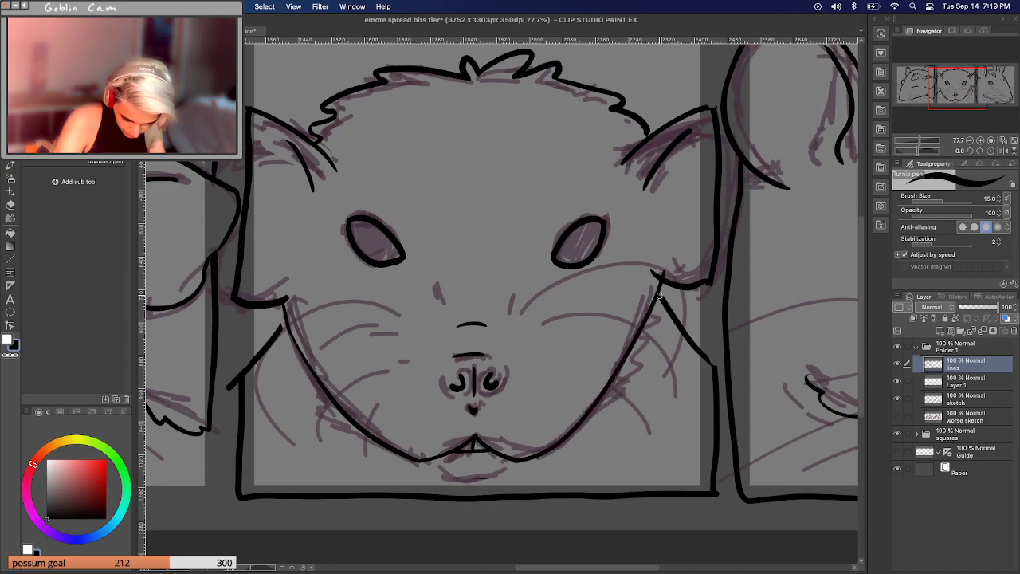
{"action": "key", "text": "super+z"}
{"action": "mouse_move", "coordinate": [515, 460]}
{"action": "left_mouse_down"}
{"action": "mouse_move", "coordinate": [555, 450]}
{"action": "mouse_move", "coordinate": [638, 331]}
{"action": "mouse_move", "coordinate": [663, 272]}
{"action": "left_mouse_up"}
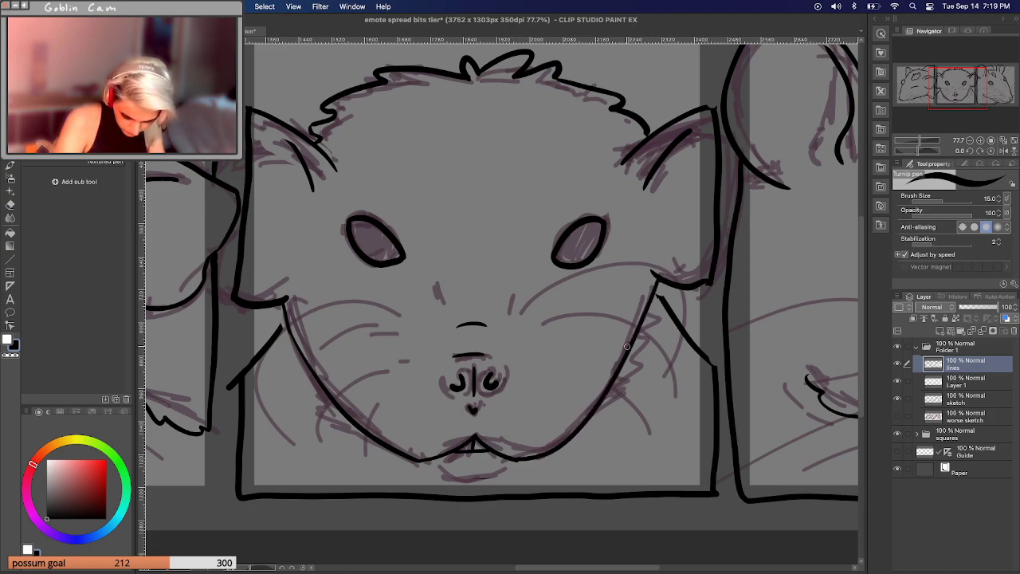
{"action": "key", "text": "super+z"}
{"action": "mouse_move", "coordinate": [514, 462]}
{"action": "left_mouse_down"}
{"action": "mouse_move", "coordinate": [551, 450]}
{"action": "mouse_move", "coordinate": [636, 351]}
{"action": "mouse_move", "coordinate": [662, 287]}
{"action": "left_mouse_up"}
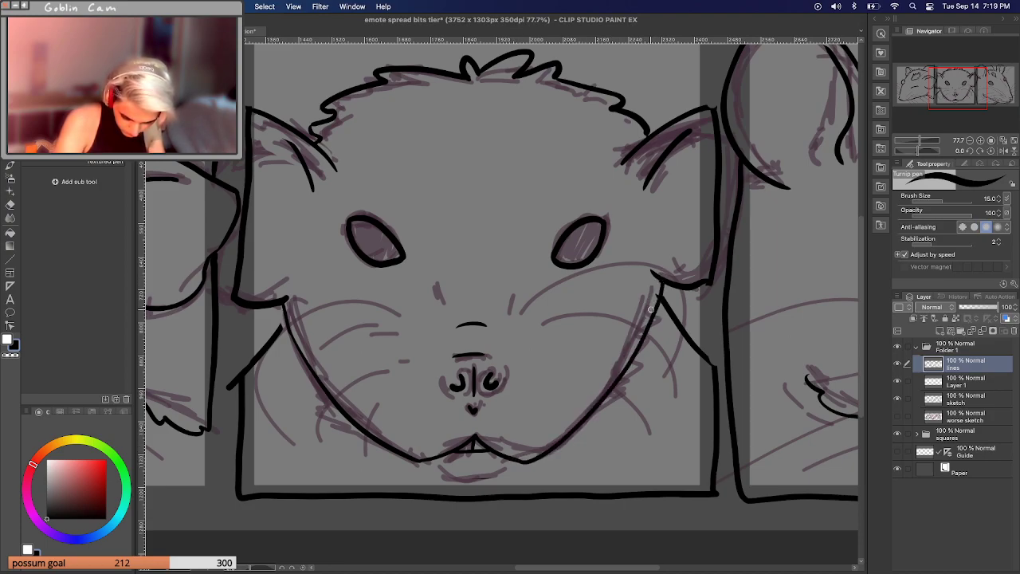
{"action": "key", "text": "super+z"}
{"action": "mouse_move", "coordinate": [516, 461]}
{"action": "left_mouse_down"}
{"action": "mouse_move", "coordinate": [549, 446]}
{"action": "mouse_move", "coordinate": [609, 377]}
{"action": "mouse_move", "coordinate": [655, 288]}
{"action": "left_mouse_up"}
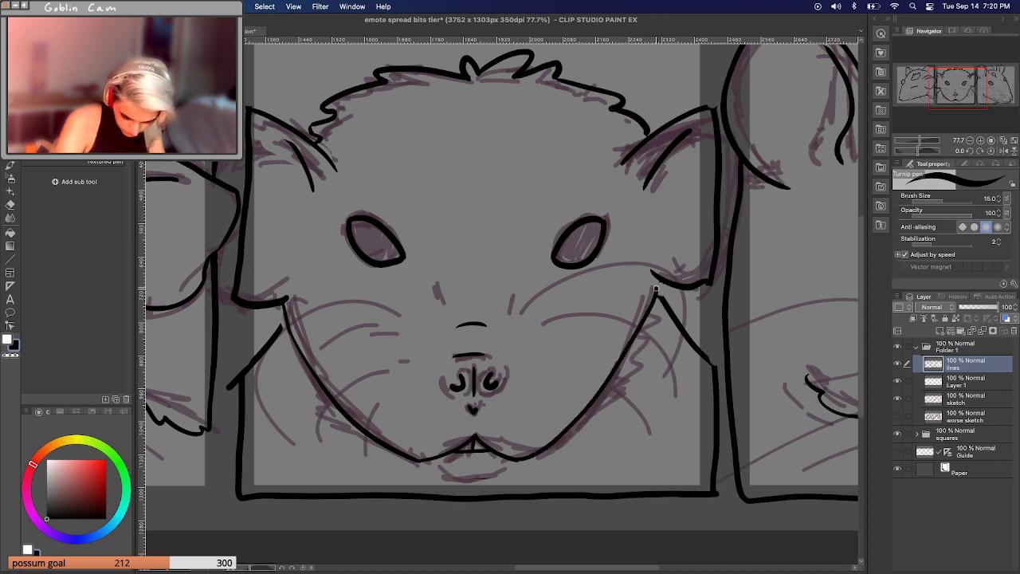
{"action": "key", "text": "super+z"}
{"action": "mouse_move", "coordinate": [516, 460]}
{"action": "left_mouse_down"}
{"action": "mouse_move", "coordinate": [550, 445]}
{"action": "mouse_move", "coordinate": [636, 330]}
{"action": "mouse_move", "coordinate": [653, 281]}
{"action": "left_mouse_up"}
{"action": "key", "text": "super+z"}
{"action": "mouse_move", "coordinate": [517, 460]}
{"action": "left_mouse_down"}
{"action": "mouse_move", "coordinate": [575, 412]}
{"action": "mouse_move", "coordinate": [637, 298]}
{"action": "left_mouse_up"}
{"action": "key", "text": "super+z"}
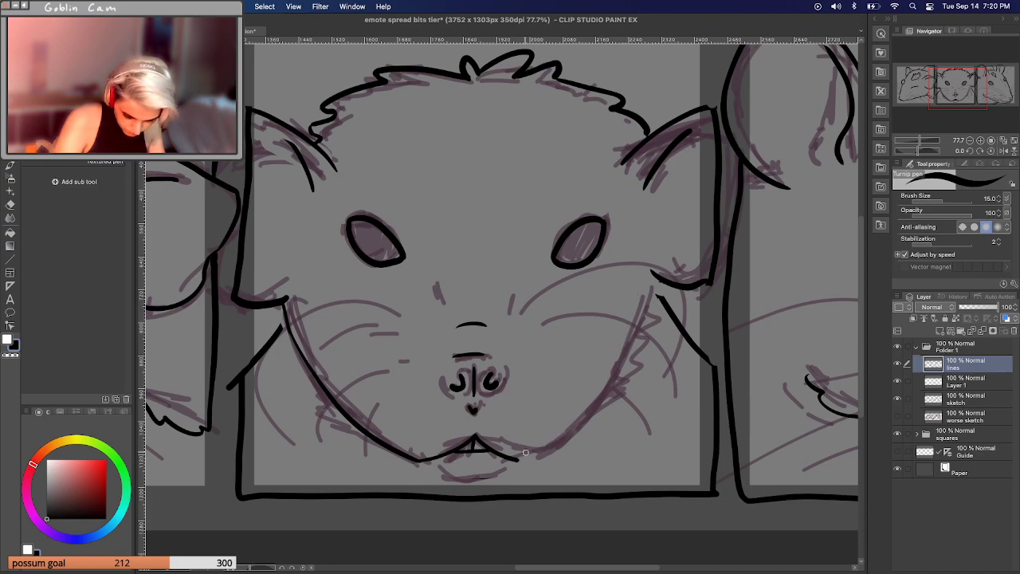
{"action": "mouse_move", "coordinate": [518, 461]}
{"action": "left_mouse_down"}
{"action": "mouse_move", "coordinate": [586, 424]}
{"action": "mouse_move", "coordinate": [661, 280]}
{"action": "left_mouse_up"}
{"action": "key", "text": "super+z"}
{"action": "mouse_move", "coordinate": [518, 462]}
{"action": "left_mouse_down"}
{"action": "mouse_move", "coordinate": [548, 455]}
{"action": "mouse_move", "coordinate": [630, 344]}
{"action": "mouse_move", "coordinate": [660, 278]}
{"action": "left_mouse_up"}
{"action": "key", "text": "super+z"}
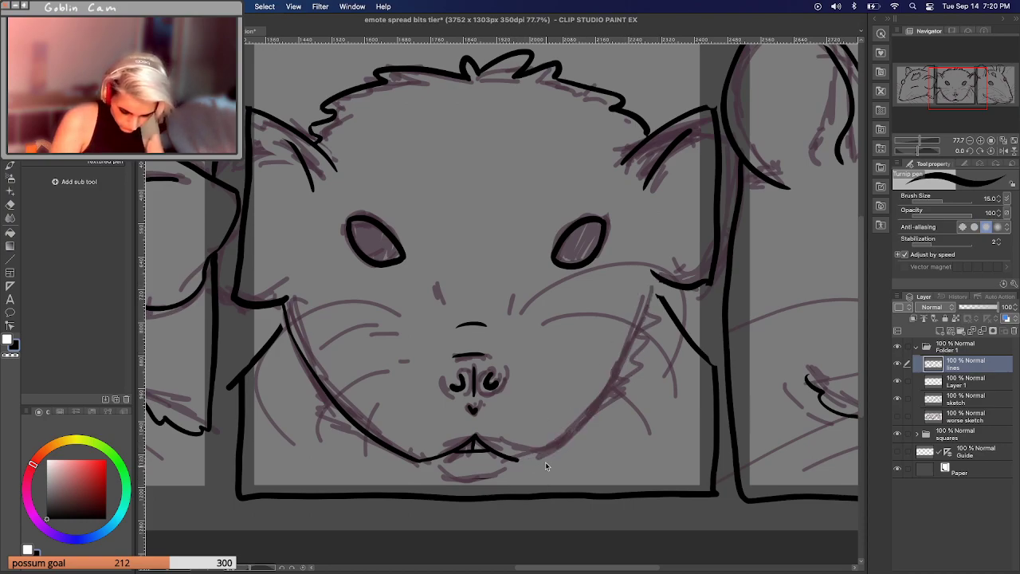
{"action": "mouse_move", "coordinate": [516, 460]}
{"action": "left_mouse_down"}
{"action": "mouse_move", "coordinate": [562, 432]}
{"action": "mouse_move", "coordinate": [649, 292]}
{"action": "mouse_move", "coordinate": [627, 346]}
{"action": "mouse_move", "coordinate": [516, 466]}
{"action": "mouse_move", "coordinate": [542, 454]}
{"action": "mouse_move", "coordinate": [648, 330]}
{"action": "mouse_move", "coordinate": [664, 289]}
{"action": "left_mouse_up"}
{"action": "key", "text": "super+z"}
{"action": "key", "text": "super+z"}
{"action": "key", "text": "super+z"}
{"action": "mouse_move", "coordinate": [515, 460]}
{"action": "left_mouse_down"}
{"action": "mouse_move", "coordinate": [549, 443]}
{"action": "mouse_move", "coordinate": [660, 294]}
{"action": "left_mouse_up"}
{"action": "key", "text": "super+z"}
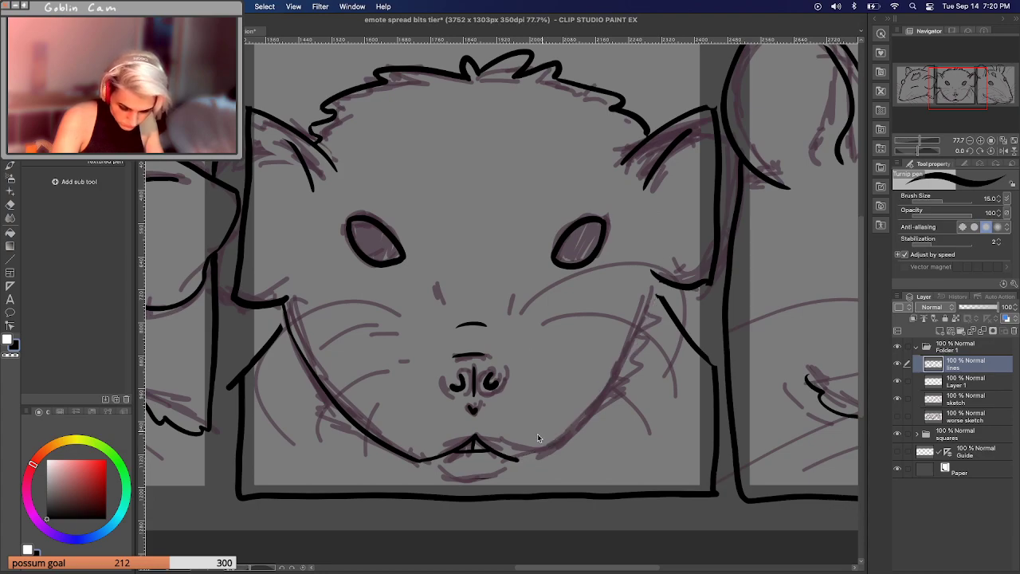
{"action": "mouse_move", "coordinate": [515, 460]}
{"action": "left_mouse_down"}
{"action": "mouse_move", "coordinate": [623, 359]}
{"action": "mouse_move", "coordinate": [662, 281]}
{"action": "left_mouse_up"}
{"action": "key", "text": "super+z"}
{"action": "mouse_move", "coordinate": [517, 460]}
{"action": "left_mouse_down"}
{"action": "mouse_move", "coordinate": [562, 433]}
{"action": "mouse_move", "coordinate": [629, 314]}
{"action": "left_mouse_up"}
{"action": "key", "text": "super+z"}
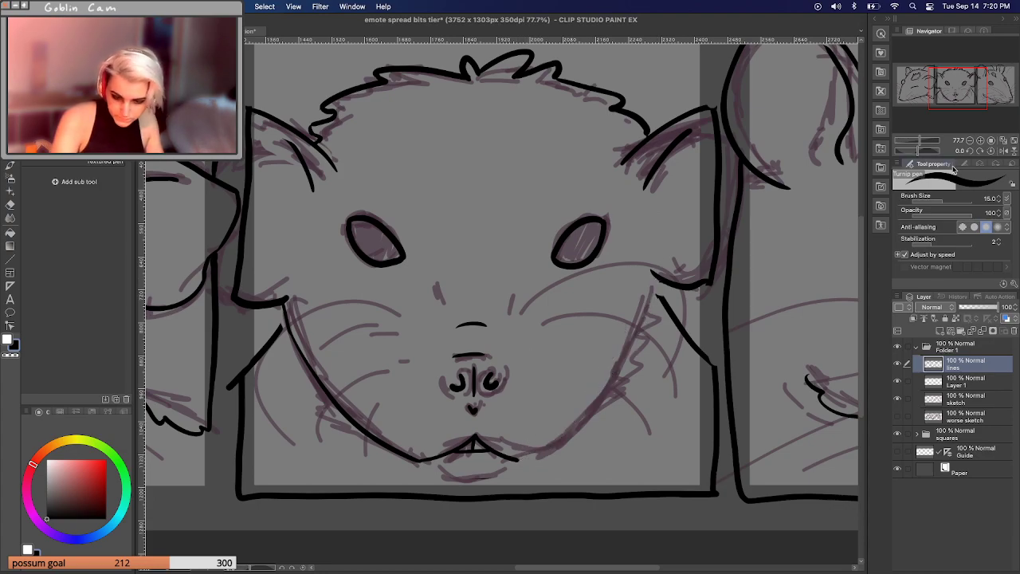
With the canvas view temporarily mirrored, ink the middle head's right jaw from the mouth corner and join it to the ear base.
{"action": "left_click", "coordinate": [997, 152]}
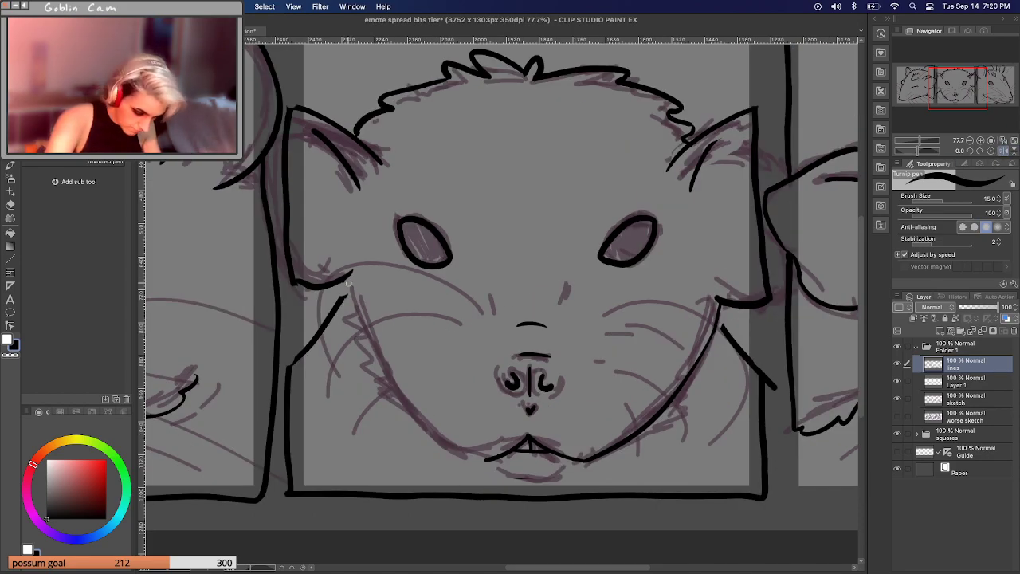
{"action": "key", "text": "super+z"}
{"action": "mouse_move", "coordinate": [492, 461]}
{"action": "left_mouse_down"}
{"action": "mouse_move", "coordinate": [364, 344]}
{"action": "mouse_move", "coordinate": [346, 279]}
{"action": "left_mouse_up"}
{"action": "key", "text": "super+z"}
{"action": "mouse_move", "coordinate": [492, 460]}
{"action": "left_mouse_down"}
{"action": "mouse_move", "coordinate": [463, 450]}
{"action": "mouse_move", "coordinate": [334, 286]}
{"action": "left_mouse_up"}
{"action": "key", "text": "super+z"}
{"action": "mouse_move", "coordinate": [492, 460]}
{"action": "left_mouse_down"}
{"action": "mouse_move", "coordinate": [460, 451]}
{"action": "mouse_move", "coordinate": [342, 281]}
{"action": "left_mouse_up"}
{"action": "key", "text": "super+z"}
{"action": "mouse_move", "coordinate": [492, 460]}
{"action": "left_mouse_down"}
{"action": "mouse_move", "coordinate": [463, 450]}
{"action": "mouse_move", "coordinate": [365, 340]}
{"action": "left_mouse_up"}
{"action": "key", "text": "super+z"}
{"action": "mouse_move", "coordinate": [346, 282]}
{"action": "left_mouse_down"}
{"action": "mouse_move", "coordinate": [359, 322]}
{"action": "mouse_move", "coordinate": [470, 450]}
{"action": "mouse_move", "coordinate": [395, 397]}
{"action": "mouse_move", "coordinate": [359, 330]}
{"action": "left_mouse_up"}
{"action": "key", "text": "super+z"}
{"action": "key", "text": "super+z"}
{"action": "mouse_move", "coordinate": [492, 460]}
{"action": "left_mouse_down"}
{"action": "mouse_move", "coordinate": [362, 318]}
{"action": "mouse_move", "coordinate": [351, 291]}
{"action": "left_mouse_up"}
{"action": "key", "text": "super+z"}
{"action": "mouse_move", "coordinate": [492, 460]}
{"action": "left_mouse_down"}
{"action": "mouse_move", "coordinate": [350, 294]}
{"action": "mouse_move", "coordinate": [361, 323]}
{"action": "left_mouse_up"}
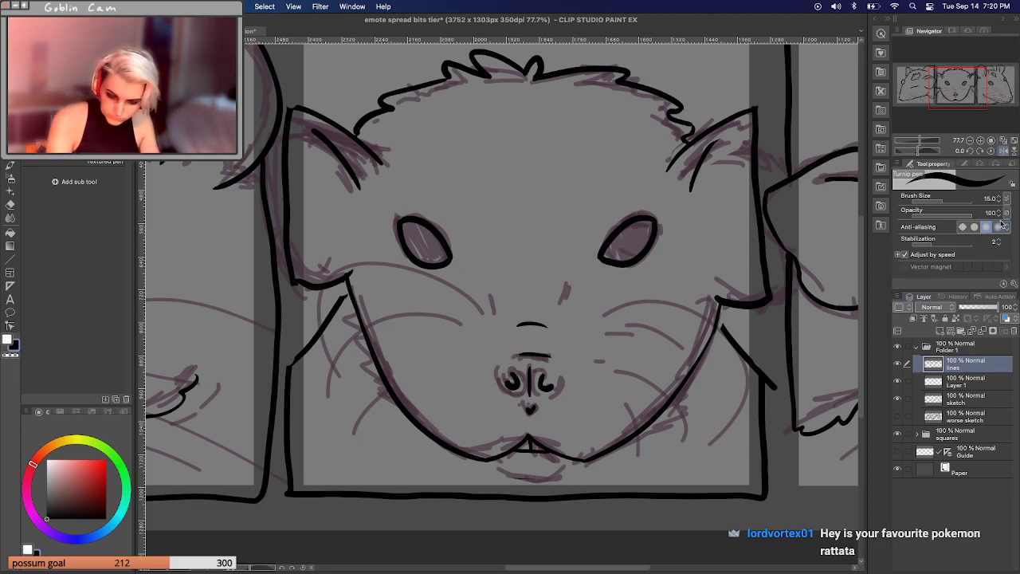
{"action": "left_click", "coordinate": [1003, 150]}
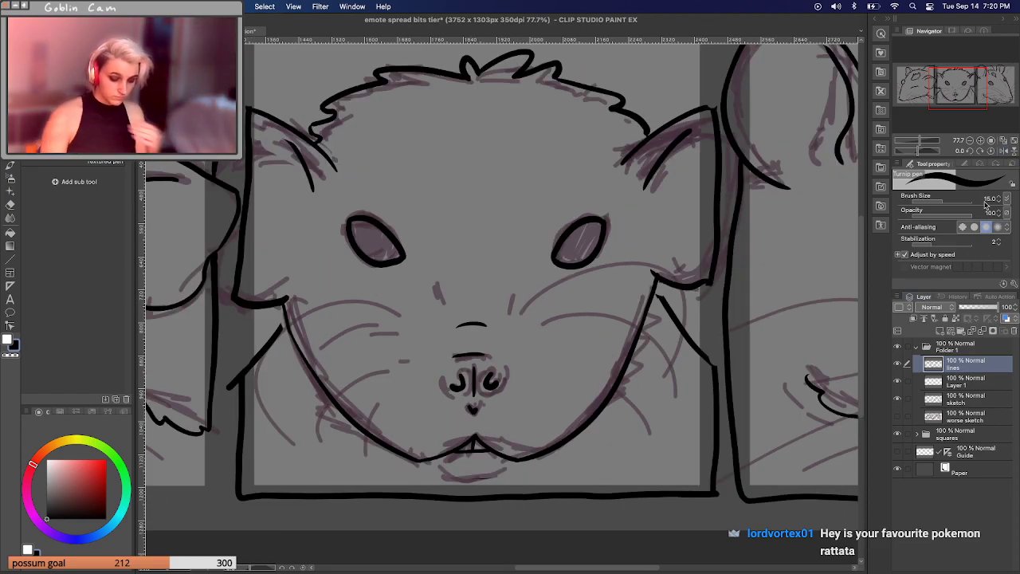
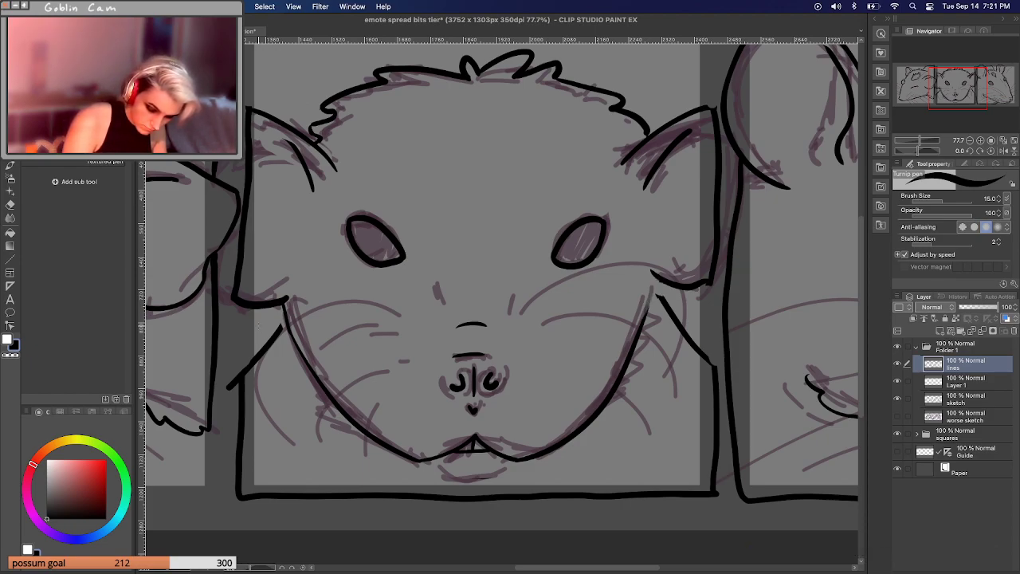
{"action": "left_click_drag", "start_coordinate": [652, 277], "coordinate": [656, 315]}
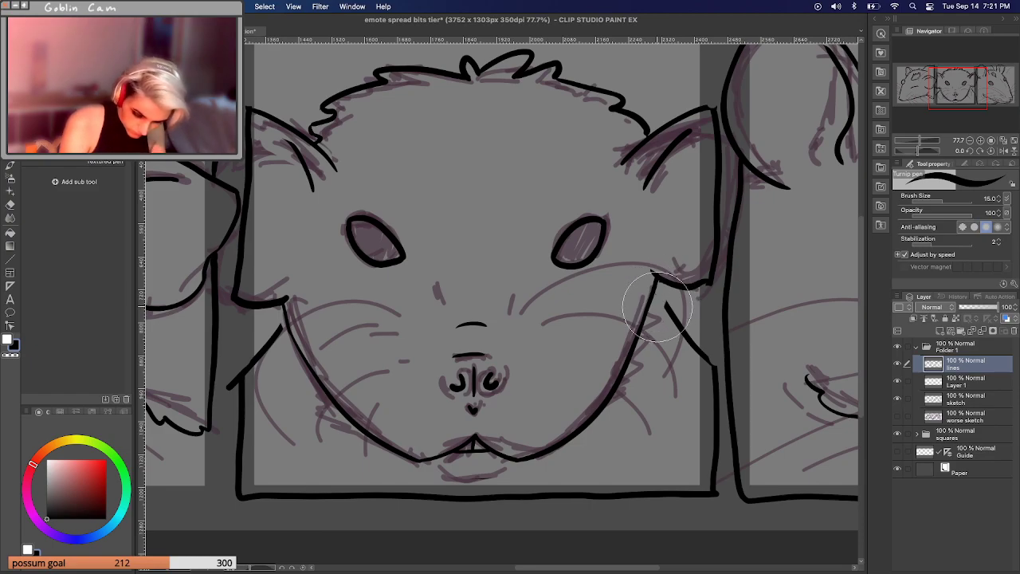
Ink a rounded black lower lip beneath the middle head's mouth, joining both mouth corners.
{"action": "left_click_drag", "start_coordinate": [928, 142], "coordinate": [919, 142]}
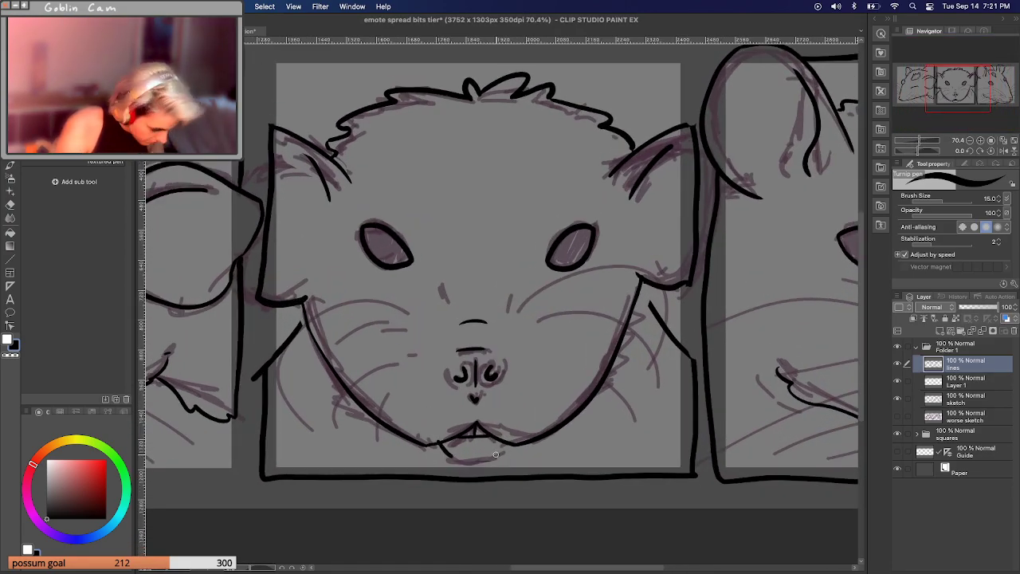
{"action": "key", "text": "super+z"}
{"action": "mouse_move", "coordinate": [440, 444]}
{"action": "left_mouse_down"}
{"action": "mouse_move", "coordinate": [456, 460]}
{"action": "mouse_move", "coordinate": [486, 456]}
{"action": "left_mouse_up"}
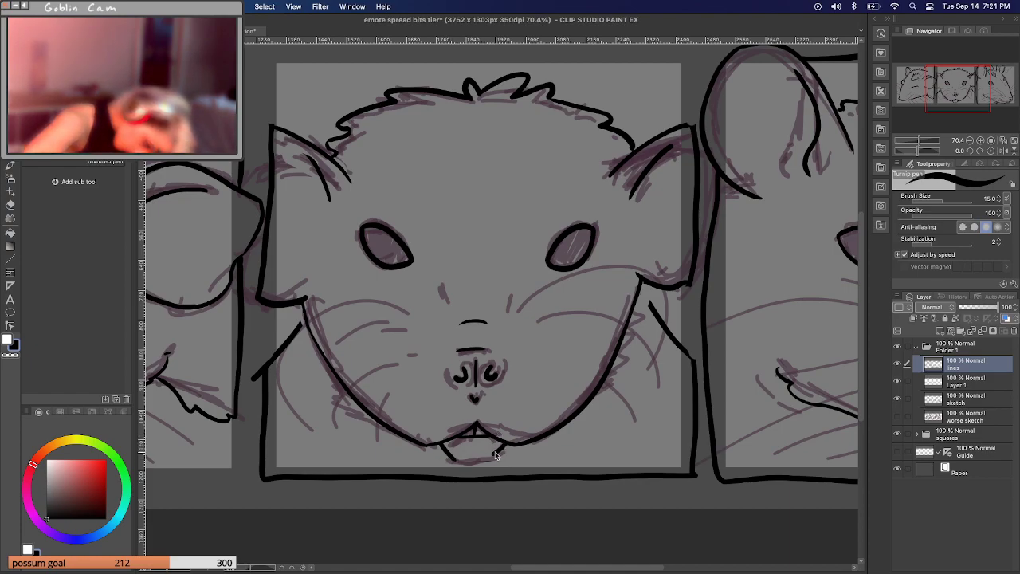
{"action": "mouse_move", "coordinate": [458, 461]}
{"action": "left_mouse_down"}
{"action": "mouse_move", "coordinate": [495, 453]}
{"action": "mouse_move", "coordinate": [459, 463]}
{"action": "left_mouse_up"}
{"action": "key", "text": "super+z"}
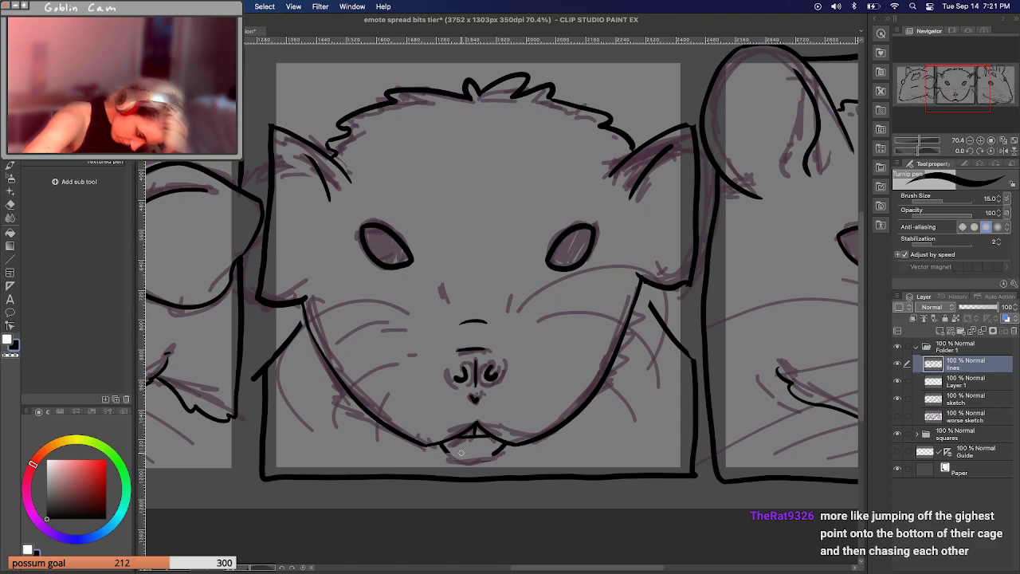
{"action": "mouse_move", "coordinate": [460, 461]}
{"action": "left_mouse_down"}
{"action": "mouse_move", "coordinate": [493, 455]}
{"action": "mouse_move", "coordinate": [452, 459]}
{"action": "mouse_move", "coordinate": [444, 448]}
{"action": "left_mouse_up"}
{"action": "key", "text": "super+z"}
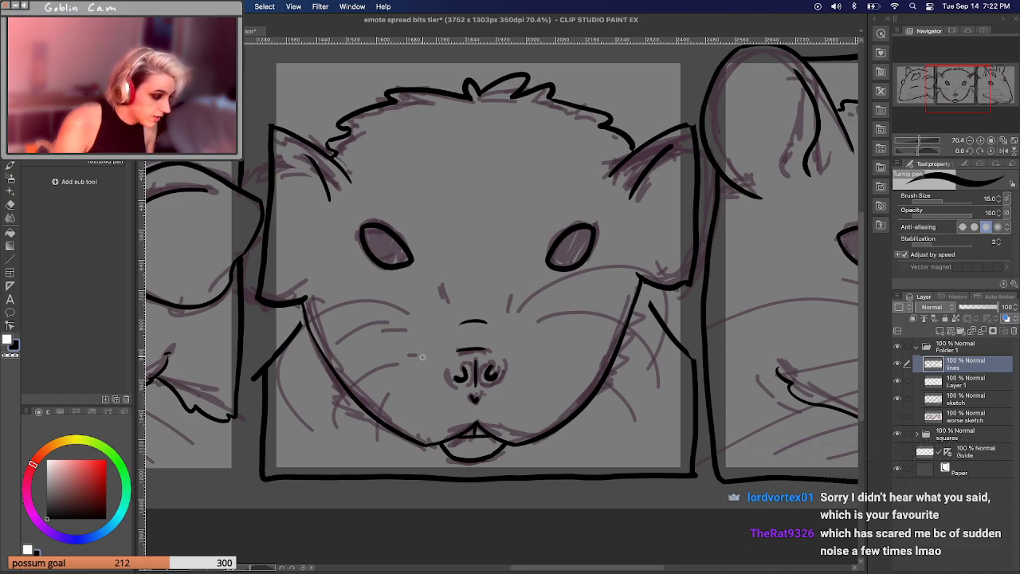
Erase the middle animal's slanted neck lines and ink rounded shoulders curving from under both ears into the body's sides.
{"action": "mouse_move", "coordinate": [268, 364]}
{"action": "left_mouse_down"}
{"action": "mouse_move", "coordinate": [262, 353]}
{"action": "mouse_move", "coordinate": [296, 323]}
{"action": "left_mouse_up"}
{"action": "mouse_move", "coordinate": [654, 315]}
{"action": "left_mouse_down"}
{"action": "mouse_move", "coordinate": [678, 347]}
{"action": "mouse_move", "coordinate": [669, 313]}
{"action": "left_mouse_up"}
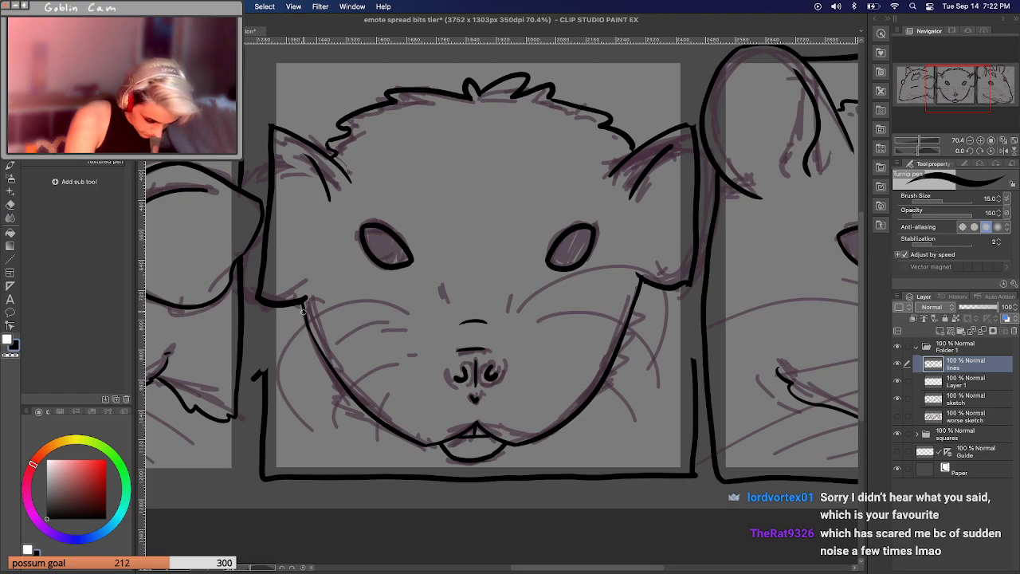
{"action": "left_click_drag", "start_coordinate": [305, 309], "coordinate": [252, 371]}
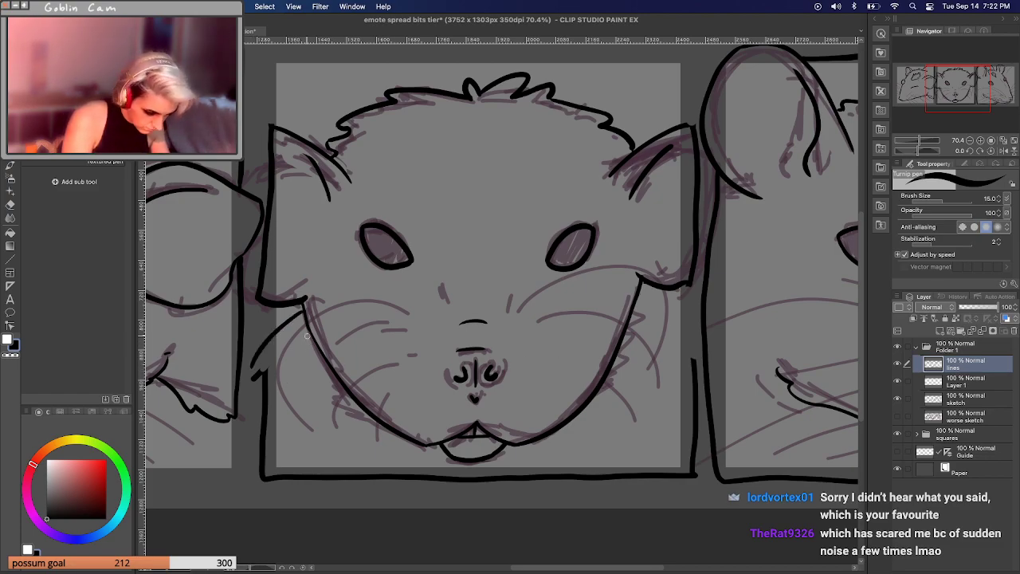
{"action": "key", "text": "ctrl+z"}
{"action": "mouse_move", "coordinate": [286, 310]}
{"action": "left_mouse_down"}
{"action": "mouse_move", "coordinate": [293, 304]}
{"action": "mouse_move", "coordinate": [261, 348]}
{"action": "left_mouse_up"}
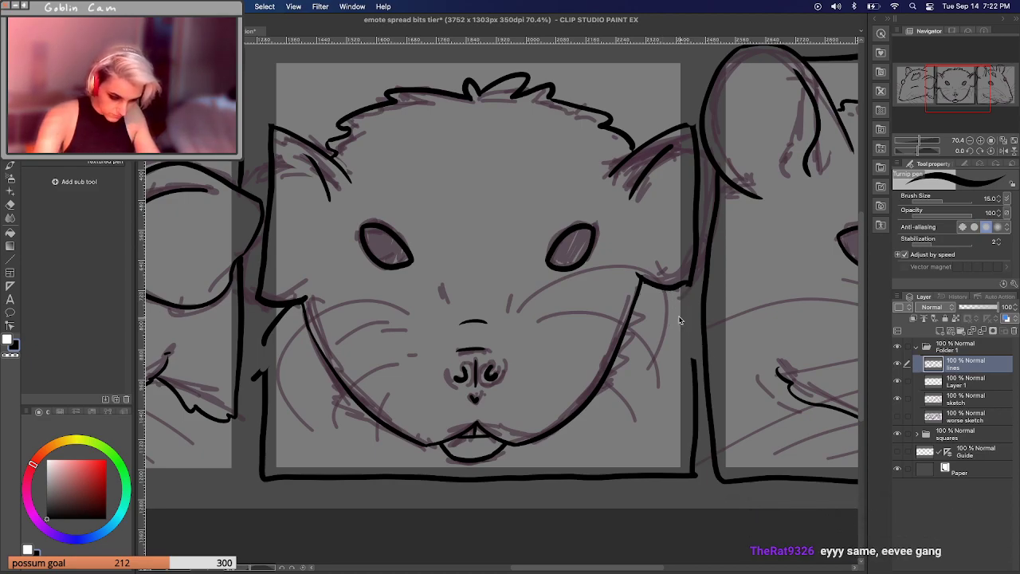
{"action": "left_click_drag", "start_coordinate": [671, 294], "coordinate": [694, 357]}
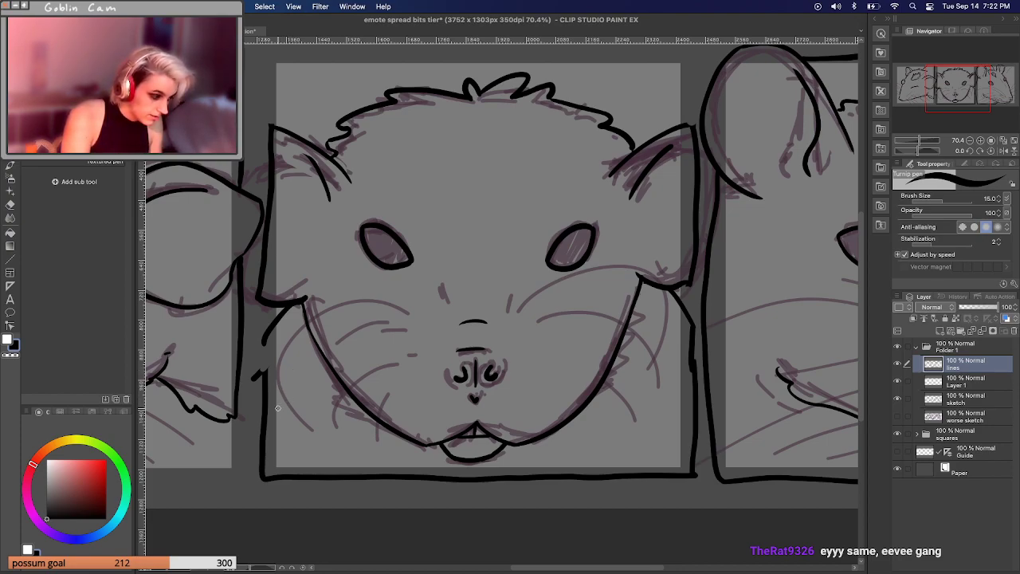
{"action": "mouse_move", "coordinate": [263, 343]}
{"action": "left_mouse_down"}
{"action": "mouse_move", "coordinate": [264, 393]}
{"action": "mouse_move", "coordinate": [263, 356]}
{"action": "left_mouse_up"}
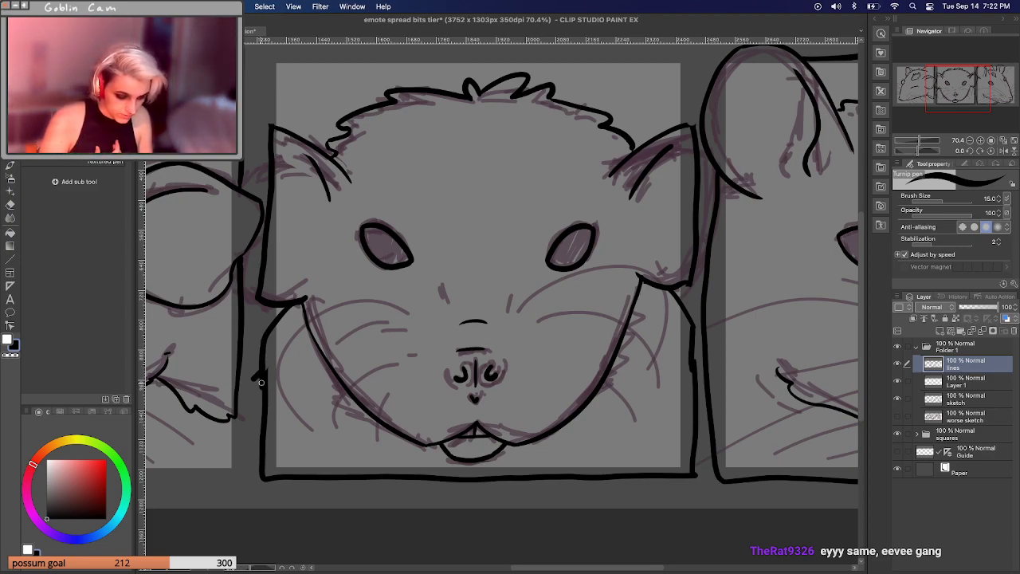
Erase the inked fur outline across the top of the middle head between the ears.
{"action": "mouse_move", "coordinate": [339, 127]}
{"action": "left_mouse_down"}
{"action": "mouse_move", "coordinate": [341, 152]}
{"action": "mouse_move", "coordinate": [408, 106]}
{"action": "mouse_move", "coordinate": [555, 86]}
{"action": "mouse_move", "coordinate": [604, 90]}
{"action": "mouse_move", "coordinate": [613, 105]}
{"action": "mouse_move", "coordinate": [602, 128]}
{"action": "mouse_move", "coordinate": [626, 130]}
{"action": "left_mouse_up"}
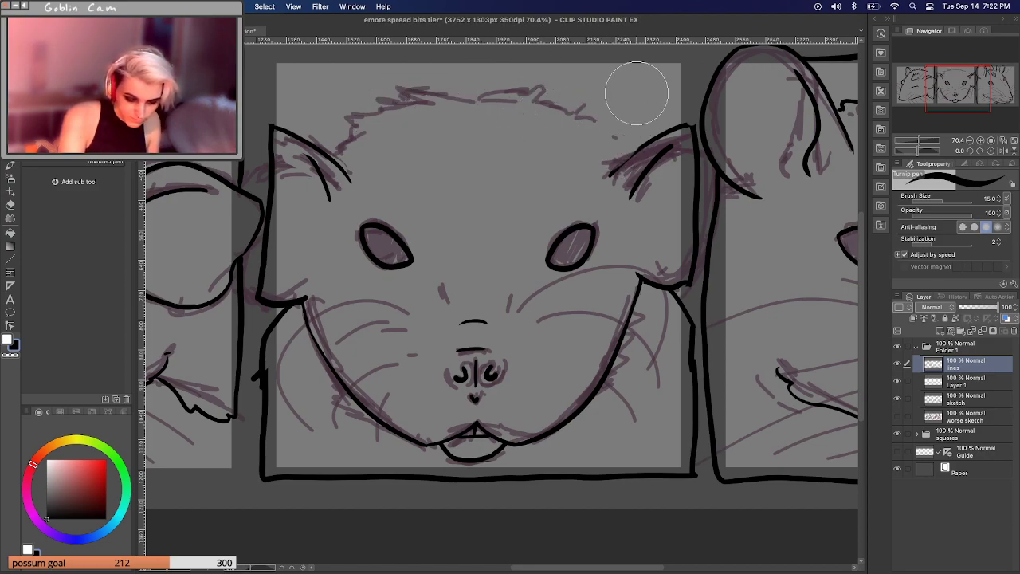
{"action": "key", "text": "super+z"}
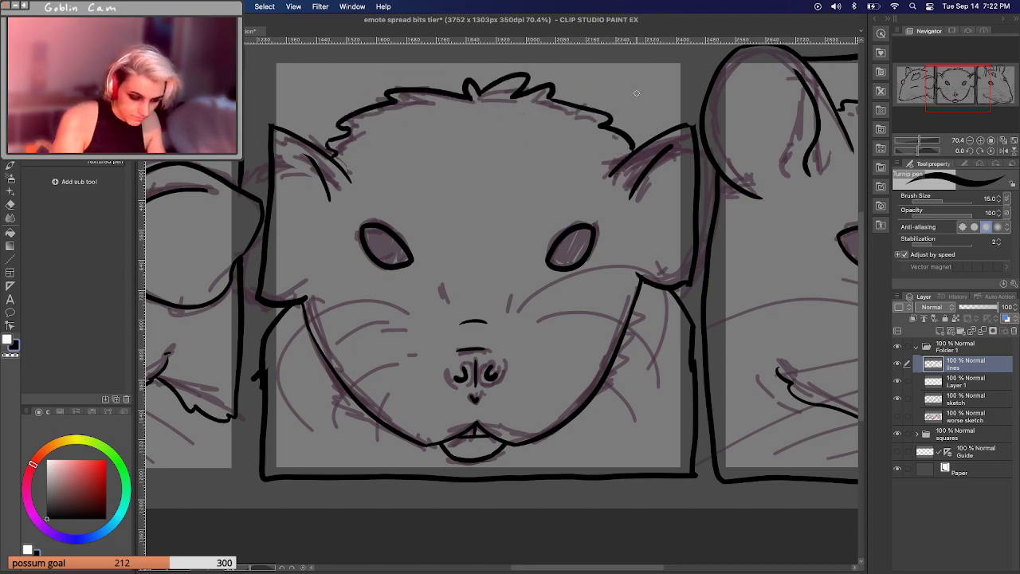
{"action": "mouse_move", "coordinate": [337, 130]}
{"action": "left_mouse_down"}
{"action": "mouse_move", "coordinate": [341, 145]}
{"action": "mouse_move", "coordinate": [346, 110]}
{"action": "mouse_move", "coordinate": [396, 97]}
{"action": "left_mouse_up"}
{"action": "mouse_move", "coordinate": [606, 106]}
{"action": "left_mouse_down"}
{"action": "mouse_move", "coordinate": [605, 151]}
{"action": "mouse_move", "coordinate": [633, 132]}
{"action": "mouse_move", "coordinate": [619, 146]}
{"action": "mouse_move", "coordinate": [632, 144]}
{"action": "mouse_move", "coordinate": [638, 128]}
{"action": "mouse_move", "coordinate": [578, 103]}
{"action": "mouse_move", "coordinate": [438, 94]}
{"action": "mouse_move", "coordinate": [569, 80]}
{"action": "left_mouse_up"}
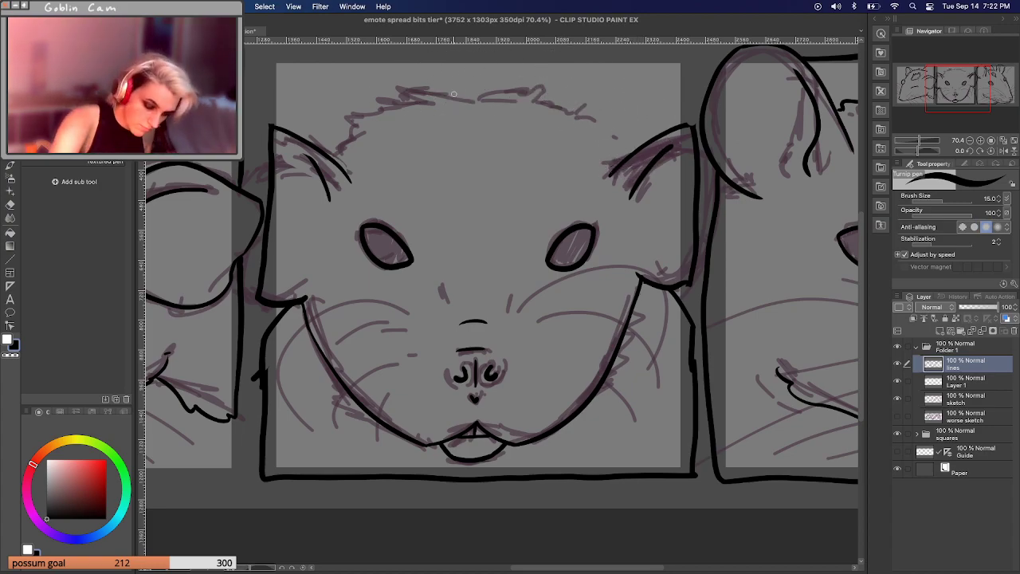
Ink the left half of the middle head's crown with one pointed central tuft and a small fur notch above the left ear.
{"action": "mouse_move", "coordinate": [474, 101]}
{"action": "left_mouse_down"}
{"action": "mouse_move", "coordinate": [430, 79]}
{"action": "mouse_move", "coordinate": [435, 89]}
{"action": "mouse_move", "coordinate": [343, 122]}
{"action": "left_mouse_up"}
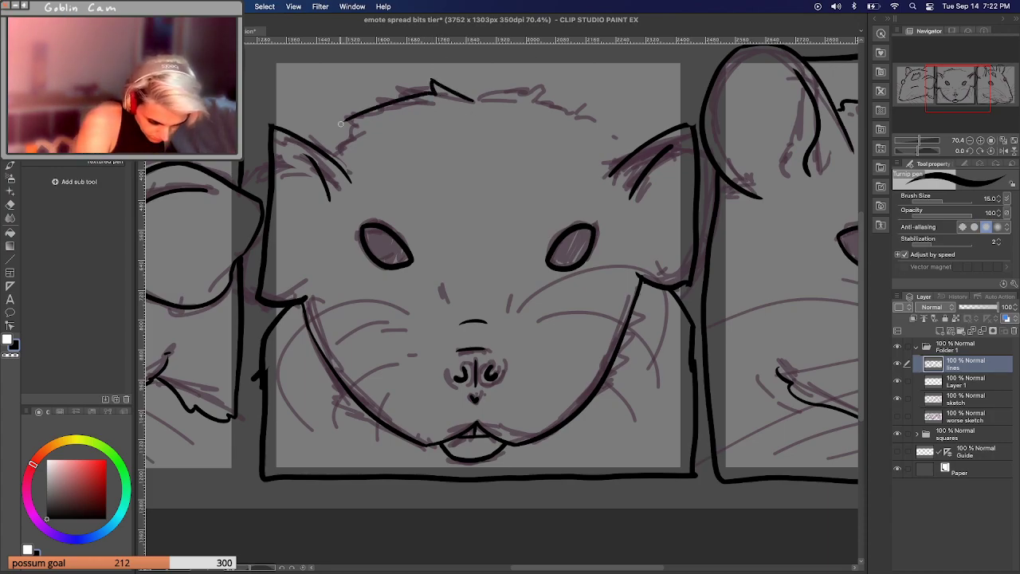
{"action": "key", "text": "super+z"}
{"action": "mouse_move", "coordinate": [434, 94]}
{"action": "left_mouse_down"}
{"action": "mouse_move", "coordinate": [346, 144]}
{"action": "mouse_move", "coordinate": [357, 126]}
{"action": "mouse_move", "coordinate": [335, 165]}
{"action": "left_mouse_up"}
{"action": "key", "text": "super+z"}
{"action": "key", "text": "super+z"}
{"action": "key", "text": "super+z"}
{"action": "mouse_move", "coordinate": [434, 94]}
{"action": "left_mouse_down"}
{"action": "mouse_move", "coordinate": [340, 130]}
{"action": "mouse_move", "coordinate": [352, 142]}
{"action": "mouse_move", "coordinate": [332, 161]}
{"action": "left_mouse_up"}
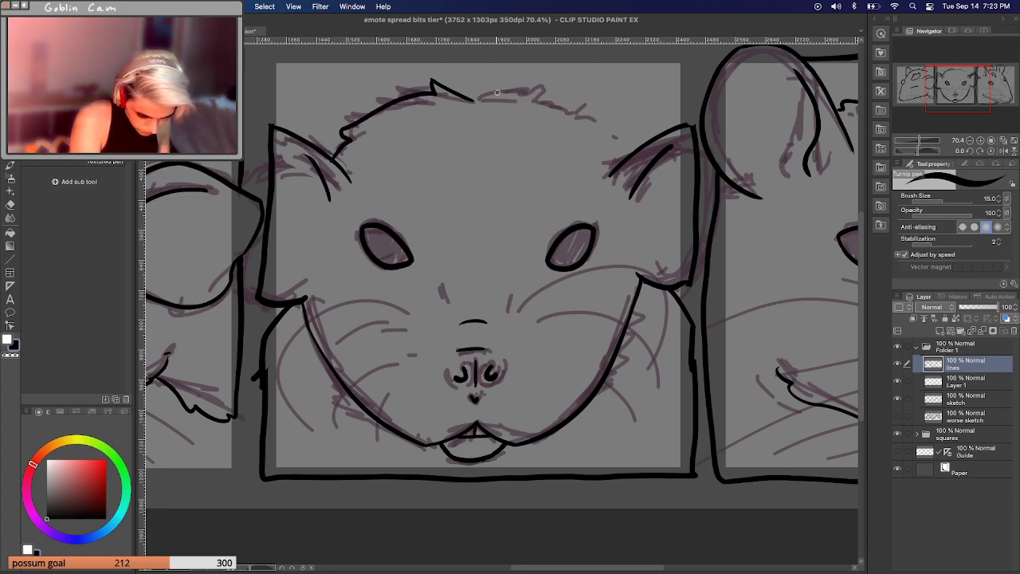
Ink the right half of the middle head's crown with small pointed fur tufts, sloping down to the right ear.
{"action": "mouse_move", "coordinate": [472, 102]}
{"action": "left_mouse_down"}
{"action": "mouse_move", "coordinate": [539, 87]}
{"action": "mouse_move", "coordinate": [615, 137]}
{"action": "left_mouse_up"}
{"action": "key", "text": "ctrl+z"}
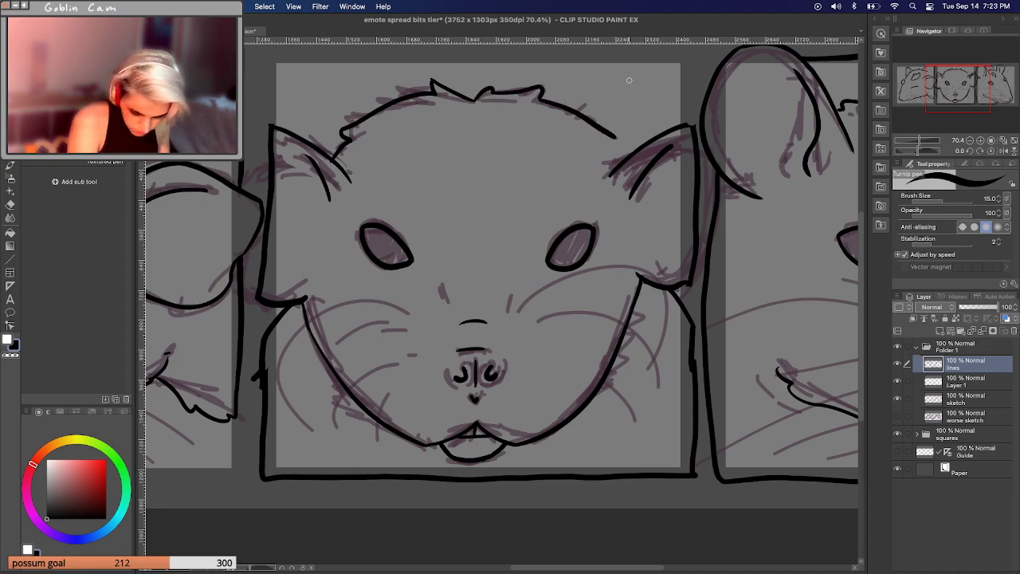
{"action": "key", "text": "ctrl+z"}
{"action": "mouse_move", "coordinate": [545, 108]}
{"action": "left_mouse_down"}
{"action": "mouse_move", "coordinate": [494, 91]}
{"action": "mouse_move", "coordinate": [474, 99]}
{"action": "mouse_move", "coordinate": [538, 86]}
{"action": "mouse_move", "coordinate": [532, 102]}
{"action": "mouse_move", "coordinate": [622, 144]}
{"action": "mouse_move", "coordinate": [610, 126]}
{"action": "mouse_move", "coordinate": [624, 141]}
{"action": "left_mouse_up"}
{"action": "key", "text": "ctrl+z"}
{"action": "key", "text": "ctrl+z"}
{"action": "left_click_drag", "start_coordinate": [531, 98], "coordinate": [615, 129]}
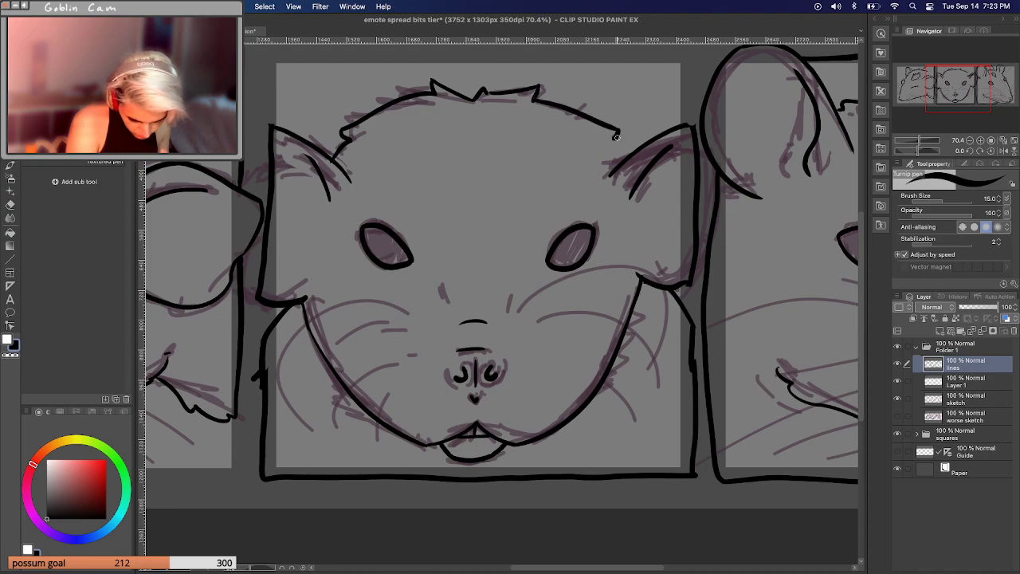
{"action": "mouse_move", "coordinate": [922, 139]}
{"action": "left_mouse_down"}
{"action": "mouse_move", "coordinate": [896, 139]}
{"action": "mouse_move", "coordinate": [919, 139]}
{"action": "left_mouse_up"}
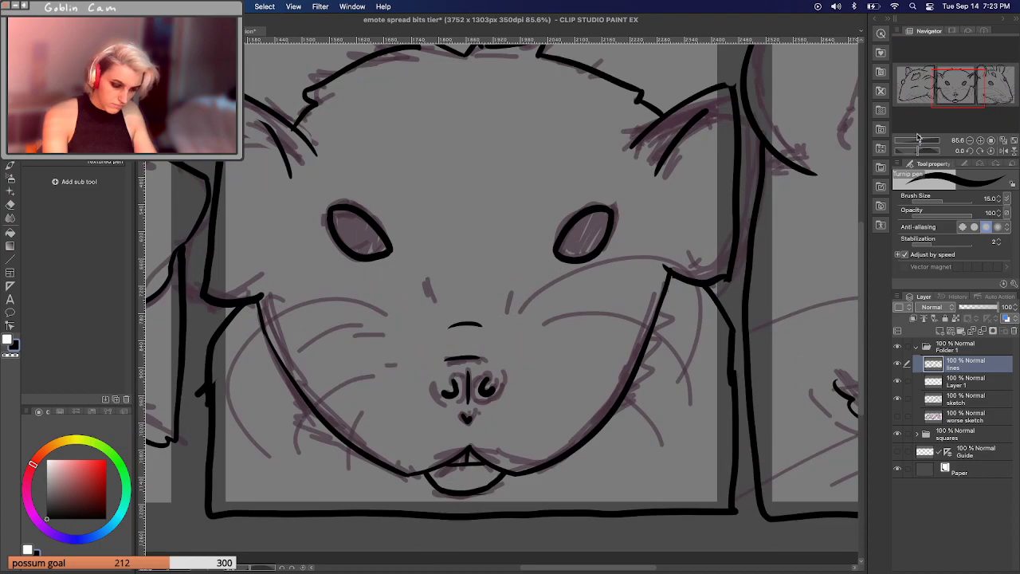
Replace the notched right side of the middle head's crown with one smooth inked curve from the top tuft down to the right ear.
{"action": "left_click_drag", "start_coordinate": [964, 94], "coordinate": [974, 83]}
{"action": "mouse_move", "coordinate": [460, 144]}
{"action": "left_mouse_down"}
{"action": "mouse_move", "coordinate": [555, 177]}
{"action": "mouse_move", "coordinate": [582, 205]}
{"action": "left_mouse_up"}
{"action": "key", "text": "super+z"}
{"action": "mouse_move", "coordinate": [461, 143]}
{"action": "left_mouse_down"}
{"action": "mouse_move", "coordinate": [565, 215]}
{"action": "mouse_move", "coordinate": [518, 159]}
{"action": "mouse_move", "coordinate": [571, 223]}
{"action": "left_mouse_up"}
{"action": "key", "text": "super+z"}
{"action": "key", "text": "super+z"}
{"action": "mouse_move", "coordinate": [461, 143]}
{"action": "left_mouse_down"}
{"action": "mouse_move", "coordinate": [528, 164]}
{"action": "mouse_move", "coordinate": [563, 208]}
{"action": "mouse_move", "coordinate": [496, 151]}
{"action": "mouse_move", "coordinate": [571, 214]}
{"action": "left_mouse_up"}
{"action": "key", "text": "super+z"}
{"action": "key", "text": "super+z"}
{"action": "mouse_move", "coordinate": [460, 143]}
{"action": "left_mouse_down"}
{"action": "mouse_move", "coordinate": [503, 151]}
{"action": "mouse_move", "coordinate": [569, 215]}
{"action": "left_mouse_up"}
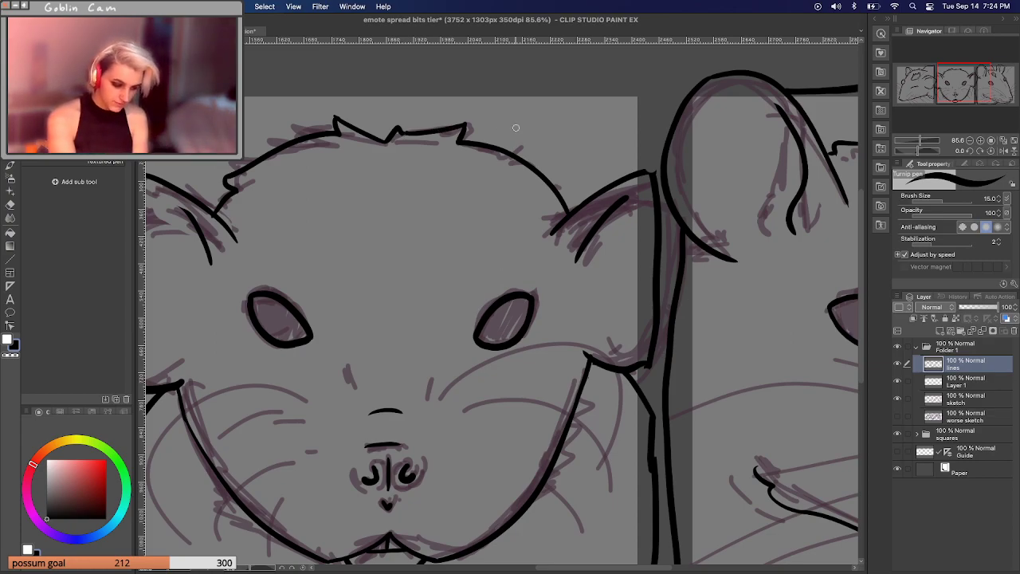
Redraw the centre of the middle head's crown with a small rounded fur tuft and a pointed tuft on its right.
{"action": "left_click_drag", "start_coordinate": [925, 140], "coordinate": [922, 140]}
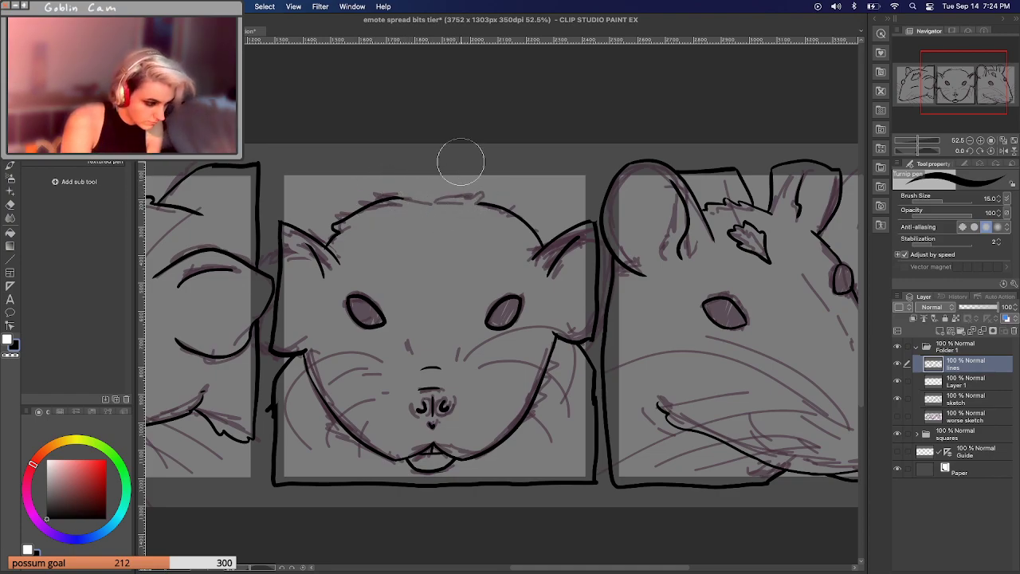
{"action": "mouse_move", "coordinate": [402, 199]}
{"action": "left_mouse_down"}
{"action": "mouse_move", "coordinate": [480, 192]}
{"action": "mouse_move", "coordinate": [479, 203]}
{"action": "left_mouse_up"}
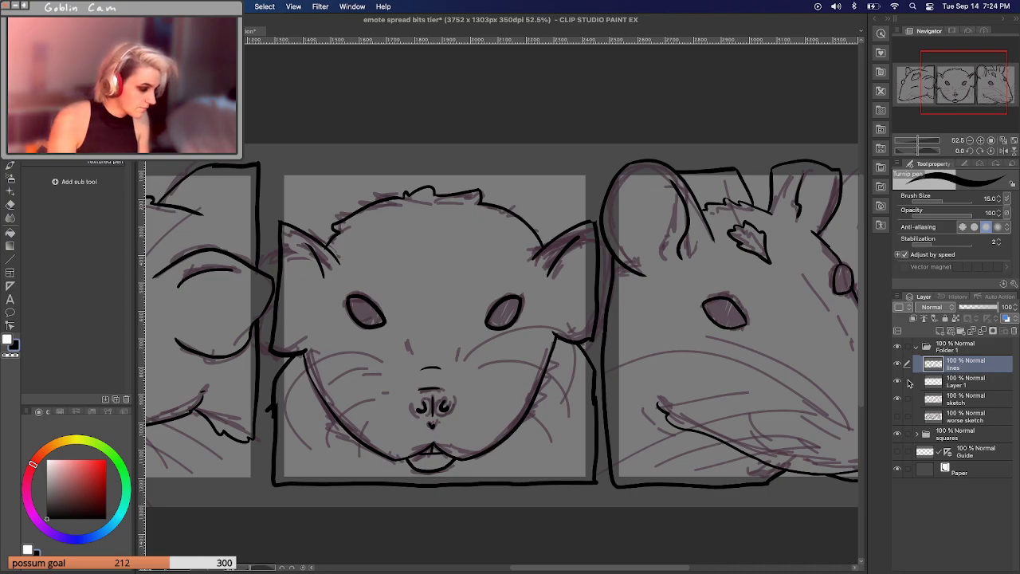
On the lines layer, select the empty area outside the three animals and invert the selection to cover their silhouettes.
{"action": "left_click_drag", "start_coordinate": [919, 141], "coordinate": [917, 144]}
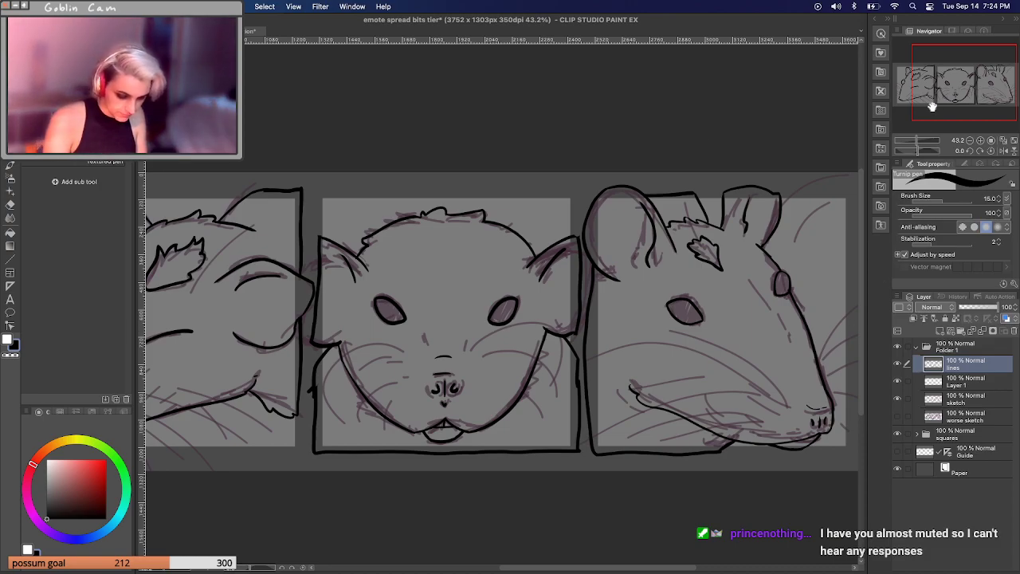
{"action": "left_click_drag", "start_coordinate": [919, 142], "coordinate": [917, 146]}
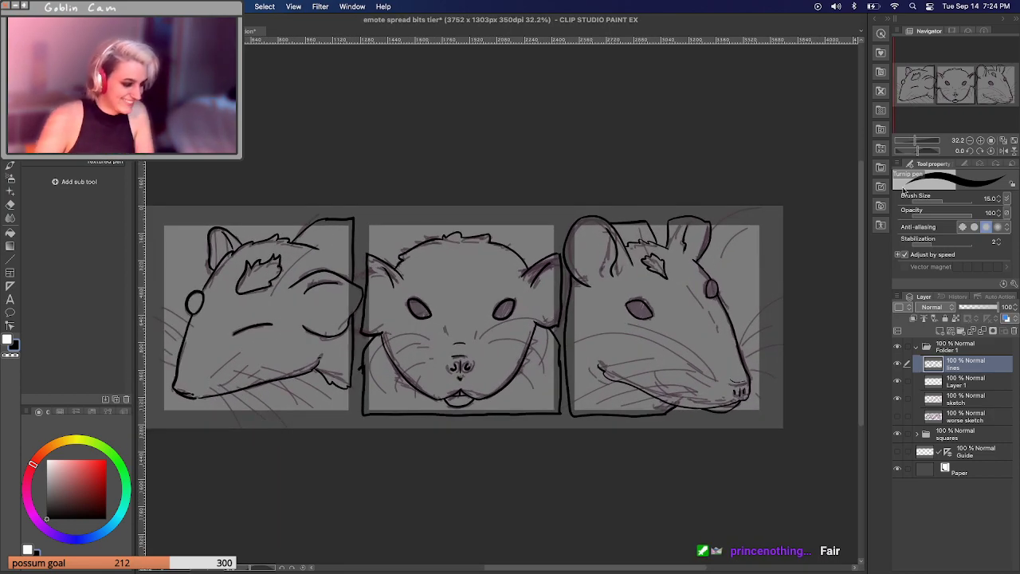
{"action": "left_click", "coordinate": [972, 385]}
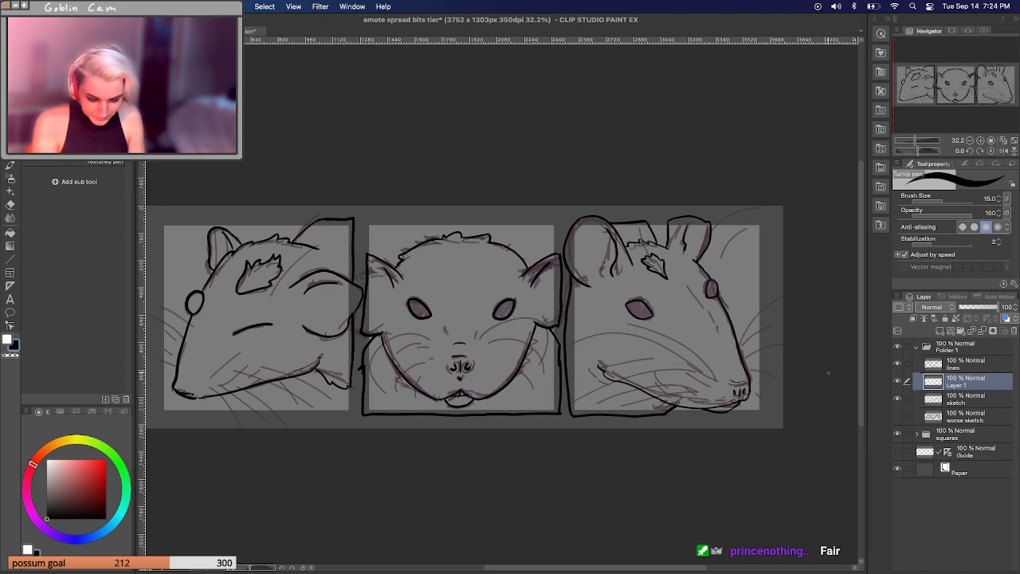
{"action": "left_click", "coordinate": [967, 364]}
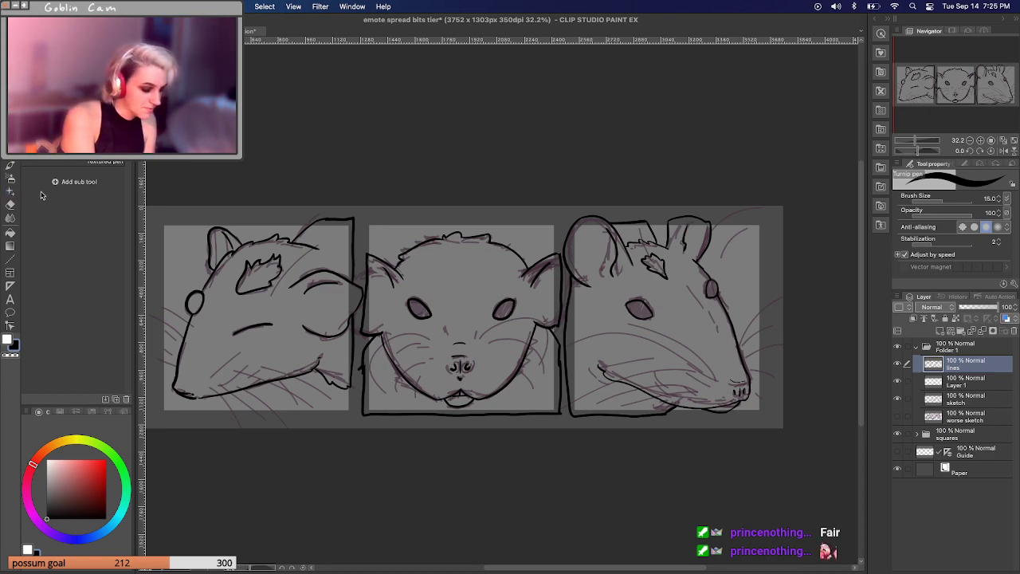
{"action": "key", "text": "g"}
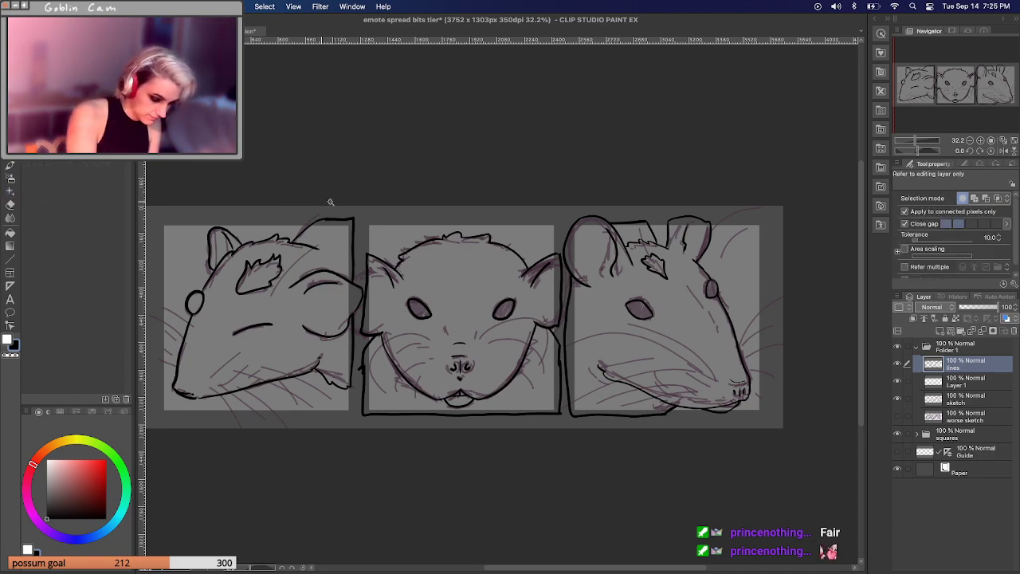
{"action": "left_click", "coordinate": [558, 216]}
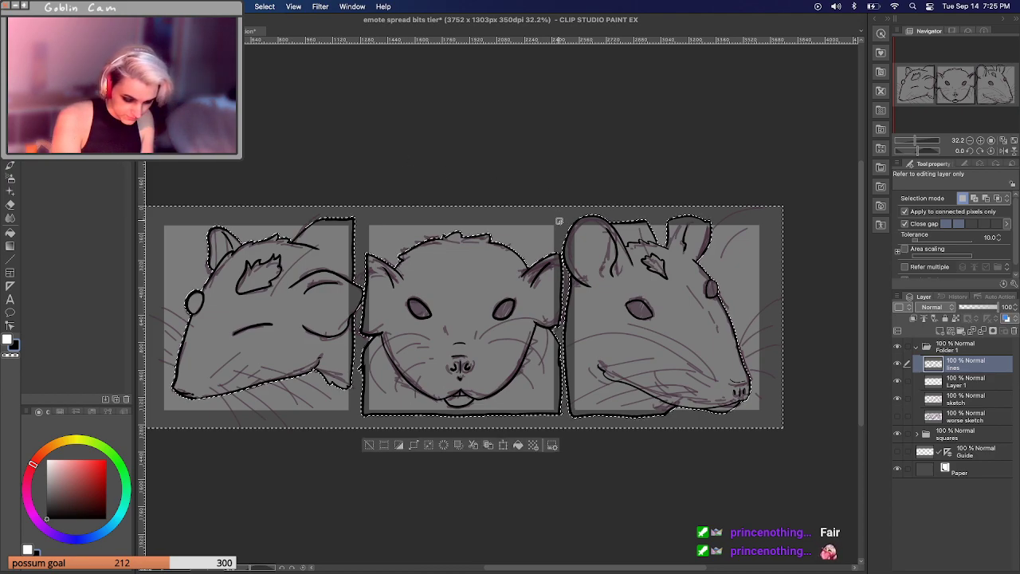
{"action": "key", "text": "ctrl+shift+i"}
Paint the selected silhouettes of all three animals solid white on Layer 1 with the Turnip pen at size 187.7.
{"action": "left_click", "coordinate": [972, 382]}
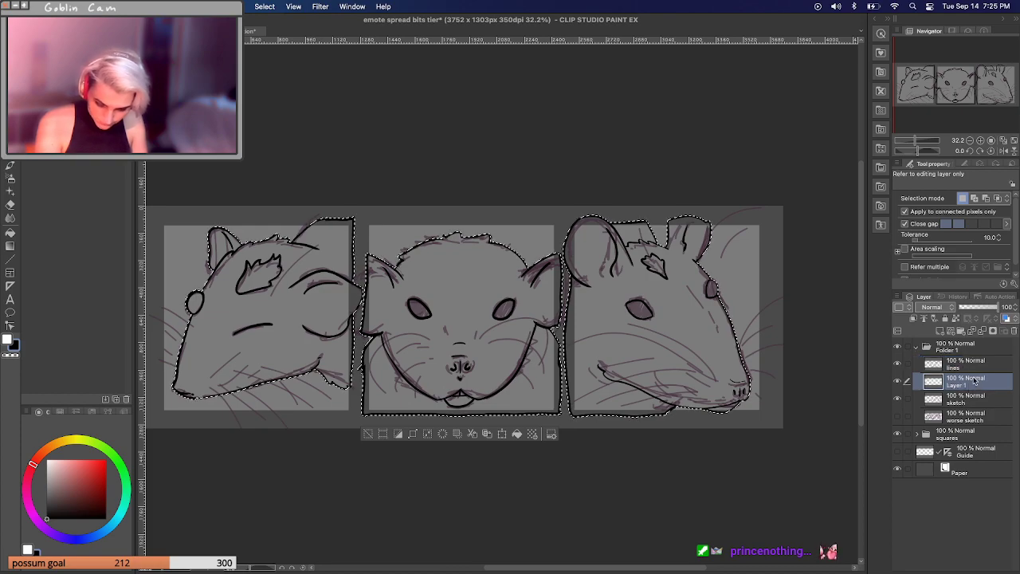
{"action": "left_click", "coordinate": [8, 339]}
{"action": "key", "text": "p"}
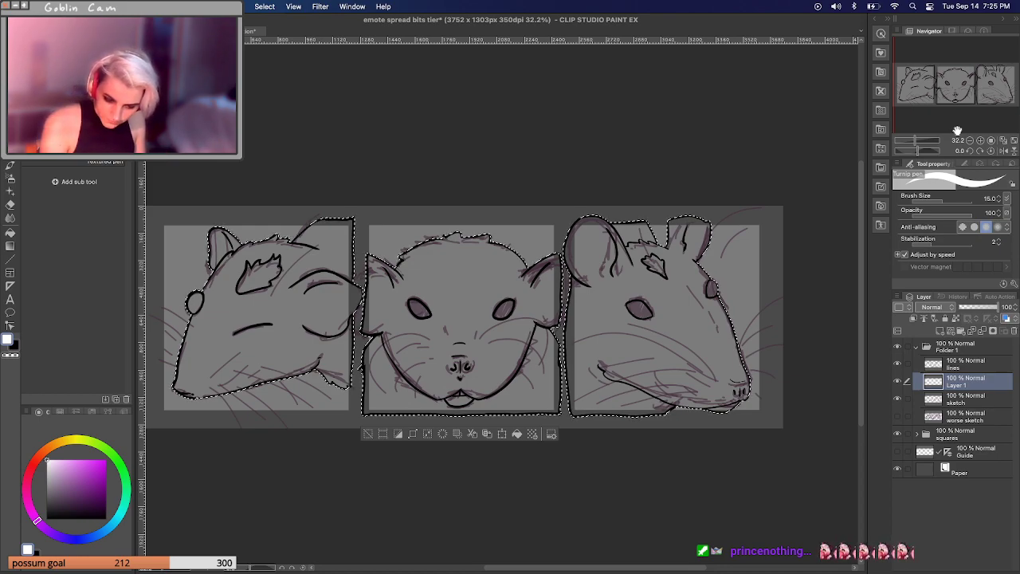
{"action": "left_click_drag", "start_coordinate": [943, 198], "coordinate": [957, 197]}
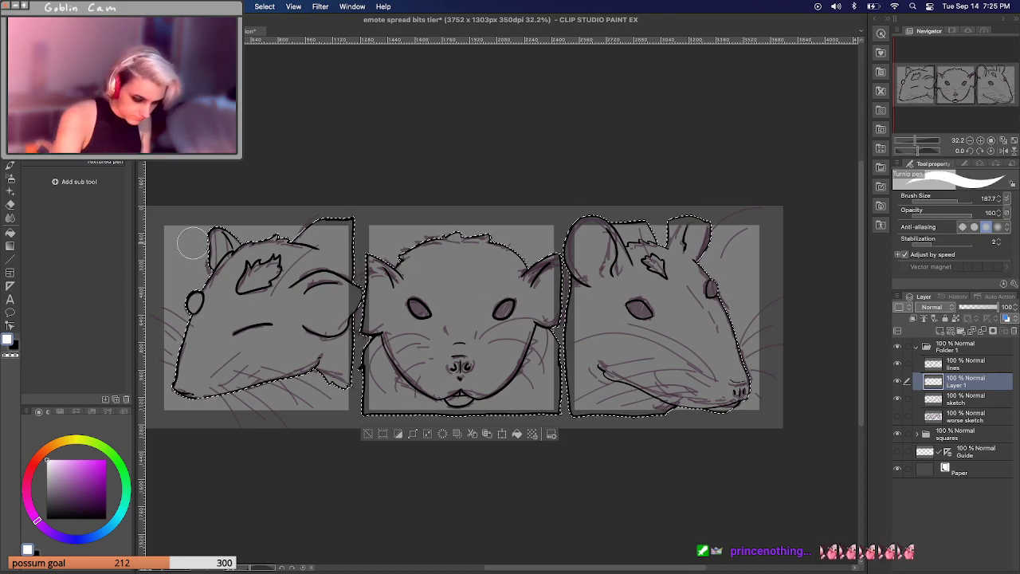
{"action": "mouse_move", "coordinate": [173, 291]}
{"action": "left_mouse_down"}
{"action": "mouse_move", "coordinate": [267, 198]}
{"action": "mouse_move", "coordinate": [356, 151]}
{"action": "mouse_move", "coordinate": [209, 357]}
{"action": "mouse_move", "coordinate": [196, 428]}
{"action": "mouse_move", "coordinate": [315, 276]}
{"action": "mouse_move", "coordinate": [449, 174]}
{"action": "mouse_move", "coordinate": [281, 424]}
{"action": "mouse_move", "coordinate": [337, 352]}
{"action": "mouse_move", "coordinate": [576, 154]}
{"action": "mouse_move", "coordinate": [456, 301]}
{"action": "mouse_move", "coordinate": [345, 490]}
{"action": "mouse_move", "coordinate": [554, 237]}
{"action": "mouse_move", "coordinate": [728, 139]}
{"action": "mouse_move", "coordinate": [587, 304]}
{"action": "mouse_move", "coordinate": [523, 456]}
{"action": "mouse_move", "coordinate": [548, 487]}
{"action": "mouse_move", "coordinate": [665, 389]}
{"action": "mouse_move", "coordinate": [717, 374]}
{"action": "left_mouse_up"}
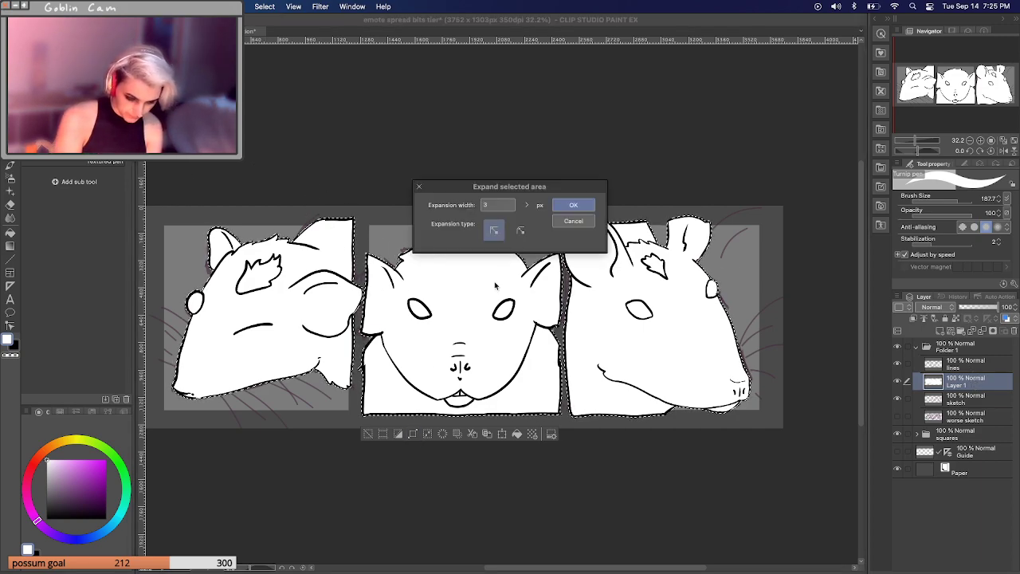
Expand the selection by 15 px, fill the added white border around the animals, and deselect.
{"action": "type", "text": "15"}
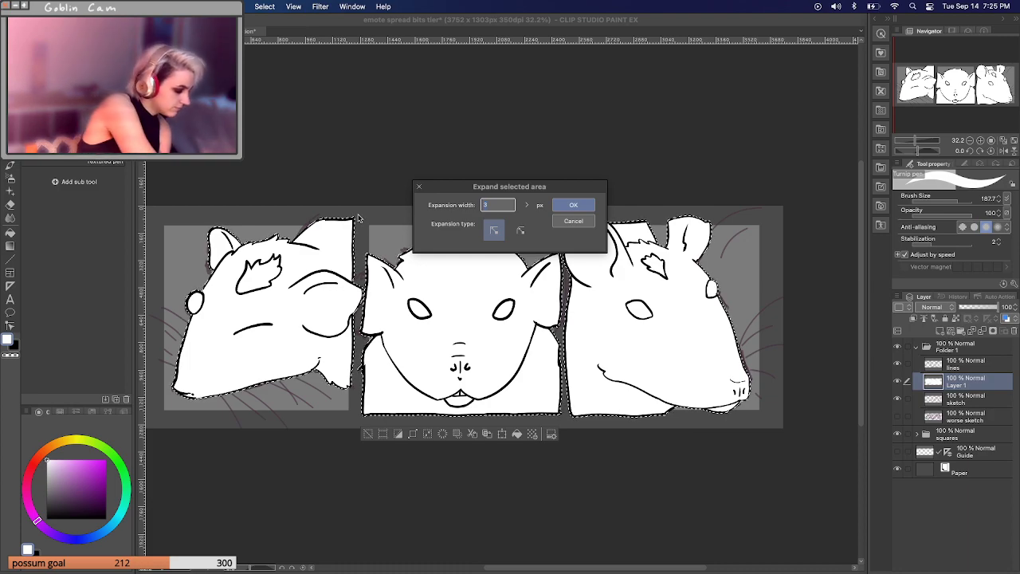
{"action": "left_click", "coordinate": [583, 206]}
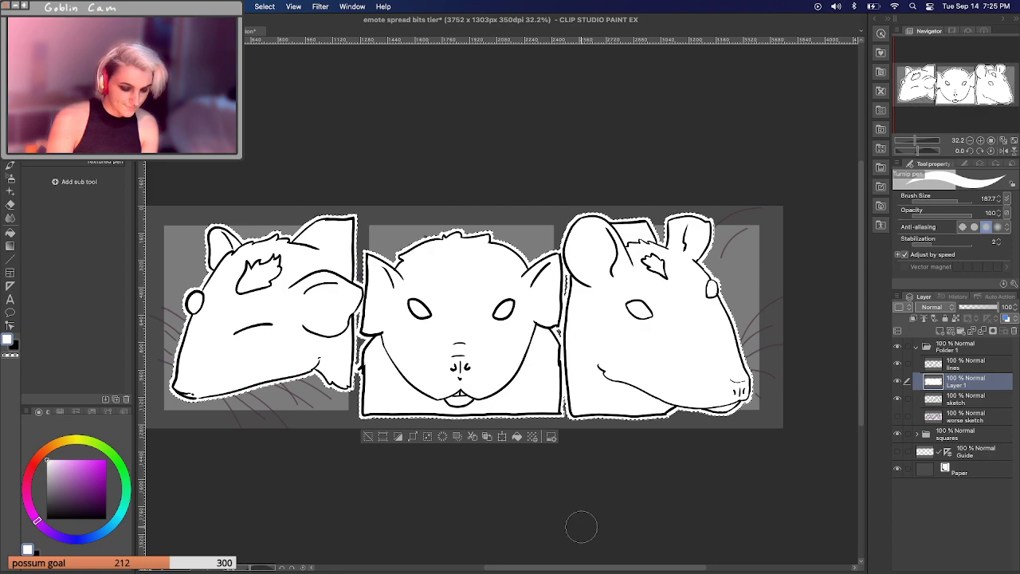
{"action": "key", "text": "super+d"}
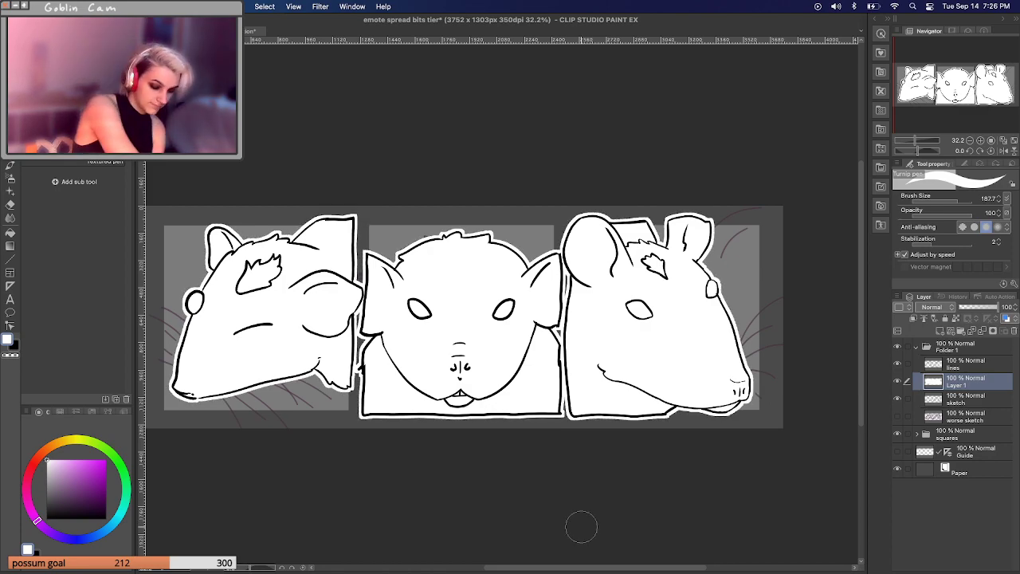
Erase a narrow gap in Layer 1's white border between the middle and right animals with the Hard eraser at size 8.
{"action": "key", "text": "e"}
{"action": "mouse_move", "coordinate": [925, 143]}
{"action": "left_mouse_down"}
{"action": "mouse_move", "coordinate": [905, 144]}
{"action": "mouse_move", "coordinate": [930, 144]}
{"action": "mouse_move", "coordinate": [919, 145]}
{"action": "left_mouse_up"}
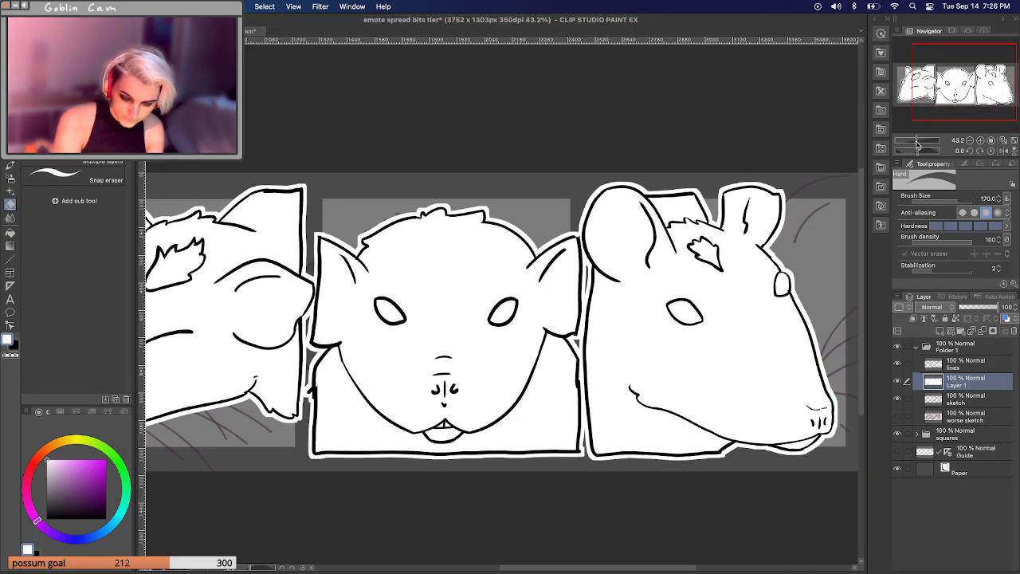
{"action": "mouse_move", "coordinate": [956, 201]}
{"action": "left_mouse_down"}
{"action": "mouse_move", "coordinate": [922, 204]}
{"action": "mouse_move", "coordinate": [933, 204]}
{"action": "left_mouse_up"}
{"action": "left_click_drag", "start_coordinate": [917, 142], "coordinate": [921, 143]}
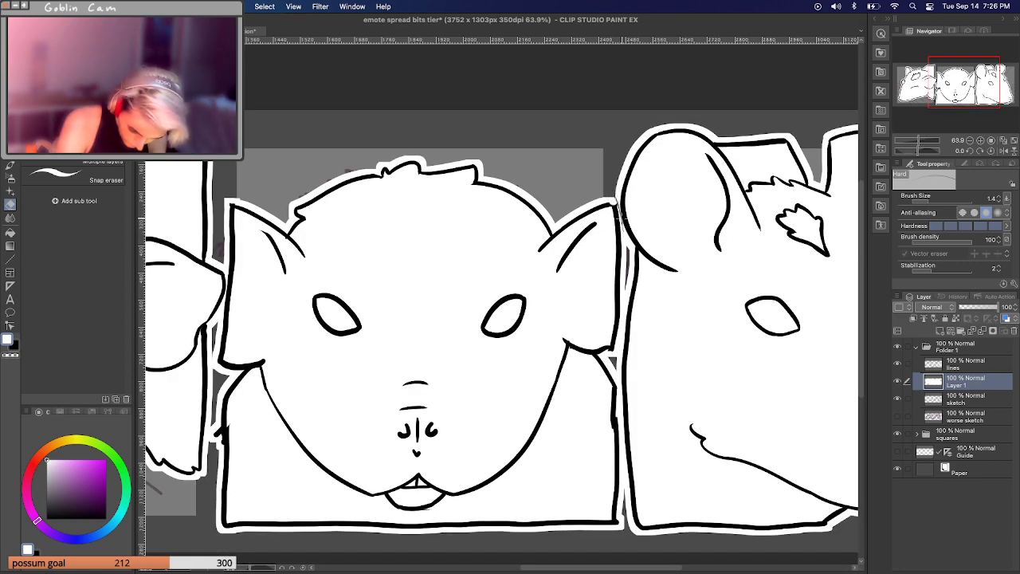
{"action": "left_click_drag", "start_coordinate": [929, 204], "coordinate": [935, 204]}
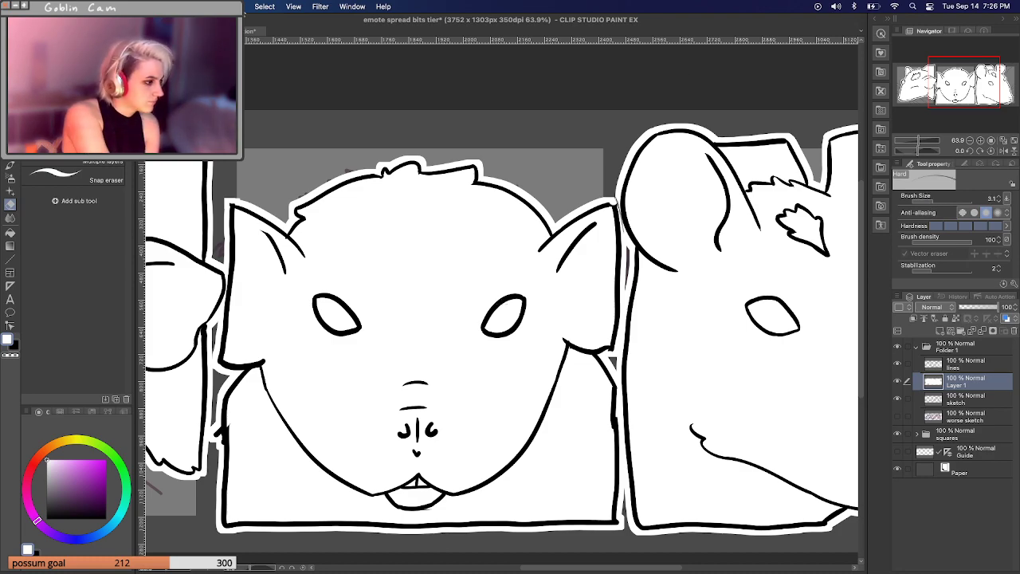
{"action": "key", "text": "Tab"}
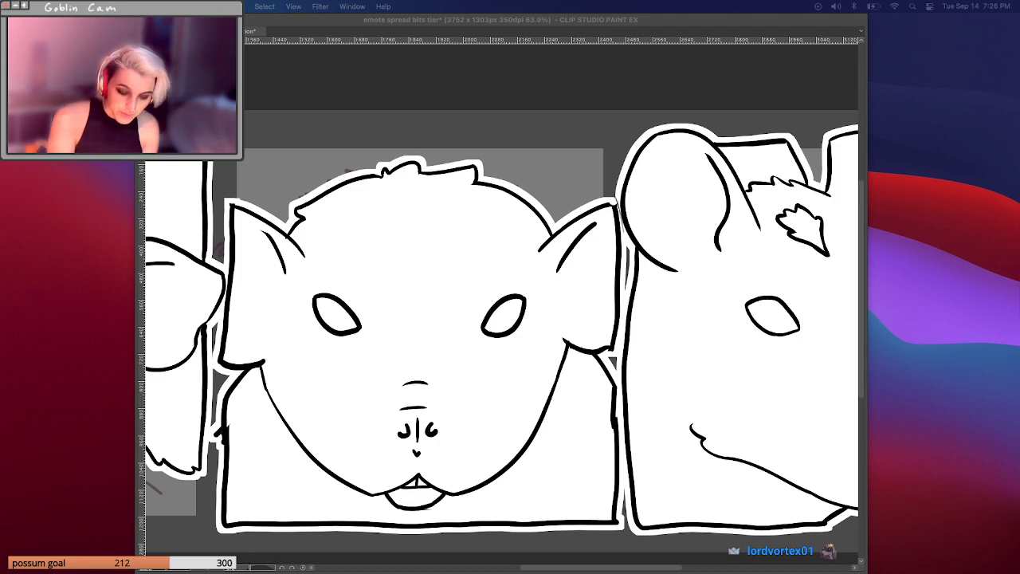
{"action": "key", "text": "Tab"}
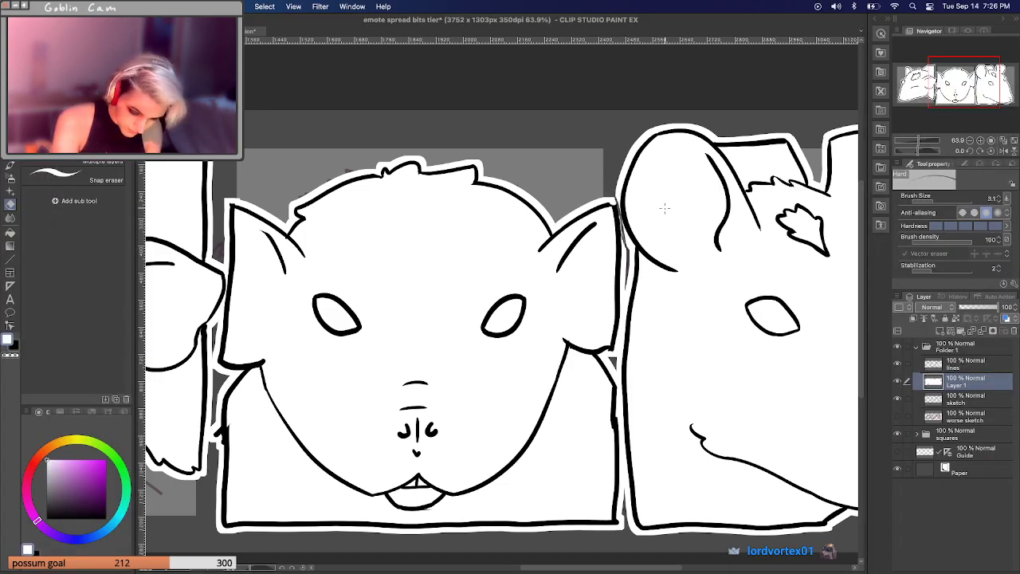
{"action": "left_click_drag", "start_coordinate": [918, 140], "coordinate": [919, 140]}
{"action": "left_click_drag", "start_coordinate": [933, 201], "coordinate": [927, 202]}
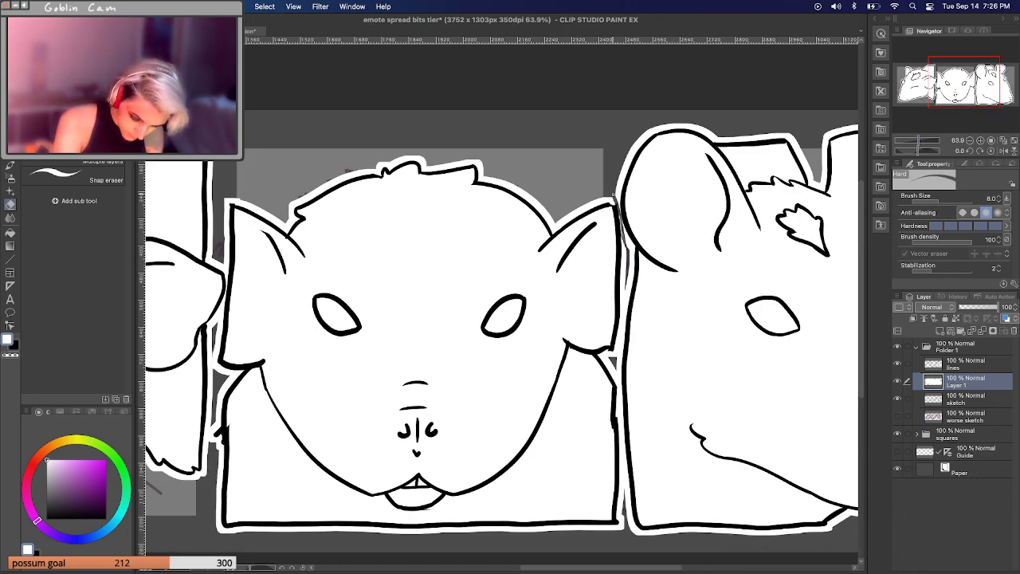
{"action": "mouse_move", "coordinate": [621, 228]}
{"action": "left_mouse_down"}
{"action": "mouse_move", "coordinate": [610, 359]}
{"action": "mouse_move", "coordinate": [620, 323]}
{"action": "mouse_move", "coordinate": [615, 375]}
{"action": "mouse_move", "coordinate": [622, 319]}
{"action": "mouse_move", "coordinate": [625, 502]}
{"action": "mouse_move", "coordinate": [619, 392]}
{"action": "left_mouse_up"}
{"action": "mouse_move", "coordinate": [620, 434]}
{"action": "left_mouse_down"}
{"action": "mouse_move", "coordinate": [624, 513]}
{"action": "mouse_move", "coordinate": [623, 494]}
{"action": "left_mouse_up"}
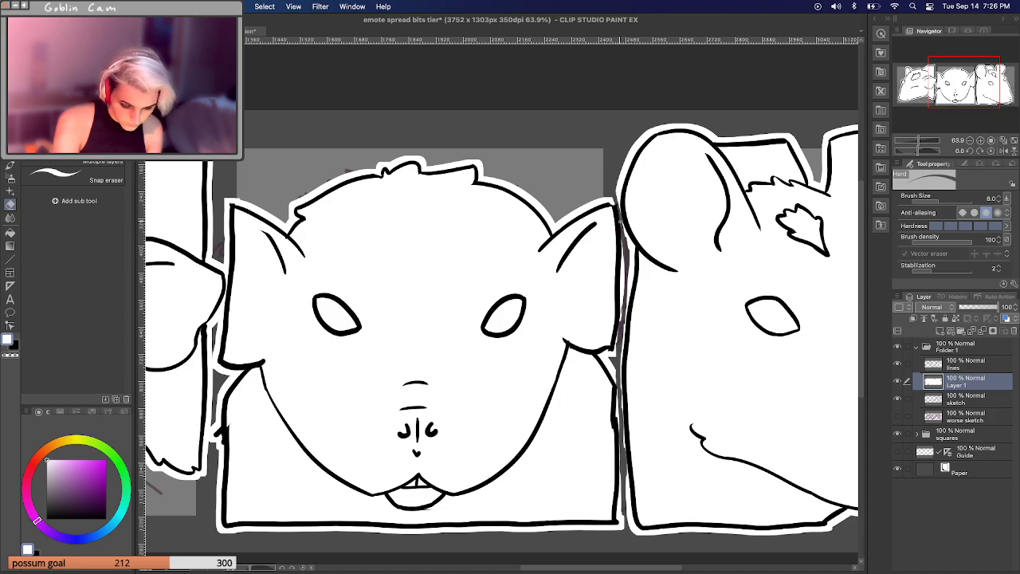
{"action": "scroll", "coordinate": [797, 284], "scroll_direction": "left", "scroll_amount": 6}
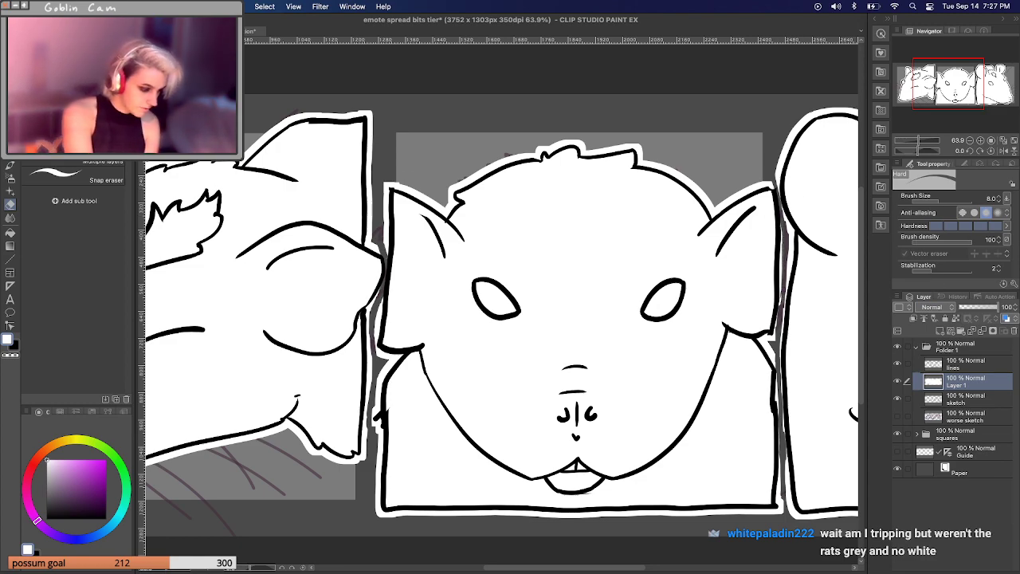
{"action": "key", "text": "w"}
{"action": "left_click", "coordinate": [685, 284]}
{"action": "key", "text": "ctrl+d"}
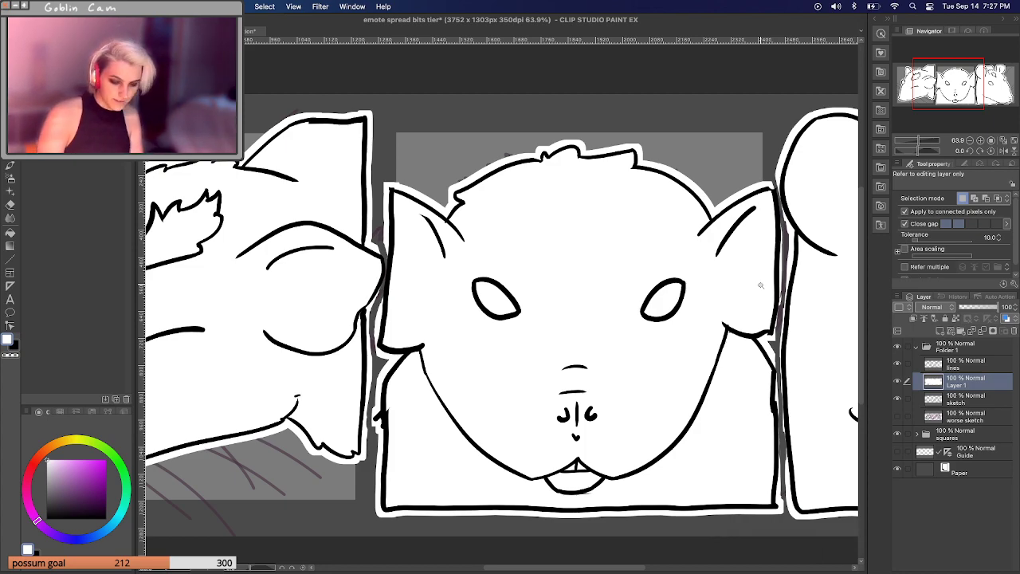
Compare the line art with Layer 1's white fill repeatedly shown and hidden.
{"action": "left_click", "coordinate": [897, 382]}
{"action": "left_click", "coordinate": [898, 384]}
{"action": "left_click", "coordinate": [898, 383]}
{"action": "left_click", "coordinate": [898, 384]}
{"action": "left_click", "coordinate": [898, 384]}
{"action": "left_click", "coordinate": [898, 384]}
{"action": "left_click", "coordinate": [898, 383]}
{"action": "left_click", "coordinate": [898, 383]}
{"action": "left_click", "coordinate": [898, 384]}
{"action": "left_click", "coordinate": [898, 383]}
{"action": "left_click", "coordinate": [898, 384]}
{"action": "left_click", "coordinate": [897, 384]}
{"action": "left_click", "coordinate": [897, 384]}
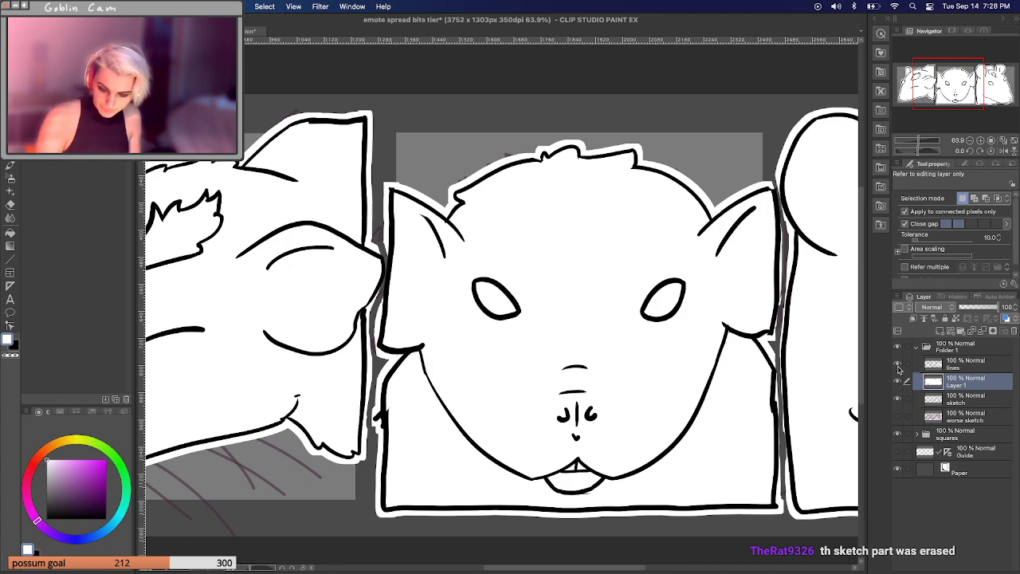
Clip Folder 1 to the squares folder below so the artwork is confined to the three emote squares.
{"action": "left_click", "coordinate": [974, 348]}
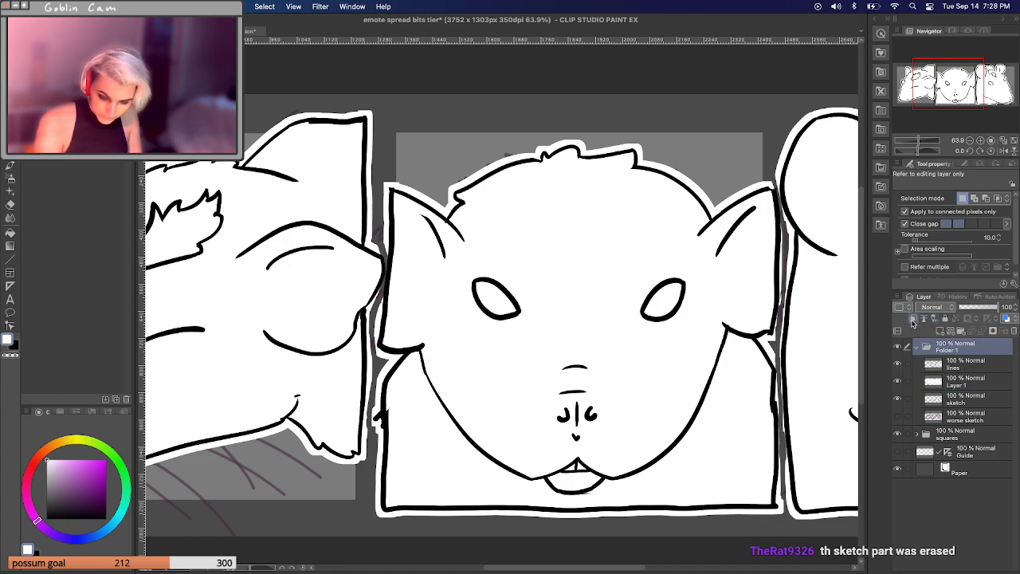
{"action": "left_click", "coordinate": [913, 319]}
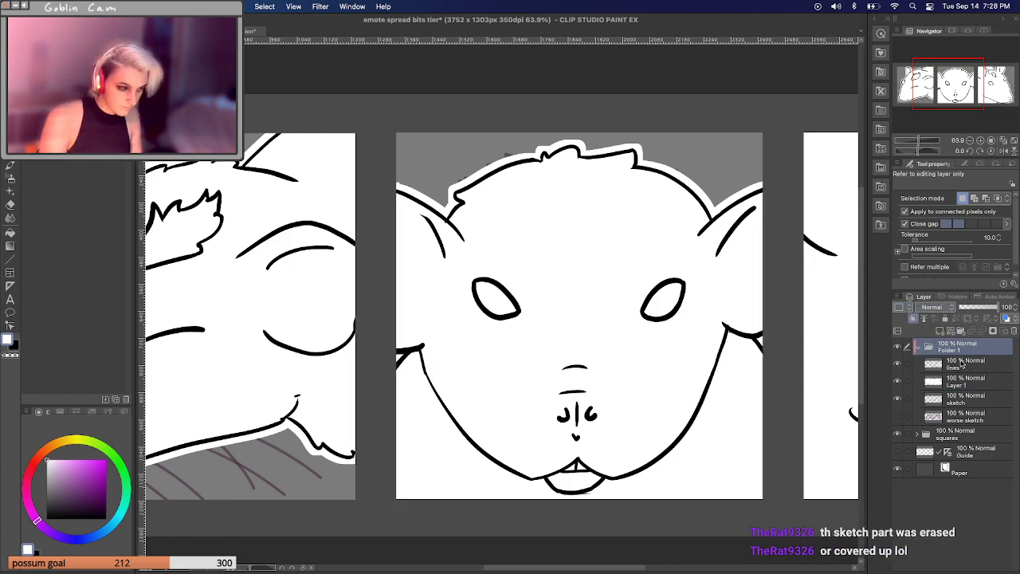
{"action": "mouse_move", "coordinate": [919, 142]}
{"action": "left_mouse_down"}
{"action": "mouse_move", "coordinate": [907, 143]}
{"action": "mouse_move", "coordinate": [917, 144]}
{"action": "left_mouse_up"}
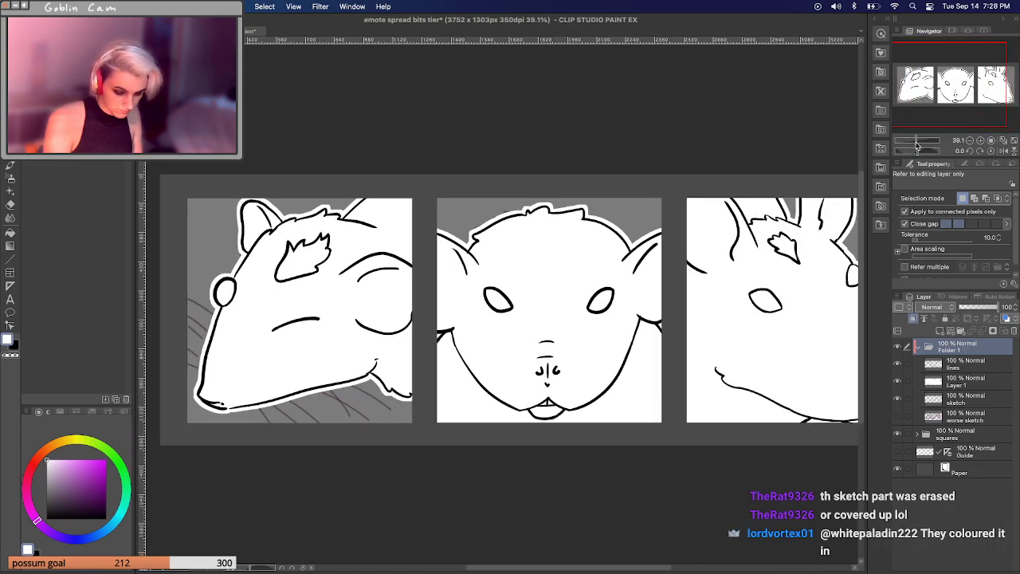
{"action": "scroll", "coordinate": [945, 105], "scroll_direction": "down", "scroll_amount": 1}
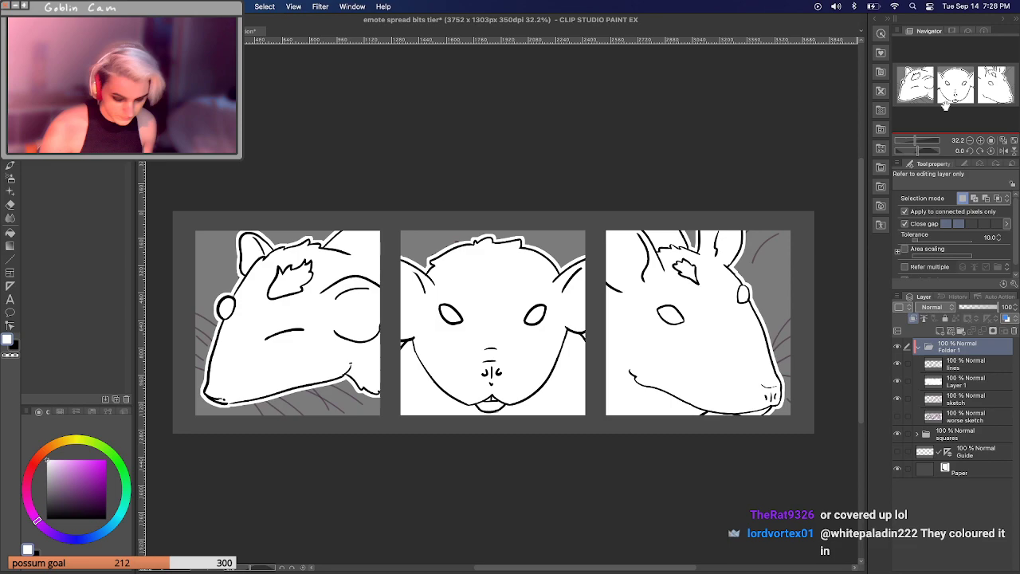
On the lines layer, select the inside of the left animal's head and body, and expand the selected area.
{"action": "left_click", "coordinate": [974, 366]}
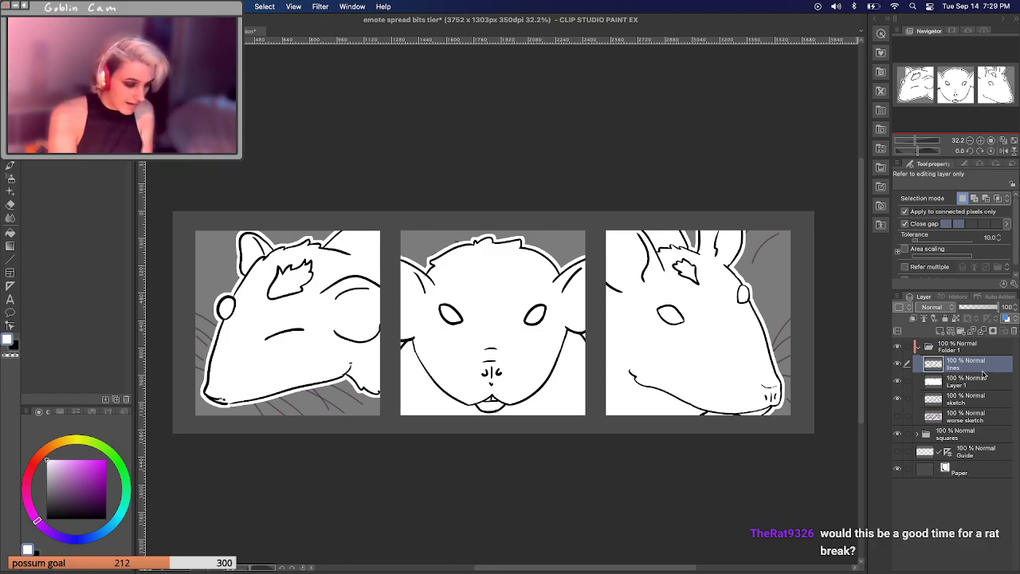
{"action": "left_click", "coordinate": [270, 366]}
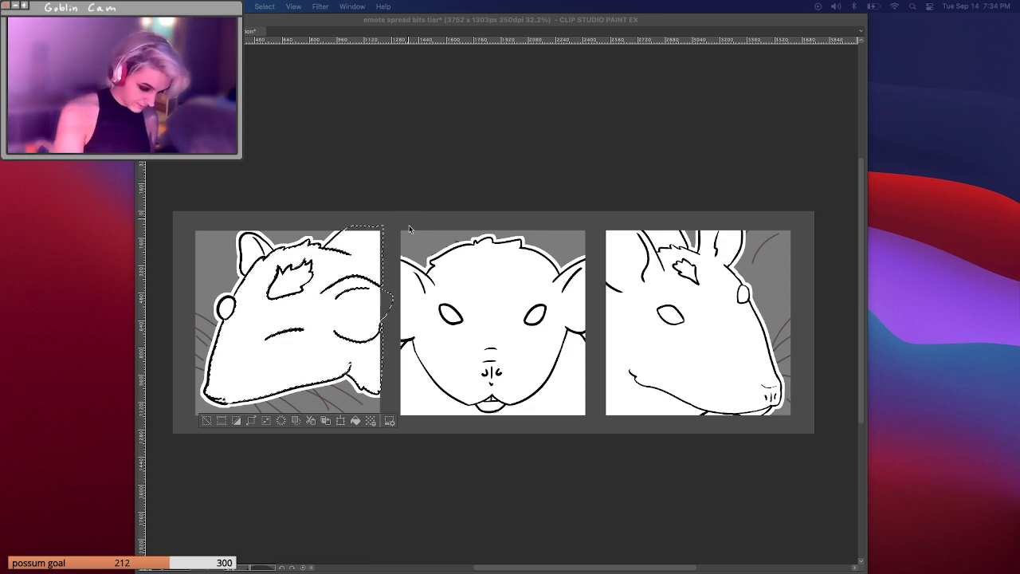
{"action": "left_click", "coordinate": [252, 423]}
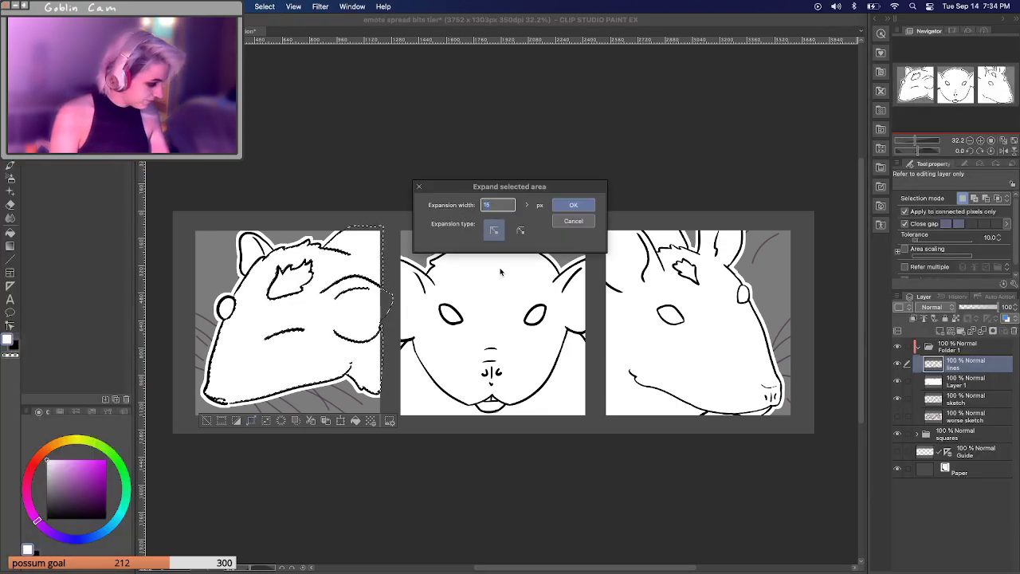
{"action": "left_click", "coordinate": [570, 206]}
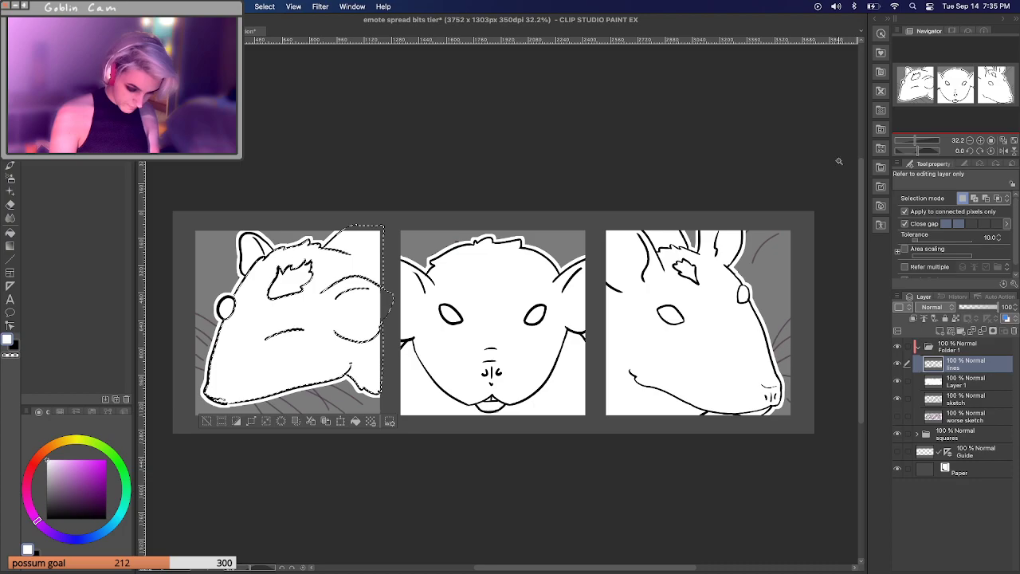
{"action": "mouse_move", "coordinate": [918, 143]}
{"action": "left_mouse_down"}
{"action": "mouse_move", "coordinate": [934, 142]}
{"action": "mouse_move", "coordinate": [919, 142]}
{"action": "left_mouse_up"}
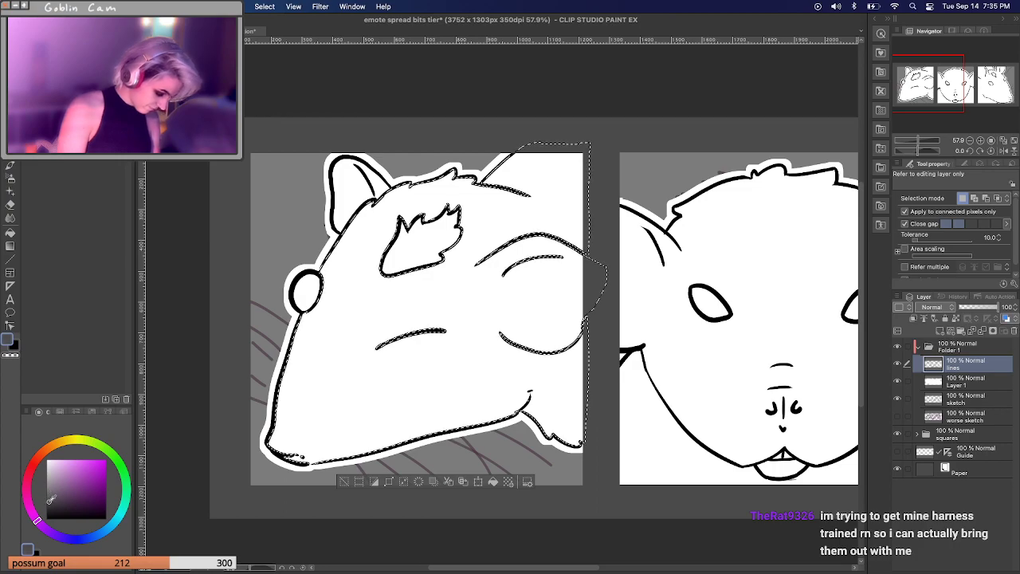
Paint the left animal's selected head and body dark warm grey on a new layer above Layer 1, and deselect.
{"action": "left_click_drag", "start_coordinate": [54, 534], "coordinate": [35, 516]}
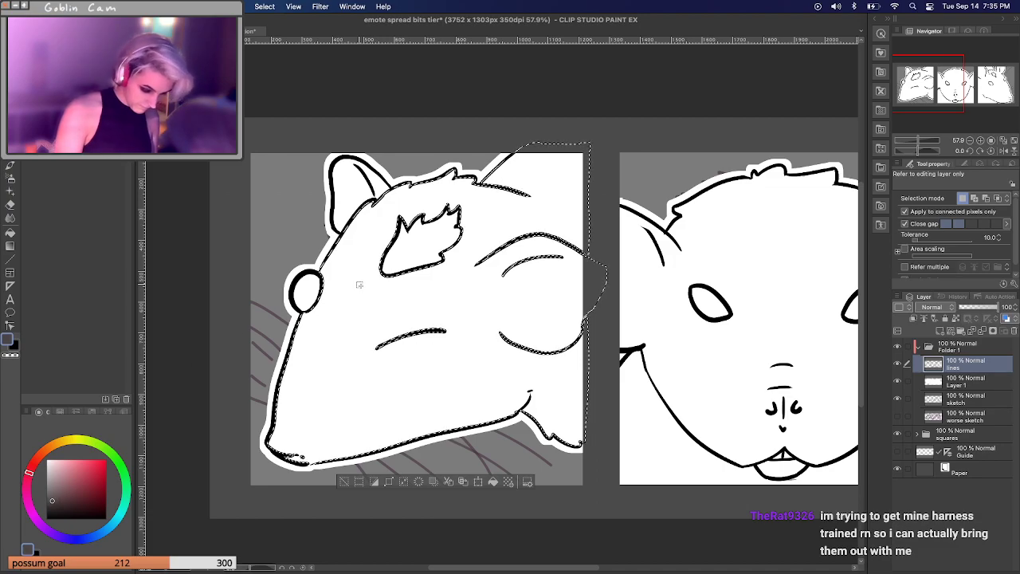
{"action": "key", "text": "p"}
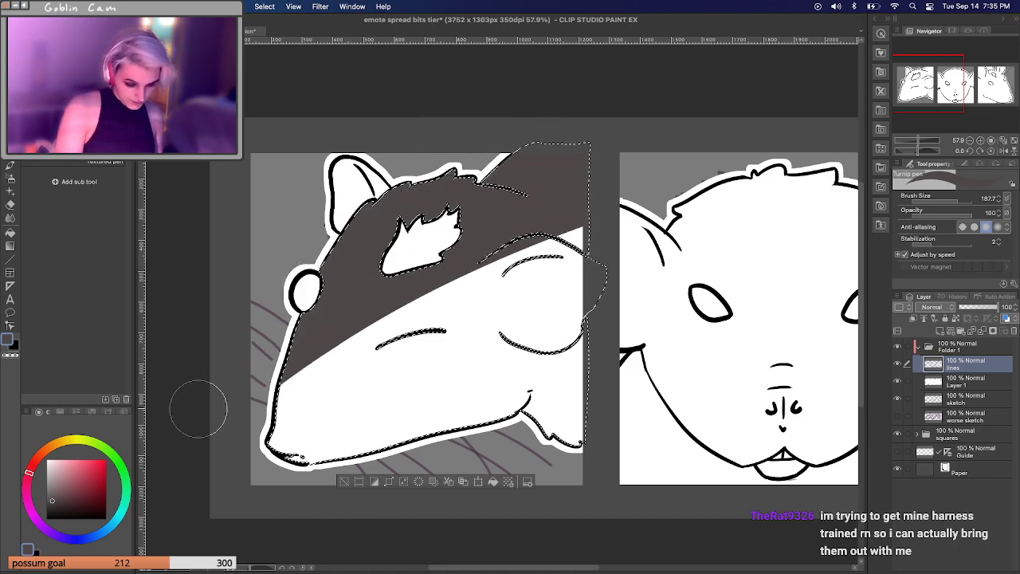
{"action": "left_click_drag", "start_coordinate": [228, 346], "coordinate": [382, 356]}
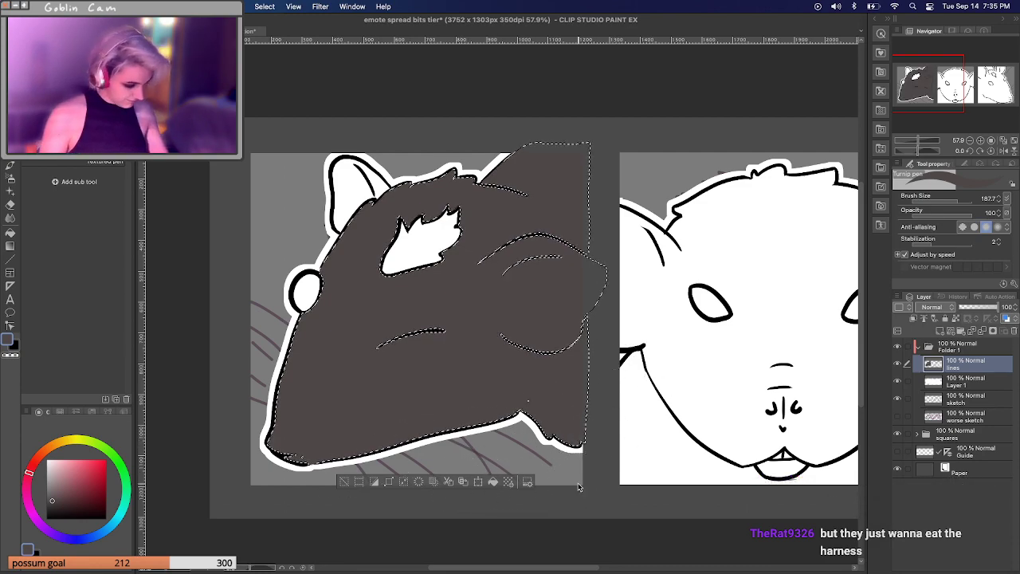
{"action": "key", "text": "Delete"}
{"action": "left_click", "coordinate": [973, 381]}
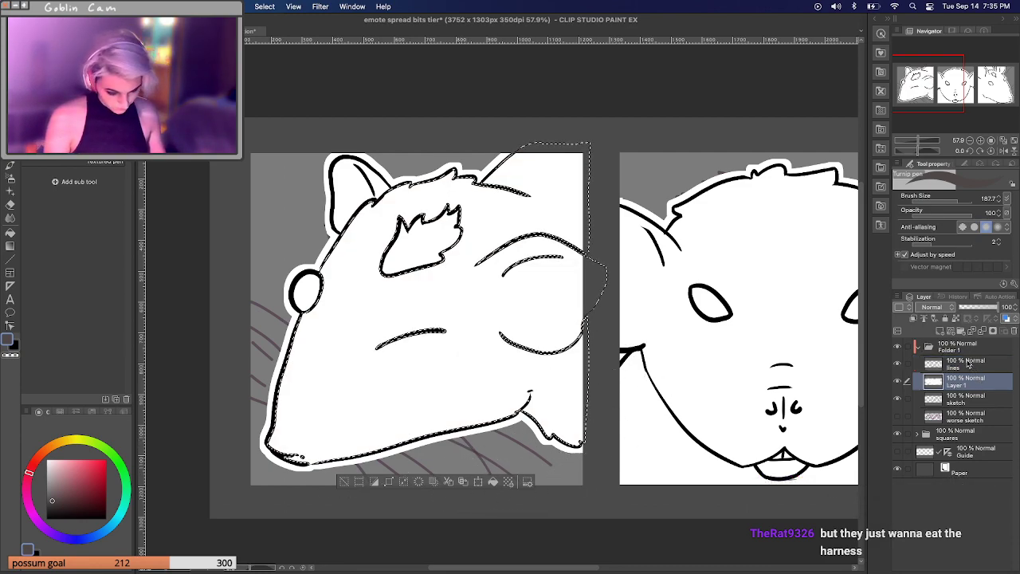
{"action": "left_click", "coordinate": [939, 332]}
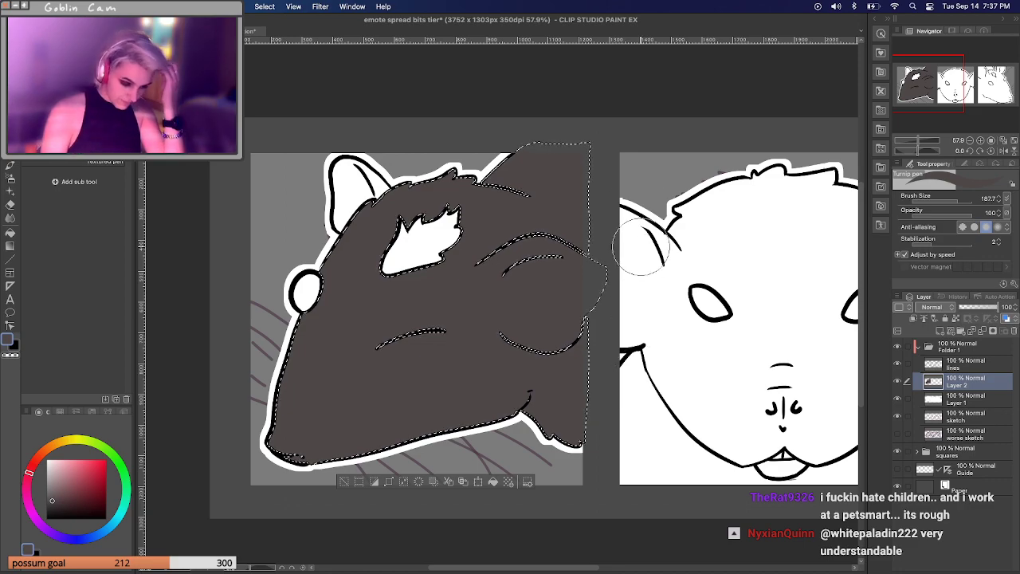
{"action": "key", "text": "super+d"}
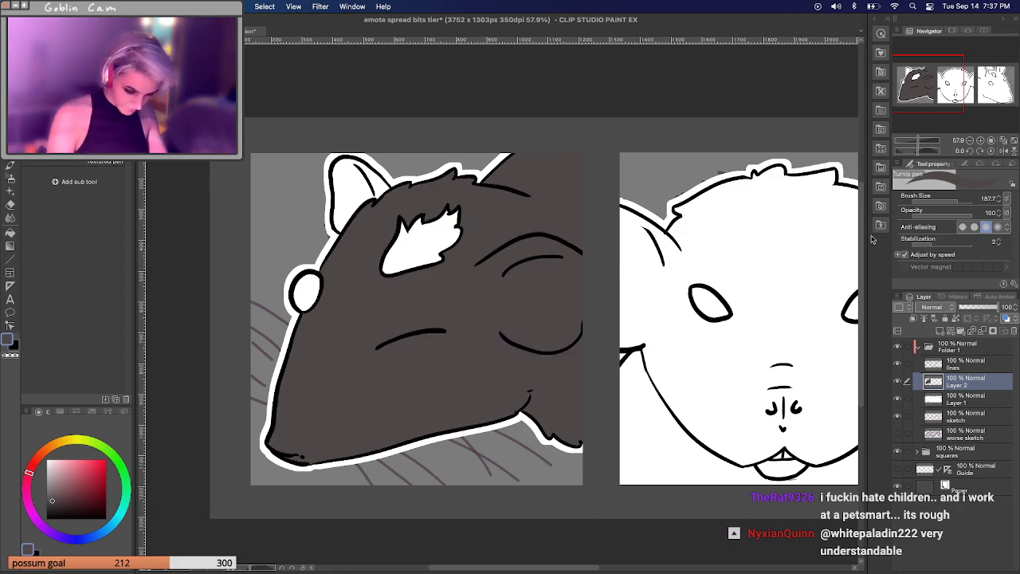
On the lines layer, select the inside of the middle animal's head and ears, and expand the selection by 3 px.
{"action": "left_click", "coordinate": [969, 365]}
{"action": "left_click", "coordinate": [969, 382]}
{"action": "left_click", "coordinate": [968, 365]}
{"action": "left_click_drag", "start_coordinate": [936, 89], "coordinate": [966, 92]}
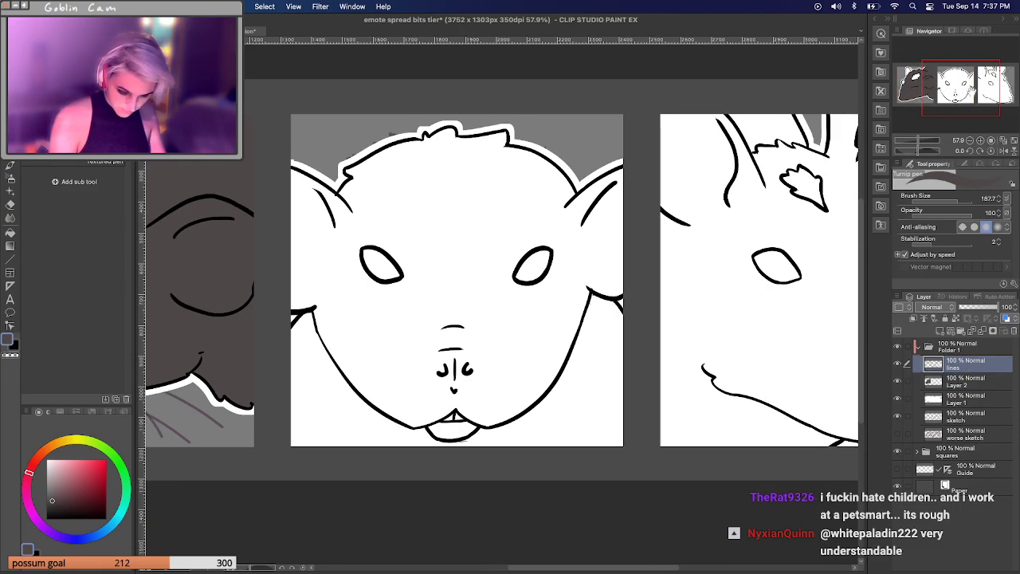
{"action": "key", "text": "w"}
{"action": "left_click", "coordinate": [490, 197]}
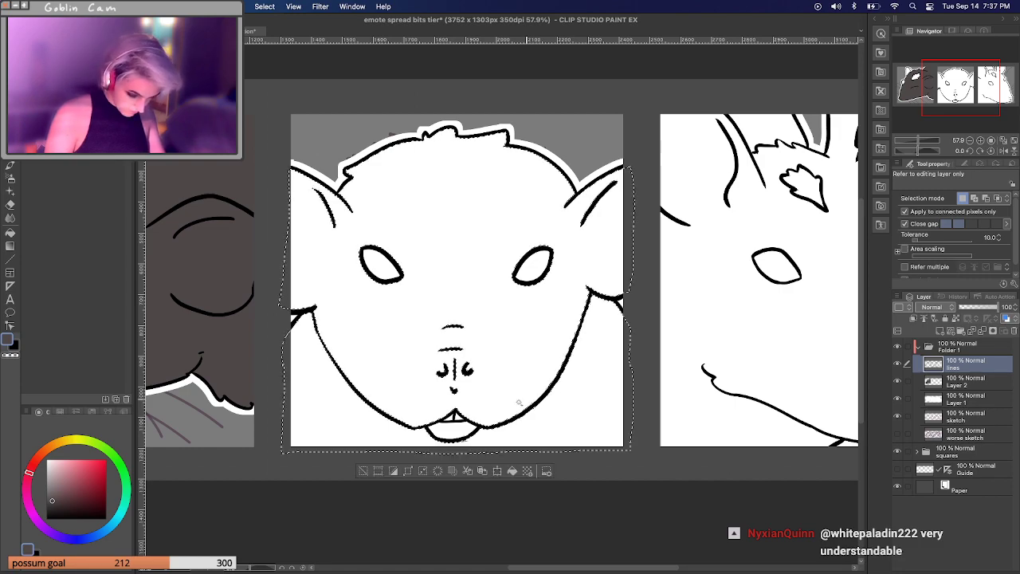
{"action": "left_click", "coordinate": [423, 472]}
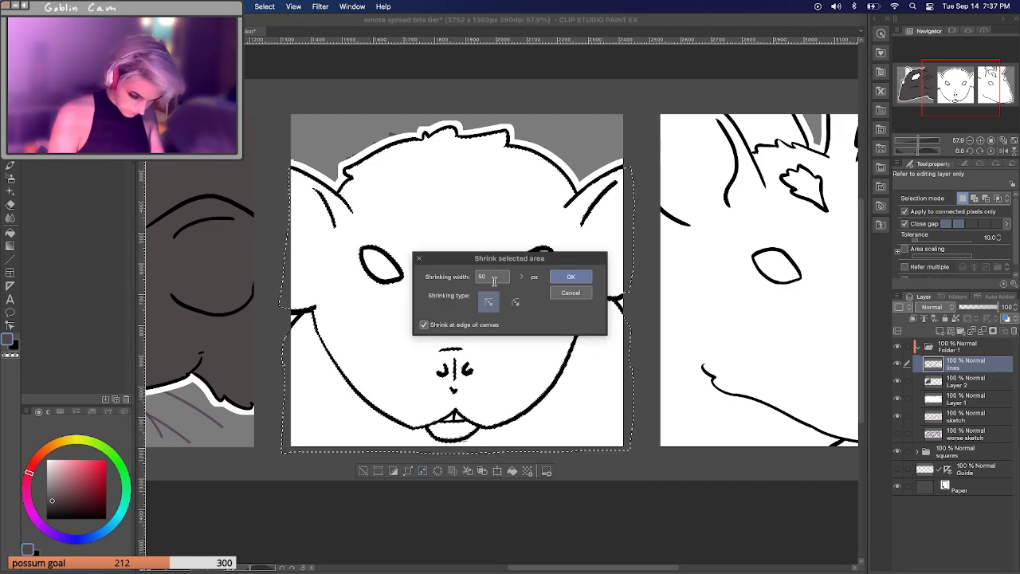
{"action": "left_click", "coordinate": [571, 293]}
{"action": "left_click", "coordinate": [408, 471]}
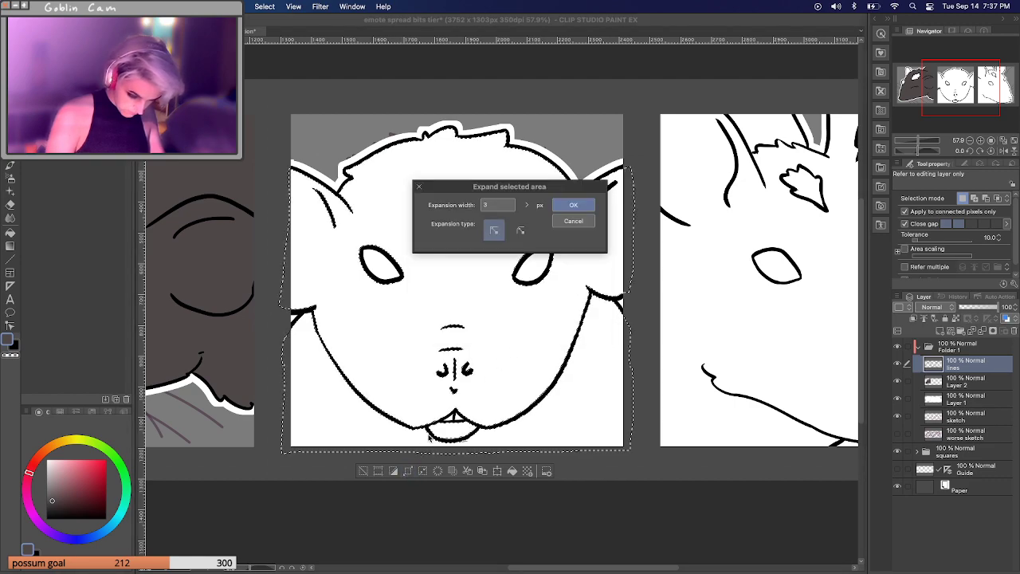
{"action": "left_click", "coordinate": [569, 211]}
Paint the middle animal's selected area muted purple-grey on Layer 2 with the Turnip pen.
{"action": "left_click", "coordinate": [968, 382]}
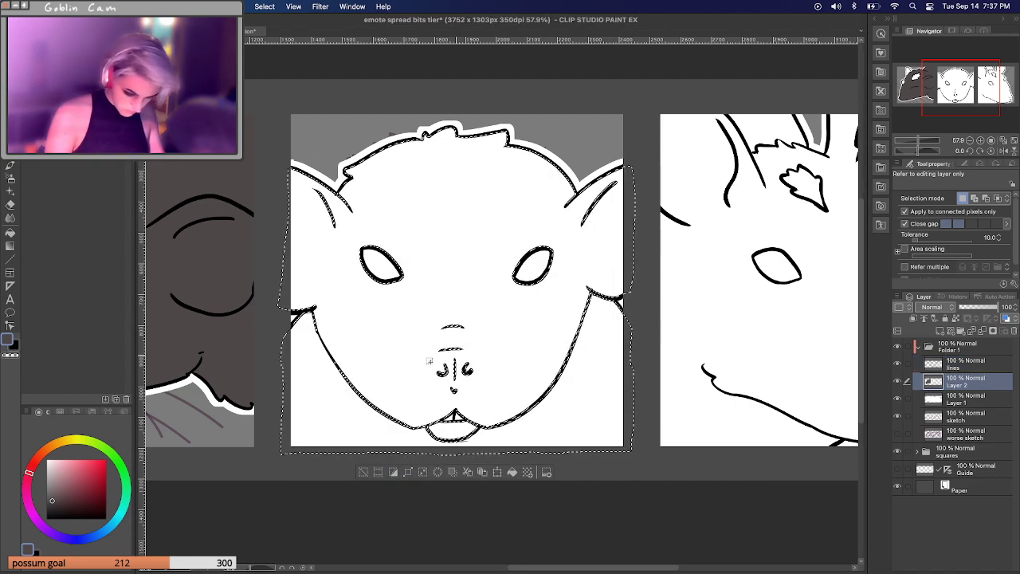
{"action": "left_click", "coordinate": [53, 486]}
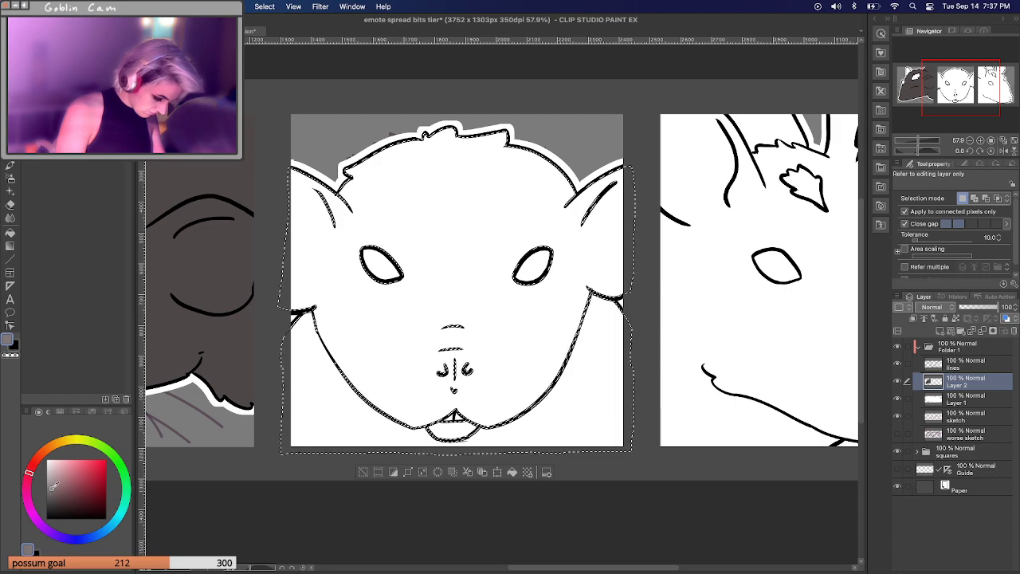
{"action": "left_click_drag", "start_coordinate": [31, 475], "coordinate": [54, 533]}
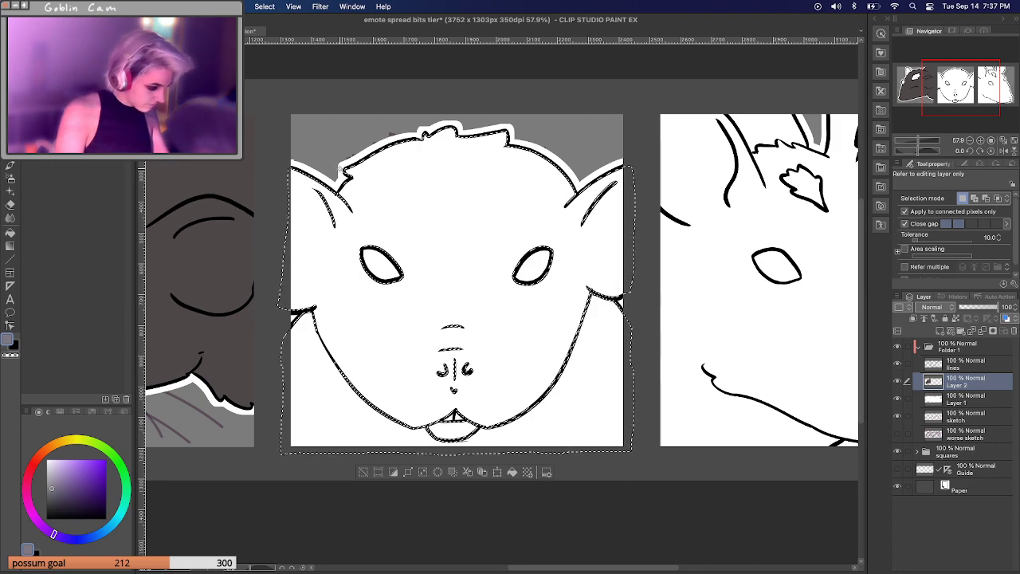
{"action": "key", "text": "p"}
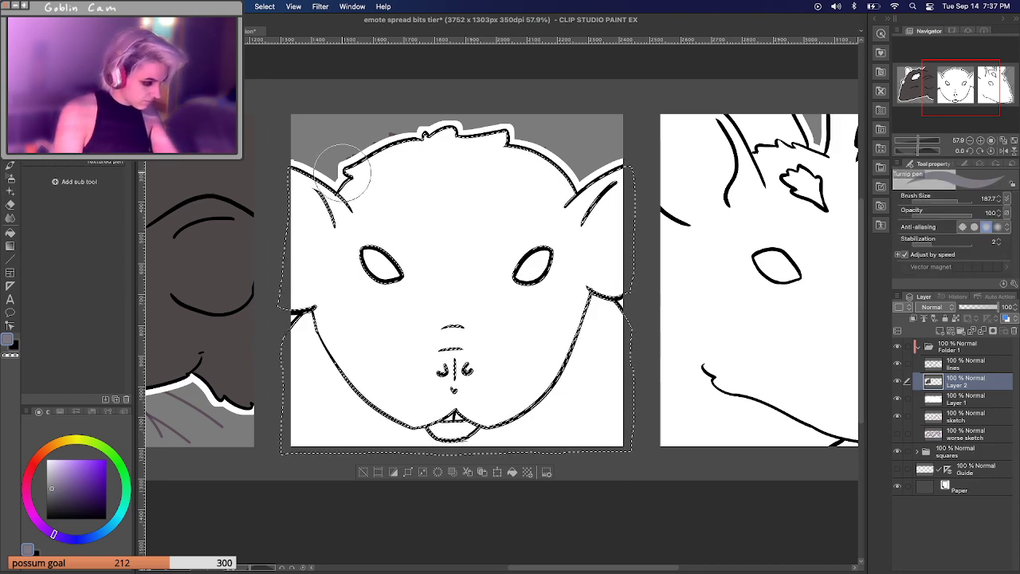
{"action": "mouse_move", "coordinate": [337, 127]}
{"action": "left_mouse_down"}
{"action": "mouse_move", "coordinate": [291, 146]}
{"action": "mouse_move", "coordinate": [428, 95]}
{"action": "mouse_move", "coordinate": [336, 311]}
{"action": "left_mouse_up"}
{"action": "mouse_move", "coordinate": [577, 151]}
{"action": "left_mouse_down"}
{"action": "mouse_move", "coordinate": [574, 227]}
{"action": "mouse_move", "coordinate": [672, 211]}
{"action": "mouse_move", "coordinate": [576, 312]}
{"action": "left_mouse_up"}
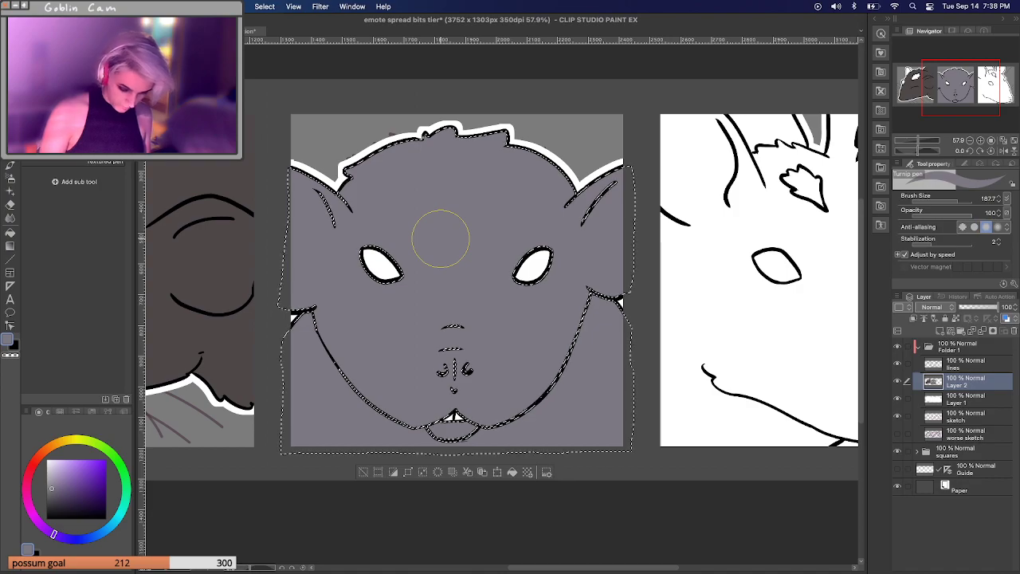
Replace the selection with the inside of the right animal from the lines layer, and choose a muted blue-grey drawing colour with Layer 2 active.
{"action": "left_click_drag", "start_coordinate": [945, 84], "coordinate": [971, 89]}
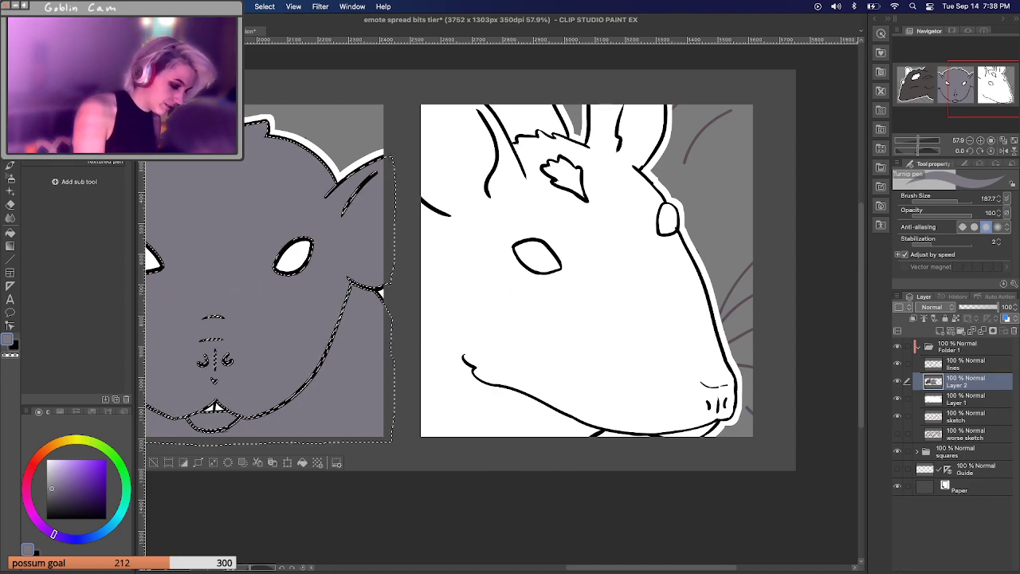
{"action": "key", "text": "g"}
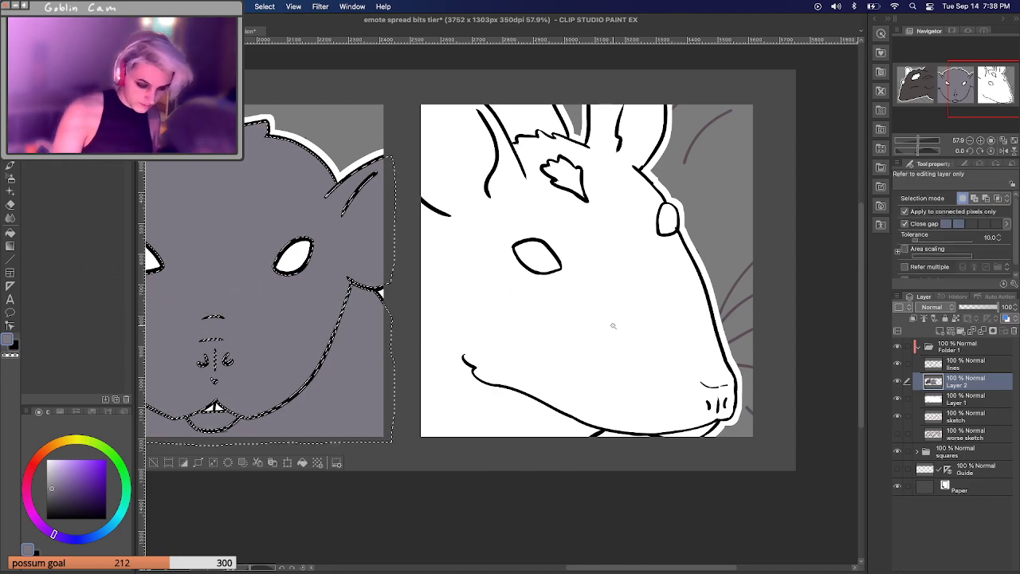
{"action": "key", "text": "super+d"}
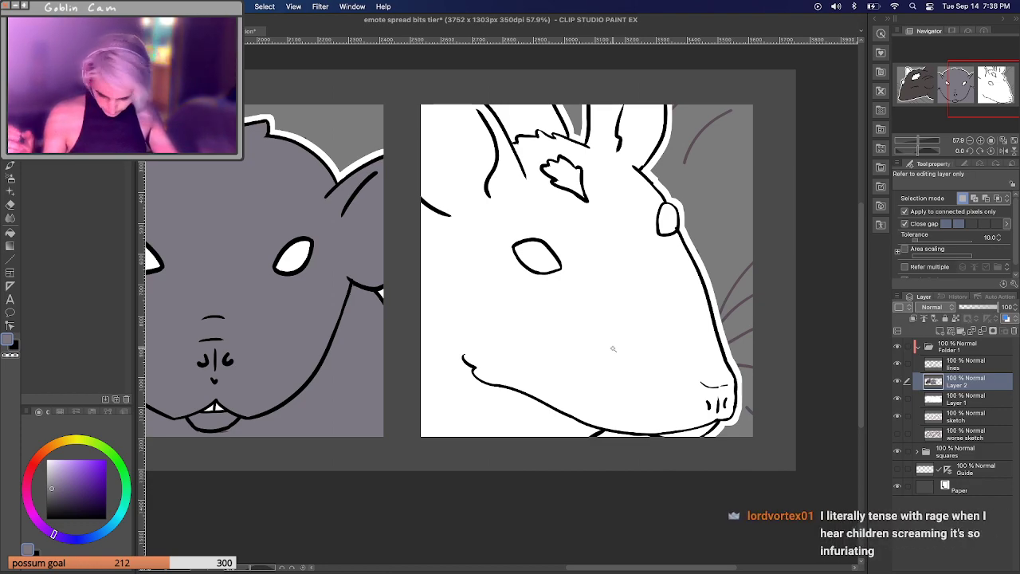
{"action": "key", "text": "alt+bracketright"}
{"action": "left_click", "coordinate": [604, 287]}
{"action": "left_click", "coordinate": [965, 382]}
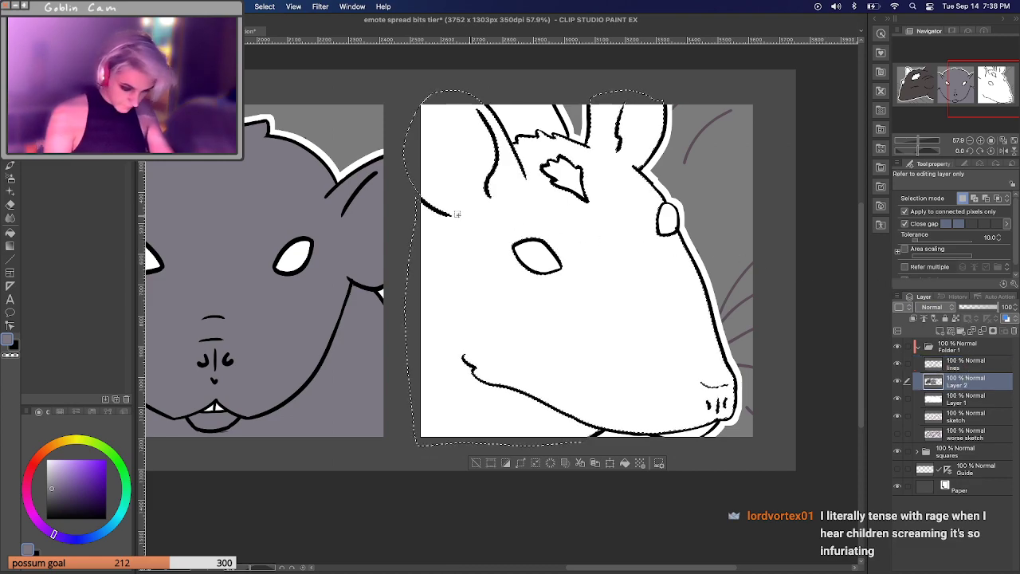
{"action": "left_click_drag", "start_coordinate": [55, 535], "coordinate": [94, 539]}
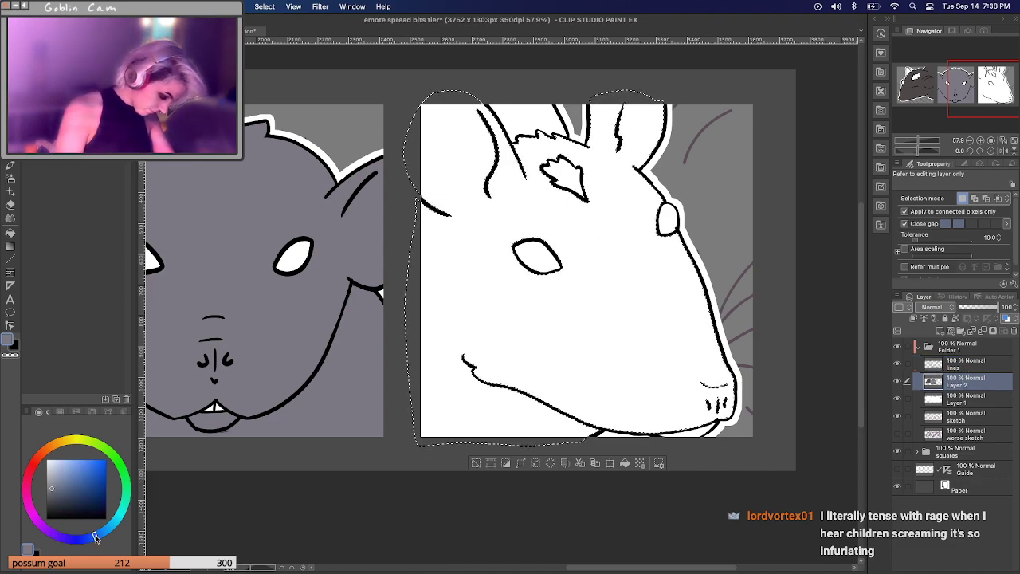
{"action": "left_click", "coordinate": [53, 479]}
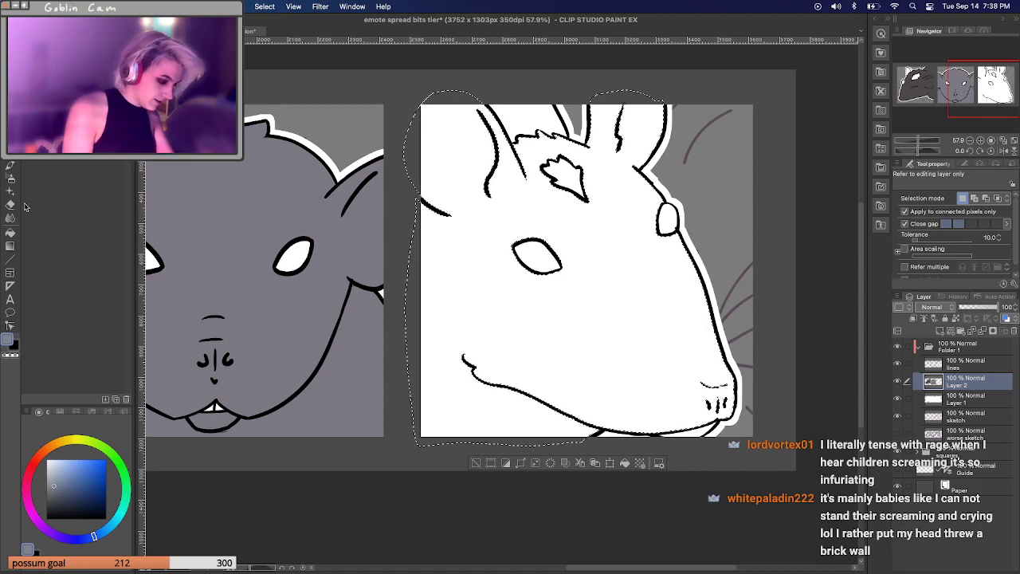
Paint the right animal's selected head and ears blue-grey on Layer 2 with the Turnip pen.
{"action": "left_click", "coordinate": [11, 166]}
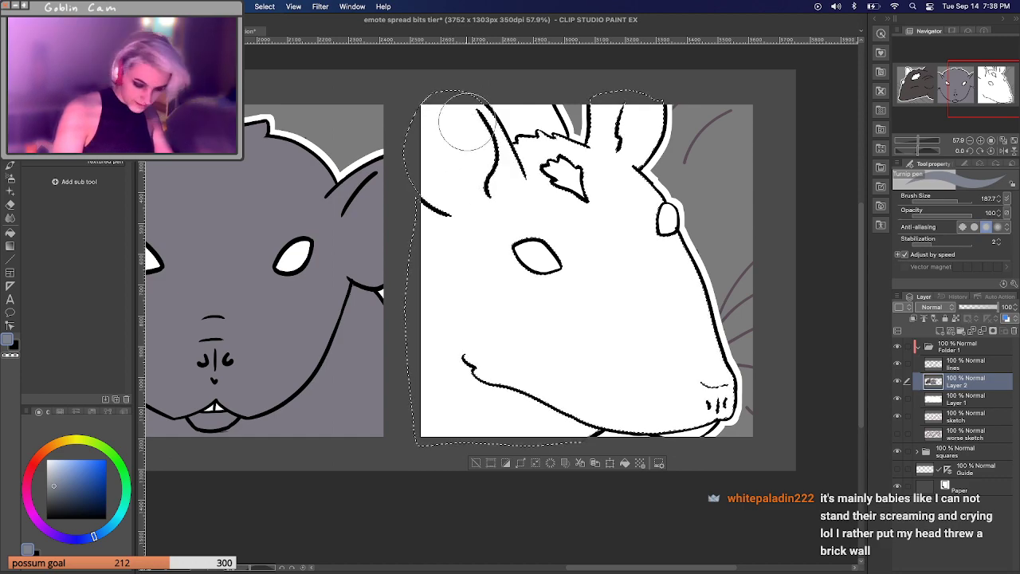
{"action": "left_click_drag", "start_coordinate": [469, 137], "coordinate": [492, 117]}
{"action": "mouse_move", "coordinate": [511, 179]}
{"action": "left_mouse_down"}
{"action": "mouse_move", "coordinate": [702, 159]}
{"action": "mouse_move", "coordinate": [717, 223]}
{"action": "mouse_move", "coordinate": [749, 263]}
{"action": "mouse_move", "coordinate": [770, 336]}
{"action": "mouse_move", "coordinate": [650, 471]}
{"action": "left_mouse_up"}
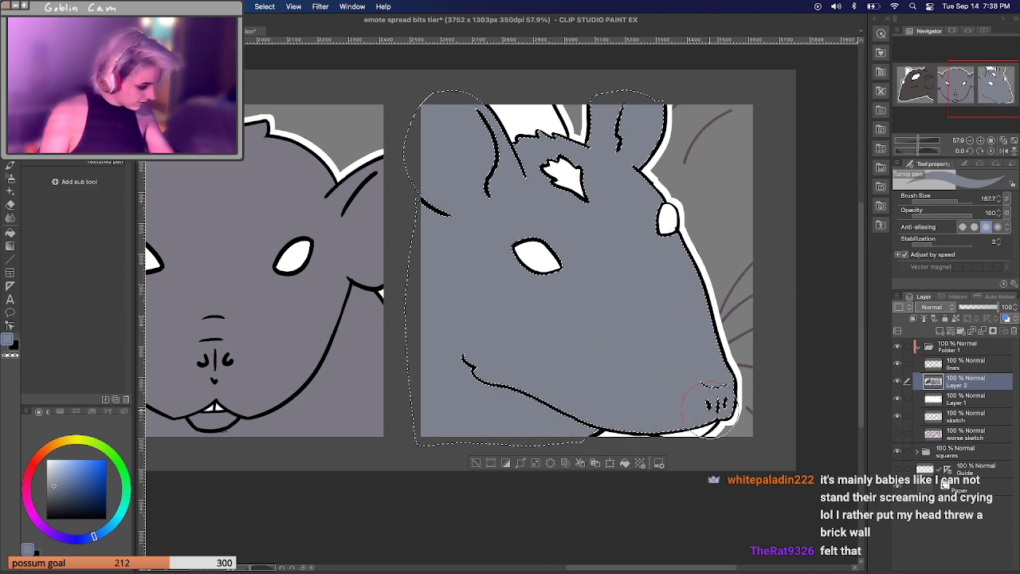
Add the small area beneath the right animal's chin to the selection from the lines layer, and expand the selection by 3 px.
{"action": "left_click", "coordinate": [966, 365]}
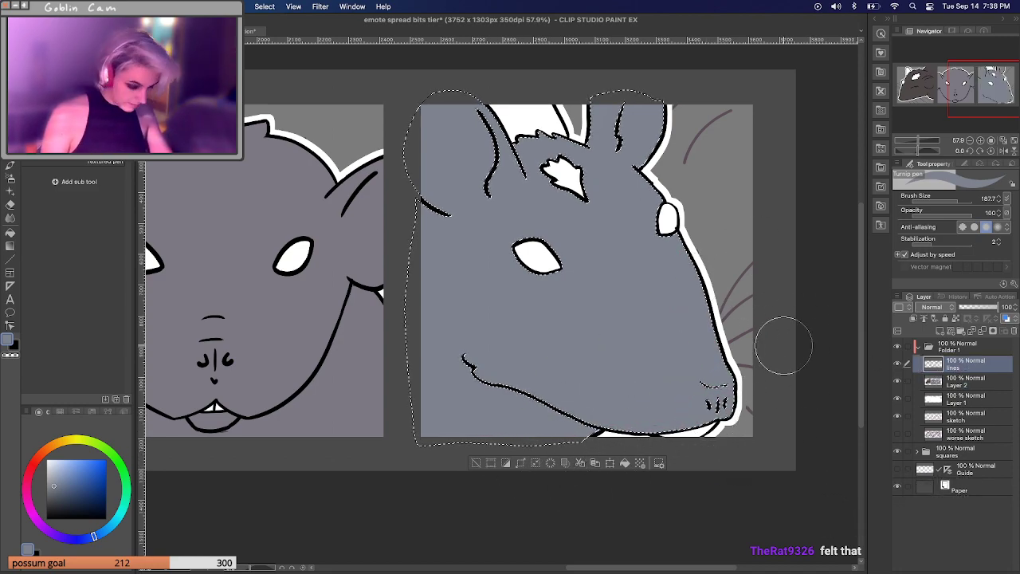
{"action": "key", "text": "g"}
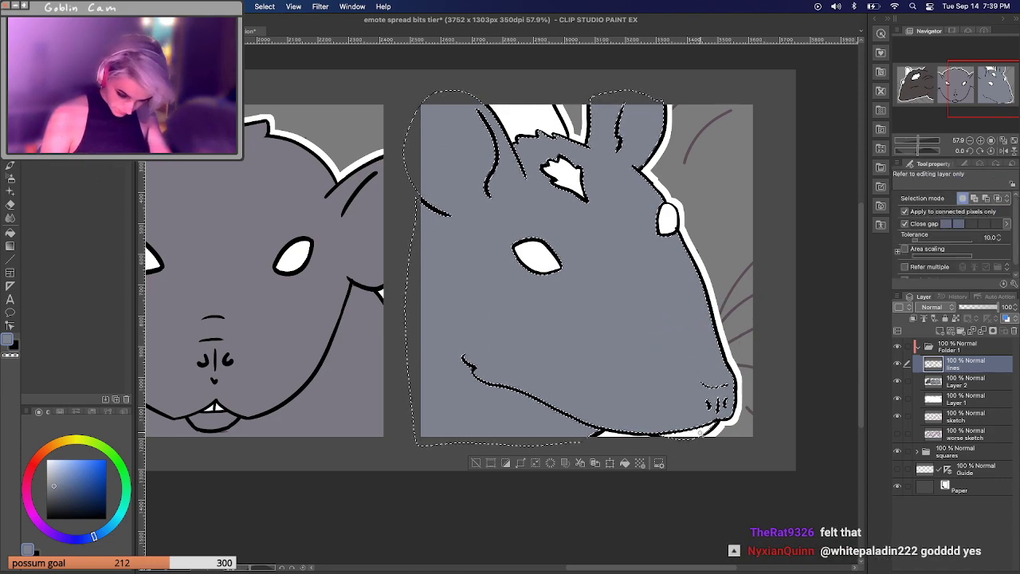
{"action": "left_click", "coordinate": [969, 386]}
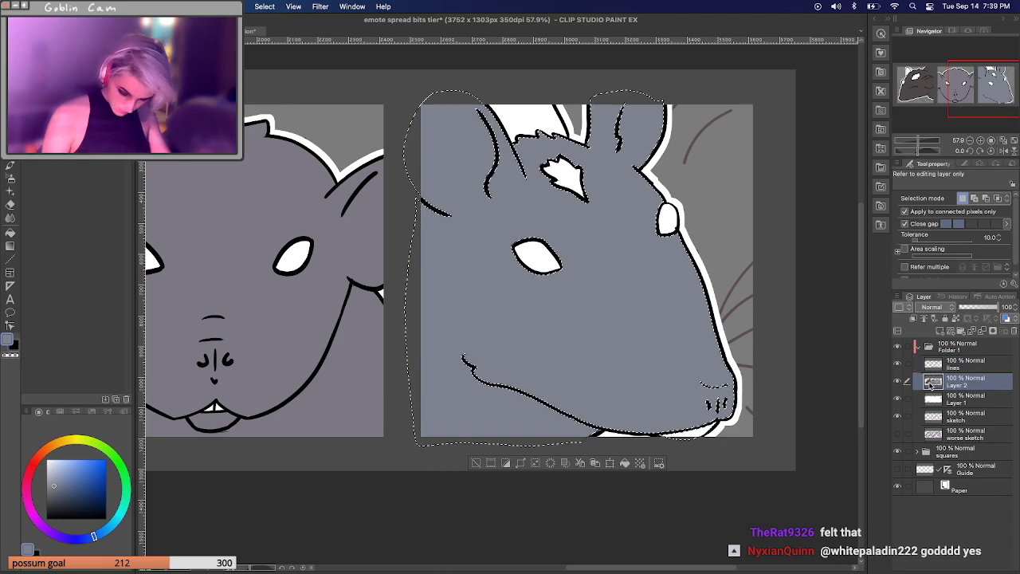
{"action": "left_click", "coordinate": [521, 463]}
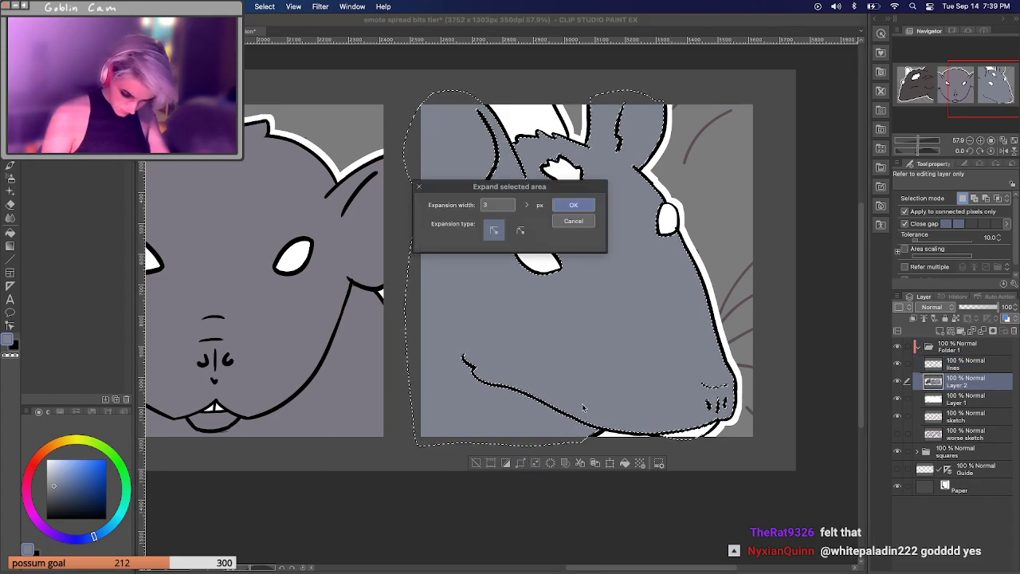
{"action": "left_click", "coordinate": [571, 205]}
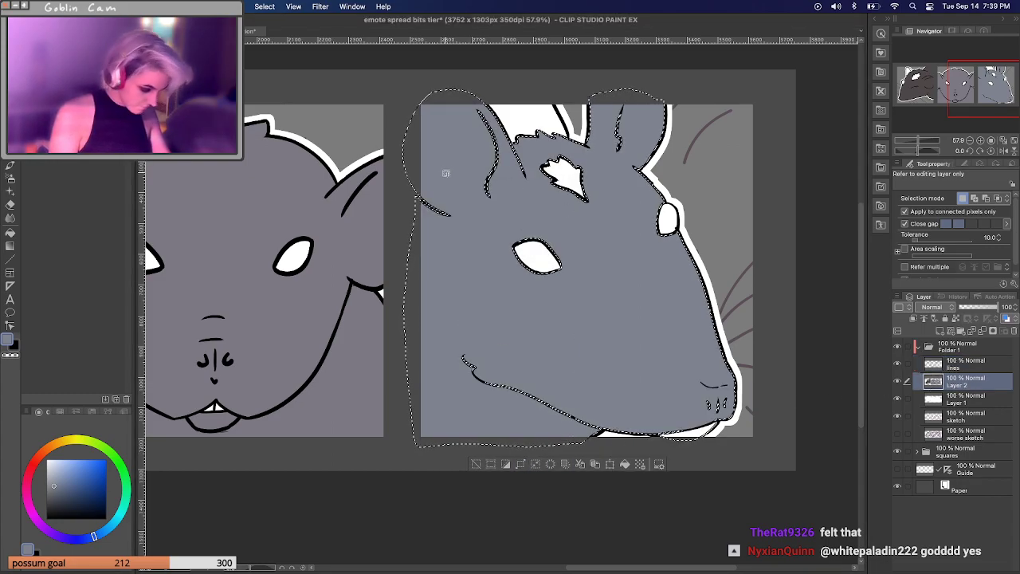
Undo the selection expansion, the added chin area and the blue-grey paint on the right animal.
{"action": "key", "text": "p"}
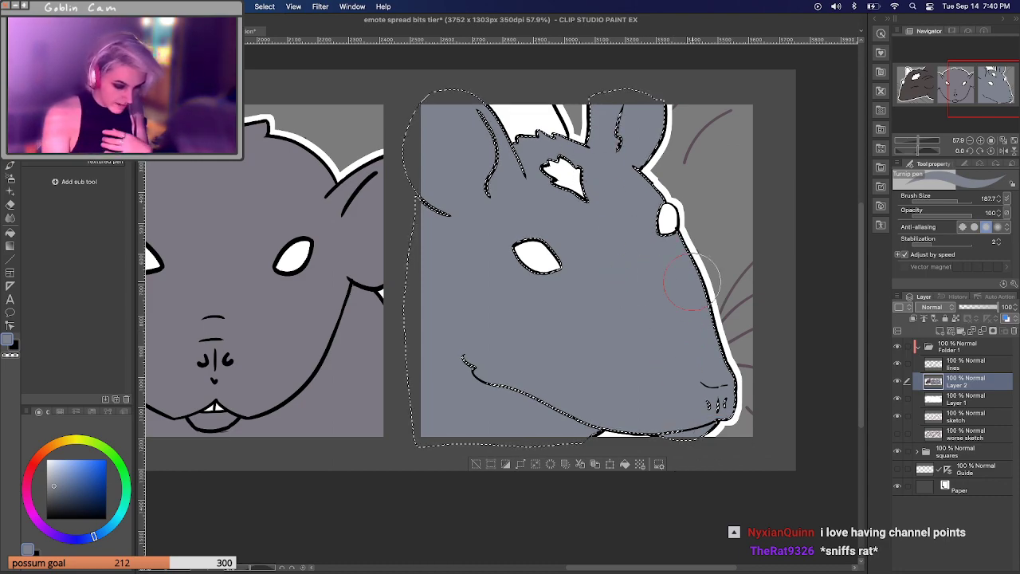
{"action": "key", "text": "alt+bracketright"}
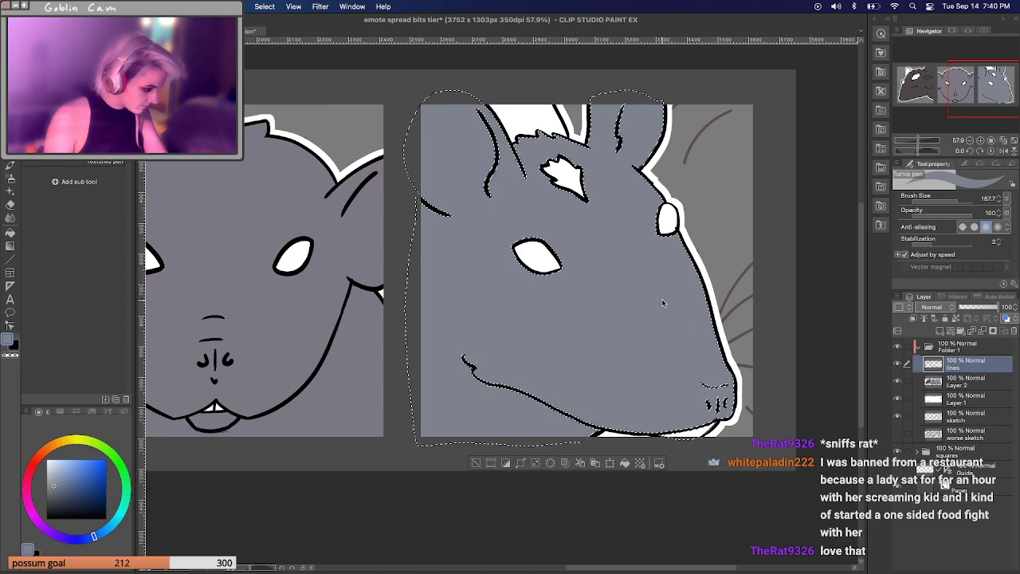
{"action": "key", "text": "alt+BackSpace"}
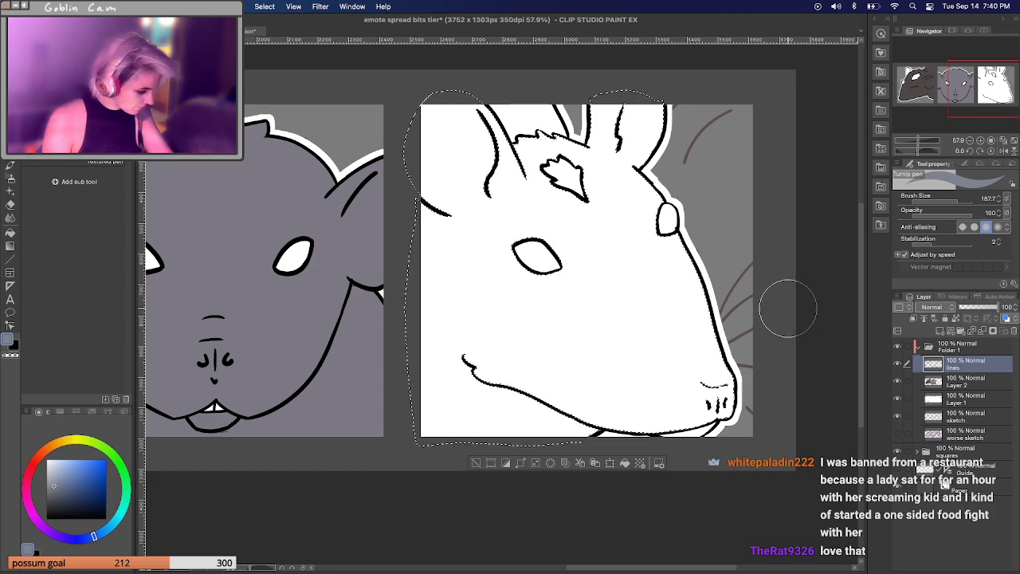
Paint the right animal's selected head and ears muted blue-grey on Layer 2 with the Turnip pen.
{"action": "key", "text": "g"}
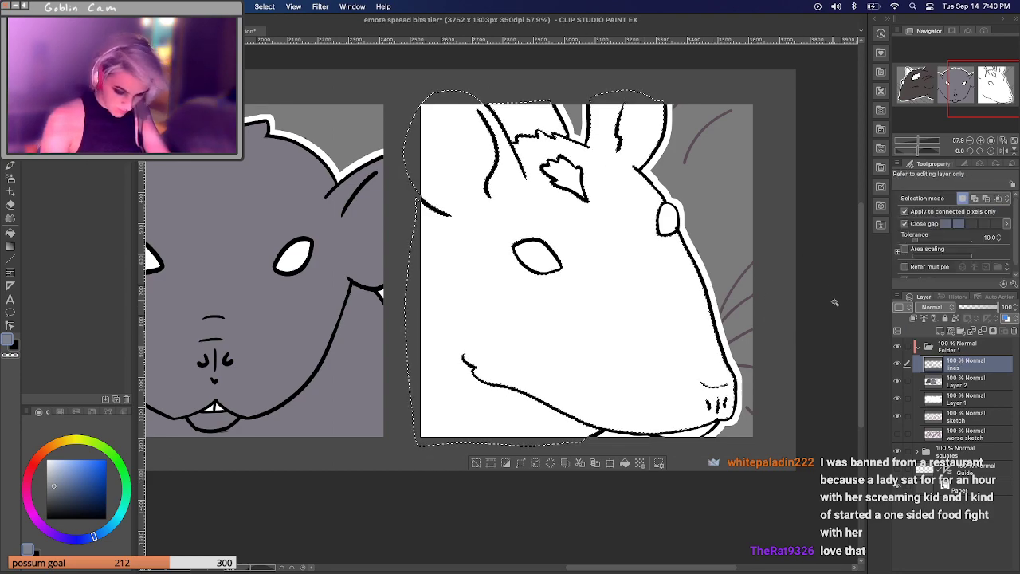
{"action": "left_click", "coordinate": [987, 381]}
{"action": "key", "text": "p"}
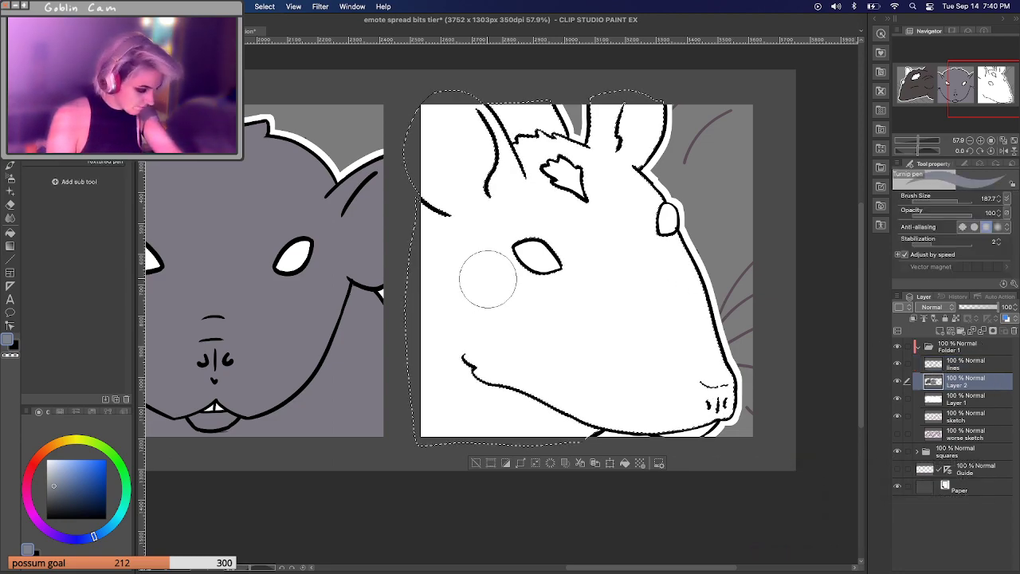
{"action": "mouse_move", "coordinate": [408, 142]}
{"action": "left_mouse_down"}
{"action": "mouse_move", "coordinate": [433, 141]}
{"action": "mouse_move", "coordinate": [423, 131]}
{"action": "mouse_move", "coordinate": [565, 258]}
{"action": "mouse_move", "coordinate": [653, 363]}
{"action": "mouse_move", "coordinate": [785, 314]}
{"action": "left_mouse_up"}
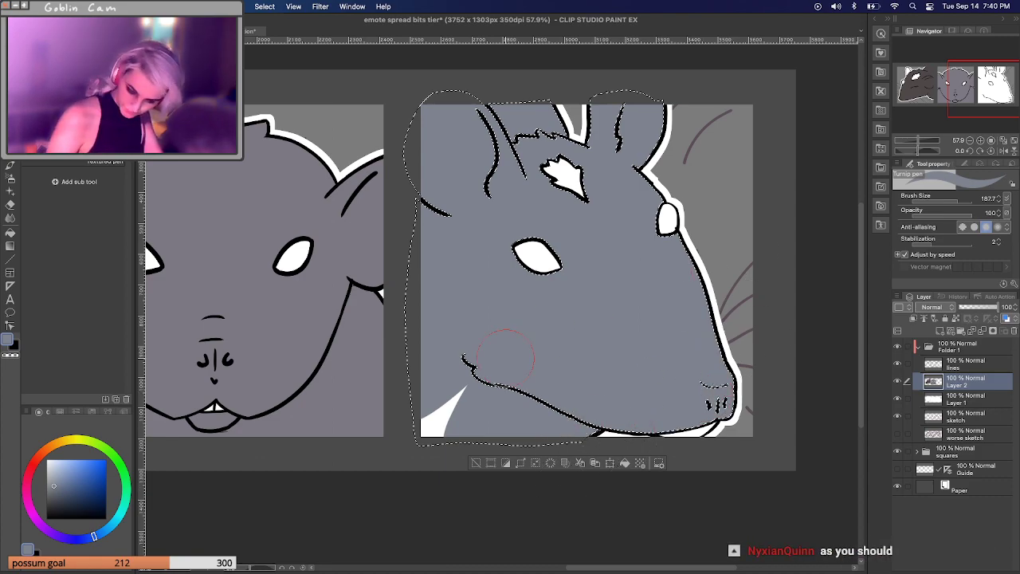
{"action": "left_click_drag", "start_coordinate": [505, 353], "coordinate": [430, 402]}
{"action": "left_click", "coordinate": [430, 402], "text": "alt"}
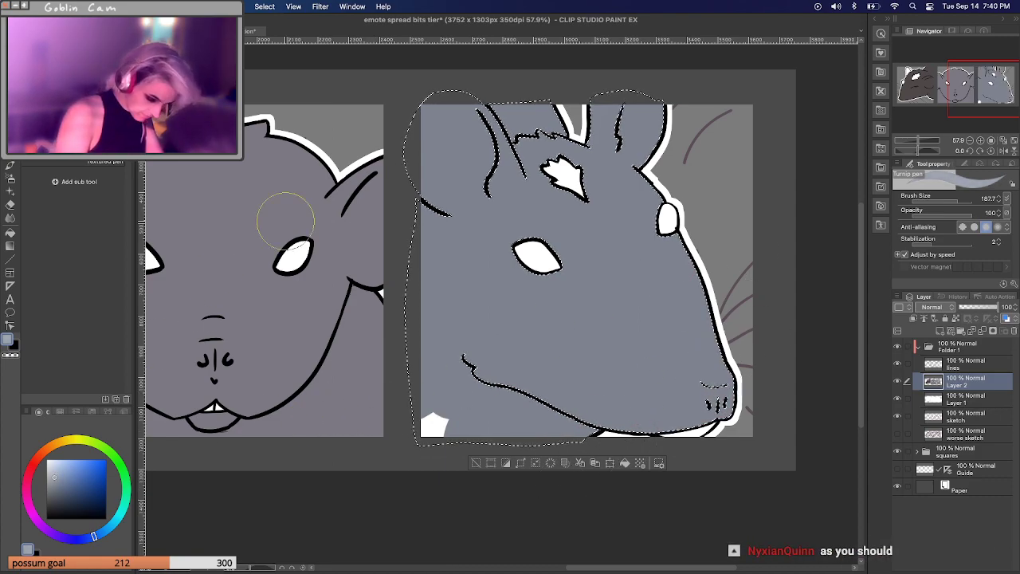
Repaint the right animal's selected head and ears in a lighter blue-grey and clear the selection.
{"action": "mouse_move", "coordinate": [467, 165]}
{"action": "left_mouse_down"}
{"action": "mouse_move", "coordinate": [431, 303]}
{"action": "mouse_move", "coordinate": [454, 375]}
{"action": "mouse_move", "coordinate": [553, 339]}
{"action": "mouse_move", "coordinate": [544, 488]}
{"action": "left_mouse_up"}
{"action": "left_click_drag", "start_coordinate": [635, 472], "coordinate": [694, 364]}
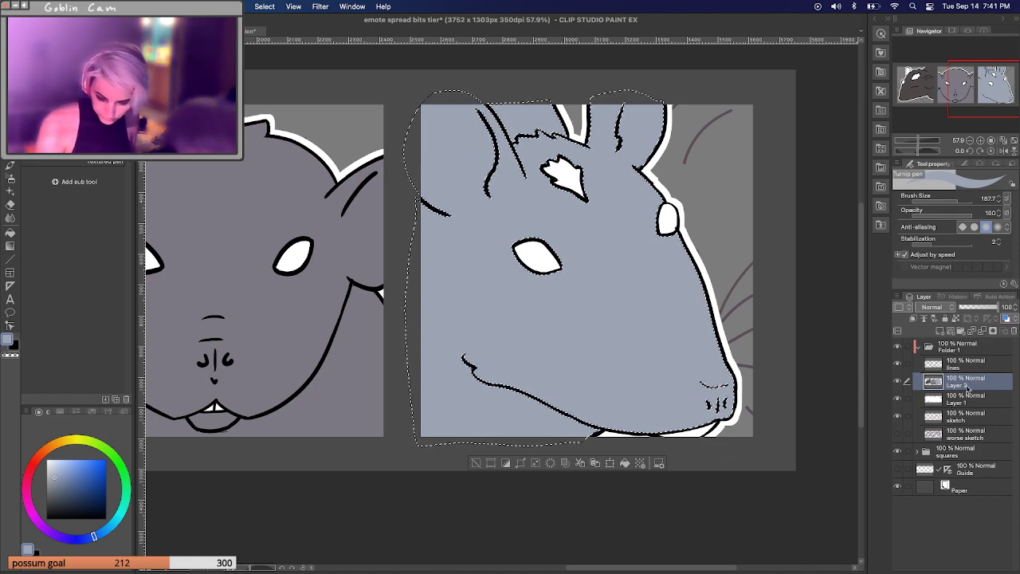
{"action": "key", "text": "super+d"}
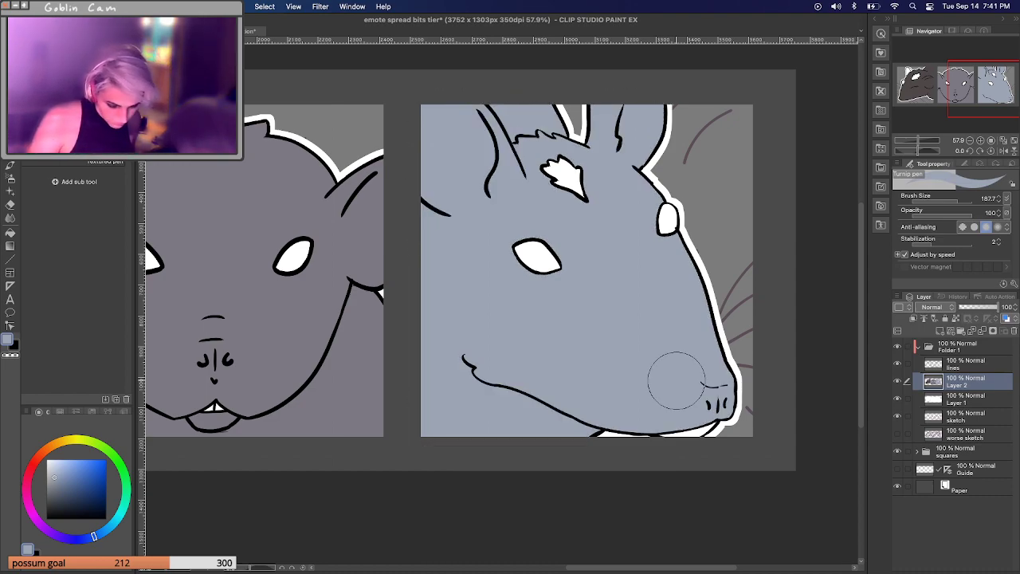
Select the forehead patches of the left and right animals and the area beneath the right animal's chin from the lines layer.
{"action": "left_click", "coordinate": [967, 364]}
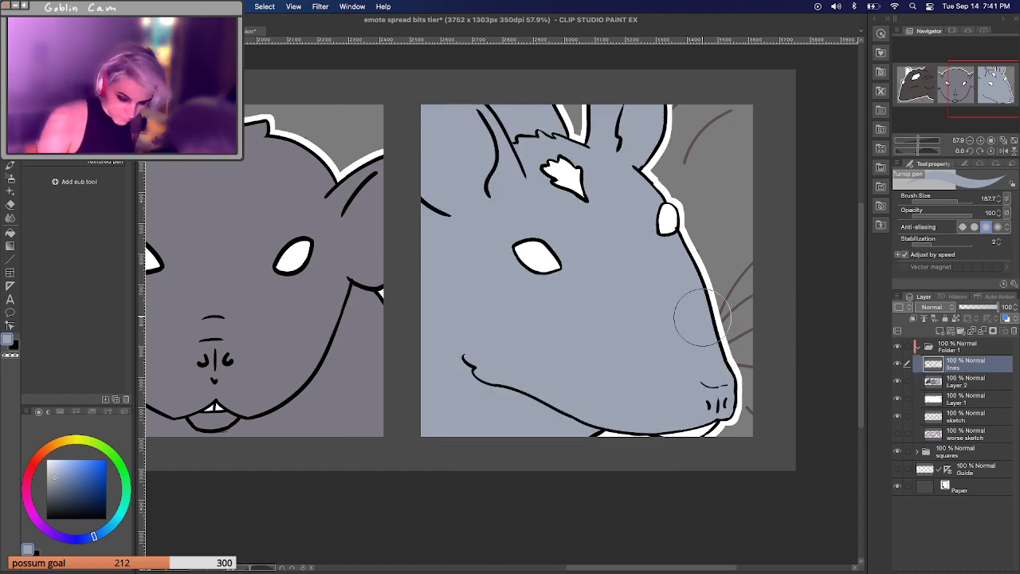
{"action": "key", "text": "g"}
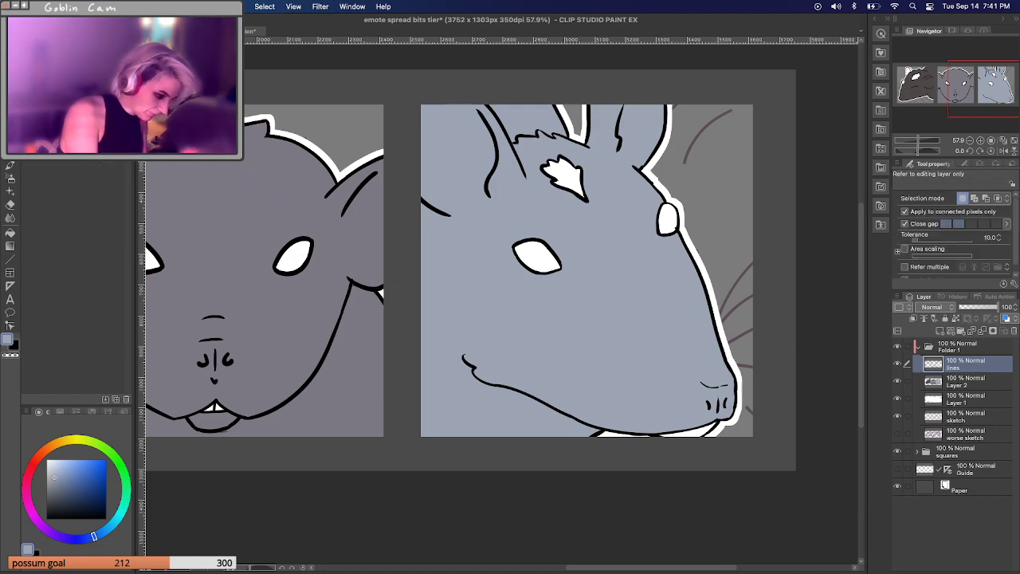
{"action": "left_click", "coordinate": [698, 432]}
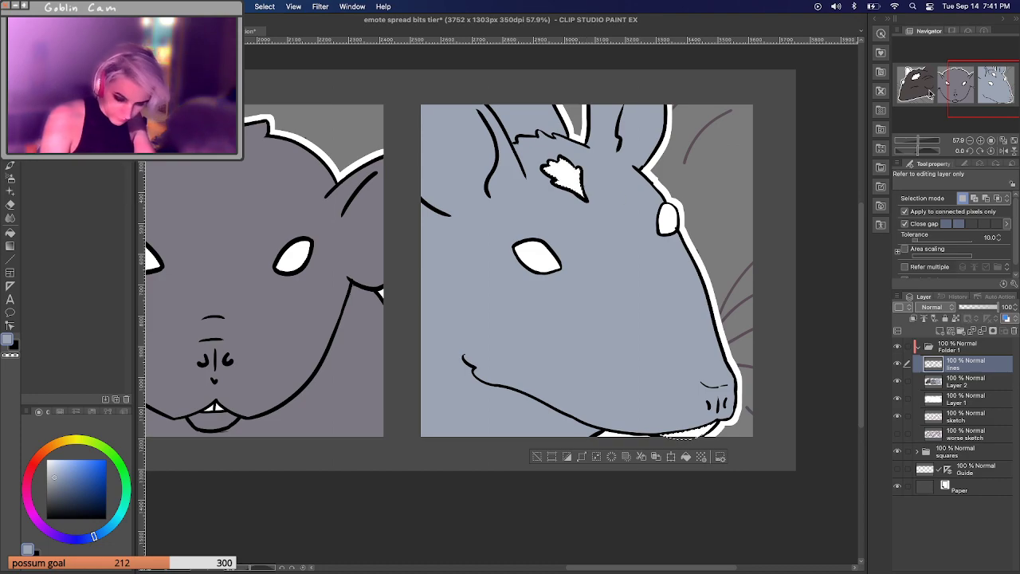
{"action": "left_click_drag", "start_coordinate": [964, 87], "coordinate": [909, 89]}
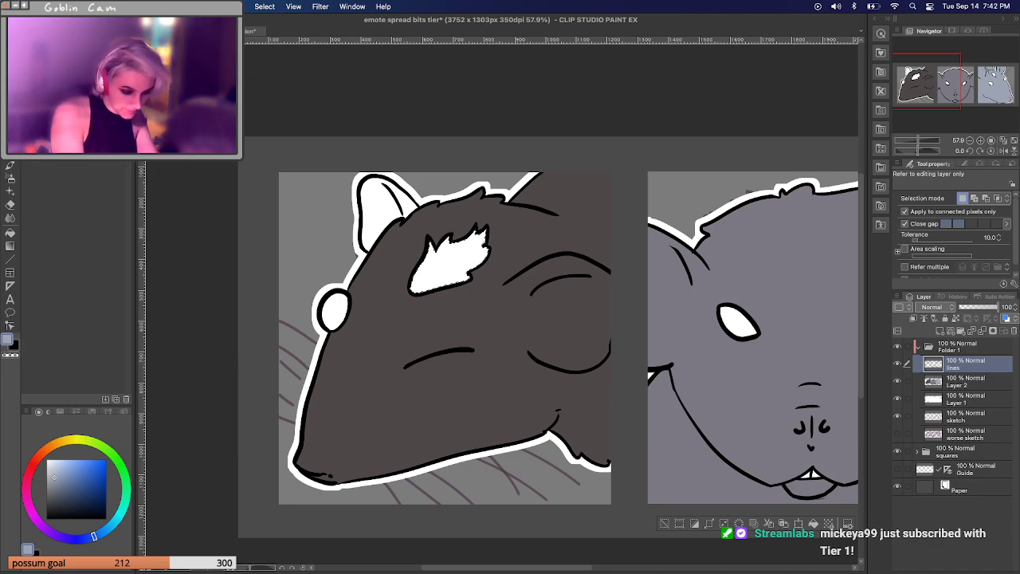
{"action": "left_click", "coordinate": [707, 526]}
{"action": "left_click", "coordinate": [574, 208]}
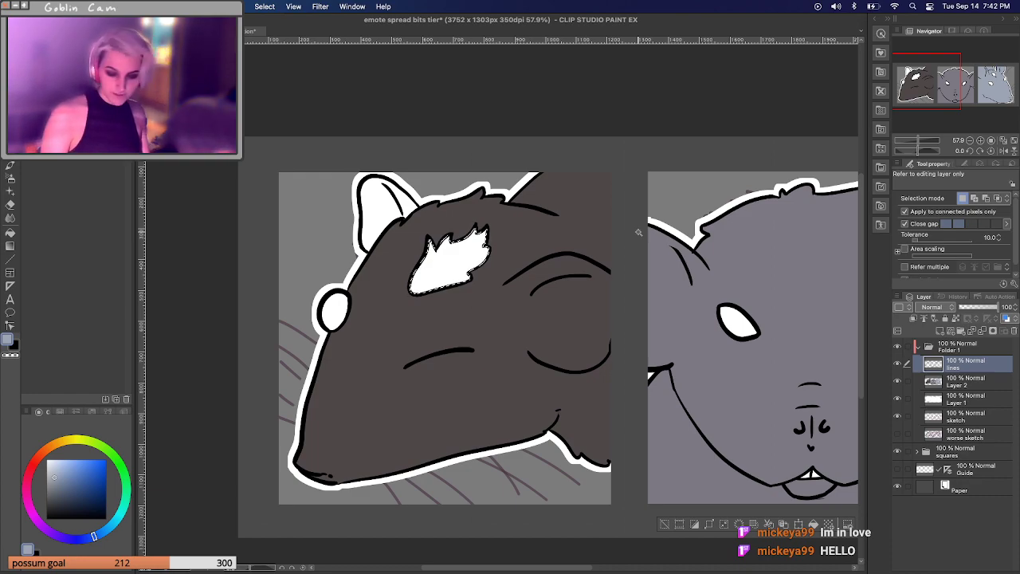
Paint the selected forehead patches of the left and right animals pale blue on Layer 2 with the Turnip pen.
{"action": "left_click_drag", "start_coordinate": [922, 147], "coordinate": [910, 144]}
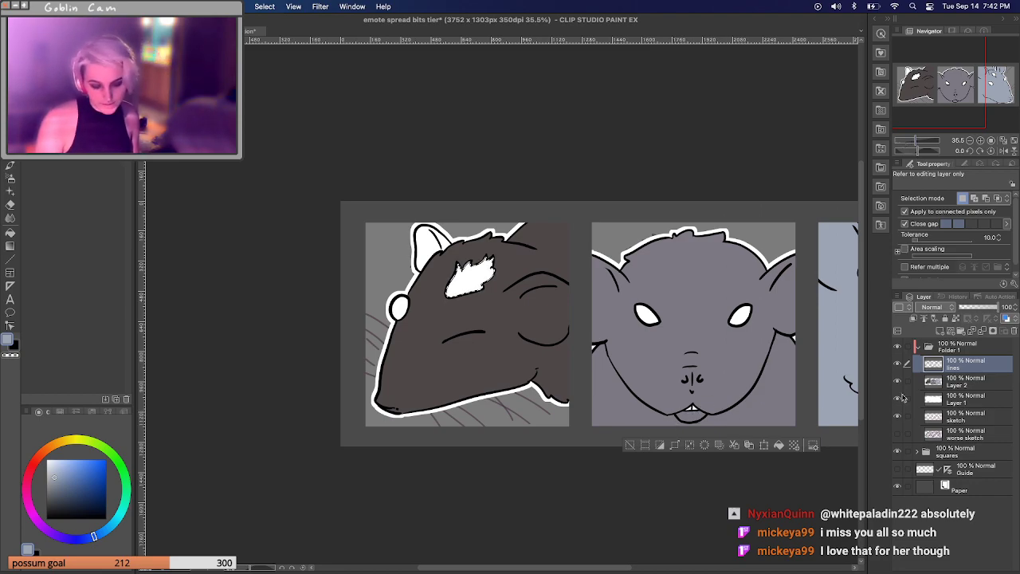
{"action": "left_click", "coordinate": [921, 145]}
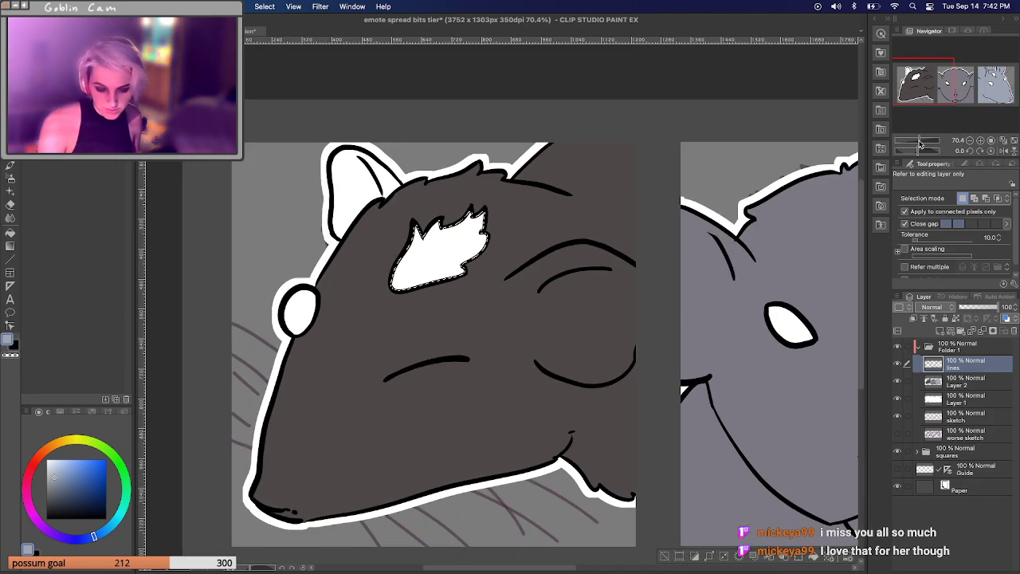
{"action": "left_click_drag", "start_coordinate": [943, 87], "coordinate": [961, 82]}
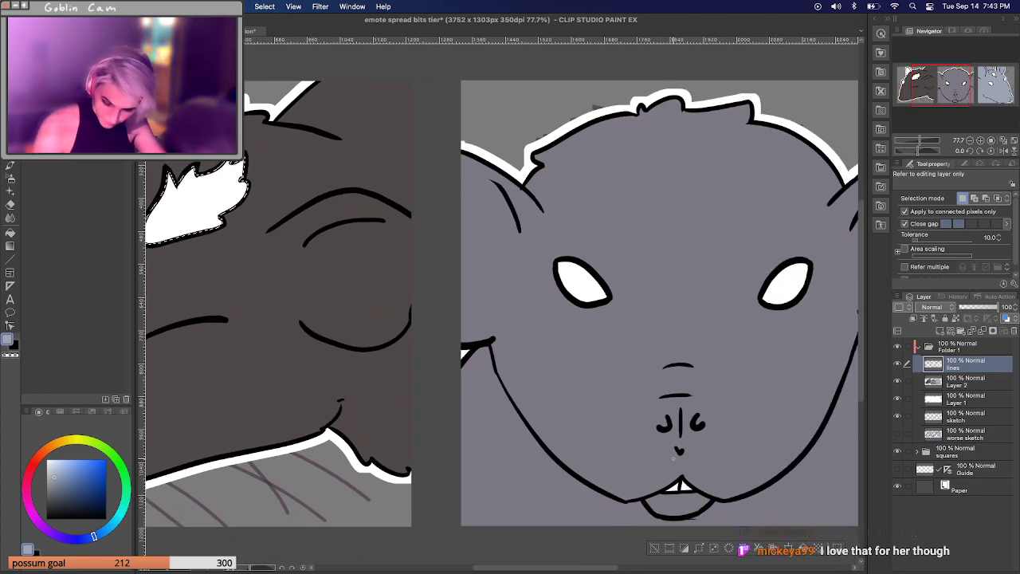
{"action": "left_click", "coordinate": [968, 383]}
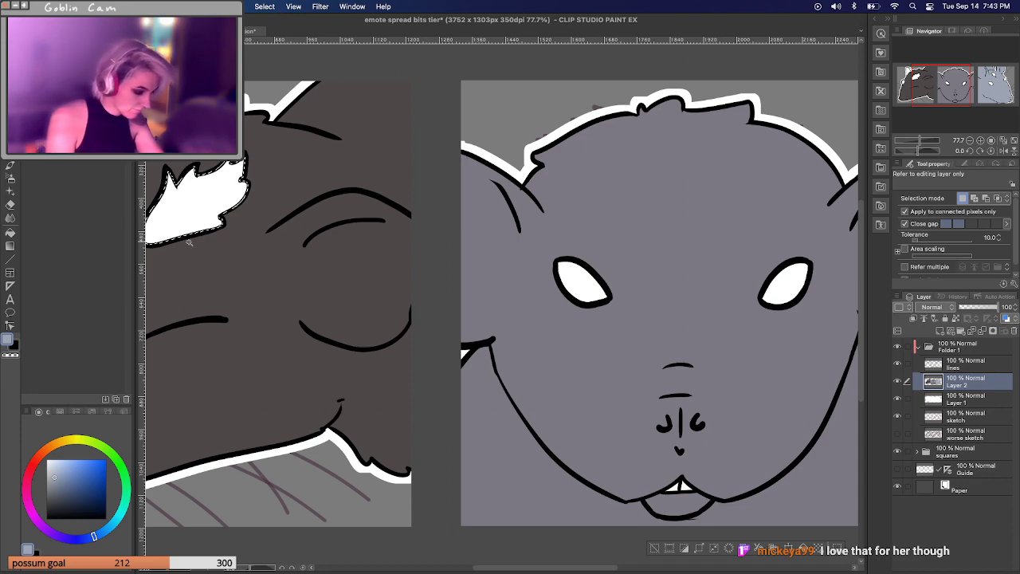
{"action": "left_click", "coordinate": [55, 462]}
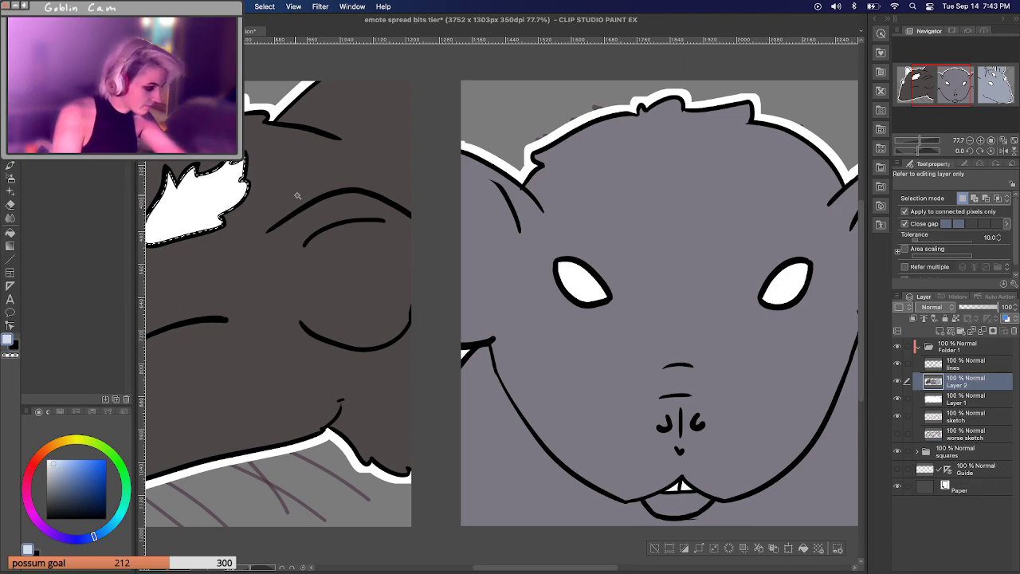
{"action": "key", "text": "p"}
{"action": "scroll", "coordinate": [292, 196], "scroll_direction": "down", "scroll_amount": 5}
{"action": "scroll", "coordinate": [350, 216], "scroll_direction": "up", "scroll_amount": 2}
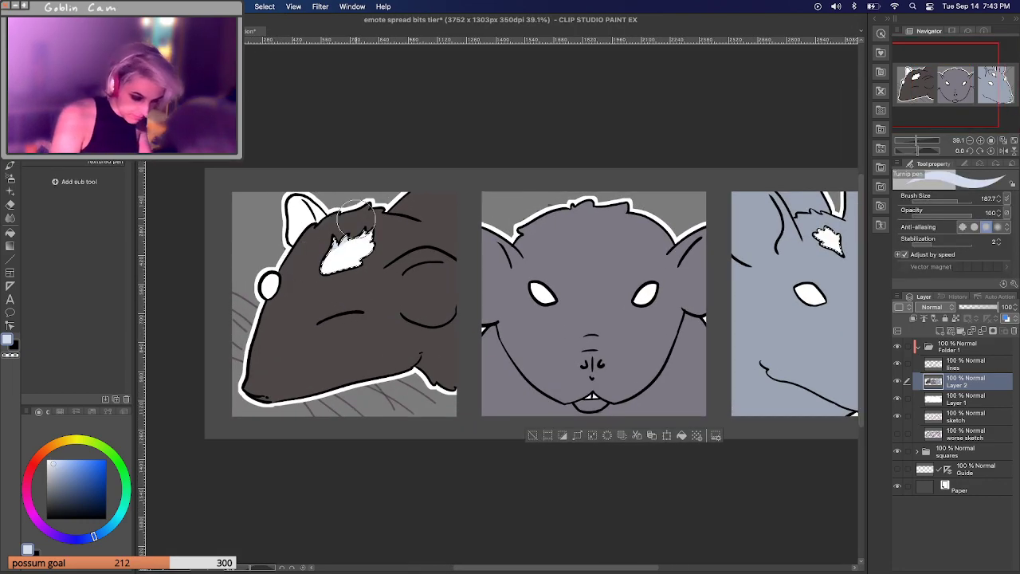
{"action": "left_click_drag", "start_coordinate": [351, 217], "coordinate": [347, 255]}
{"action": "left_click_drag", "start_coordinate": [829, 196], "coordinate": [828, 239]}
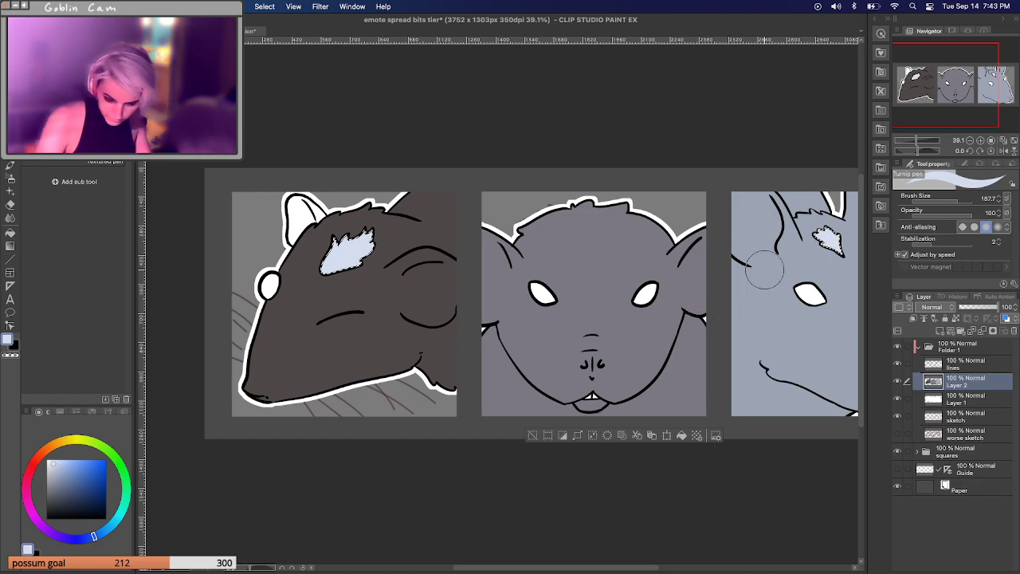
Try a warm cream colour on the selected forehead patches and the area beneath the right animal's chin.
{"action": "left_click_drag", "start_coordinate": [93, 537], "coordinate": [63, 446]}
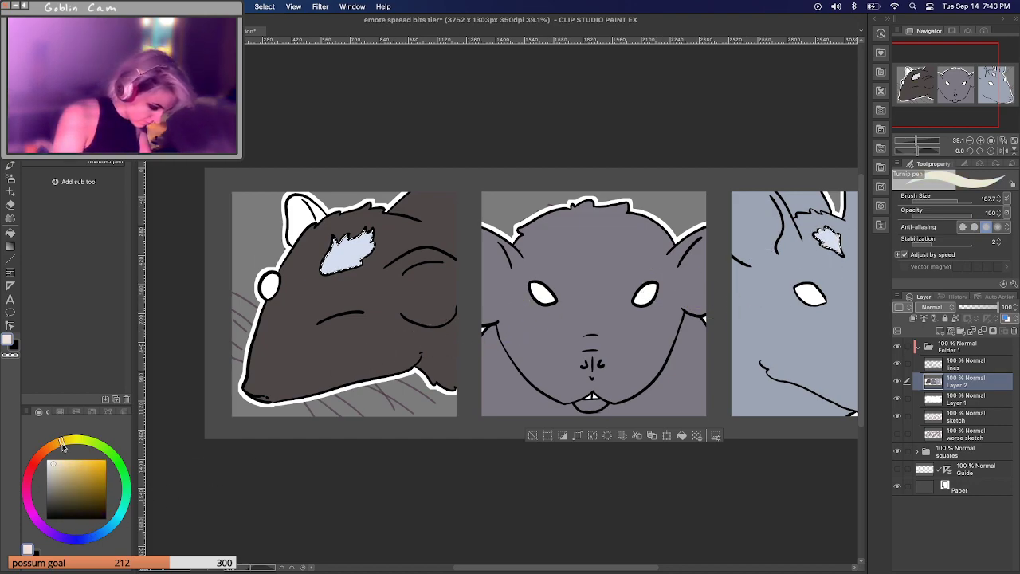
{"action": "left_click_drag", "start_coordinate": [354, 219], "coordinate": [347, 255]}
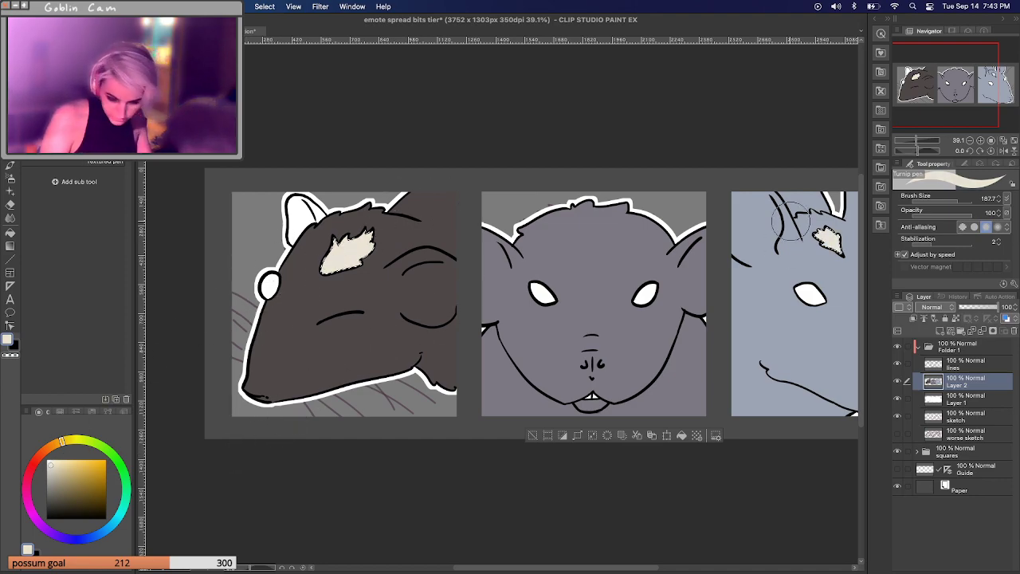
{"action": "scroll", "coordinate": [788, 221], "scroll_direction": "right", "scroll_amount": 5}
{"action": "scroll", "coordinate": [787, 222], "scroll_direction": "down", "scroll_amount": 2}
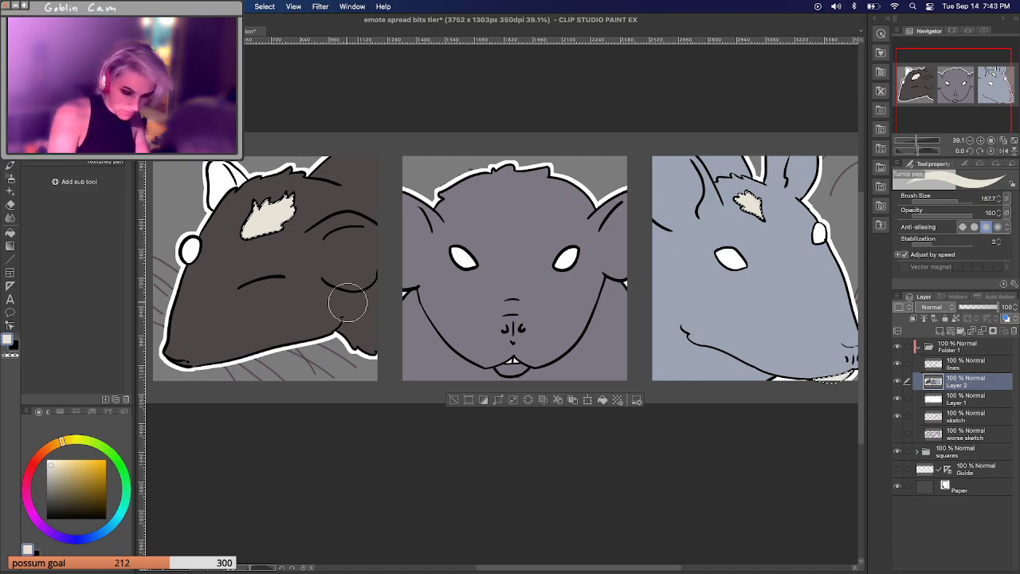
Try pale lavender on the right animal's markings, and repaint both forehead patches and the chin area pale pink.
{"action": "mouse_move", "coordinate": [57, 444]}
{"action": "left_mouse_down"}
{"action": "mouse_move", "coordinate": [30, 490]}
{"action": "mouse_move", "coordinate": [102, 532]}
{"action": "mouse_move", "coordinate": [84, 540]}
{"action": "left_mouse_up"}
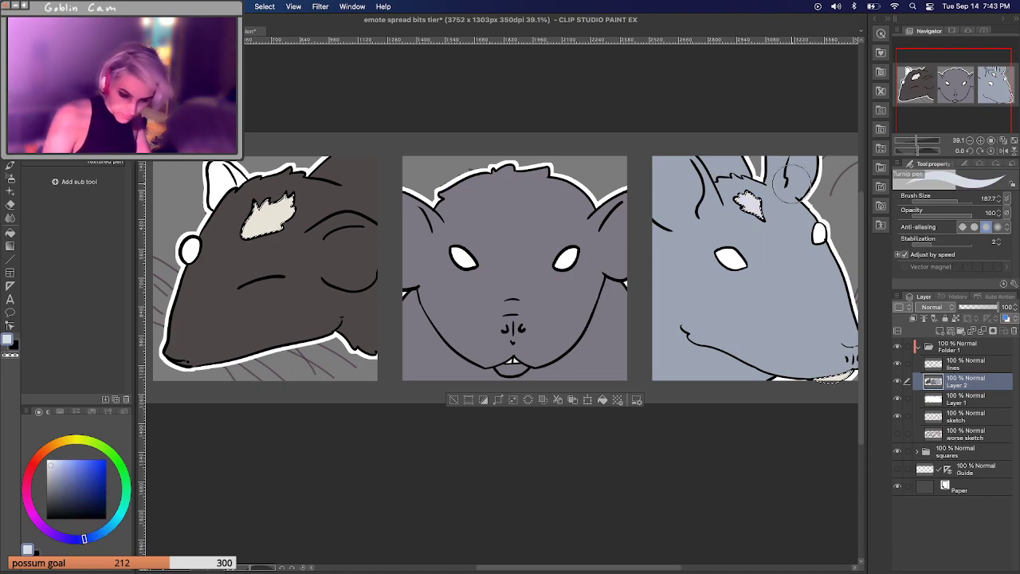
{"action": "left_click_drag", "start_coordinate": [80, 540], "coordinate": [54, 533]}
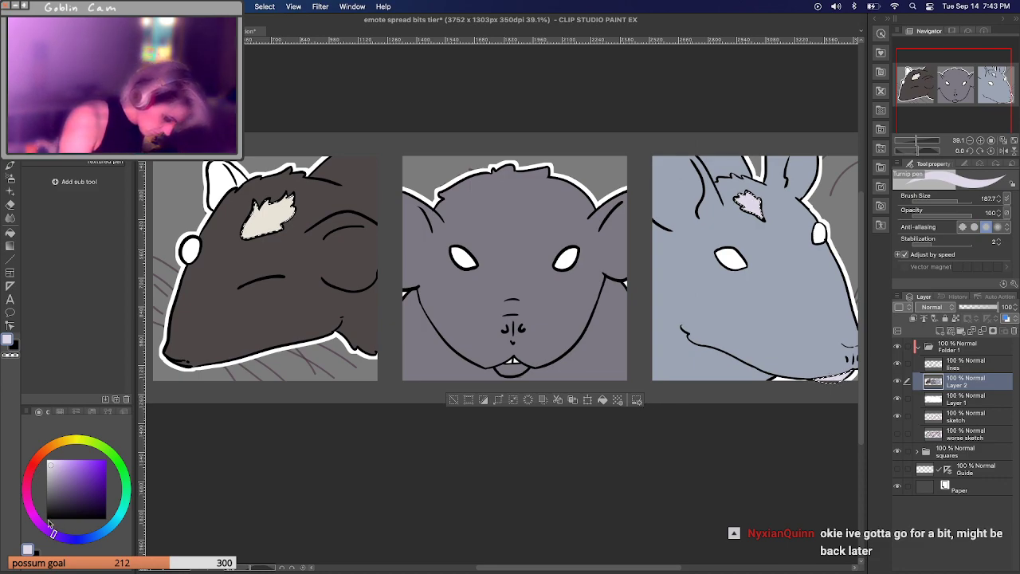
{"action": "left_click", "coordinate": [34, 467]}
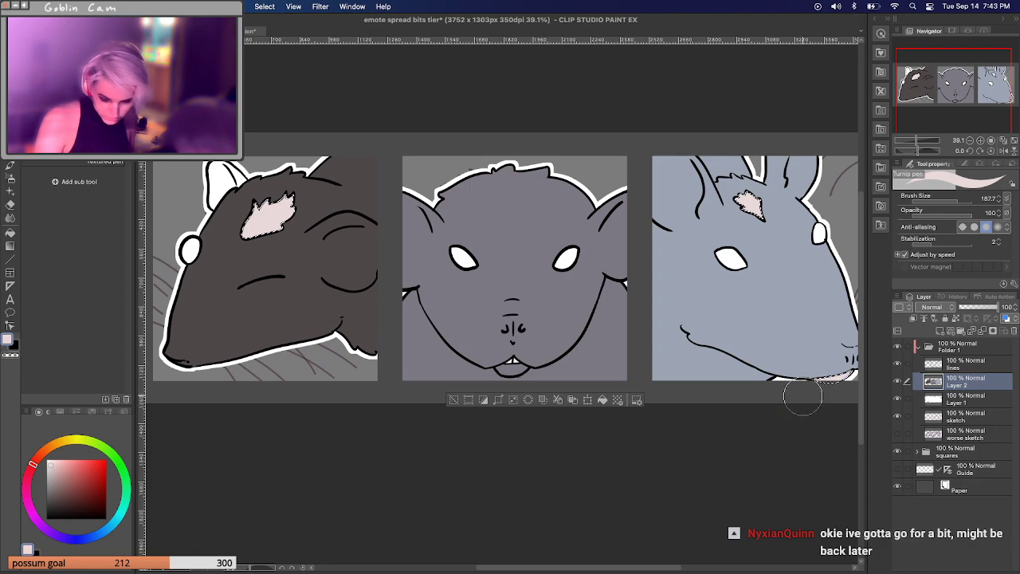
{"action": "left_click_drag", "start_coordinate": [34, 465], "coordinate": [29, 474]}
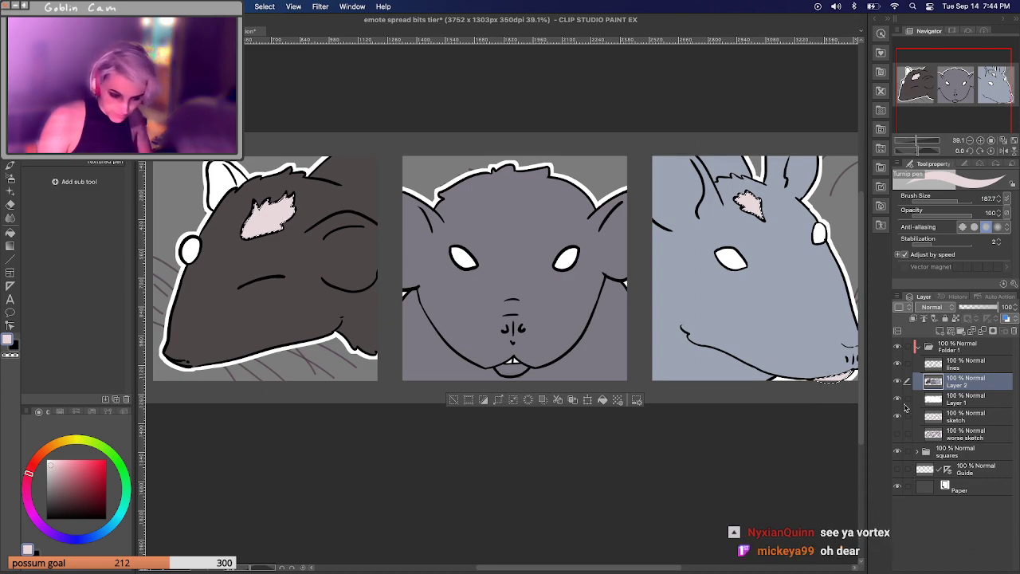
Select the dark rat's far inner ear and all the rats' eyes on the lines layer, and expand the selection by 3 px.
{"action": "left_click", "coordinate": [957, 366]}
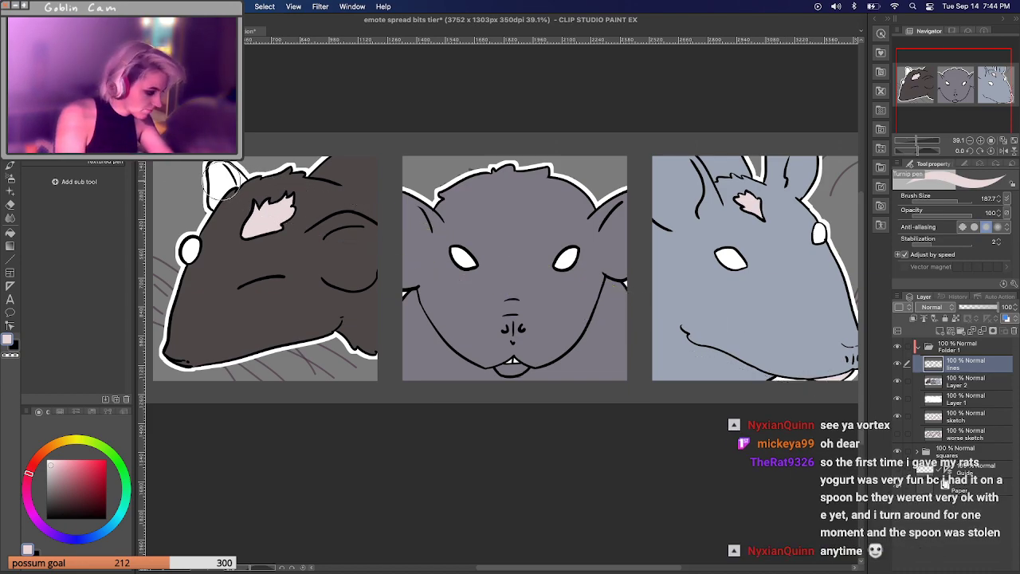
{"action": "key", "text": "g"}
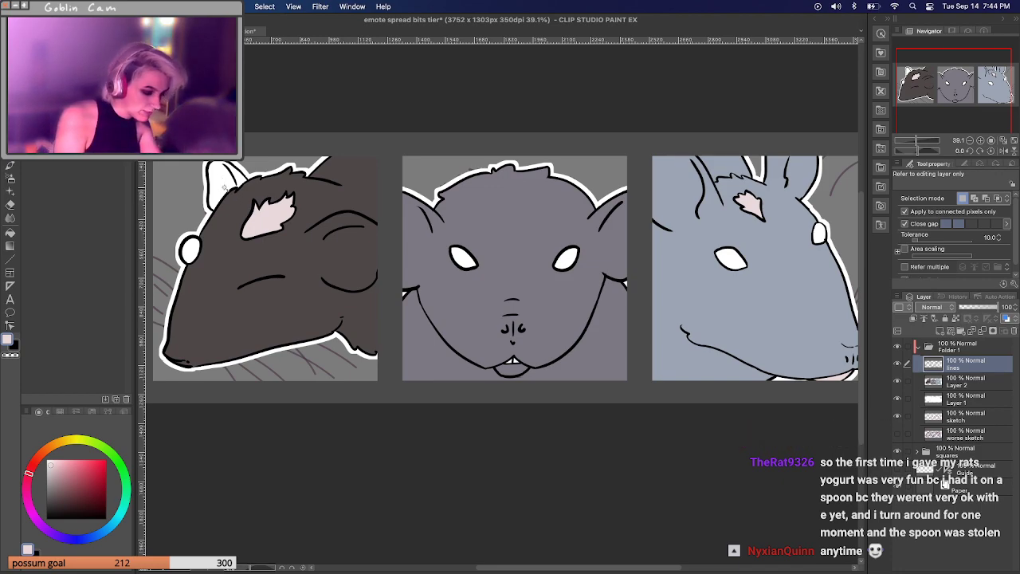
{"action": "left_click", "coordinate": [222, 183]}
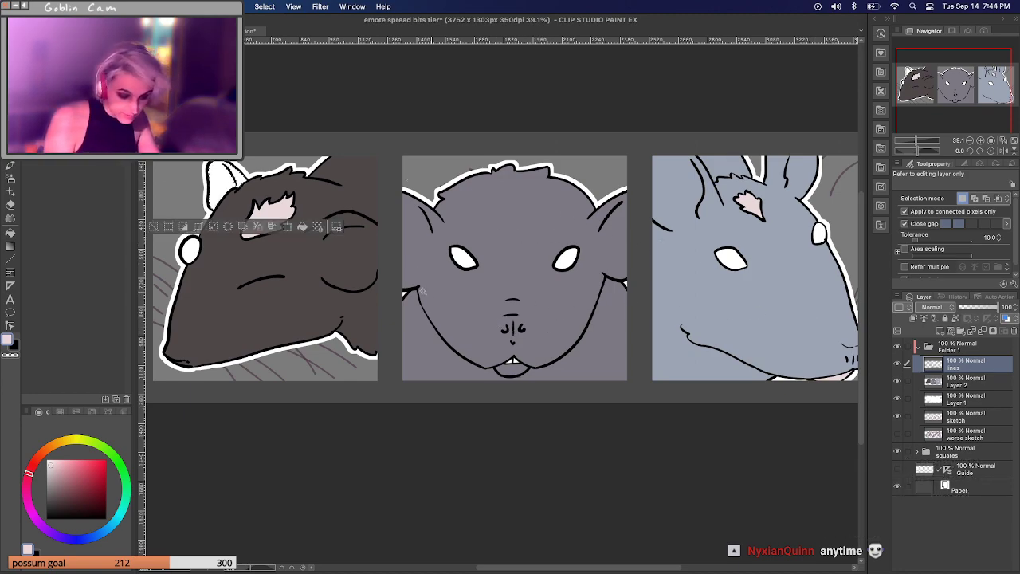
{"action": "left_click", "coordinate": [465, 258]}
{"action": "left_click", "coordinate": [568, 263]}
{"action": "left_click", "coordinate": [818, 233]}
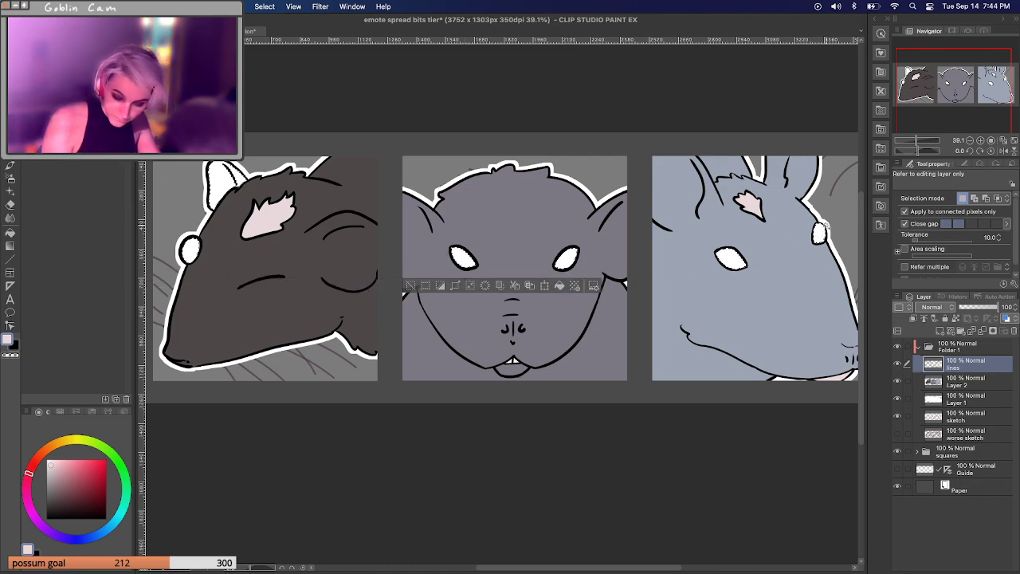
{"action": "left_click", "coordinate": [470, 285]}
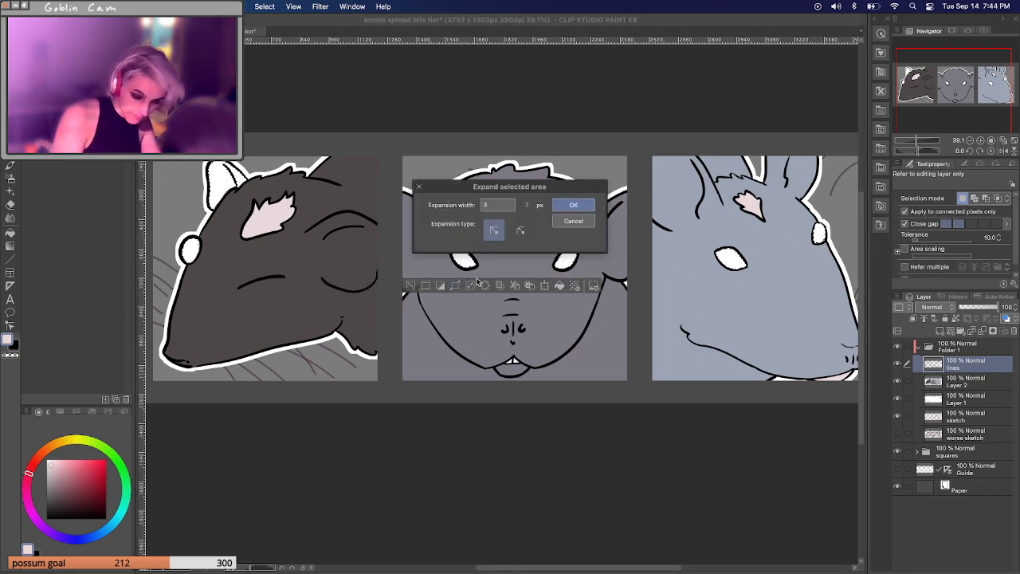
{"action": "left_click", "coordinate": [574, 207]}
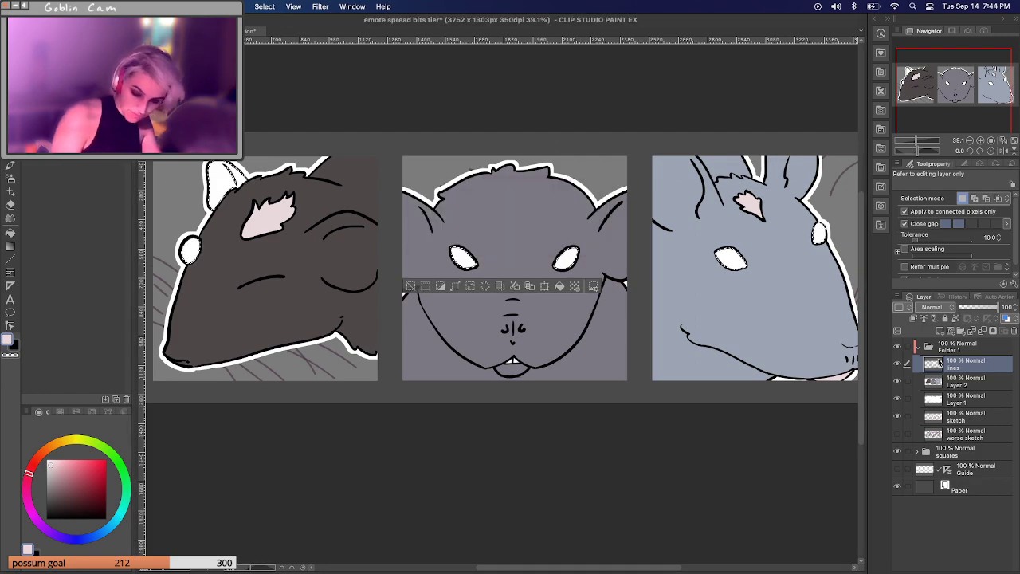
Paint the selected inner ear of the dark rat light pink on Layer 2.
{"action": "left_click", "coordinate": [962, 379]}
{"action": "left_click", "coordinate": [56, 464]}
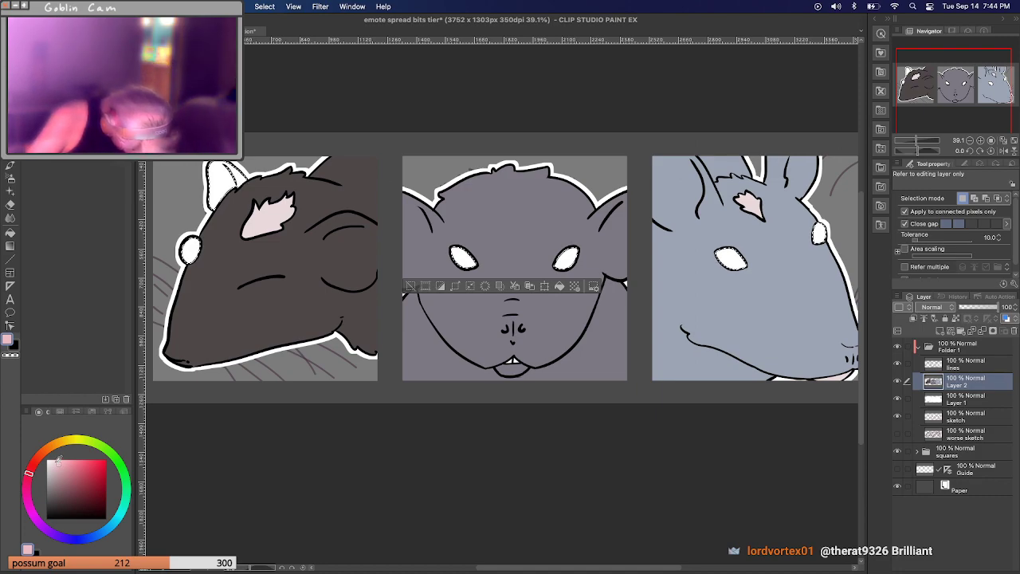
{"action": "left_click", "coordinate": [31, 466]}
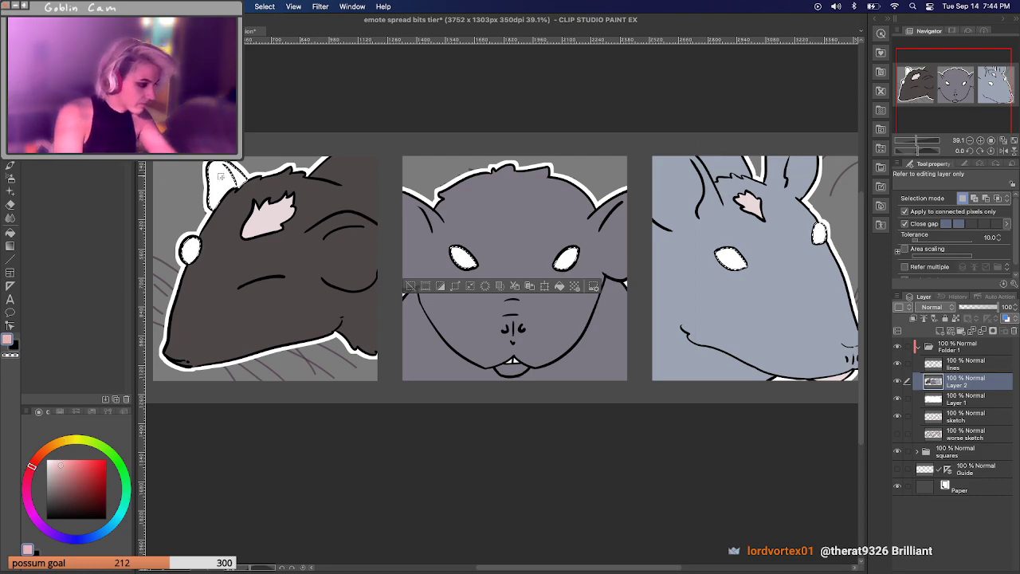
{"action": "key", "text": "p"}
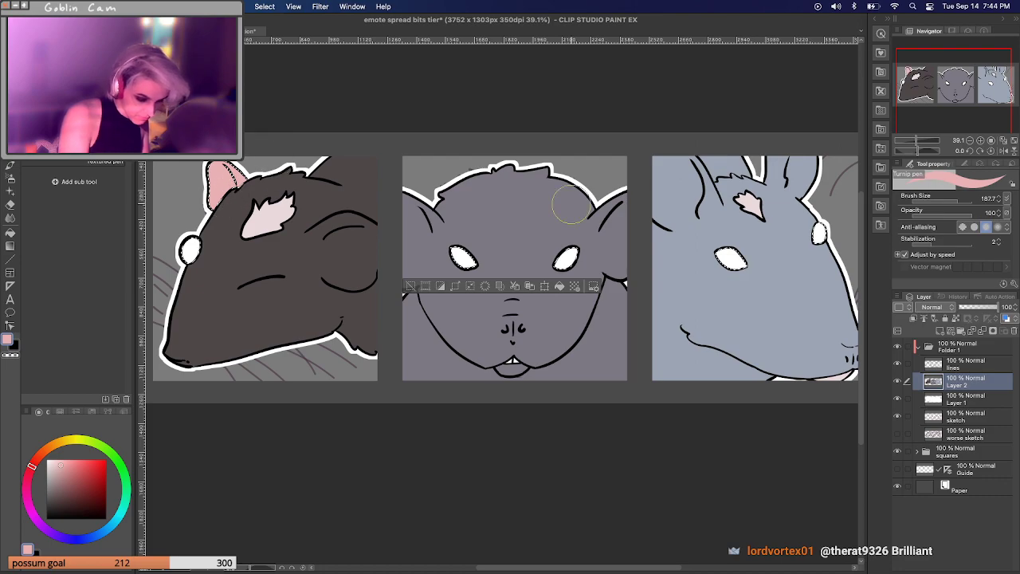
Paint the selected eyes of all three rats in a near-black brown, and clear the selection.
{"action": "left_click_drag", "start_coordinate": [76, 470], "coordinate": [59, 498]}
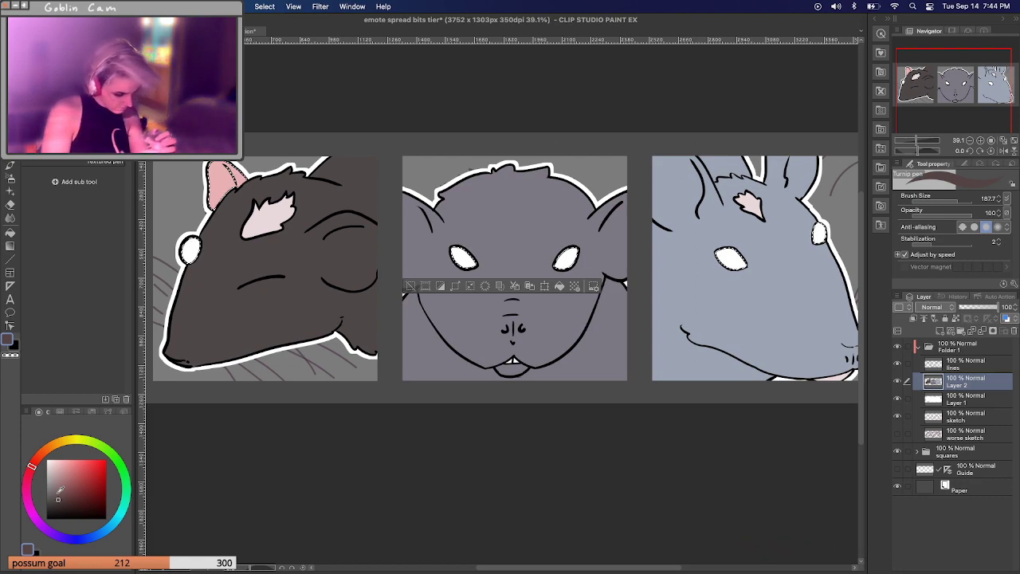
{"action": "left_click_drag", "start_coordinate": [58, 495], "coordinate": [62, 507]}
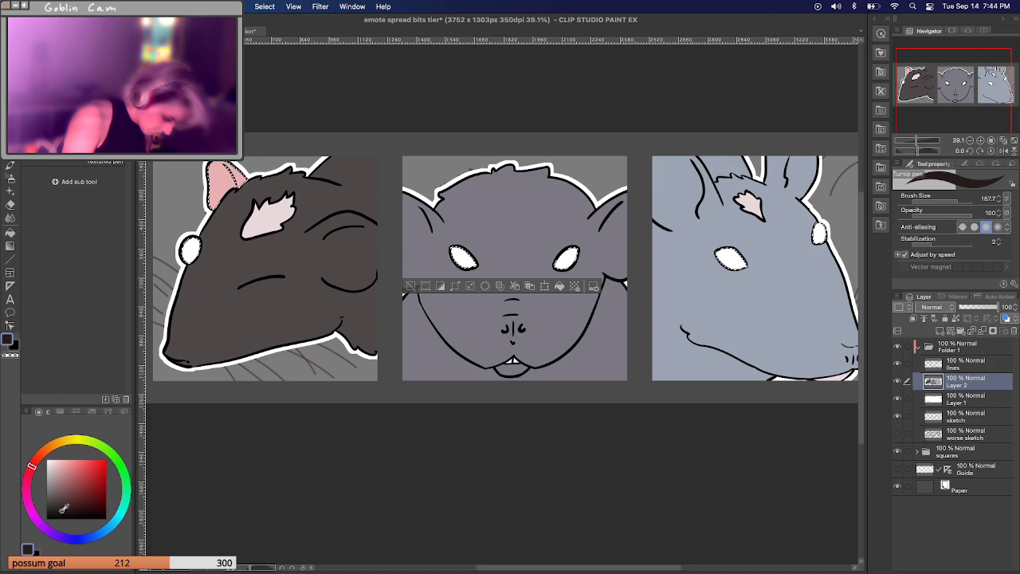
{"action": "left_click", "coordinate": [189, 250]}
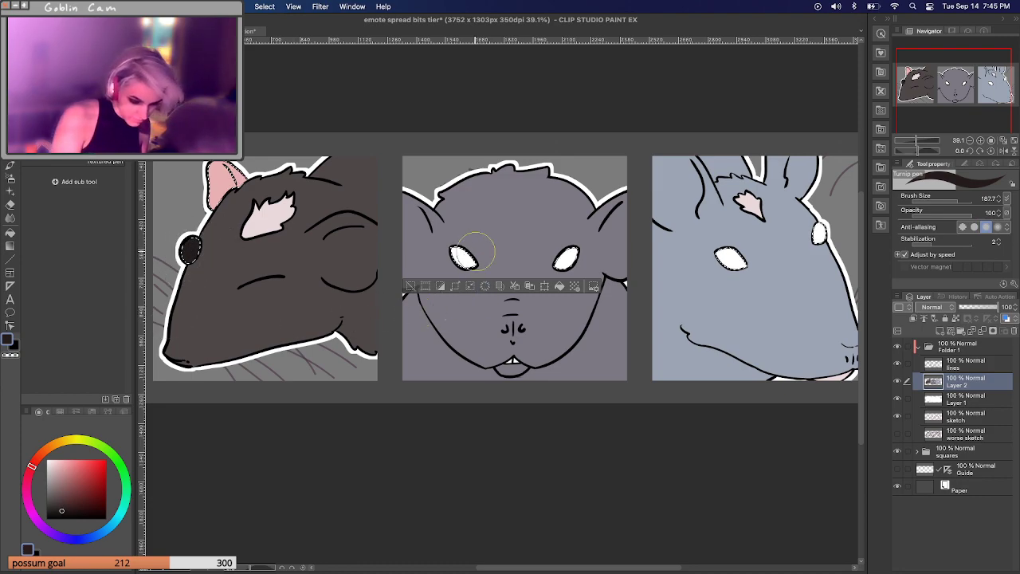
{"action": "left_click", "coordinate": [731, 257]}
{"action": "left_click", "coordinate": [818, 235]}
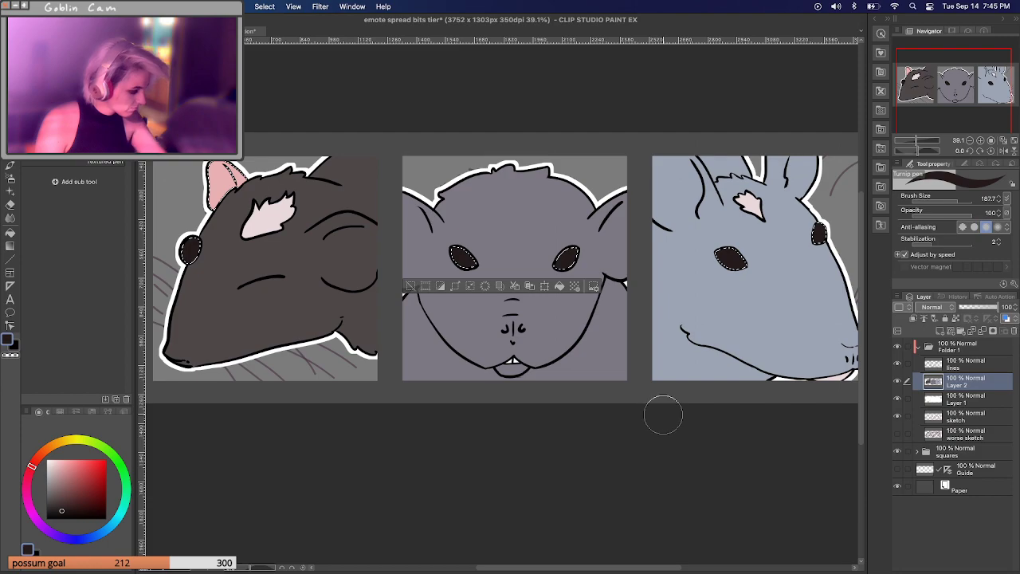
{"action": "key", "text": "super+d"}
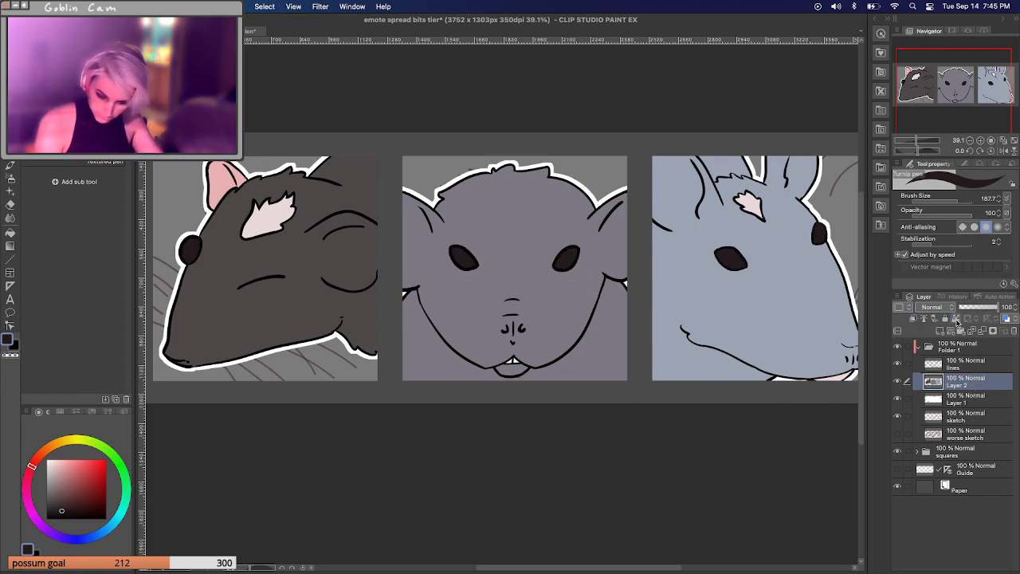
Paint the dark rat's large near ear with the pink sampled from its far ear.
{"action": "left_click", "coordinate": [227, 183], "text": "alt"}
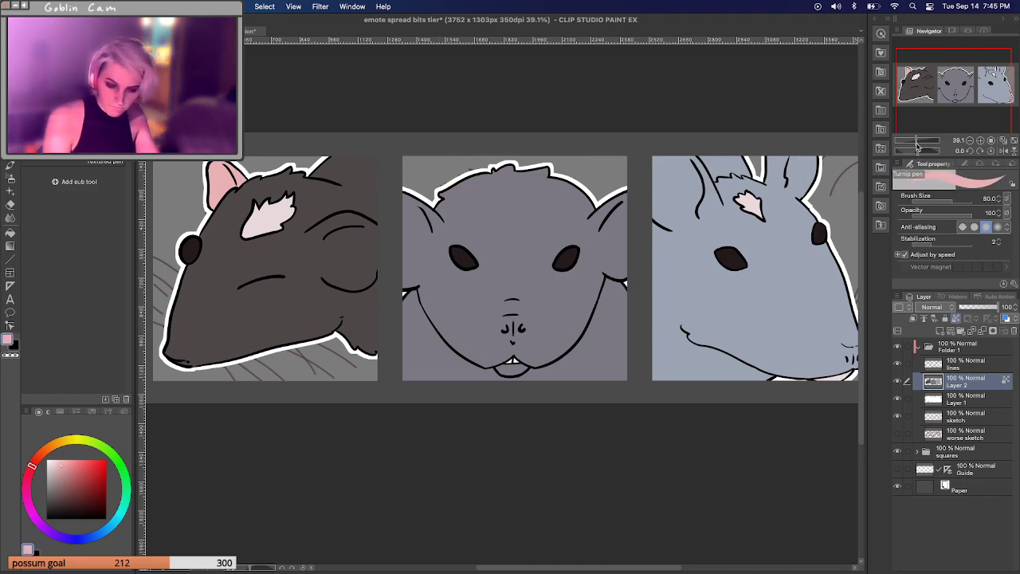
{"action": "left_click", "coordinate": [918, 141]}
{"action": "left_click_drag", "start_coordinate": [948, 90], "coordinate": [937, 85]}
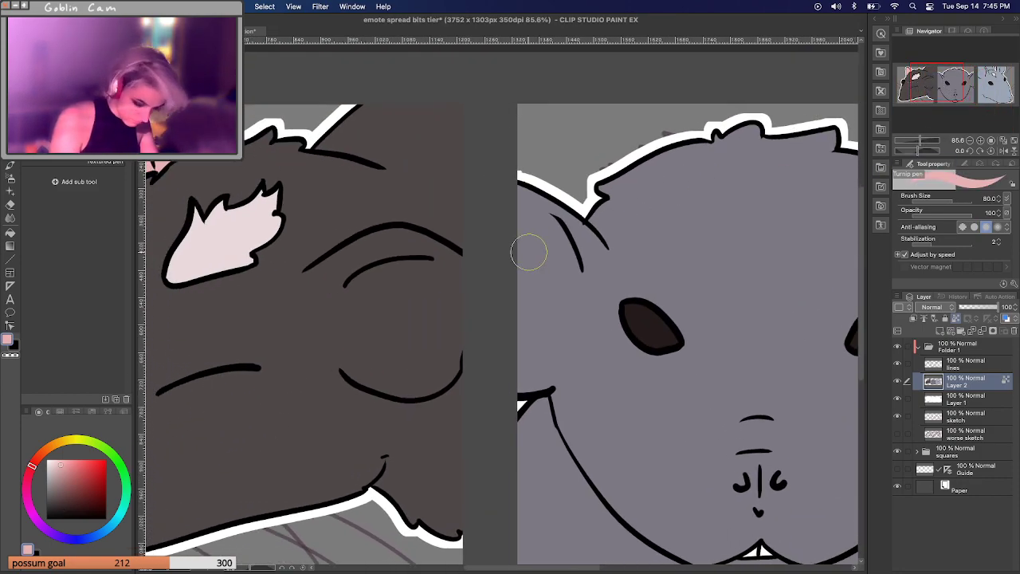
{"action": "mouse_move", "coordinate": [378, 242]}
{"action": "left_mouse_down"}
{"action": "mouse_move", "coordinate": [358, 264]}
{"action": "mouse_move", "coordinate": [377, 274]}
{"action": "mouse_move", "coordinate": [352, 269]}
{"action": "mouse_move", "coordinate": [369, 249]}
{"action": "mouse_move", "coordinate": [401, 245]}
{"action": "mouse_move", "coordinate": [462, 279]}
{"action": "mouse_move", "coordinate": [463, 319]}
{"action": "mouse_move", "coordinate": [420, 363]}
{"action": "mouse_move", "coordinate": [391, 370]}
{"action": "mouse_move", "coordinate": [357, 360]}
{"action": "mouse_move", "coordinate": [327, 281]}
{"action": "mouse_move", "coordinate": [365, 261]}
{"action": "mouse_move", "coordinate": [389, 324]}
{"action": "left_mouse_up"}
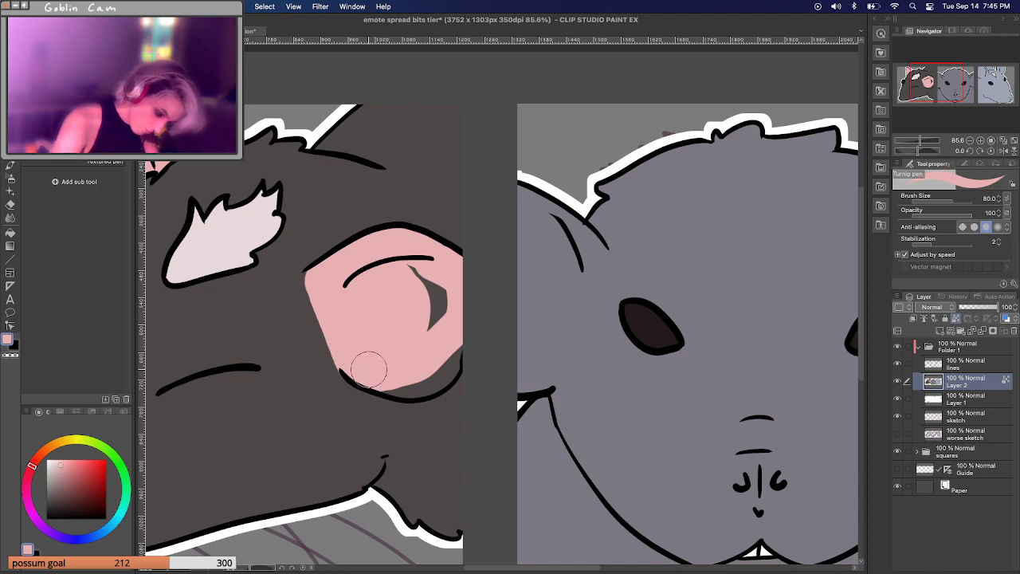
{"action": "mouse_move", "coordinate": [338, 333]}
{"action": "left_mouse_down"}
{"action": "mouse_move", "coordinate": [354, 362]}
{"action": "mouse_move", "coordinate": [322, 284]}
{"action": "mouse_move", "coordinate": [345, 357]}
{"action": "mouse_move", "coordinate": [388, 376]}
{"action": "mouse_move", "coordinate": [433, 375]}
{"action": "mouse_move", "coordinate": [446, 366]}
{"action": "mouse_move", "coordinate": [444, 340]}
{"action": "mouse_move", "coordinate": [414, 274]}
{"action": "mouse_move", "coordinate": [439, 328]}
{"action": "mouse_move", "coordinate": [443, 298]}
{"action": "left_mouse_up"}
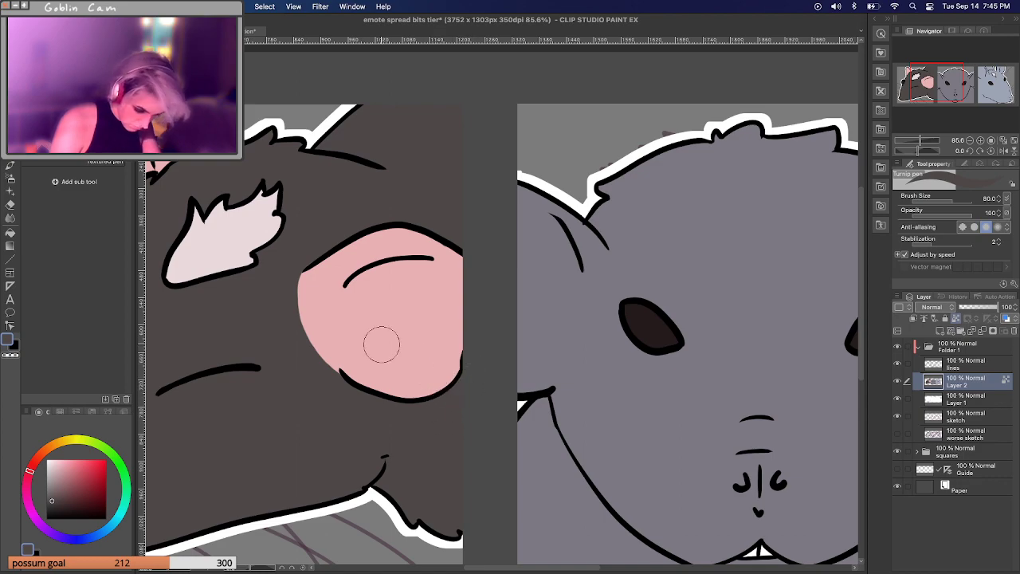
Reduce the pen to size 17 and paint a scalloped dark fur edge over the base of the dark rat's pink ear.
{"action": "key", "text": "bracketleft"}
{"action": "key", "text": "bracketleft"}
{"action": "key", "text": "bracketleft"}
{"action": "key", "text": "bracketleft"}
{"action": "key", "text": "bracketleft"}
{"action": "key", "text": "bracketleft"}
{"action": "key", "text": "bracketleft"}
{"action": "key", "text": "bracketleft"}
{"action": "key", "text": "bracketleft"}
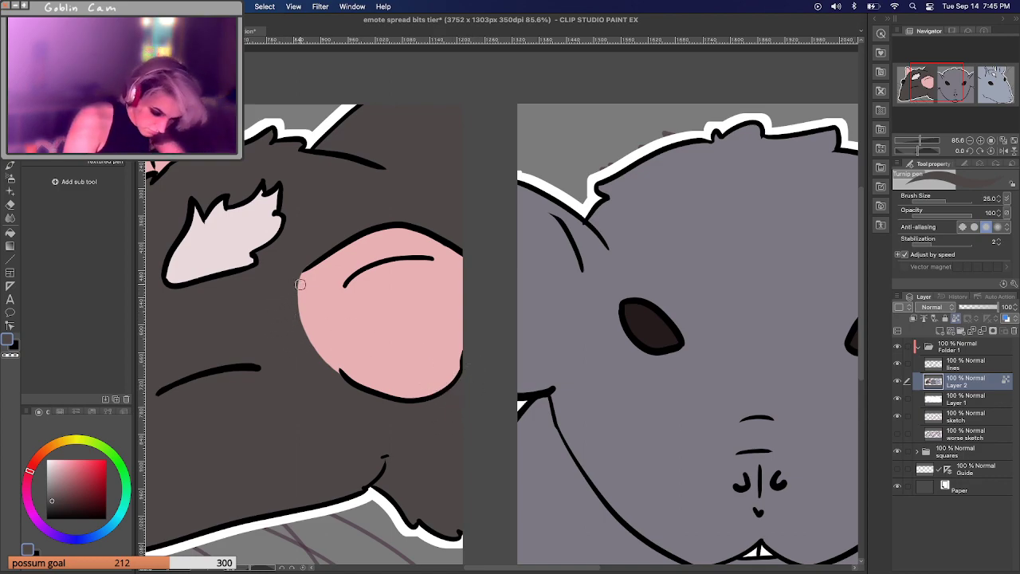
{"action": "mouse_move", "coordinate": [301, 274]}
{"action": "left_mouse_down"}
{"action": "mouse_move", "coordinate": [314, 298]}
{"action": "mouse_move", "coordinate": [288, 289]}
{"action": "mouse_move", "coordinate": [318, 322]}
{"action": "mouse_move", "coordinate": [308, 333]}
{"action": "mouse_move", "coordinate": [321, 337]}
{"action": "mouse_move", "coordinate": [317, 351]}
{"action": "mouse_move", "coordinate": [335, 377]}
{"action": "left_mouse_up"}
{"action": "key", "text": "ctrl+z"}
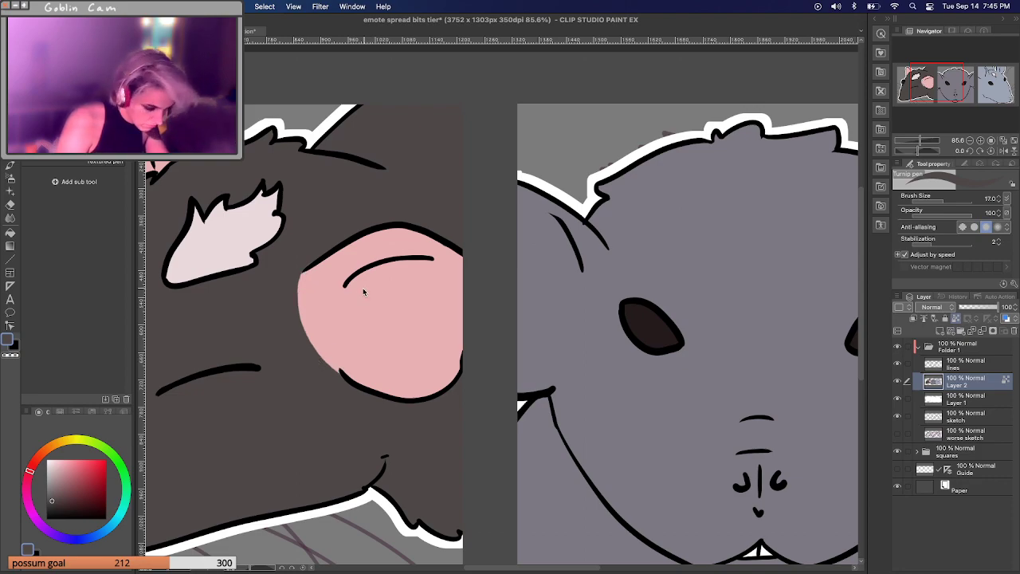
{"action": "mouse_move", "coordinate": [303, 273]}
{"action": "left_mouse_down"}
{"action": "mouse_move", "coordinate": [299, 296]}
{"action": "mouse_move", "coordinate": [318, 305]}
{"action": "mouse_move", "coordinate": [306, 336]}
{"action": "mouse_move", "coordinate": [343, 368]}
{"action": "left_mouse_up"}
{"action": "mouse_move", "coordinate": [289, 295]}
{"action": "left_mouse_down"}
{"action": "mouse_move", "coordinate": [311, 320]}
{"action": "mouse_move", "coordinate": [319, 313]}
{"action": "mouse_move", "coordinate": [302, 334]}
{"action": "mouse_move", "coordinate": [312, 374]}
{"action": "mouse_move", "coordinate": [341, 377]}
{"action": "left_mouse_up"}
Outline the front-facing rat's left-hand ear in the sampled ear pink and fill its interior with the same colour.
{"action": "left_click", "coordinate": [351, 358], "text": "alt"}
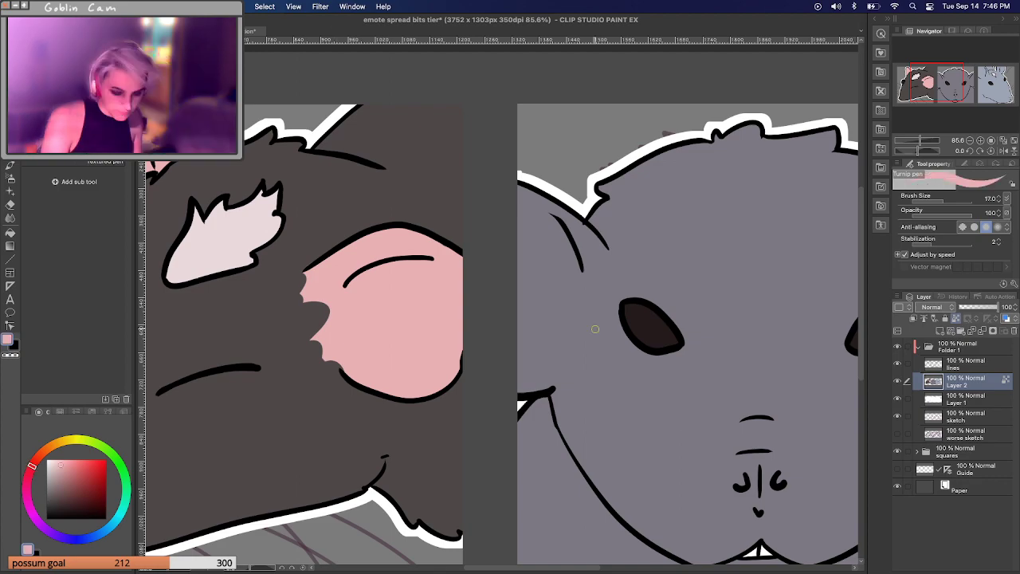
{"action": "left_click_drag", "start_coordinate": [554, 390], "coordinate": [604, 248]}
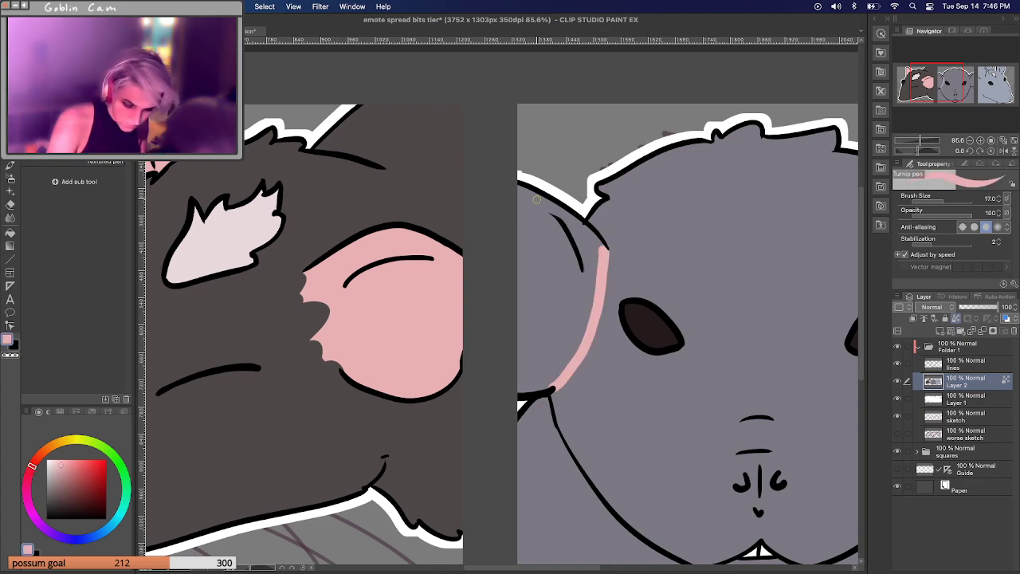
{"action": "left_click_drag", "start_coordinate": [520, 188], "coordinate": [604, 248]}
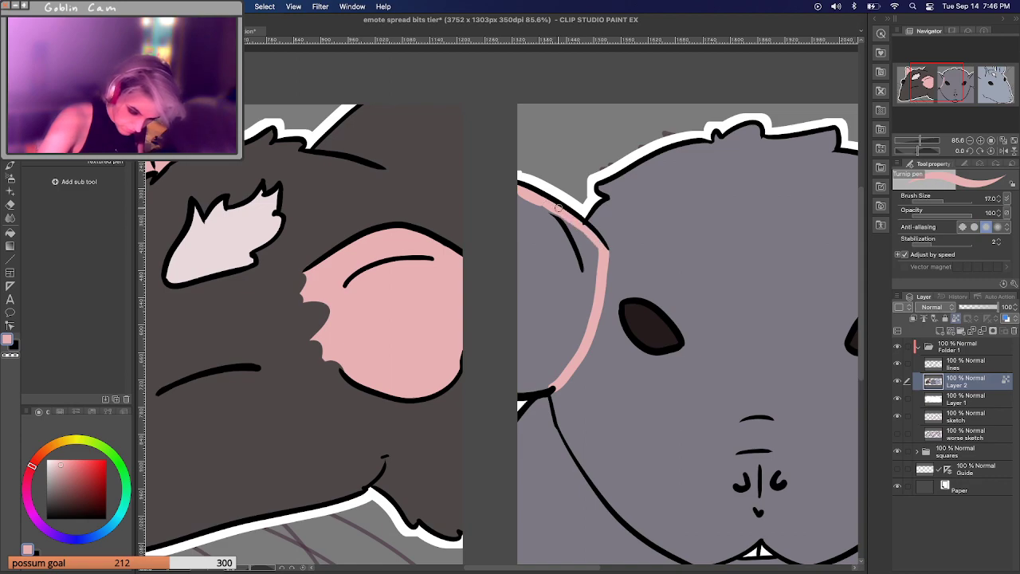
{"action": "left_click_drag", "start_coordinate": [514, 391], "coordinate": [559, 373]}
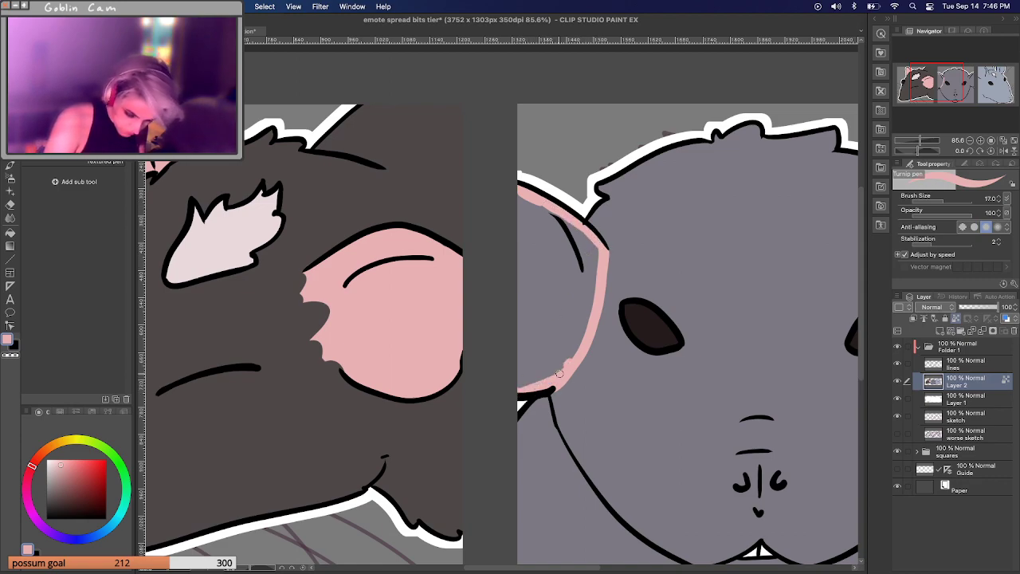
{"action": "left_click", "coordinate": [14, 220]}
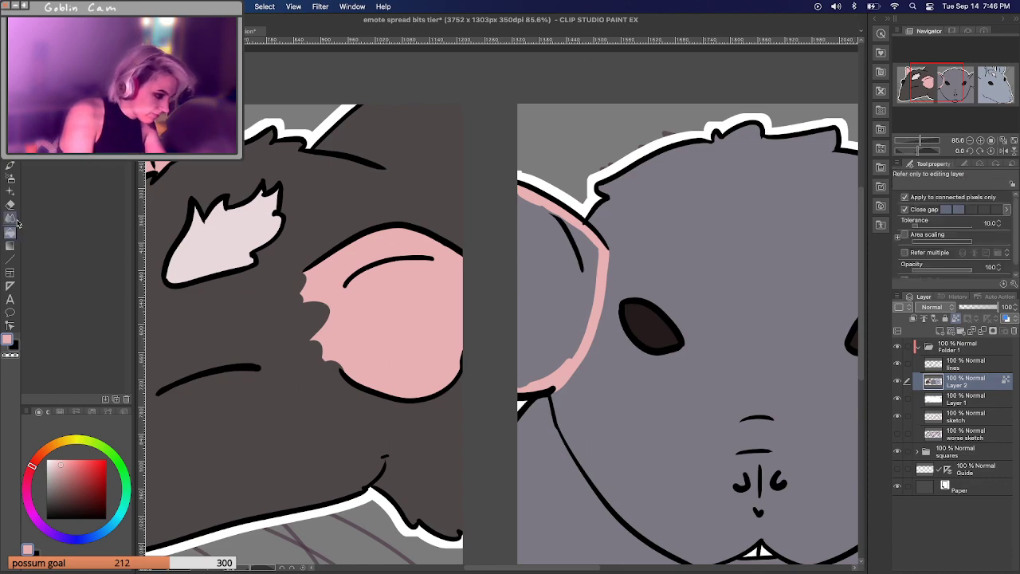
{"action": "left_click", "coordinate": [565, 320]}
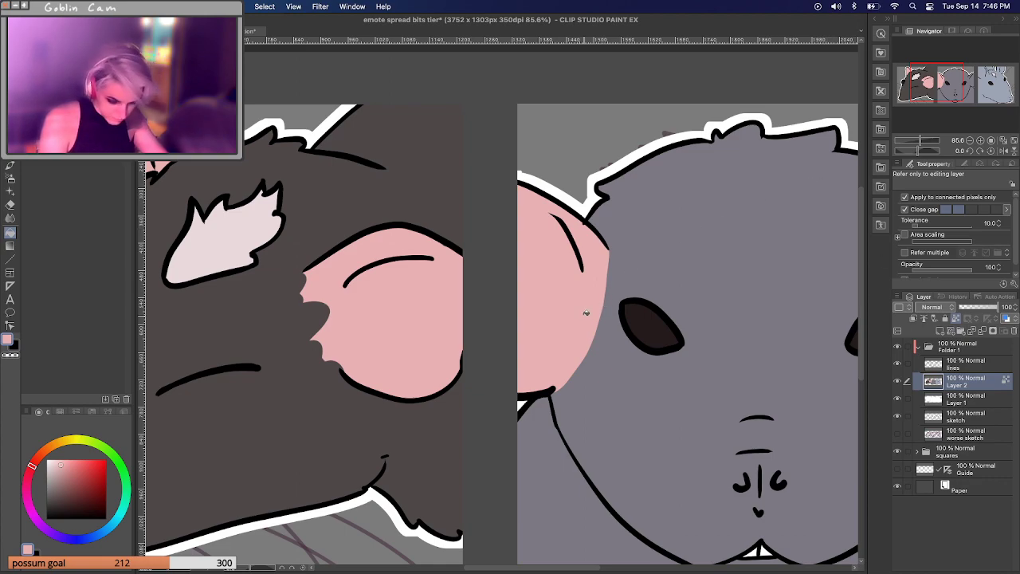
Paint a scalloped fur edge over the base of the front-facing rat's left-hand ear in its sampled grey.
{"action": "left_click", "coordinate": [603, 354], "text": "alt"}
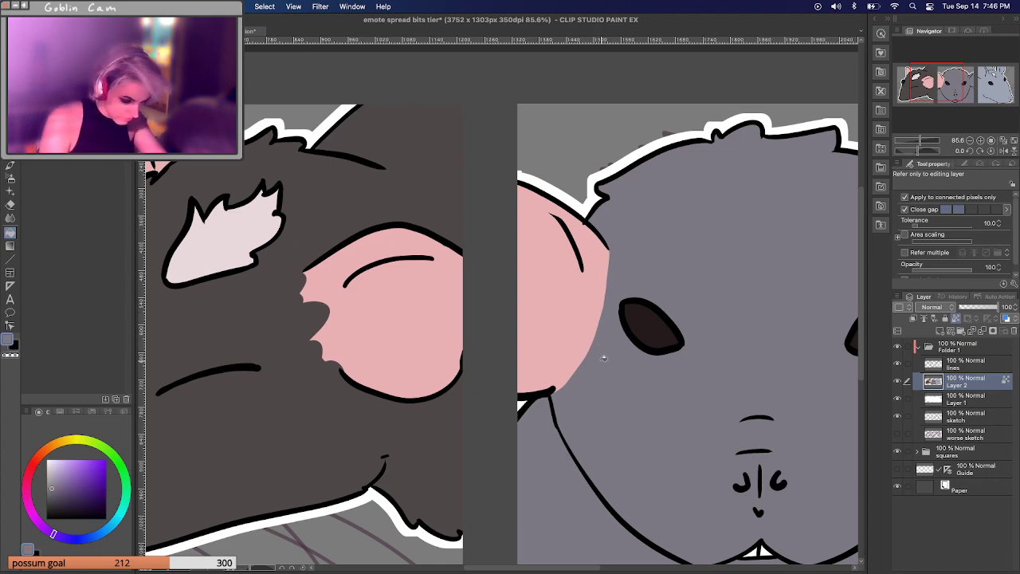
{"action": "key", "text": "p"}
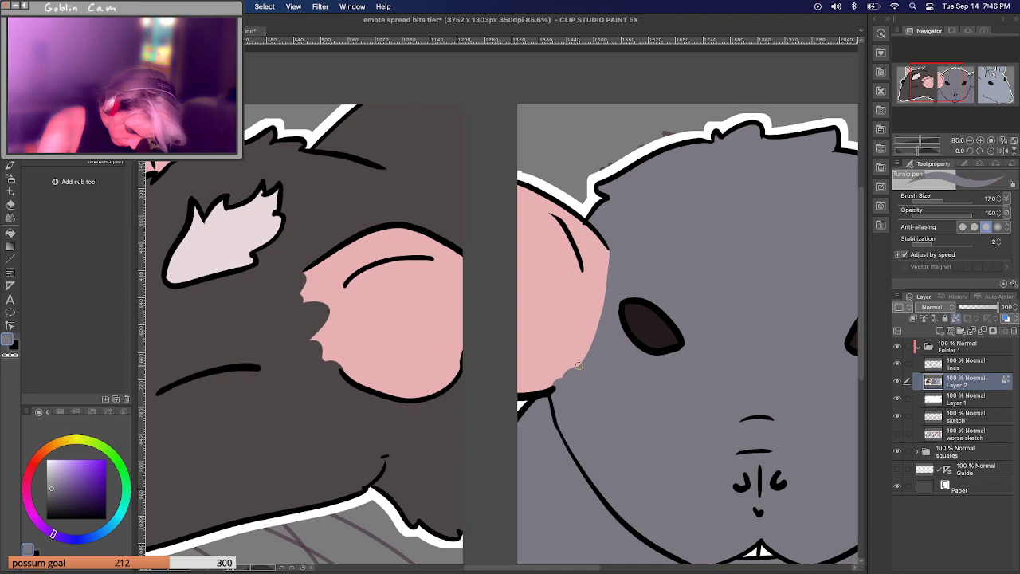
{"action": "mouse_move", "coordinate": [578, 365]}
{"action": "left_mouse_down"}
{"action": "mouse_move", "coordinate": [609, 294]}
{"action": "mouse_move", "coordinate": [601, 284]}
{"action": "mouse_move", "coordinate": [620, 258]}
{"action": "left_mouse_up"}
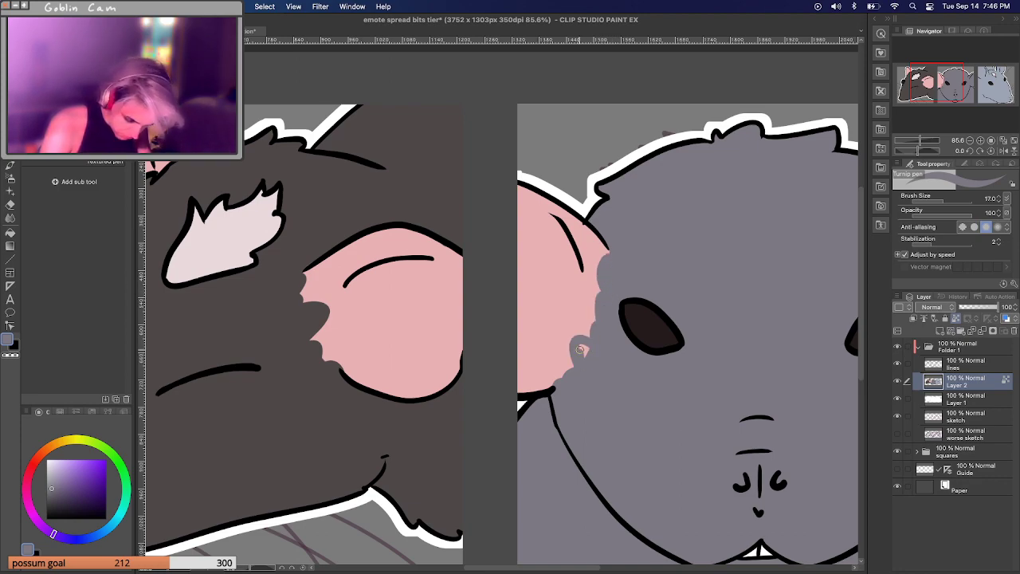
Paint the front-facing rat's right-hand ear in the sampled ear pink.
{"action": "left_click_drag", "start_coordinate": [945, 89], "coordinate": [964, 90]}
{"action": "left_click", "coordinate": [318, 296], "text": "alt"}
{"action": "mouse_move", "coordinate": [680, 253]}
{"action": "left_mouse_down"}
{"action": "mouse_move", "coordinate": [678, 330]}
{"action": "mouse_move", "coordinate": [710, 367]}
{"action": "mouse_move", "coordinate": [745, 380]}
{"action": "mouse_move", "coordinate": [762, 373]}
{"action": "left_mouse_up"}
{"action": "mouse_move", "coordinate": [679, 269]}
{"action": "left_mouse_down"}
{"action": "mouse_move", "coordinate": [712, 224]}
{"action": "mouse_move", "coordinate": [760, 194]}
{"action": "mouse_move", "coordinate": [724, 216]}
{"action": "mouse_move", "coordinate": [681, 282]}
{"action": "mouse_move", "coordinate": [701, 351]}
{"action": "mouse_move", "coordinate": [757, 372]}
{"action": "left_mouse_up"}
{"action": "mouse_move", "coordinate": [699, 342]}
{"action": "left_mouse_down"}
{"action": "mouse_move", "coordinate": [689, 299]}
{"action": "mouse_move", "coordinate": [703, 252]}
{"action": "mouse_move", "coordinate": [738, 223]}
{"action": "mouse_move", "coordinate": [697, 289]}
{"action": "mouse_move", "coordinate": [748, 224]}
{"action": "mouse_move", "coordinate": [702, 291]}
{"action": "mouse_move", "coordinate": [764, 223]}
{"action": "mouse_move", "coordinate": [702, 305]}
{"action": "mouse_move", "coordinate": [705, 324]}
{"action": "mouse_move", "coordinate": [720, 290]}
{"action": "mouse_move", "coordinate": [749, 285]}
{"action": "mouse_move", "coordinate": [718, 348]}
{"action": "mouse_move", "coordinate": [714, 335]}
{"action": "mouse_move", "coordinate": [729, 359]}
{"action": "mouse_move", "coordinate": [741, 334]}
{"action": "mouse_move", "coordinate": [750, 363]}
{"action": "mouse_move", "coordinate": [738, 349]}
{"action": "mouse_move", "coordinate": [743, 360]}
{"action": "mouse_move", "coordinate": [762, 263]}
{"action": "mouse_move", "coordinate": [754, 350]}
{"action": "left_mouse_up"}
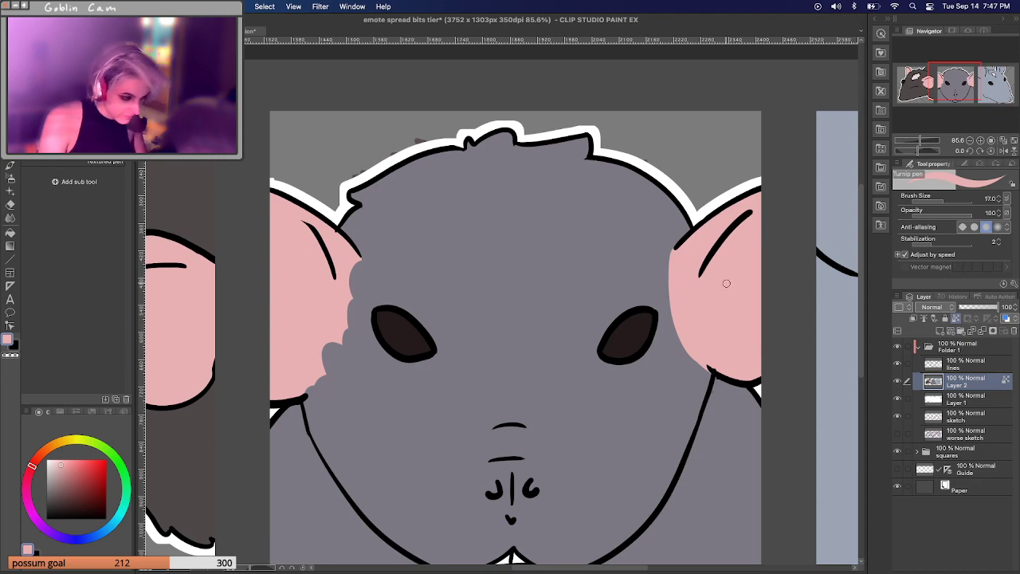
Paint a scalloped grey fur edge over the base of the front-facing rat's right-hand ear.
{"action": "left_click", "coordinate": [648, 355], "text": "alt"}
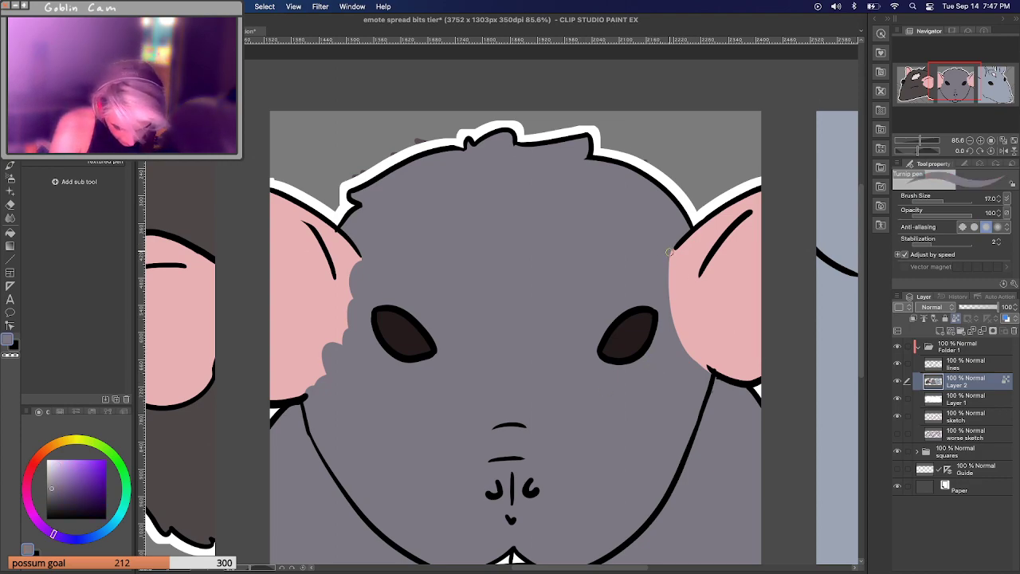
{"action": "mouse_move", "coordinate": [708, 374]}
{"action": "left_mouse_down"}
{"action": "mouse_move", "coordinate": [687, 357]}
{"action": "mouse_move", "coordinate": [686, 311]}
{"action": "mouse_move", "coordinate": [669, 312]}
{"action": "mouse_move", "coordinate": [680, 291]}
{"action": "mouse_move", "coordinate": [664, 288]}
{"action": "mouse_move", "coordinate": [666, 246]}
{"action": "left_mouse_up"}
{"action": "left_click_drag", "start_coordinate": [671, 298], "coordinate": [682, 345]}
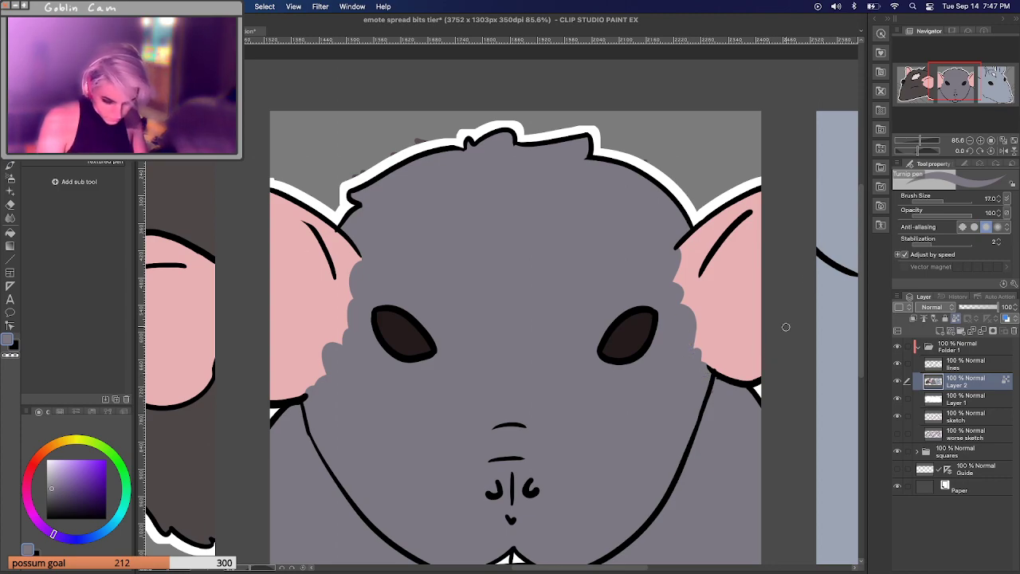
Paint the tip of the dark rat's nose with the pink sampled from the ear.
{"action": "left_click_drag", "start_coordinate": [922, 142], "coordinate": [918, 146]}
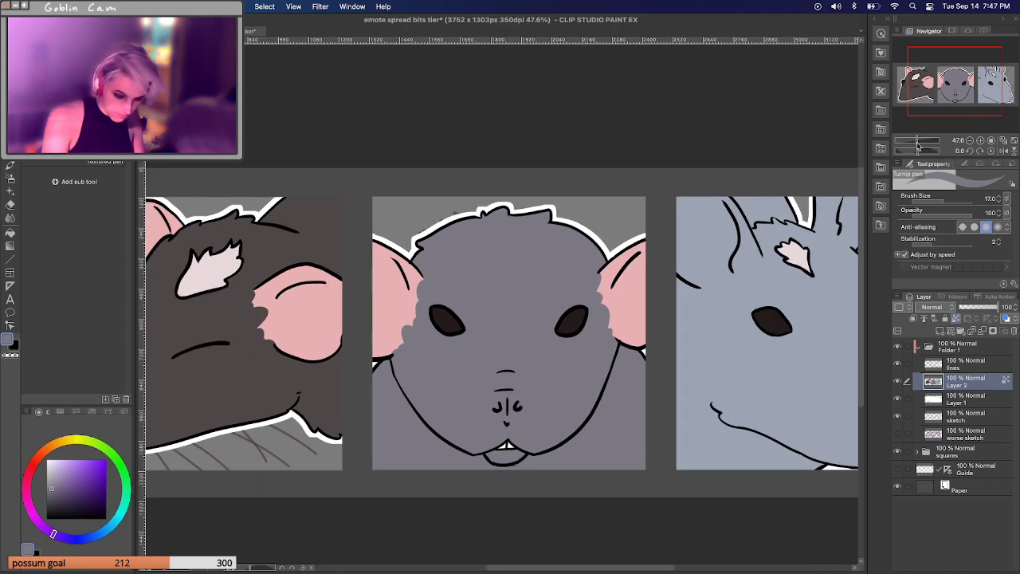
{"action": "left_click", "coordinate": [645, 293], "text": "alt"}
{"action": "scroll", "coordinate": [558, 283], "scroll_direction": "left", "scroll_amount": 10}
{"action": "scroll", "coordinate": [558, 283], "scroll_direction": "down", "scroll_amount": 4}
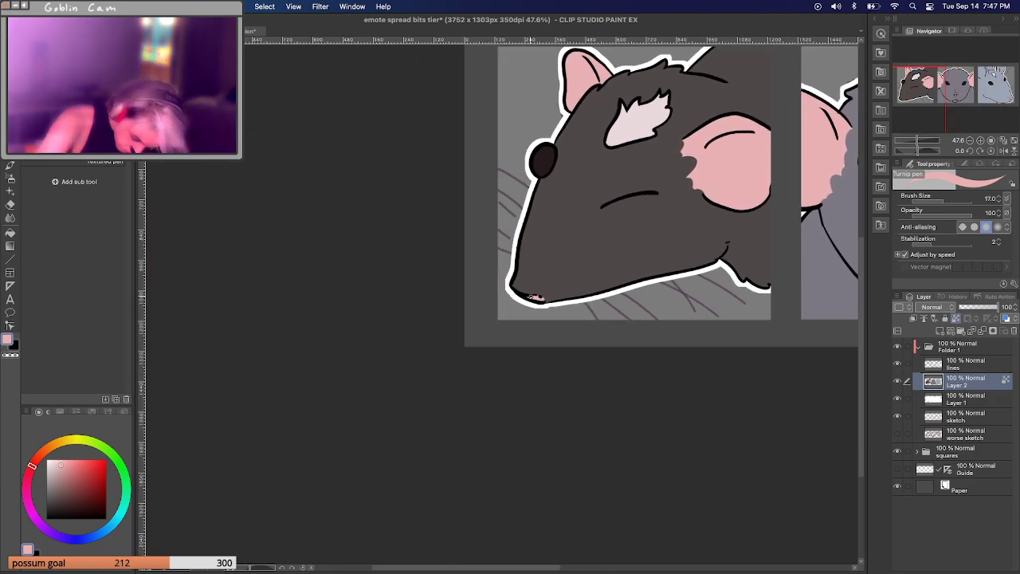
{"action": "mouse_move", "coordinate": [943, 88]}
{"action": "left_mouse_down"}
{"action": "mouse_move", "coordinate": [980, 91]}
{"action": "mouse_move", "coordinate": [945, 104]}
{"action": "left_mouse_up"}
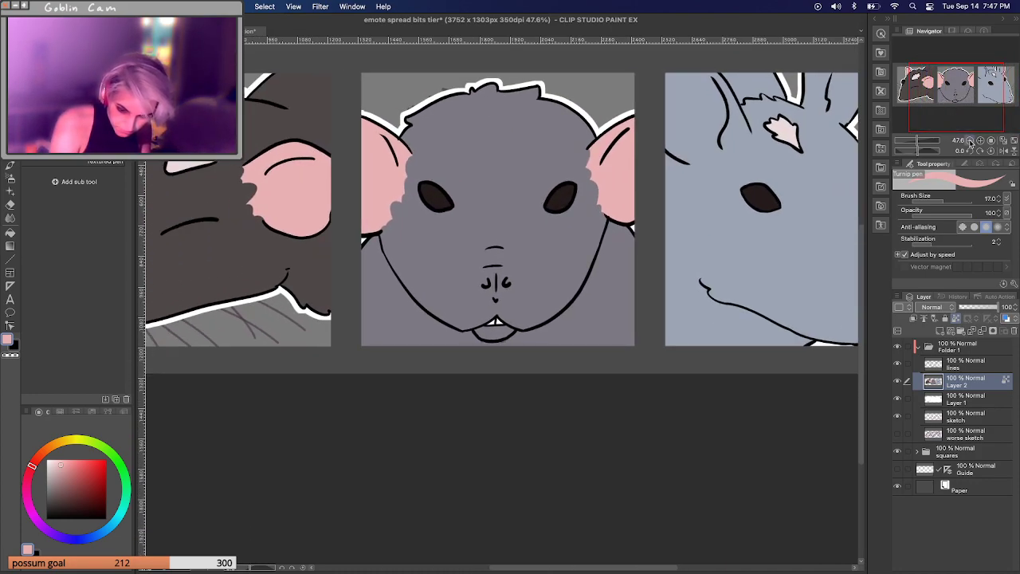
Paint a rounded pink patch over the front-facing rat's nose.
{"action": "left_click", "coordinate": [920, 141]}
{"action": "left_click", "coordinate": [920, 141]}
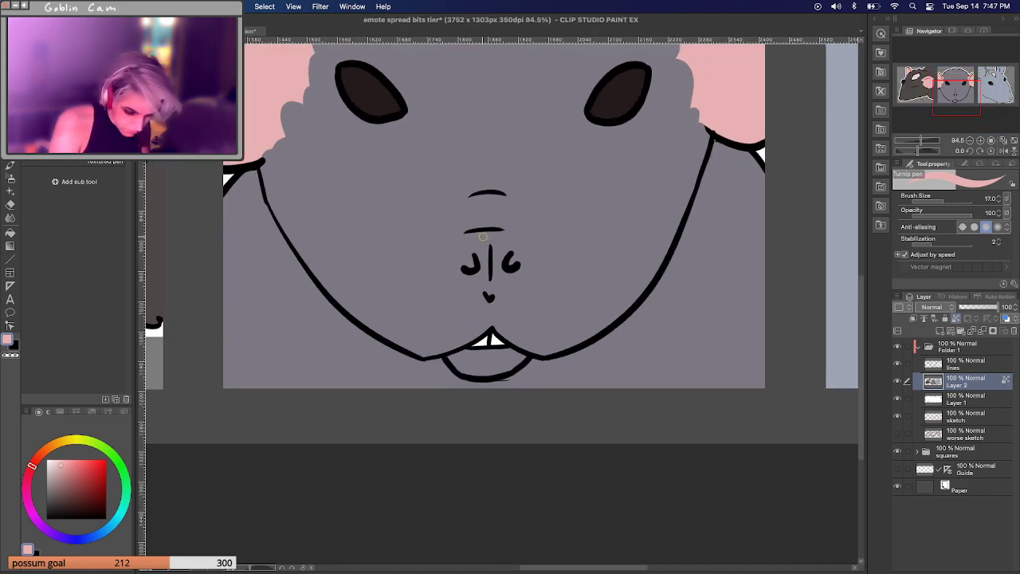
{"action": "mouse_move", "coordinate": [502, 231]}
{"action": "left_mouse_down"}
{"action": "mouse_move", "coordinate": [452, 240]}
{"action": "mouse_move", "coordinate": [444, 267]}
{"action": "mouse_move", "coordinate": [465, 296]}
{"action": "mouse_move", "coordinate": [517, 293]}
{"action": "mouse_move", "coordinate": [526, 259]}
{"action": "mouse_move", "coordinate": [507, 234]}
{"action": "mouse_move", "coordinate": [459, 244]}
{"action": "mouse_move", "coordinate": [451, 260]}
{"action": "mouse_move", "coordinate": [452, 277]}
{"action": "mouse_move", "coordinate": [459, 257]}
{"action": "mouse_move", "coordinate": [462, 285]}
{"action": "mouse_move", "coordinate": [488, 249]}
{"action": "mouse_move", "coordinate": [517, 261]}
{"action": "mouse_move", "coordinate": [510, 239]}
{"action": "mouse_move", "coordinate": [505, 264]}
{"action": "mouse_move", "coordinate": [489, 262]}
{"action": "mouse_move", "coordinate": [504, 241]}
{"action": "mouse_move", "coordinate": [498, 298]}
{"action": "mouse_move", "coordinate": [497, 287]}
{"action": "mouse_move", "coordinate": [473, 284]}
{"action": "mouse_move", "coordinate": [495, 276]}
{"action": "mouse_move", "coordinate": [493, 289]}
{"action": "mouse_move", "coordinate": [478, 294]}
{"action": "mouse_move", "coordinate": [505, 276]}
{"action": "mouse_move", "coordinate": [500, 262]}
{"action": "mouse_move", "coordinate": [505, 286]}
{"action": "left_mouse_up"}
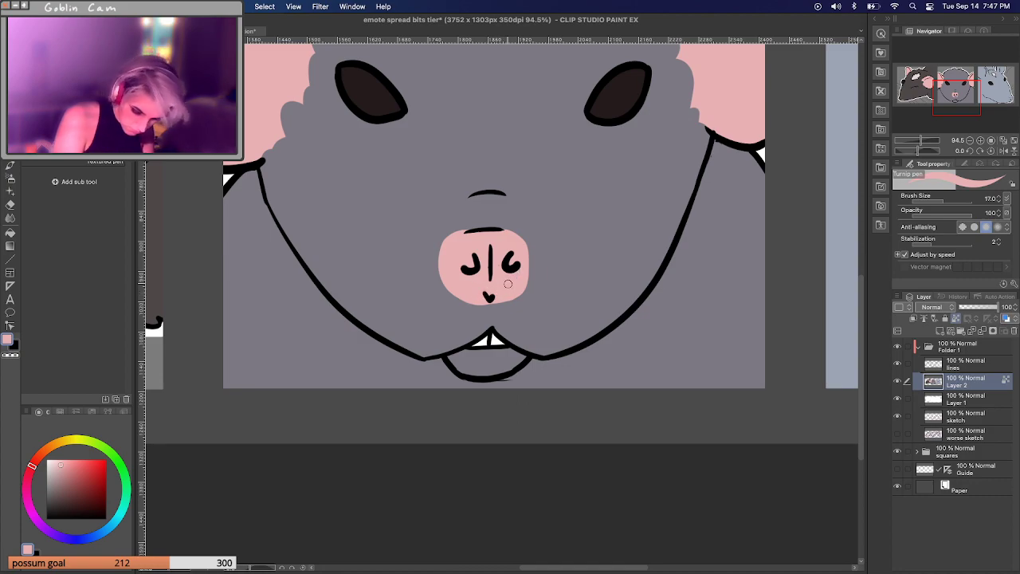
{"action": "left_click_drag", "start_coordinate": [922, 141], "coordinate": [914, 145]}
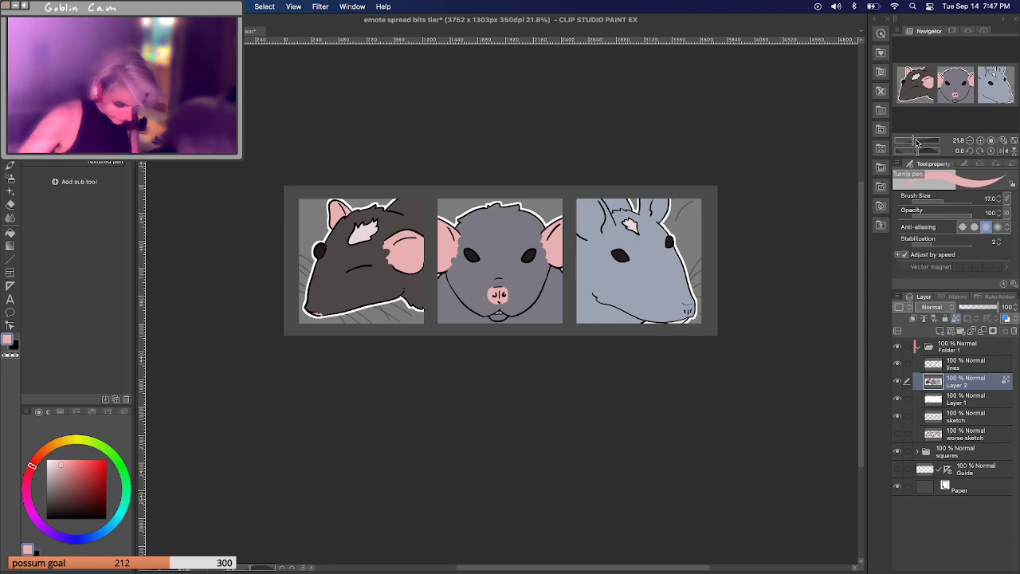
Narrow the front-facing rat's pink nose patch with the sampled fur grey, touch up its edge, and cover the whole patch in grey.
{"action": "left_click_drag", "start_coordinate": [916, 141], "coordinate": [919, 141]}
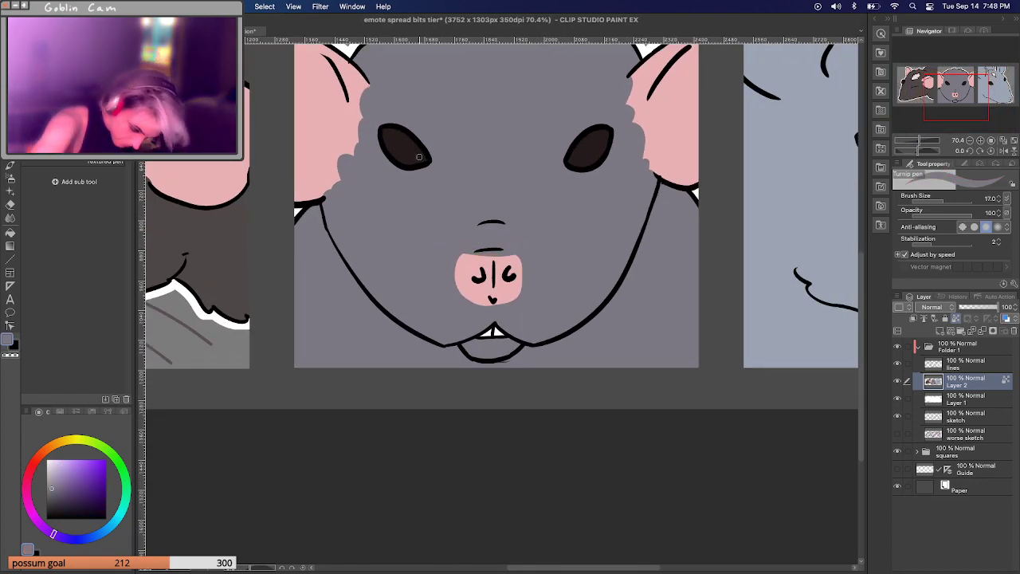
{"action": "mouse_move", "coordinate": [455, 268]}
{"action": "left_mouse_down"}
{"action": "mouse_move", "coordinate": [464, 307]}
{"action": "mouse_move", "coordinate": [446, 244]}
{"action": "mouse_move", "coordinate": [475, 321]}
{"action": "mouse_move", "coordinate": [454, 272]}
{"action": "left_mouse_up"}
{"action": "mouse_move", "coordinate": [526, 268]}
{"action": "left_mouse_down"}
{"action": "mouse_move", "coordinate": [522, 298]}
{"action": "mouse_move", "coordinate": [519, 267]}
{"action": "left_mouse_up"}
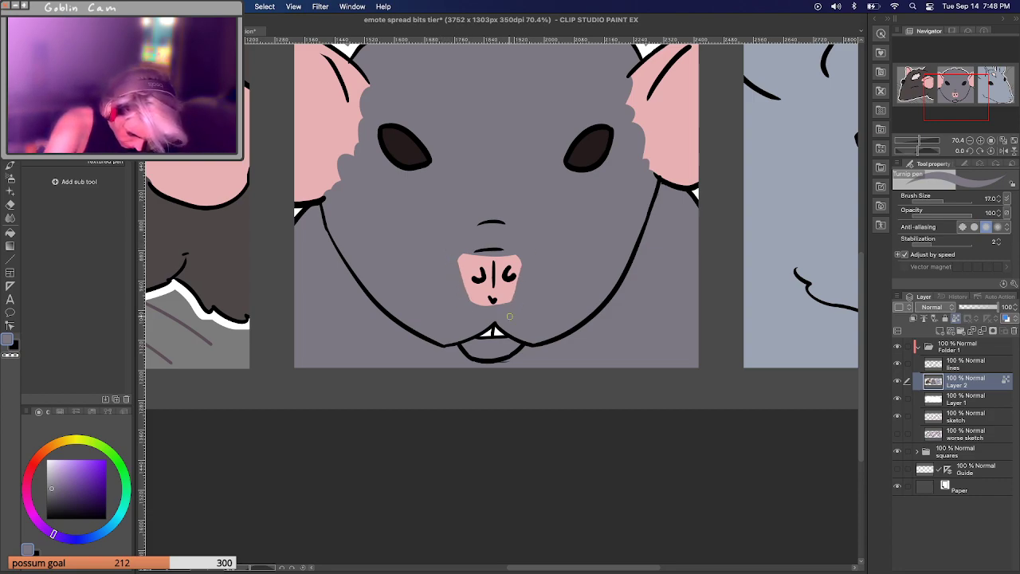
{"action": "left_click", "coordinate": [460, 257], "text": "alt"}
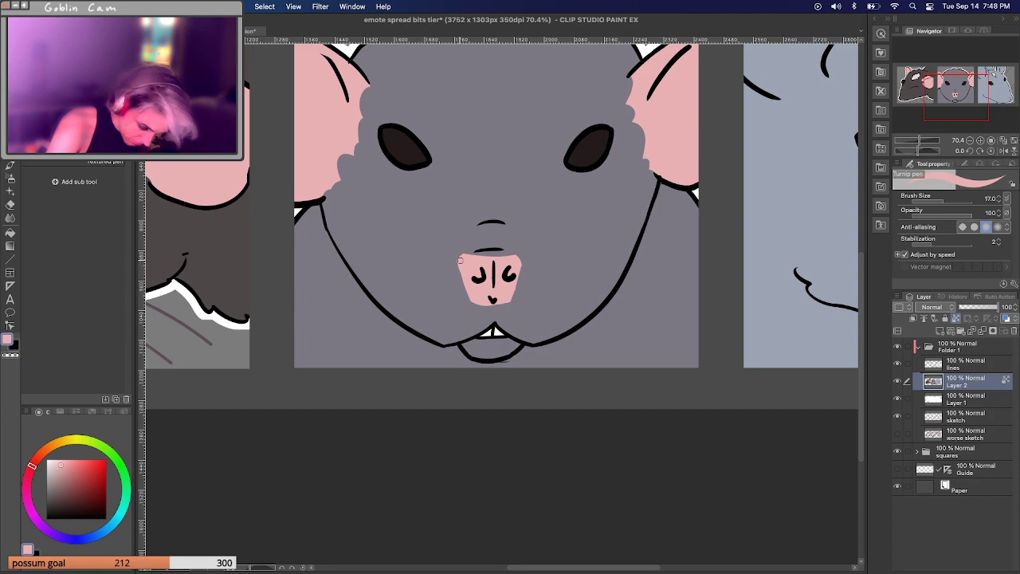
{"action": "left_click_drag", "start_coordinate": [467, 290], "coordinate": [464, 257]}
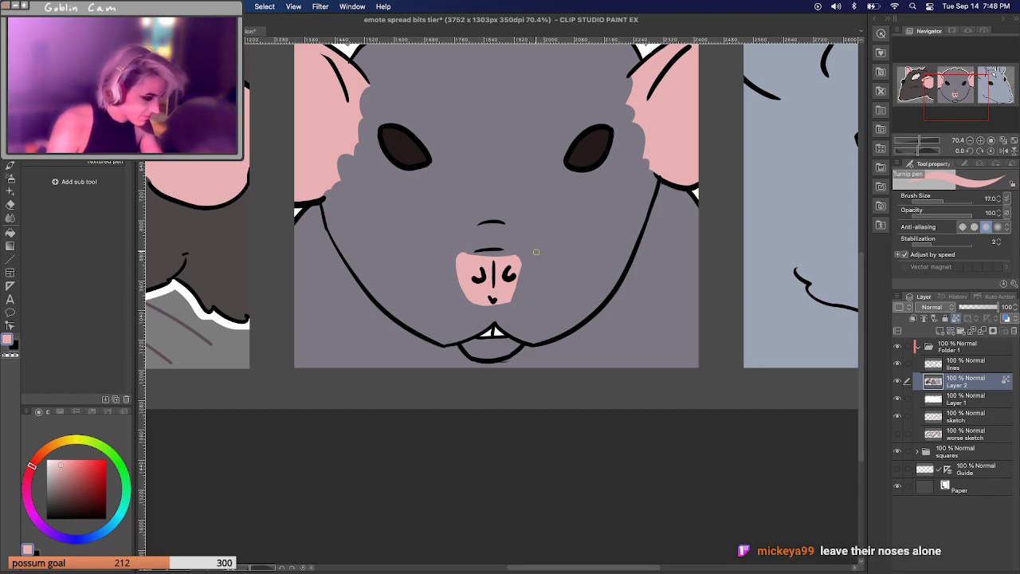
{"action": "left_click", "coordinate": [550, 281], "text": "alt"}
{"action": "mouse_move", "coordinate": [510, 301]}
{"action": "left_mouse_down"}
{"action": "mouse_move", "coordinate": [479, 313]}
{"action": "mouse_move", "coordinate": [530, 249]}
{"action": "mouse_move", "coordinate": [435, 294]}
{"action": "mouse_move", "coordinate": [485, 234]}
{"action": "left_mouse_up"}
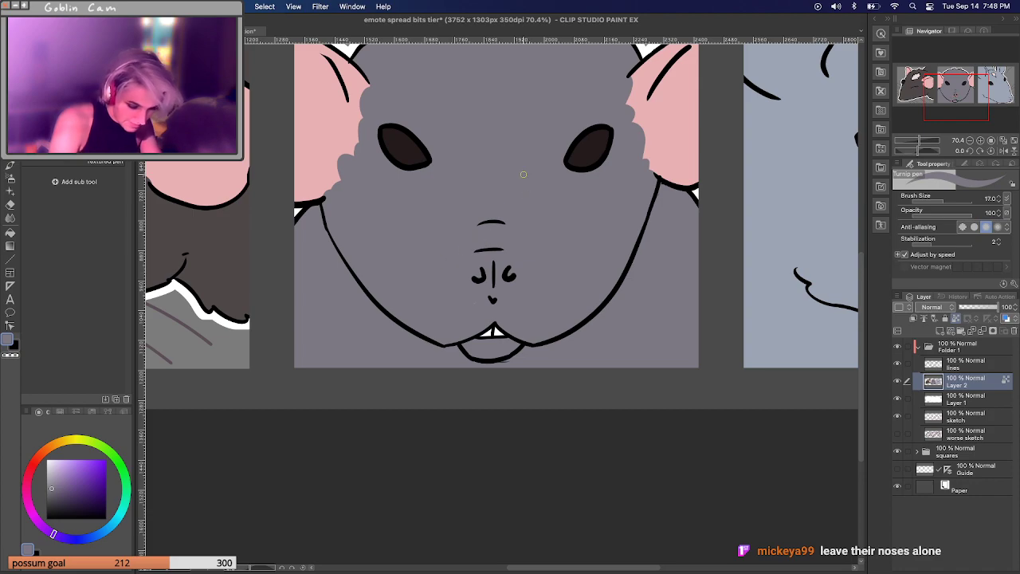
Paint a smaller nose, narrower at its lower end, around the front-facing rat's nostrils in the sampled ear pink.
{"action": "left_click", "coordinate": [335, 132], "text": "alt"}
{"action": "mouse_move", "coordinate": [466, 257]}
{"action": "left_mouse_down"}
{"action": "mouse_move", "coordinate": [520, 256]}
{"action": "mouse_move", "coordinate": [466, 261]}
{"action": "mouse_move", "coordinate": [474, 292]}
{"action": "mouse_move", "coordinate": [493, 299]}
{"action": "left_mouse_up"}
{"action": "key", "text": "super+z"}
{"action": "key", "text": "super+z"}
{"action": "key", "text": "super+z"}
{"action": "key", "text": "super+z"}
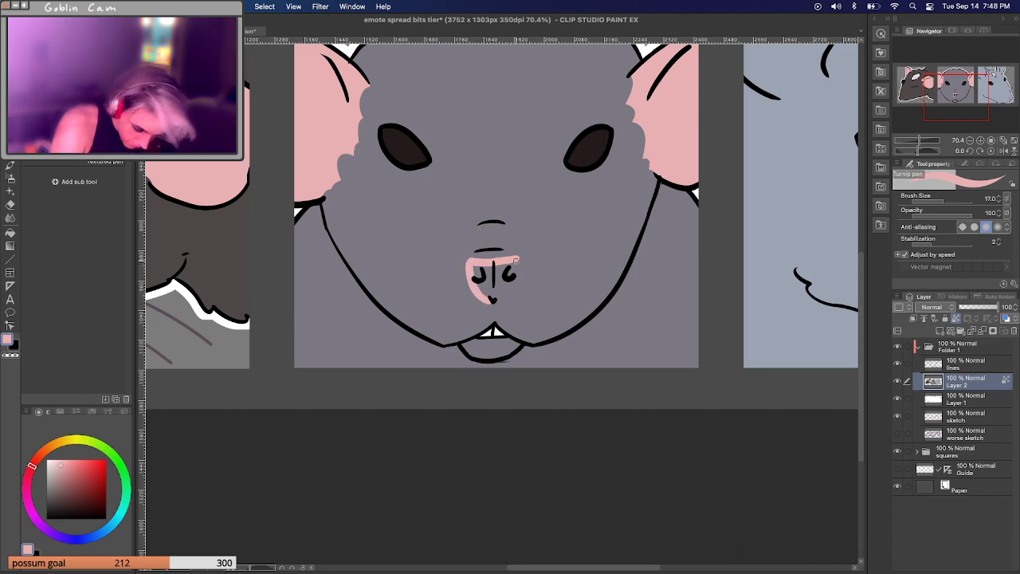
{"action": "mouse_move", "coordinate": [516, 266]}
{"action": "left_mouse_down"}
{"action": "mouse_move", "coordinate": [497, 297]}
{"action": "mouse_move", "coordinate": [476, 270]}
{"action": "mouse_move", "coordinate": [481, 287]}
{"action": "mouse_move", "coordinate": [502, 267]}
{"action": "left_mouse_up"}
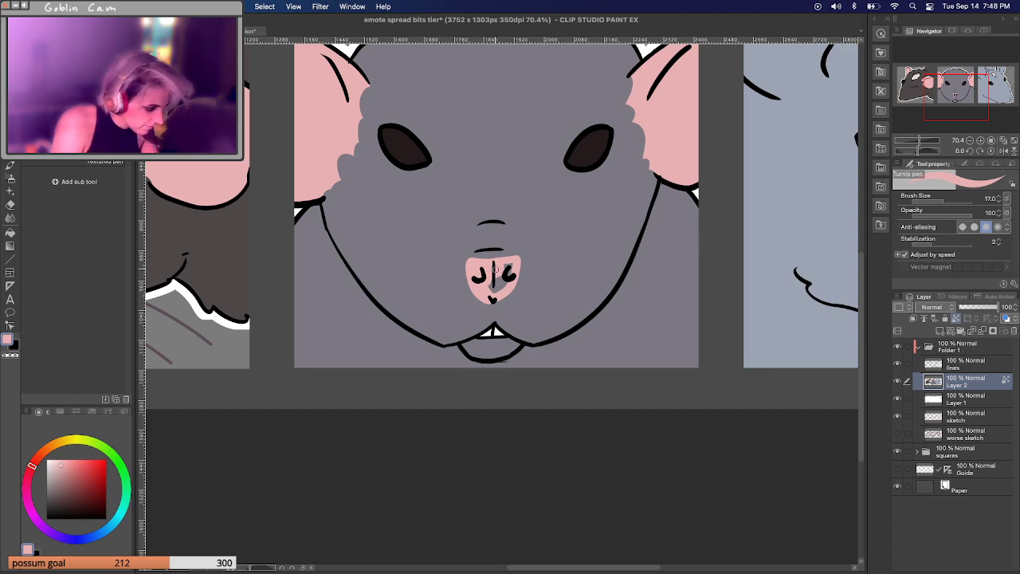
{"action": "mouse_move", "coordinate": [488, 289]}
{"action": "left_mouse_down"}
{"action": "mouse_move", "coordinate": [497, 275]}
{"action": "mouse_move", "coordinate": [497, 286]}
{"action": "left_mouse_up"}
{"action": "key", "text": "ctrl+z"}
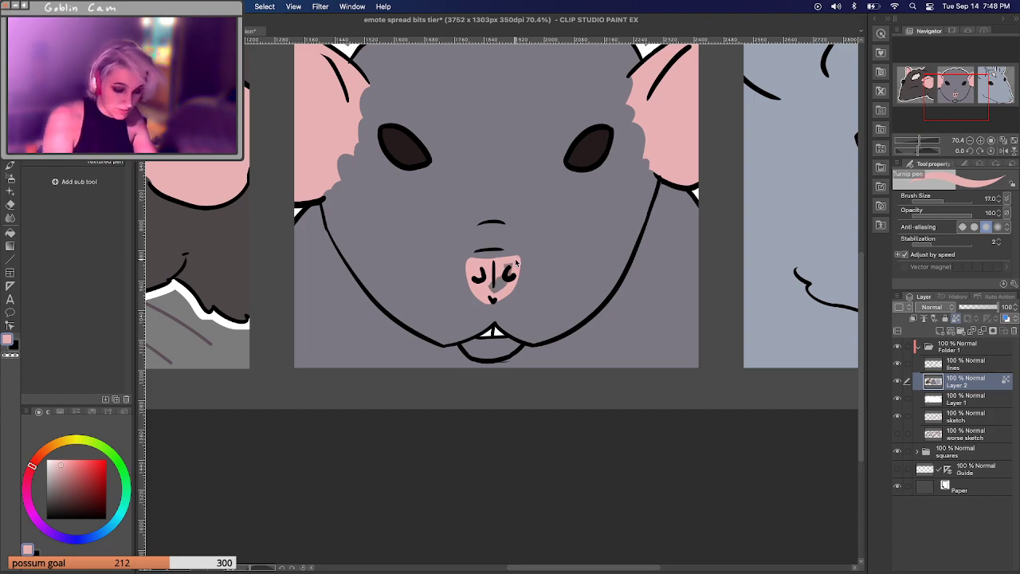
{"action": "key", "text": "ctrl+z"}
{"action": "mouse_move", "coordinate": [516, 276]}
{"action": "left_mouse_down"}
{"action": "mouse_move", "coordinate": [500, 299]}
{"action": "mouse_move", "coordinate": [476, 267]}
{"action": "mouse_move", "coordinate": [489, 287]}
{"action": "mouse_move", "coordinate": [510, 269]}
{"action": "mouse_move", "coordinate": [493, 295]}
{"action": "left_mouse_up"}
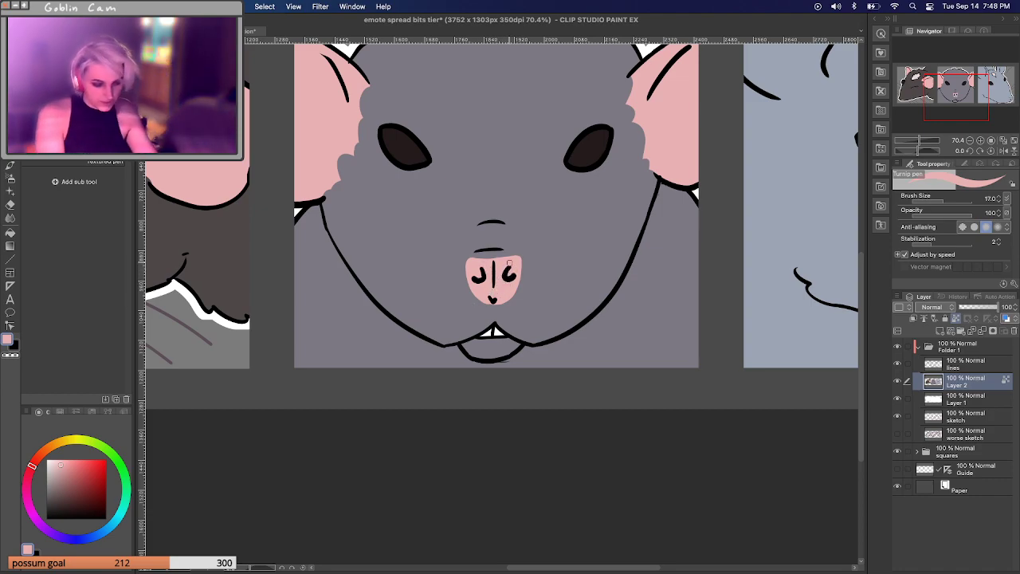
Trim the lower edge of the front-facing rat's pink nose to just above the small mark with the sampled fur grey.
{"action": "left_click", "coordinate": [909, 140]}
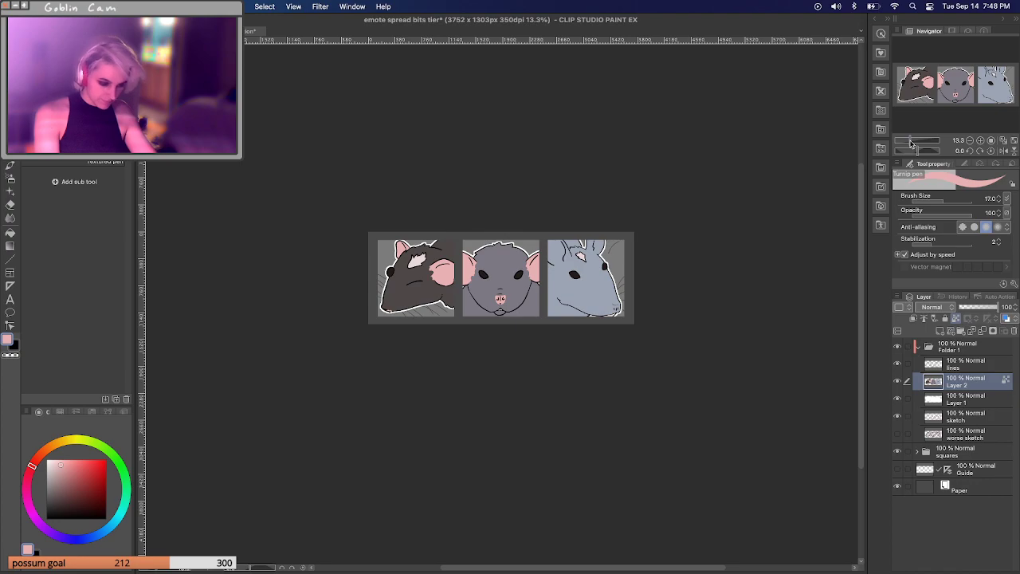
{"action": "left_click_drag", "start_coordinate": [911, 142], "coordinate": [914, 141]}
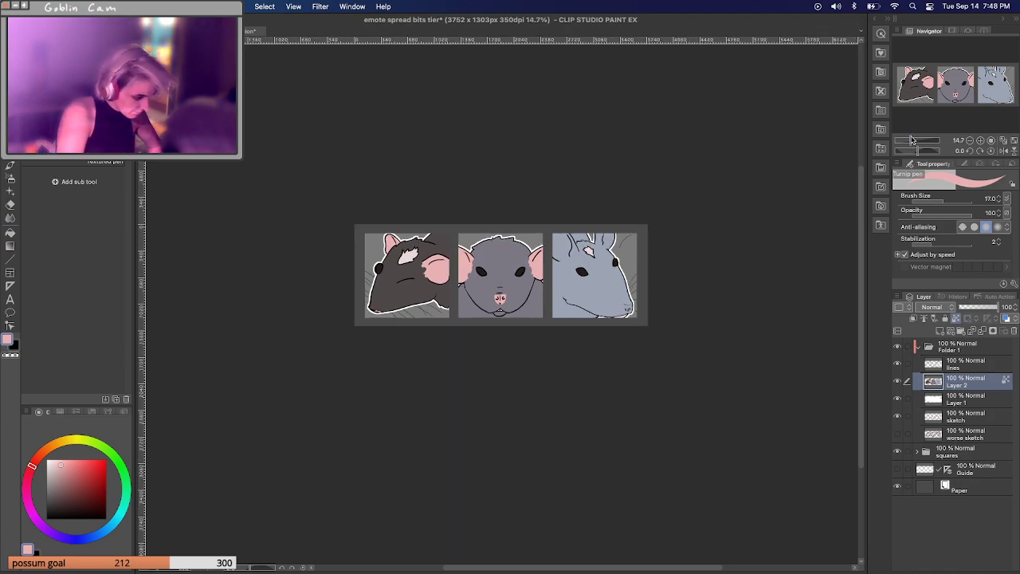
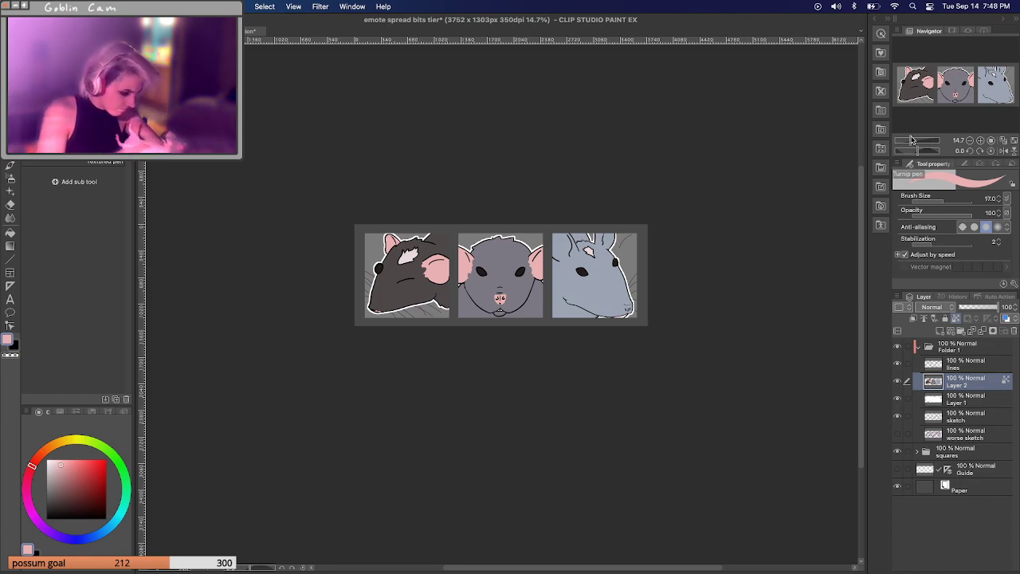
{"action": "left_click_drag", "start_coordinate": [913, 140], "coordinate": [921, 142]}
{"action": "left_click", "coordinate": [454, 297], "text": "alt"}
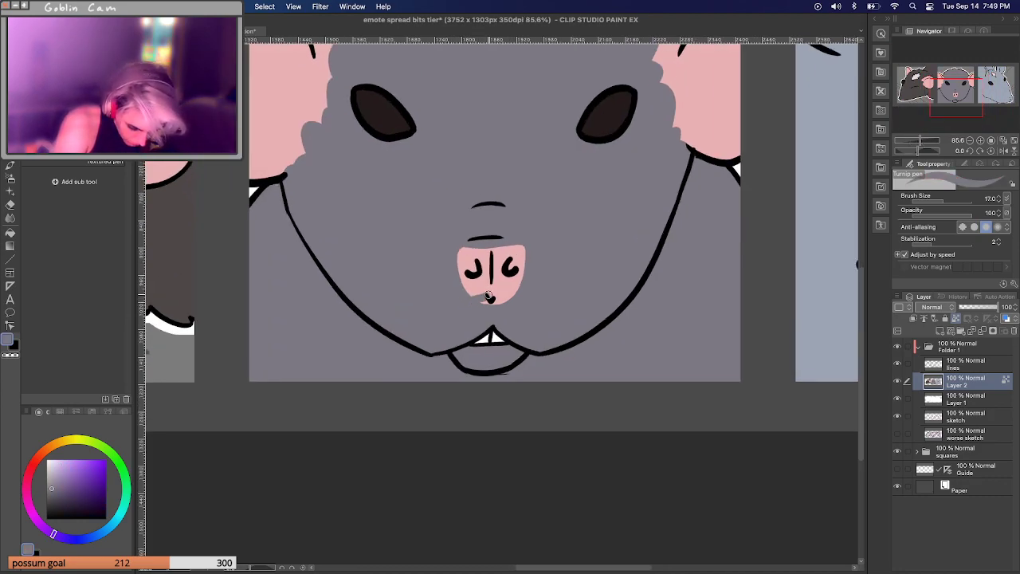
{"action": "left_click_drag", "start_coordinate": [490, 296], "coordinate": [495, 299]}
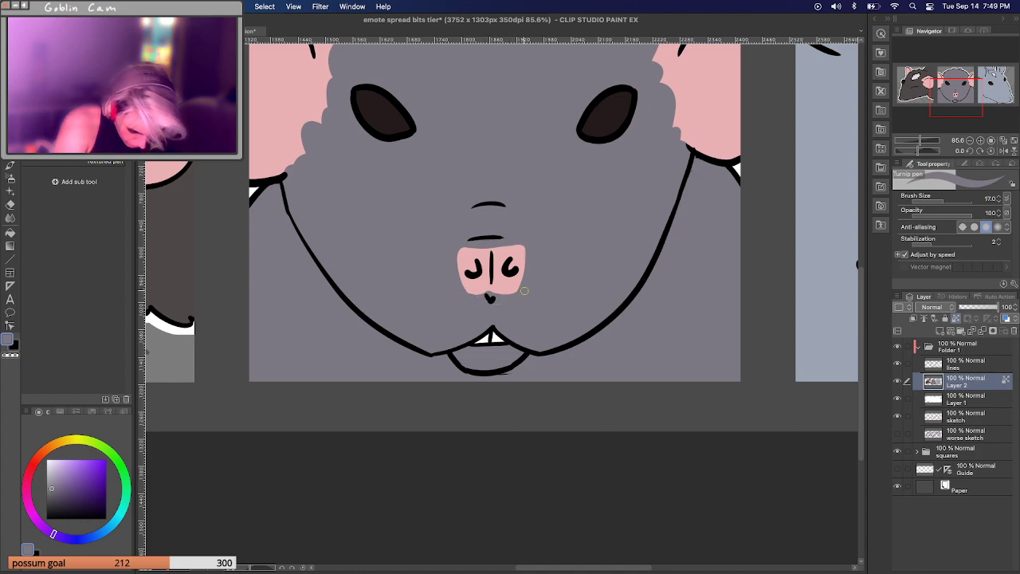
Outline the blue-grey rat's left-hand ear in the sampled ear pink, closing its base with a curved stroke.
{"action": "left_click", "coordinate": [721, 116], "text": "alt"}
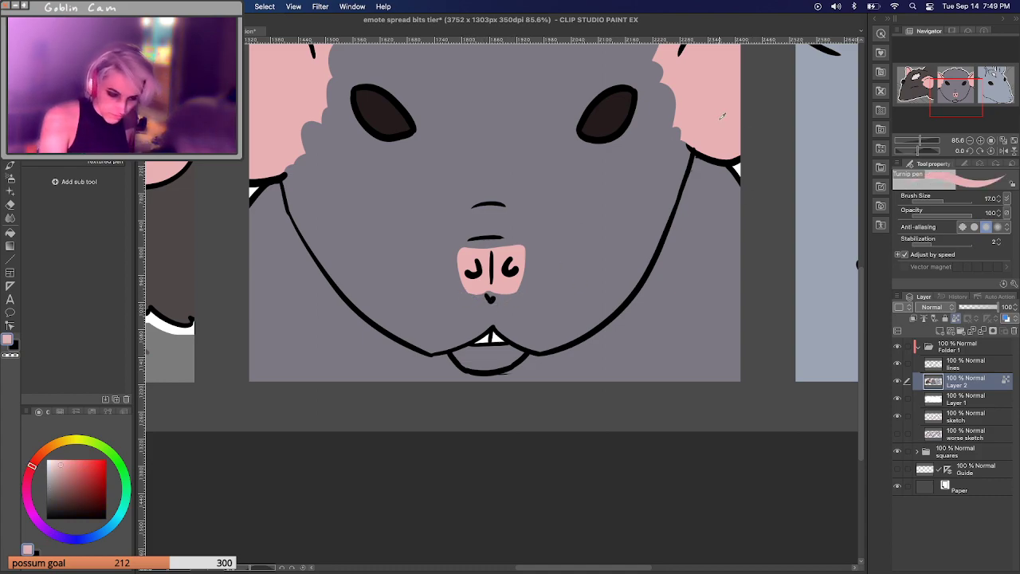
{"action": "left_click_drag", "start_coordinate": [945, 92], "coordinate": [976, 79]}
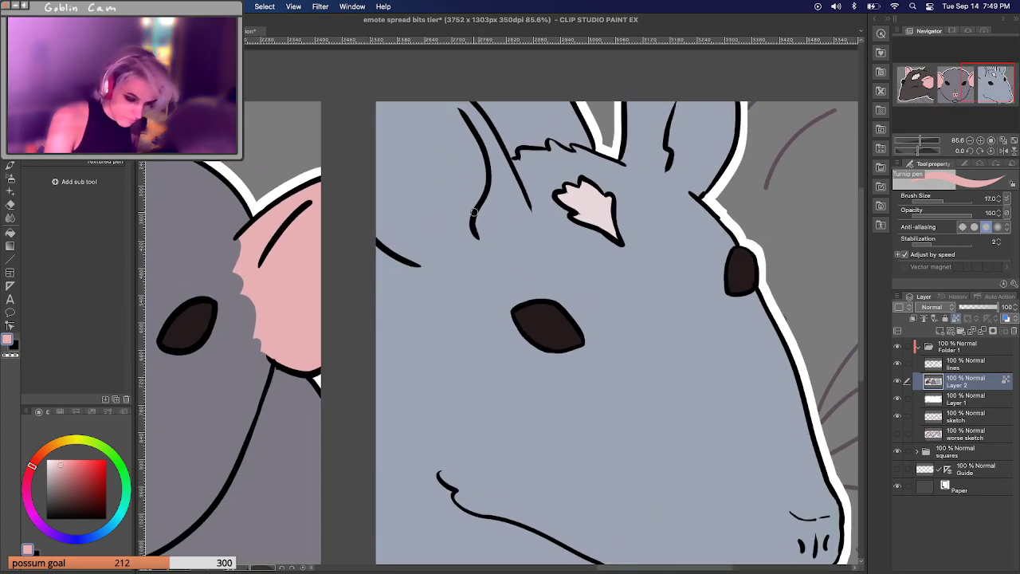
{"action": "left_click_drag", "start_coordinate": [424, 264], "coordinate": [374, 234]}
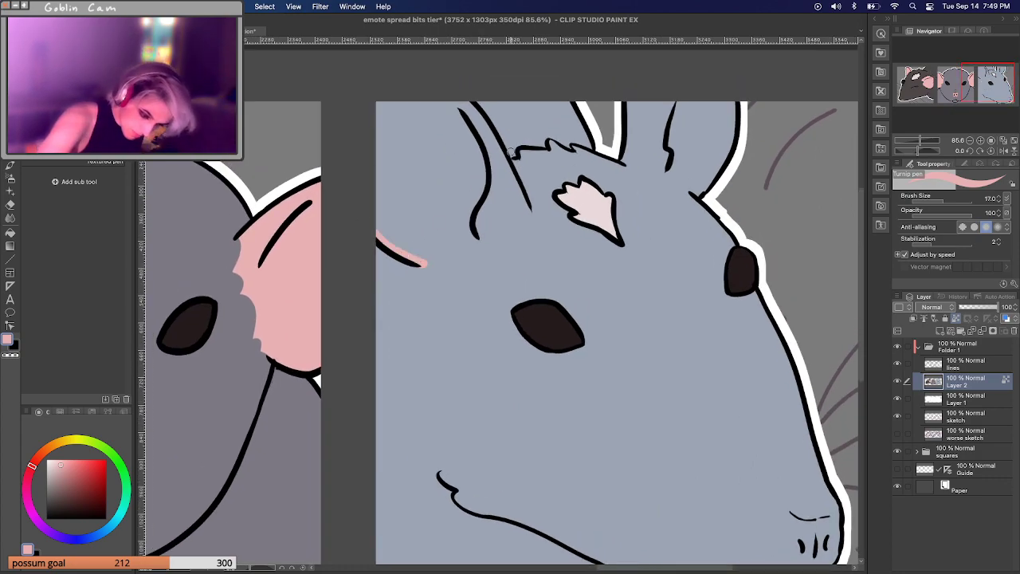
{"action": "left_click_drag", "start_coordinate": [461, 97], "coordinate": [518, 199]}
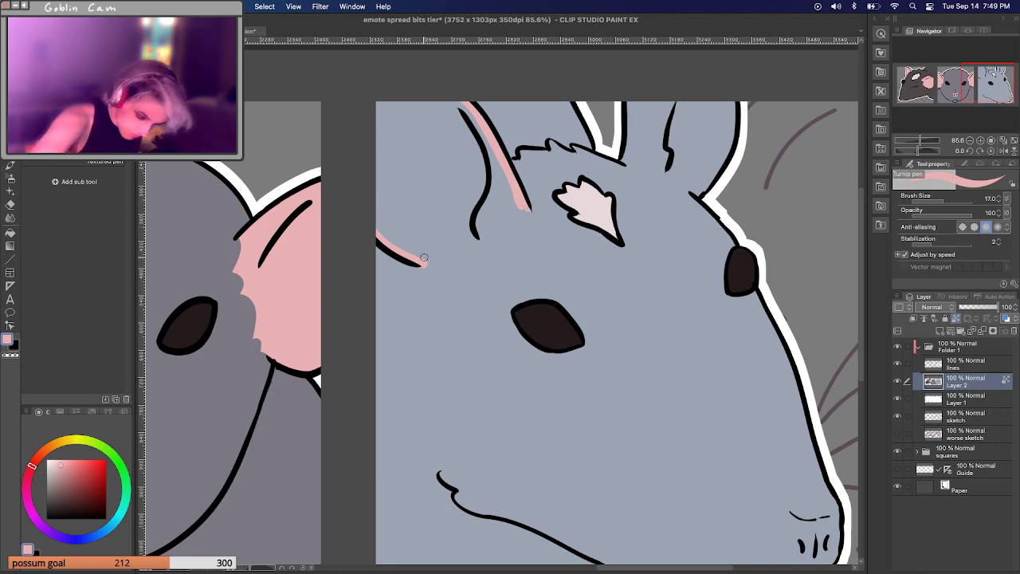
{"action": "mouse_move", "coordinate": [423, 262]}
{"action": "left_mouse_down"}
{"action": "mouse_move", "coordinate": [515, 225]}
{"action": "mouse_move", "coordinate": [526, 208]}
{"action": "left_mouse_up"}
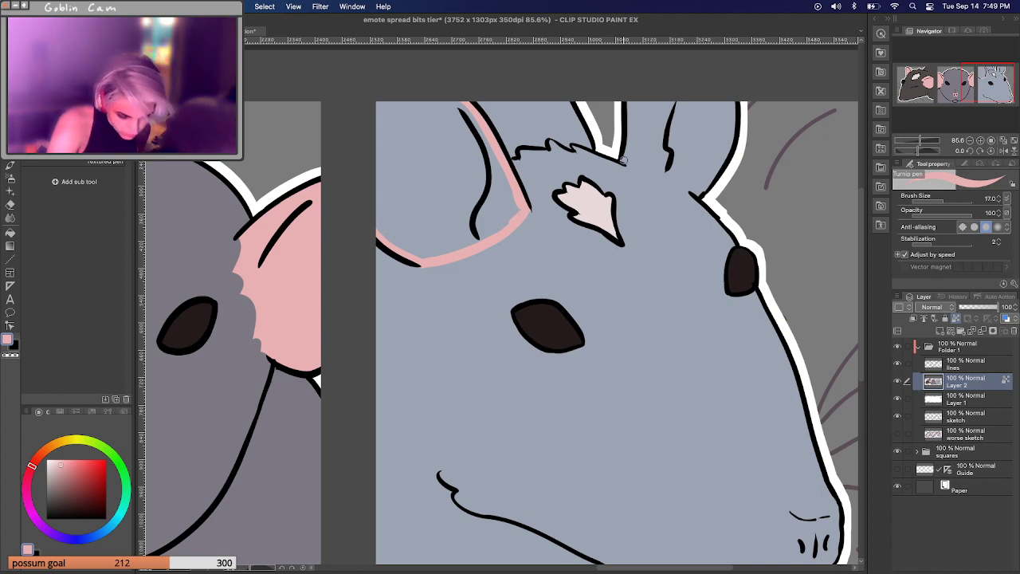
Fill the blue-grey rat's right-hand ear and the outlined left-hand ear with the same pink.
{"action": "mouse_move", "coordinate": [641, 167]}
{"action": "left_mouse_down"}
{"action": "mouse_move", "coordinate": [696, 194]}
{"action": "mouse_move", "coordinate": [626, 153]}
{"action": "mouse_move", "coordinate": [632, 104]}
{"action": "mouse_move", "coordinate": [650, 108]}
{"action": "mouse_move", "coordinate": [684, 167]}
{"action": "mouse_move", "coordinate": [658, 159]}
{"action": "mouse_move", "coordinate": [662, 87]}
{"action": "left_mouse_up"}
{"action": "mouse_move", "coordinate": [671, 141]}
{"action": "left_mouse_down"}
{"action": "mouse_move", "coordinate": [678, 107]}
{"action": "mouse_move", "coordinate": [699, 81]}
{"action": "mouse_move", "coordinate": [712, 132]}
{"action": "mouse_move", "coordinate": [729, 122]}
{"action": "mouse_move", "coordinate": [725, 154]}
{"action": "mouse_move", "coordinate": [701, 184]}
{"action": "mouse_move", "coordinate": [681, 167]}
{"action": "mouse_move", "coordinate": [714, 192]}
{"action": "mouse_move", "coordinate": [719, 118]}
{"action": "left_mouse_up"}
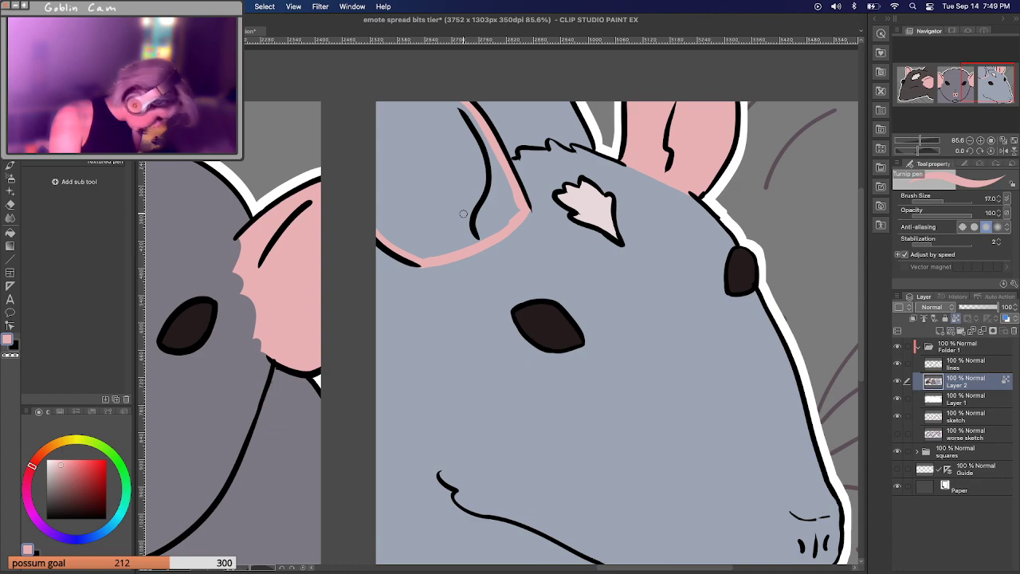
{"action": "mouse_move", "coordinate": [422, 243]}
{"action": "left_mouse_down"}
{"action": "mouse_move", "coordinate": [462, 243]}
{"action": "mouse_move", "coordinate": [435, 253]}
{"action": "mouse_move", "coordinate": [424, 237]}
{"action": "mouse_move", "coordinate": [416, 246]}
{"action": "mouse_move", "coordinate": [379, 230]}
{"action": "mouse_move", "coordinate": [384, 90]}
{"action": "mouse_move", "coordinate": [394, 199]}
{"action": "mouse_move", "coordinate": [413, 143]}
{"action": "mouse_move", "coordinate": [436, 157]}
{"action": "mouse_move", "coordinate": [451, 120]}
{"action": "mouse_move", "coordinate": [460, 144]}
{"action": "mouse_move", "coordinate": [481, 132]}
{"action": "mouse_move", "coordinate": [472, 128]}
{"action": "left_mouse_up"}
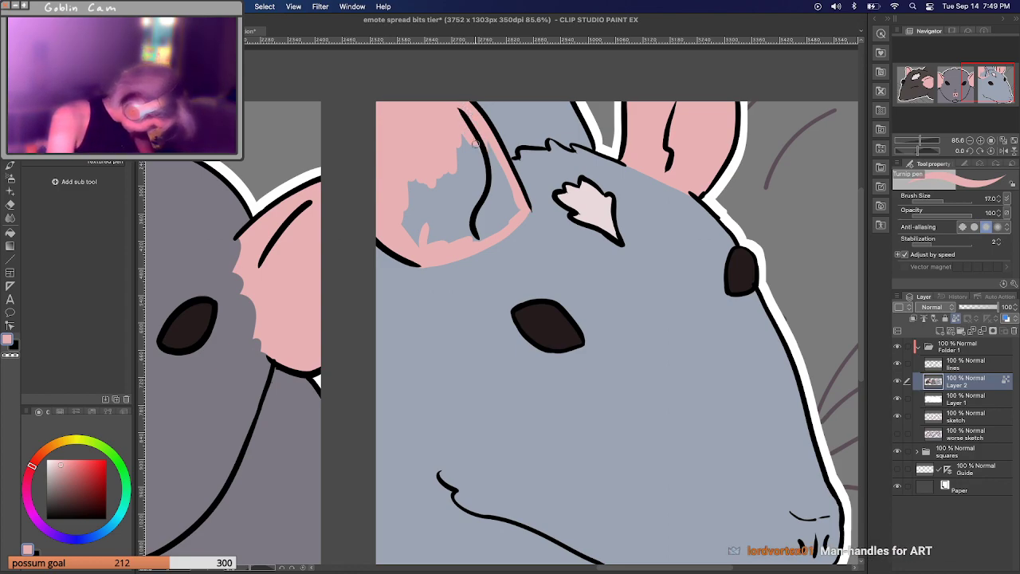
{"action": "mouse_move", "coordinate": [485, 145]}
{"action": "left_mouse_down"}
{"action": "mouse_move", "coordinate": [512, 200]}
{"action": "mouse_move", "coordinate": [511, 168]}
{"action": "mouse_move", "coordinate": [491, 235]}
{"action": "mouse_move", "coordinate": [466, 245]}
{"action": "mouse_move", "coordinate": [478, 219]}
{"action": "mouse_move", "coordinate": [504, 204]}
{"action": "mouse_move", "coordinate": [472, 159]}
{"action": "mouse_move", "coordinate": [425, 218]}
{"action": "mouse_move", "coordinate": [427, 247]}
{"action": "mouse_move", "coordinate": [407, 237]}
{"action": "mouse_move", "coordinate": [401, 196]}
{"action": "mouse_move", "coordinate": [411, 191]}
{"action": "mouse_move", "coordinate": [453, 224]}
{"action": "mouse_move", "coordinate": [449, 149]}
{"action": "left_mouse_up"}
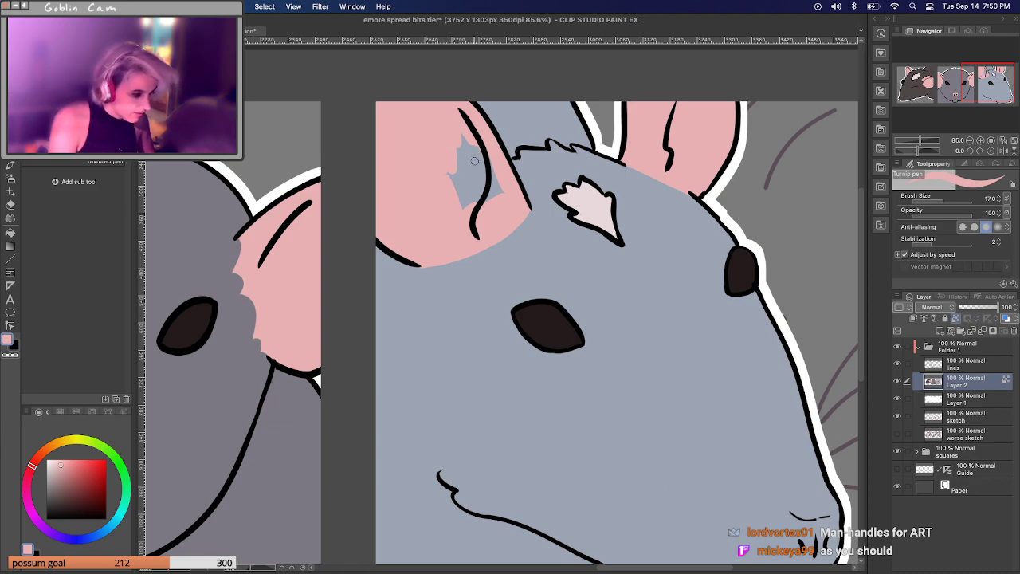
{"action": "mouse_move", "coordinate": [482, 154]}
{"action": "left_mouse_down"}
{"action": "mouse_move", "coordinate": [444, 165]}
{"action": "mouse_move", "coordinate": [456, 130]}
{"action": "mouse_move", "coordinate": [456, 155]}
{"action": "mouse_move", "coordinate": [473, 138]}
{"action": "mouse_move", "coordinate": [503, 197]}
{"action": "left_mouse_up"}
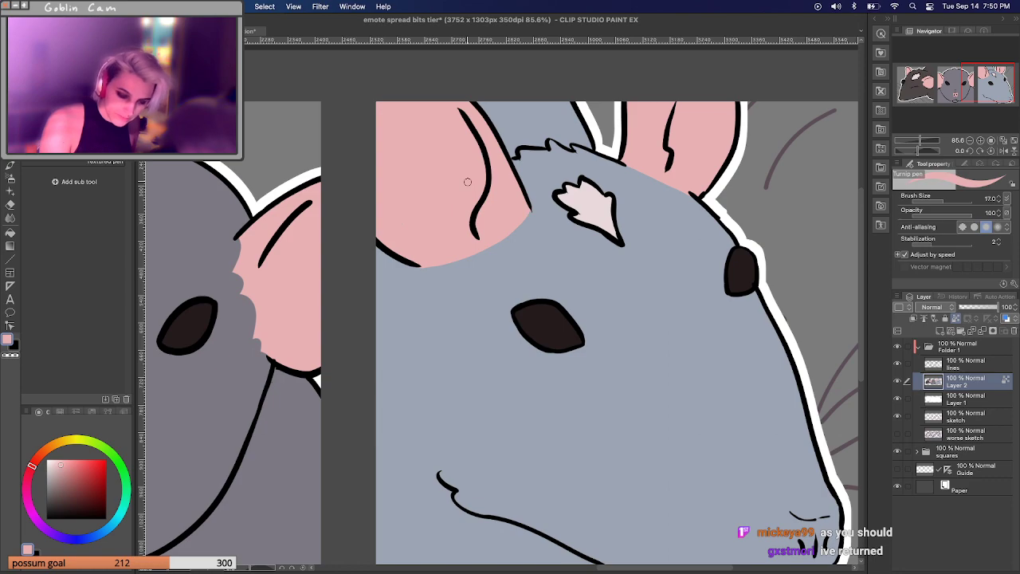
Paint a scalloped fur edge over the base of the blue-grey rat's left-hand ear in its sampled fur colour.
{"action": "left_click", "coordinate": [514, 235], "text": "alt"}
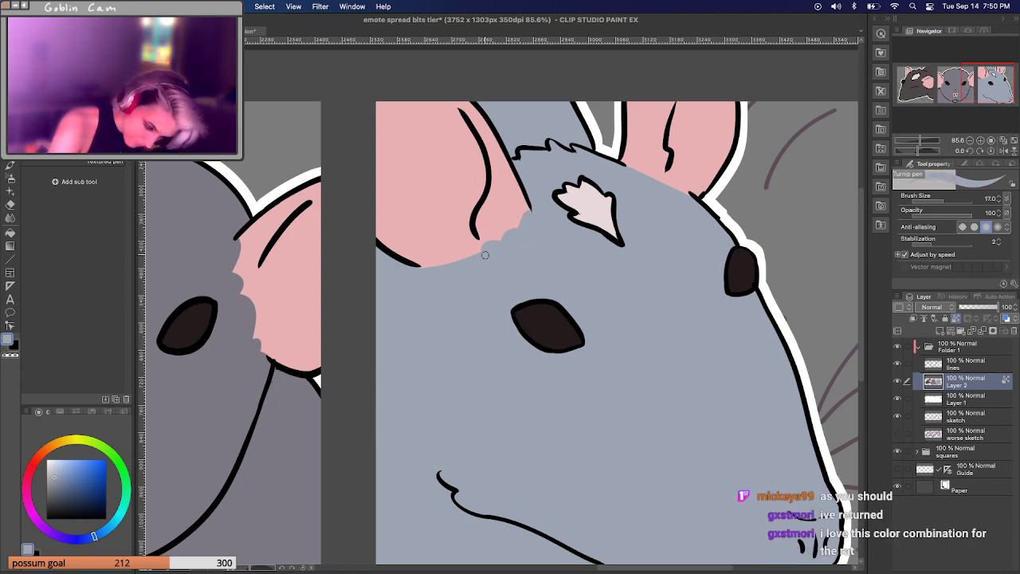
{"action": "mouse_move", "coordinate": [480, 250]}
{"action": "left_mouse_down"}
{"action": "mouse_move", "coordinate": [456, 242]}
{"action": "mouse_move", "coordinate": [460, 260]}
{"action": "mouse_move", "coordinate": [439, 256]}
{"action": "mouse_move", "coordinate": [439, 270]}
{"action": "mouse_move", "coordinate": [423, 262]}
{"action": "mouse_move", "coordinate": [424, 274]}
{"action": "mouse_move", "coordinate": [476, 259]}
{"action": "left_mouse_up"}
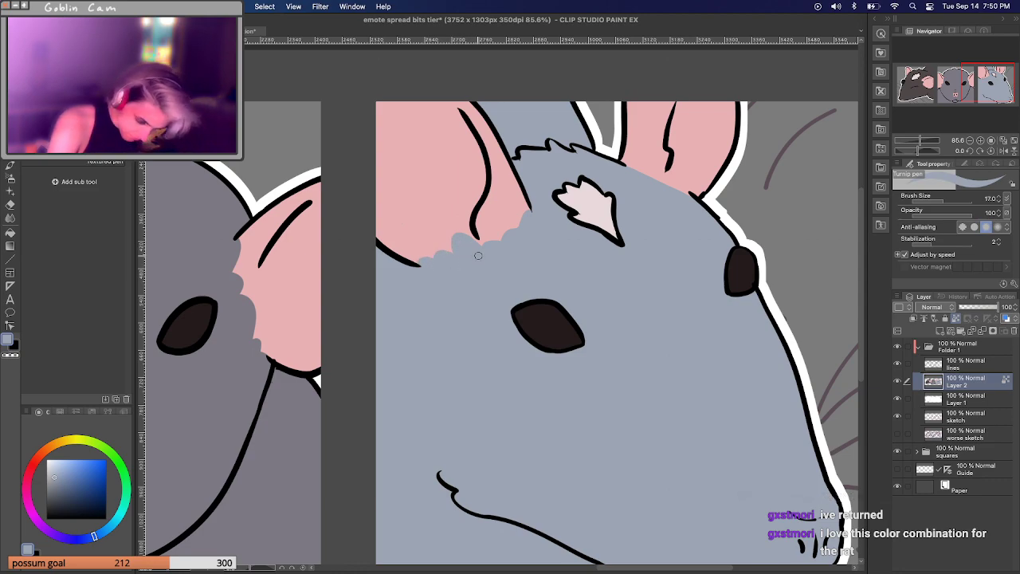
Paint the blue-grey rat's throat below the jaw in the forehead patch's pale pink, with a jagged fur edge at the cheek.
{"action": "left_click", "coordinate": [661, 181], "text": "alt"}
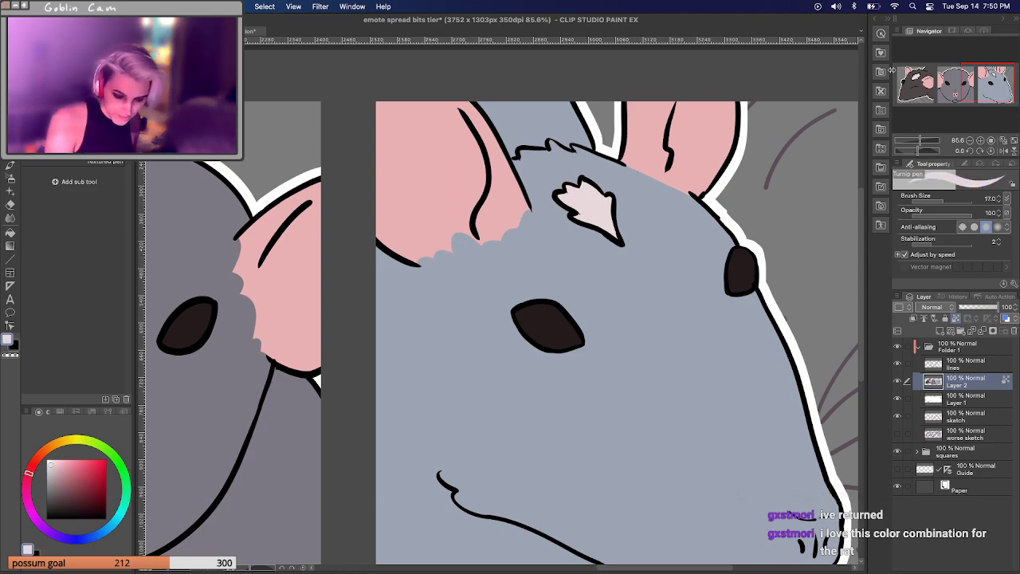
{"action": "left_click_drag", "start_coordinate": [973, 81], "coordinate": [971, 86]}
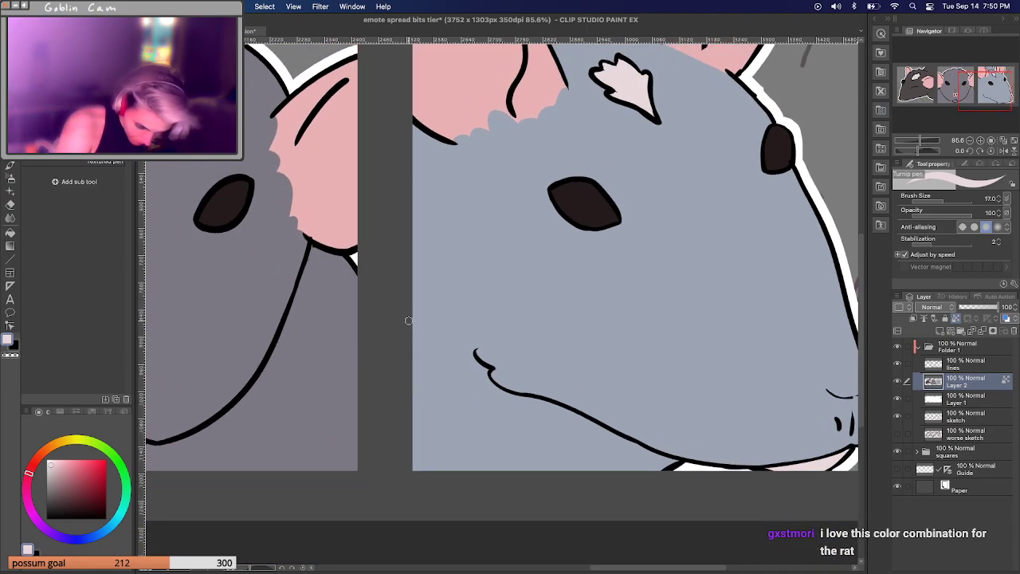
{"action": "mouse_move", "coordinate": [402, 315]}
{"action": "left_mouse_down"}
{"action": "mouse_move", "coordinate": [436, 330]}
{"action": "mouse_move", "coordinate": [500, 308]}
{"action": "mouse_move", "coordinate": [489, 336]}
{"action": "mouse_move", "coordinate": [503, 336]}
{"action": "mouse_move", "coordinate": [482, 365]}
{"action": "left_mouse_up"}
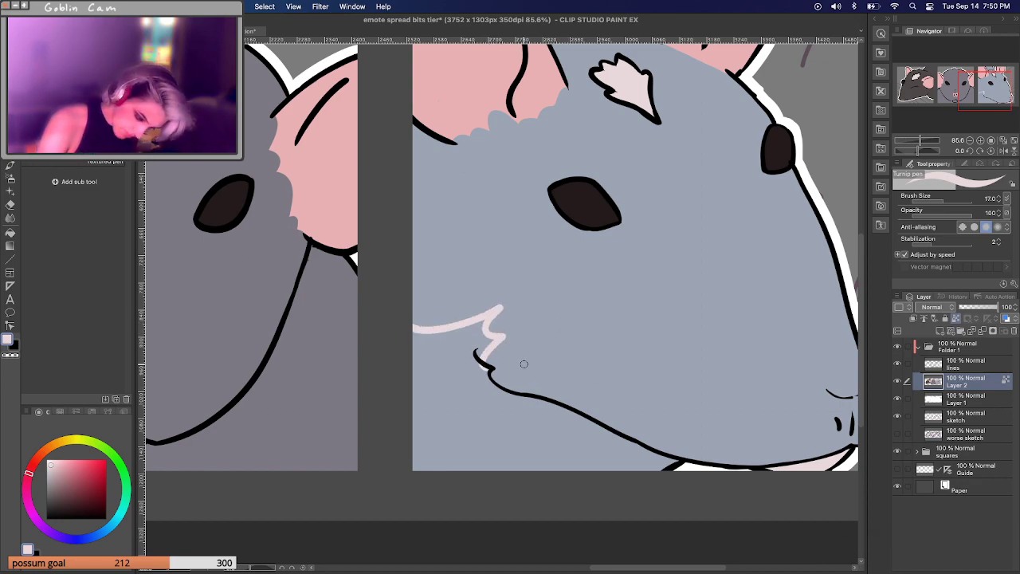
{"action": "mouse_move", "coordinate": [505, 395]}
{"action": "left_mouse_down"}
{"action": "mouse_move", "coordinate": [668, 462]}
{"action": "mouse_move", "coordinate": [622, 443]}
{"action": "mouse_move", "coordinate": [662, 465]}
{"action": "mouse_move", "coordinate": [629, 458]}
{"action": "left_mouse_up"}
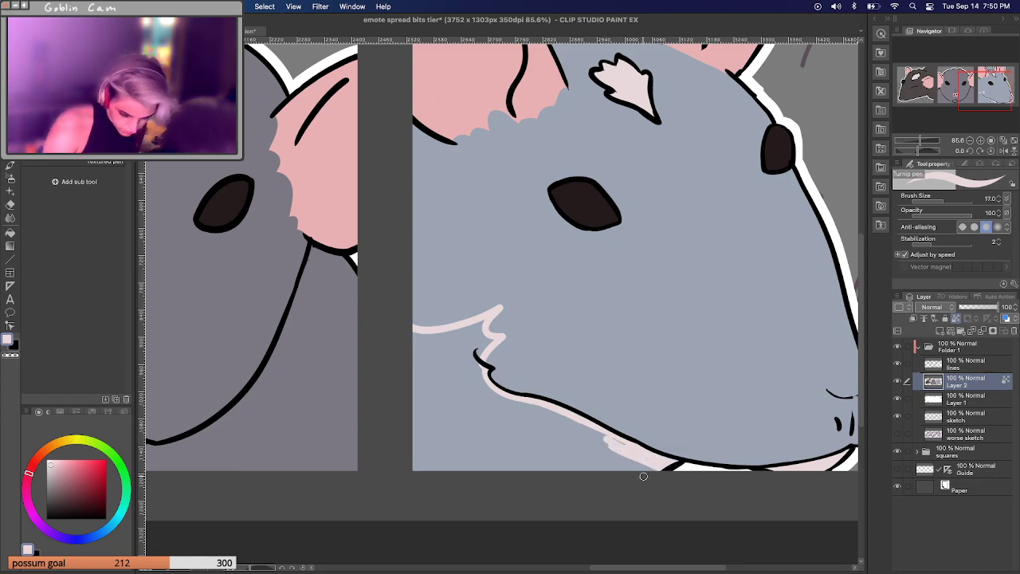
{"action": "mouse_move", "coordinate": [414, 339]}
{"action": "left_mouse_down"}
{"action": "mouse_move", "coordinate": [485, 322]}
{"action": "mouse_move", "coordinate": [490, 352]}
{"action": "mouse_move", "coordinate": [474, 385]}
{"action": "mouse_move", "coordinate": [482, 391]}
{"action": "mouse_move", "coordinate": [446, 406]}
{"action": "mouse_move", "coordinate": [444, 389]}
{"action": "mouse_move", "coordinate": [431, 386]}
{"action": "mouse_move", "coordinate": [422, 364]}
{"action": "mouse_move", "coordinate": [435, 346]}
{"action": "mouse_move", "coordinate": [424, 342]}
{"action": "mouse_move", "coordinate": [433, 364]}
{"action": "mouse_move", "coordinate": [401, 397]}
{"action": "mouse_move", "coordinate": [449, 386]}
{"action": "mouse_move", "coordinate": [447, 399]}
{"action": "mouse_move", "coordinate": [404, 437]}
{"action": "mouse_move", "coordinate": [464, 416]}
{"action": "mouse_move", "coordinate": [408, 481]}
{"action": "mouse_move", "coordinate": [428, 440]}
{"action": "mouse_move", "coordinate": [416, 431]}
{"action": "mouse_move", "coordinate": [417, 459]}
{"action": "mouse_move", "coordinate": [436, 452]}
{"action": "mouse_move", "coordinate": [546, 481]}
{"action": "mouse_move", "coordinate": [591, 465]}
{"action": "mouse_move", "coordinate": [572, 451]}
{"action": "mouse_move", "coordinate": [640, 464]}
{"action": "mouse_move", "coordinate": [540, 438]}
{"action": "mouse_move", "coordinate": [454, 400]}
{"action": "mouse_move", "coordinate": [470, 414]}
{"action": "mouse_move", "coordinate": [485, 379]}
{"action": "mouse_move", "coordinate": [472, 403]}
{"action": "mouse_move", "coordinate": [517, 416]}
{"action": "mouse_move", "coordinate": [493, 394]}
{"action": "mouse_move", "coordinate": [531, 426]}
{"action": "mouse_move", "coordinate": [500, 414]}
{"action": "left_mouse_up"}
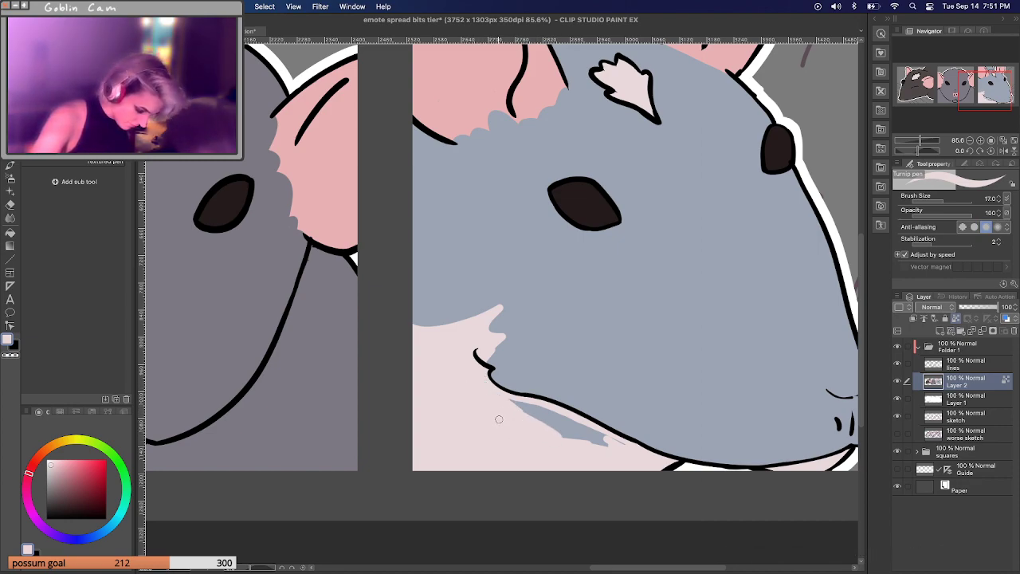
{"action": "mouse_move", "coordinate": [539, 419]}
{"action": "left_mouse_down"}
{"action": "mouse_move", "coordinate": [602, 438]}
{"action": "mouse_move", "coordinate": [551, 423]}
{"action": "mouse_move", "coordinate": [577, 443]}
{"action": "left_mouse_up"}
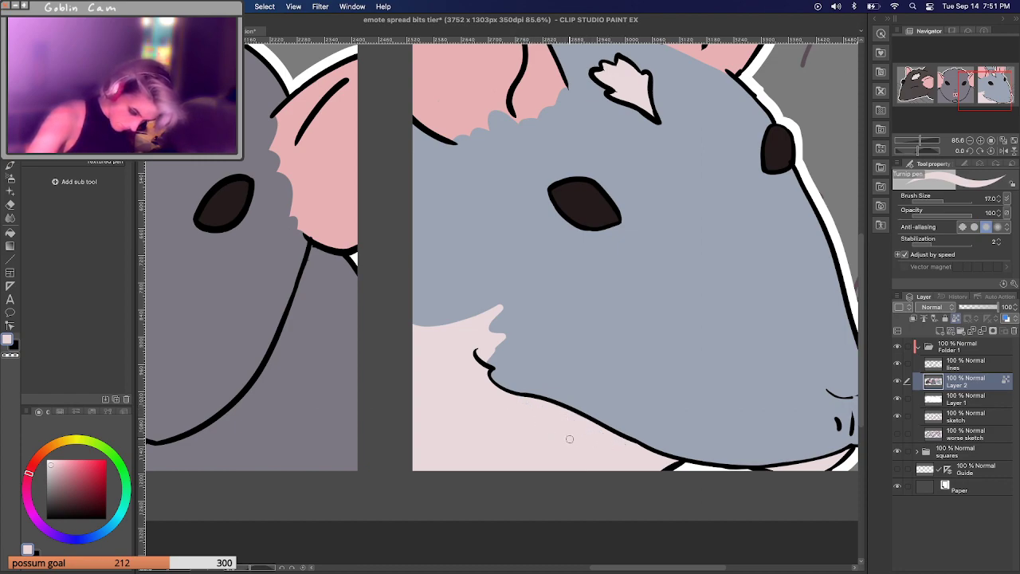
{"action": "left_click_drag", "start_coordinate": [969, 97], "coordinate": [971, 94]}
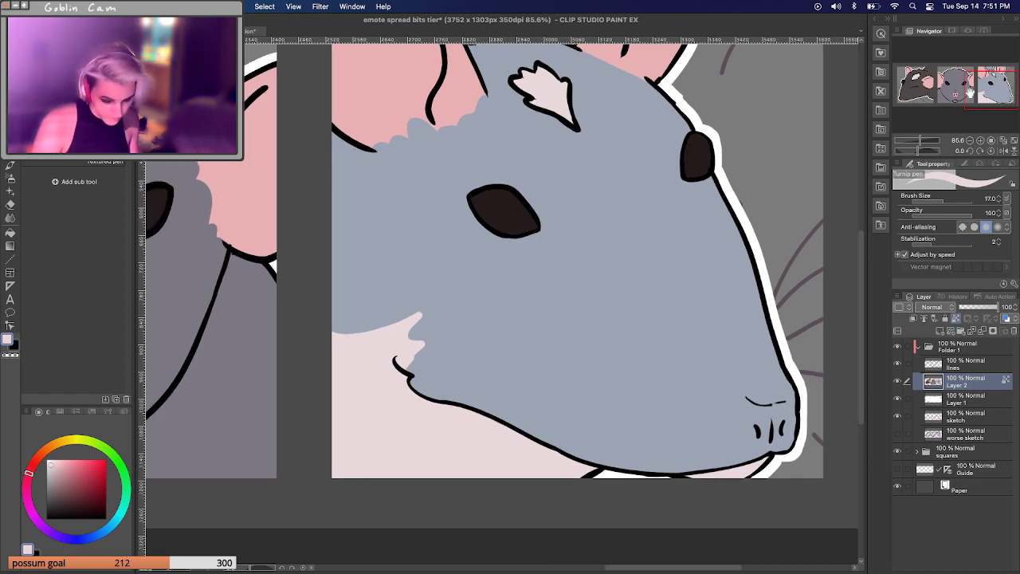
Paint the blue-grey rat's lower muzzle pale pink along the jawline and give it a jagged upper edge in the sampled fur colour.
{"action": "mouse_move", "coordinate": [606, 467]}
{"action": "left_mouse_down"}
{"action": "mouse_move", "coordinate": [702, 460]}
{"action": "mouse_move", "coordinate": [697, 466]}
{"action": "mouse_move", "coordinate": [768, 456]}
{"action": "mouse_move", "coordinate": [690, 462]}
{"action": "left_mouse_up"}
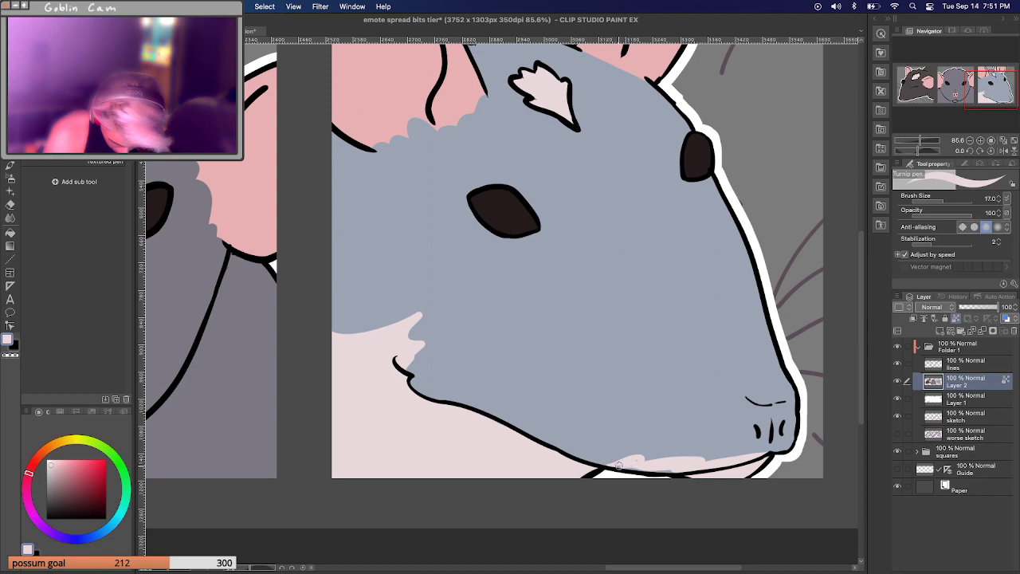
{"action": "mouse_move", "coordinate": [666, 470]}
{"action": "left_mouse_down"}
{"action": "mouse_move", "coordinate": [563, 448]}
{"action": "mouse_move", "coordinate": [793, 438]}
{"action": "mouse_move", "coordinate": [692, 455]}
{"action": "mouse_move", "coordinate": [747, 445]}
{"action": "mouse_move", "coordinate": [526, 440]}
{"action": "mouse_move", "coordinate": [597, 456]}
{"action": "mouse_move", "coordinate": [587, 459]}
{"action": "mouse_move", "coordinate": [686, 456]}
{"action": "left_mouse_up"}
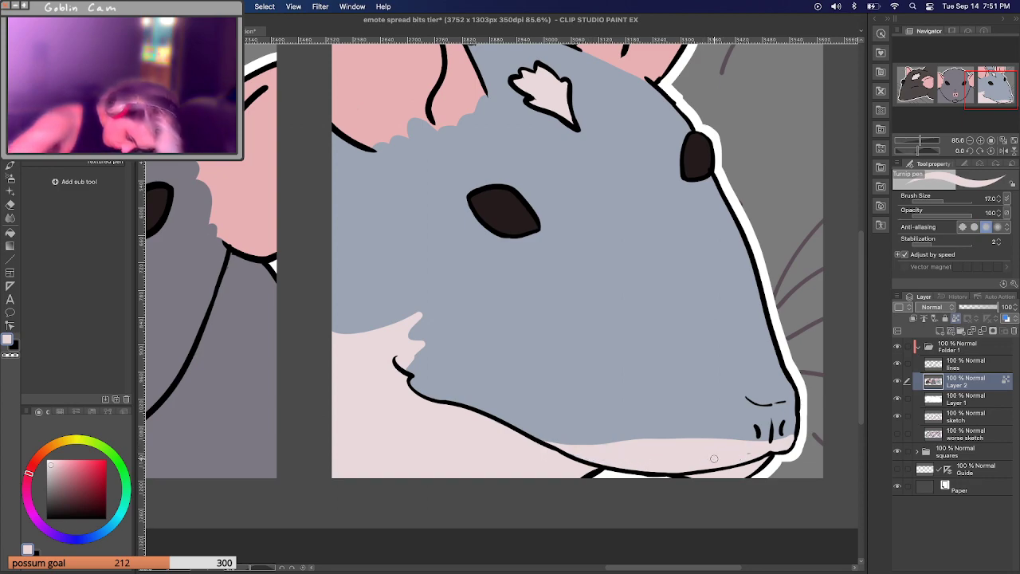
{"action": "left_click", "coordinate": [699, 399], "text": "alt"}
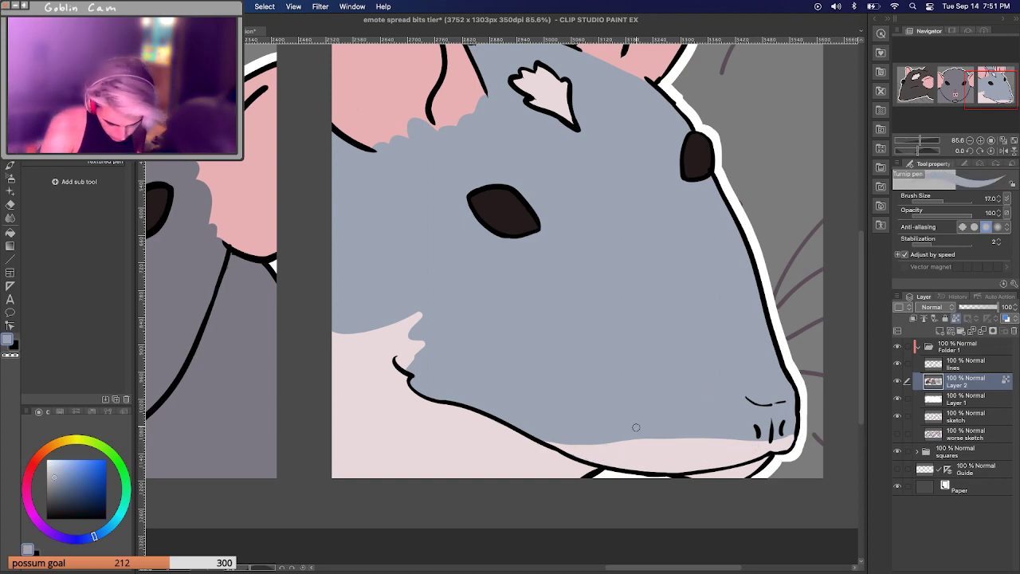
{"action": "mouse_move", "coordinate": [646, 438]}
{"action": "left_mouse_down"}
{"action": "mouse_move", "coordinate": [697, 434]}
{"action": "mouse_move", "coordinate": [679, 446]}
{"action": "mouse_move", "coordinate": [731, 431]}
{"action": "mouse_move", "coordinate": [707, 434]}
{"action": "left_mouse_up"}
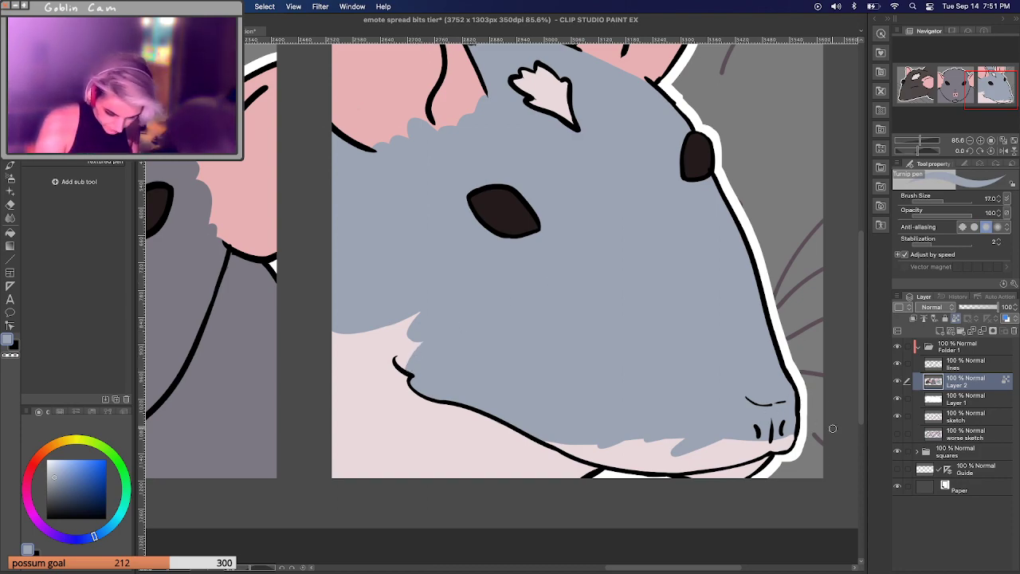
Paint the blue-grey rat's nose around the nostrils in the sampled ear pink.
{"action": "left_click_drag", "start_coordinate": [985, 89], "coordinate": [981, 90]}
{"action": "mouse_move", "coordinate": [920, 142]}
{"action": "left_mouse_down"}
{"action": "mouse_move", "coordinate": [908, 142]}
{"action": "mouse_move", "coordinate": [918, 143]}
{"action": "left_mouse_up"}
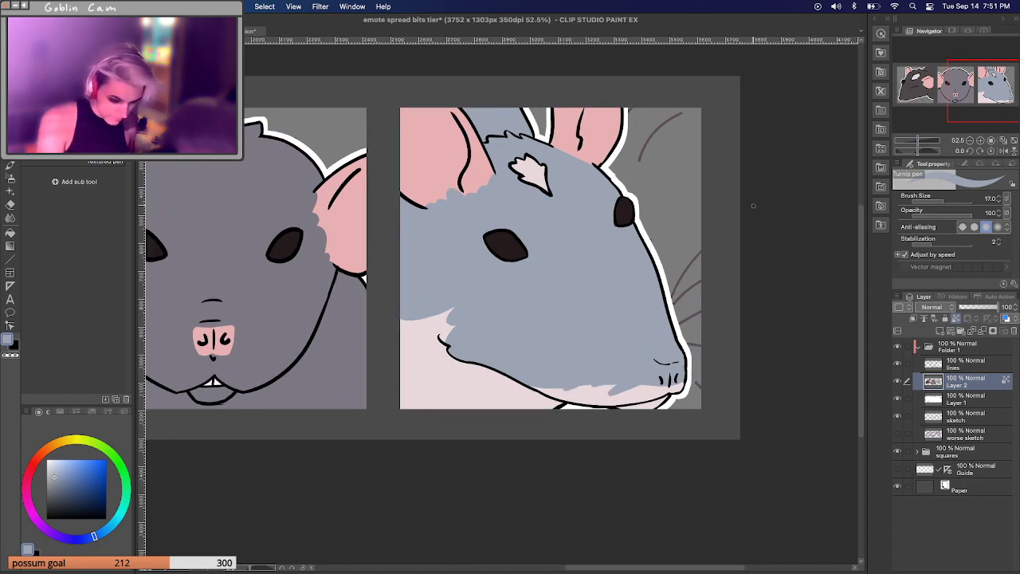
{"action": "left_click", "coordinate": [487, 160], "text": "alt"}
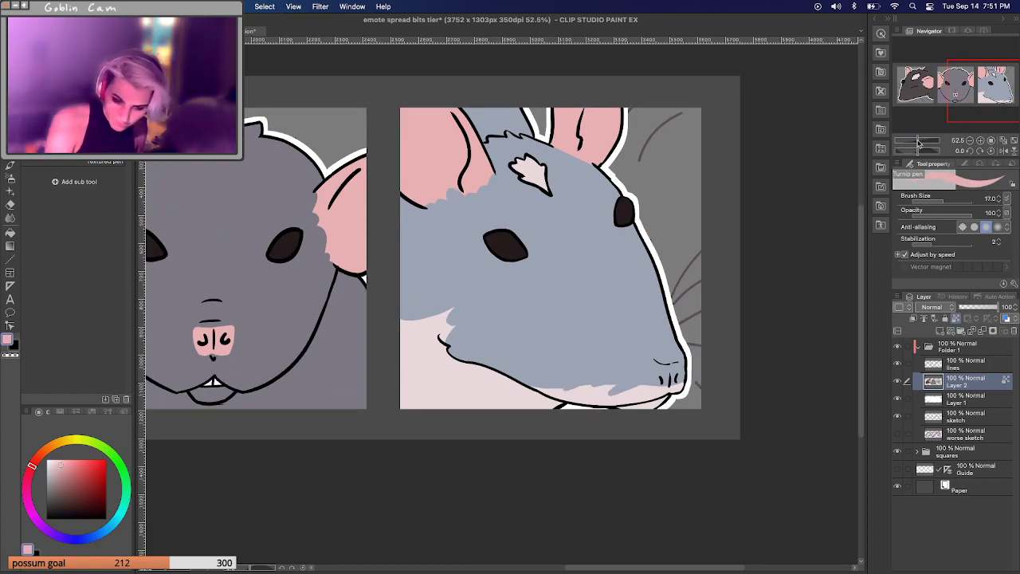
{"action": "scroll", "coordinate": [957, 106], "scroll_direction": "up", "scroll_amount": 5}
{"action": "left_click_drag", "start_coordinate": [970, 111], "coordinate": [993, 95]}
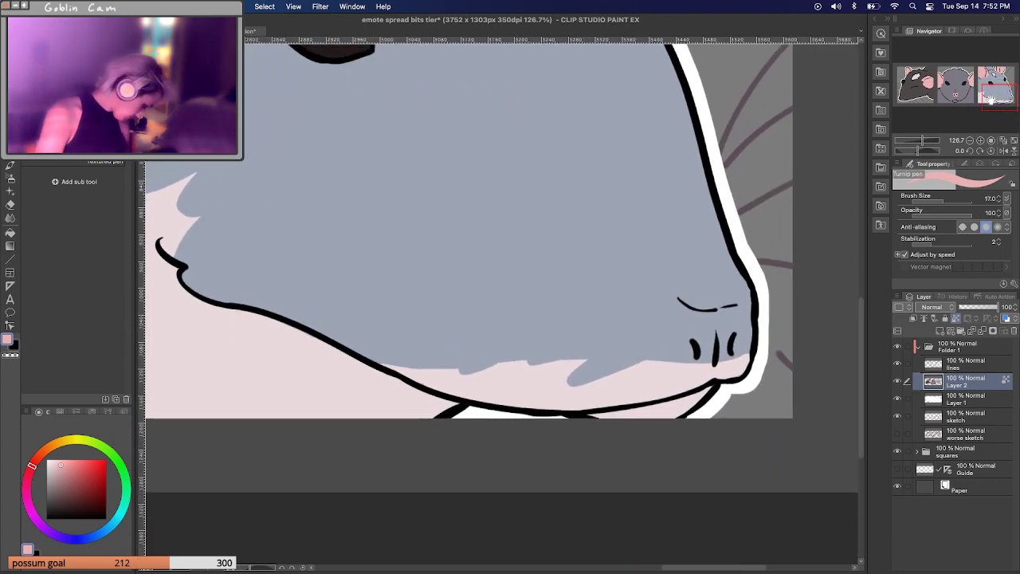
{"action": "left_click_drag", "start_coordinate": [735, 306], "coordinate": [695, 314]}
{"action": "key", "text": "super+z"}
{"action": "mouse_move", "coordinate": [735, 306]}
{"action": "left_mouse_down"}
{"action": "mouse_move", "coordinate": [684, 317]}
{"action": "mouse_move", "coordinate": [689, 371]}
{"action": "mouse_move", "coordinate": [733, 372]}
{"action": "mouse_move", "coordinate": [743, 355]}
{"action": "mouse_move", "coordinate": [747, 328]}
{"action": "mouse_move", "coordinate": [735, 311]}
{"action": "mouse_move", "coordinate": [703, 314]}
{"action": "mouse_move", "coordinate": [691, 363]}
{"action": "mouse_move", "coordinate": [703, 333]}
{"action": "mouse_move", "coordinate": [727, 360]}
{"action": "mouse_move", "coordinate": [730, 336]}
{"action": "left_mouse_up"}
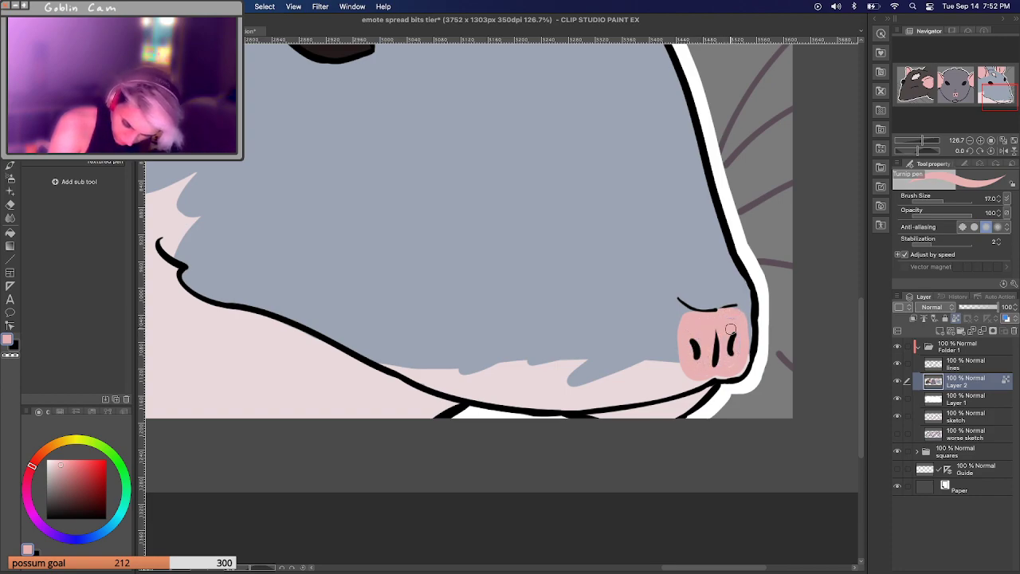
Paint the muzzle tip around and above the blue-grey rat's nose in the sampled pale pink, then touch up the nose in its own pink.
{"action": "left_click", "coordinate": [678, 360], "text": "alt"}
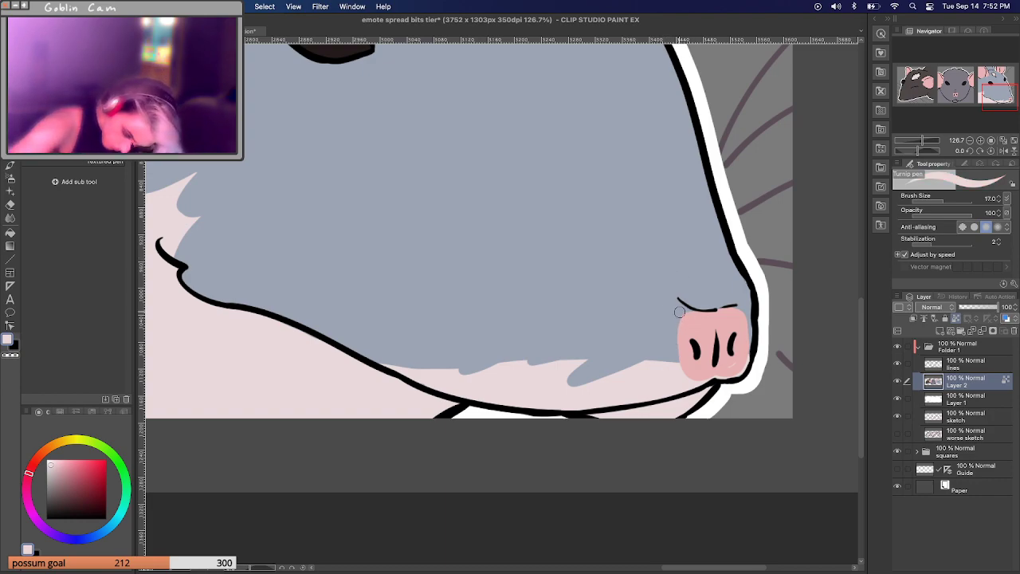
{"action": "left_click_drag", "start_coordinate": [677, 308], "coordinate": [673, 308]}
{"action": "mouse_move", "coordinate": [719, 316]}
{"action": "left_mouse_down"}
{"action": "mouse_move", "coordinate": [677, 300]}
{"action": "mouse_move", "coordinate": [676, 310]}
{"action": "mouse_move", "coordinate": [674, 299]}
{"action": "mouse_move", "coordinate": [625, 377]}
{"action": "mouse_move", "coordinate": [676, 318]}
{"action": "mouse_move", "coordinate": [656, 360]}
{"action": "mouse_move", "coordinate": [663, 336]}
{"action": "mouse_move", "coordinate": [664, 377]}
{"action": "mouse_move", "coordinate": [673, 343]}
{"action": "left_mouse_up"}
{"action": "mouse_move", "coordinate": [742, 304]}
{"action": "left_mouse_down"}
{"action": "mouse_move", "coordinate": [747, 327]}
{"action": "mouse_move", "coordinate": [746, 305]}
{"action": "left_mouse_up"}
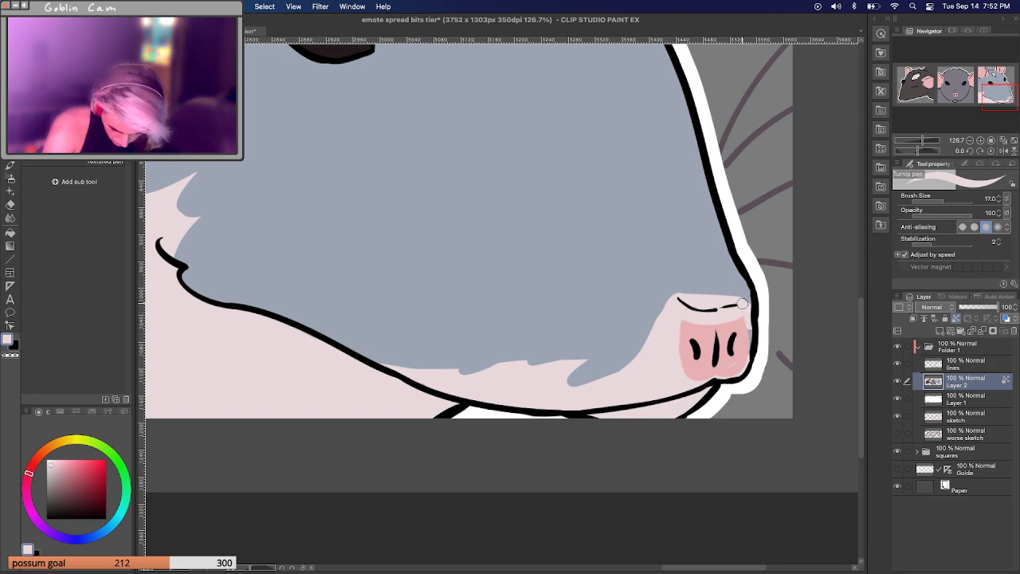
{"action": "mouse_move", "coordinate": [676, 301]}
{"action": "left_mouse_down"}
{"action": "mouse_move", "coordinate": [702, 288]}
{"action": "mouse_move", "coordinate": [746, 292]}
{"action": "mouse_move", "coordinate": [720, 290]}
{"action": "left_mouse_up"}
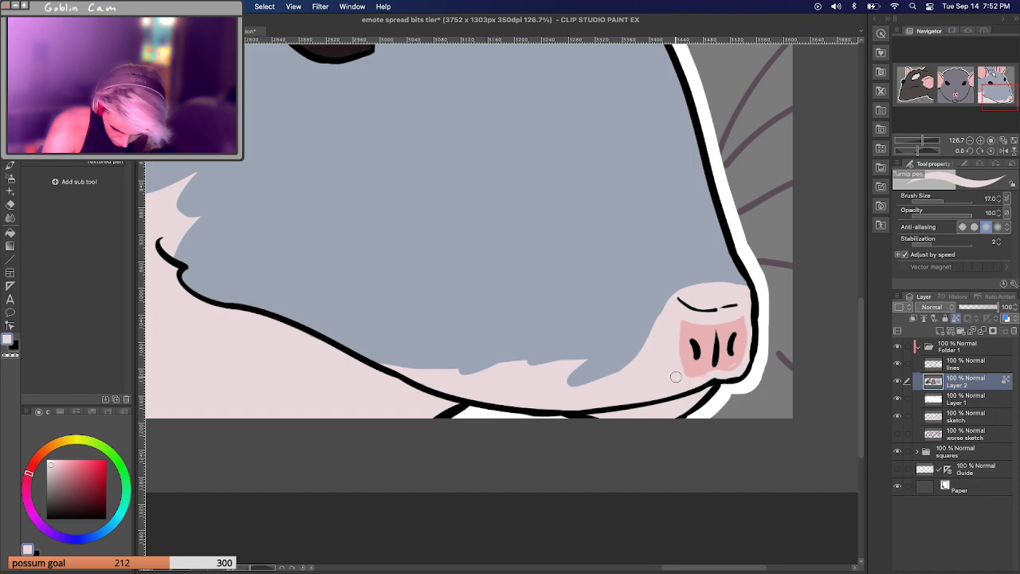
{"action": "left_click", "coordinate": [715, 361], "text": "alt"}
{"action": "left_click_drag", "start_coordinate": [722, 353], "coordinate": [732, 362]}
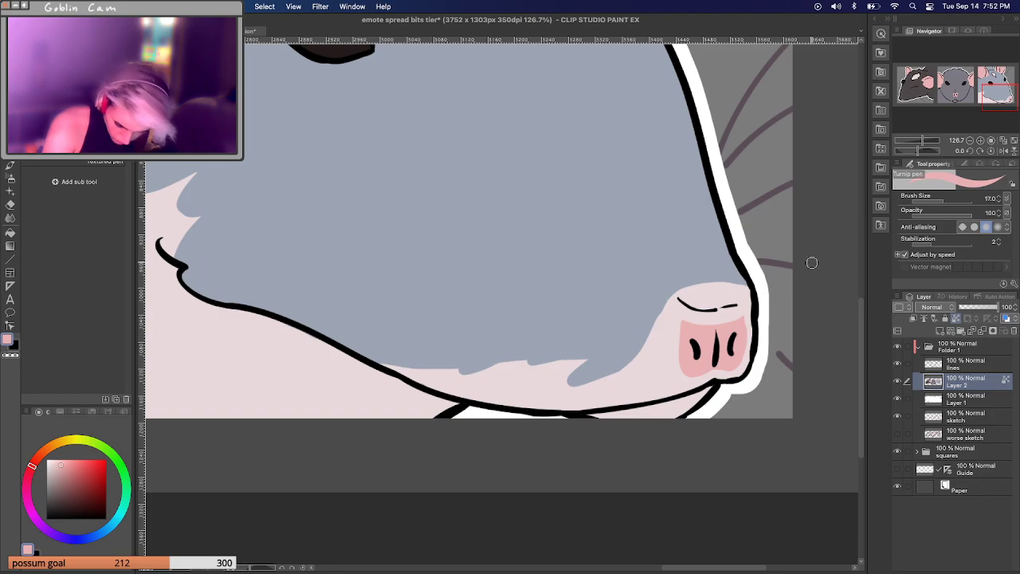
{"action": "left_click_drag", "start_coordinate": [922, 140], "coordinate": [916, 142]}
{"action": "left_click_drag", "start_coordinate": [936, 107], "coordinate": [907, 91]}
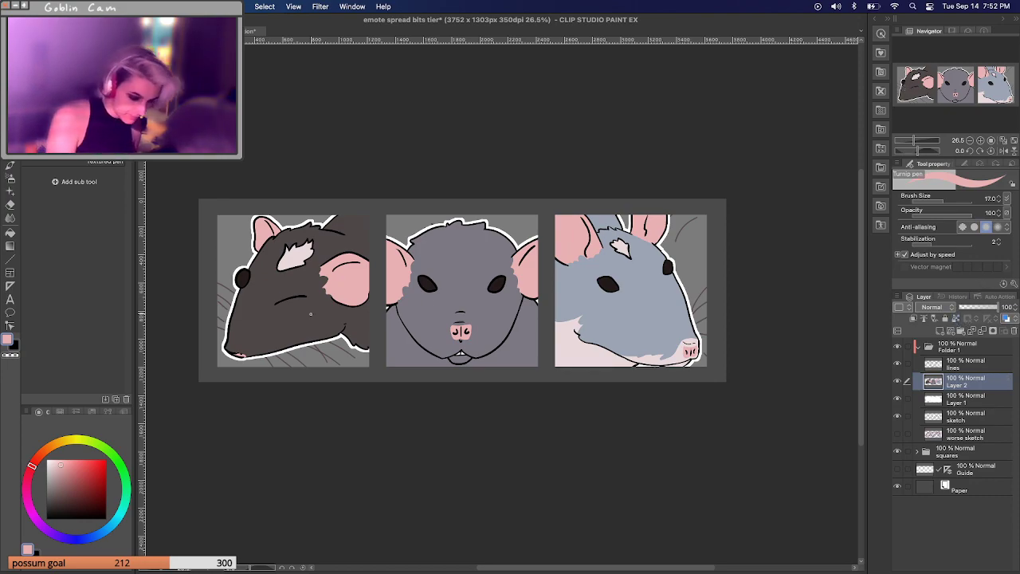
{"action": "left_click", "coordinate": [66, 441]}
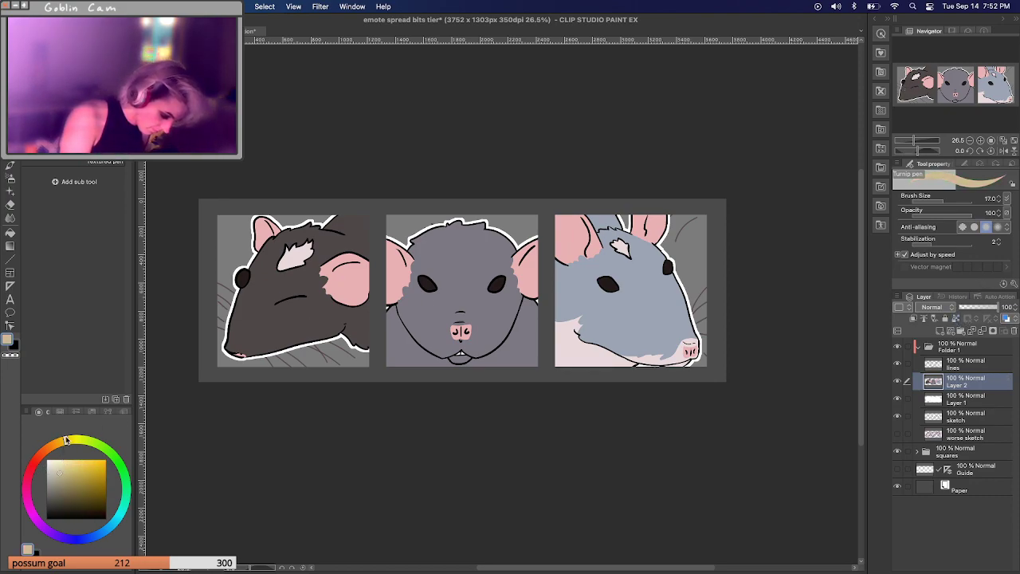
{"action": "left_click_drag", "start_coordinate": [66, 441], "coordinate": [56, 443]}
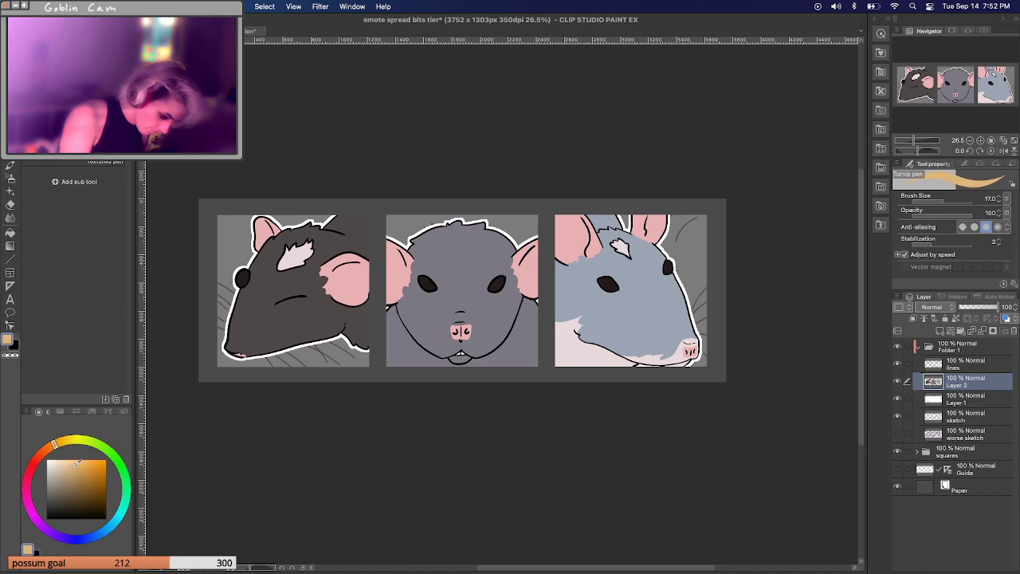
{"action": "left_click", "coordinate": [80, 465]}
Remove the middle rat's teeth by painting over them in the sampled fur grey on Layer 2 and erasing their outlines on the lines layer.
{"action": "left_click_drag", "start_coordinate": [913, 150], "coordinate": [921, 146]}
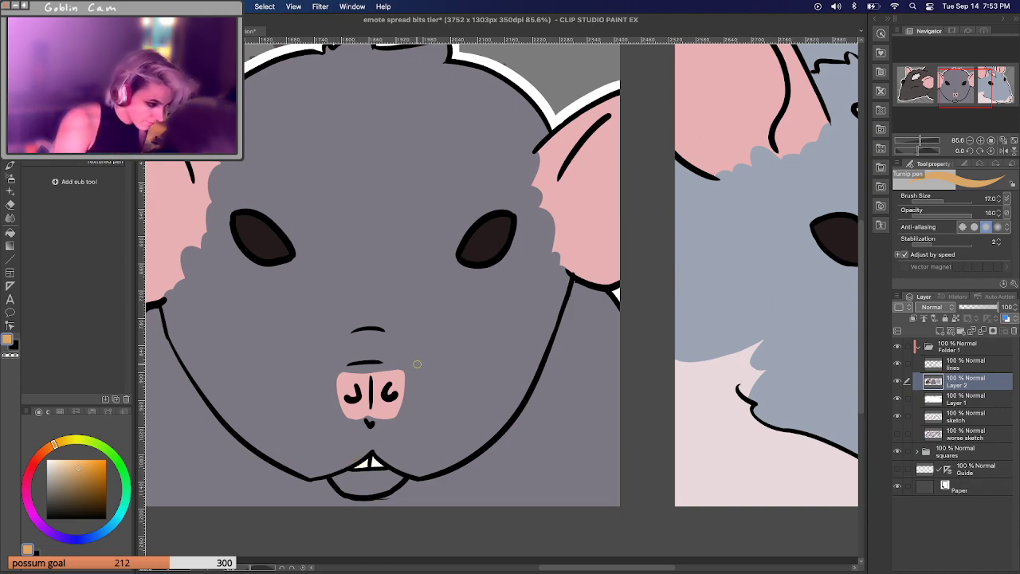
{"action": "left_click", "coordinate": [370, 476], "text": "alt"}
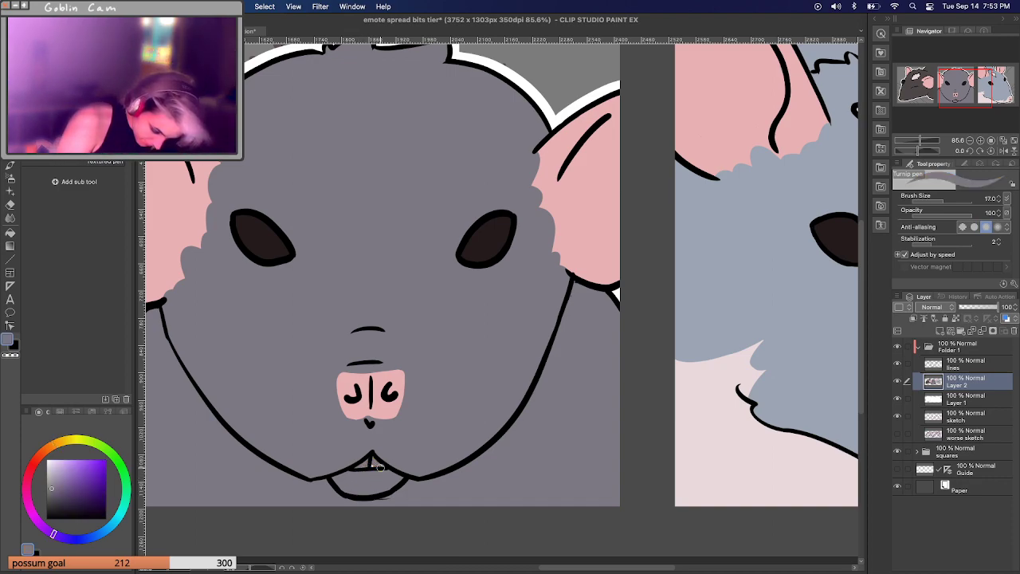
{"action": "left_click", "coordinate": [967, 365]}
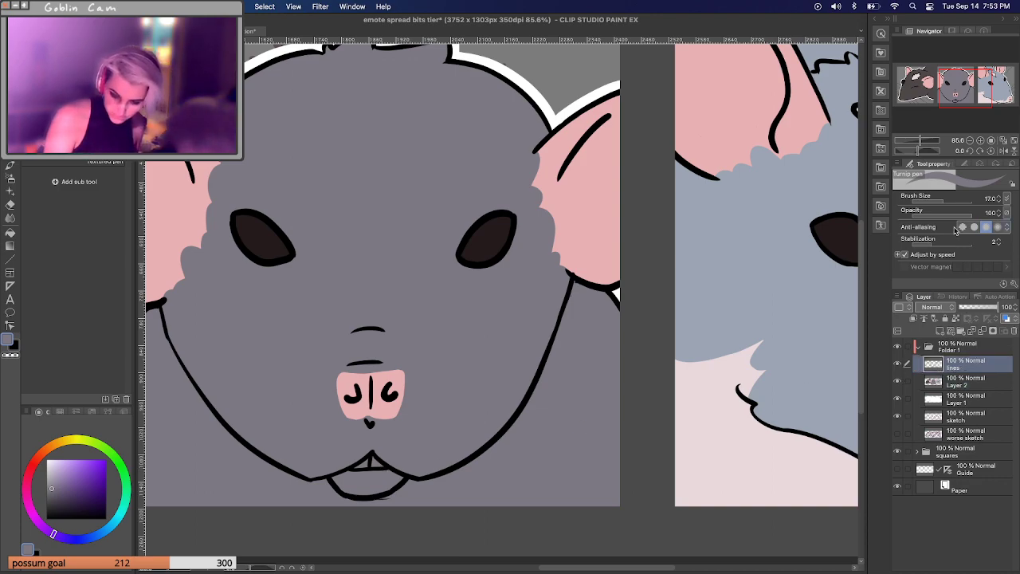
{"action": "left_click_drag", "start_coordinate": [920, 142], "coordinate": [931, 141]}
{"action": "mouse_move", "coordinate": [961, 86]}
{"action": "left_mouse_down"}
{"action": "mouse_move", "coordinate": [945, 99]}
{"action": "mouse_move", "coordinate": [954, 96]}
{"action": "left_mouse_up"}
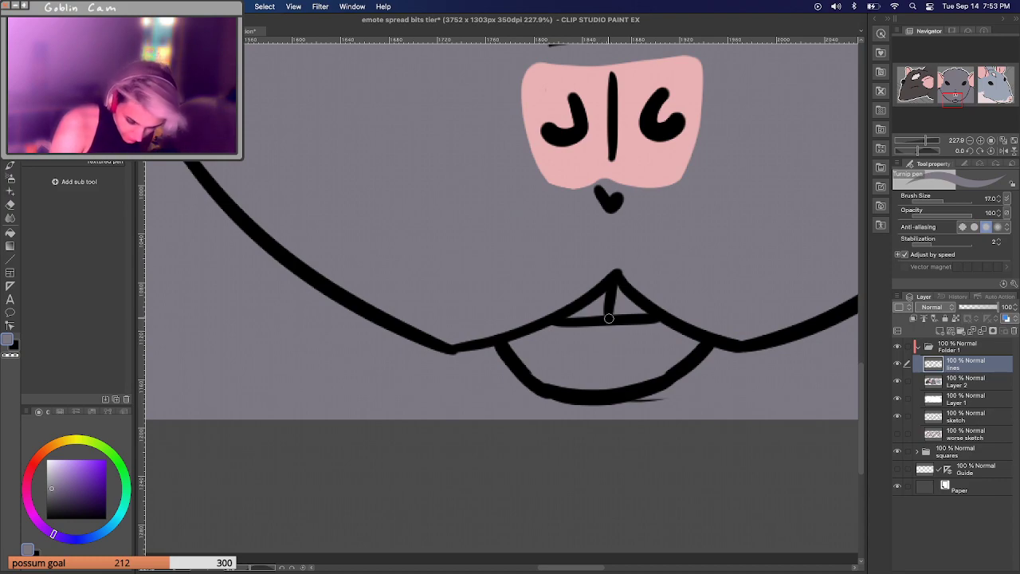
{"action": "key", "text": "ctrl+z"}
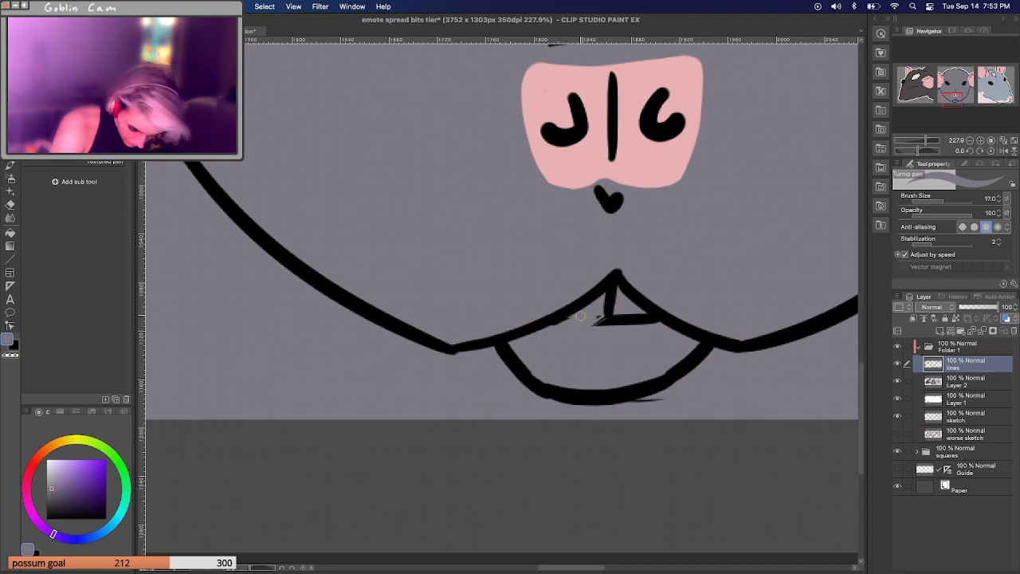
{"action": "key", "text": "ctrl+z"}
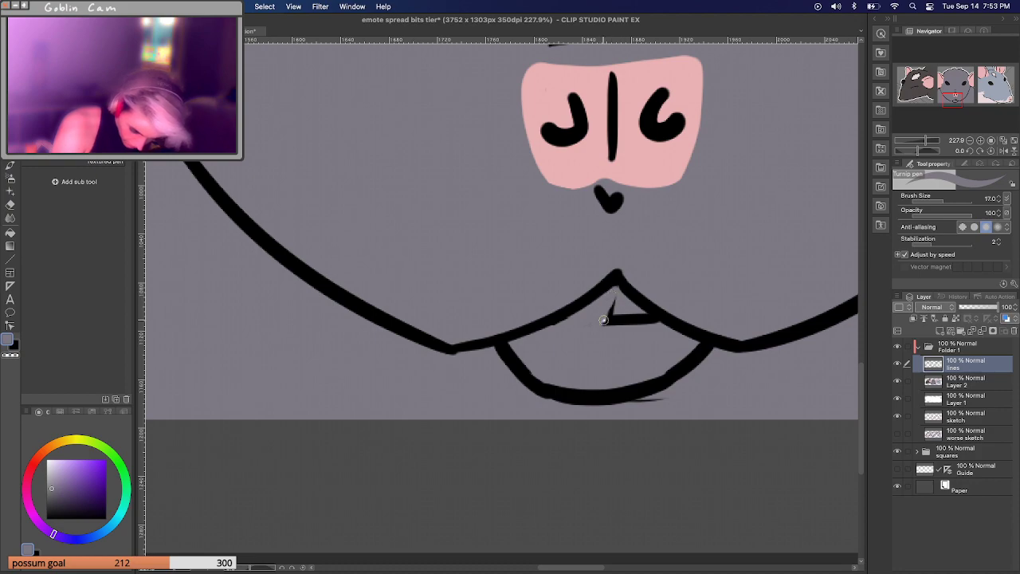
{"action": "key", "text": "ctrl+z"}
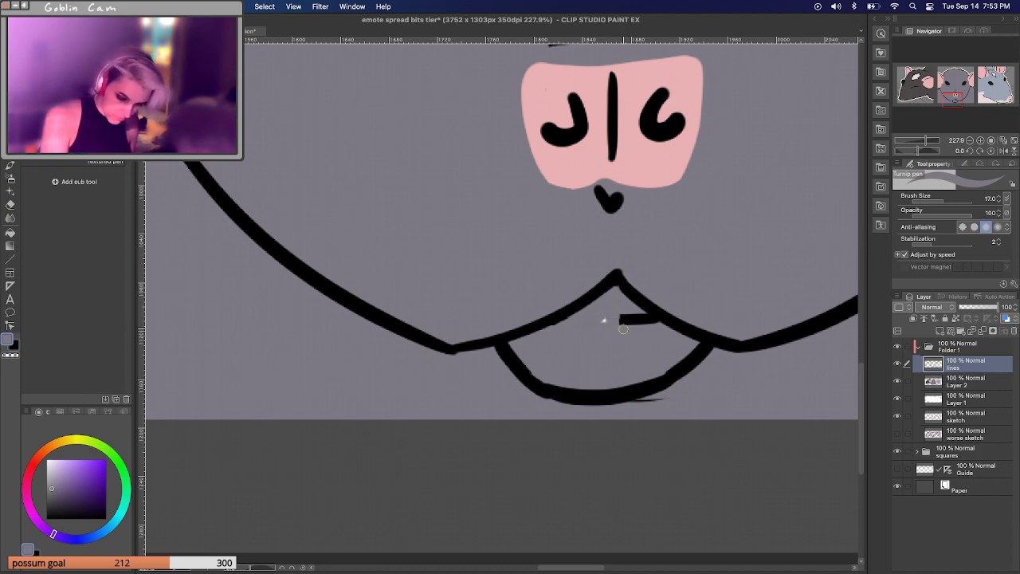
{"action": "key", "text": "ctrl+z"}
{"action": "key", "text": "ctrl+z"}
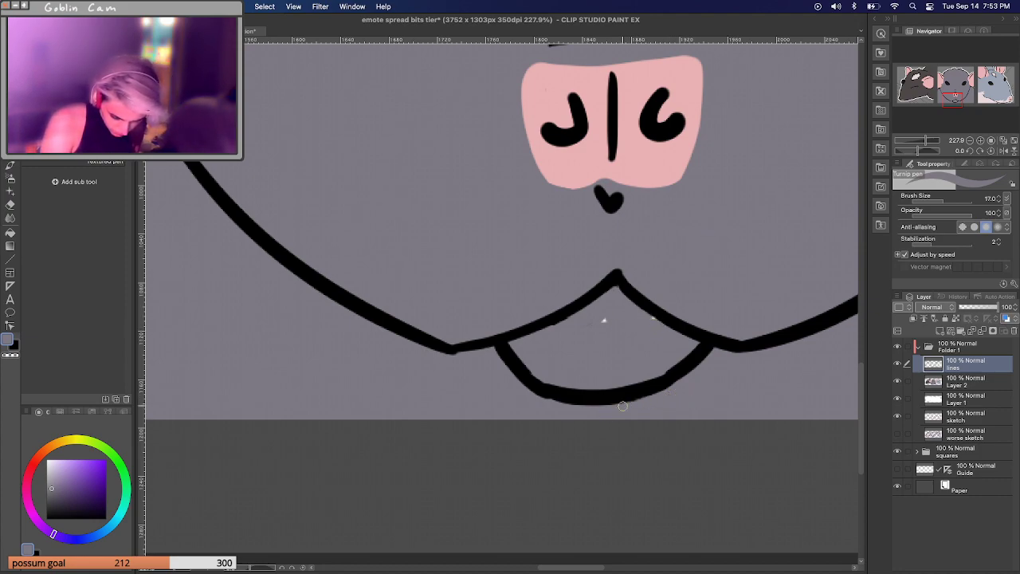
{"action": "left_click", "coordinate": [995, 388]}
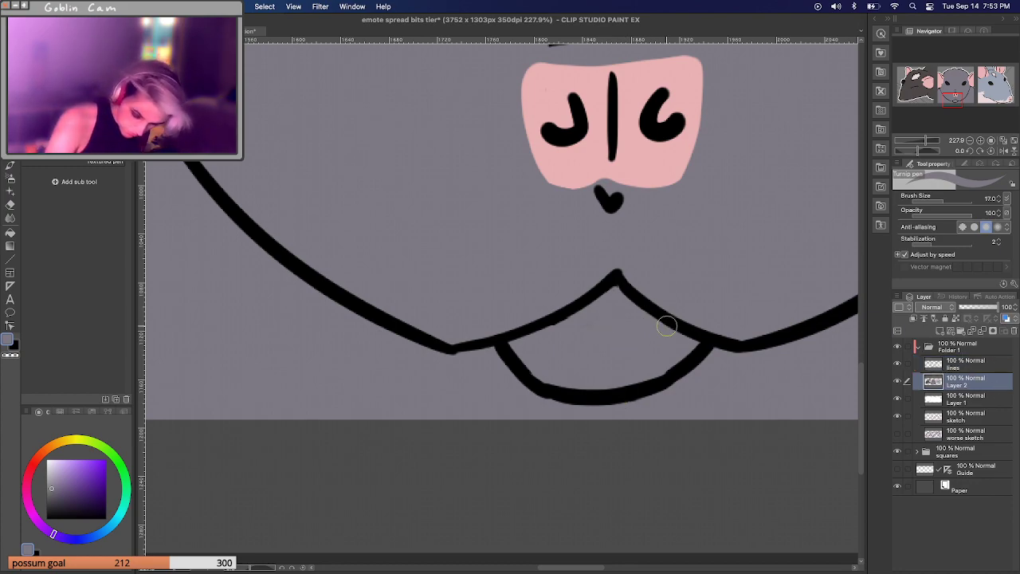
Add a new layer clipped to Layer 2 and choose a dark plum shading colour.
{"action": "left_click_drag", "start_coordinate": [929, 141], "coordinate": [918, 142]}
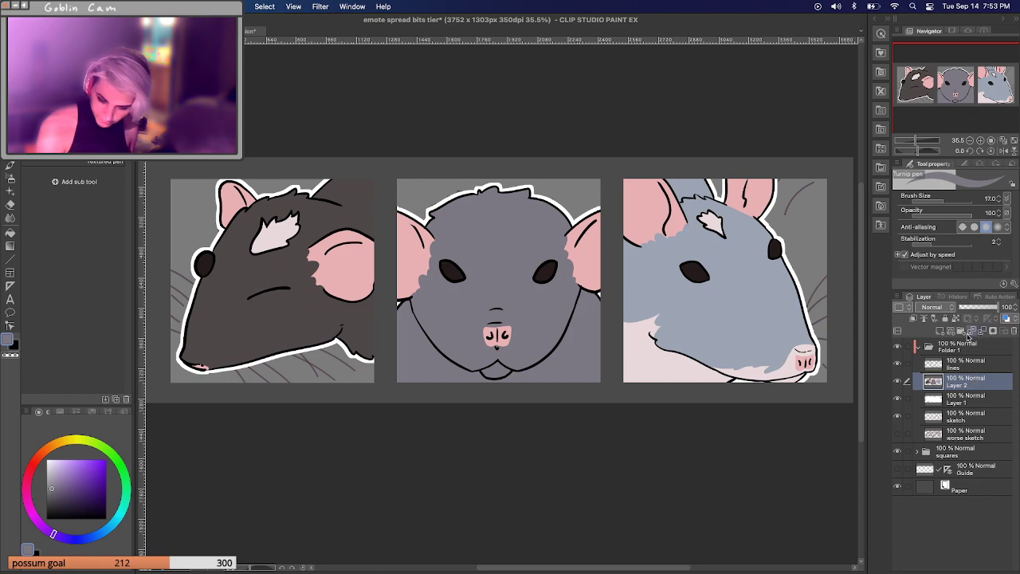
{"action": "left_click", "coordinate": [940, 332]}
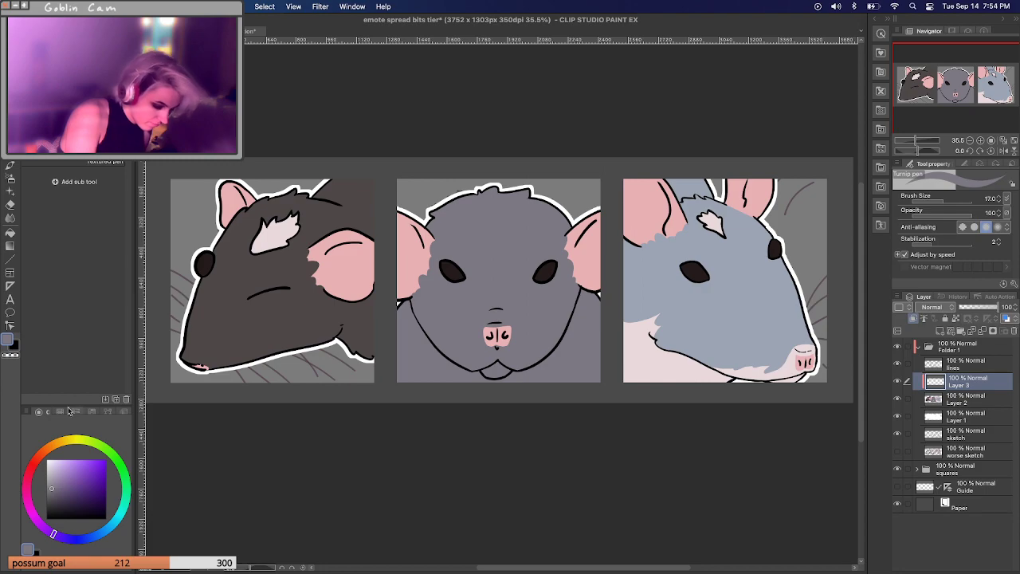
{"action": "left_click", "coordinate": [65, 496]}
{"action": "left_click_drag", "start_coordinate": [52, 532], "coordinate": [28, 497]}
{"action": "left_click", "coordinate": [72, 496]}
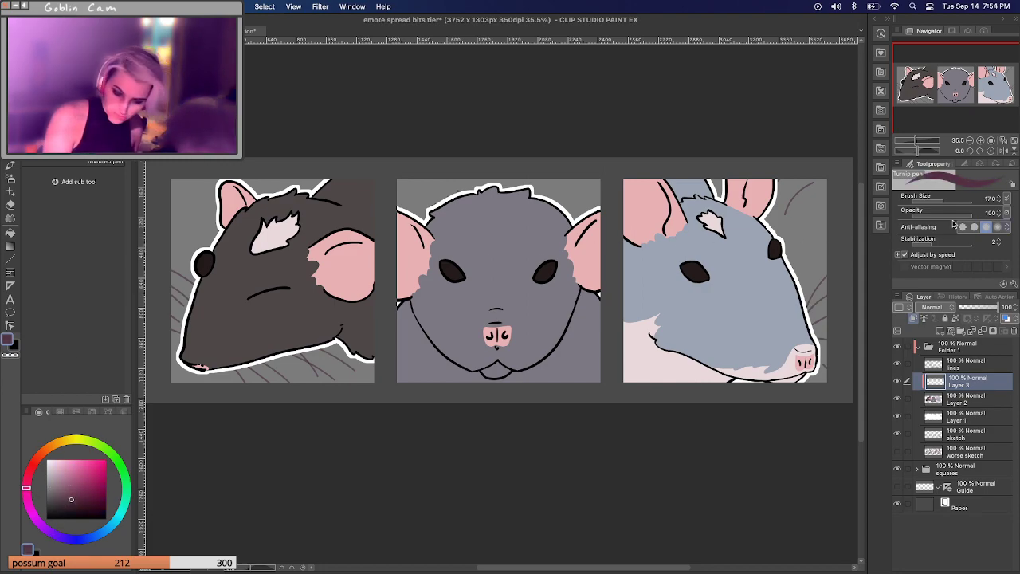
Set the new clipped layer's blending mode to Multiply and its opacity to 53%.
{"action": "left_click", "coordinate": [941, 307]}
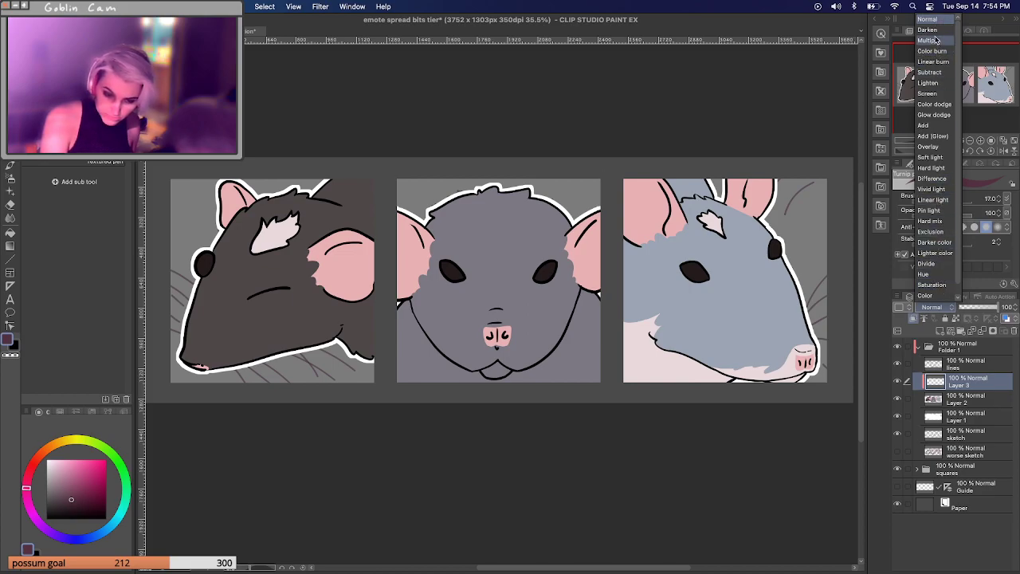
{"action": "left_click", "coordinate": [937, 40]}
{"action": "left_click", "coordinate": [981, 308]}
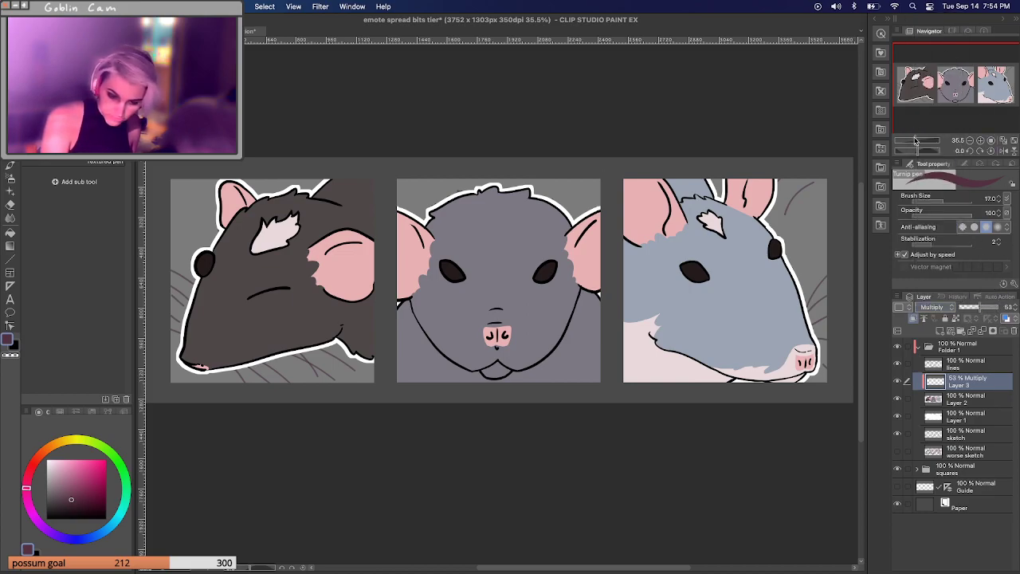
Shade the hollow of the dark rat's large ear in plum with a brush size of 65.6, leaving a pink rim.
{"action": "left_click_drag", "start_coordinate": [914, 140], "coordinate": [920, 142]}
{"action": "left_click_drag", "start_coordinate": [959, 93], "coordinate": [941, 90]}
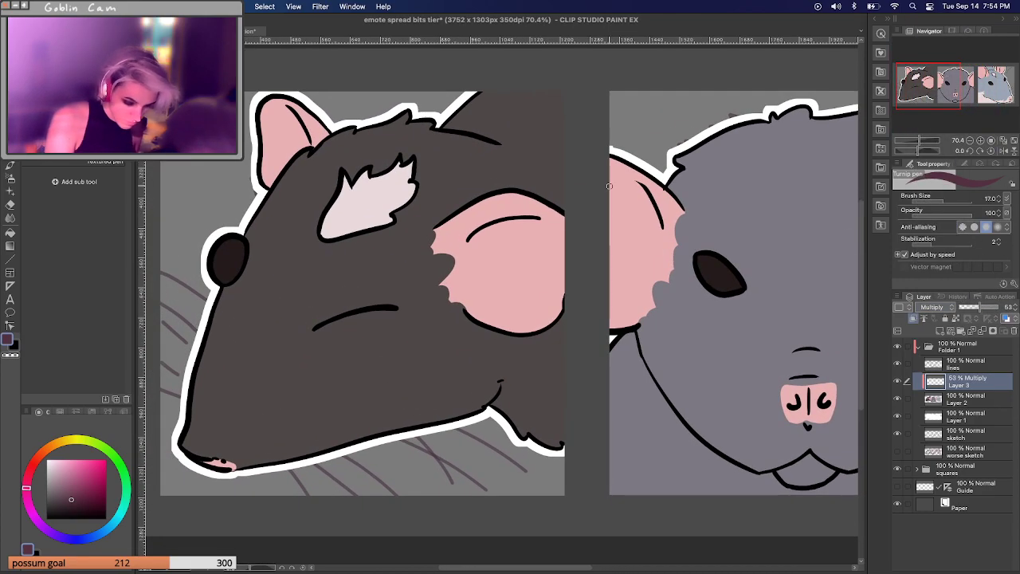
{"action": "left_click_drag", "start_coordinate": [945, 200], "coordinate": [951, 205]}
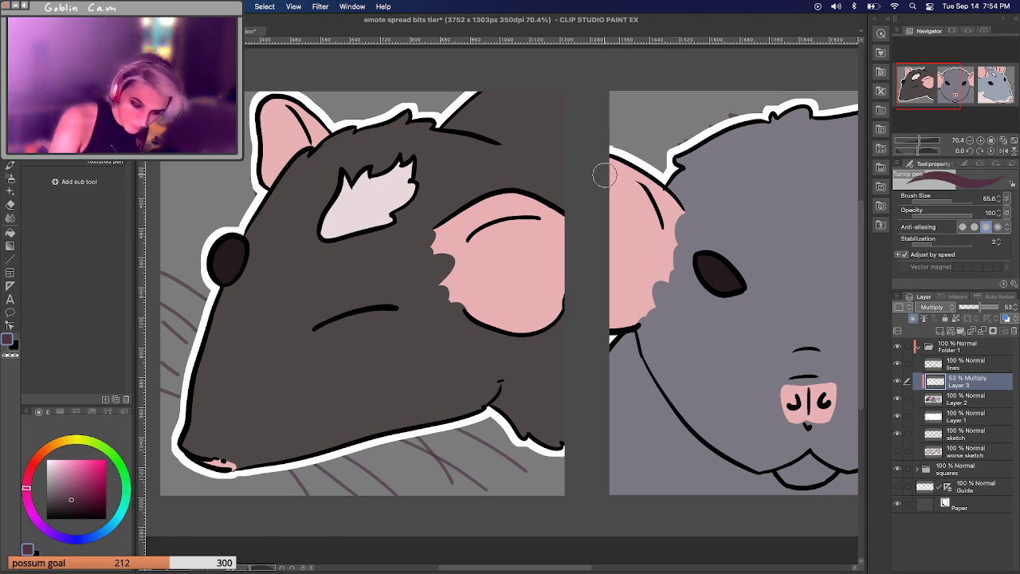
{"action": "left_click_drag", "start_coordinate": [469, 298], "coordinate": [476, 309]}
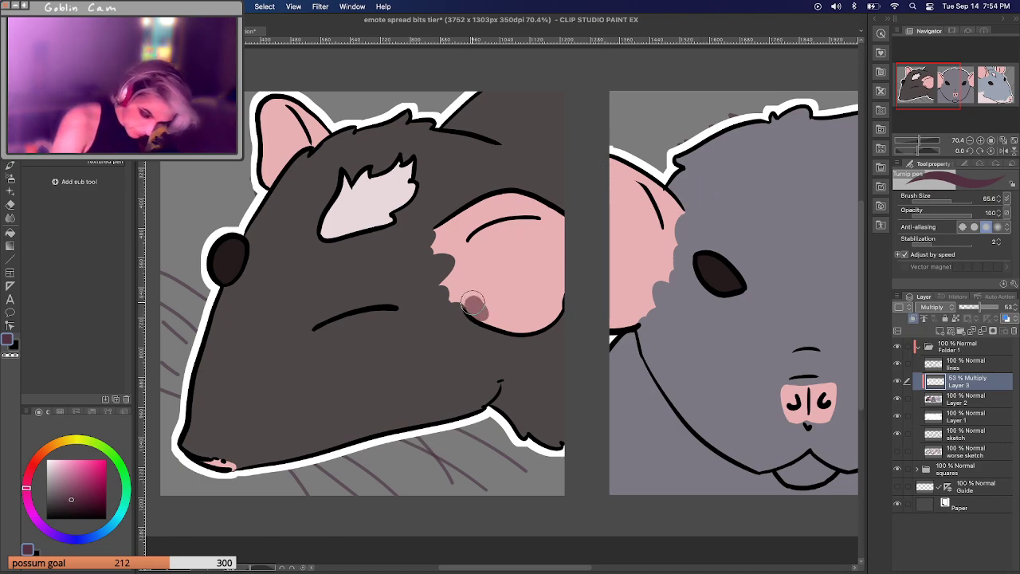
{"action": "key", "text": "super+z"}
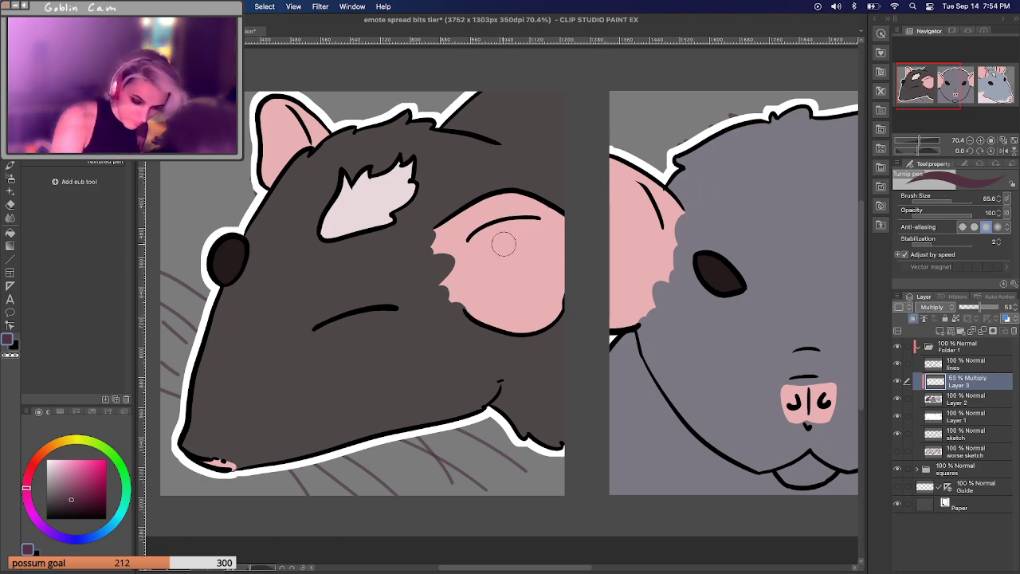
{"action": "mouse_move", "coordinate": [547, 230]}
{"action": "left_mouse_down"}
{"action": "mouse_move", "coordinate": [482, 244]}
{"action": "mouse_move", "coordinate": [476, 264]}
{"action": "mouse_move", "coordinate": [475, 245]}
{"action": "mouse_move", "coordinate": [527, 228]}
{"action": "mouse_move", "coordinate": [557, 244]}
{"action": "mouse_move", "coordinate": [558, 289]}
{"action": "mouse_move", "coordinate": [515, 306]}
{"action": "mouse_move", "coordinate": [490, 297]}
{"action": "mouse_move", "coordinate": [478, 275]}
{"action": "mouse_move", "coordinate": [508, 242]}
{"action": "mouse_move", "coordinate": [539, 281]}
{"action": "mouse_move", "coordinate": [528, 251]}
{"action": "mouse_move", "coordinate": [517, 275]}
{"action": "mouse_move", "coordinate": [480, 243]}
{"action": "mouse_move", "coordinate": [480, 282]}
{"action": "mouse_move", "coordinate": [505, 298]}
{"action": "left_mouse_up"}
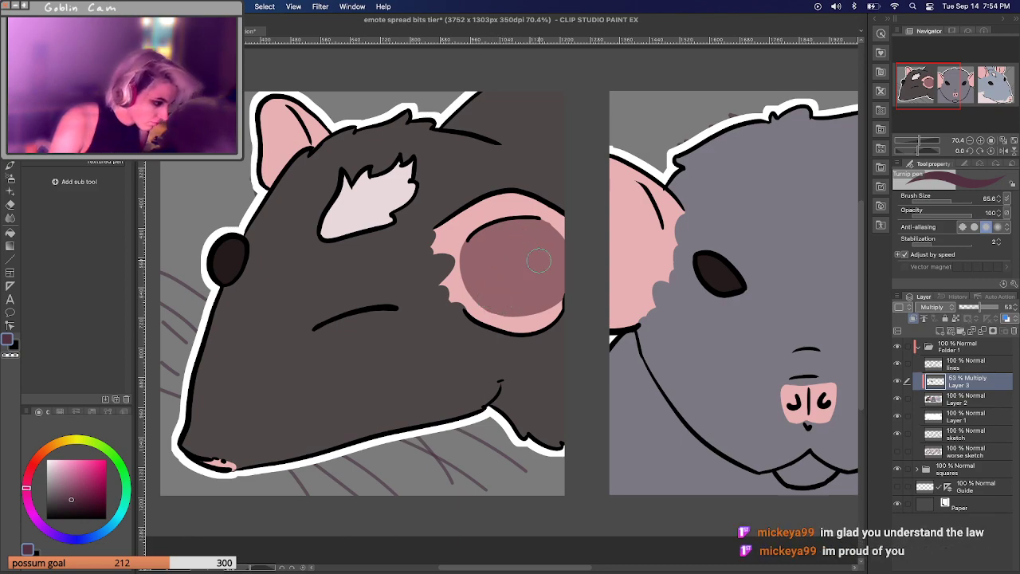
{"action": "mouse_move", "coordinate": [538, 260]}
{"action": "left_mouse_down"}
{"action": "mouse_move", "coordinate": [552, 253]}
{"action": "mouse_move", "coordinate": [530, 227]}
{"action": "mouse_move", "coordinate": [573, 258]}
{"action": "left_mouse_up"}
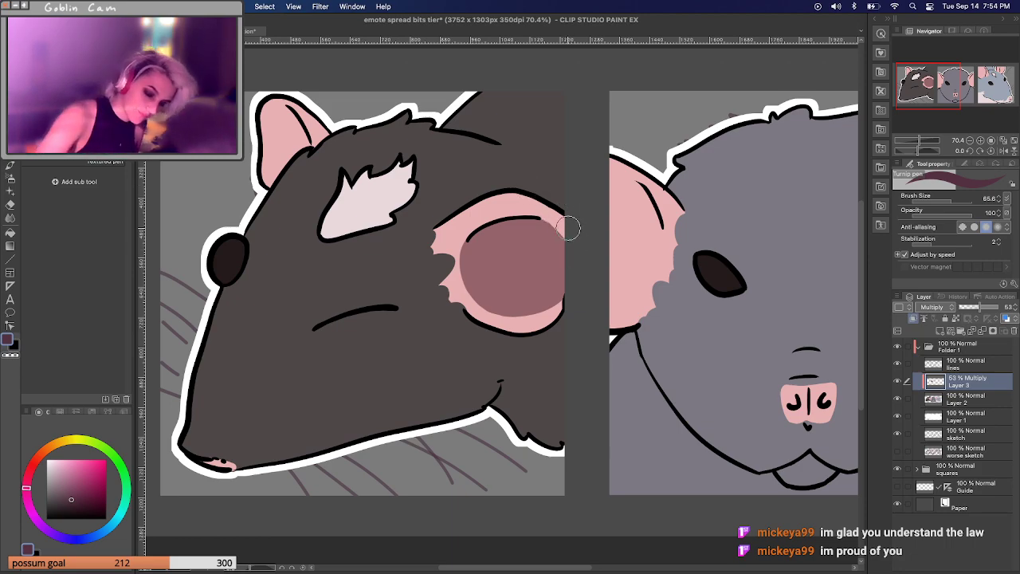
Finish the dark rat's ear hollows in plum, including the small far ear, and shade the underside of its jaw and neck.
{"action": "left_click_drag", "start_coordinate": [533, 230], "coordinate": [558, 240]}
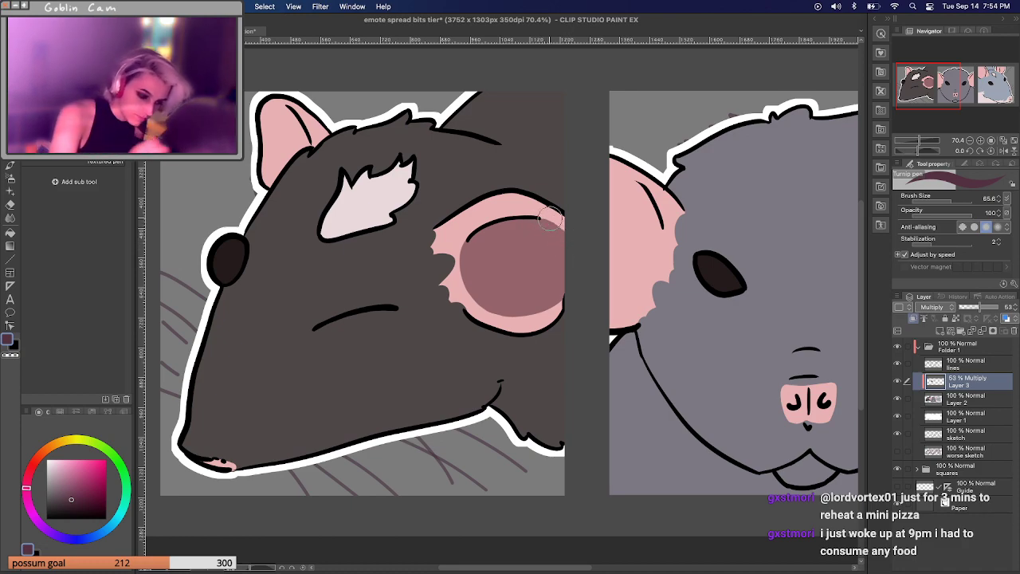
{"action": "mouse_move", "coordinate": [306, 141]}
{"action": "left_mouse_down"}
{"action": "mouse_move", "coordinate": [269, 110]}
{"action": "mouse_move", "coordinate": [263, 175]}
{"action": "mouse_move", "coordinate": [277, 121]}
{"action": "mouse_move", "coordinate": [285, 155]}
{"action": "mouse_move", "coordinate": [290, 145]}
{"action": "left_mouse_up"}
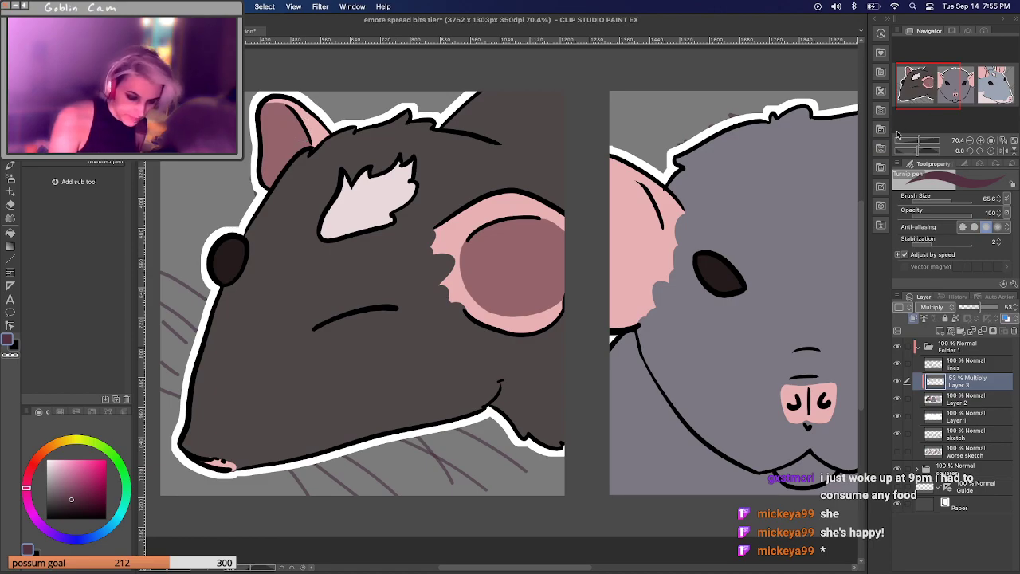
{"action": "mouse_move", "coordinate": [200, 458]}
{"action": "left_mouse_down"}
{"action": "mouse_move", "coordinate": [348, 417]}
{"action": "mouse_move", "coordinate": [442, 349]}
{"action": "mouse_move", "coordinate": [479, 367]}
{"action": "mouse_move", "coordinate": [504, 359]}
{"action": "mouse_move", "coordinate": [507, 369]}
{"action": "mouse_move", "coordinate": [578, 373]}
{"action": "left_mouse_up"}
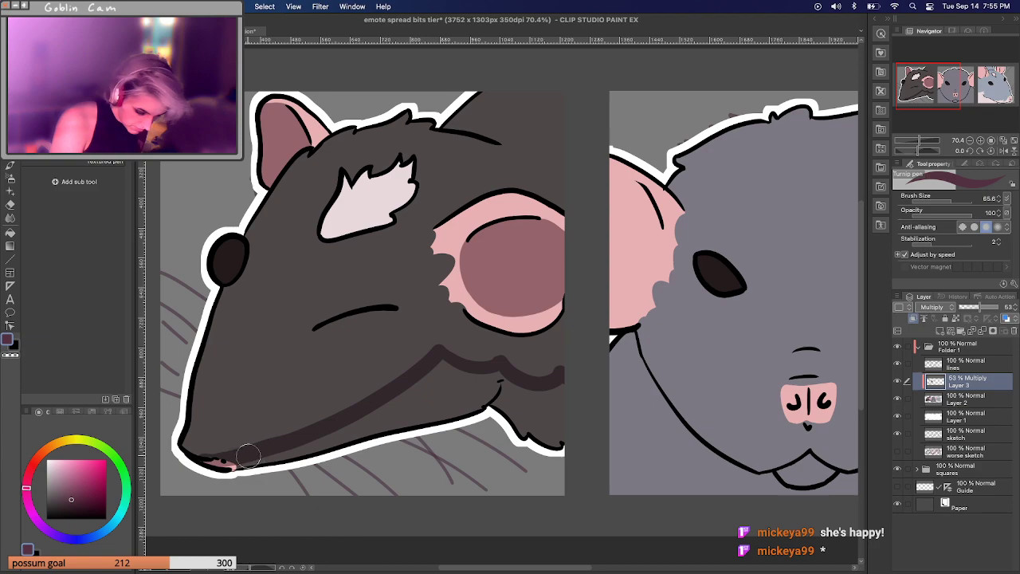
{"action": "mouse_move", "coordinate": [227, 465]}
{"action": "left_mouse_down"}
{"action": "mouse_move", "coordinate": [317, 446]}
{"action": "mouse_move", "coordinate": [408, 404]}
{"action": "mouse_move", "coordinate": [426, 388]}
{"action": "mouse_move", "coordinate": [379, 411]}
{"action": "mouse_move", "coordinate": [435, 373]}
{"action": "mouse_move", "coordinate": [487, 380]}
{"action": "mouse_move", "coordinate": [405, 408]}
{"action": "mouse_move", "coordinate": [443, 369]}
{"action": "mouse_move", "coordinate": [419, 392]}
{"action": "mouse_move", "coordinate": [459, 398]}
{"action": "mouse_move", "coordinate": [435, 413]}
{"action": "mouse_move", "coordinate": [495, 384]}
{"action": "mouse_move", "coordinate": [477, 412]}
{"action": "mouse_move", "coordinate": [518, 399]}
{"action": "mouse_move", "coordinate": [509, 394]}
{"action": "mouse_move", "coordinate": [555, 390]}
{"action": "mouse_move", "coordinate": [562, 426]}
{"action": "mouse_move", "coordinate": [587, 452]}
{"action": "left_mouse_up"}
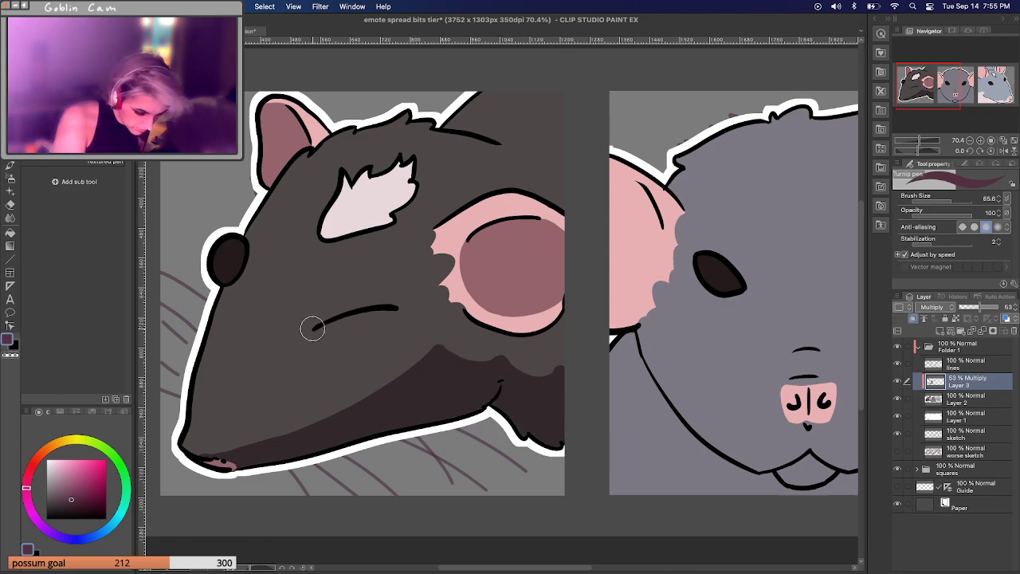
Shade the dark rat's eye, cheek line and fur spots, the lower edge of its white forehead patch, and the back behind its head.
{"action": "left_click_drag", "start_coordinate": [313, 327], "coordinate": [403, 305]}
{"action": "left_click_drag", "start_coordinate": [329, 276], "coordinate": [365, 269]}
{"action": "left_click_drag", "start_coordinate": [390, 341], "coordinate": [365, 352]}
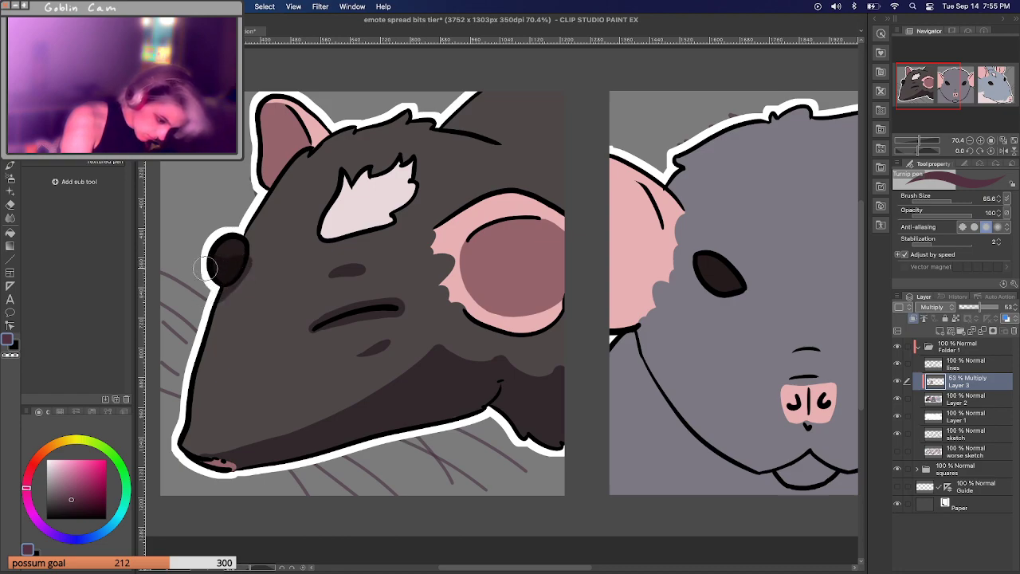
{"action": "mouse_move", "coordinate": [318, 237]}
{"action": "left_mouse_down"}
{"action": "mouse_move", "coordinate": [400, 221]}
{"action": "mouse_move", "coordinate": [384, 223]}
{"action": "mouse_move", "coordinate": [408, 201]}
{"action": "mouse_move", "coordinate": [415, 167]}
{"action": "left_mouse_up"}
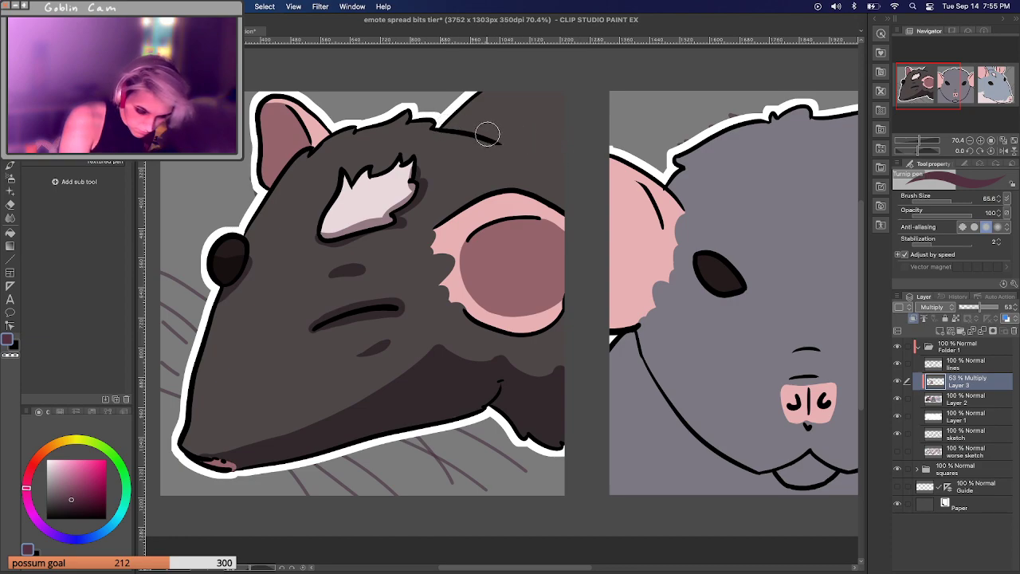
{"action": "left_click_drag", "start_coordinate": [483, 132], "coordinate": [589, 200]}
{"action": "mouse_move", "coordinate": [485, 127]}
{"action": "left_mouse_down"}
{"action": "mouse_move", "coordinate": [566, 85]}
{"action": "mouse_move", "coordinate": [518, 118]}
{"action": "mouse_move", "coordinate": [551, 109]}
{"action": "mouse_move", "coordinate": [567, 148]}
{"action": "left_mouse_up"}
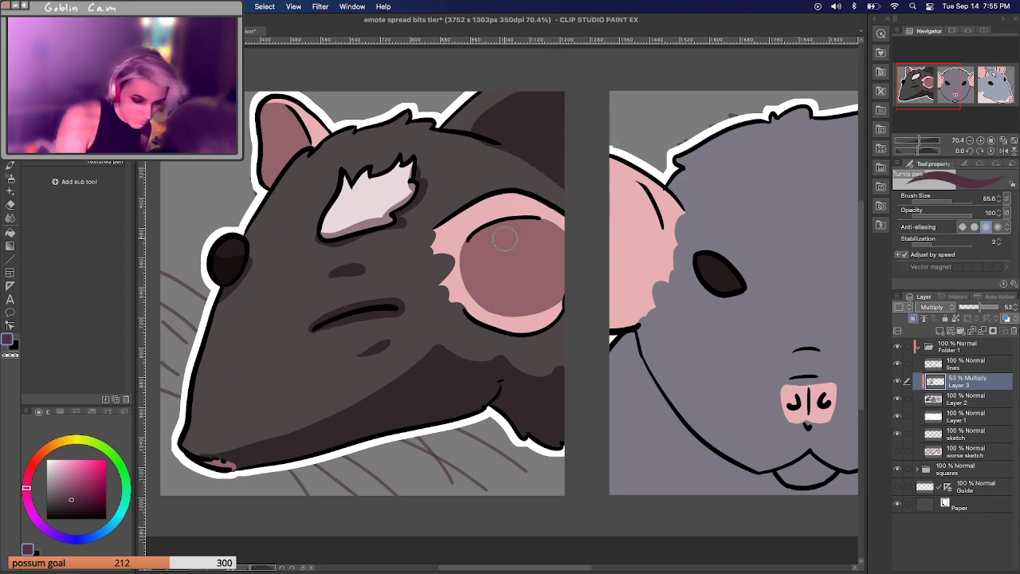
Shade the hollows of both of the middle rat's ears in plum, leaving pink rims.
{"action": "mouse_move", "coordinate": [642, 184]}
{"action": "left_mouse_down"}
{"action": "mouse_move", "coordinate": [498, 163]}
{"action": "mouse_move", "coordinate": [526, 239]}
{"action": "mouse_move", "coordinate": [462, 287]}
{"action": "left_mouse_up"}
{"action": "mouse_move", "coordinate": [482, 163]}
{"action": "left_mouse_down"}
{"action": "mouse_move", "coordinate": [475, 283]}
{"action": "mouse_move", "coordinate": [484, 195]}
{"action": "mouse_move", "coordinate": [488, 261]}
{"action": "mouse_move", "coordinate": [499, 209]}
{"action": "left_mouse_up"}
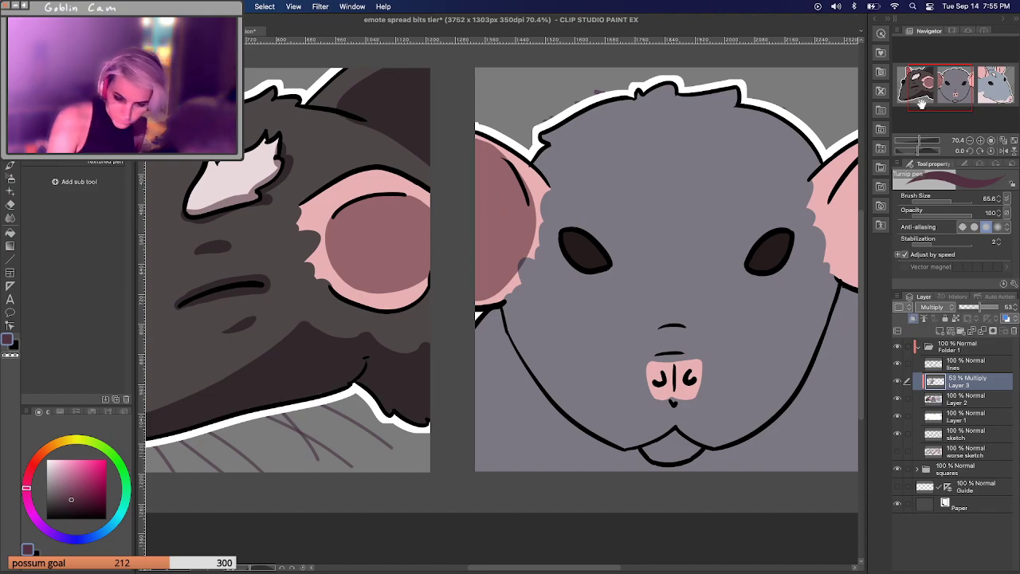
{"action": "left_click_drag", "start_coordinate": [921, 104], "coordinate": [944, 104]}
{"action": "mouse_move", "coordinate": [690, 166]}
{"action": "left_mouse_down"}
{"action": "mouse_move", "coordinate": [650, 215]}
{"action": "mouse_move", "coordinate": [652, 249]}
{"action": "mouse_move", "coordinate": [679, 273]}
{"action": "mouse_move", "coordinate": [700, 238]}
{"action": "mouse_move", "coordinate": [680, 238]}
{"action": "mouse_move", "coordinate": [694, 192]}
{"action": "left_mouse_up"}
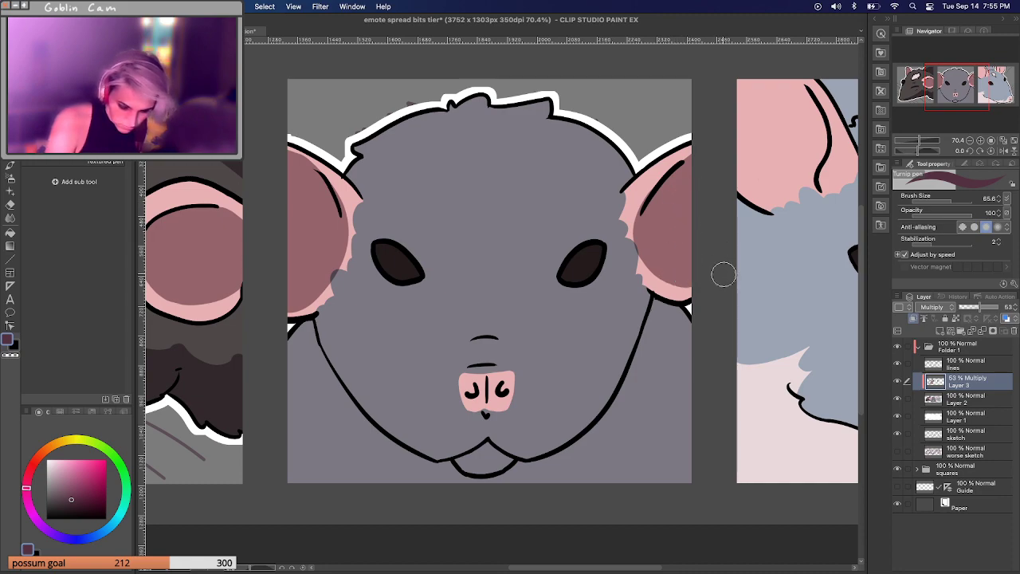
Shade over and around both of the middle rat's eyes, and set the Multiply layer's opacity to 30%.
{"action": "mouse_move", "coordinate": [582, 278]}
{"action": "left_mouse_down"}
{"action": "mouse_move", "coordinate": [602, 254]}
{"action": "mouse_move", "coordinate": [597, 244]}
{"action": "left_mouse_up"}
{"action": "mouse_move", "coordinate": [556, 277]}
{"action": "left_mouse_down"}
{"action": "mouse_move", "coordinate": [560, 257]}
{"action": "mouse_move", "coordinate": [594, 233]}
{"action": "mouse_move", "coordinate": [607, 238]}
{"action": "left_mouse_up"}
{"action": "mouse_move", "coordinate": [559, 260]}
{"action": "left_mouse_down"}
{"action": "mouse_move", "coordinate": [556, 281]}
{"action": "mouse_move", "coordinate": [599, 237]}
{"action": "mouse_move", "coordinate": [609, 244]}
{"action": "mouse_move", "coordinate": [605, 265]}
{"action": "mouse_move", "coordinate": [573, 275]}
{"action": "left_mouse_up"}
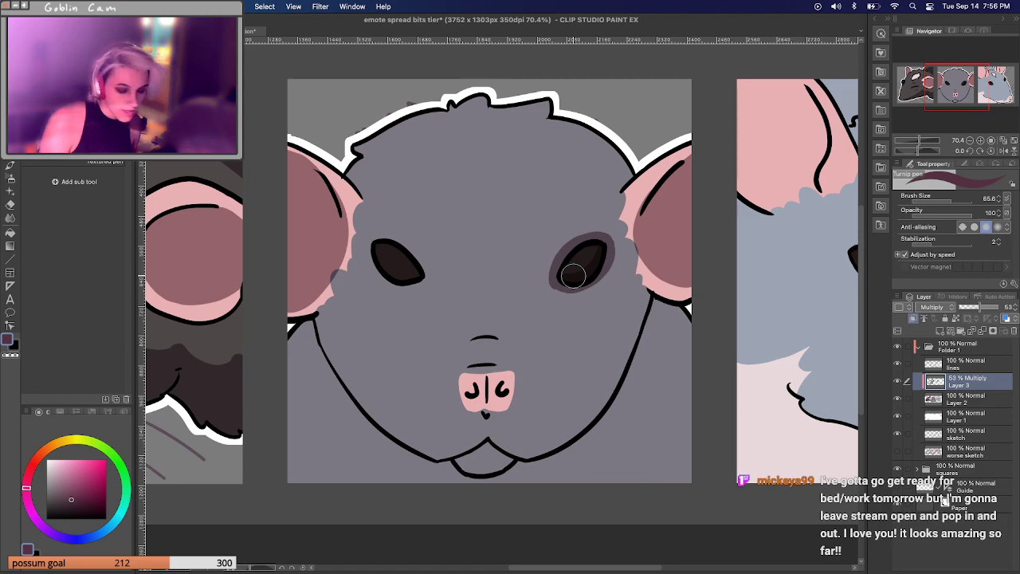
{"action": "left_click_drag", "start_coordinate": [977, 308], "coordinate": [965, 308]}
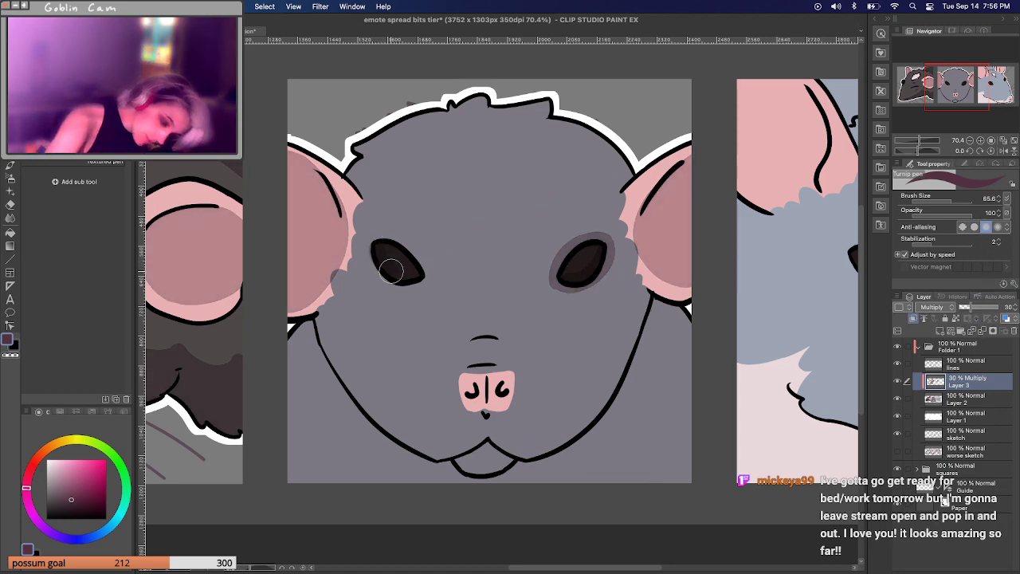
{"action": "mouse_move", "coordinate": [403, 282]}
{"action": "left_mouse_down"}
{"action": "mouse_move", "coordinate": [371, 268]}
{"action": "mouse_move", "coordinate": [365, 244]}
{"action": "mouse_move", "coordinate": [386, 234]}
{"action": "mouse_move", "coordinate": [408, 248]}
{"action": "mouse_move", "coordinate": [432, 267]}
{"action": "mouse_move", "coordinate": [432, 285]}
{"action": "left_mouse_up"}
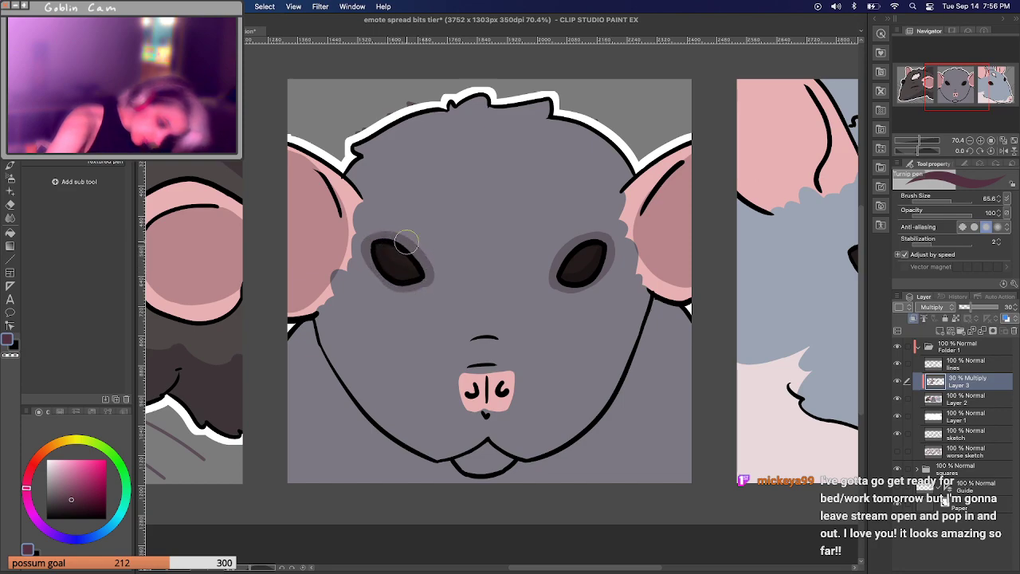
{"action": "key", "text": "super+z"}
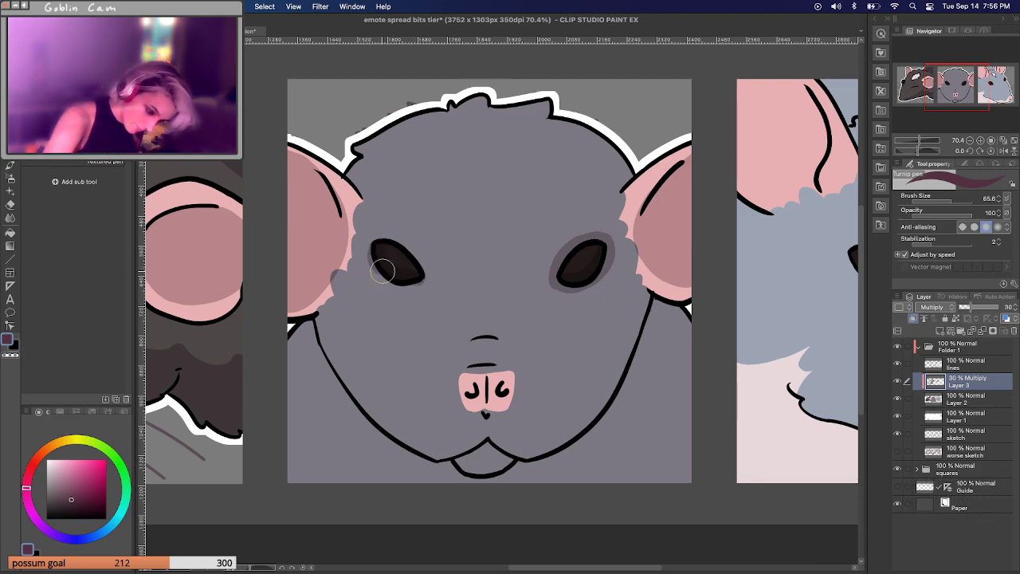
{"action": "mouse_move", "coordinate": [403, 283]}
{"action": "left_mouse_down"}
{"action": "mouse_move", "coordinate": [405, 271]}
{"action": "mouse_move", "coordinate": [375, 243]}
{"action": "mouse_move", "coordinate": [372, 263]}
{"action": "mouse_move", "coordinate": [386, 240]}
{"action": "mouse_move", "coordinate": [421, 266]}
{"action": "mouse_move", "coordinate": [413, 270]}
{"action": "left_mouse_up"}
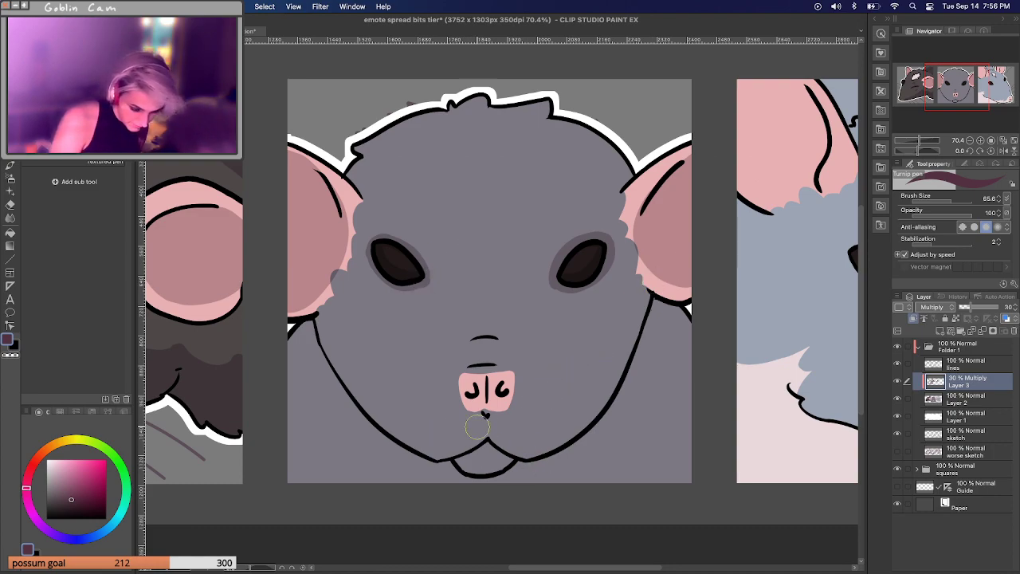
Shade the lower inside edge of the middle rat's face and fill its body below the head with shadow.
{"action": "mouse_move", "coordinate": [315, 321]}
{"action": "left_mouse_down"}
{"action": "mouse_move", "coordinate": [378, 414]}
{"action": "mouse_move", "coordinate": [507, 454]}
{"action": "mouse_move", "coordinate": [543, 451]}
{"action": "mouse_move", "coordinate": [598, 410]}
{"action": "mouse_move", "coordinate": [647, 326]}
{"action": "mouse_move", "coordinate": [637, 309]}
{"action": "left_mouse_up"}
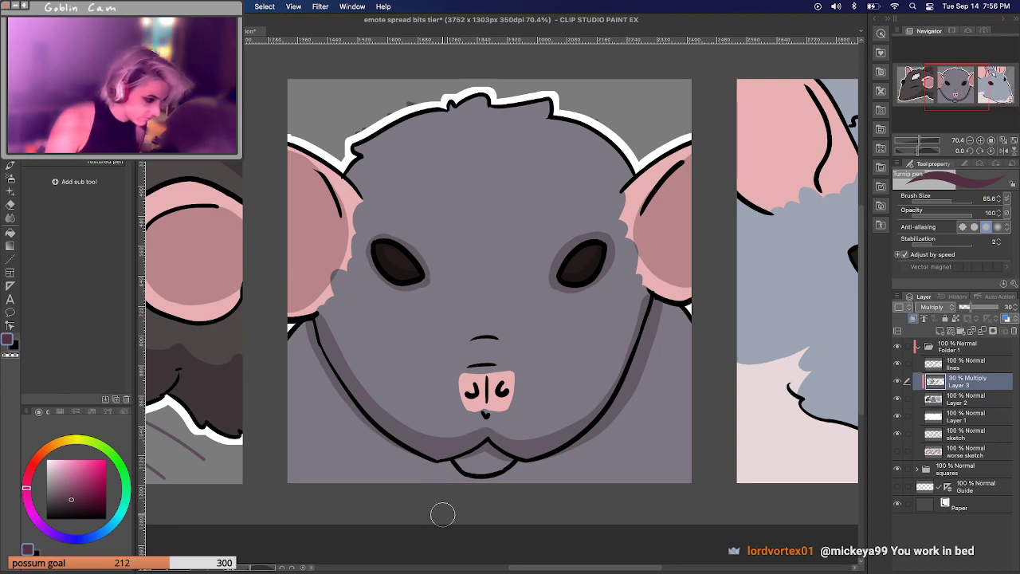
{"action": "left_click_drag", "start_coordinate": [306, 337], "coordinate": [274, 348]}
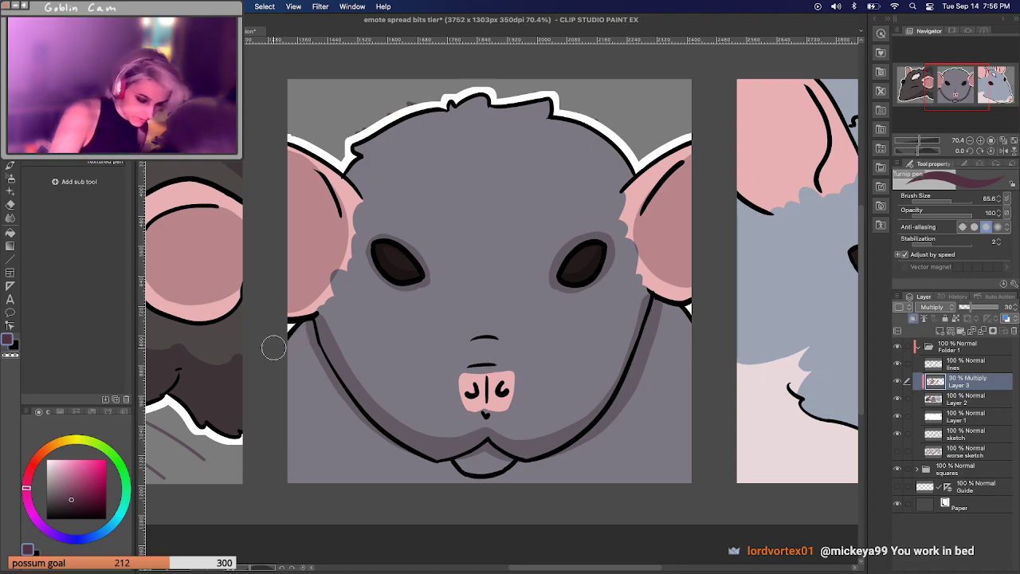
{"action": "mouse_move", "coordinate": [346, 397]}
{"action": "left_mouse_down"}
{"action": "mouse_move", "coordinate": [267, 465]}
{"action": "mouse_move", "coordinate": [340, 425]}
{"action": "mouse_move", "coordinate": [282, 444]}
{"action": "mouse_move", "coordinate": [320, 414]}
{"action": "mouse_move", "coordinate": [282, 449]}
{"action": "mouse_move", "coordinate": [291, 427]}
{"action": "mouse_move", "coordinate": [307, 432]}
{"action": "mouse_move", "coordinate": [339, 397]}
{"action": "mouse_move", "coordinate": [306, 471]}
{"action": "mouse_move", "coordinate": [323, 465]}
{"action": "mouse_move", "coordinate": [320, 500]}
{"action": "mouse_move", "coordinate": [317, 482]}
{"action": "mouse_move", "coordinate": [325, 498]}
{"action": "mouse_move", "coordinate": [372, 508]}
{"action": "mouse_move", "coordinate": [392, 458]}
{"action": "mouse_move", "coordinate": [430, 475]}
{"action": "mouse_move", "coordinate": [354, 468]}
{"action": "mouse_move", "coordinate": [557, 466]}
{"action": "mouse_move", "coordinate": [407, 478]}
{"action": "mouse_move", "coordinate": [369, 455]}
{"action": "left_mouse_up"}
{"action": "mouse_move", "coordinate": [558, 474]}
{"action": "left_mouse_down"}
{"action": "mouse_move", "coordinate": [625, 444]}
{"action": "mouse_move", "coordinate": [573, 457]}
{"action": "mouse_move", "coordinate": [600, 451]}
{"action": "mouse_move", "coordinate": [675, 387]}
{"action": "mouse_move", "coordinate": [609, 442]}
{"action": "mouse_move", "coordinate": [652, 357]}
{"action": "mouse_move", "coordinate": [642, 377]}
{"action": "mouse_move", "coordinate": [649, 364]}
{"action": "mouse_move", "coordinate": [677, 394]}
{"action": "mouse_move", "coordinate": [672, 408]}
{"action": "mouse_move", "coordinate": [679, 367]}
{"action": "mouse_move", "coordinate": [653, 379]}
{"action": "mouse_move", "coordinate": [679, 387]}
{"action": "mouse_move", "coordinate": [666, 459]}
{"action": "mouse_move", "coordinate": [659, 429]}
{"action": "mouse_move", "coordinate": [554, 486]}
{"action": "mouse_move", "coordinate": [653, 476]}
{"action": "mouse_move", "coordinate": [635, 452]}
{"action": "mouse_move", "coordinate": [663, 472]}
{"action": "left_mouse_up"}
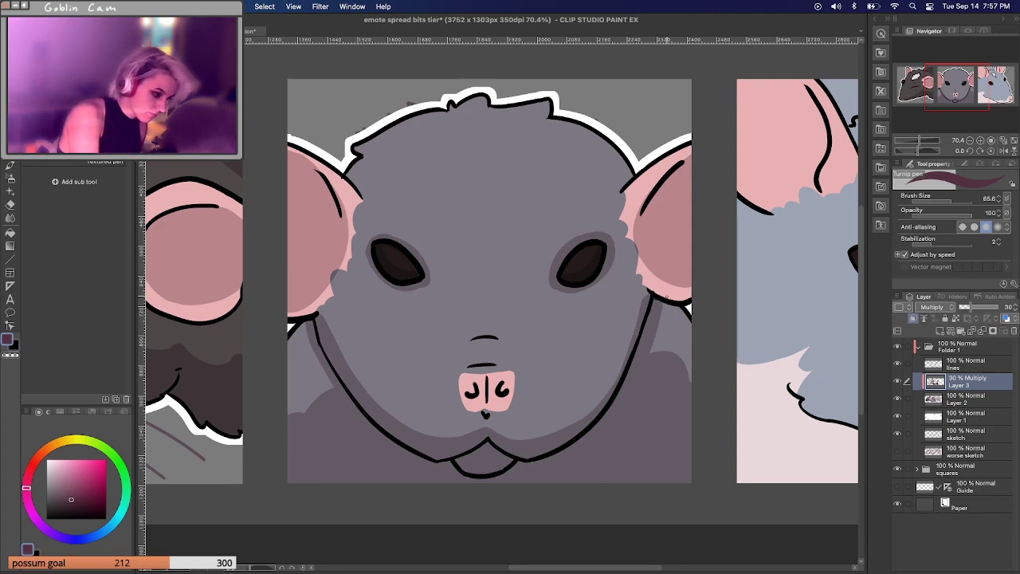
Erase a small spot of shading on the middle rat's chin with a size 21.0 Hard eraser, and shade its nose with the Turnip pen.
{"action": "left_click", "coordinate": [11, 207]}
{"action": "left_click_drag", "start_coordinate": [939, 209], "coordinate": [948, 204]}
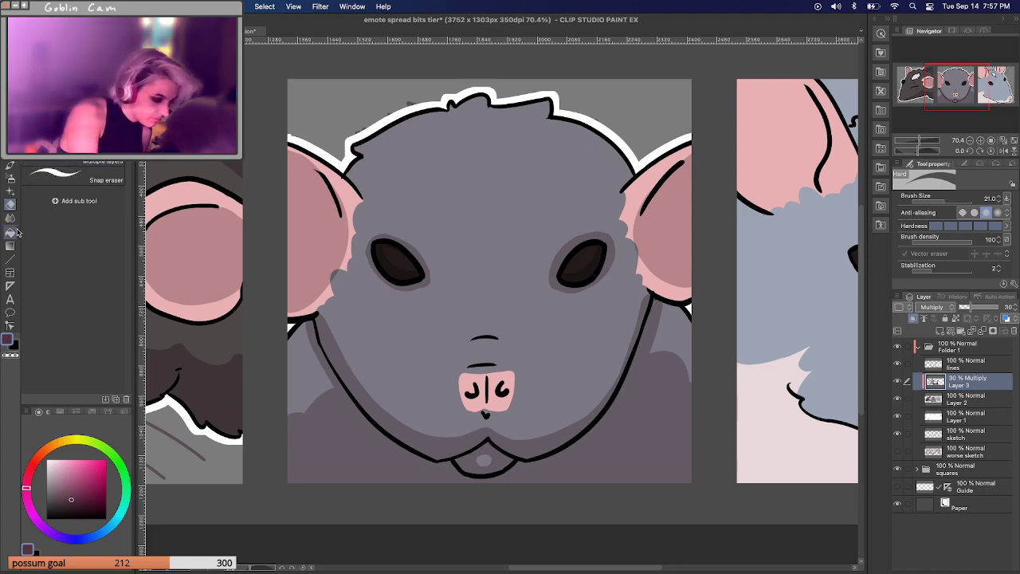
{"action": "key", "text": "p"}
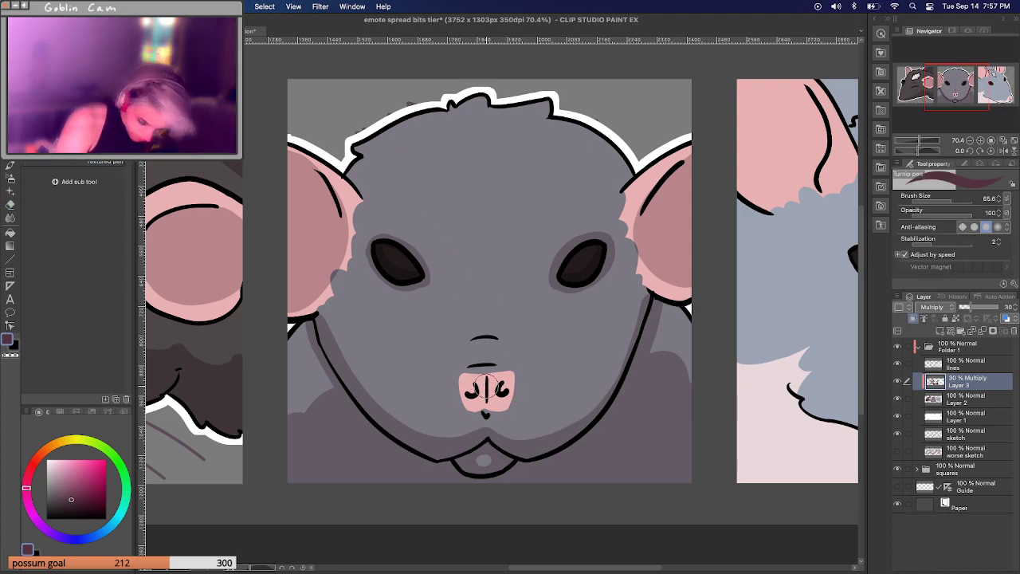
{"action": "mouse_move", "coordinate": [476, 381]}
{"action": "left_mouse_down"}
{"action": "mouse_move", "coordinate": [471, 388]}
{"action": "mouse_move", "coordinate": [507, 391]}
{"action": "mouse_move", "coordinate": [488, 367]}
{"action": "mouse_move", "coordinate": [508, 367]}
{"action": "left_mouse_up"}
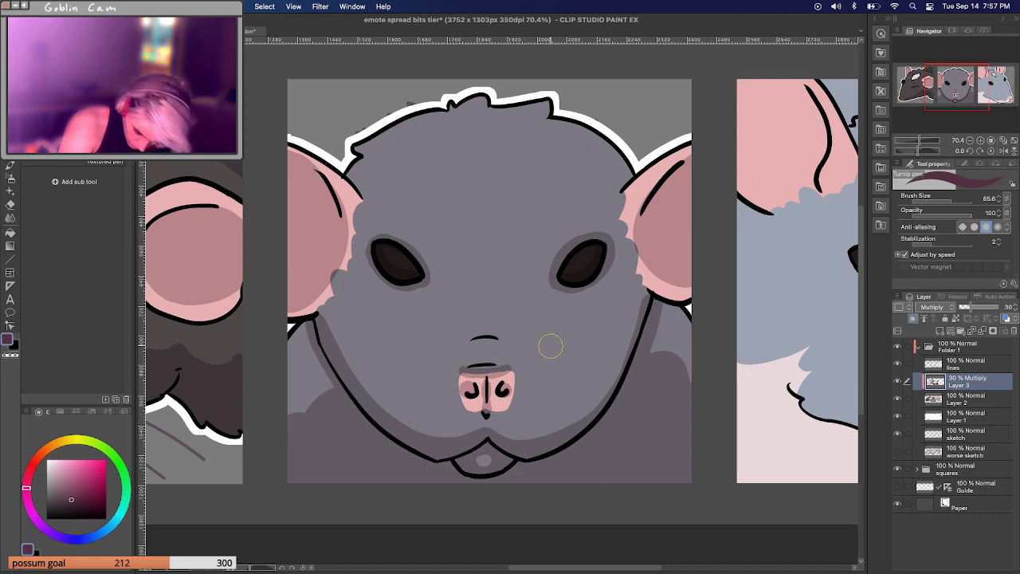
On Layer 2, paint the middle rat's nose bridge, chin and two chest tufts in the pale pink sampled from the neighbouring rat.
{"action": "left_click", "coordinate": [963, 398]}
{"action": "left_click", "coordinate": [784, 409], "text": "alt"}
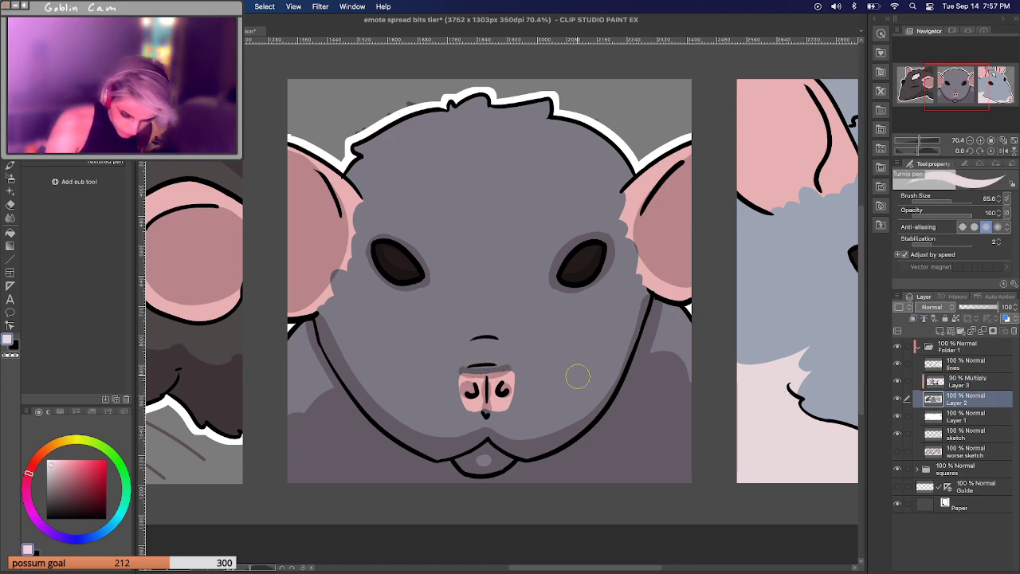
{"action": "mouse_move", "coordinate": [467, 368]}
{"action": "left_mouse_down"}
{"action": "mouse_move", "coordinate": [494, 366]}
{"action": "mouse_move", "coordinate": [472, 369]}
{"action": "mouse_move", "coordinate": [483, 367]}
{"action": "left_mouse_up"}
{"action": "mouse_move", "coordinate": [482, 462]}
{"action": "left_mouse_down"}
{"action": "mouse_move", "coordinate": [456, 460]}
{"action": "mouse_move", "coordinate": [488, 449]}
{"action": "mouse_move", "coordinate": [511, 459]}
{"action": "mouse_move", "coordinate": [468, 465]}
{"action": "left_mouse_up"}
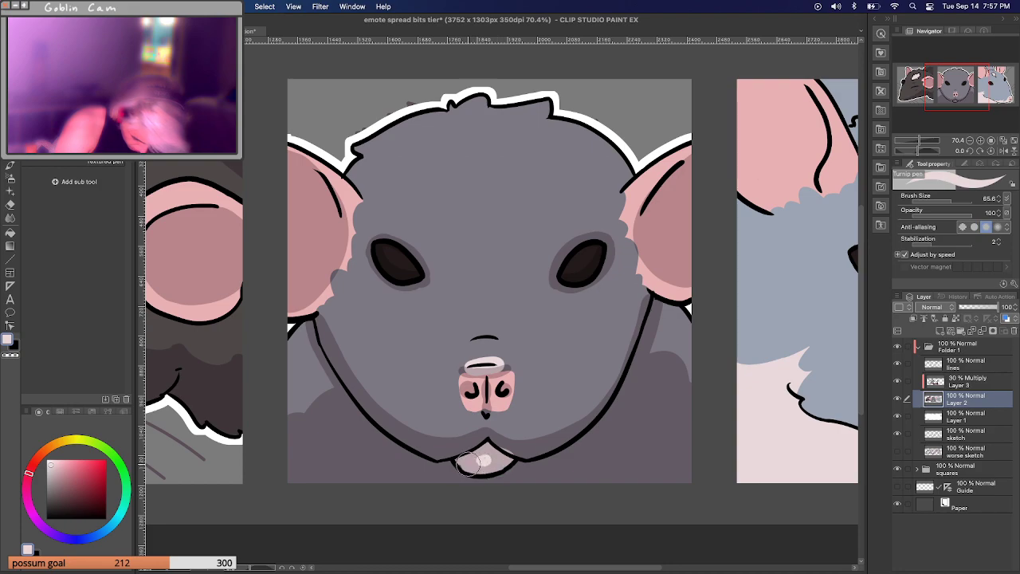
{"action": "mouse_move", "coordinate": [396, 486]}
{"action": "left_mouse_down"}
{"action": "mouse_move", "coordinate": [430, 492]}
{"action": "mouse_move", "coordinate": [541, 489]}
{"action": "mouse_move", "coordinate": [501, 497]}
{"action": "mouse_move", "coordinate": [535, 481]}
{"action": "mouse_move", "coordinate": [553, 503]}
{"action": "left_mouse_up"}
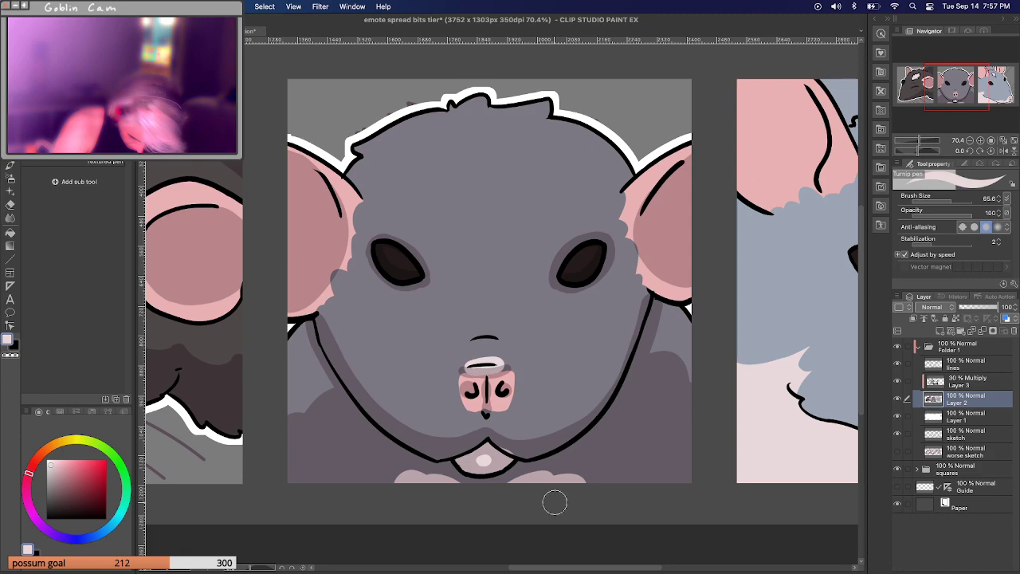
Paint pale pink markings along the middle rat's upper lip on Layer 2 and trim them with the sampled fur grey.
{"action": "left_click", "coordinate": [523, 408], "text": "alt"}
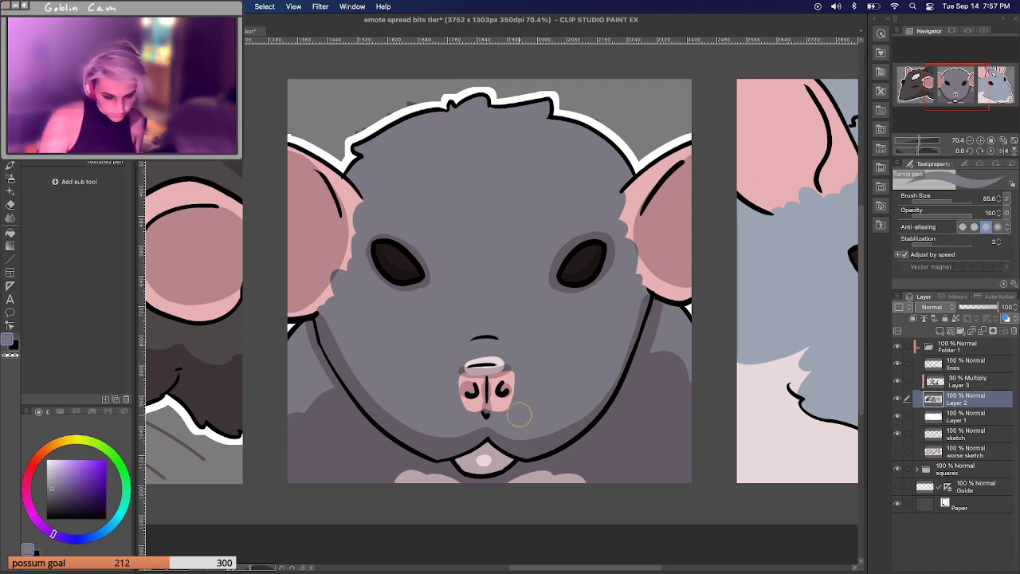
{"action": "left_click", "coordinate": [738, 431], "text": "alt"}
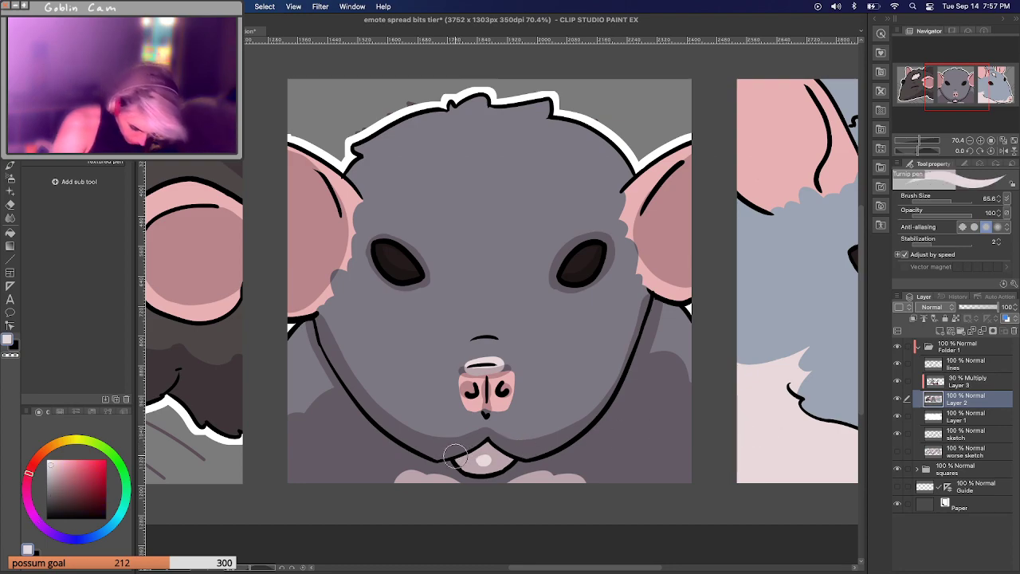
{"action": "mouse_move", "coordinate": [420, 455]}
{"action": "left_mouse_down"}
{"action": "mouse_move", "coordinate": [481, 435]}
{"action": "mouse_move", "coordinate": [533, 450]}
{"action": "mouse_move", "coordinate": [574, 430]}
{"action": "left_mouse_up"}
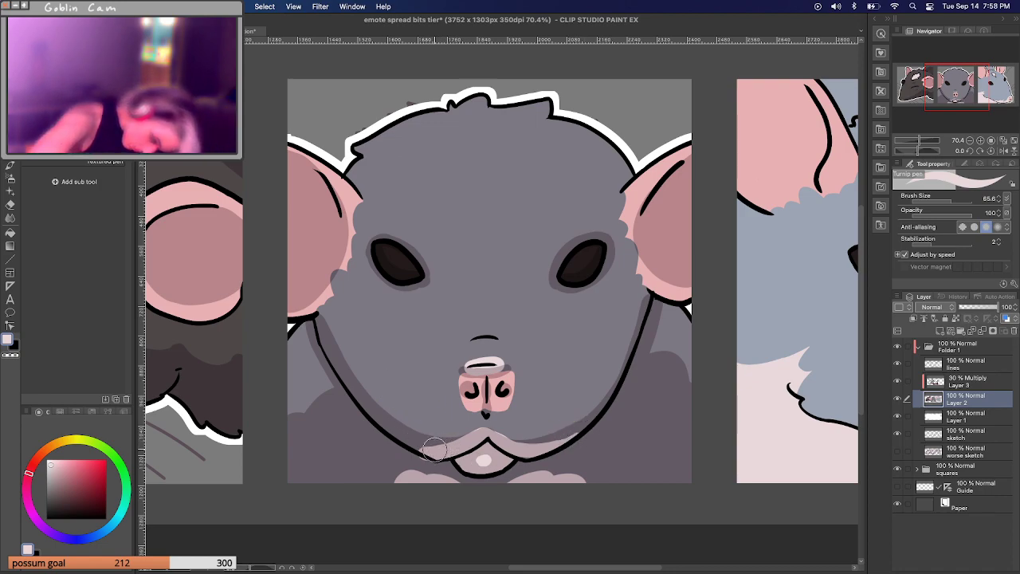
{"action": "left_click", "coordinate": [403, 456], "text": "alt"}
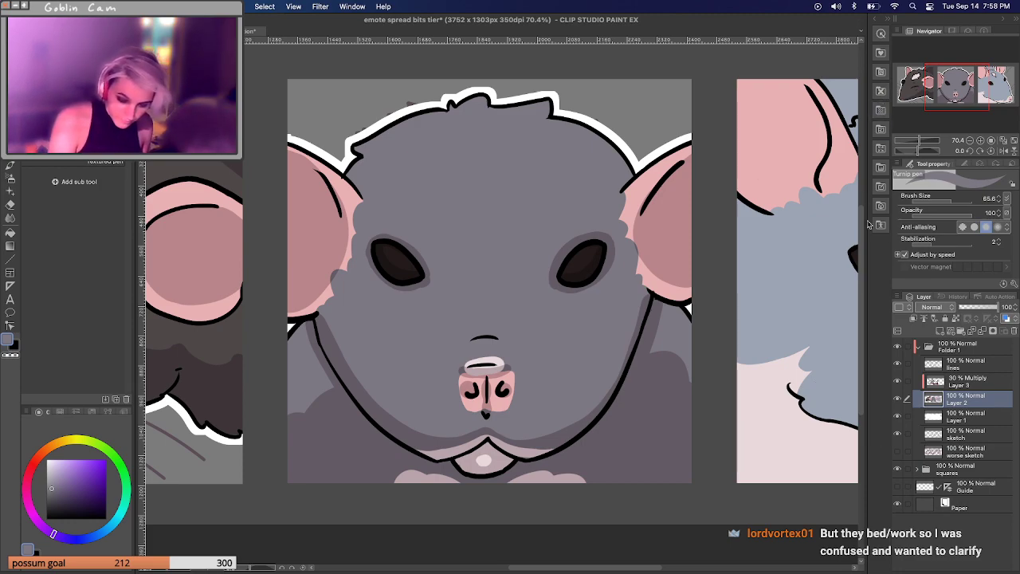
Pick the plum shading colour from the colour set and shade beneath the middle rat's two head tufts on the Multiply layer.
{"action": "left_click", "coordinate": [60, 412]}
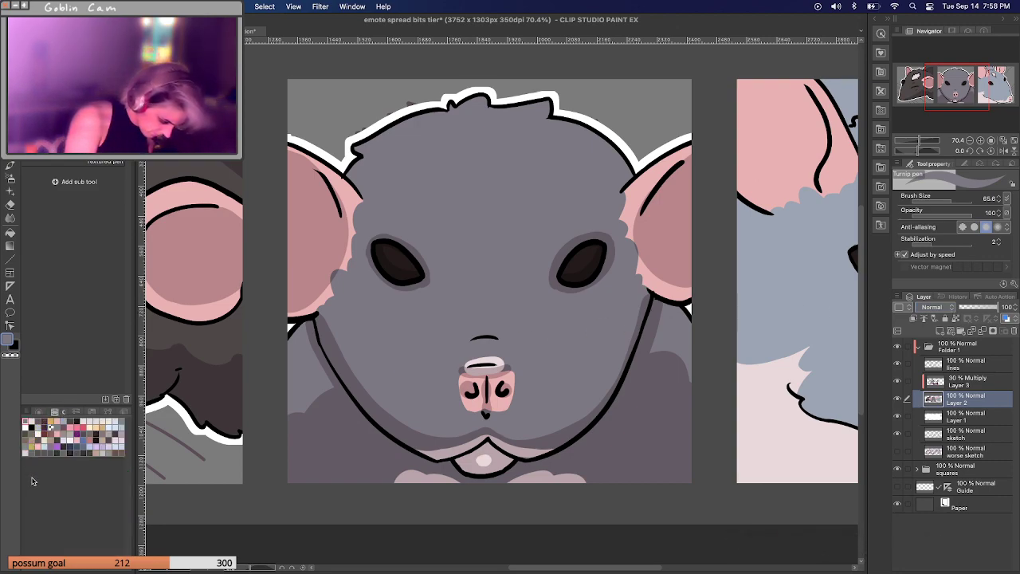
{"action": "left_click", "coordinate": [49, 419]}
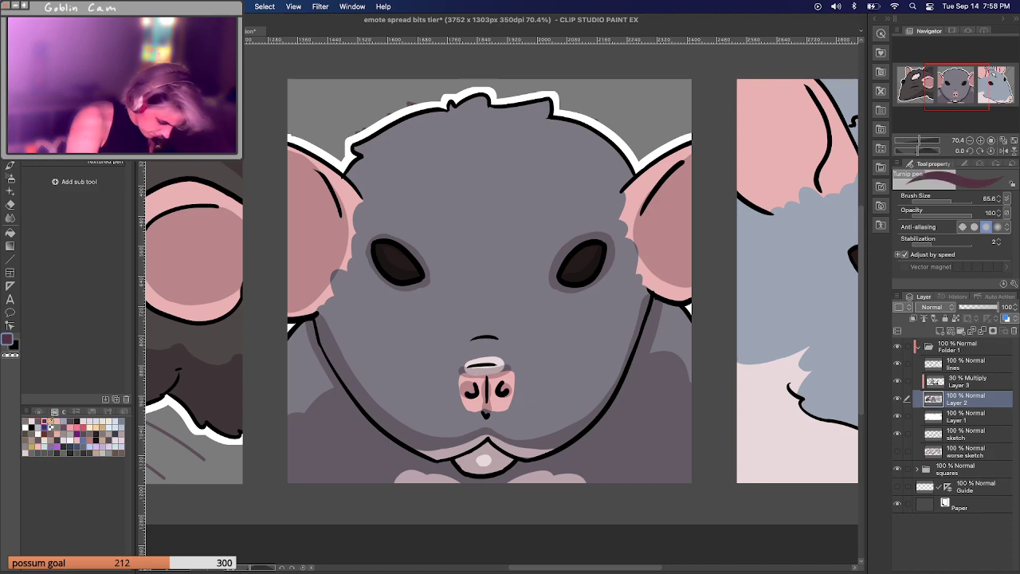
{"action": "left_click", "coordinate": [40, 413]}
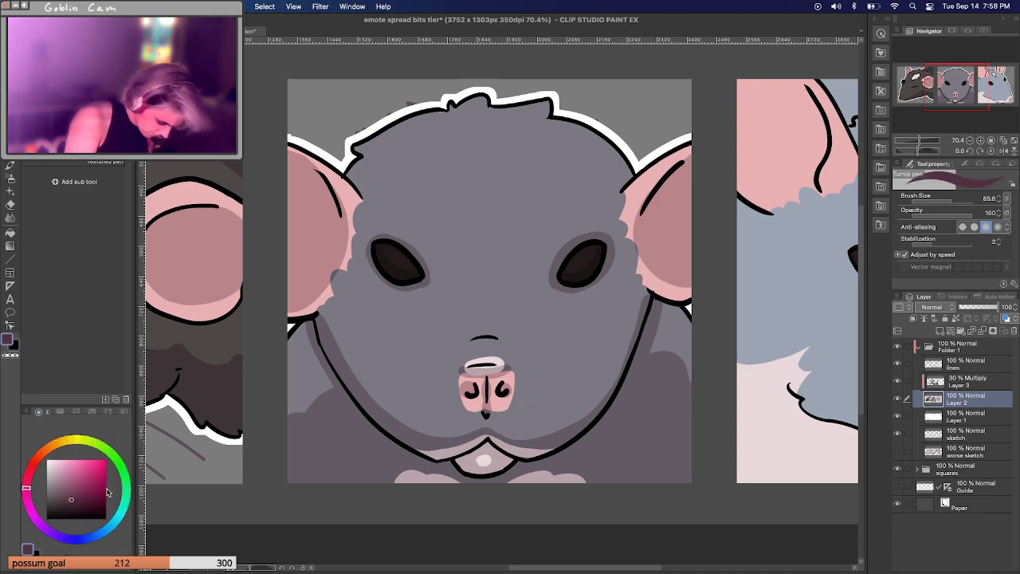
{"action": "left_click_drag", "start_coordinate": [938, 90], "coordinate": [957, 91]}
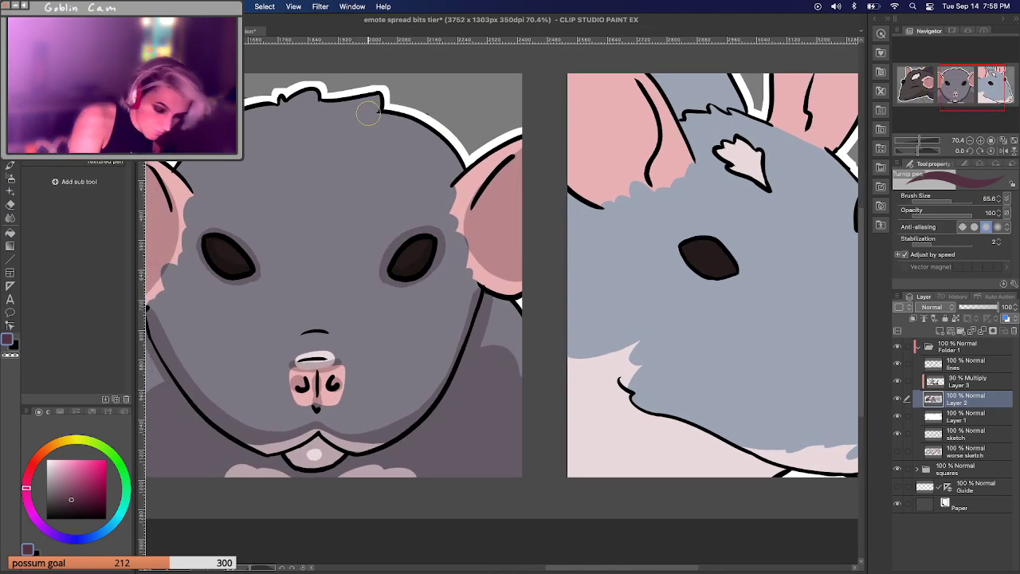
{"action": "left_click", "coordinate": [980, 382]}
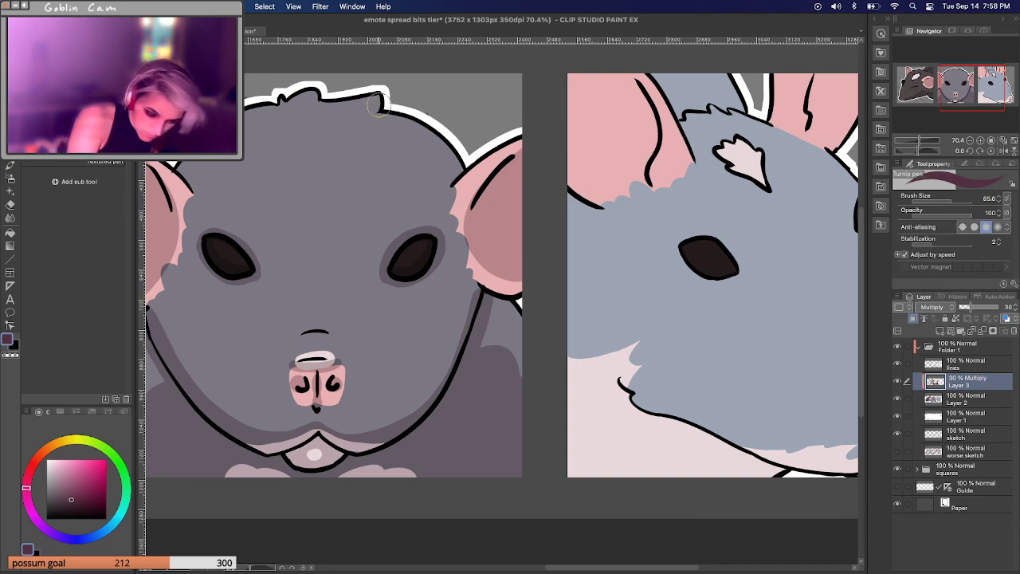
{"action": "mouse_move", "coordinate": [383, 96]}
{"action": "left_mouse_down"}
{"action": "mouse_move", "coordinate": [361, 117]}
{"action": "mouse_move", "coordinate": [392, 104]}
{"action": "left_mouse_up"}
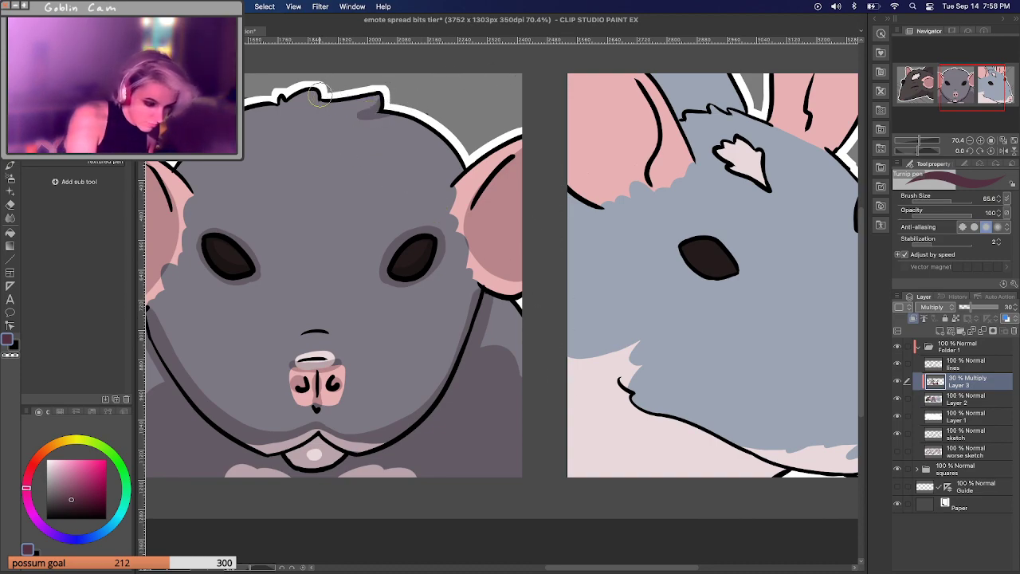
{"action": "left_click_drag", "start_coordinate": [320, 95], "coordinate": [316, 104]}
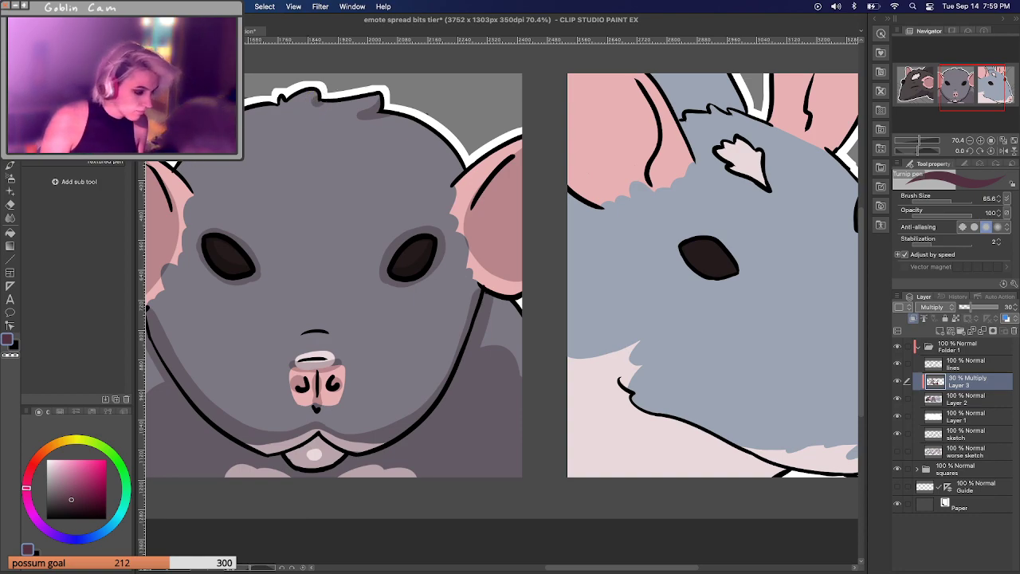
{"action": "left_click_drag", "start_coordinate": [947, 90], "coordinate": [950, 88]}
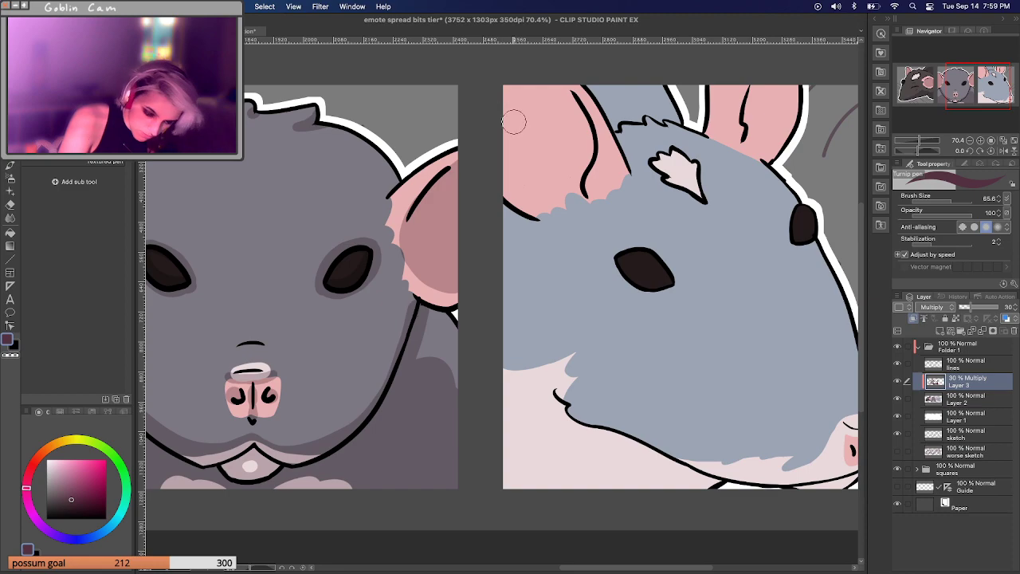
Shade the third rat's inner ears, ear folds and the body area between its ears in plum, using brush size 22.9 near the edges.
{"action": "mouse_move", "coordinate": [491, 104]}
{"action": "left_mouse_down"}
{"action": "mouse_move", "coordinate": [572, 111]}
{"action": "mouse_move", "coordinate": [586, 142]}
{"action": "mouse_move", "coordinate": [573, 182]}
{"action": "mouse_move", "coordinate": [516, 187]}
{"action": "mouse_move", "coordinate": [496, 165]}
{"action": "mouse_move", "coordinate": [511, 180]}
{"action": "mouse_move", "coordinate": [508, 150]}
{"action": "mouse_move", "coordinate": [537, 148]}
{"action": "mouse_move", "coordinate": [532, 132]}
{"action": "mouse_move", "coordinate": [553, 164]}
{"action": "left_mouse_up"}
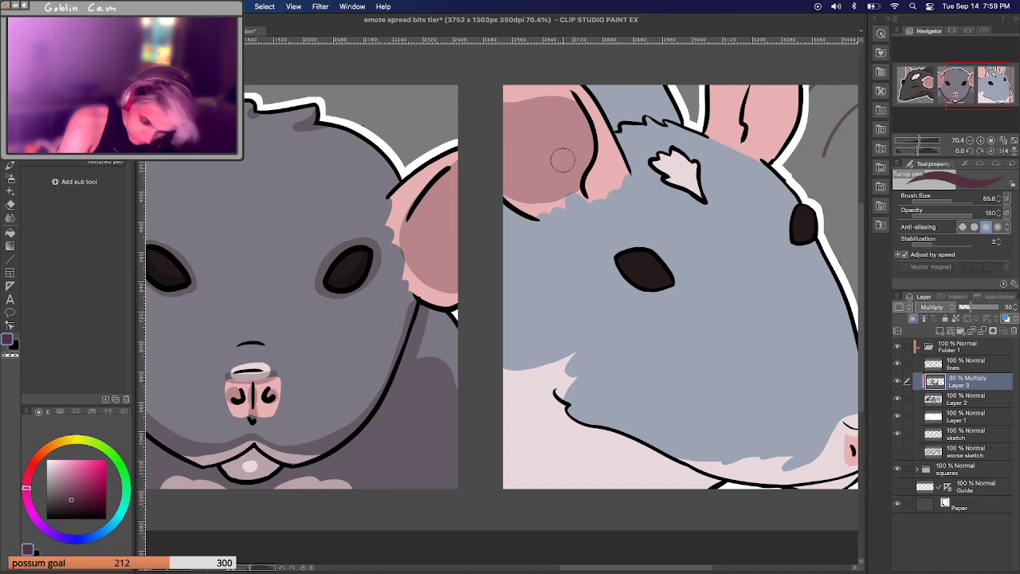
{"action": "mouse_move", "coordinate": [755, 75]}
{"action": "left_mouse_down"}
{"action": "mouse_move", "coordinate": [754, 139]}
{"action": "mouse_move", "coordinate": [755, 95]}
{"action": "mouse_move", "coordinate": [760, 136]}
{"action": "mouse_move", "coordinate": [768, 84]}
{"action": "left_mouse_up"}
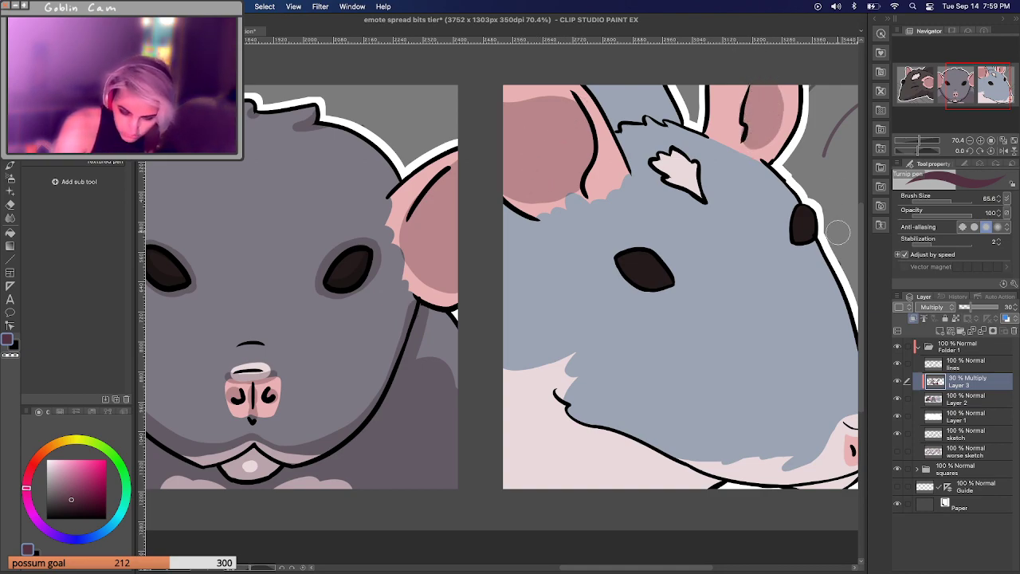
{"action": "mouse_move", "coordinate": [618, 140]}
{"action": "left_mouse_down"}
{"action": "mouse_move", "coordinate": [602, 188]}
{"action": "mouse_move", "coordinate": [623, 160]}
{"action": "mouse_move", "coordinate": [630, 165]}
{"action": "left_mouse_up"}
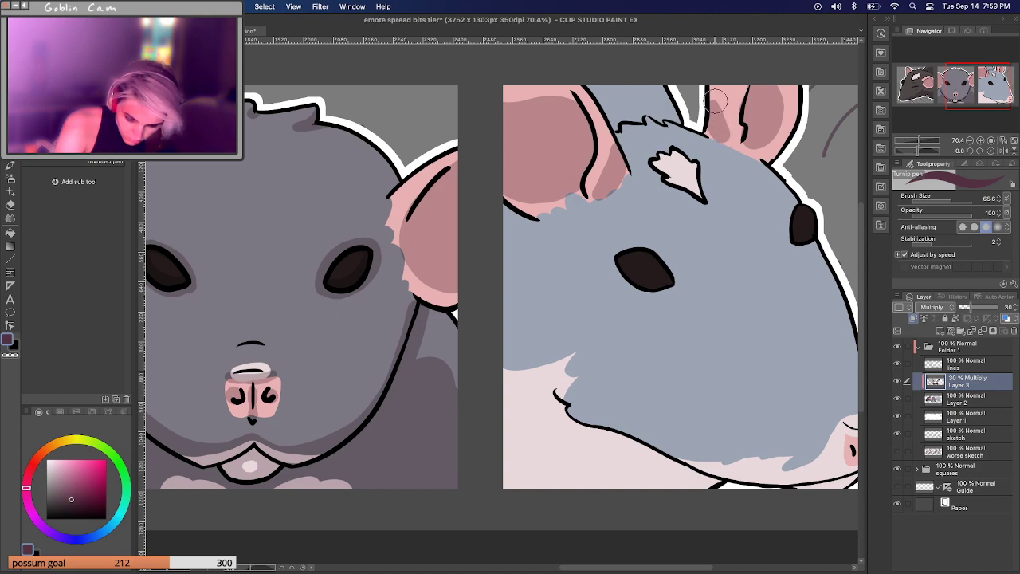
{"action": "mouse_move", "coordinate": [604, 89]}
{"action": "left_mouse_down"}
{"action": "mouse_move", "coordinate": [594, 88]}
{"action": "mouse_move", "coordinate": [624, 112]}
{"action": "mouse_move", "coordinate": [668, 95]}
{"action": "mouse_move", "coordinate": [622, 89]}
{"action": "mouse_move", "coordinate": [630, 99]}
{"action": "mouse_move", "coordinate": [642, 75]}
{"action": "left_mouse_up"}
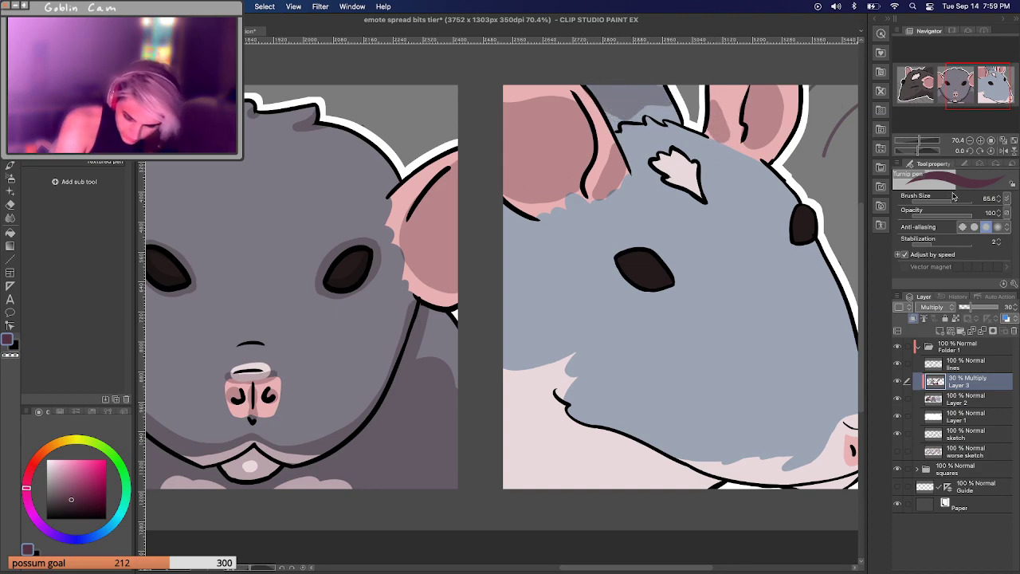
{"action": "left_click_drag", "start_coordinate": [951, 199], "coordinate": [946, 199]}
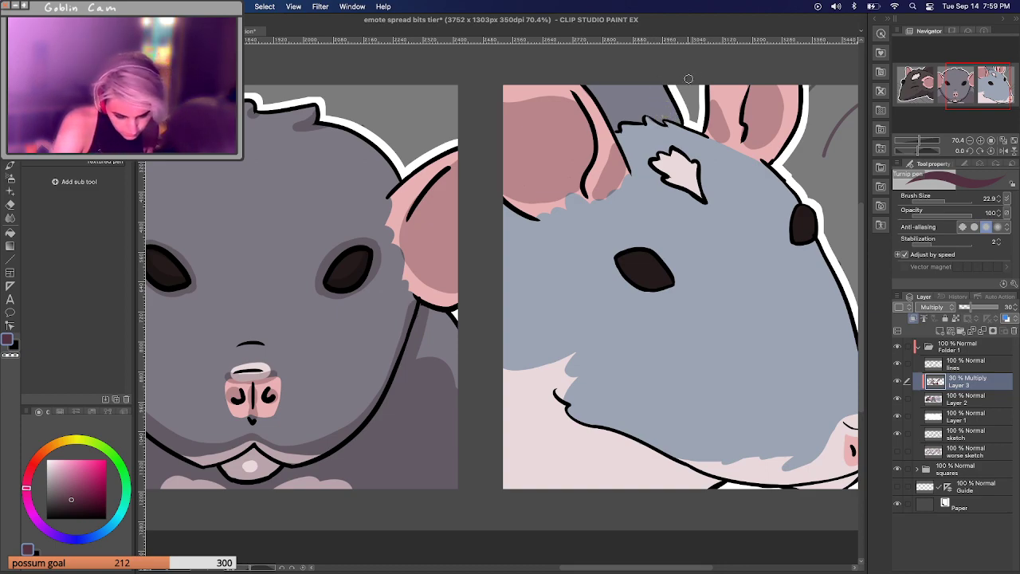
{"action": "left_click_drag", "start_coordinate": [946, 82], "coordinate": [953, 83]}
Set the Turnip pen size to 42.3 and shade around both of the third rat's eyes and the sides of its nose.
{"action": "left_click_drag", "start_coordinate": [941, 205], "coordinate": [950, 204]}
{"action": "mouse_move", "coordinate": [544, 249]}
{"action": "left_mouse_down"}
{"action": "mouse_move", "coordinate": [531, 234]}
{"action": "mouse_move", "coordinate": [558, 263]}
{"action": "mouse_move", "coordinate": [582, 263]}
{"action": "mouse_move", "coordinate": [533, 241]}
{"action": "mouse_move", "coordinate": [563, 266]}
{"action": "mouse_move", "coordinate": [589, 263]}
{"action": "mouse_move", "coordinate": [536, 239]}
{"action": "mouse_move", "coordinate": [569, 261]}
{"action": "mouse_move", "coordinate": [580, 232]}
{"action": "mouse_move", "coordinate": [532, 233]}
{"action": "mouse_move", "coordinate": [548, 223]}
{"action": "mouse_move", "coordinate": [569, 223]}
{"action": "mouse_move", "coordinate": [596, 258]}
{"action": "mouse_move", "coordinate": [584, 243]}
{"action": "left_mouse_up"}
{"action": "key", "text": "super+z"}
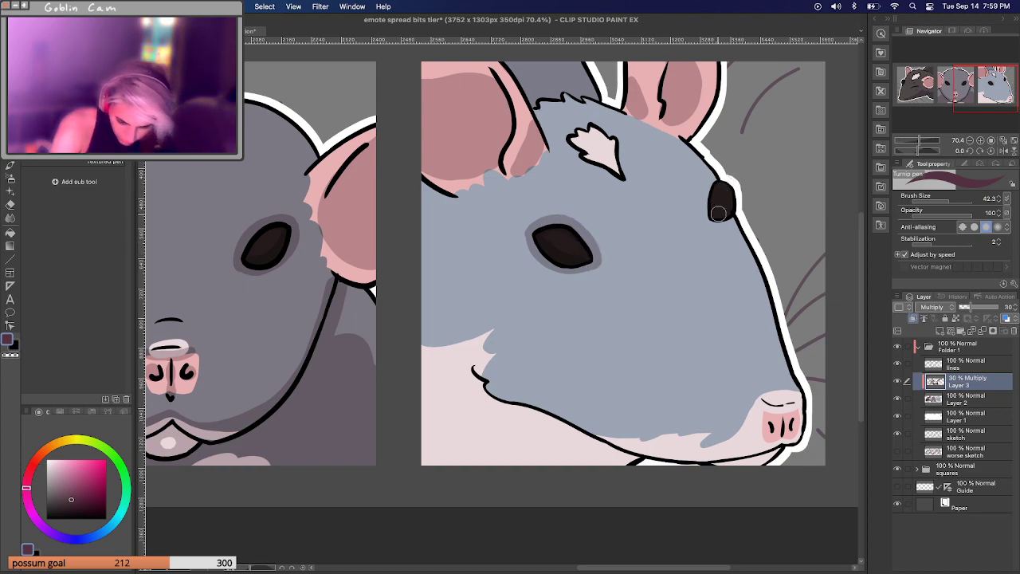
{"action": "mouse_move", "coordinate": [737, 197]}
{"action": "left_mouse_down"}
{"action": "mouse_move", "coordinate": [729, 220]}
{"action": "mouse_move", "coordinate": [714, 219]}
{"action": "mouse_move", "coordinate": [707, 198]}
{"action": "mouse_move", "coordinate": [726, 174]}
{"action": "left_mouse_up"}
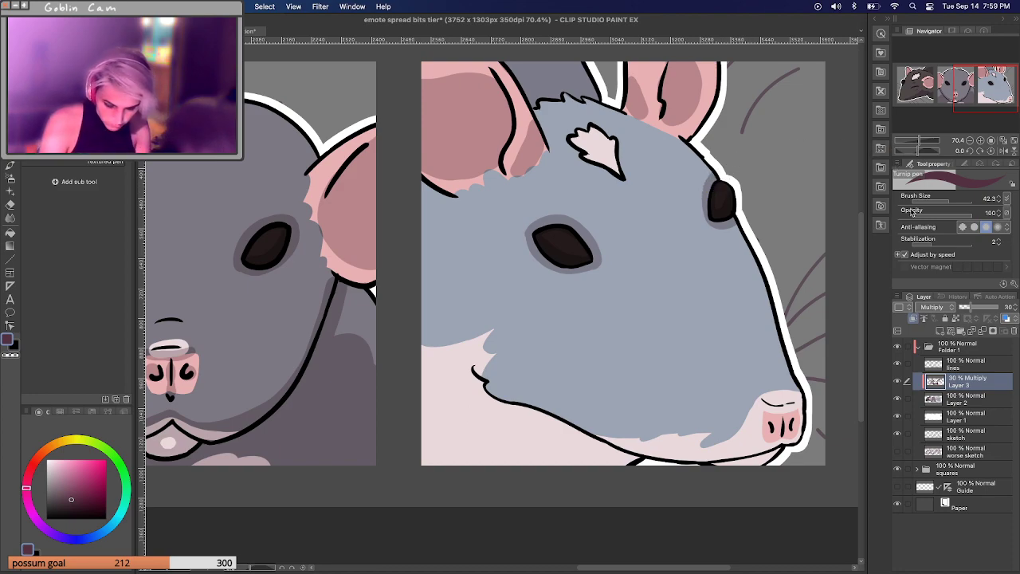
{"action": "mouse_move", "coordinate": [785, 427]}
{"action": "left_mouse_down"}
{"action": "mouse_move", "coordinate": [767, 429]}
{"action": "mouse_move", "coordinate": [795, 425]}
{"action": "left_mouse_up"}
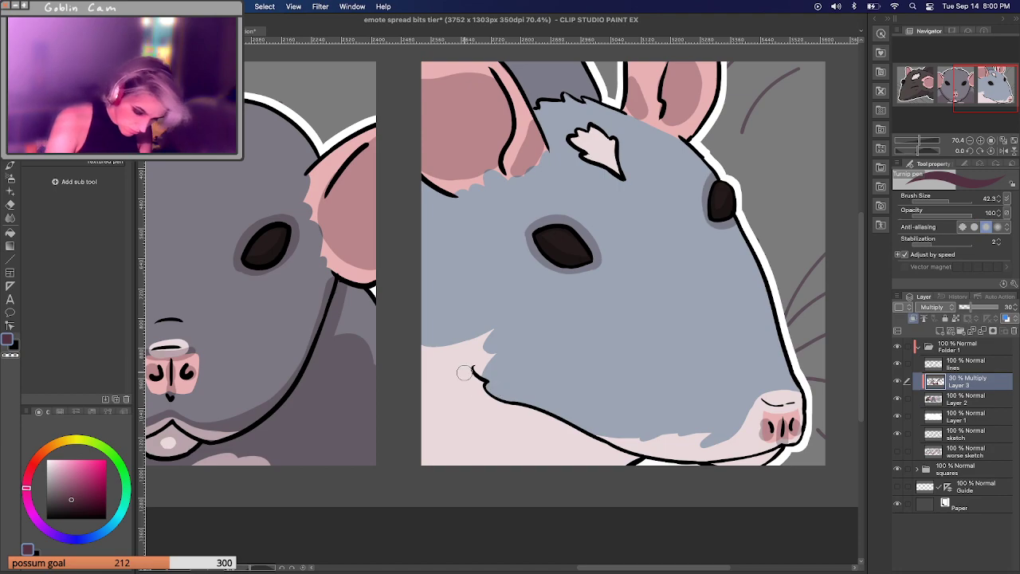
Fill the third rat's throat below the cheek and jawline with shading, and shade along its lower muzzle and nose.
{"action": "left_click_drag", "start_coordinate": [474, 366], "coordinate": [402, 403]}
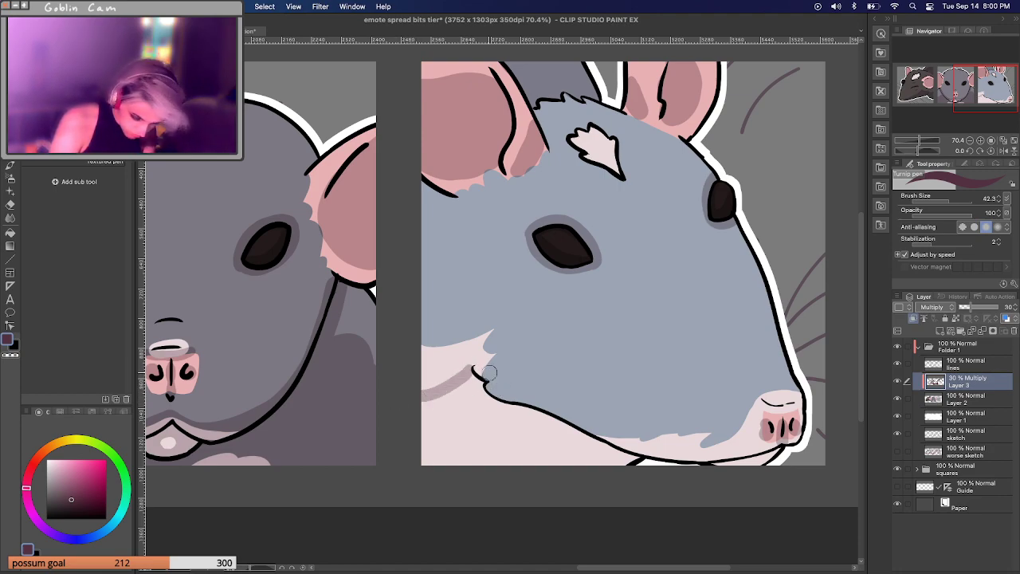
{"action": "mouse_move", "coordinate": [470, 369]}
{"action": "left_mouse_down"}
{"action": "mouse_move", "coordinate": [498, 407]}
{"action": "mouse_move", "coordinate": [488, 399]}
{"action": "mouse_move", "coordinate": [645, 471]}
{"action": "mouse_move", "coordinate": [579, 449]}
{"action": "mouse_move", "coordinate": [617, 472]}
{"action": "mouse_move", "coordinate": [495, 405]}
{"action": "mouse_move", "coordinate": [488, 413]}
{"action": "mouse_move", "coordinate": [533, 449]}
{"action": "mouse_move", "coordinate": [488, 435]}
{"action": "mouse_move", "coordinate": [503, 447]}
{"action": "mouse_move", "coordinate": [520, 441]}
{"action": "mouse_move", "coordinate": [510, 435]}
{"action": "mouse_move", "coordinate": [492, 462]}
{"action": "mouse_move", "coordinate": [435, 477]}
{"action": "mouse_move", "coordinate": [419, 470]}
{"action": "mouse_move", "coordinate": [455, 429]}
{"action": "mouse_move", "coordinate": [453, 409]}
{"action": "mouse_move", "coordinate": [417, 439]}
{"action": "left_mouse_up"}
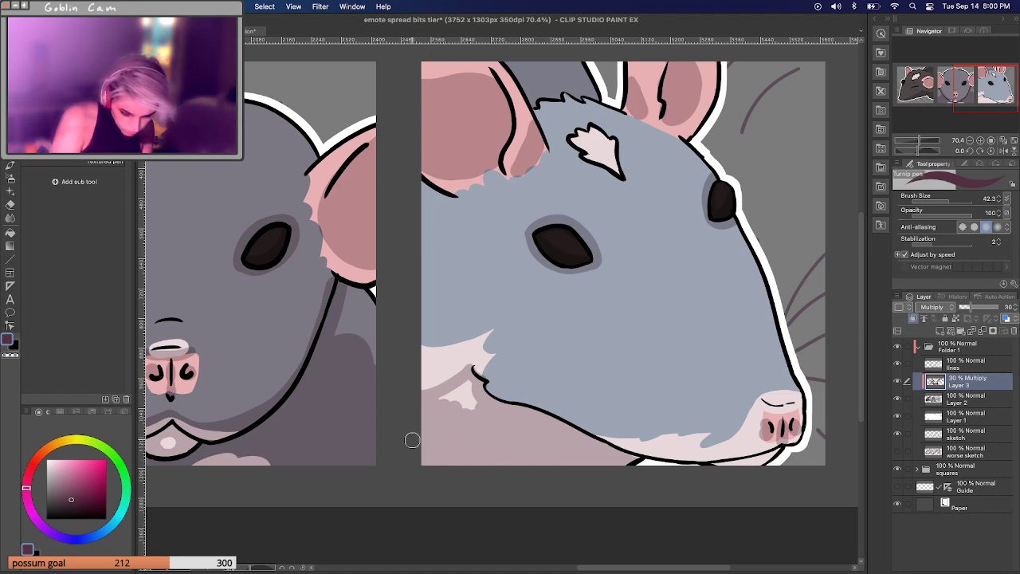
{"action": "mouse_move", "coordinate": [449, 396]}
{"action": "left_mouse_down"}
{"action": "mouse_move", "coordinate": [471, 392]}
{"action": "mouse_move", "coordinate": [473, 405]}
{"action": "left_mouse_up"}
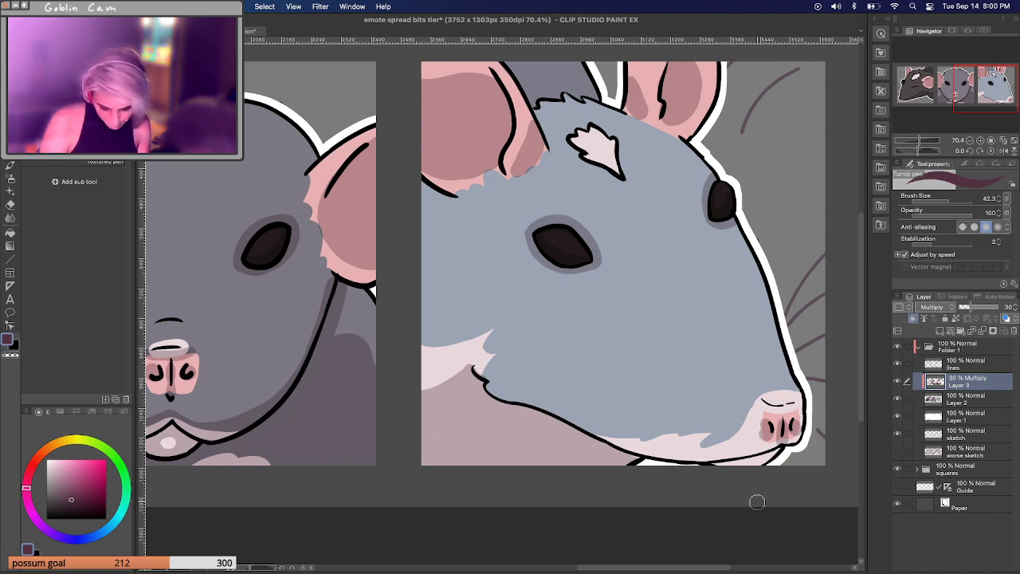
{"action": "mouse_move", "coordinate": [719, 468]}
{"action": "left_mouse_down"}
{"action": "mouse_move", "coordinate": [788, 447]}
{"action": "mouse_move", "coordinate": [682, 460]}
{"action": "mouse_move", "coordinate": [573, 431]}
{"action": "left_mouse_up"}
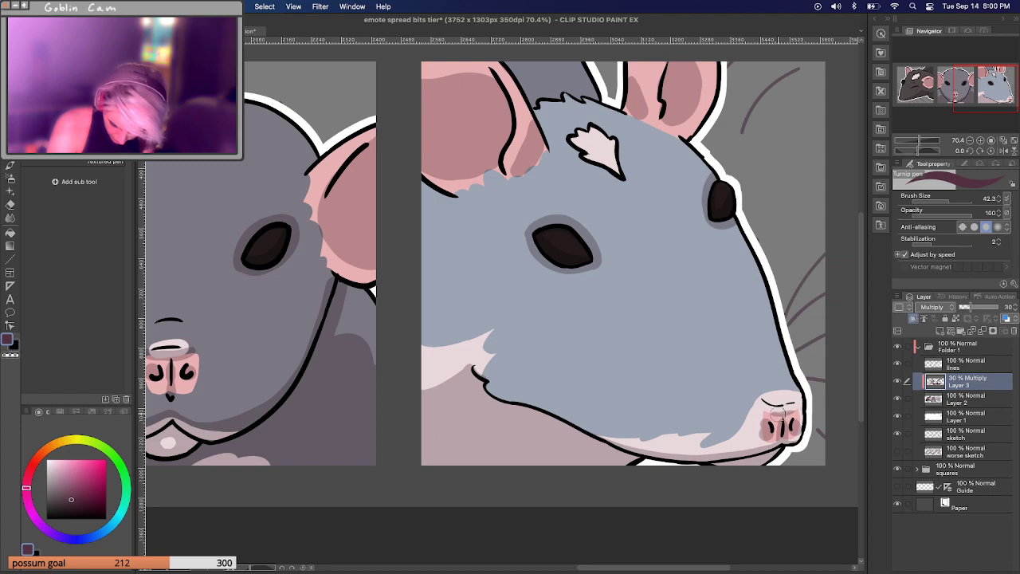
Shade the fur beneath the third rat's near ear and the edge of its pale forehead patch.
{"action": "left_click", "coordinate": [975, 90]}
{"action": "mouse_move", "coordinate": [456, 229]}
{"action": "left_mouse_down"}
{"action": "mouse_move", "coordinate": [408, 252]}
{"action": "mouse_move", "coordinate": [430, 232]}
{"action": "mouse_move", "coordinate": [416, 220]}
{"action": "mouse_move", "coordinate": [417, 235]}
{"action": "mouse_move", "coordinate": [409, 226]}
{"action": "mouse_move", "coordinate": [433, 229]}
{"action": "left_mouse_up"}
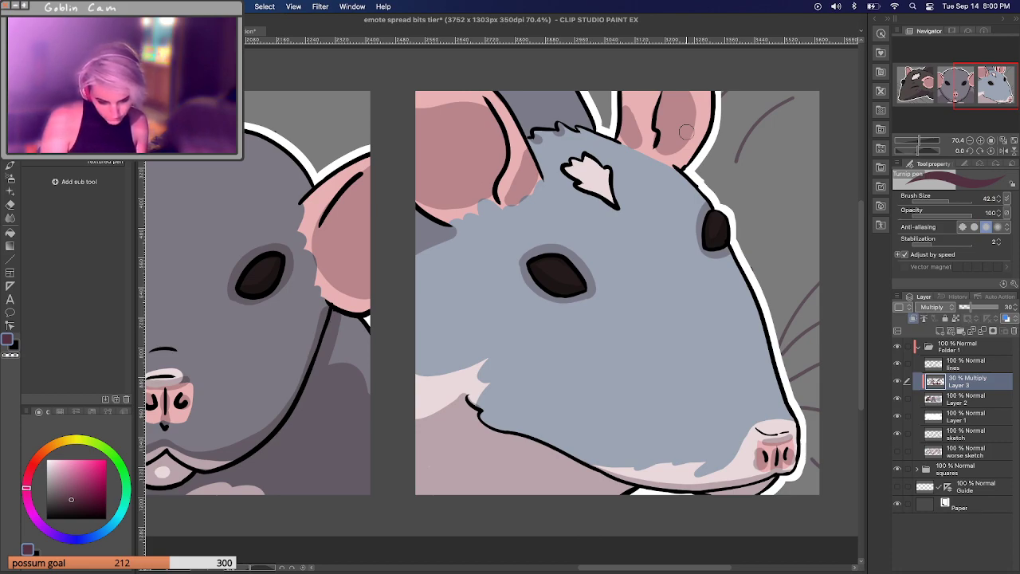
{"action": "left_click_drag", "start_coordinate": [609, 209], "coordinate": [568, 172]}
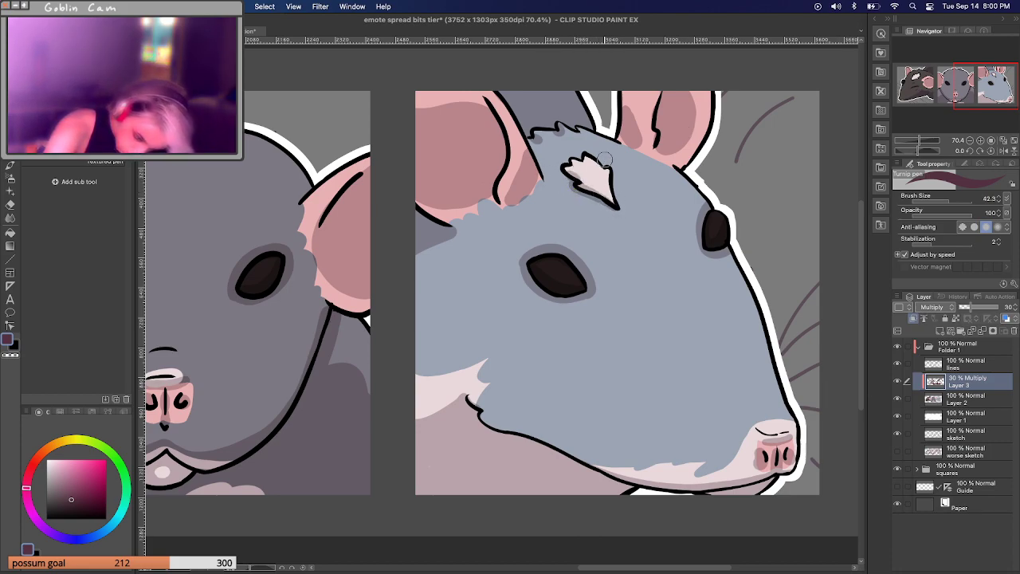
On the lines layer with transparent pixels locked, recolour the outline of the third rat's forehead patch in a muted grey-brown.
{"action": "mouse_move", "coordinate": [921, 141]}
{"action": "left_mouse_down"}
{"action": "mouse_move", "coordinate": [905, 142]}
{"action": "mouse_move", "coordinate": [915, 142]}
{"action": "left_mouse_up"}
{"action": "left_click", "coordinate": [941, 94]}
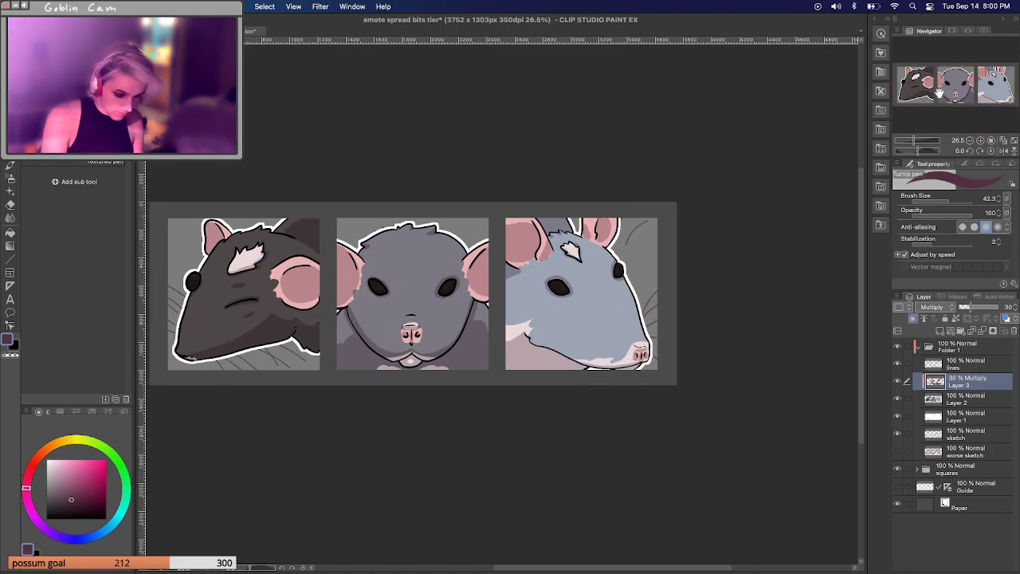
{"action": "left_click_drag", "start_coordinate": [941, 94], "coordinate": [937, 94]}
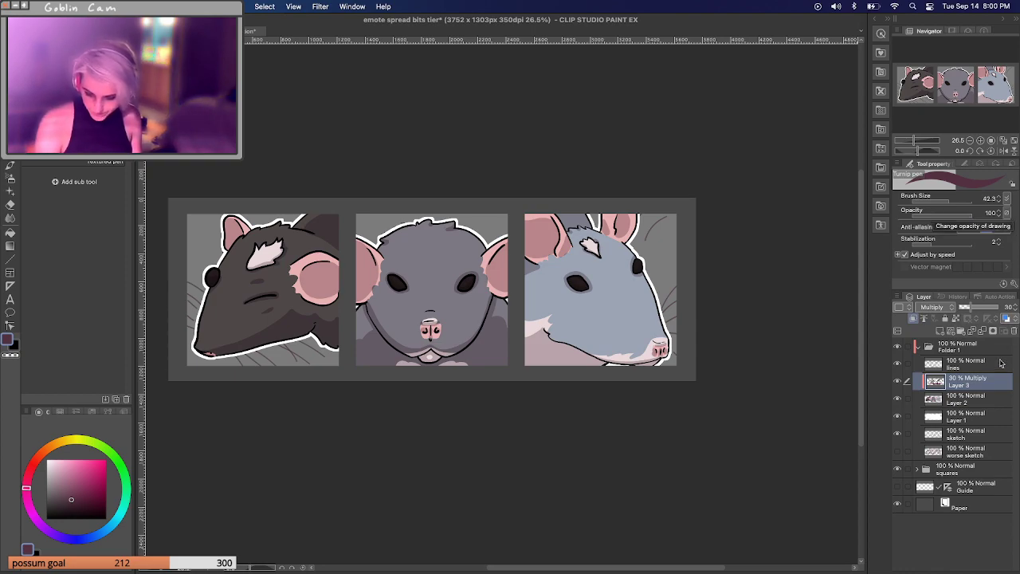
{"action": "left_click", "coordinate": [969, 363]}
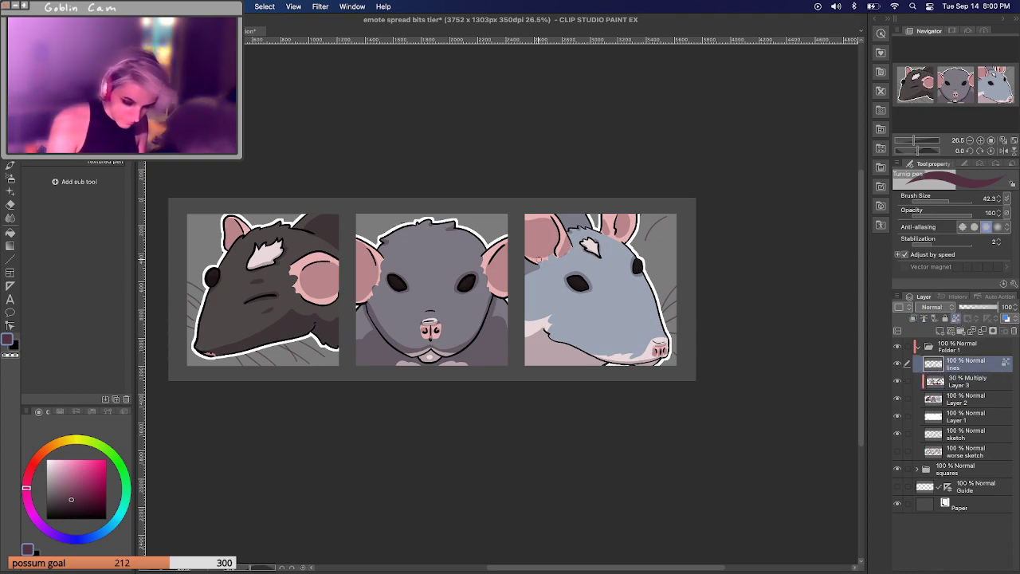
{"action": "left_click", "coordinate": [594, 243], "text": "alt"}
{"action": "left_click_drag", "start_coordinate": [65, 456], "coordinate": [52, 490]}
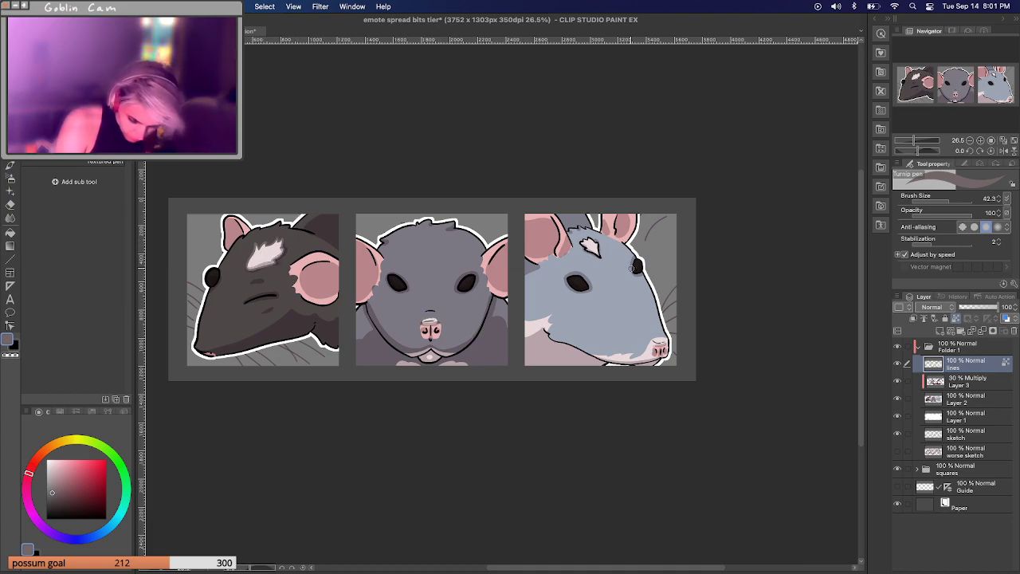
{"action": "left_click_drag", "start_coordinate": [587, 242], "coordinate": [593, 252]}
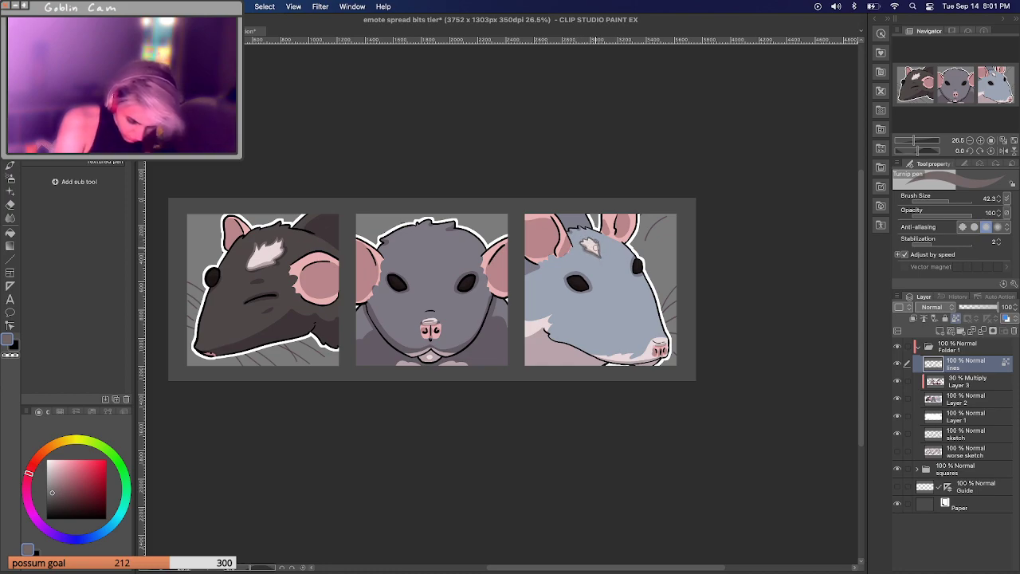
Recolour the rats' inner-ear lines and nostrils in a muted reddish brown based on the sampled ear colour.
{"action": "left_click", "coordinate": [319, 254], "text": "alt"}
{"action": "left_click_drag", "start_coordinate": [65, 457], "coordinate": [64, 497]}
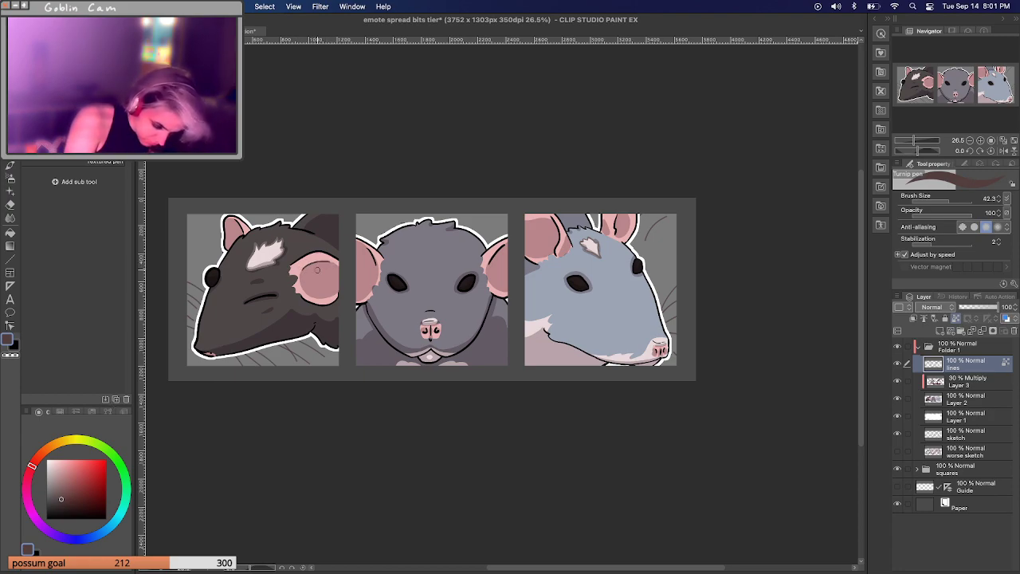
{"action": "left_click_drag", "start_coordinate": [64, 497], "coordinate": [65, 491]}
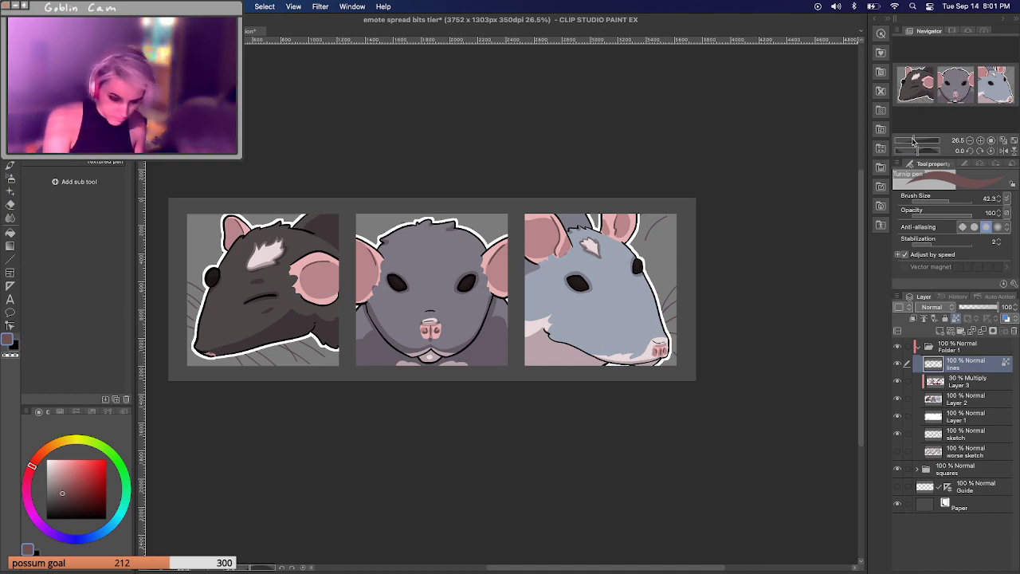
On Layer 2 with transparency unlocked, paint the third rat's chin in pale pink sampled from its muzzle.
{"action": "left_click_drag", "start_coordinate": [915, 141], "coordinate": [941, 173]}
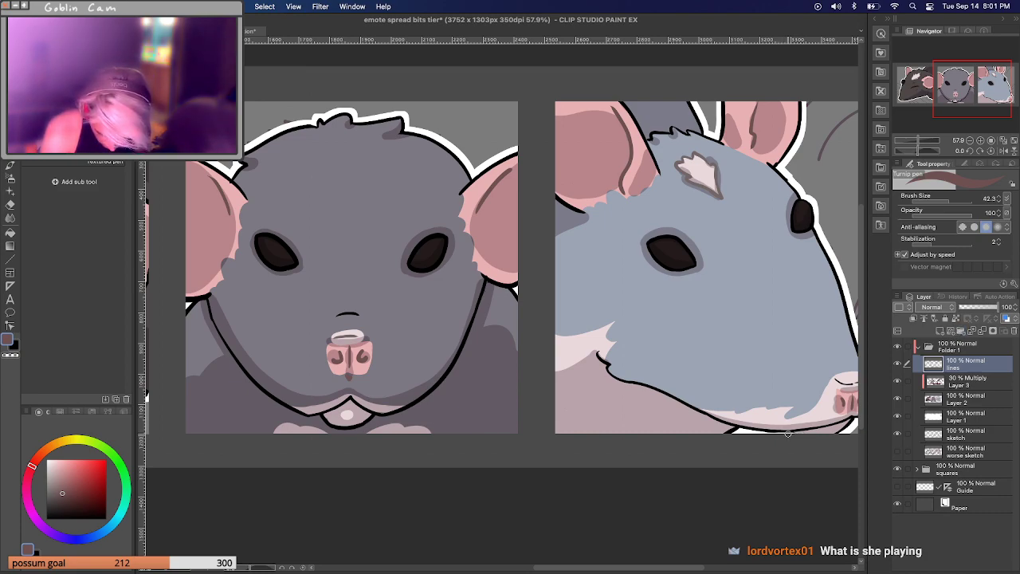
{"action": "left_click", "coordinate": [962, 386]}
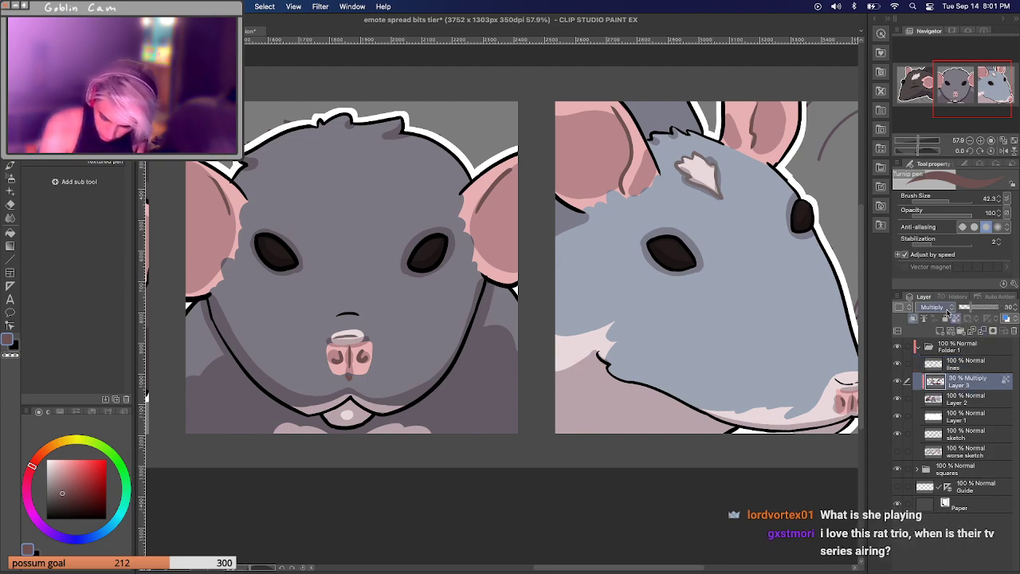
{"action": "left_click", "coordinate": [970, 402]}
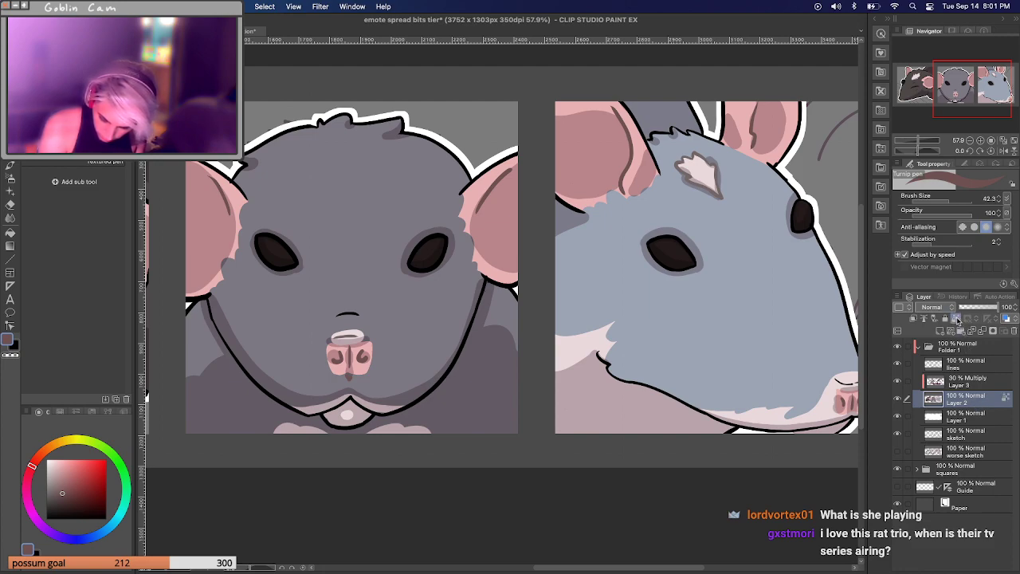
{"action": "left_click", "coordinate": [829, 403], "text": "alt"}
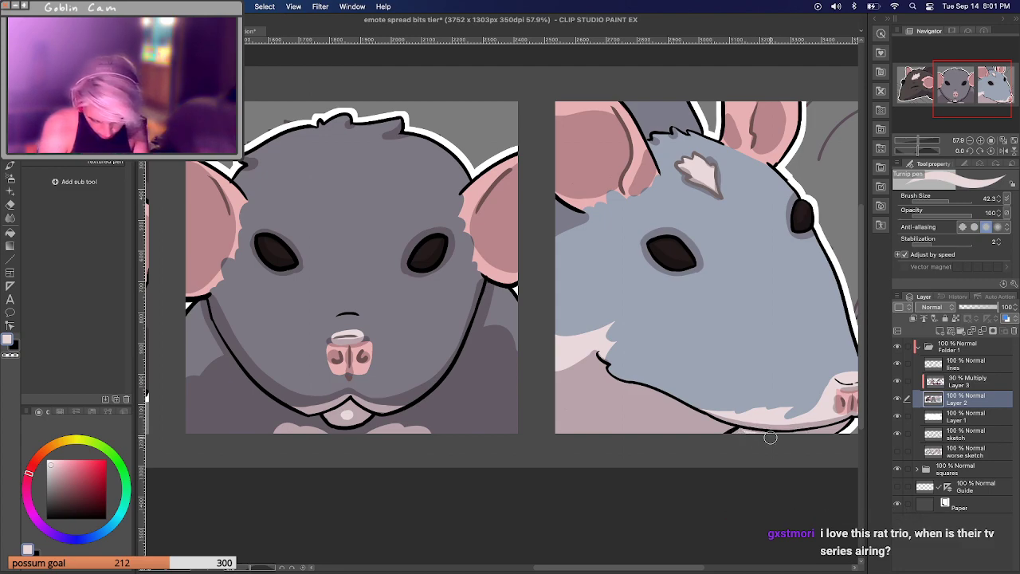
Pick plum from the colour set and shade the third rat's chin on the Multiply layer.
{"action": "left_click", "coordinate": [967, 385]}
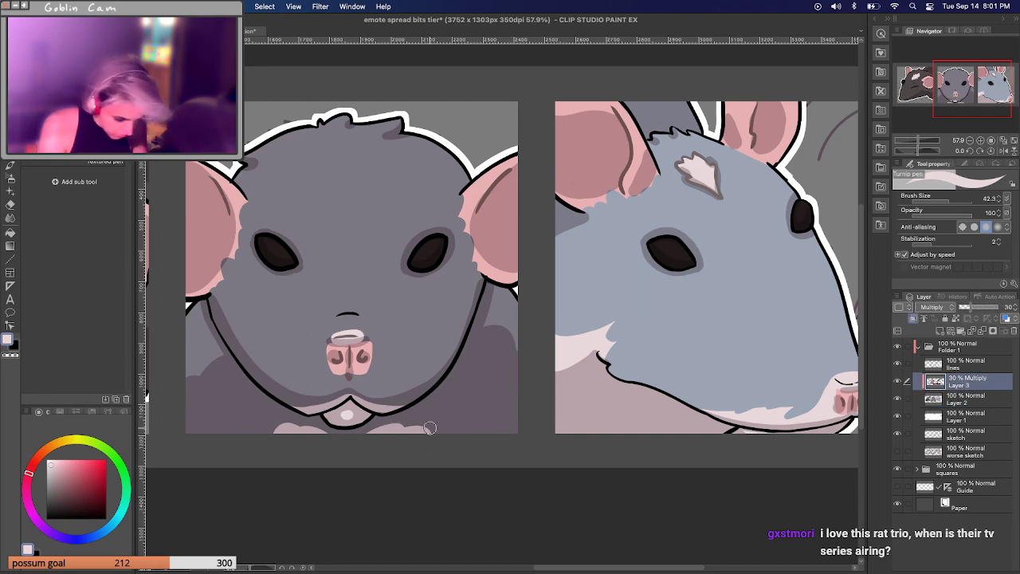
{"action": "left_click", "coordinate": [54, 411]}
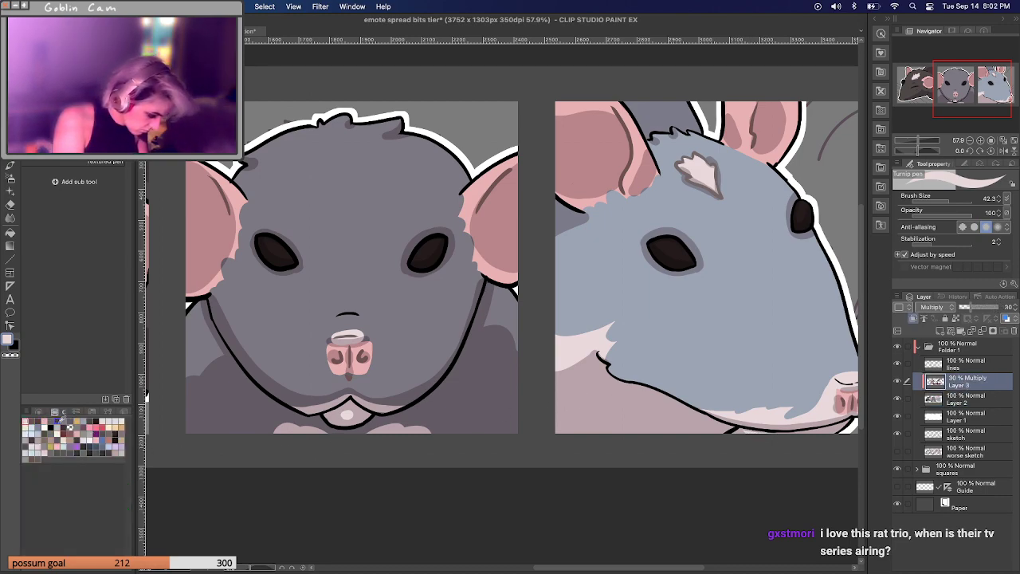
{"action": "left_click", "coordinate": [69, 428]}
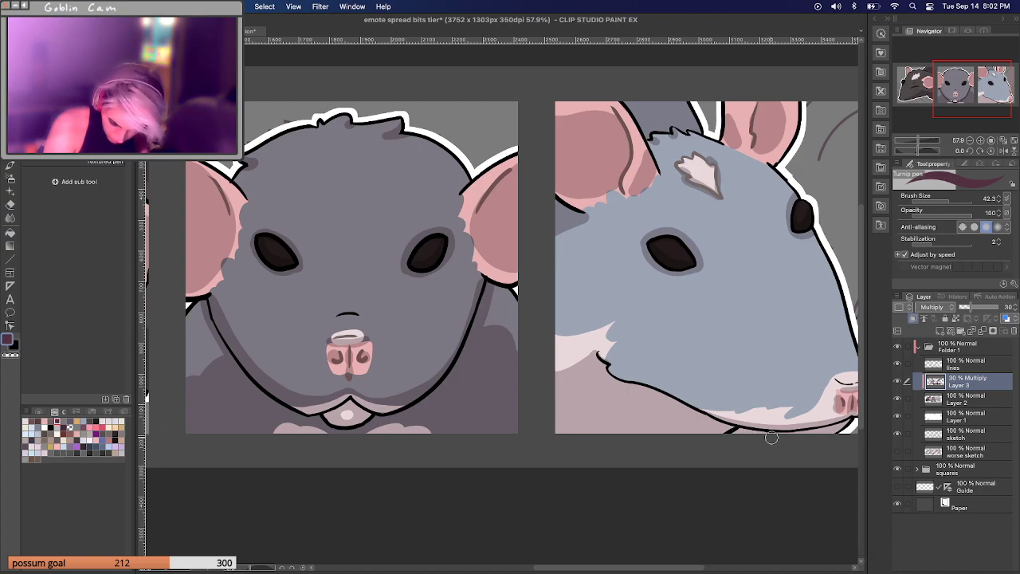
{"action": "mouse_move", "coordinate": [922, 144]}
{"action": "left_mouse_down"}
{"action": "mouse_move", "coordinate": [901, 144]}
{"action": "mouse_move", "coordinate": [921, 143]}
{"action": "left_mouse_up"}
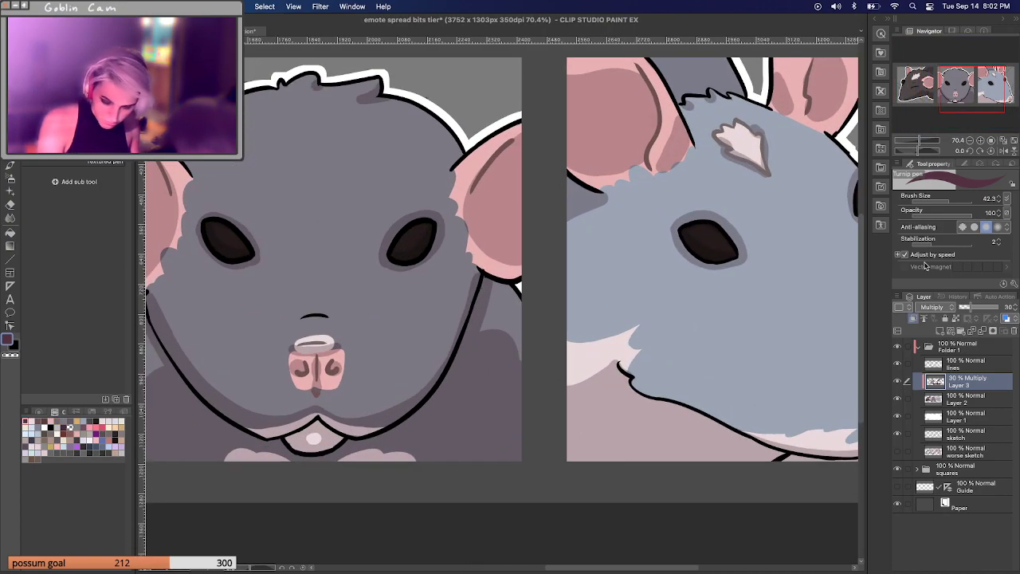
On the lines layer, draw a short black line beneath the third rat's jaw with the Turnip pen at size 13.5, redoing unsatisfactory strokes.
{"action": "left_click", "coordinate": [968, 365]}
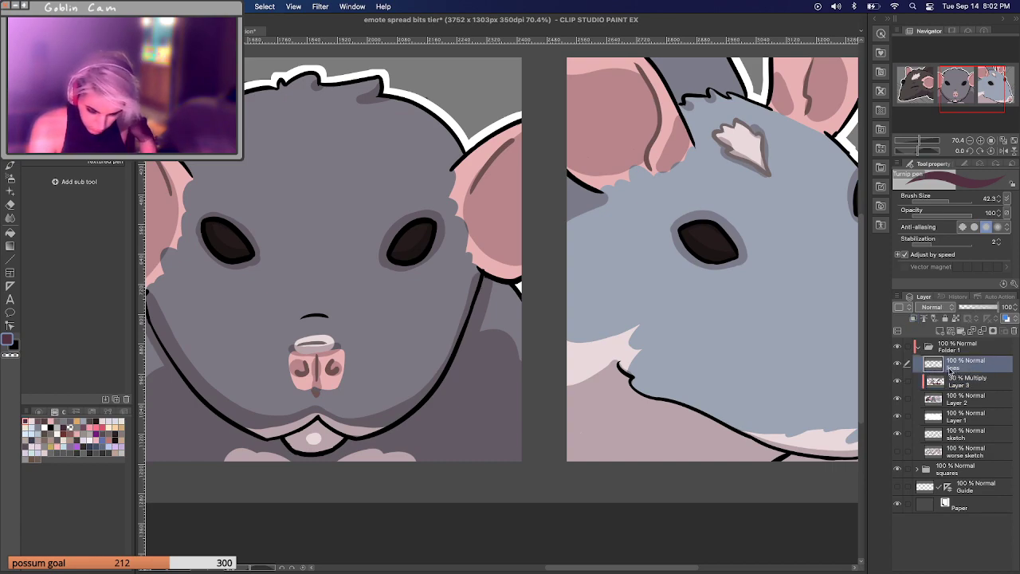
{"action": "left_click", "coordinate": [54, 424]}
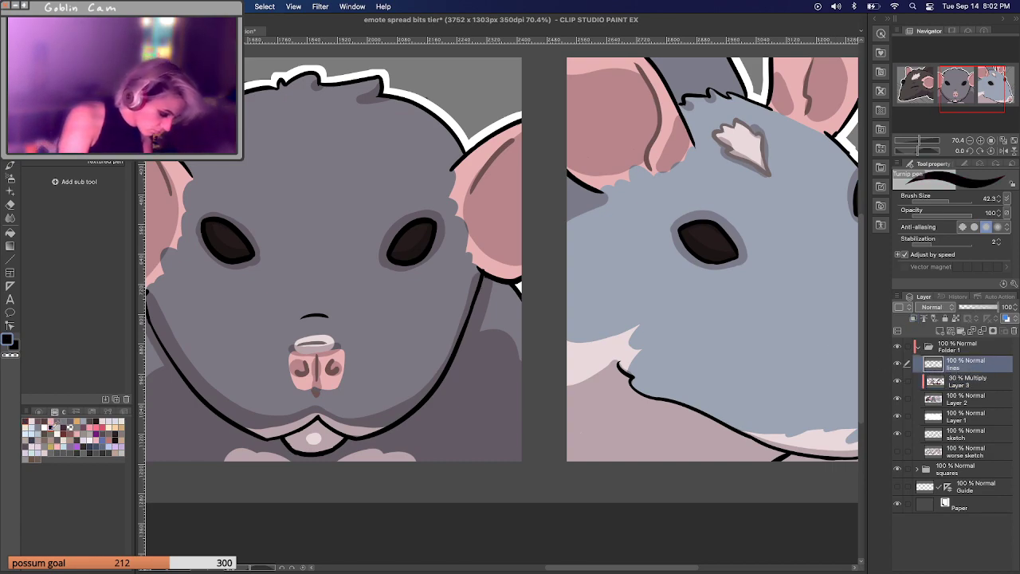
{"action": "left_click_drag", "start_coordinate": [954, 201], "coordinate": [942, 202]}
{"action": "scroll", "coordinate": [501, 304], "scroll_direction": "down", "scroll_amount": 3}
{"action": "scroll", "coordinate": [502, 304], "scroll_direction": "right", "scroll_amount": 2}
{"action": "scroll", "coordinate": [502, 304], "scroll_direction": "right", "scroll_amount": 3}
{"action": "scroll", "coordinate": [502, 304], "scroll_direction": "down", "scroll_amount": 1}
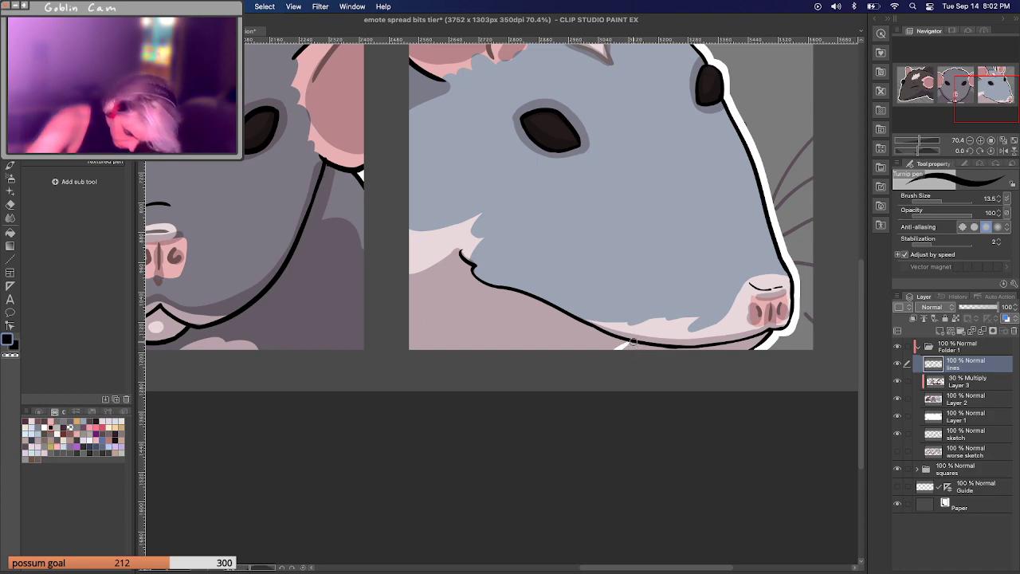
{"action": "left_click_drag", "start_coordinate": [607, 343], "coordinate": [659, 353]}
{"action": "key", "text": "super+z"}
{"action": "left_click_drag", "start_coordinate": [577, 344], "coordinate": [627, 346]}
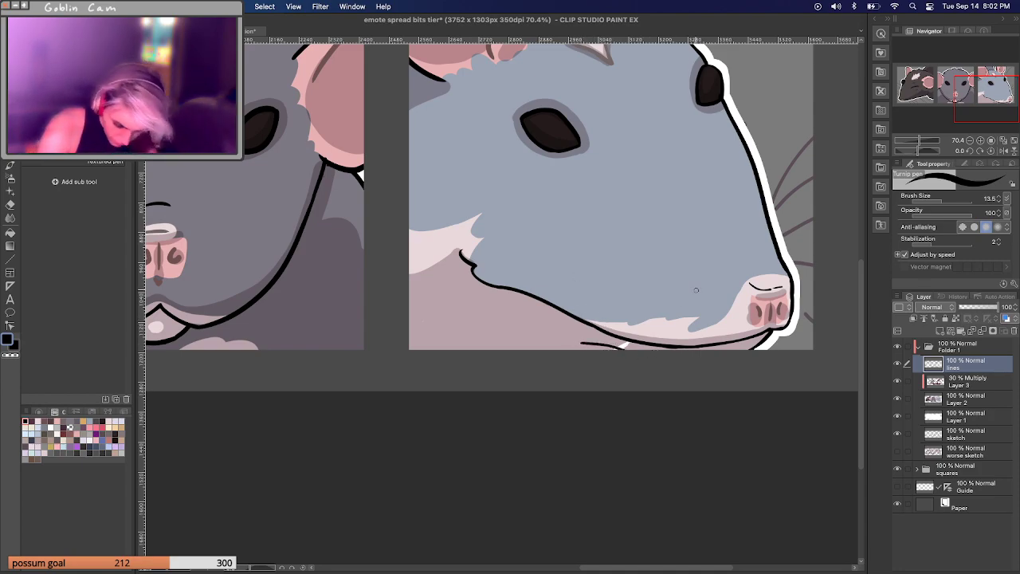
{"action": "key", "text": "super+z"}
{"action": "left_click_drag", "start_coordinate": [582, 343], "coordinate": [625, 348]}
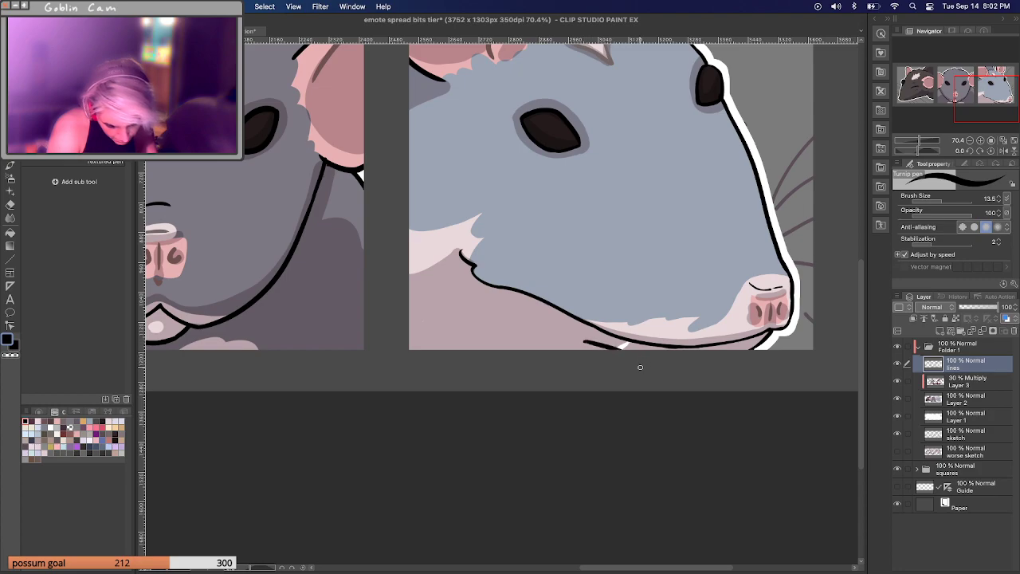
On Layer 2, cover the small white gap beneath the third rat's jaw with pale pink sampled from its muzzle.
{"action": "left_click", "coordinate": [976, 399]}
{"action": "left_click", "coordinate": [735, 323], "text": "alt"}
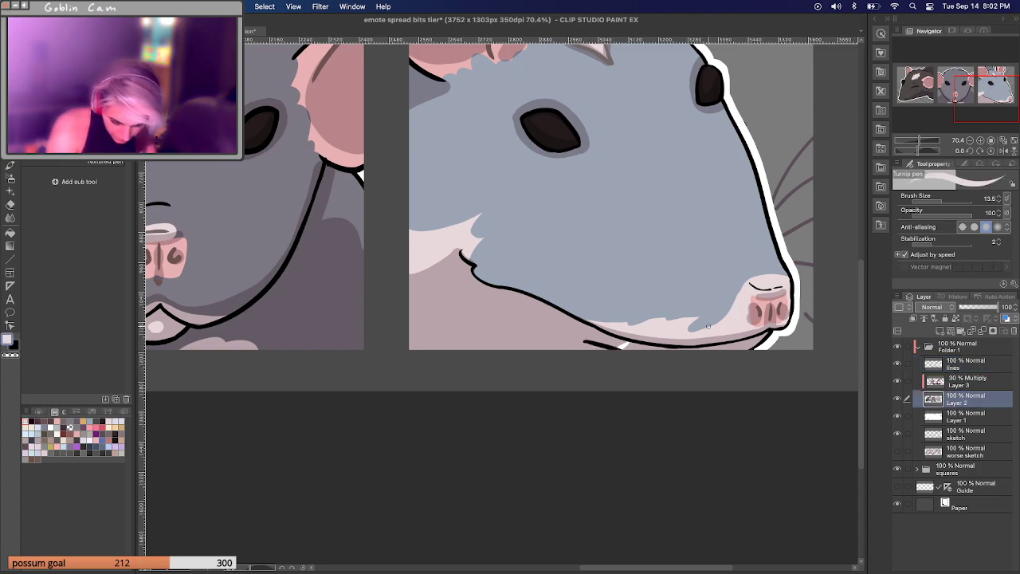
{"action": "left_click_drag", "start_coordinate": [923, 142], "coordinate": [913, 143]}
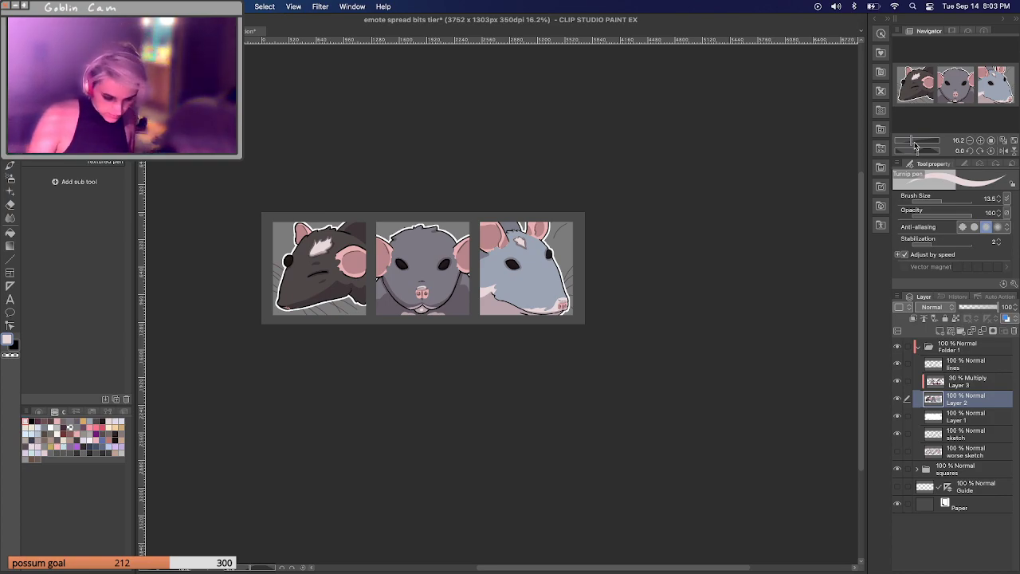
Lasso a loose selection around the third rat's nearer eye, including the grey shading ring around it.
{"action": "left_click", "coordinate": [969, 383]}
{"action": "left_click_drag", "start_coordinate": [912, 140], "coordinate": [920, 140]}
{"action": "left_click_drag", "start_coordinate": [956, 83], "coordinate": [990, 82]}
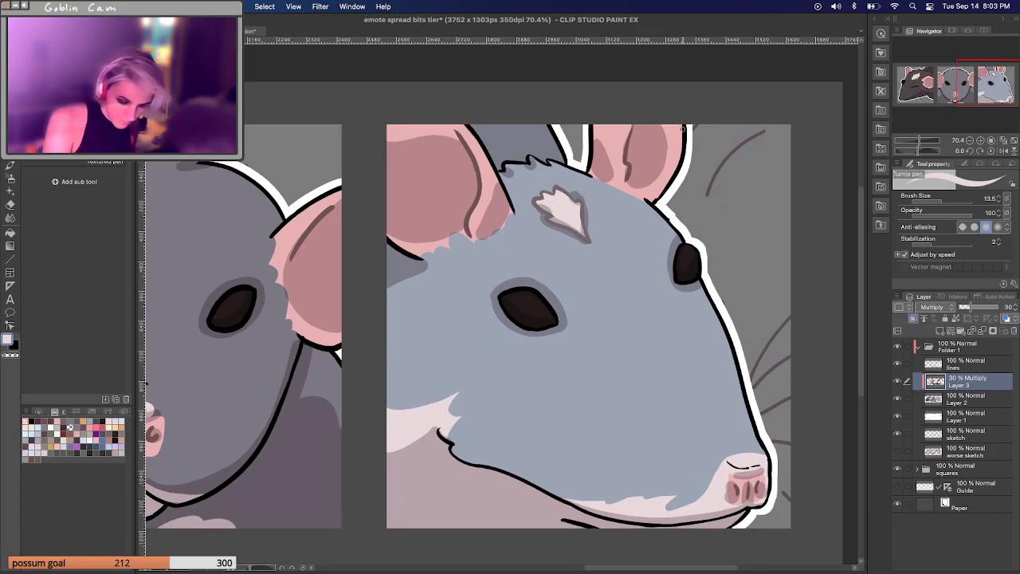
{"action": "key", "text": "g"}
{"action": "left_click", "coordinate": [524, 358]}
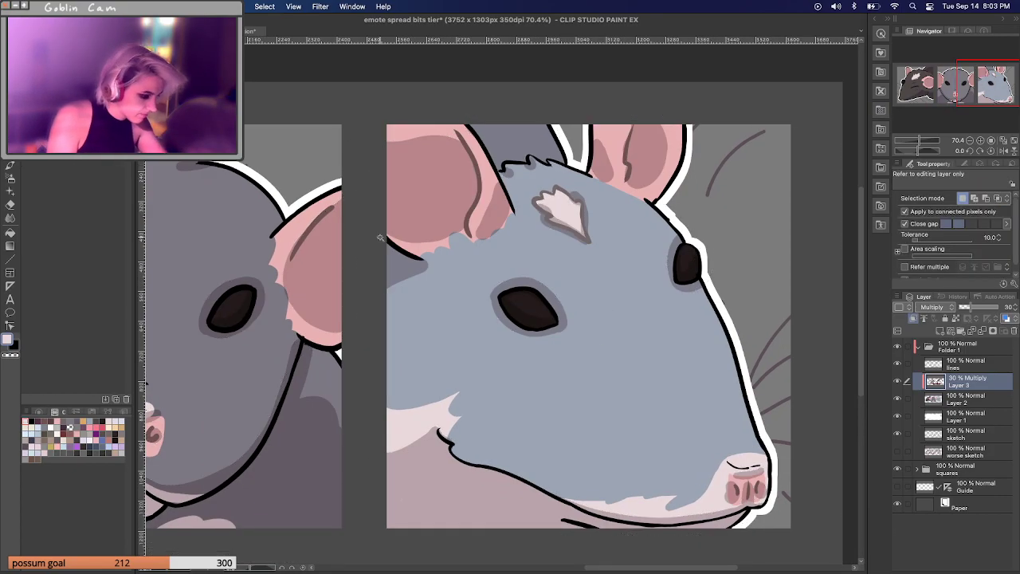
{"action": "key", "text": "m"}
{"action": "mouse_move", "coordinate": [466, 286]}
{"action": "left_mouse_down"}
{"action": "mouse_move", "coordinate": [590, 308]}
{"action": "mouse_move", "coordinate": [595, 284]}
{"action": "left_mouse_up"}
{"action": "key", "text": "super+d"}
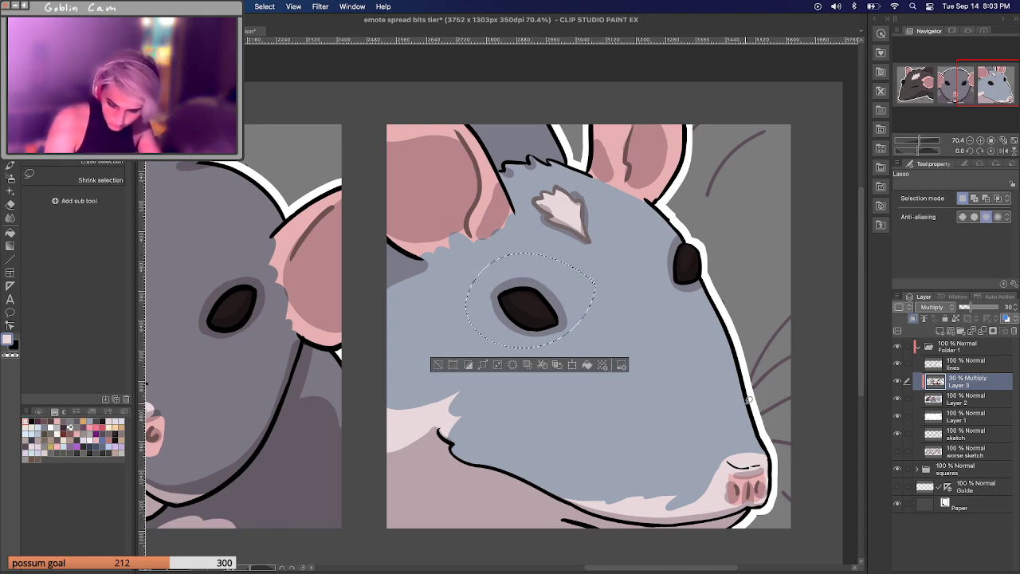
{"action": "left_click", "coordinate": [973, 399], "text": "shift"}
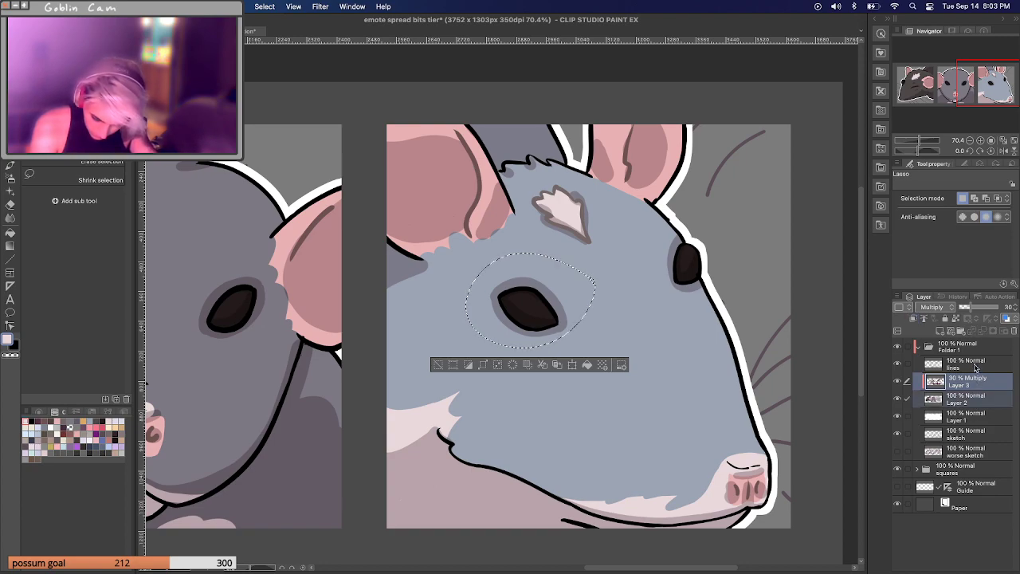
{"action": "left_click", "coordinate": [974, 366], "text": "shift"}
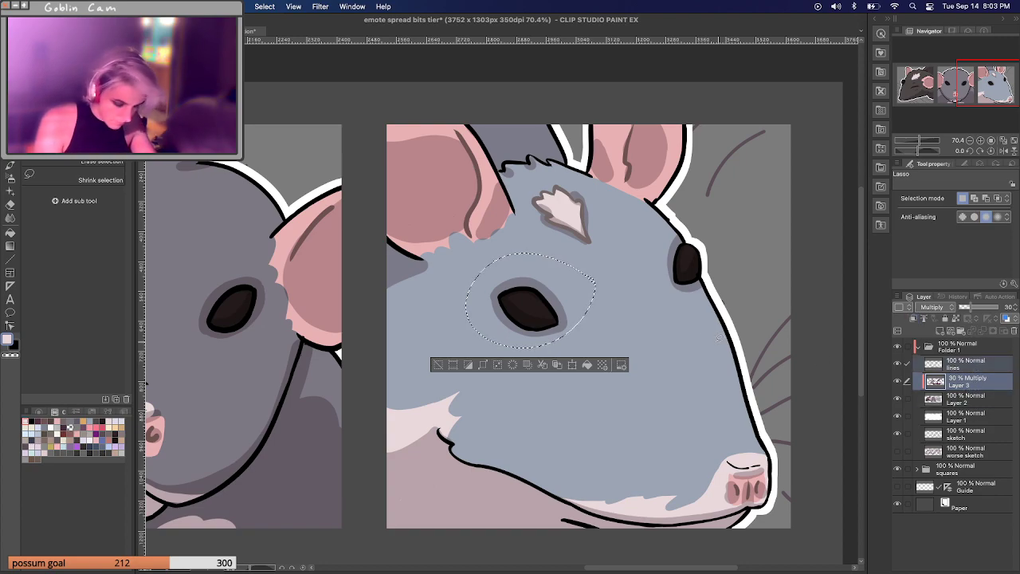
{"action": "key", "text": "super+t"}
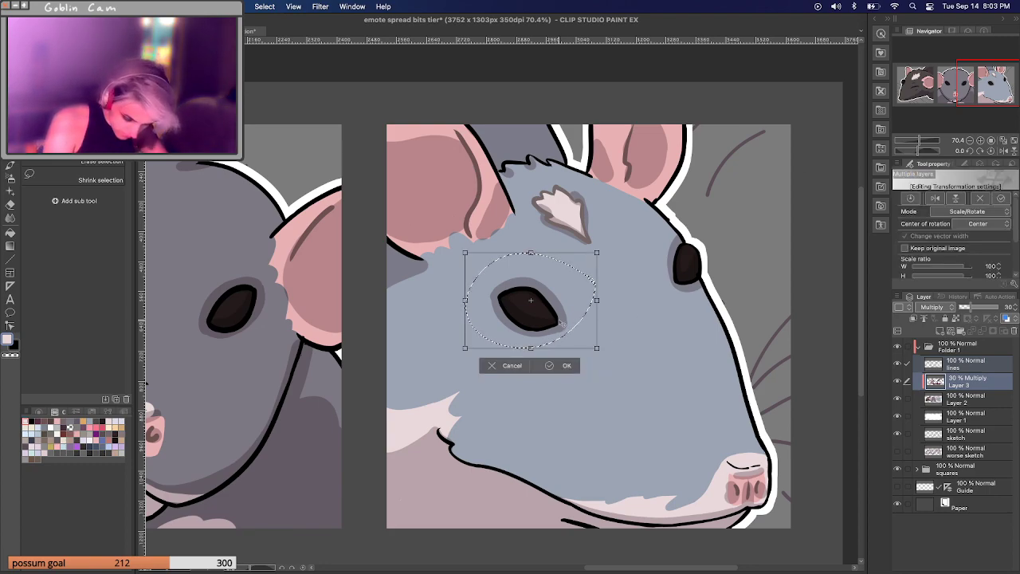
{"action": "left_click_drag", "start_coordinate": [567, 330], "coordinate": [579, 339]}
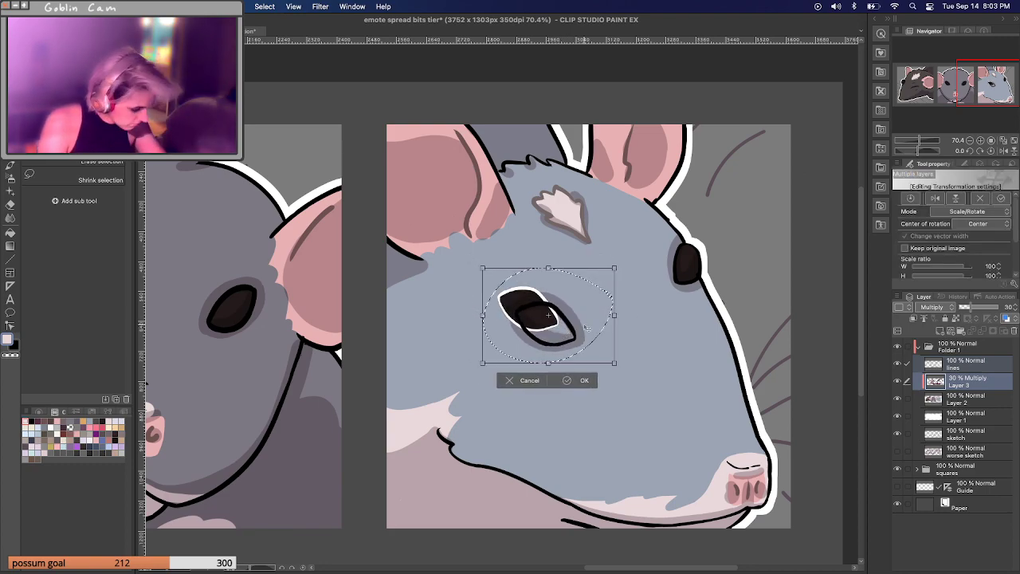
{"action": "key", "text": "super+z"}
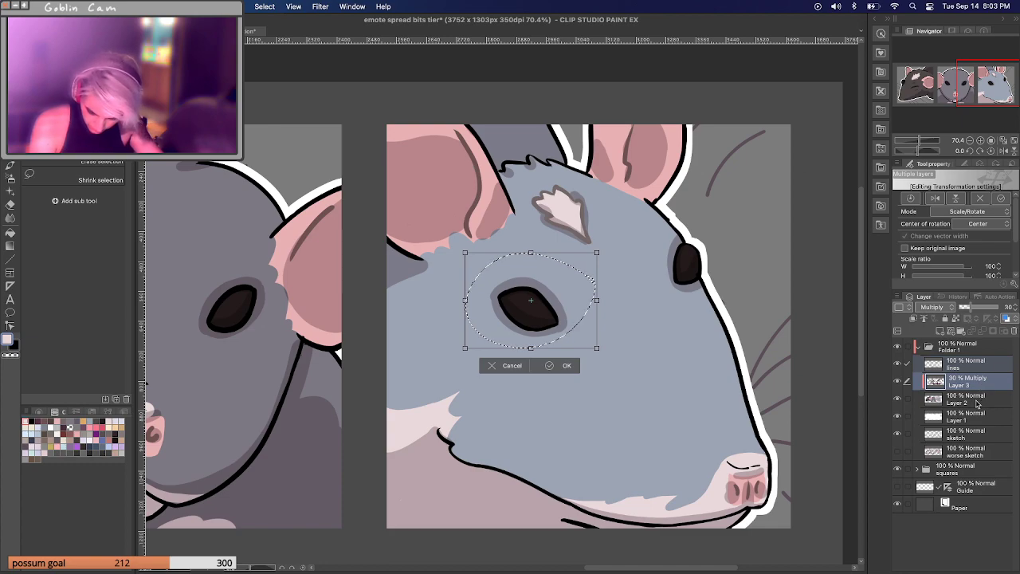
{"action": "left_click", "coordinate": [978, 404]}
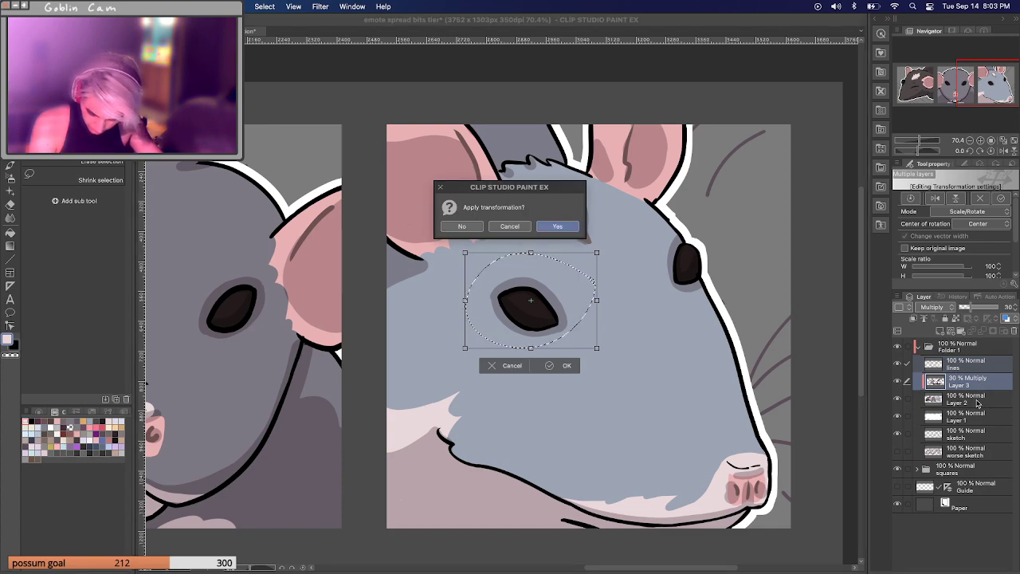
{"action": "left_click", "coordinate": [480, 227]}
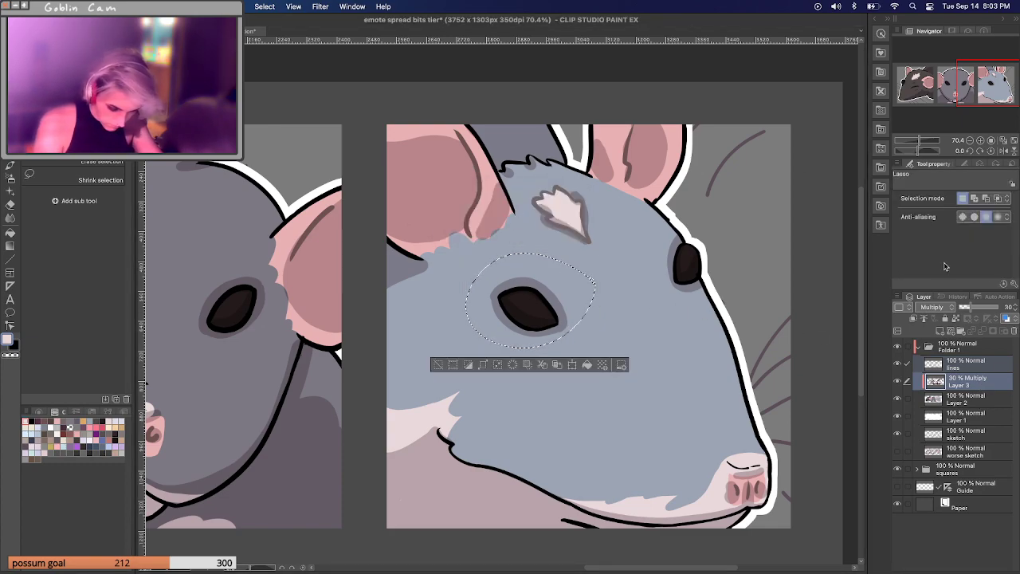
Move the selected near eye slightly down toward the snout on the lines layer, Layer 3 and Layer 2 together, and deselect.
{"action": "left_click", "coordinate": [970, 401]}
{"action": "left_click", "coordinate": [968, 382]}
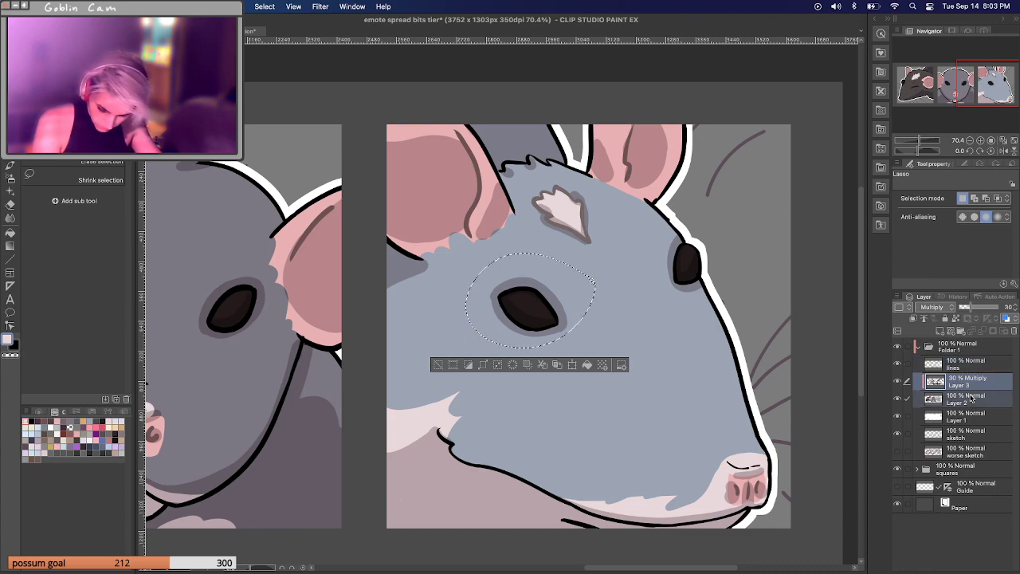
{"action": "left_click", "coordinate": [972, 398]}
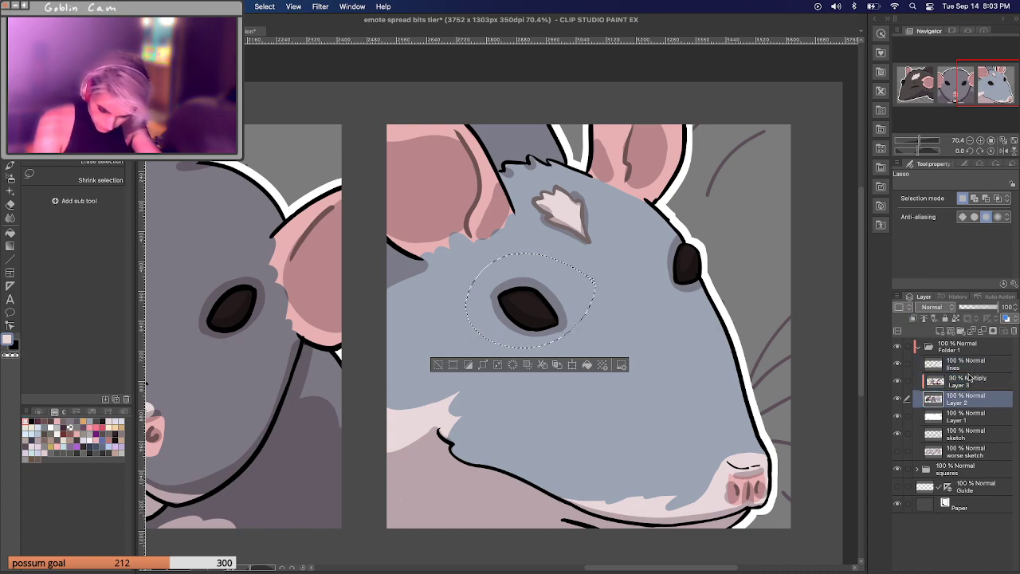
{"action": "left_click", "coordinate": [966, 367], "text": "shift"}
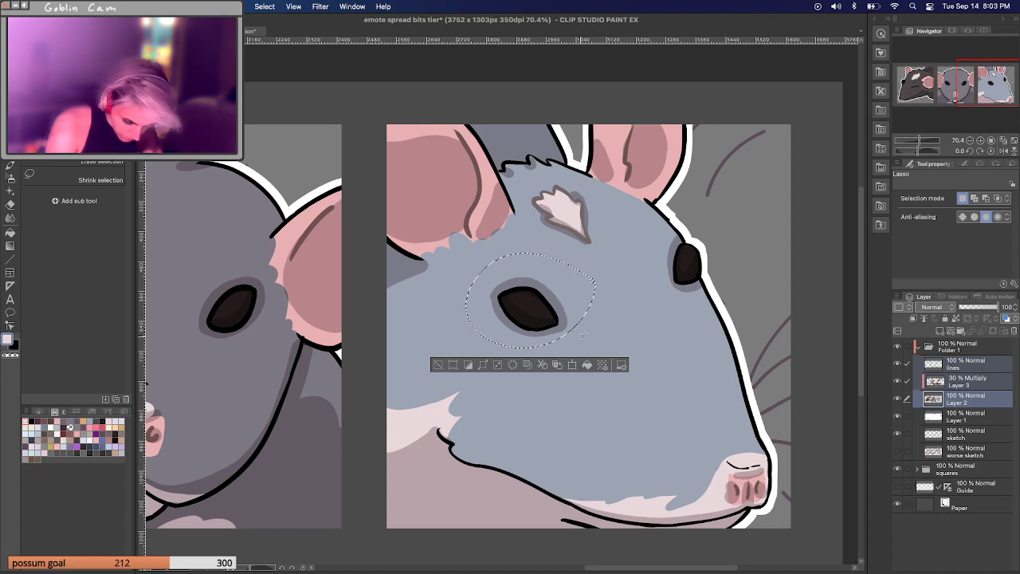
{"action": "left_click", "coordinate": [572, 365]}
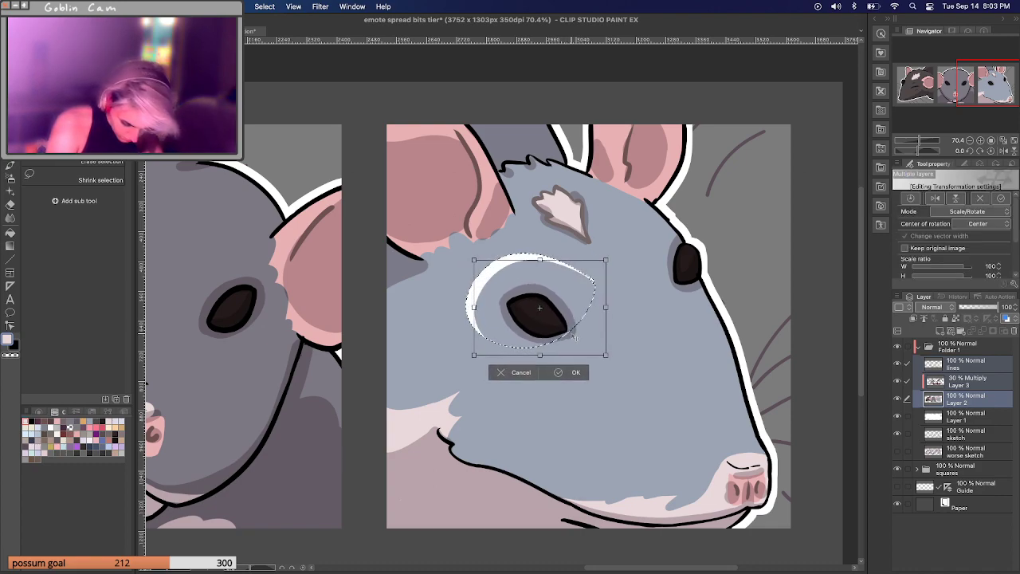
{"action": "left_click_drag", "start_coordinate": [578, 338], "coordinate": [585, 341]}
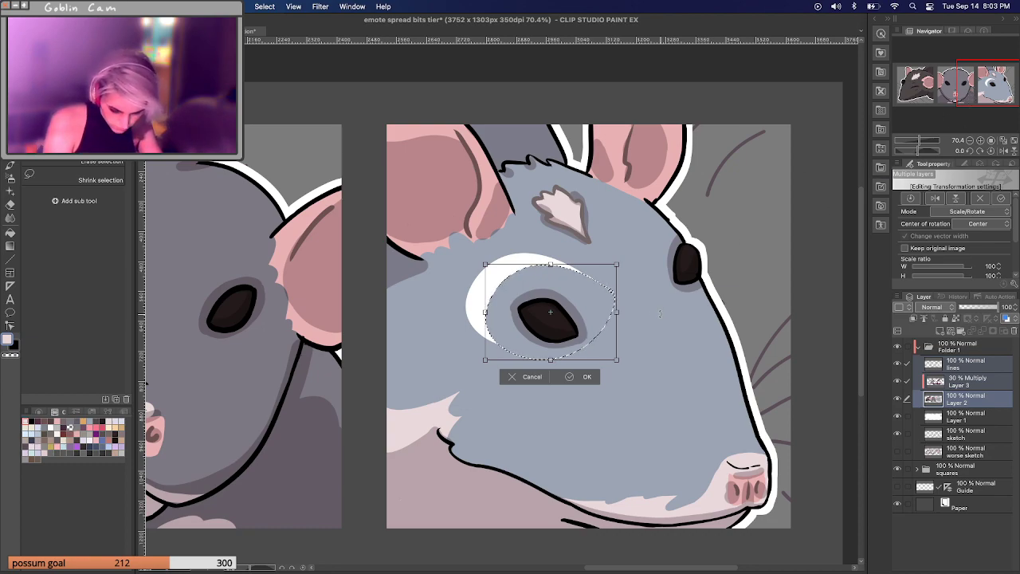
{"action": "left_click", "coordinate": [587, 376]}
{"action": "key", "text": "super+d"}
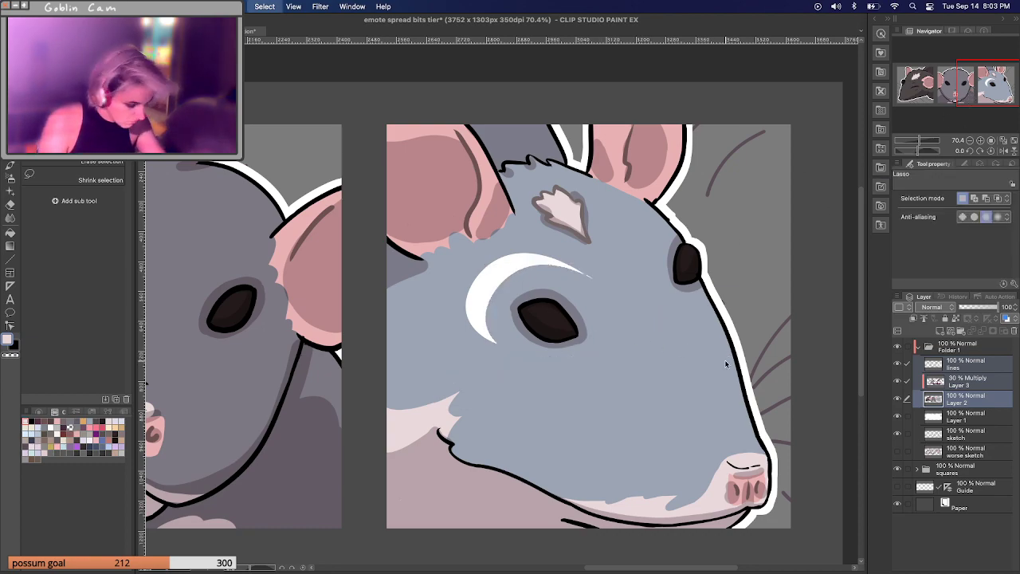
On Layer 2, paint over the white crescent beside the moved near eye with the sampled blue-grey fur colour using the Turnip pen.
{"action": "left_click", "coordinate": [974, 403]}
{"action": "left_click", "coordinate": [558, 355], "text": "alt"}
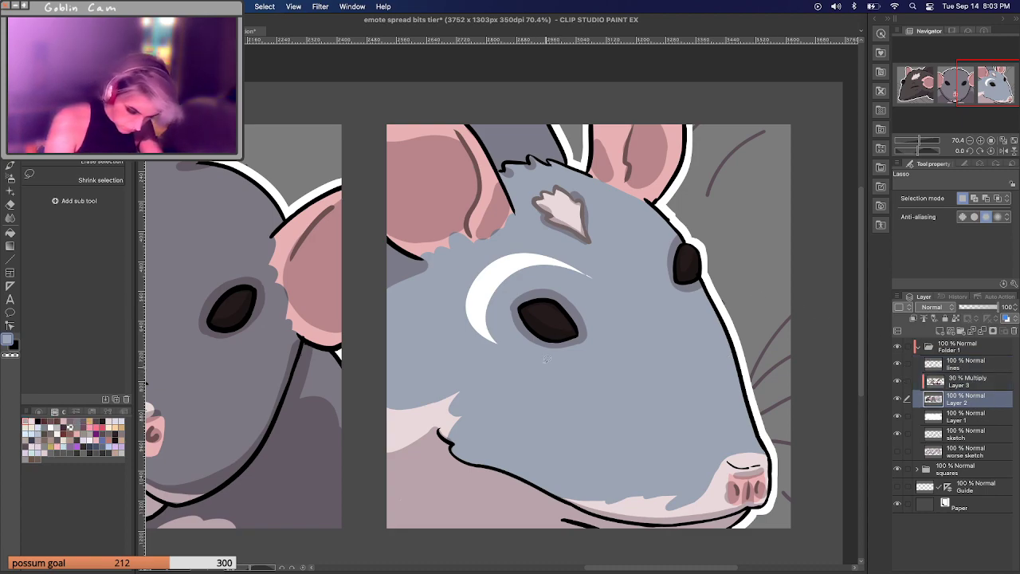
{"action": "key", "text": "p"}
{"action": "mouse_move", "coordinate": [477, 318]}
{"action": "left_mouse_down"}
{"action": "mouse_move", "coordinate": [487, 338]}
{"action": "mouse_move", "coordinate": [487, 263]}
{"action": "mouse_move", "coordinate": [502, 259]}
{"action": "mouse_move", "coordinate": [472, 317]}
{"action": "mouse_move", "coordinate": [514, 263]}
{"action": "mouse_move", "coordinate": [589, 274]}
{"action": "left_mouse_up"}
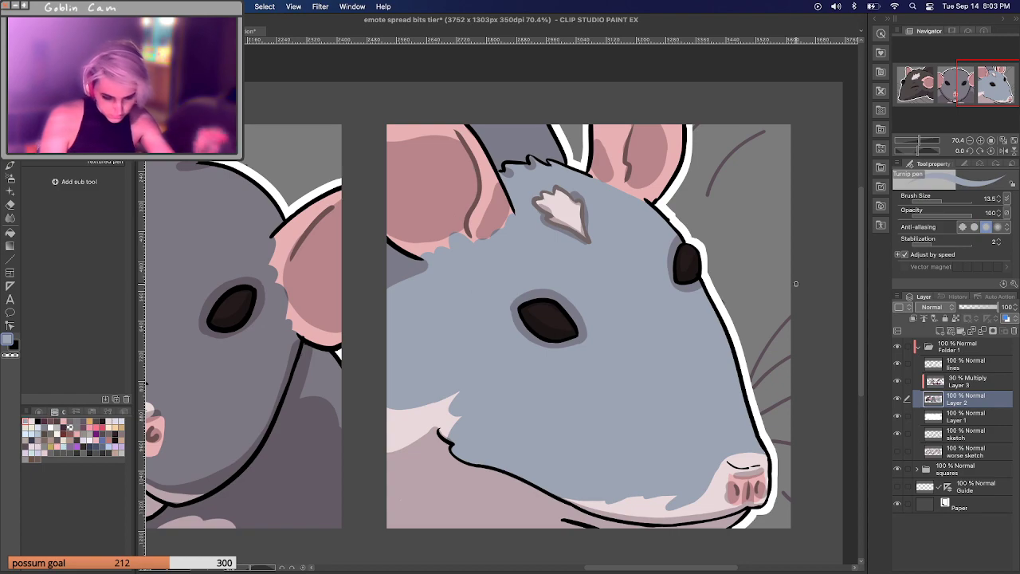
Lasso the third rat's far eye and shift it slightly down toward the snout across Layer 1, Layer 2, Layer 3 and lines.
{"action": "left_click", "coordinate": [970, 381]}
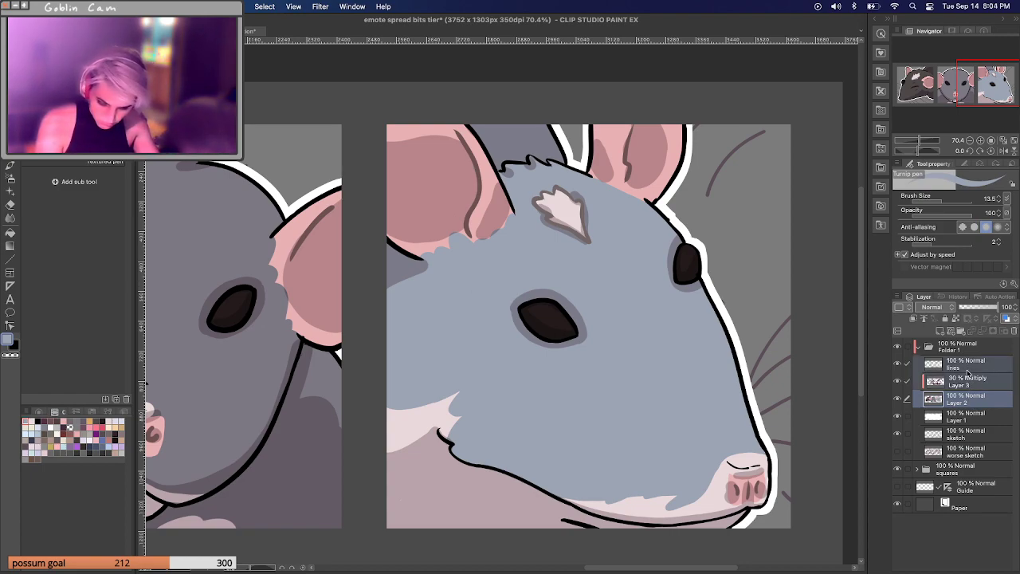
{"action": "left_click", "coordinate": [968, 418]}
{"action": "left_click", "coordinate": [972, 366], "text": "shift"}
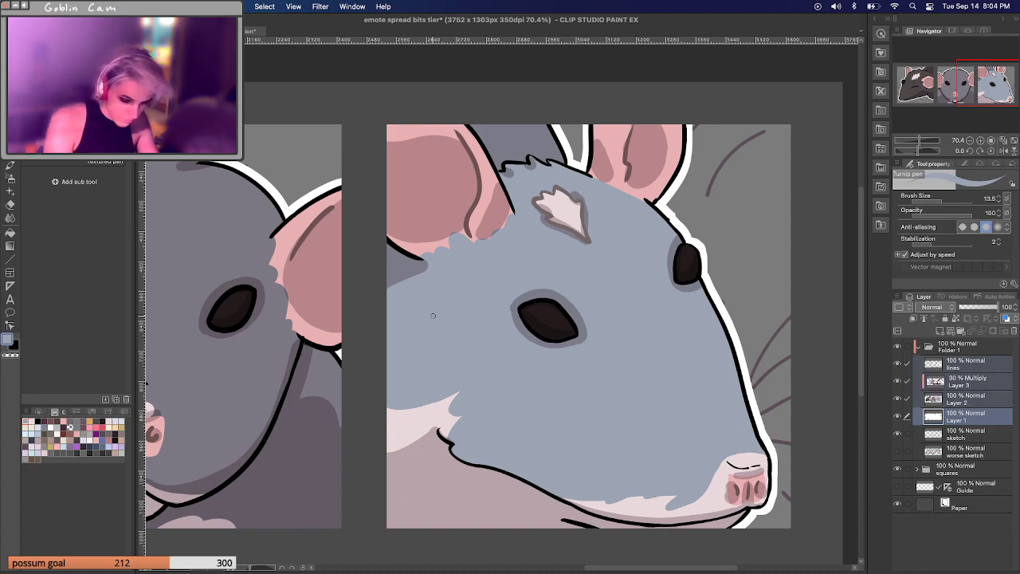
{"action": "key", "text": "m"}
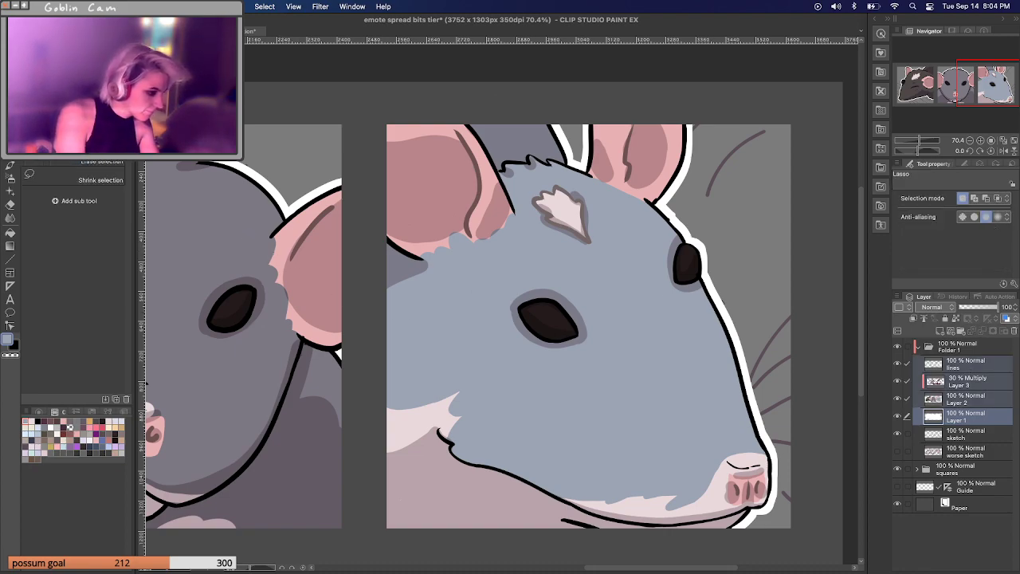
{"action": "mouse_move", "coordinate": [717, 235]}
{"action": "left_mouse_down"}
{"action": "mouse_move", "coordinate": [674, 217]}
{"action": "mouse_move", "coordinate": [657, 274]}
{"action": "mouse_move", "coordinate": [707, 319]}
{"action": "mouse_move", "coordinate": [719, 222]}
{"action": "left_mouse_up"}
{"action": "key", "text": "ctrl+t"}
{"action": "left_click_drag", "start_coordinate": [691, 269], "coordinate": [705, 267]}
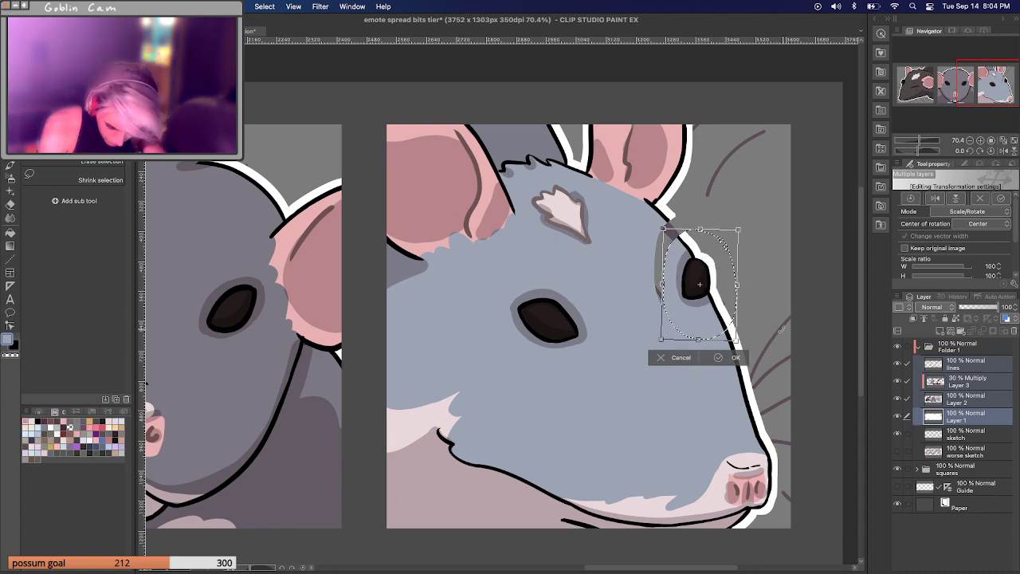
{"action": "left_click", "coordinate": [735, 358]}
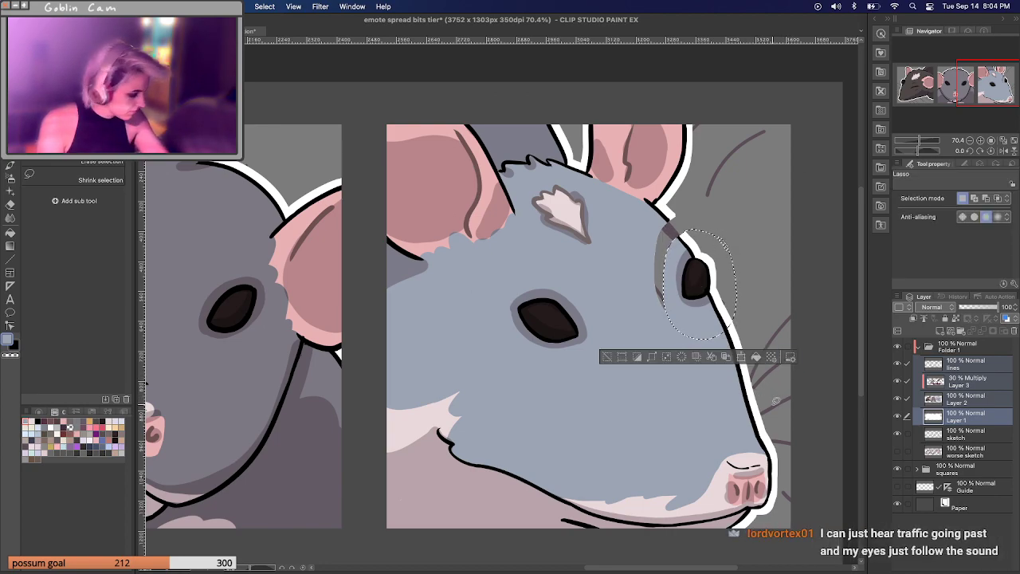
{"action": "key", "text": "ctrl+d"}
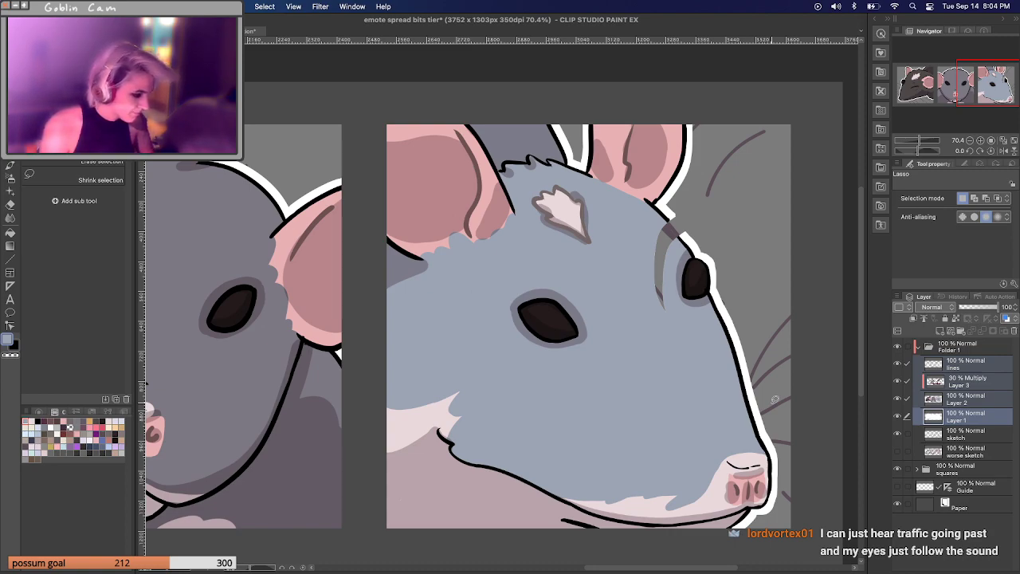
On Layer 1, fill the transparent gap left beside the moved far eye and brow outline with white using the Turnip pen.
{"action": "left_click", "coordinate": [973, 418]}
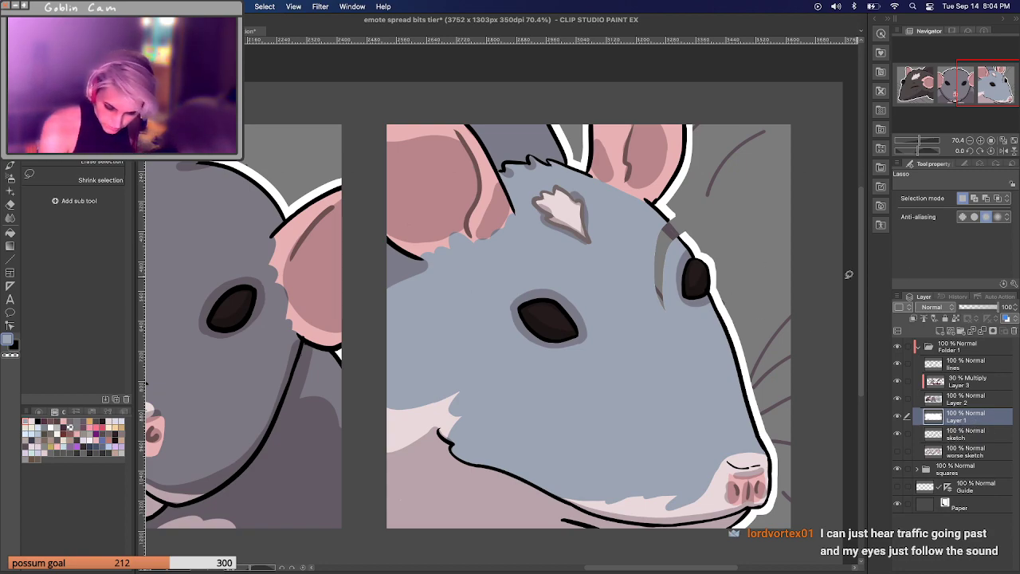
{"action": "key", "text": "b"}
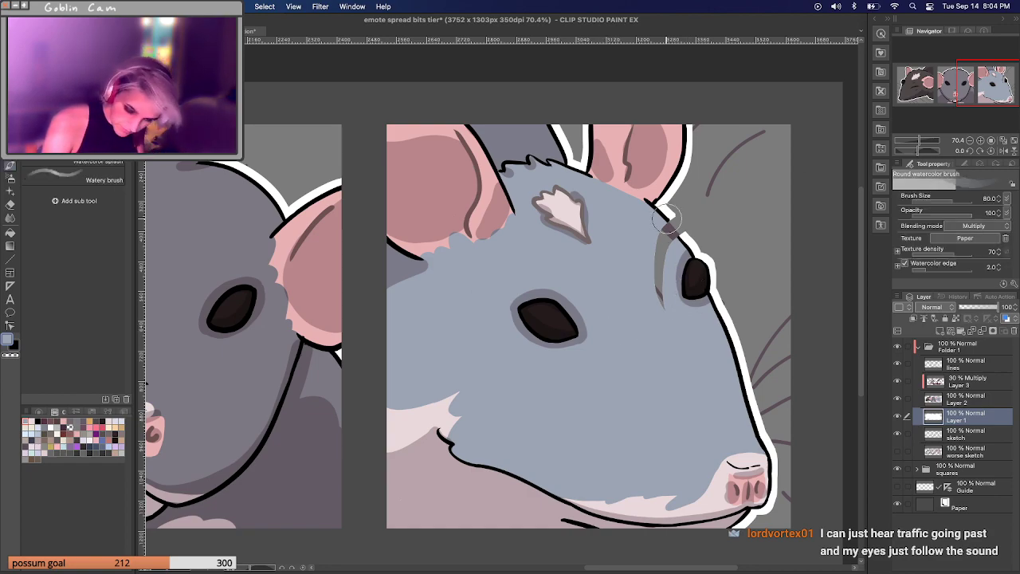
{"action": "key", "text": "p"}
{"action": "key", "text": "x"}
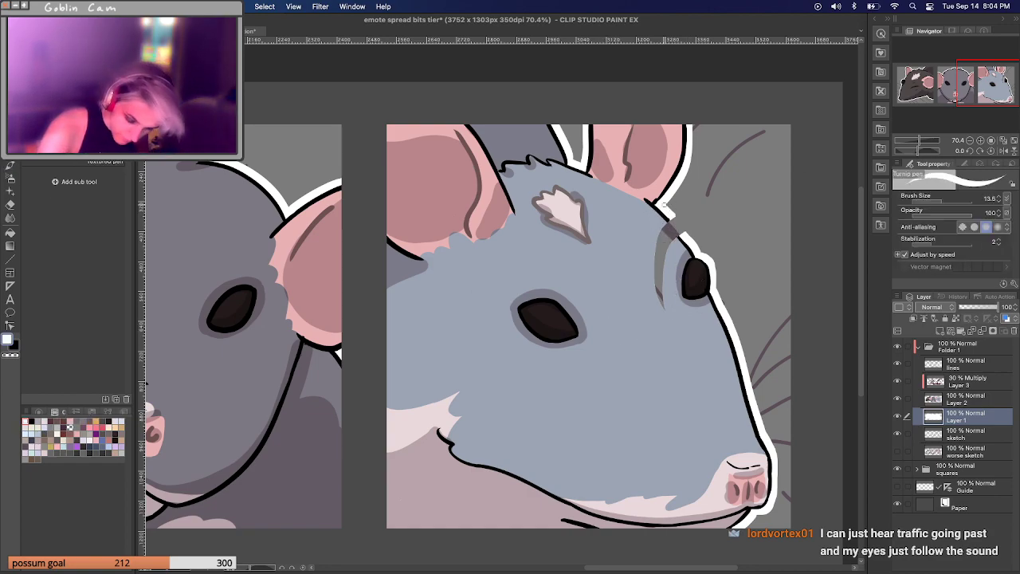
{"action": "mouse_move", "coordinate": [675, 230]}
{"action": "left_mouse_down"}
{"action": "mouse_move", "coordinate": [650, 269]}
{"action": "mouse_move", "coordinate": [663, 309]}
{"action": "left_mouse_up"}
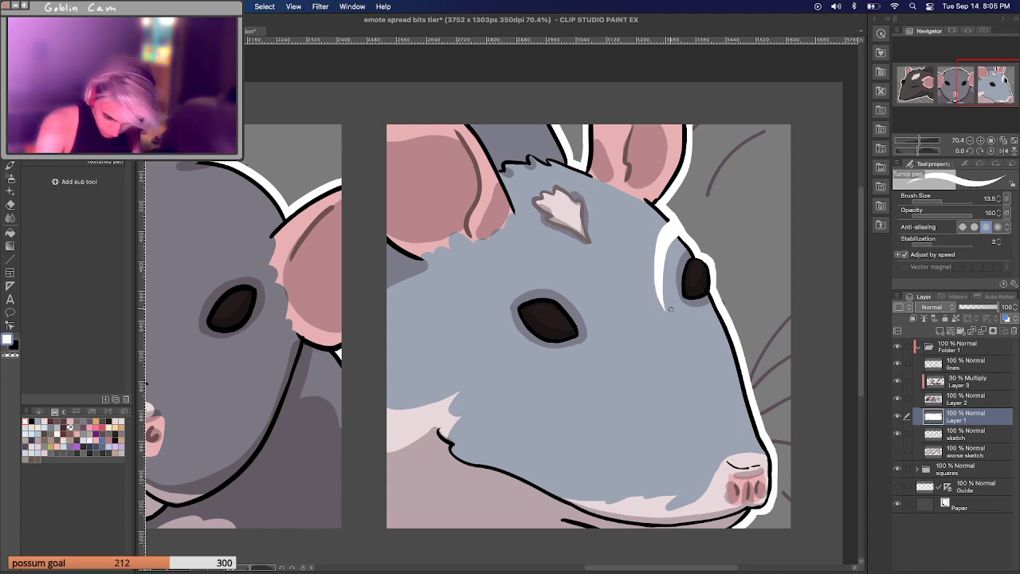
On Layer 2, paint the white strip beside the far eye with the blue-grey fur colour sampled from the face.
{"action": "left_click", "coordinate": [966, 399]}
{"action": "left_click", "coordinate": [670, 236], "text": "alt"}
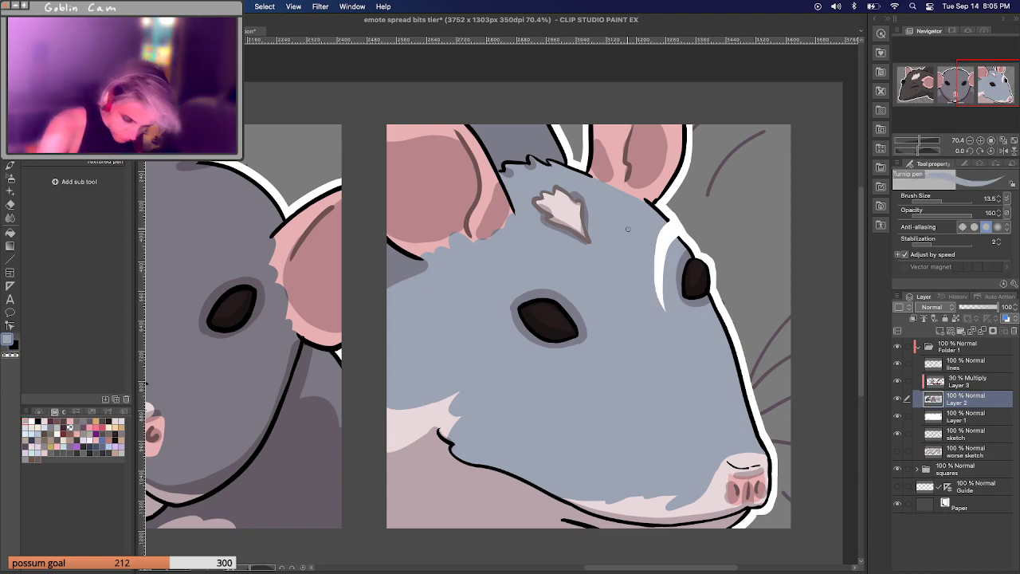
{"action": "mouse_move", "coordinate": [670, 236]}
{"action": "left_mouse_down"}
{"action": "mouse_move", "coordinate": [663, 218]}
{"action": "mouse_move", "coordinate": [655, 260]}
{"action": "mouse_move", "coordinate": [670, 303]}
{"action": "mouse_move", "coordinate": [659, 282]}
{"action": "mouse_move", "coordinate": [661, 311]}
{"action": "left_mouse_up"}
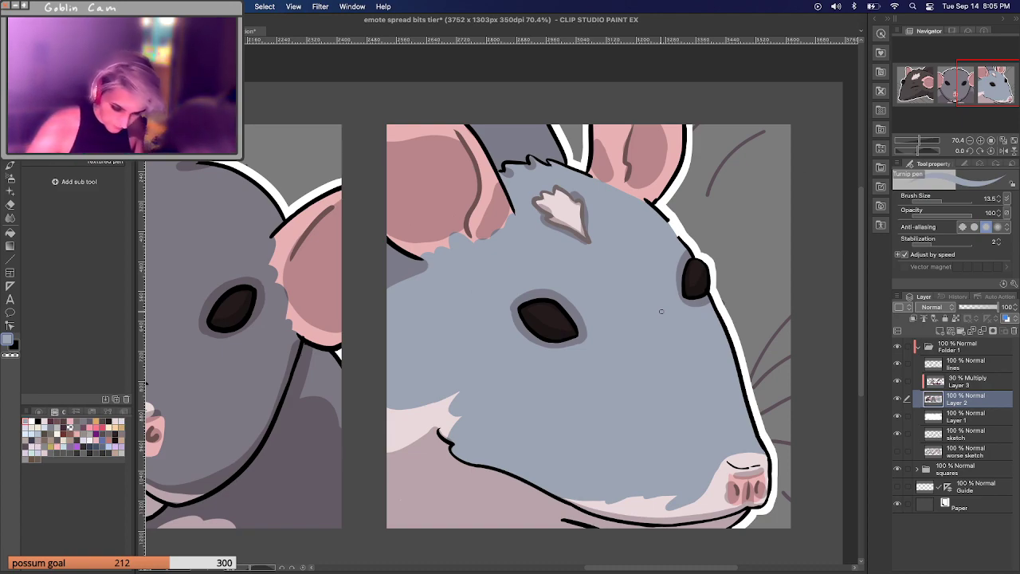
On the lines layer, reconnect the broken black brow outline above the third rat's far eye with the Turnip pen.
{"action": "key", "text": "x"}
{"action": "key", "text": "x"}
{"action": "key", "text": "x"}
{"action": "key", "text": "alt+bracketright"}
{"action": "key", "text": "alt+bracketright"}
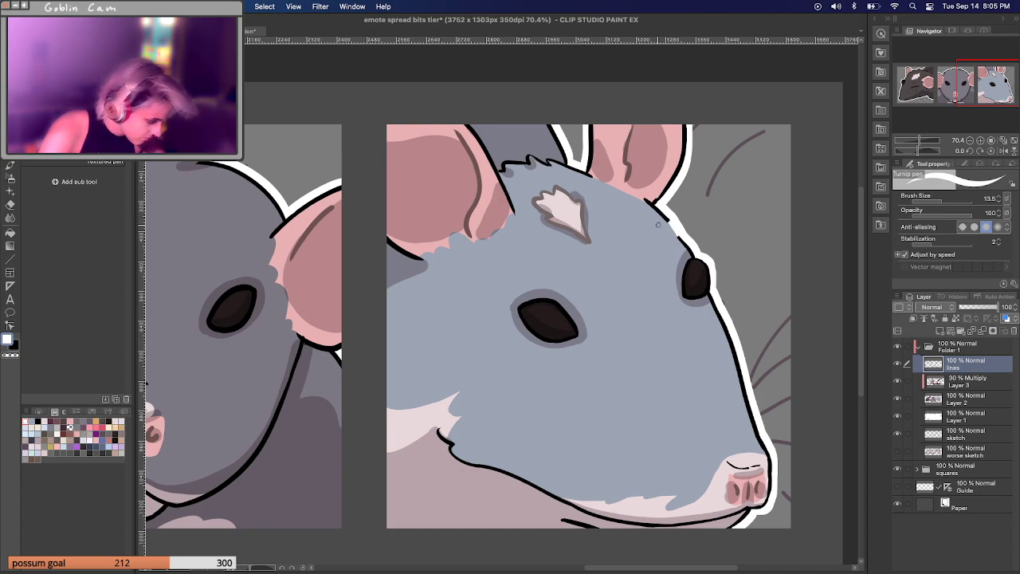
{"action": "key", "text": "x"}
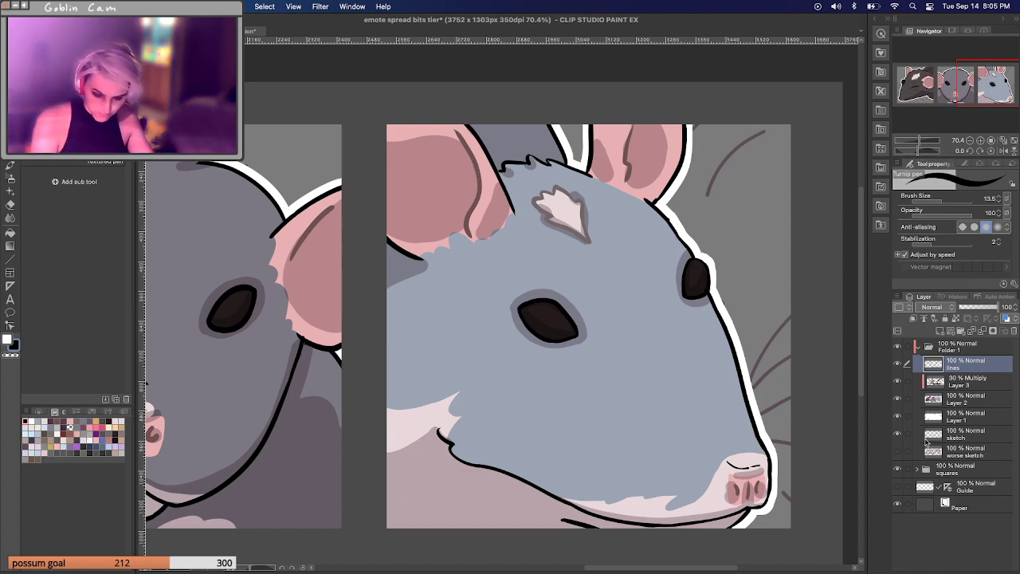
Hide the sketch layer and bring all three rat emotes into view.
{"action": "left_click_drag", "start_coordinate": [919, 144], "coordinate": [913, 143]}
{"action": "left_click_drag", "start_coordinate": [932, 110], "coordinate": [907, 111]}
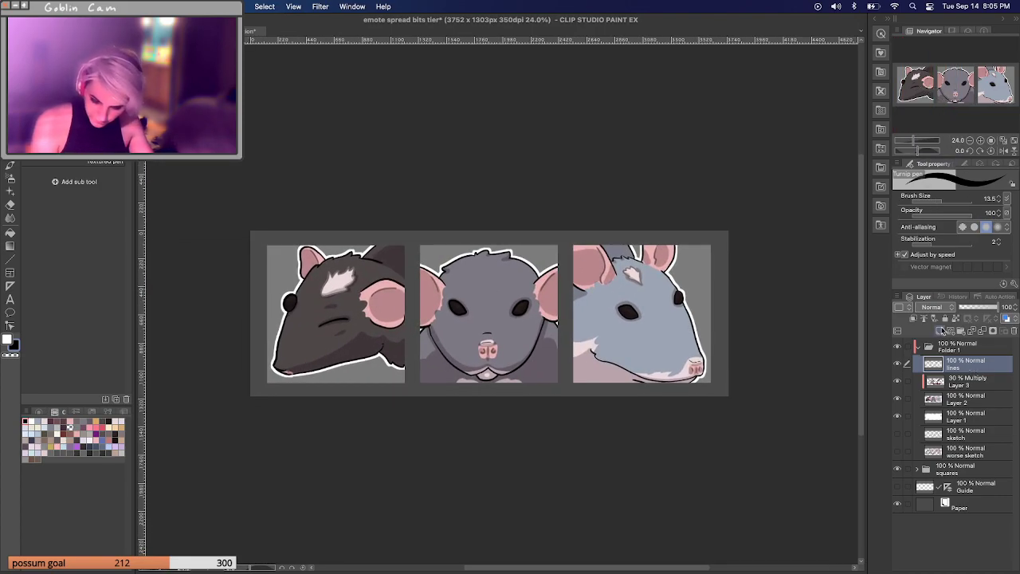
Add a new layer above the lines and dot white highlights in the middle and first rats' eyes with the Turnip pen.
{"action": "left_click", "coordinate": [940, 330]}
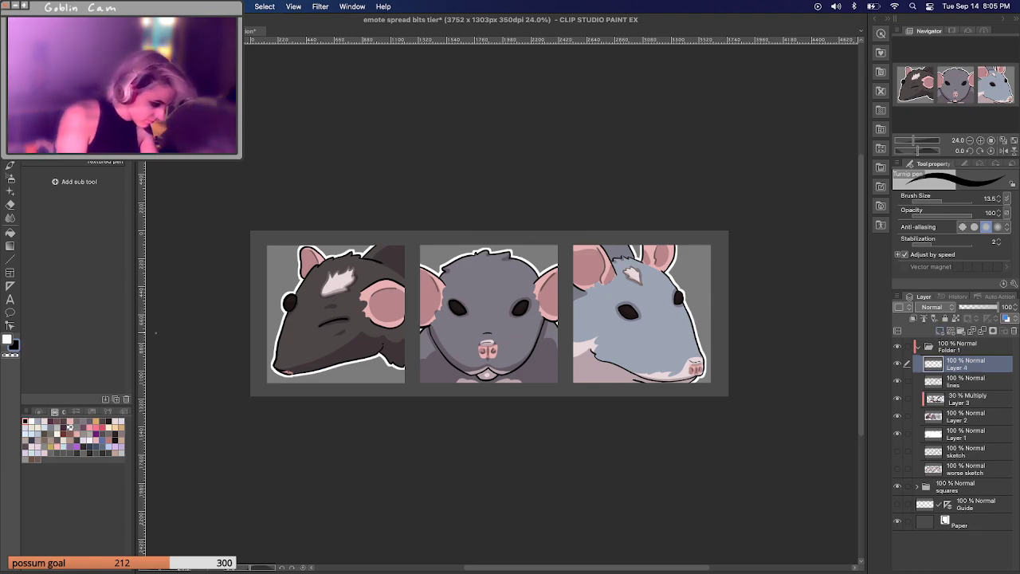
{"action": "scroll", "coordinate": [490, 316], "scroll_direction": "up", "scroll_amount": 5}
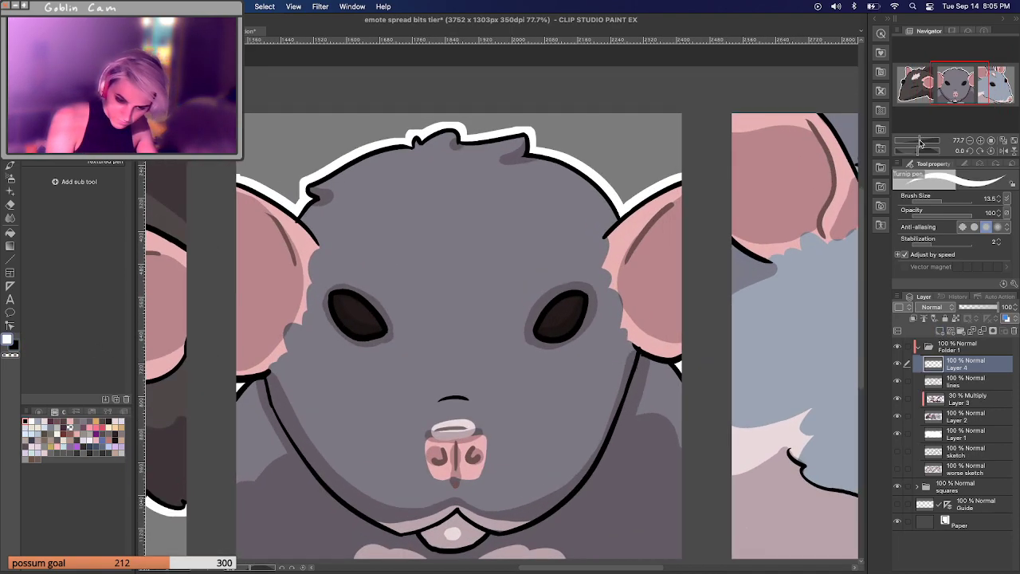
{"action": "left_click", "coordinate": [352, 307]}
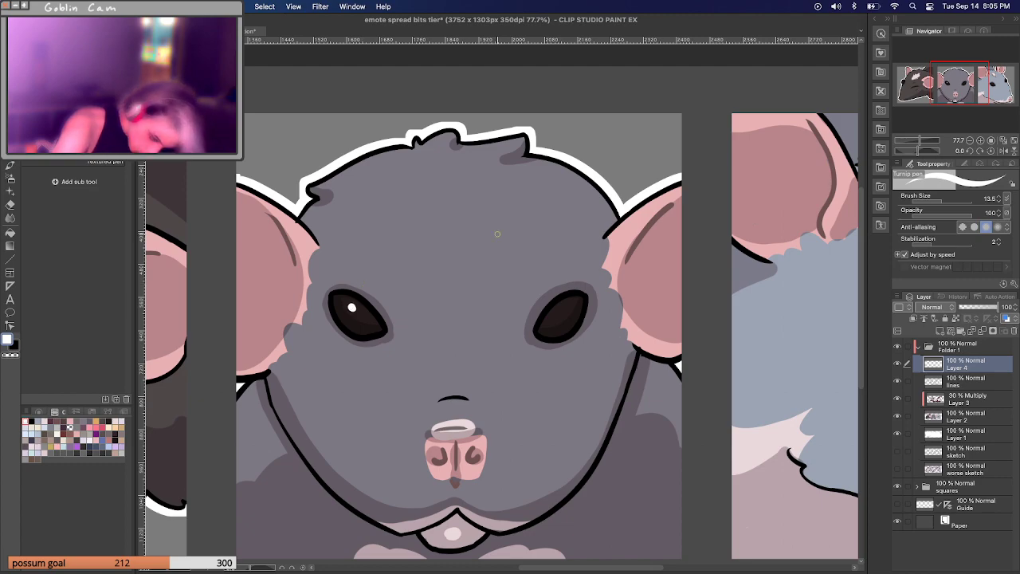
{"action": "left_click_drag", "start_coordinate": [946, 88], "coordinate": [919, 80]}
{"action": "left_click", "coordinate": [230, 326]}
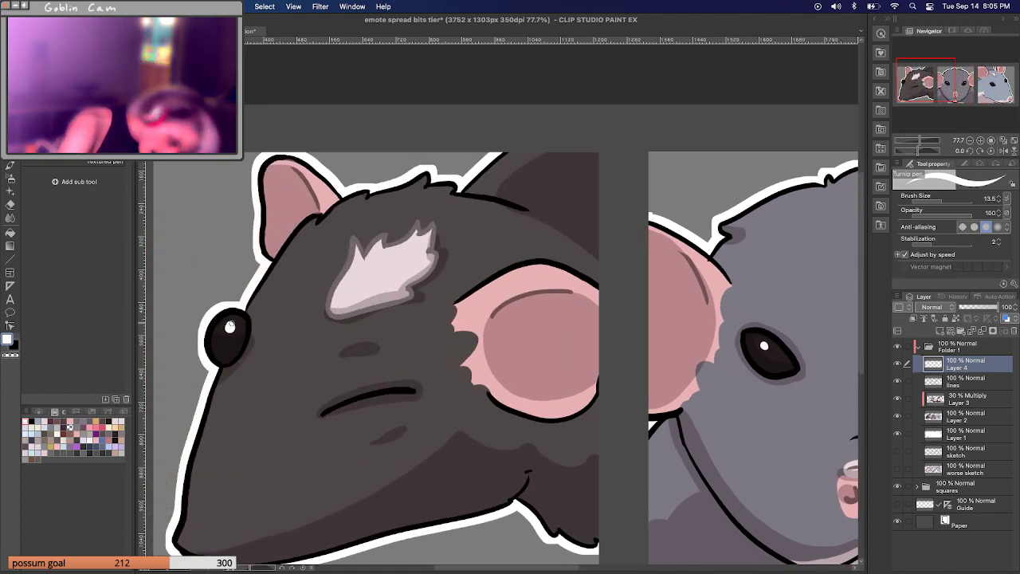
{"action": "left_click", "coordinate": [230, 347]}
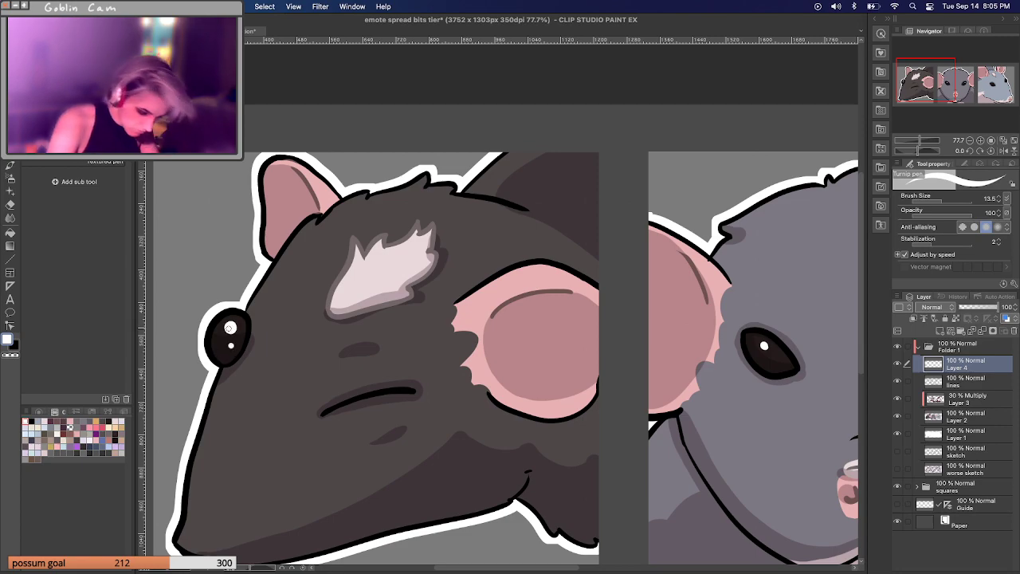
Paint a white heart and two dots in the third rat's near eye and two dots in its far eye.
{"action": "left_click_drag", "start_coordinate": [925, 86], "coordinate": [978, 83]}
{"action": "left_click_drag", "start_coordinate": [698, 331], "coordinate": [704, 336]}
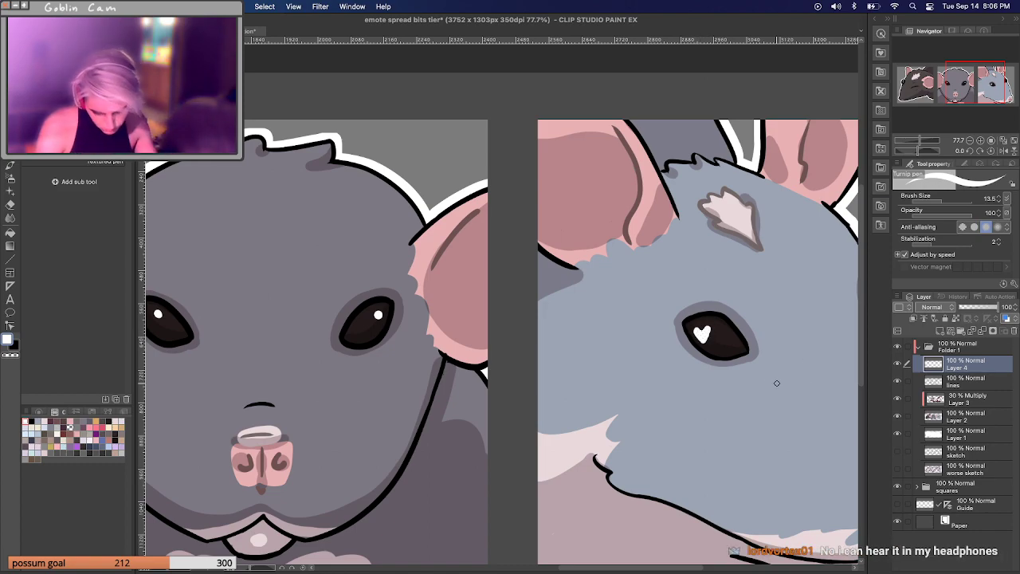
{"action": "left_click_drag", "start_coordinate": [719, 336], "coordinate": [723, 334]}
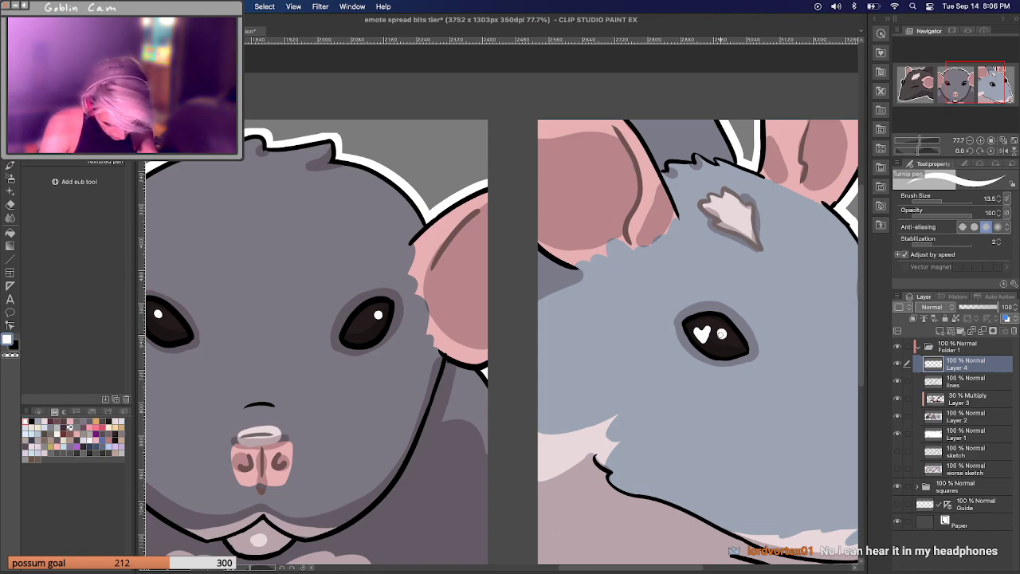
{"action": "left_click_drag", "start_coordinate": [956, 88], "coordinate": [971, 86]}
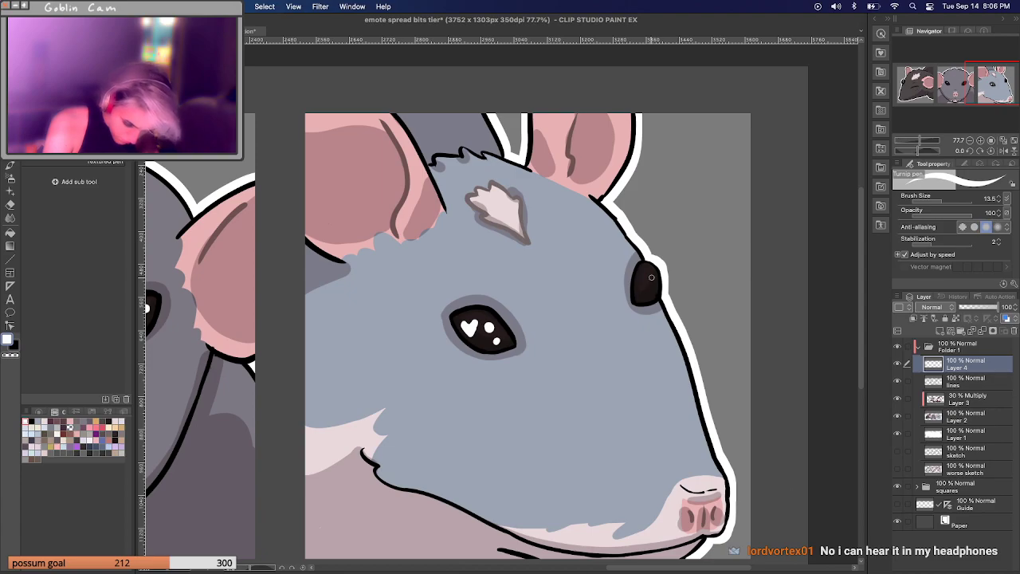
{"action": "left_click_drag", "start_coordinate": [649, 277], "coordinate": [648, 277]}
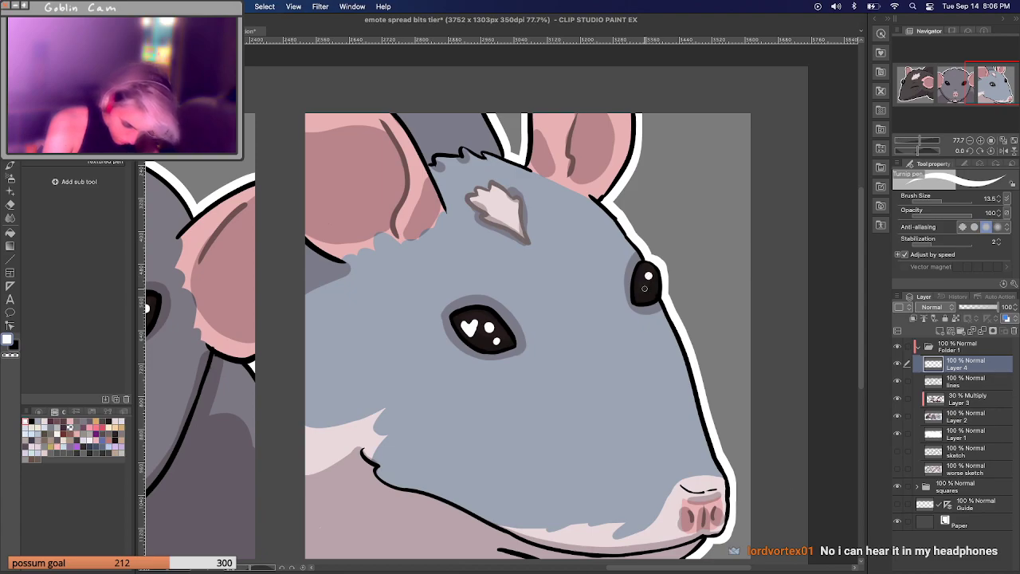
{"action": "left_click_drag", "start_coordinate": [904, 143], "coordinate": [930, 126]}
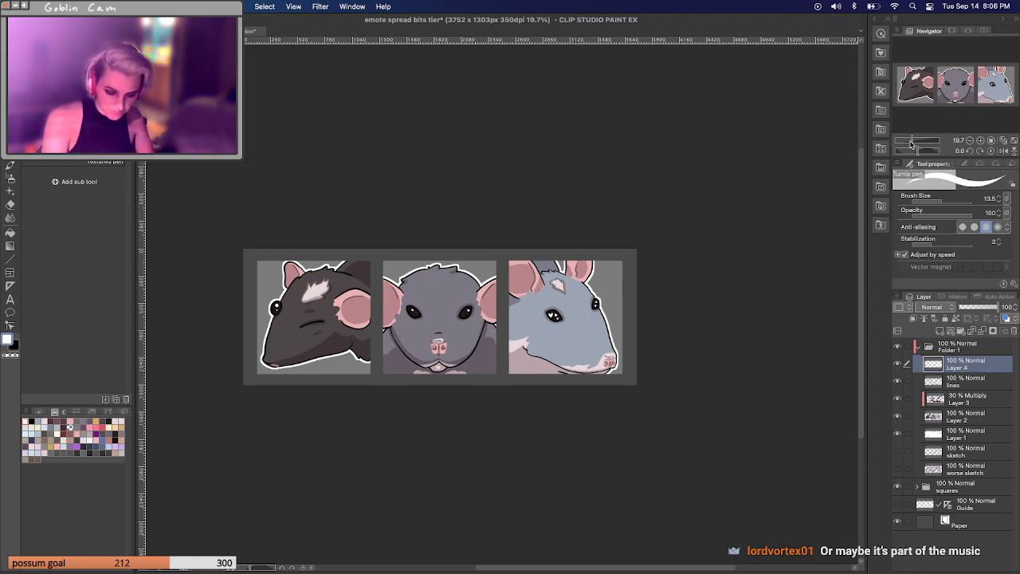
{"action": "left_click", "coordinate": [910, 142]}
{"action": "left_click", "coordinate": [909, 141]}
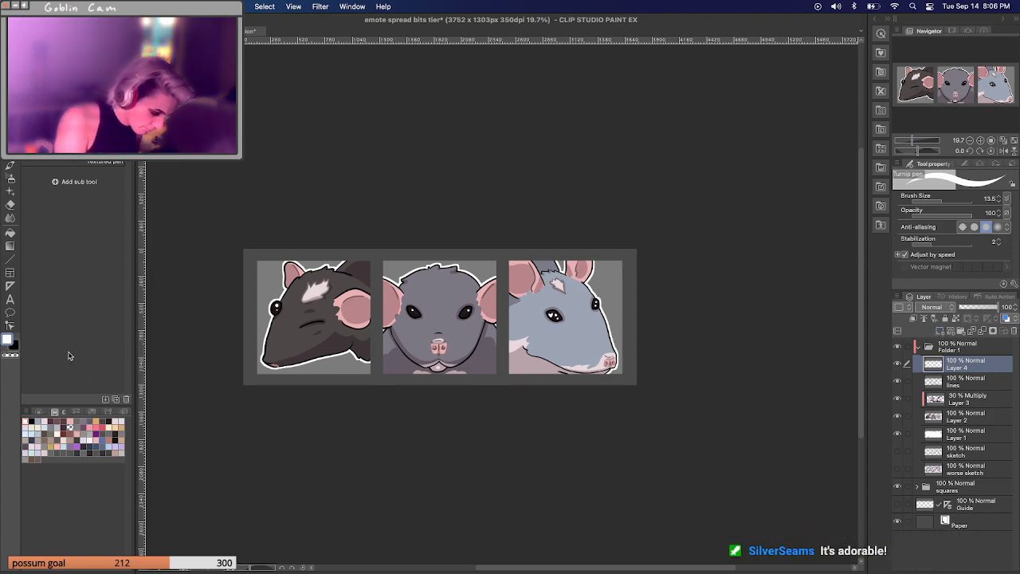
Draw thin curved white whiskers extending outward from the far side of the first rat's snout.
{"action": "left_click_drag", "start_coordinate": [913, 141], "coordinate": [904, 90]}
{"action": "left_click_drag", "start_coordinate": [213, 364], "coordinate": [156, 346]}
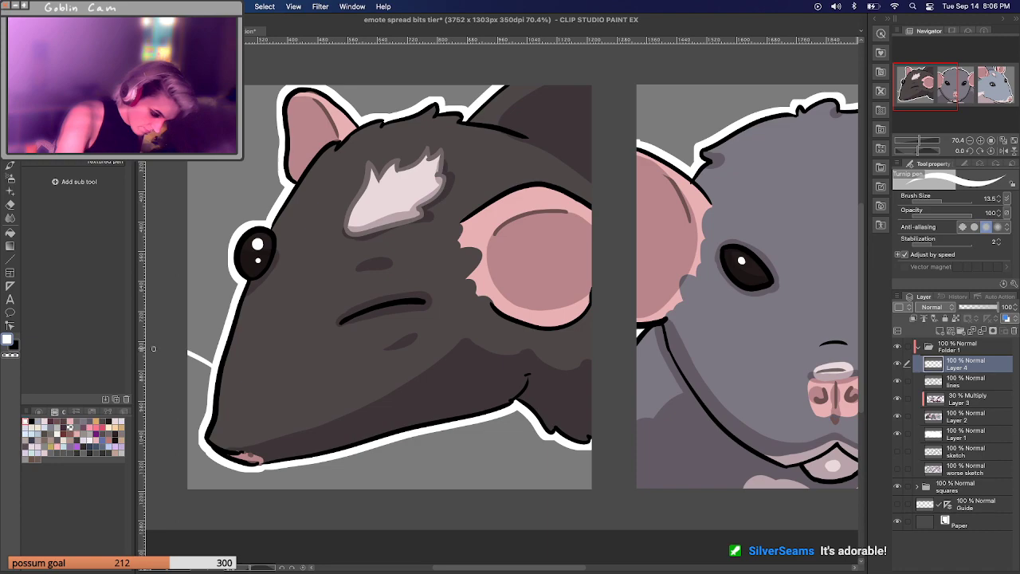
{"action": "mouse_move", "coordinate": [228, 340]}
{"action": "left_mouse_down"}
{"action": "mouse_move", "coordinate": [190, 312]}
{"action": "mouse_move", "coordinate": [223, 321]}
{"action": "mouse_move", "coordinate": [202, 293]}
{"action": "mouse_move", "coordinate": [177, 289]}
{"action": "left_mouse_up"}
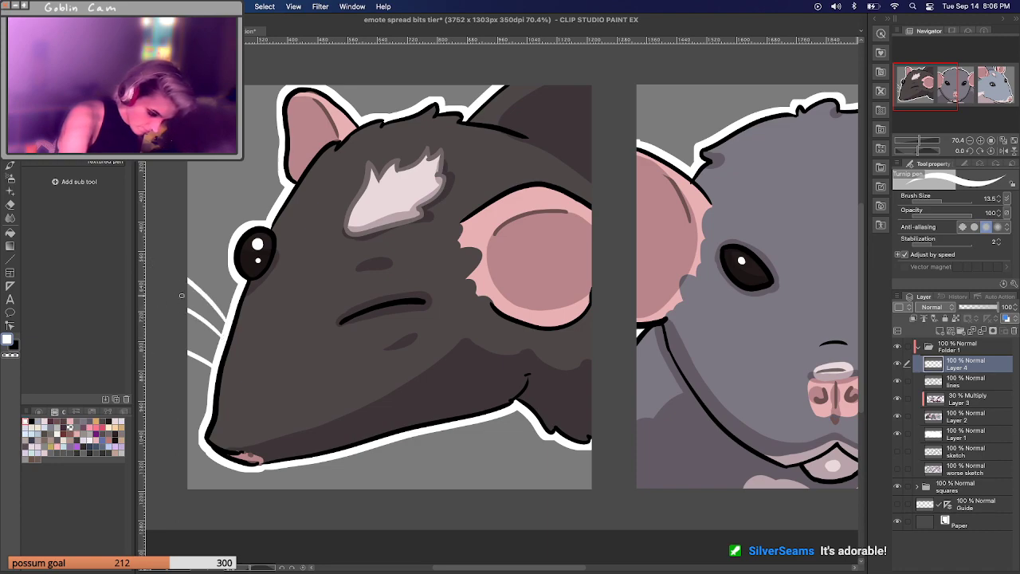
{"action": "left_click_drag", "start_coordinate": [214, 345], "coordinate": [153, 317]}
Draw five curved white whiskers sweeping down from the first rat's near cheek past its jaw.
{"action": "mouse_move", "coordinate": [273, 420]}
{"action": "left_mouse_down"}
{"action": "mouse_move", "coordinate": [298, 534]}
{"action": "mouse_move", "coordinate": [305, 420]}
{"action": "mouse_move", "coordinate": [364, 507]}
{"action": "left_mouse_up"}
{"action": "mouse_move", "coordinate": [344, 383]}
{"action": "left_mouse_down"}
{"action": "mouse_move", "coordinate": [434, 448]}
{"action": "mouse_move", "coordinate": [469, 491]}
{"action": "left_mouse_up"}
{"action": "left_click_drag", "start_coordinate": [329, 405], "coordinate": [384, 491]}
{"action": "key", "text": "super+z"}
{"action": "mouse_move", "coordinate": [327, 411]}
{"action": "left_mouse_down"}
{"action": "mouse_move", "coordinate": [389, 439]}
{"action": "mouse_move", "coordinate": [456, 491]}
{"action": "left_mouse_up"}
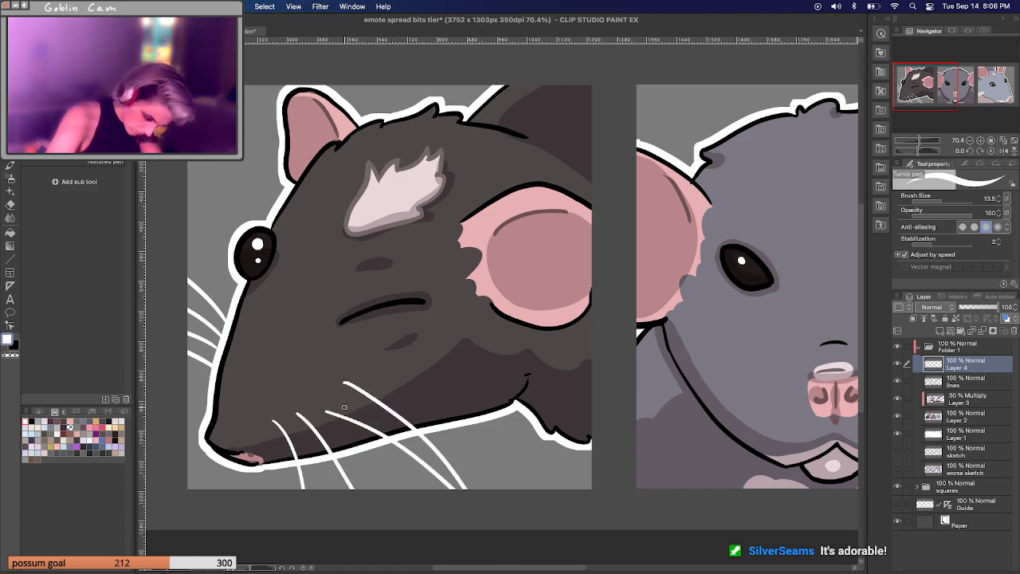
{"action": "left_click_drag", "start_coordinate": [344, 409], "coordinate": [395, 488]}
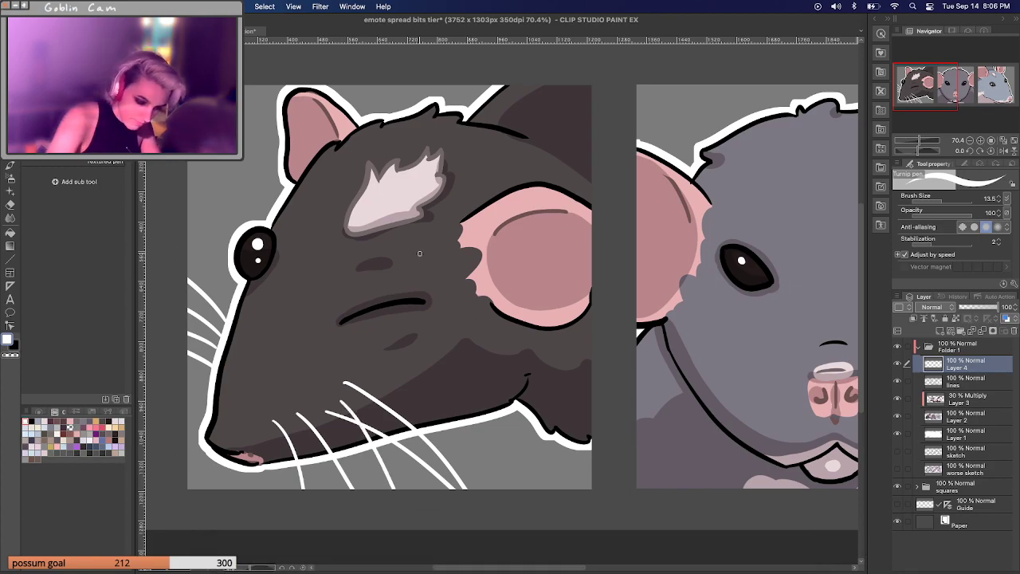
Draw three curved white whiskers on each side of the middle rat's nose.
{"action": "left_click_drag", "start_coordinate": [920, 98], "coordinate": [948, 100]}
{"action": "mouse_move", "coordinate": [559, 327]}
{"action": "left_mouse_down"}
{"action": "mouse_move", "coordinate": [702, 297]}
{"action": "mouse_move", "coordinate": [712, 335]}
{"action": "left_mouse_up"}
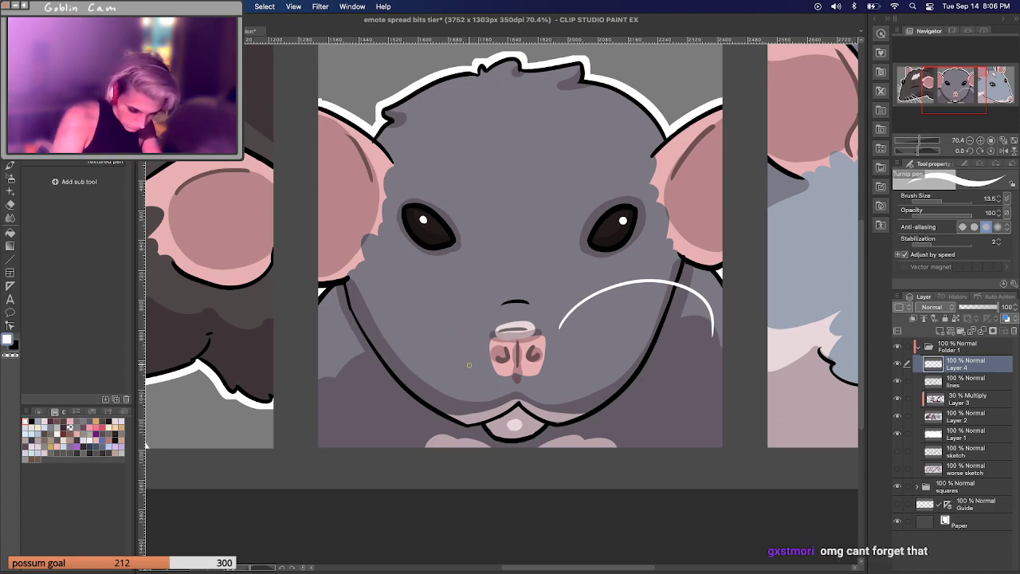
{"action": "left_click_drag", "start_coordinate": [469, 358], "coordinate": [360, 446]}
{"action": "mouse_move", "coordinate": [484, 322]}
{"action": "left_mouse_down"}
{"action": "mouse_move", "coordinate": [363, 310]}
{"action": "mouse_move", "coordinate": [367, 392]}
{"action": "left_mouse_up"}
{"action": "mouse_move", "coordinate": [560, 331]}
{"action": "left_mouse_down"}
{"action": "mouse_move", "coordinate": [669, 364]}
{"action": "mouse_move", "coordinate": [694, 423]}
{"action": "left_mouse_up"}
{"action": "mouse_move", "coordinate": [560, 357]}
{"action": "left_mouse_down"}
{"action": "mouse_move", "coordinate": [640, 385]}
{"action": "mouse_move", "coordinate": [642, 440]}
{"action": "left_mouse_up"}
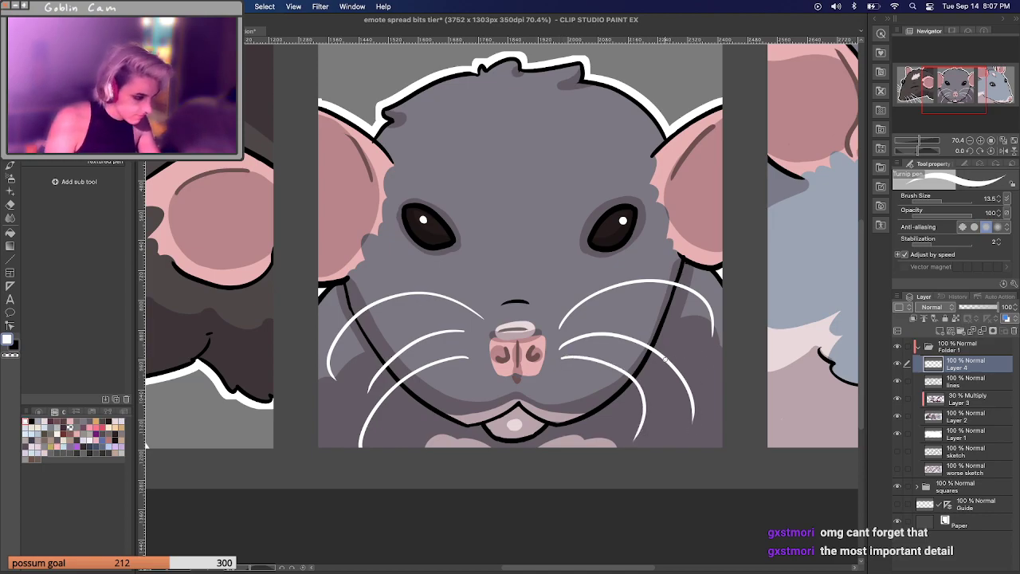
Draw short white whiskers extending outward from the far side of the third rat's snout.
{"action": "left_click_drag", "start_coordinate": [933, 90], "coordinate": [971, 90]}
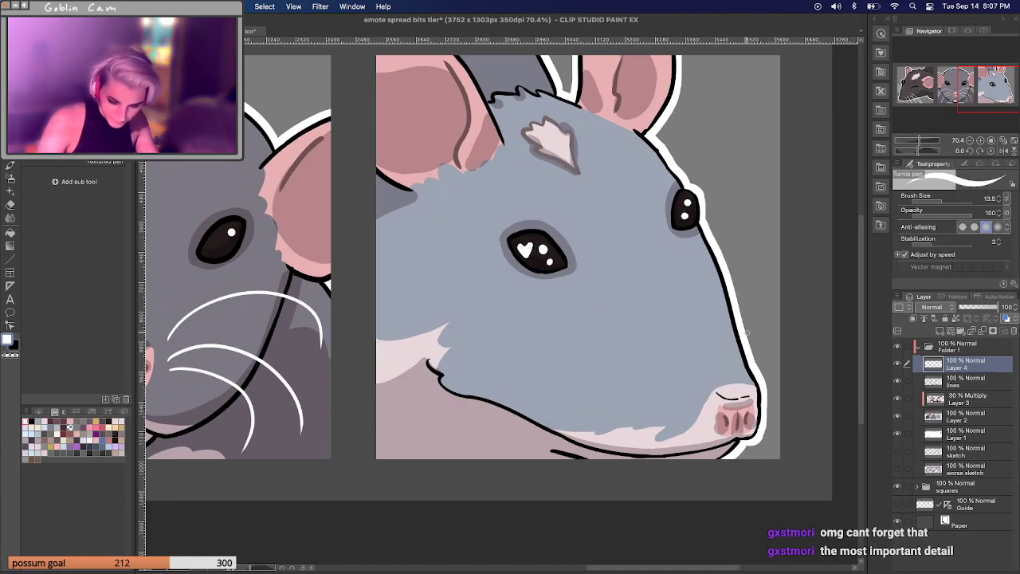
{"action": "left_click_drag", "start_coordinate": [745, 340], "coordinate": [807, 297]}
{"action": "left_click_drag", "start_coordinate": [759, 365], "coordinate": [815, 342]}
{"action": "mouse_move", "coordinate": [763, 378]}
{"action": "left_mouse_down"}
{"action": "mouse_move", "coordinate": [795, 357]}
{"action": "mouse_move", "coordinate": [801, 333]}
{"action": "left_mouse_up"}
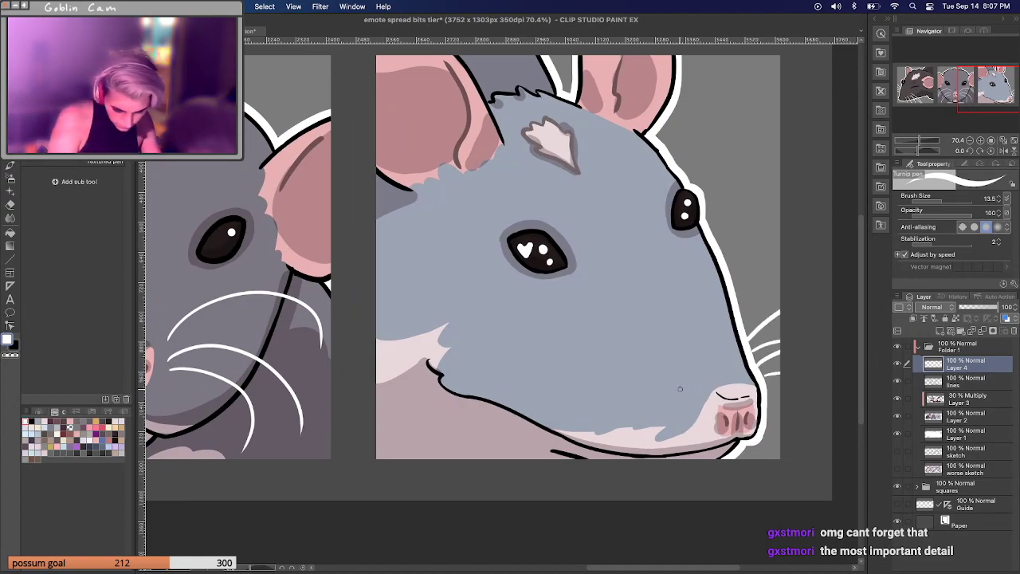
Draw four long curved white whiskers sweeping back from the third rat's muzzle across its near cheek.
{"action": "left_click_drag", "start_coordinate": [693, 407], "coordinate": [550, 466]}
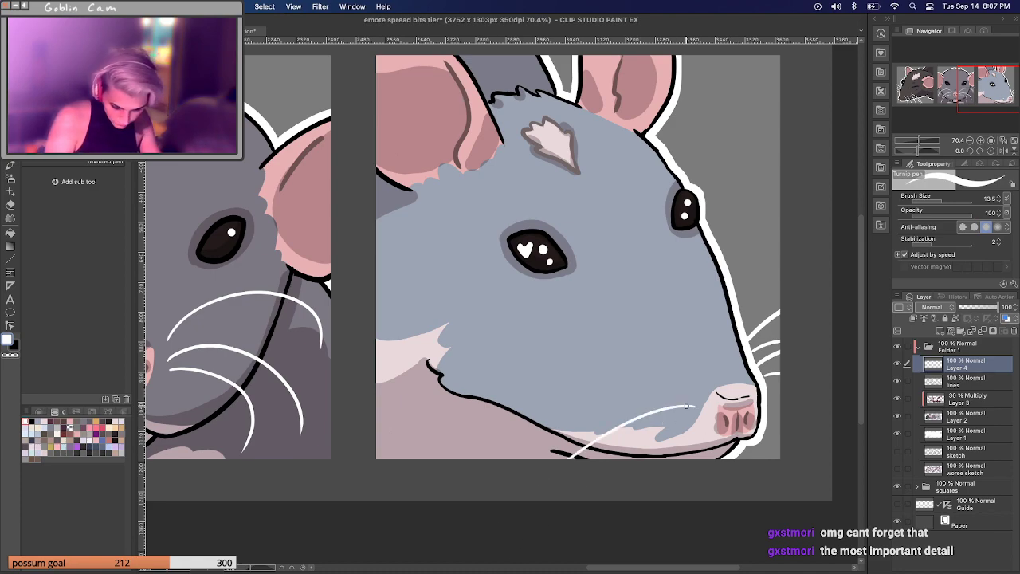
{"action": "mouse_move", "coordinate": [694, 388]}
{"action": "left_mouse_down"}
{"action": "mouse_move", "coordinate": [541, 374]}
{"action": "mouse_move", "coordinate": [373, 491]}
{"action": "left_mouse_up"}
{"action": "left_click_drag", "start_coordinate": [652, 393], "coordinate": [494, 478]}
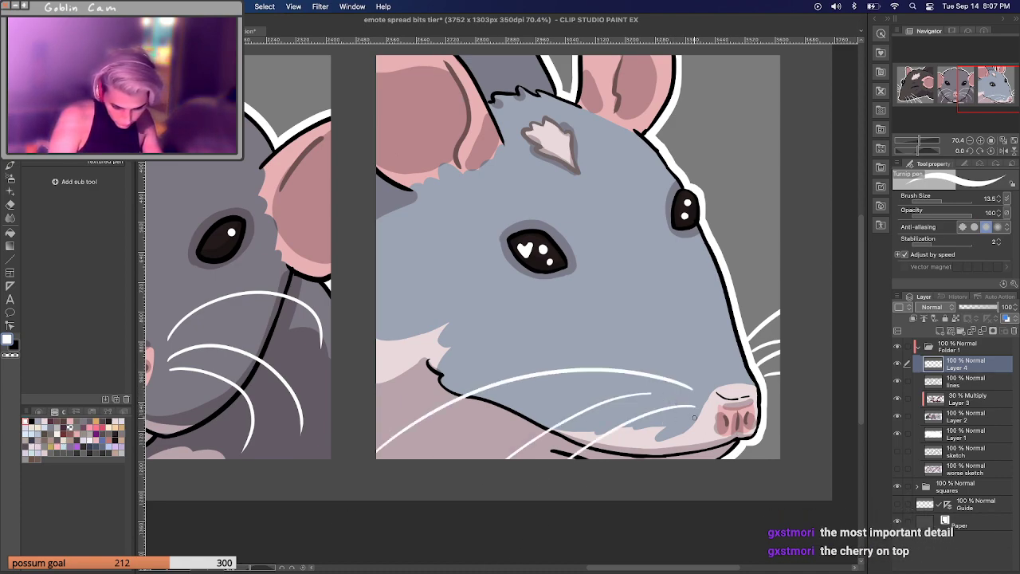
{"action": "left_click_drag", "start_coordinate": [691, 398], "coordinate": [377, 334]}
{"action": "key", "text": "ctrl+z"}
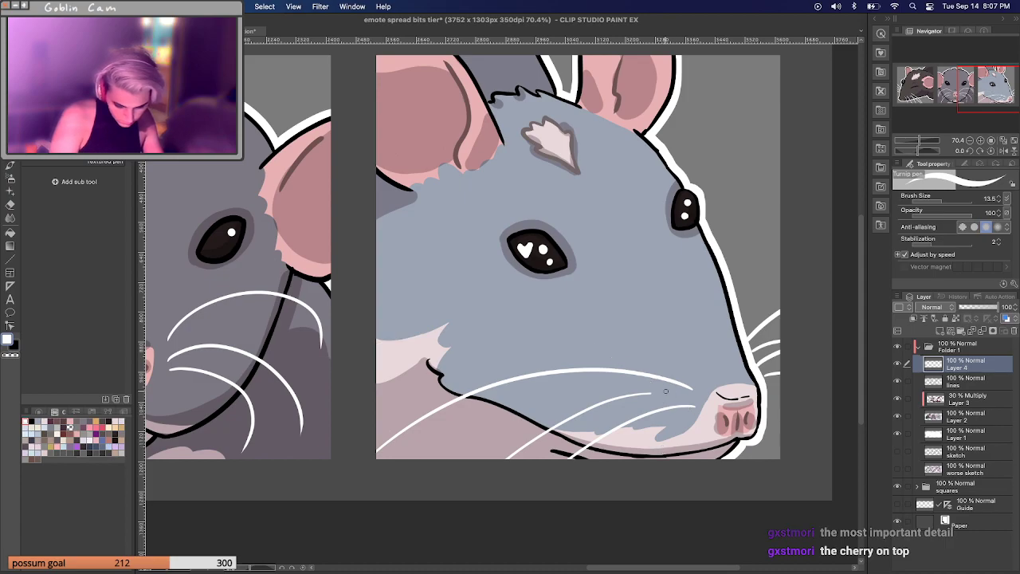
{"action": "left_click_drag", "start_coordinate": [690, 391], "coordinate": [358, 349]}
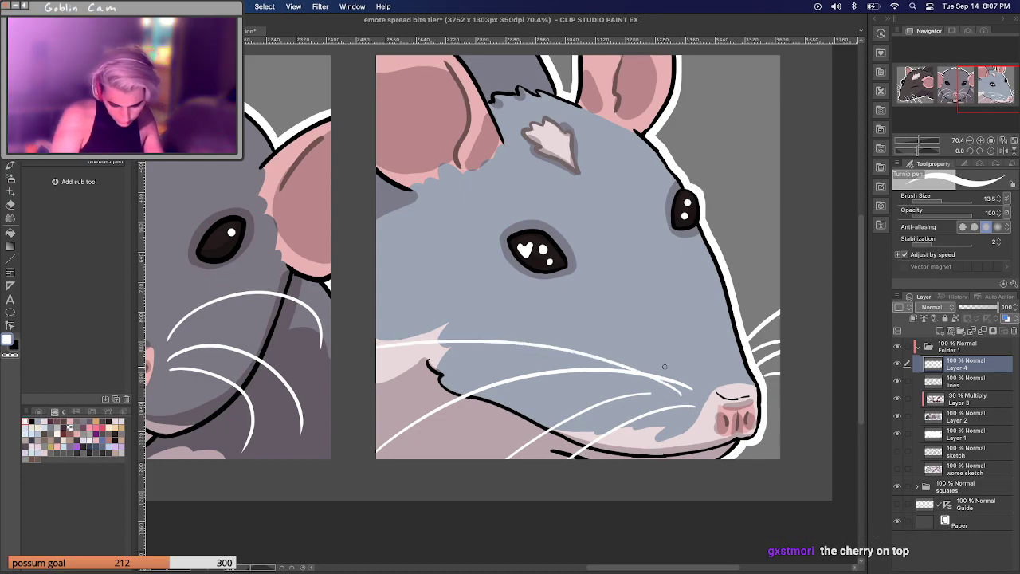
Add a fifth white whisker in the gap below the third rat's longest cheek whiskers and bring all three emotes into view.
{"action": "left_click_drag", "start_coordinate": [658, 364], "coordinate": [366, 559]}
{"action": "key", "text": "ctrl+z"}
{"action": "mouse_move", "coordinate": [629, 381]}
{"action": "left_mouse_down"}
{"action": "mouse_move", "coordinate": [593, 390]}
{"action": "mouse_move", "coordinate": [488, 459]}
{"action": "left_mouse_up"}
{"action": "key", "text": "ctrl+z"}
{"action": "left_click_drag", "start_coordinate": [622, 379], "coordinate": [424, 558]}
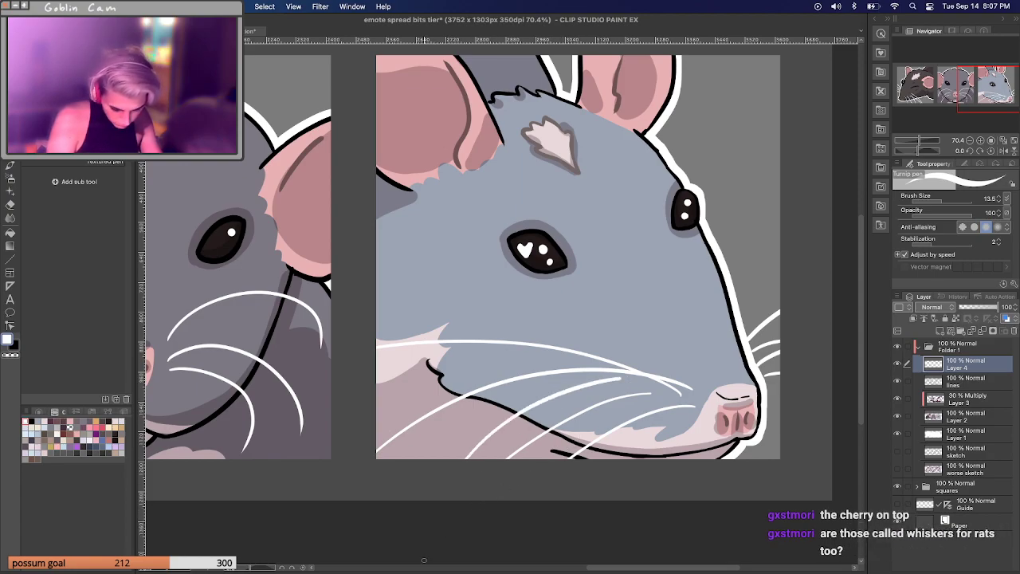
{"action": "mouse_move", "coordinate": [919, 141]}
{"action": "left_mouse_down"}
{"action": "mouse_move", "coordinate": [903, 145]}
{"action": "mouse_move", "coordinate": [915, 141]}
{"action": "left_mouse_up"}
{"action": "left_click_drag", "start_coordinate": [946, 105], "coordinate": [926, 97]}
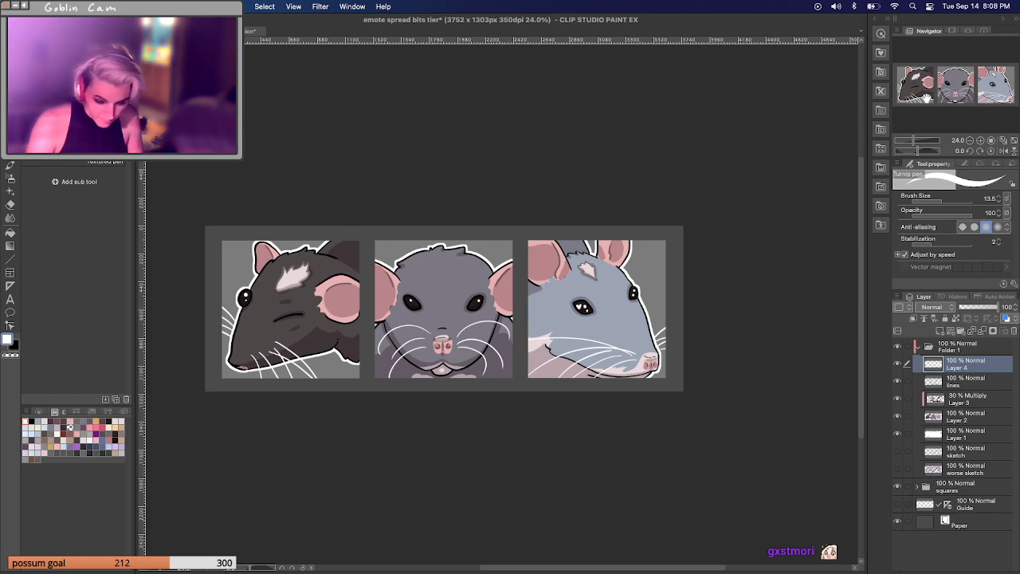
On Layer 2, widen and even out the pink of the third rat's nose with the pink sampled from the artwork.
{"action": "left_click", "coordinate": [966, 416]}
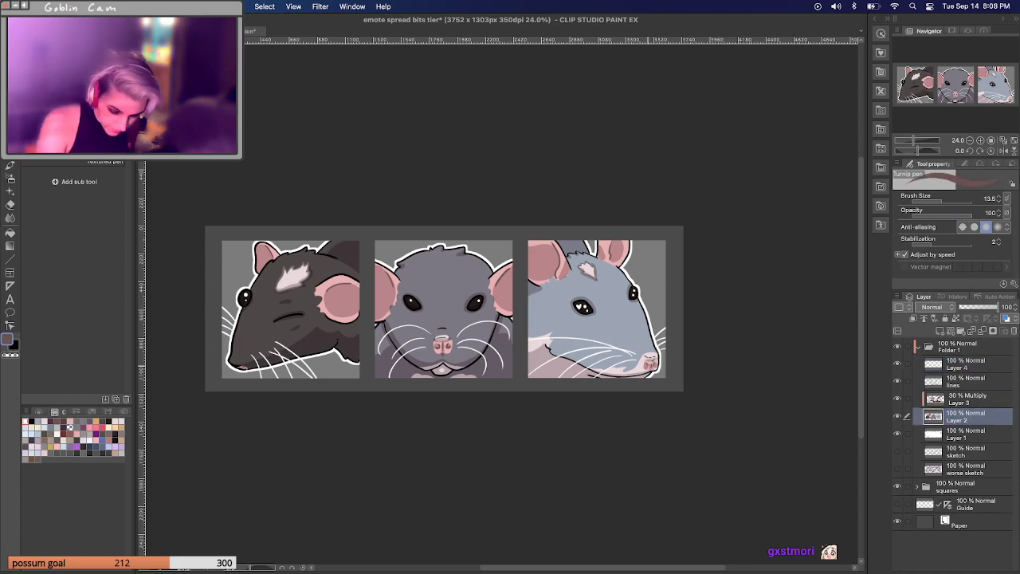
{"action": "scroll", "coordinate": [943, 125], "scroll_direction": "up", "scroll_amount": 5}
{"action": "left_click_drag", "start_coordinate": [943, 124], "coordinate": [989, 111]}
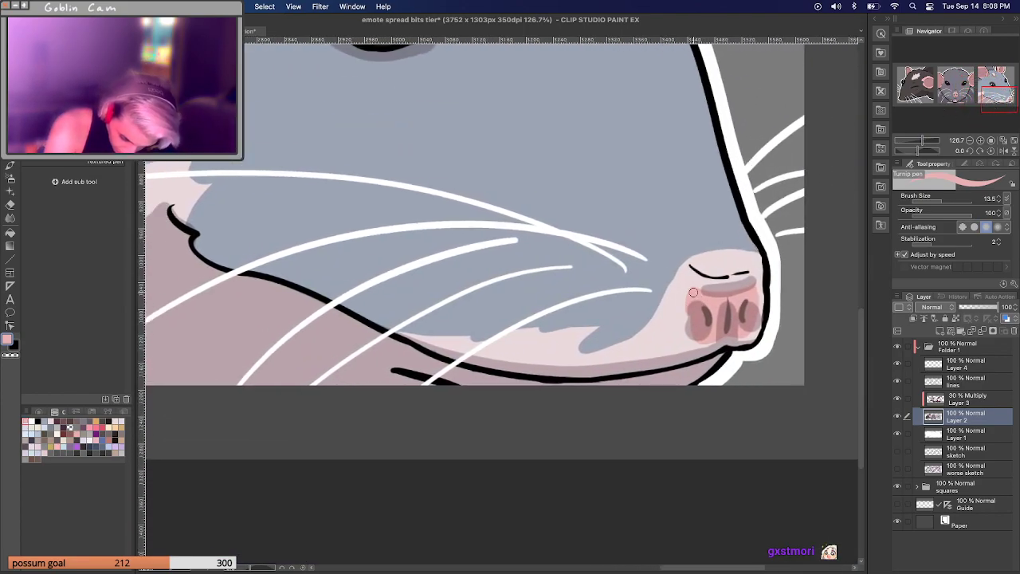
{"action": "mouse_move", "coordinate": [703, 290]}
{"action": "left_mouse_down"}
{"action": "mouse_move", "coordinate": [751, 284]}
{"action": "mouse_move", "coordinate": [758, 319]}
{"action": "mouse_move", "coordinate": [741, 338]}
{"action": "mouse_move", "coordinate": [692, 333]}
{"action": "mouse_move", "coordinate": [687, 289]}
{"action": "mouse_move", "coordinate": [698, 281]}
{"action": "mouse_move", "coordinate": [755, 275]}
{"action": "mouse_move", "coordinate": [755, 325]}
{"action": "left_mouse_up"}
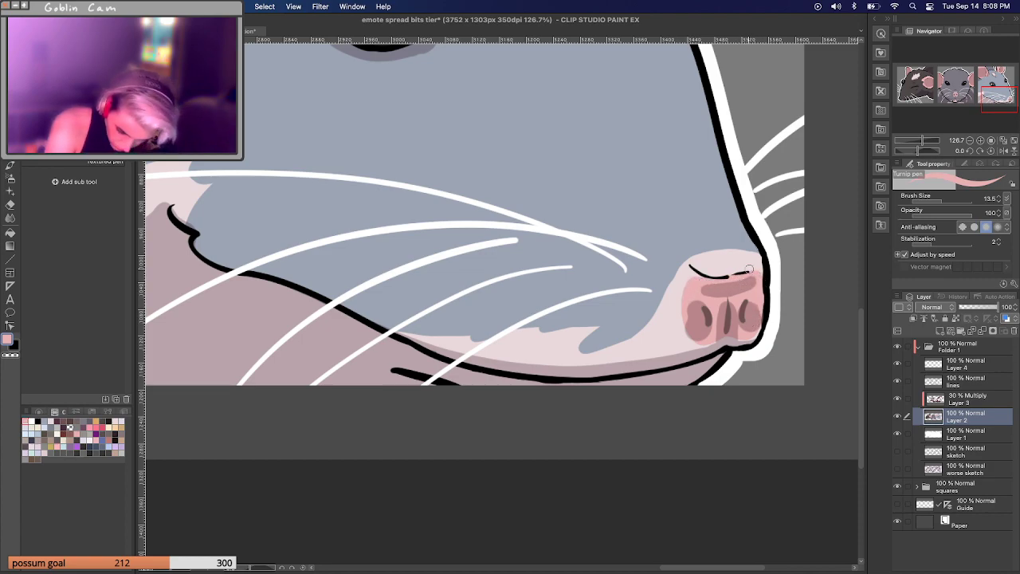
{"action": "left_click_drag", "start_coordinate": [923, 141], "coordinate": [898, 86]}
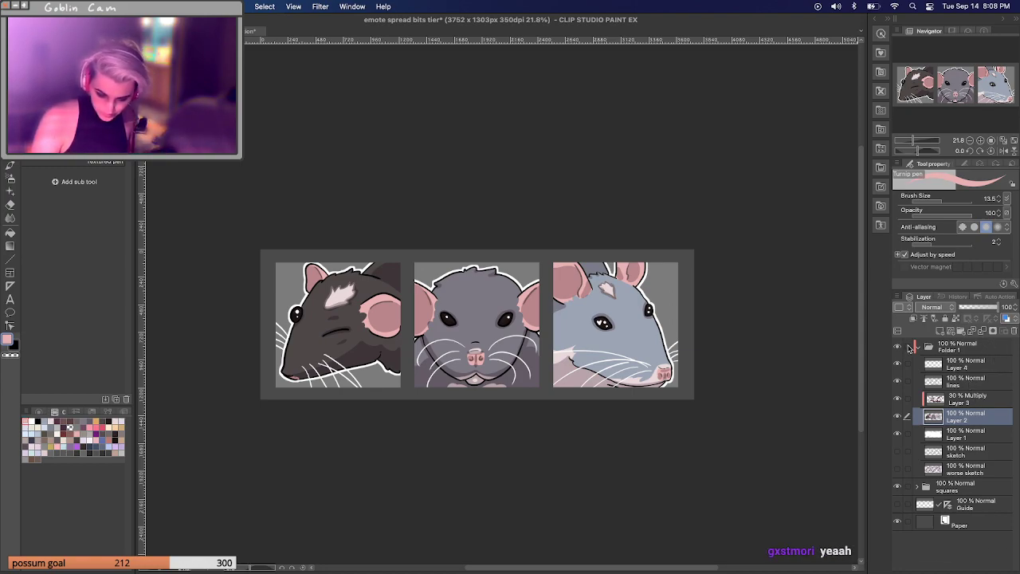
Collapse Folder 1 and turn off its clipping to the squares folder below.
{"action": "left_click", "coordinate": [919, 347]}
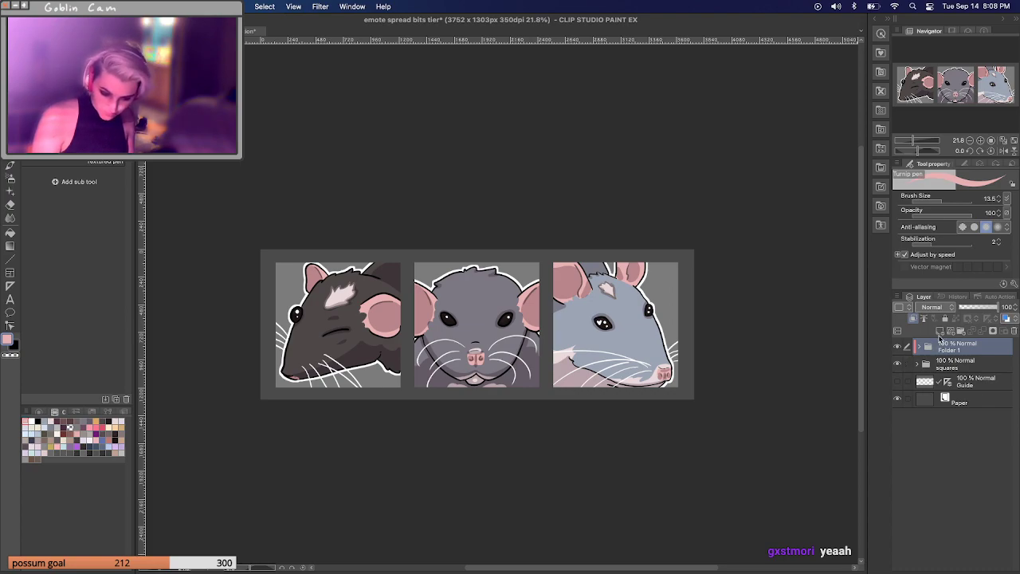
{"action": "left_click", "coordinate": [914, 318]}
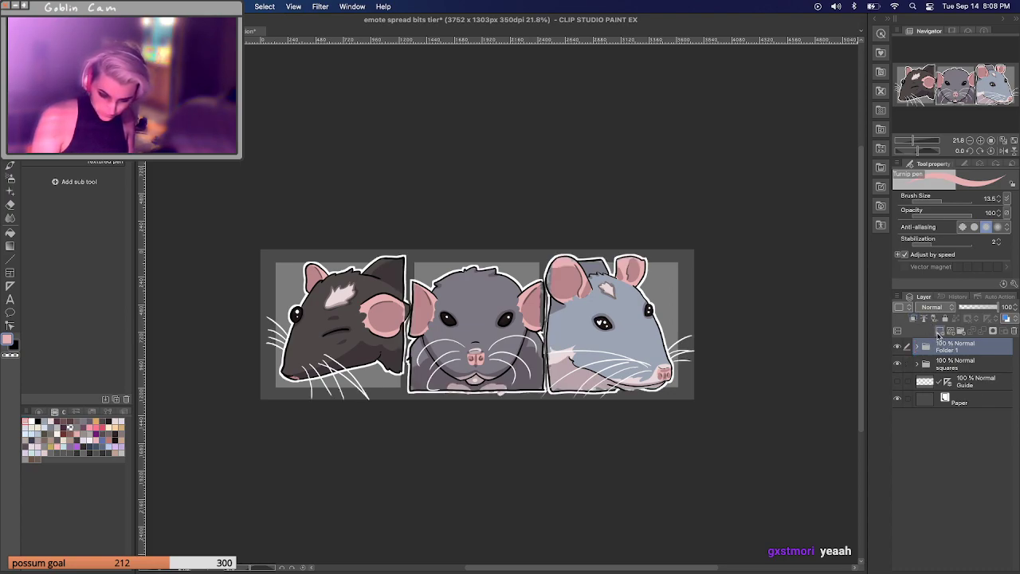
On the squares folder, auto-select the square behind the first rat emote.
{"action": "left_click", "coordinate": [953, 364]}
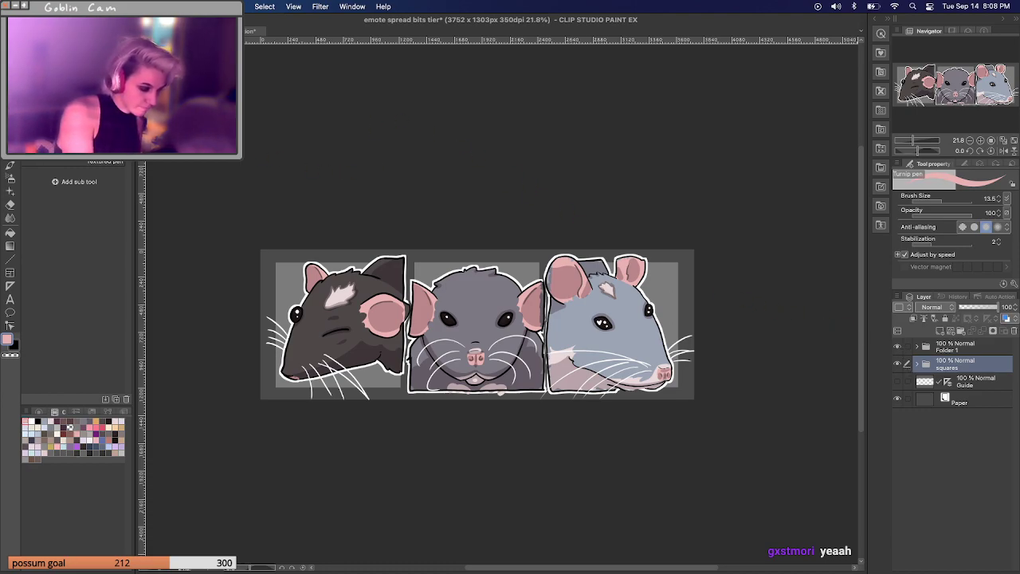
{"action": "left_click", "coordinate": [899, 346]}
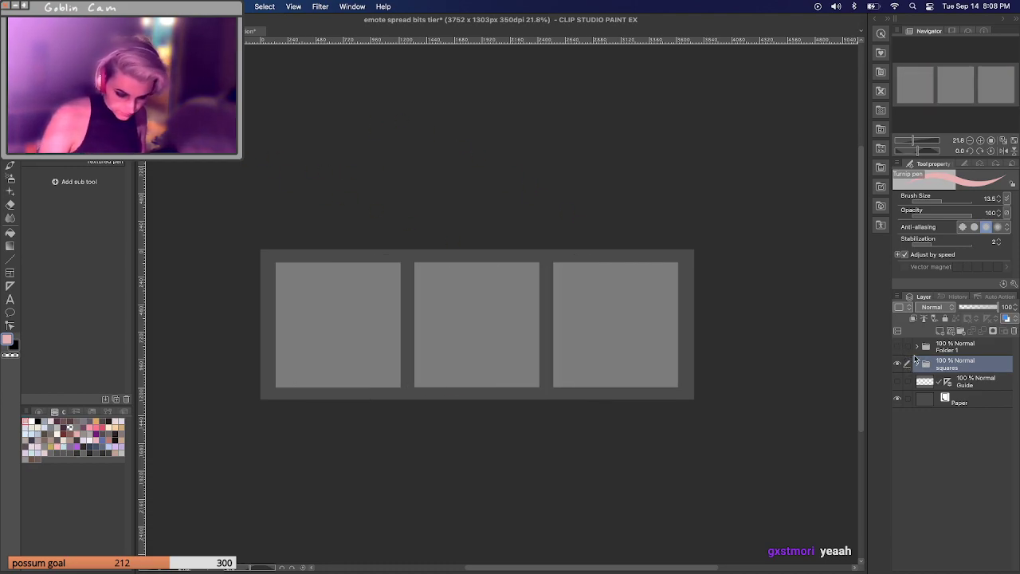
{"action": "left_click", "coordinate": [899, 347]}
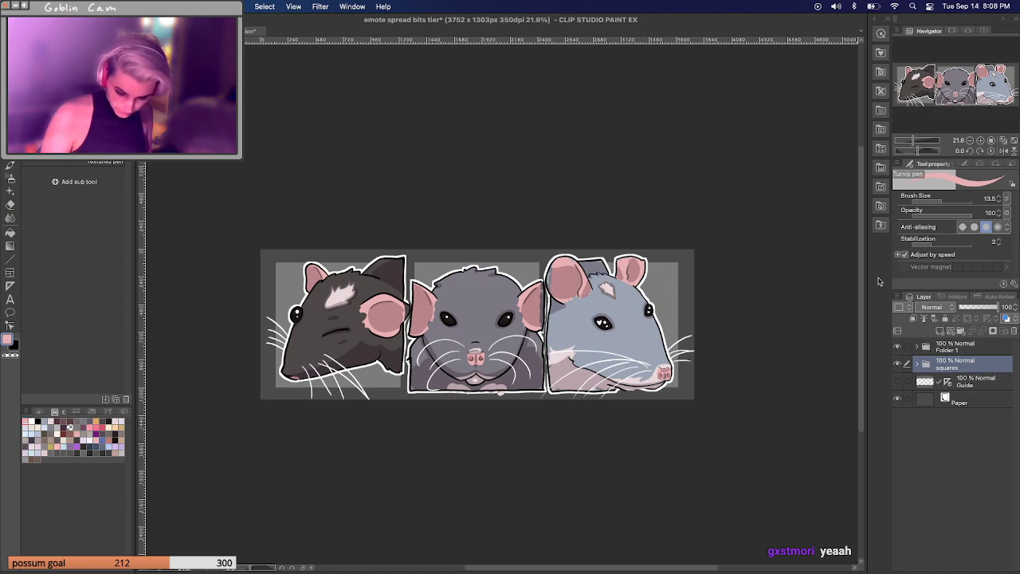
{"action": "key", "text": "w"}
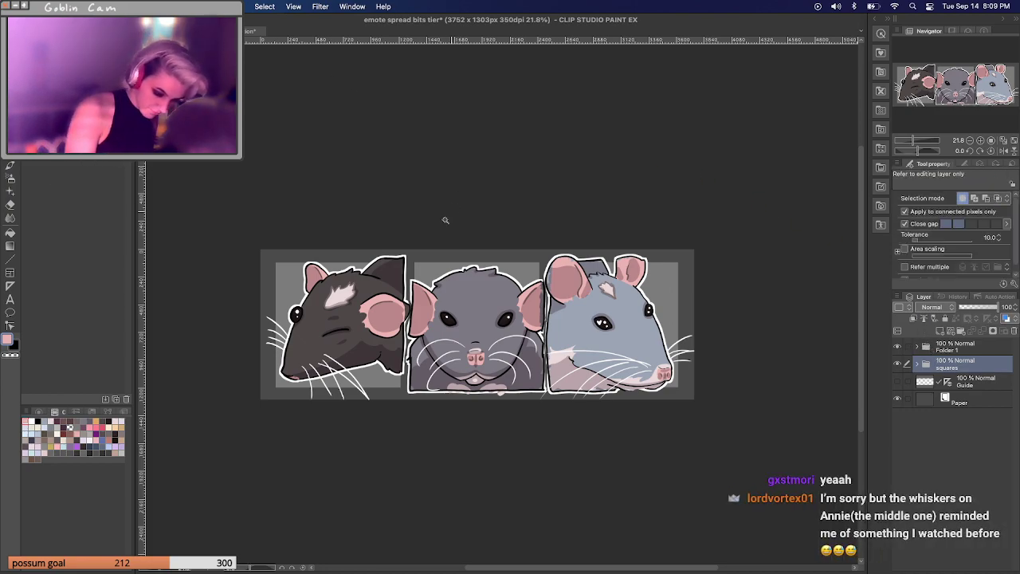
{"action": "left_click", "coordinate": [296, 280]}
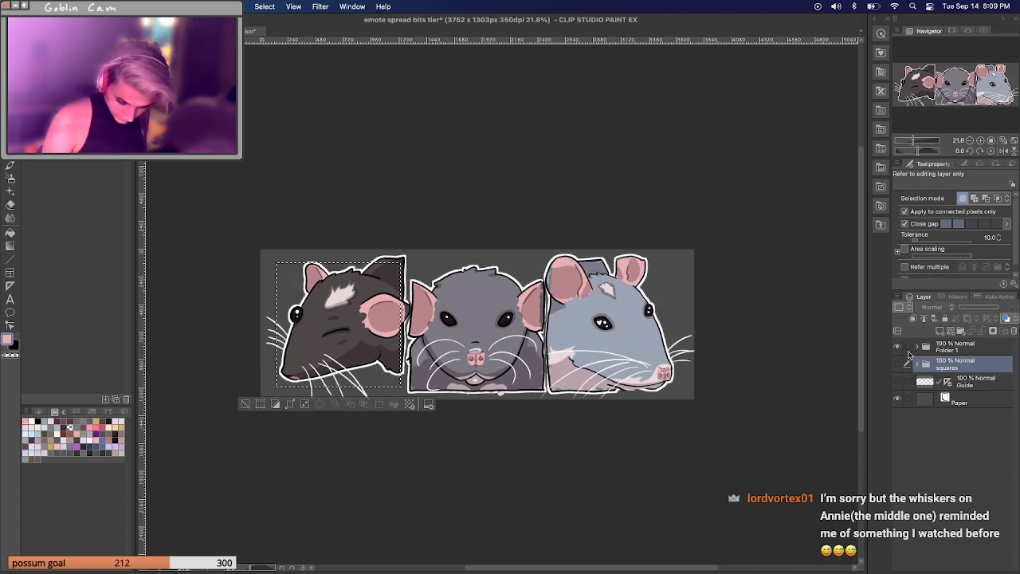
Hide the squares folder and the Paper layer, and crop the canvas to the selected first square.
{"action": "left_click", "coordinate": [898, 398]}
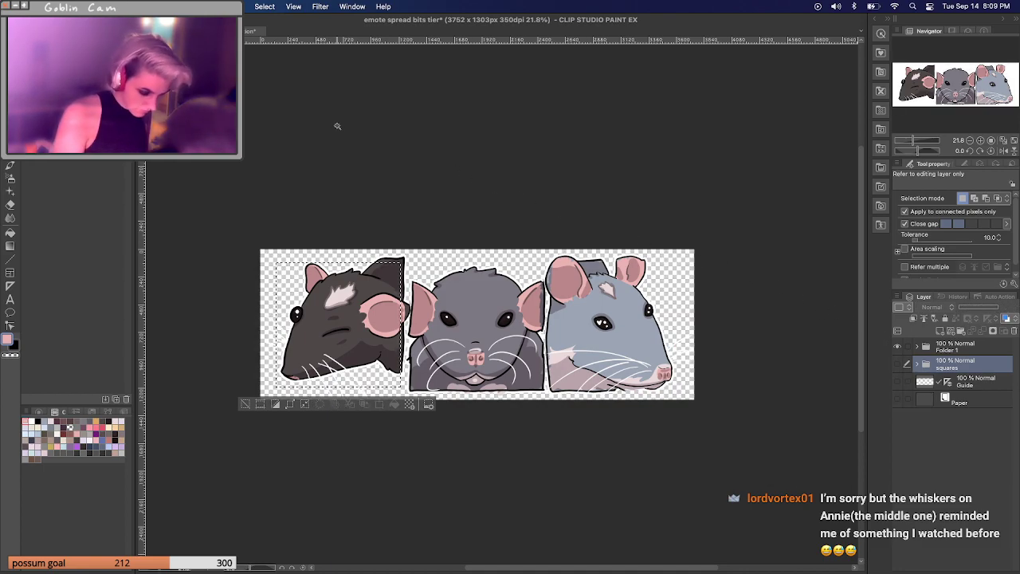
{"action": "left_click", "coordinate": [142, 7]}
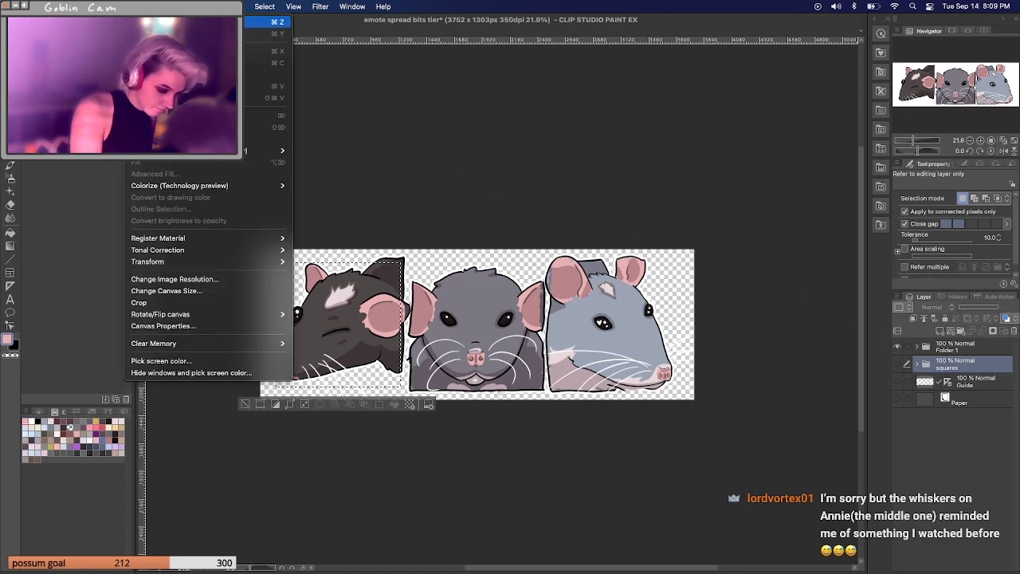
{"action": "left_click", "coordinate": [182, 304]}
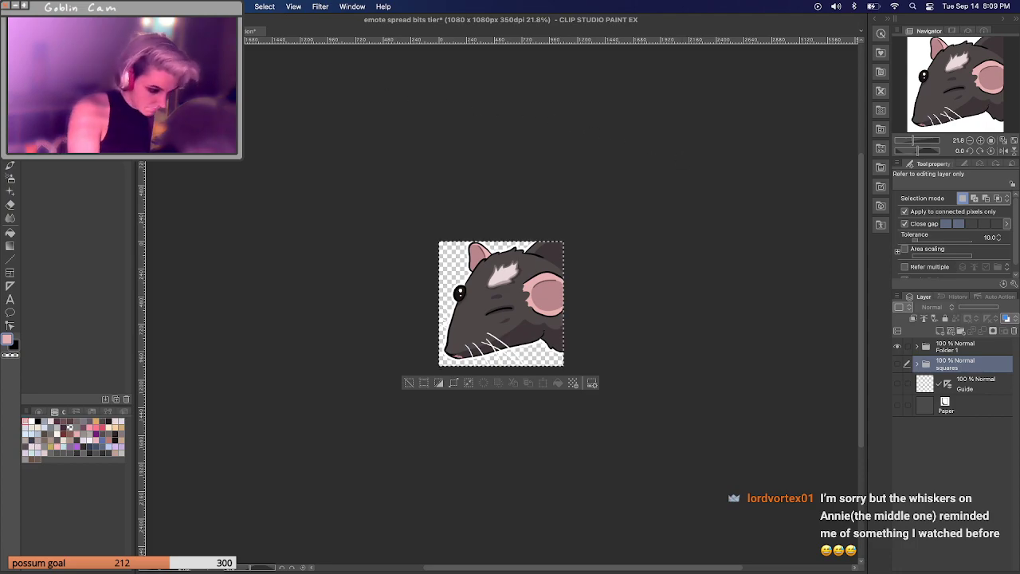
Start saving the cropped first rat as a separate file and name it cece.
{"action": "left_click", "coordinate": [116, 6]}
{"action": "left_click", "coordinate": [556, 107]}
{"action": "key", "text": "super+shift+s"}
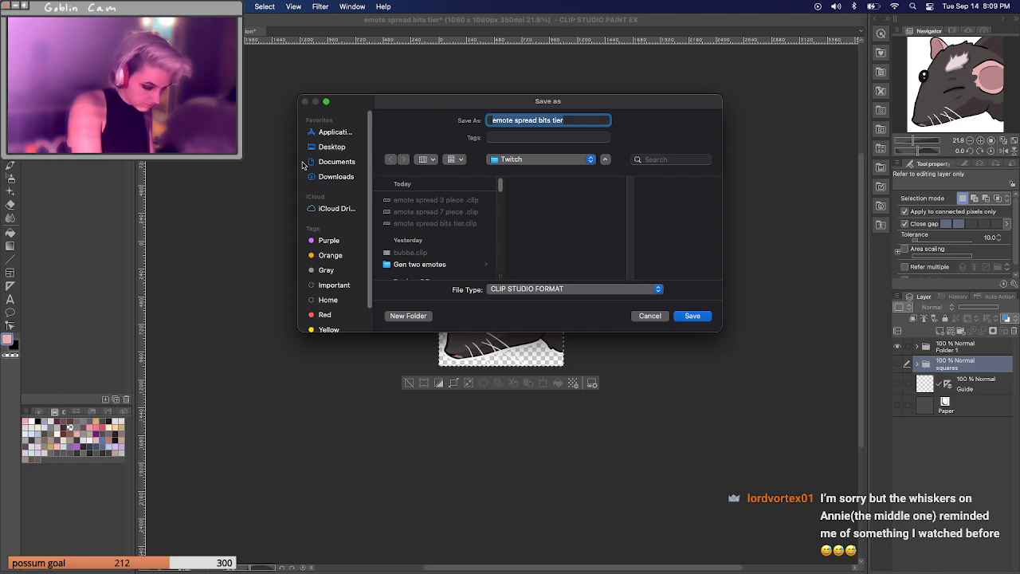
{"action": "type", "text": "cece"}
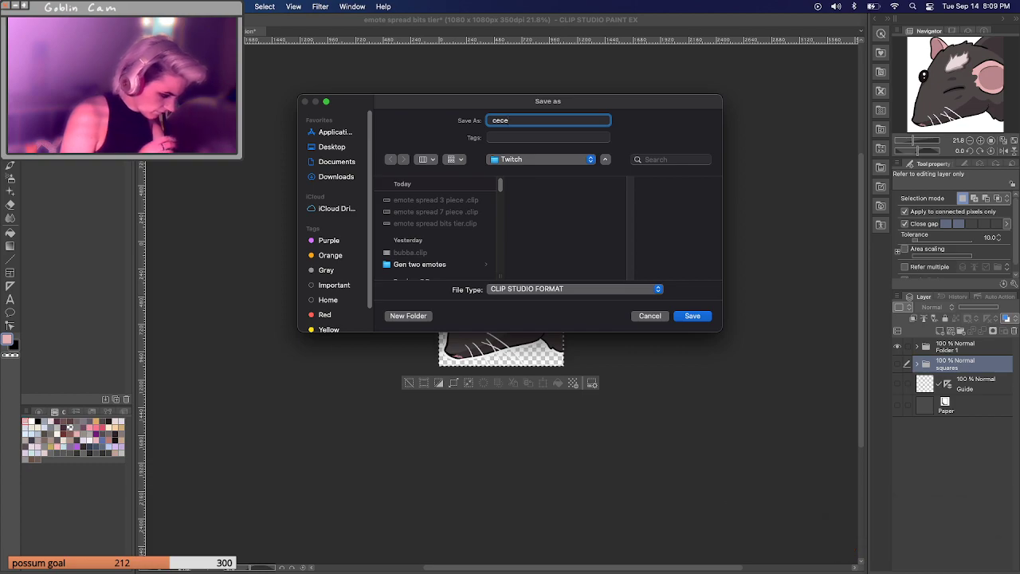
{"action": "left_click_drag", "start_coordinate": [577, 111], "coordinate": [546, 118]}
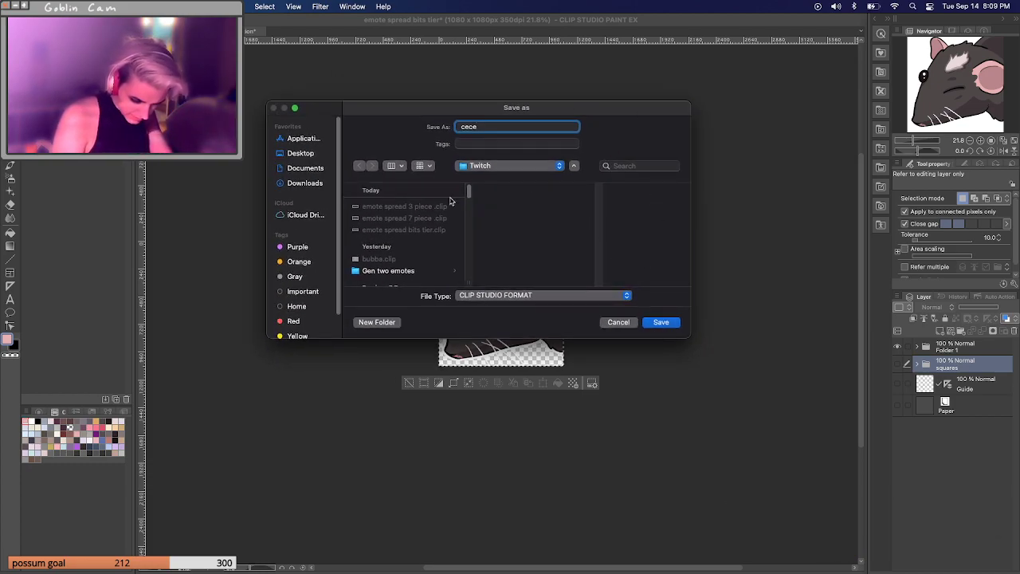
Create a folder named "bit tier" inside the Gen two emotes folder as the save location.
{"action": "scroll", "coordinate": [471, 195], "scroll_direction": "down", "scroll_amount": 3}
{"action": "scroll", "coordinate": [470, 194], "scroll_direction": "up", "scroll_amount": 2}
{"action": "left_click", "coordinate": [456, 229]}
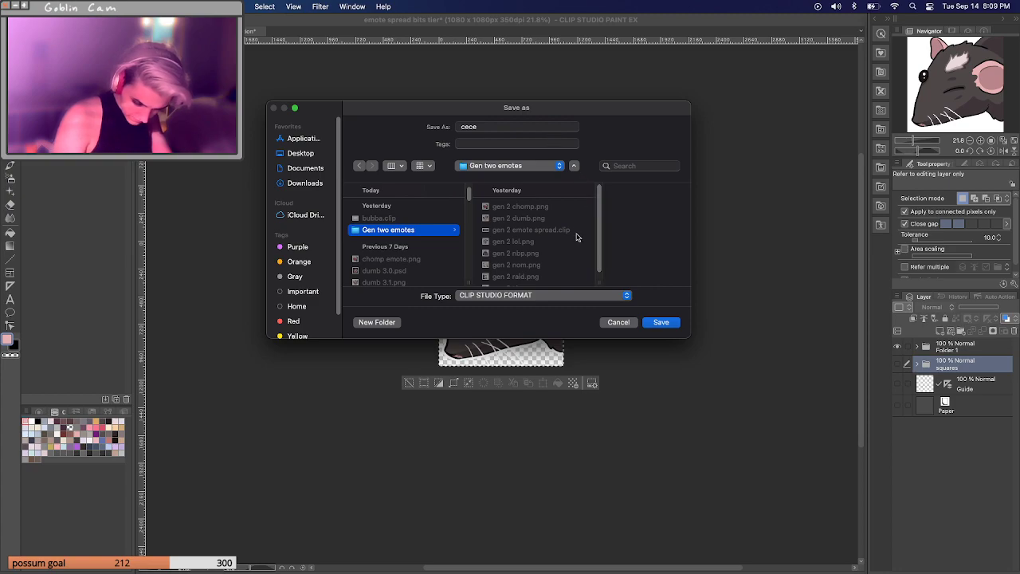
{"action": "left_click", "coordinate": [377, 322]}
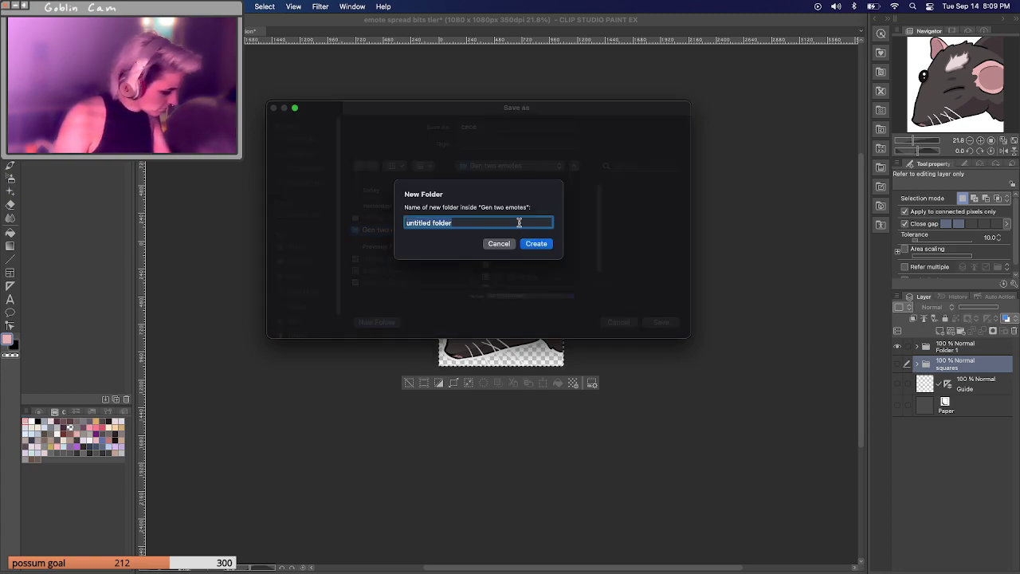
{"action": "type", "text": "Bit"}
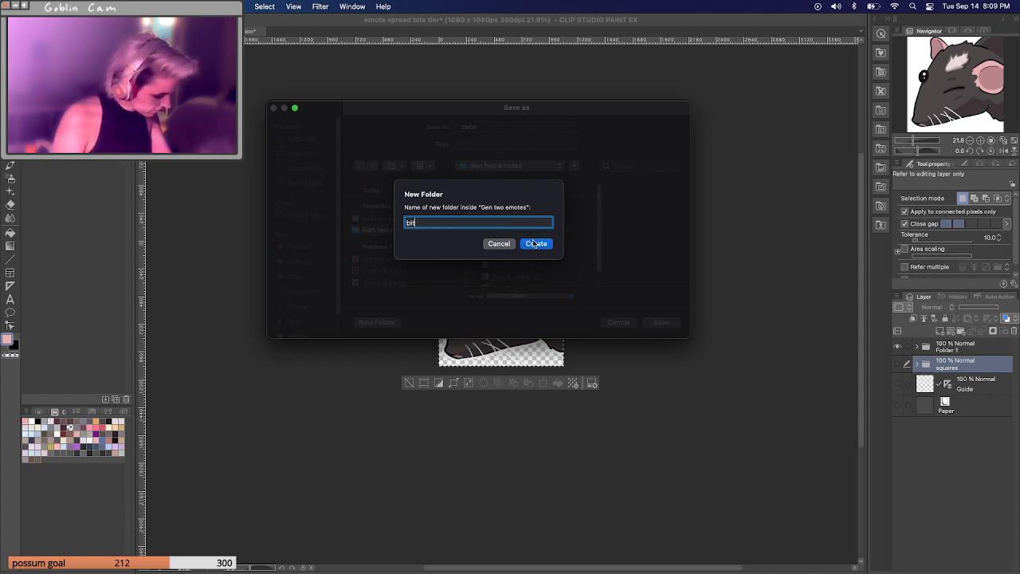
{"action": "type", "text": " tier"}
{"action": "left_click", "coordinate": [536, 243]}
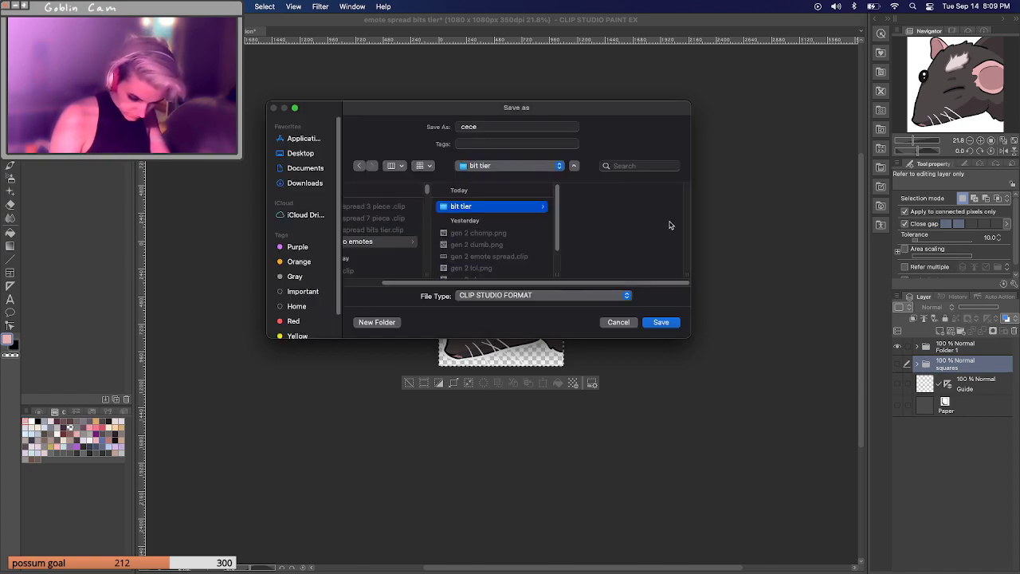
Set the file type to PNG and save cece in the bit tier folder, accepting the loss of layer information.
{"action": "left_click", "coordinate": [600, 297]}
{"action": "left_click", "coordinate": [567, 332]}
{"action": "left_click", "coordinate": [658, 323]}
{"action": "left_click", "coordinate": [602, 228]}
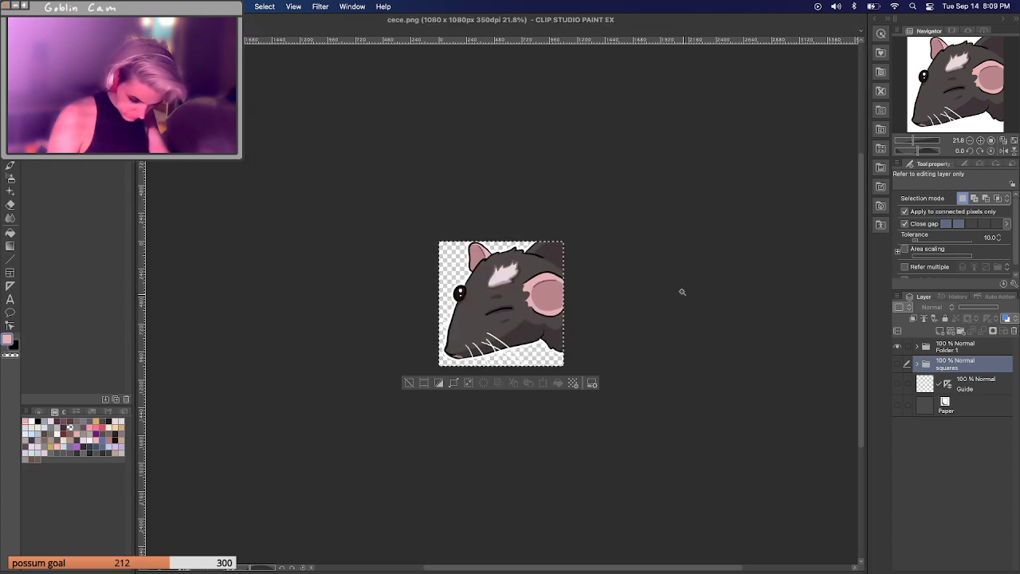
Undo the first rat's crop, show the squares folder with the guides hidden, and auto-select the middle square.
{"action": "key", "text": "super+z"}
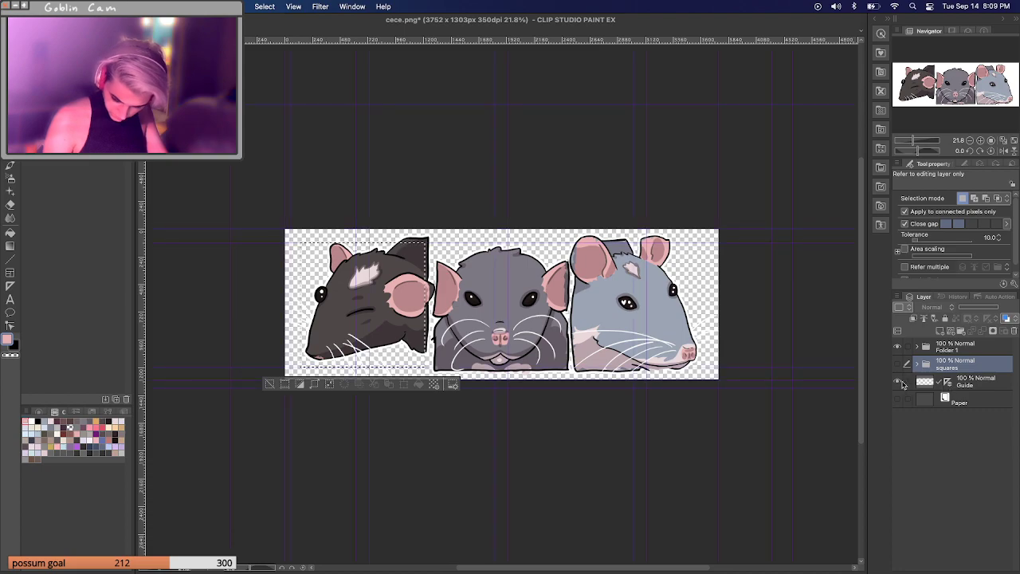
{"action": "left_click", "coordinate": [899, 381]}
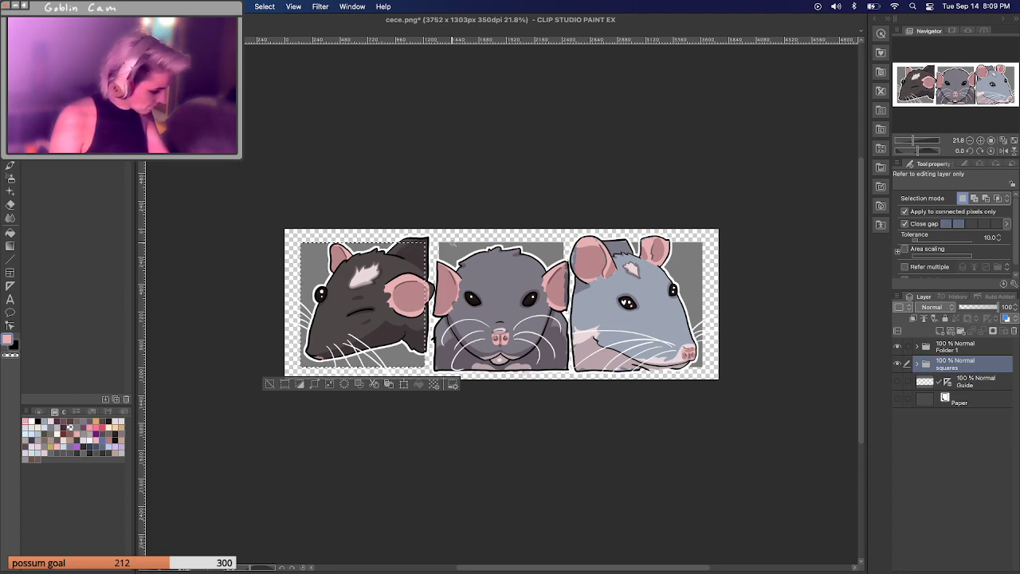
{"action": "left_click", "coordinate": [469, 249]}
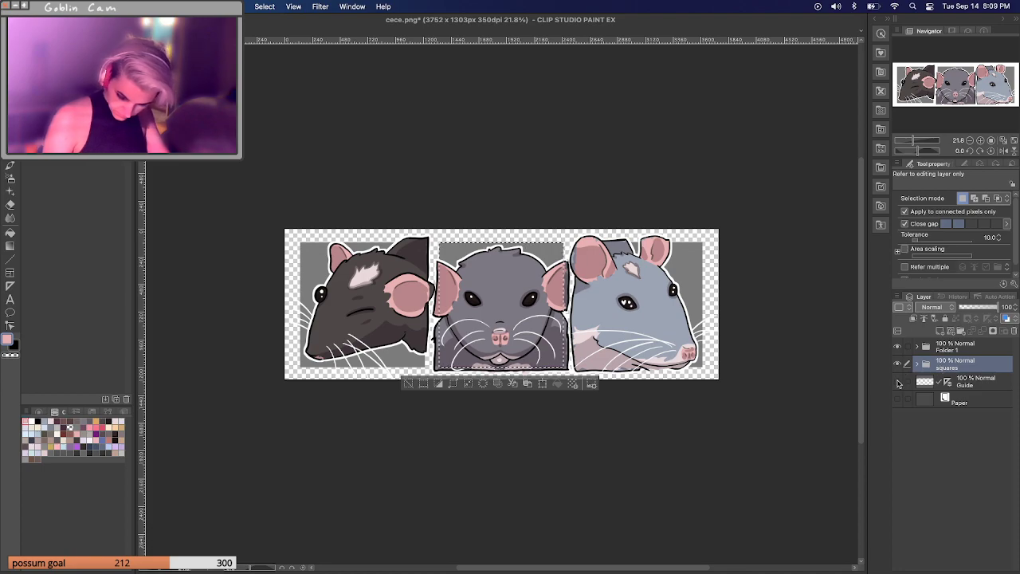
Hide the squares folder and crop the canvas to the middle rat's square.
{"action": "left_click", "coordinate": [898, 363]}
{"action": "left_click", "coordinate": [116, 6]}
{"action": "left_click", "coordinate": [162, 302]}
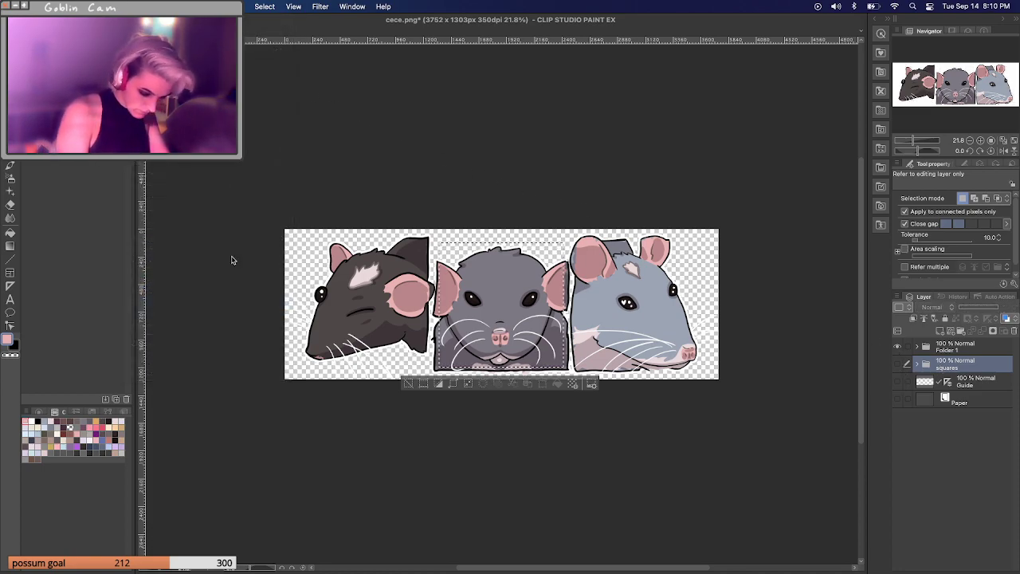
Save the cropped middle rat as the PNG file anni in the bit tier folder, accepting the loss of layer information.
{"action": "left_click", "coordinate": [117, 6]}
{"action": "key", "text": "shift+super+s"}
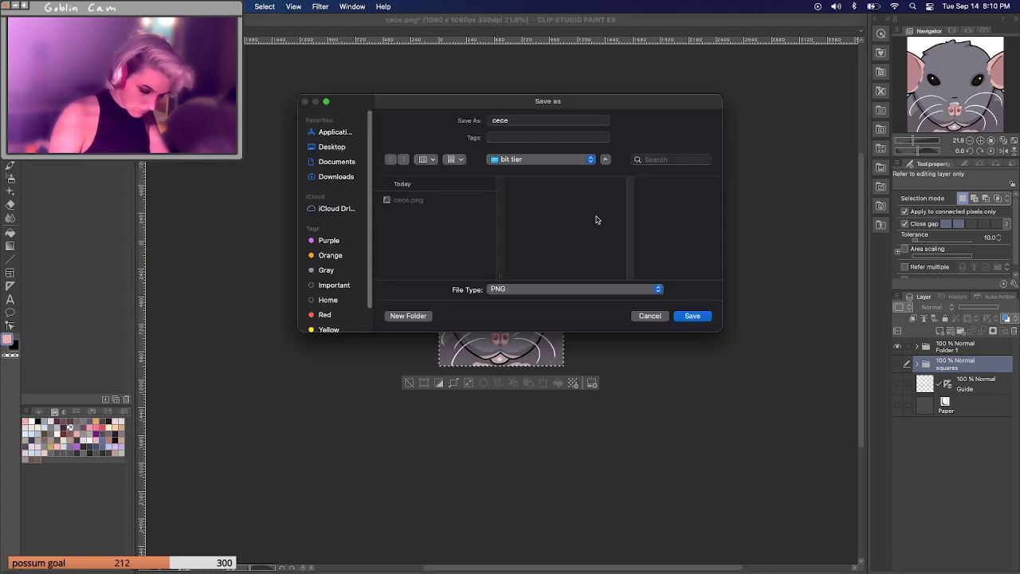
{"action": "double_click", "coordinate": [511, 121]}
{"action": "type", "text": "ar"}
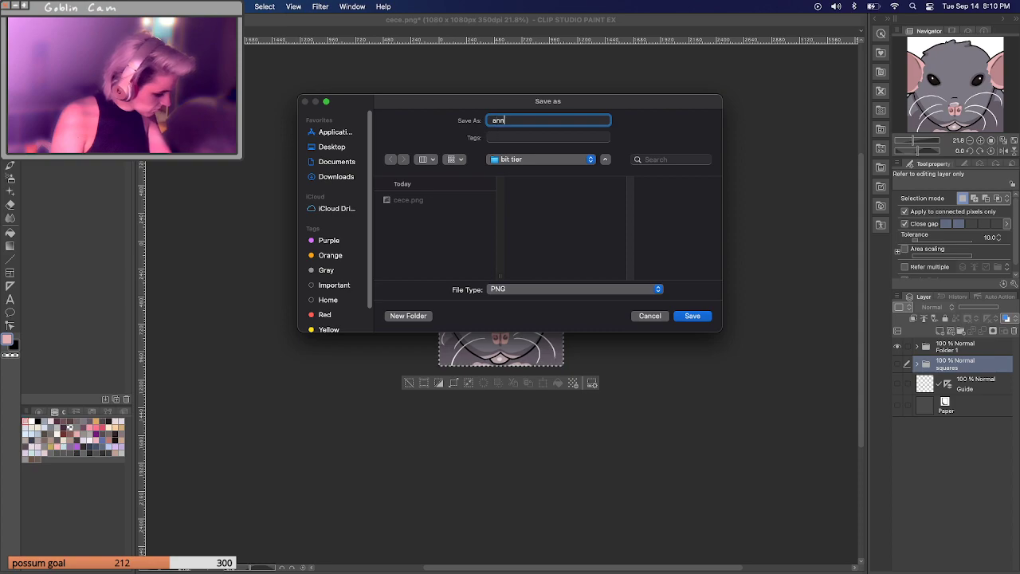
{"action": "left_click", "coordinate": [695, 315]}
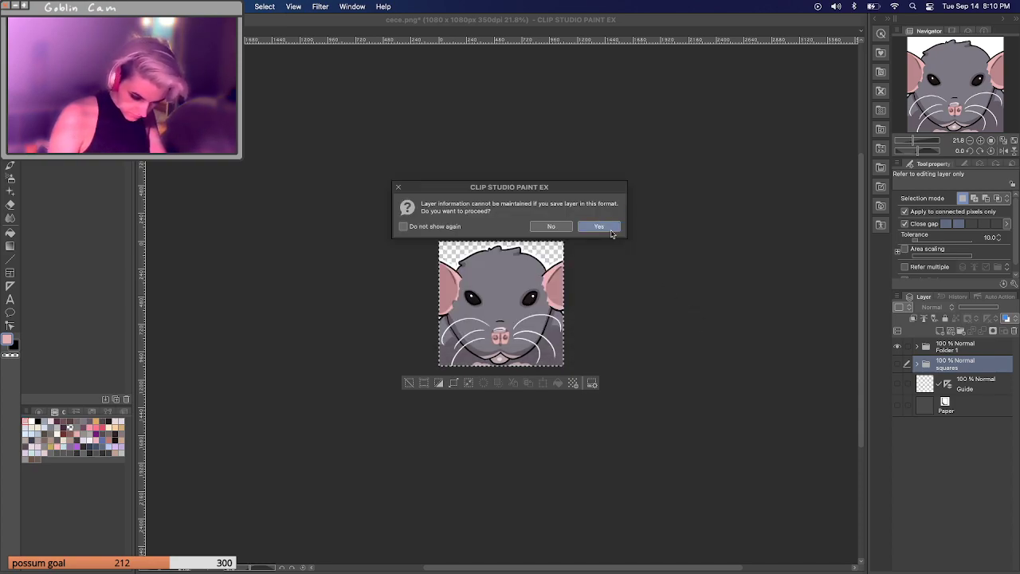
{"action": "key", "text": "Return"}
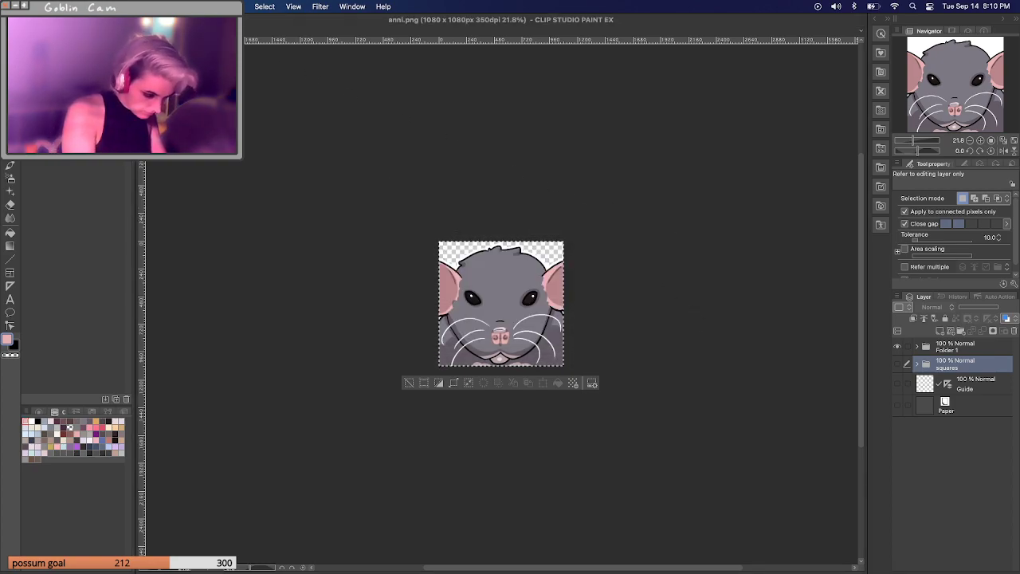
Undo the middle rat's crop, show the squares folder again, and auto-select the third rat's square.
{"action": "key", "text": "super+z"}
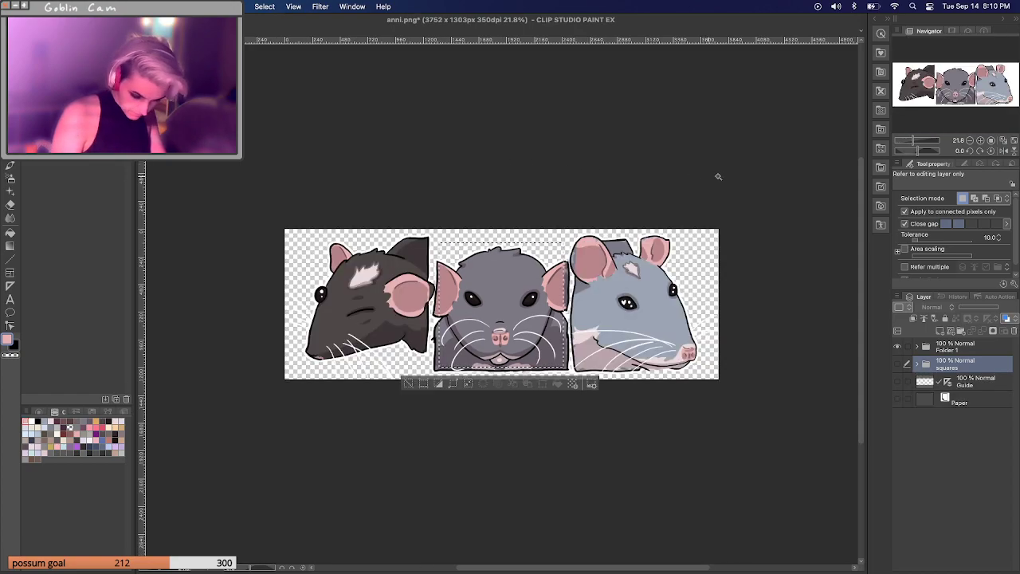
{"action": "key", "text": "super+z"}
{"action": "left_click", "coordinate": [899, 381]}
{"action": "left_click", "coordinate": [899, 382]}
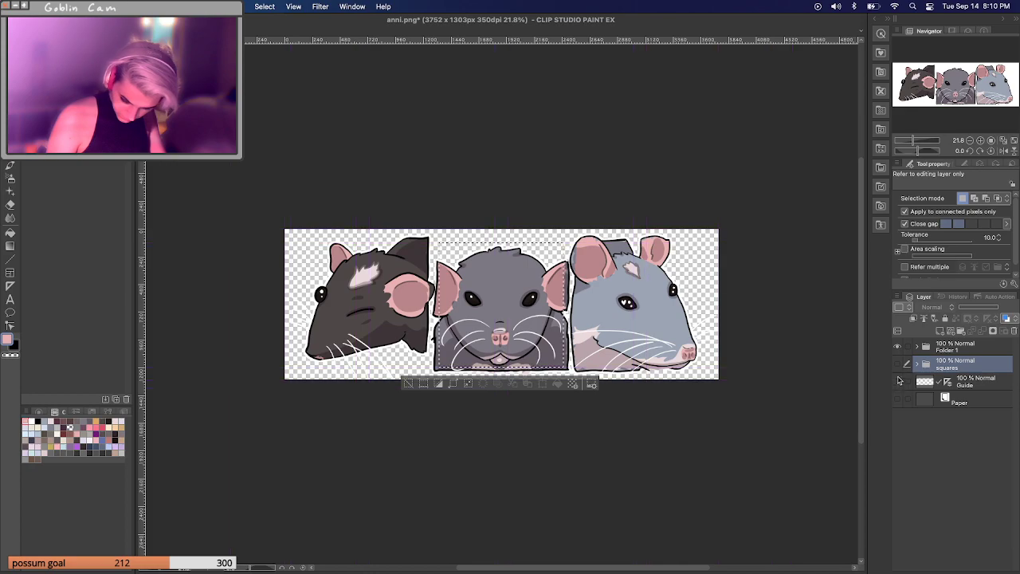
{"action": "left_click", "coordinate": [898, 363]}
{"action": "key", "text": "super+z"}
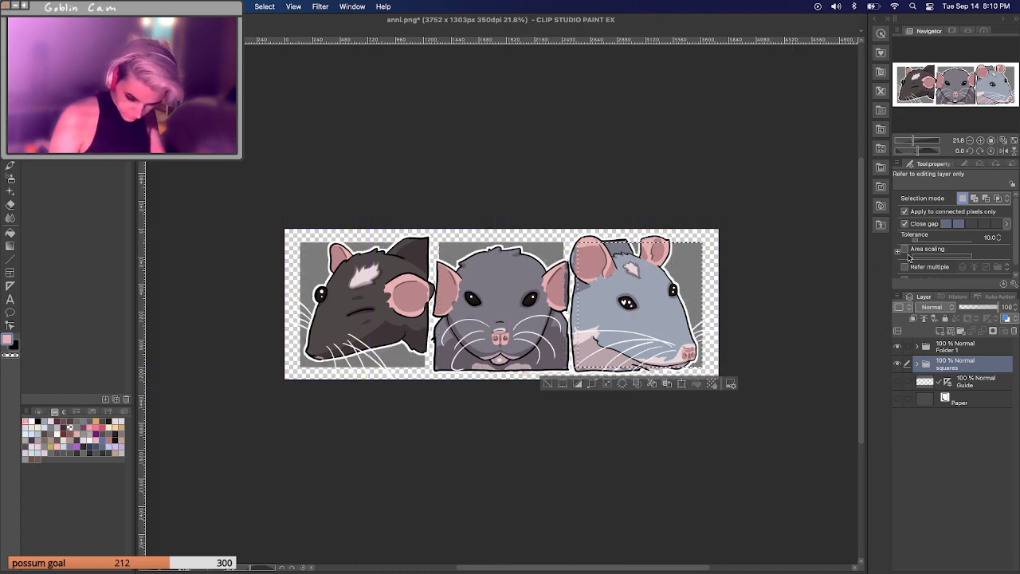
Hide the squares folder and crop the canvas to the third rat's square.
{"action": "left_click", "coordinate": [898, 363]}
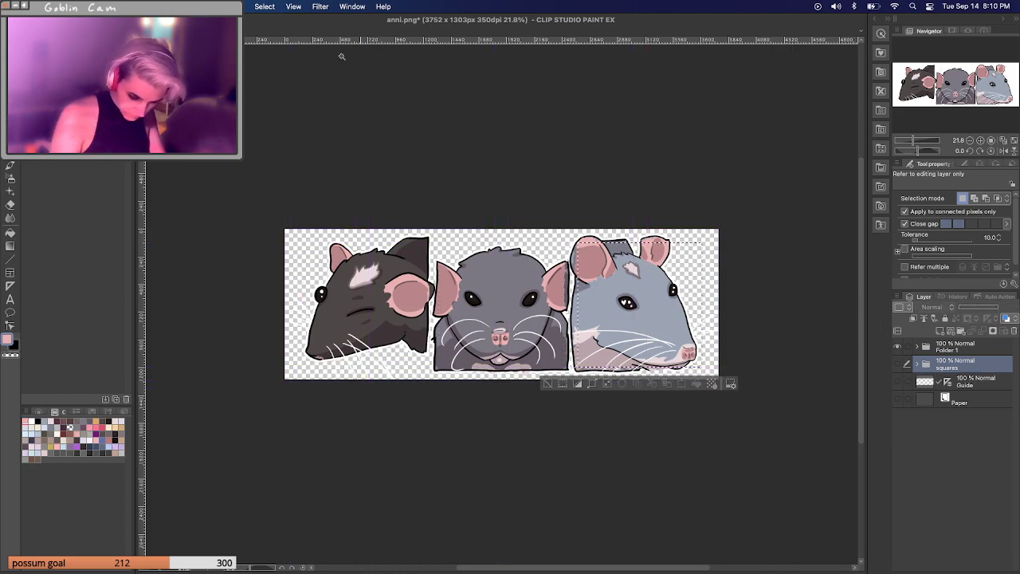
{"action": "left_click", "coordinate": [136, 6]}
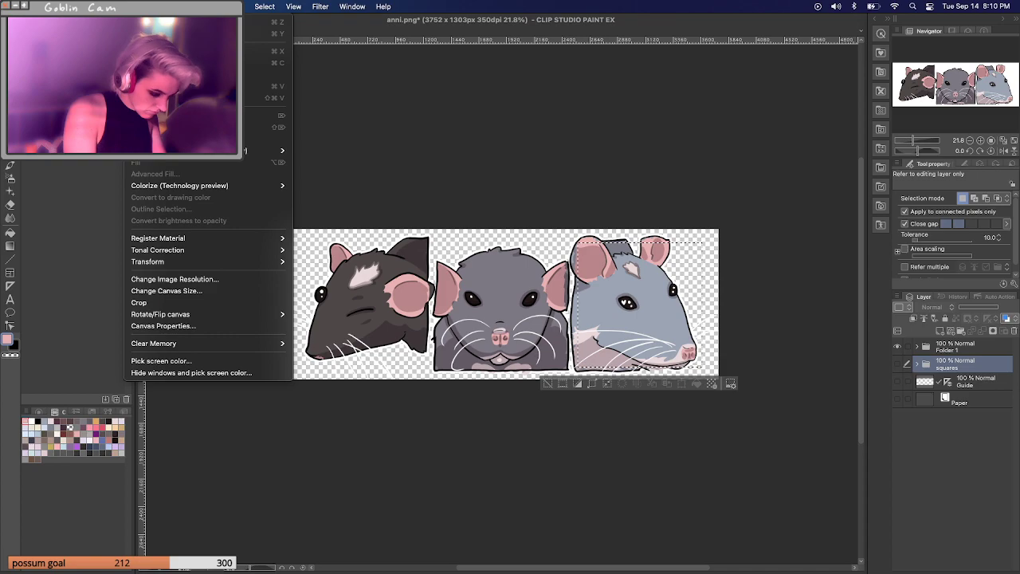
{"action": "left_click", "coordinate": [189, 306]}
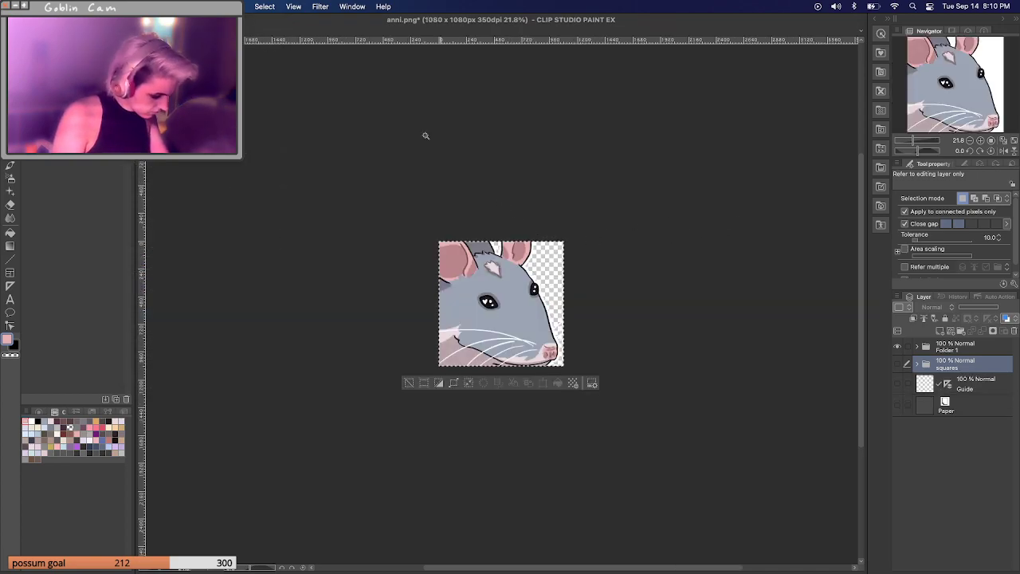
Save the cropped third rat as the PNG file theo in the bit tier folder, accepting the loss of layer information.
{"action": "left_click", "coordinate": [111, 7]}
{"action": "left_click", "coordinate": [136, 111]}
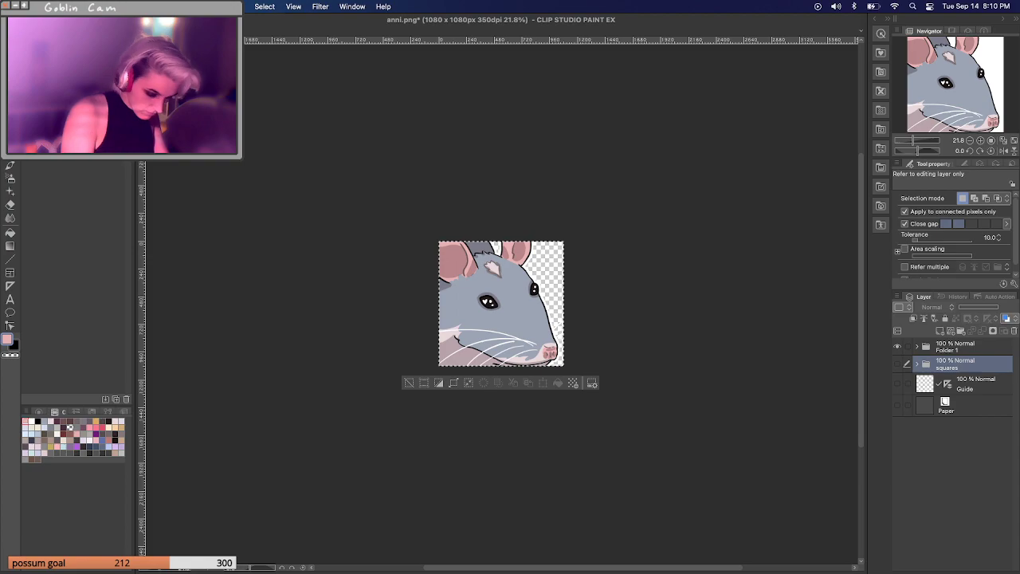
{"action": "type", "text": "theo"}
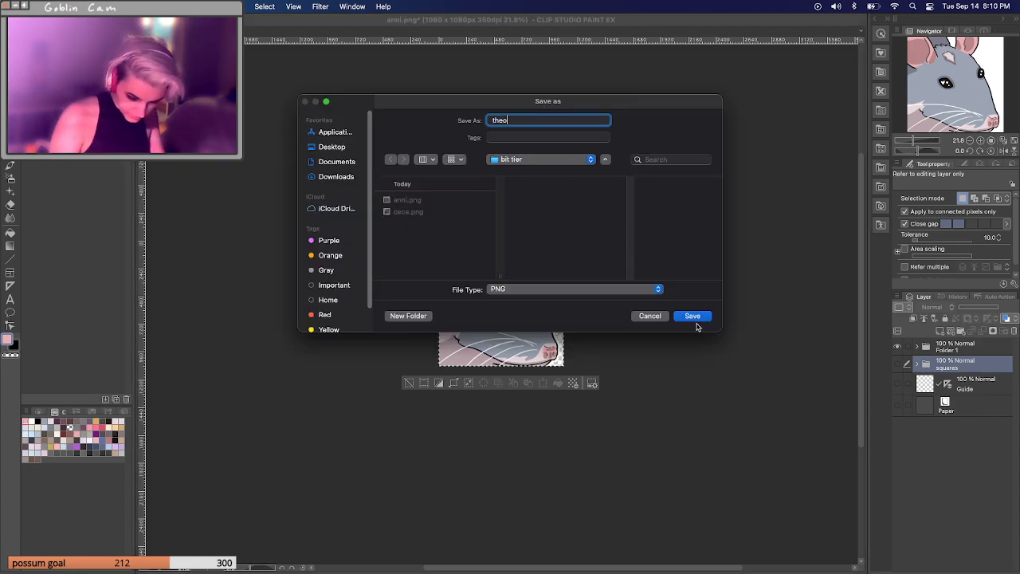
{"action": "left_click", "coordinate": [692, 317]}
{"action": "left_click", "coordinate": [615, 229]}
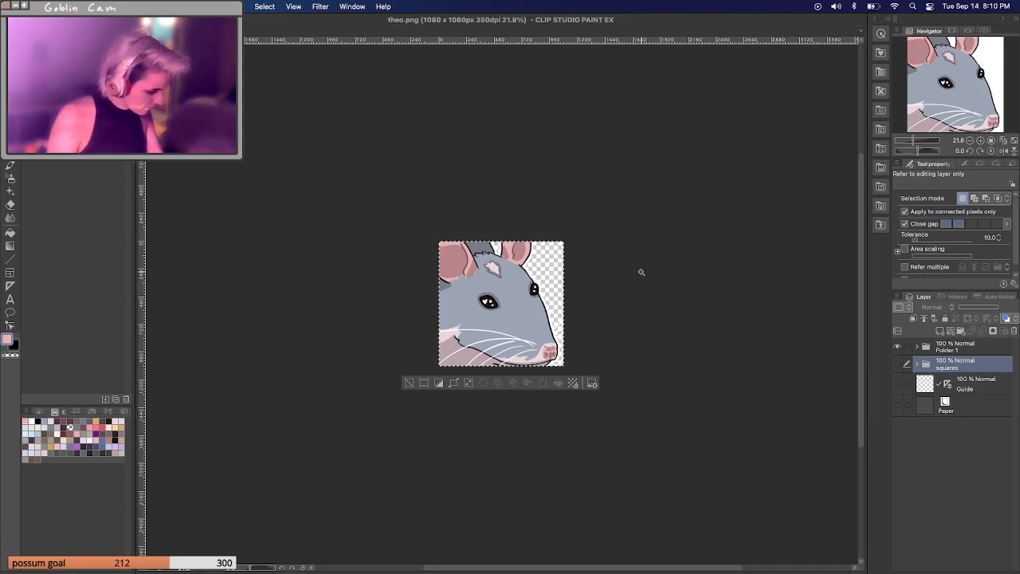
Undo the third rat's crop to restore the full canvas with all three emotes.
{"action": "key", "text": "super+d"}
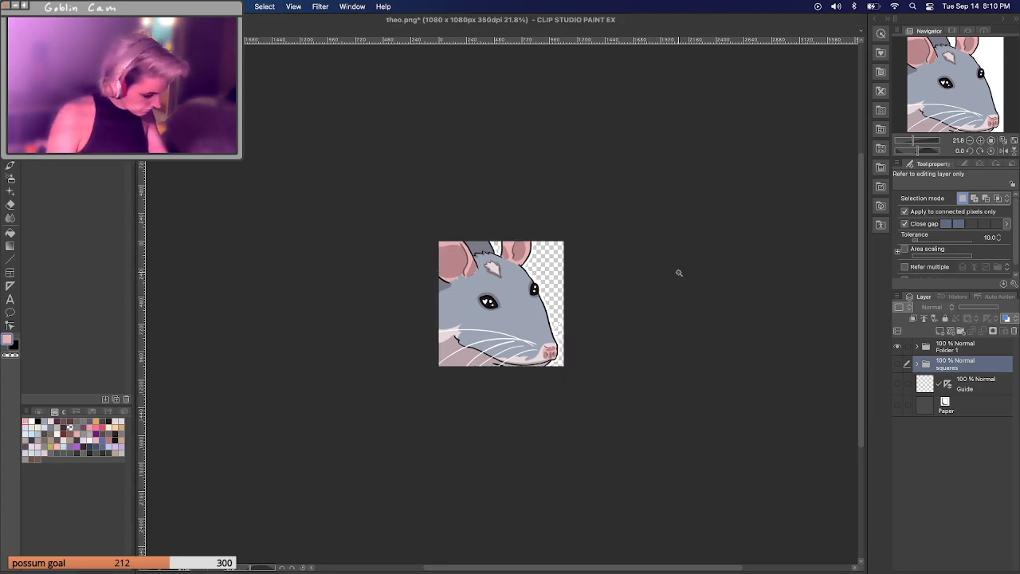
{"action": "key", "text": "super+z"}
{"action": "key", "text": "super+z"}
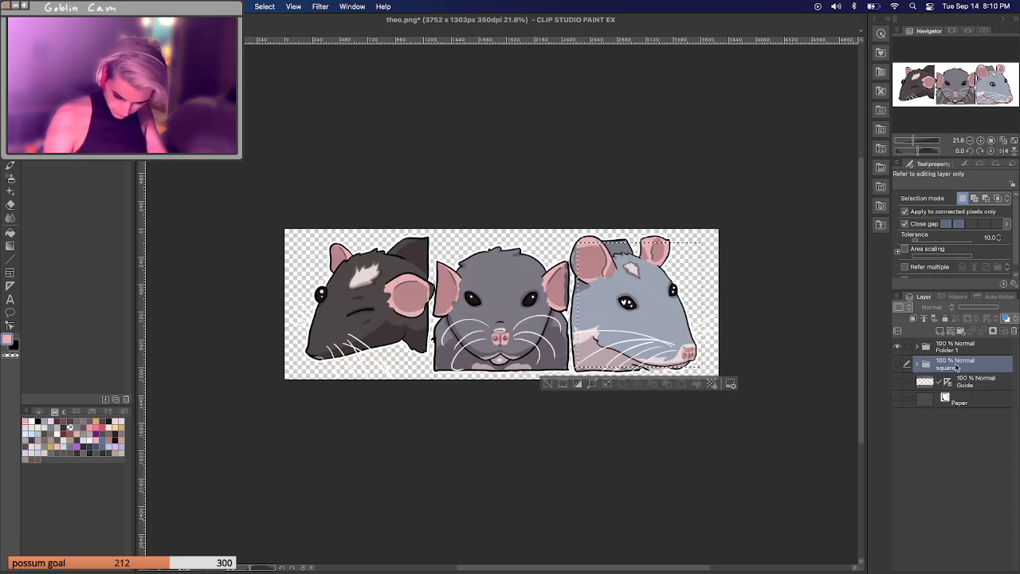
Show the squares folder and Paper layer with the guides hidden, clip Folder 1 to the squares, and clear the selection.
{"action": "left_click", "coordinate": [897, 381]}
{"action": "left_click", "coordinate": [898, 398]}
{"action": "left_click", "coordinate": [898, 363]}
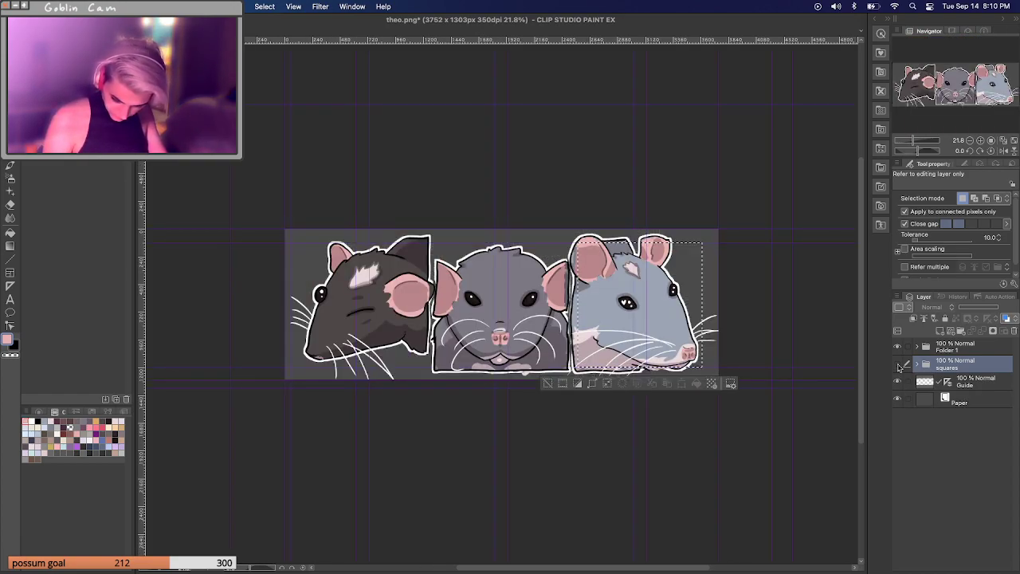
{"action": "left_click", "coordinate": [931, 348]}
{"action": "left_click", "coordinate": [914, 318]}
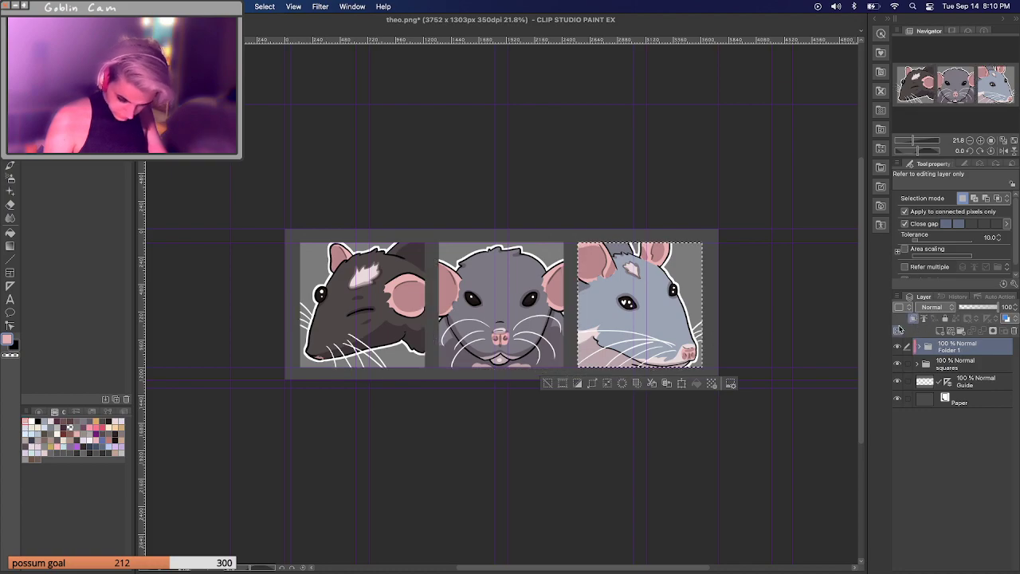
{"action": "left_click", "coordinate": [897, 383]}
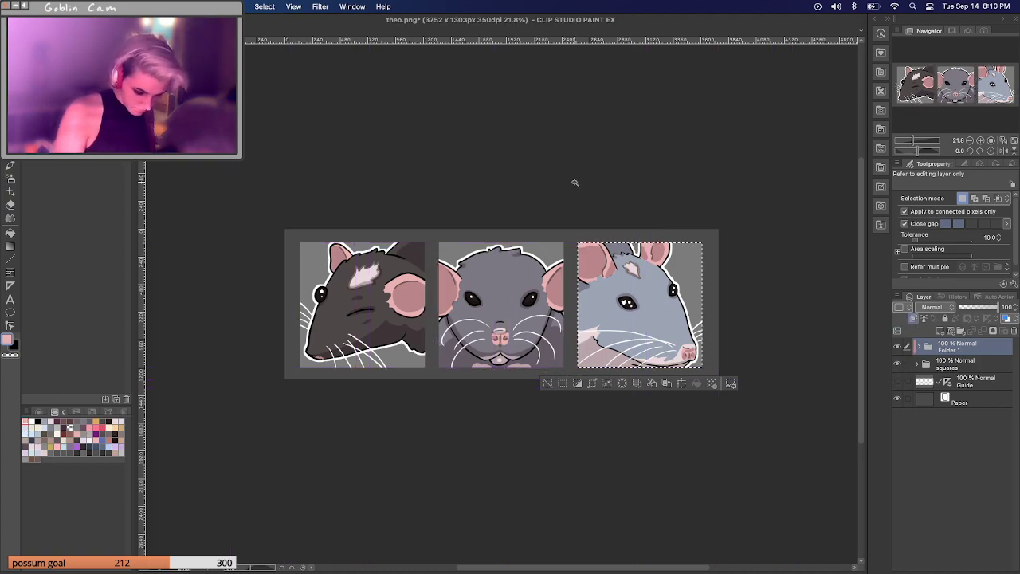
{"action": "key", "text": "super+d"}
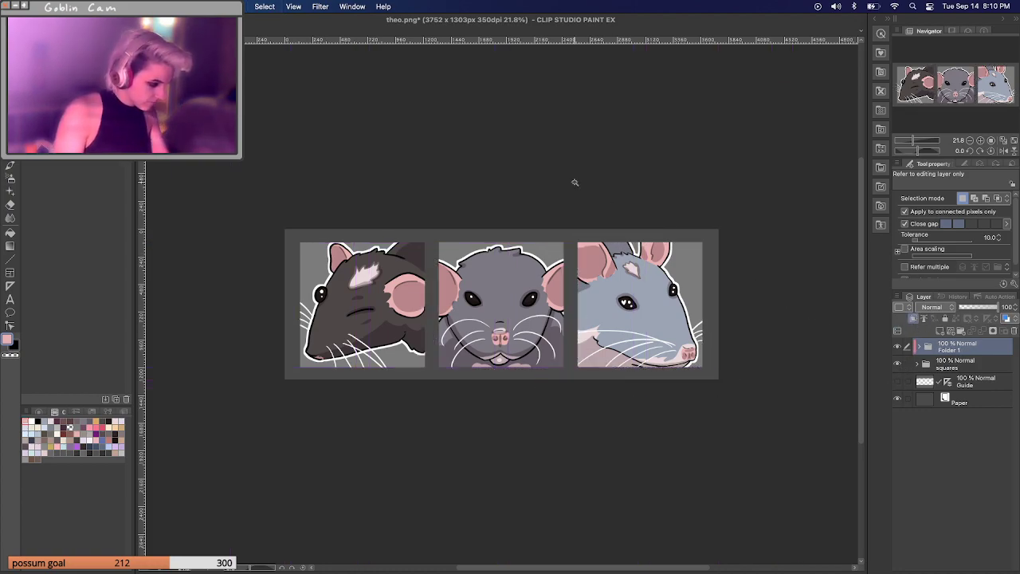
Start saving a copy of the full emote sheet and choose the bit tier folder inside Social Media, Twitch, Gen two emotes.
{"action": "left_click", "coordinate": [118, 7]}
{"action": "left_click", "coordinate": [143, 84]}
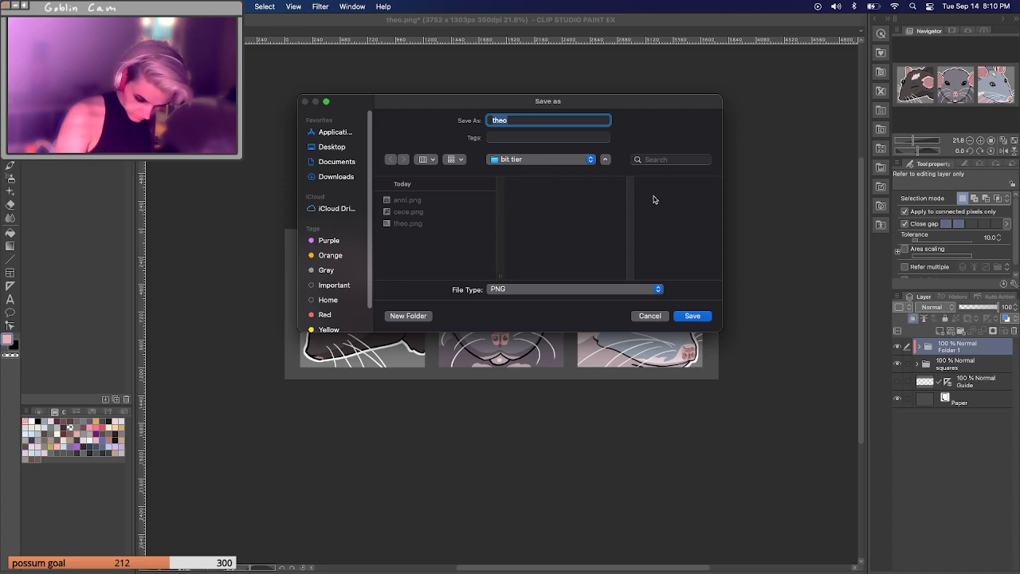
{"action": "left_click", "coordinate": [340, 177]}
{"action": "left_click", "coordinate": [338, 164]}
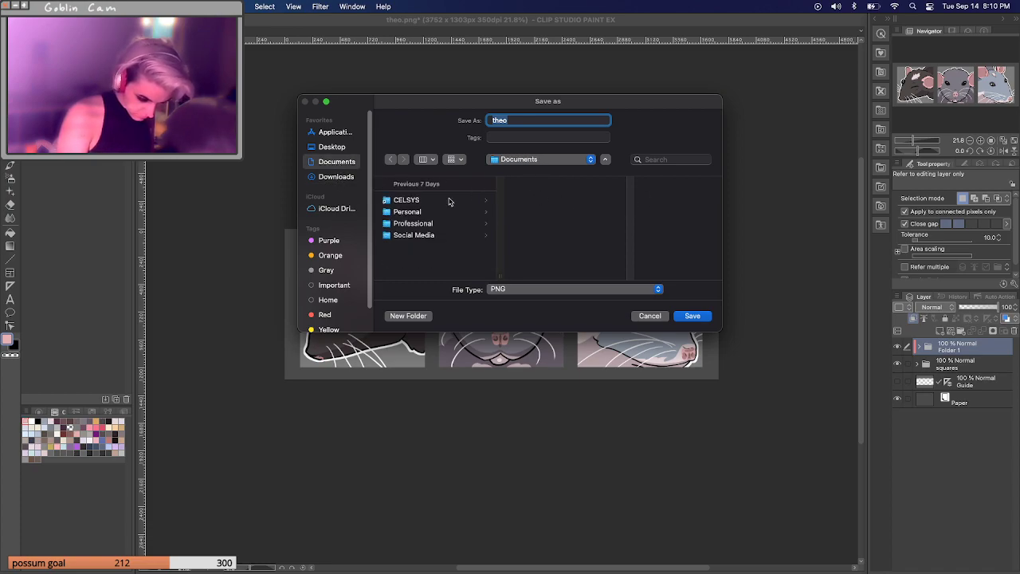
{"action": "left_click", "coordinate": [435, 236]}
{"action": "left_click", "coordinate": [538, 199]}
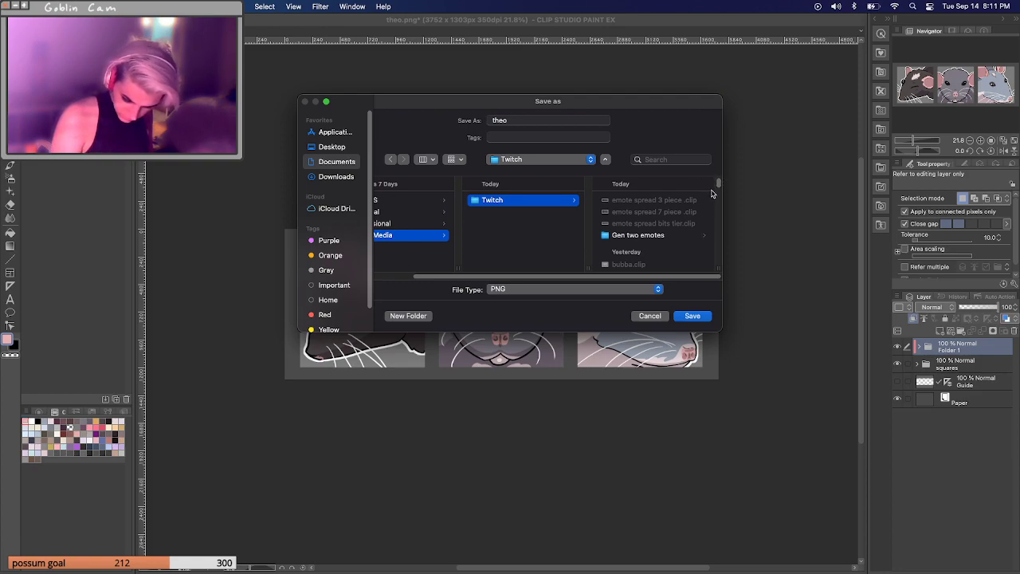
{"action": "left_click", "coordinate": [693, 237]}
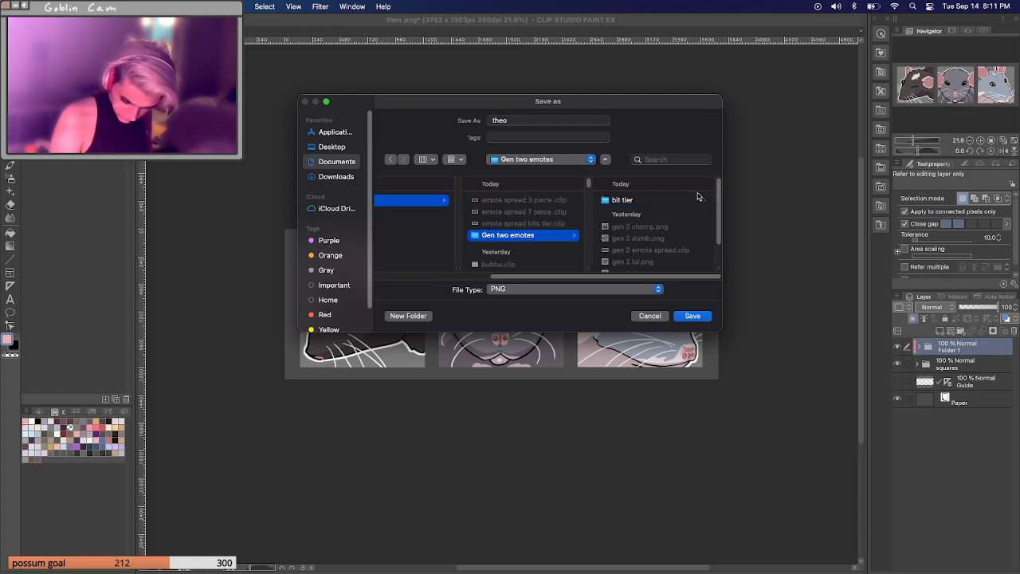
{"action": "scroll", "coordinate": [717, 196], "scroll_direction": "down", "scroll_amount": 1}
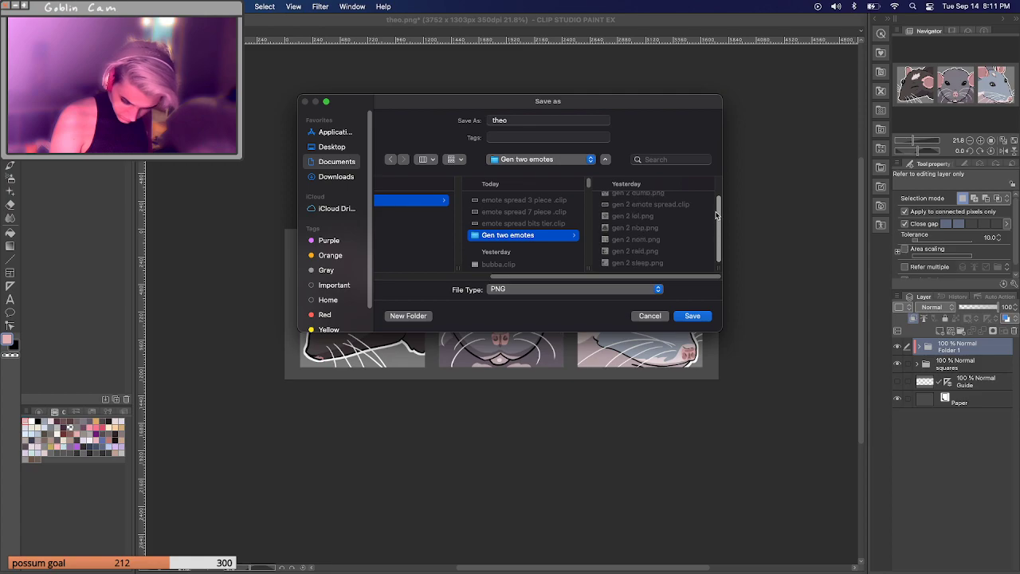
{"action": "left_click", "coordinate": [700, 199]}
Name the sheet the rats emotes and save it as a PNG, accepting the loss of layer information.
{"action": "double_click", "coordinate": [523, 120]}
{"action": "type", "text": "the rats"}
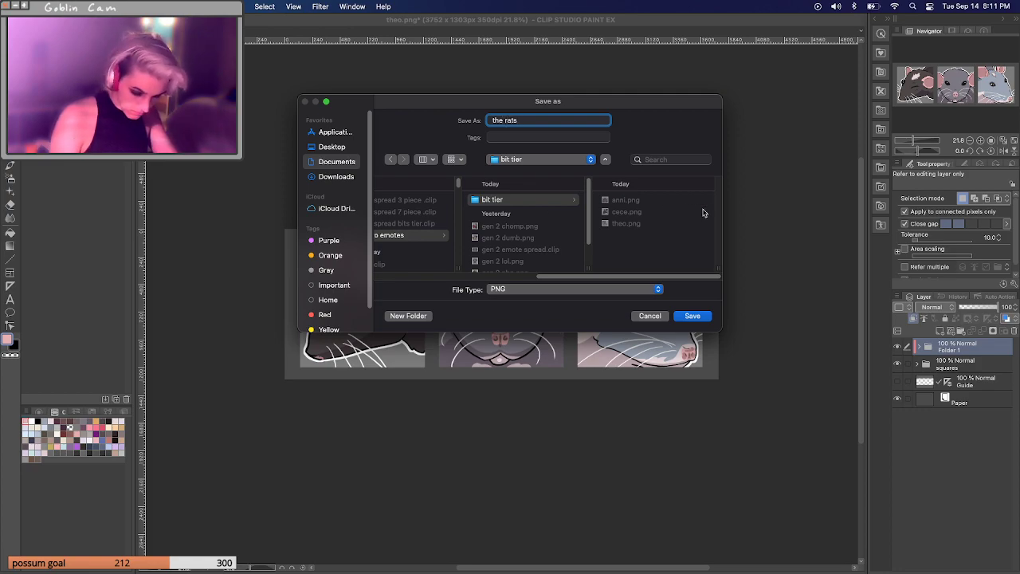
{"action": "type", "text": " emotes"}
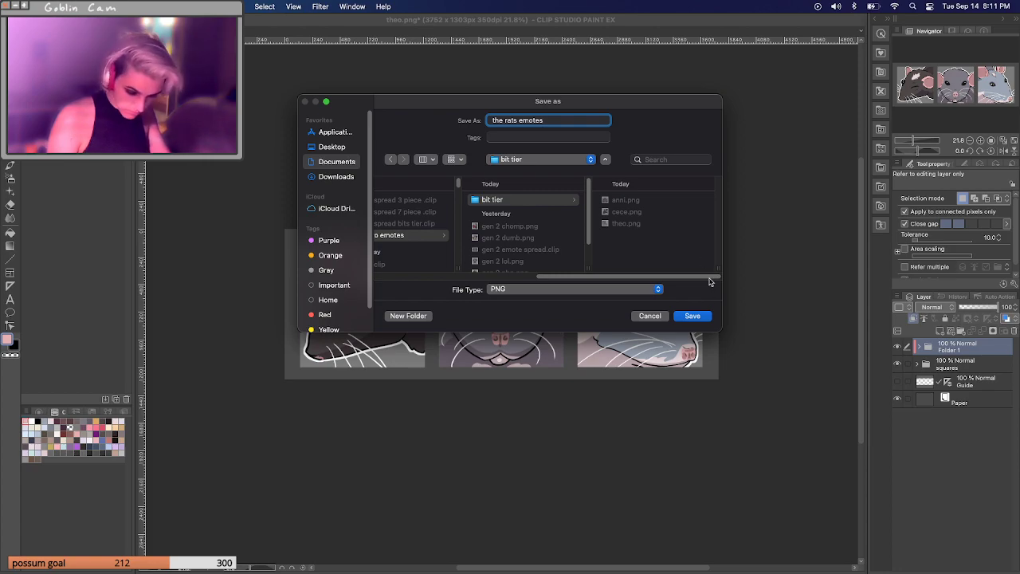
{"action": "left_click", "coordinate": [704, 319]}
{"action": "left_click", "coordinate": [598, 227]}
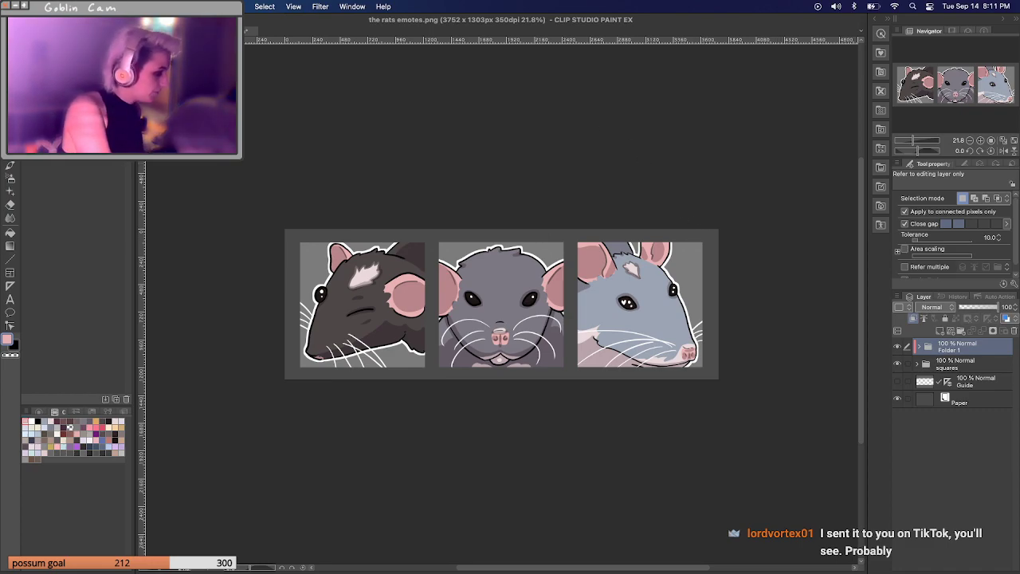
{"action": "key", "text": "super+Tab"}
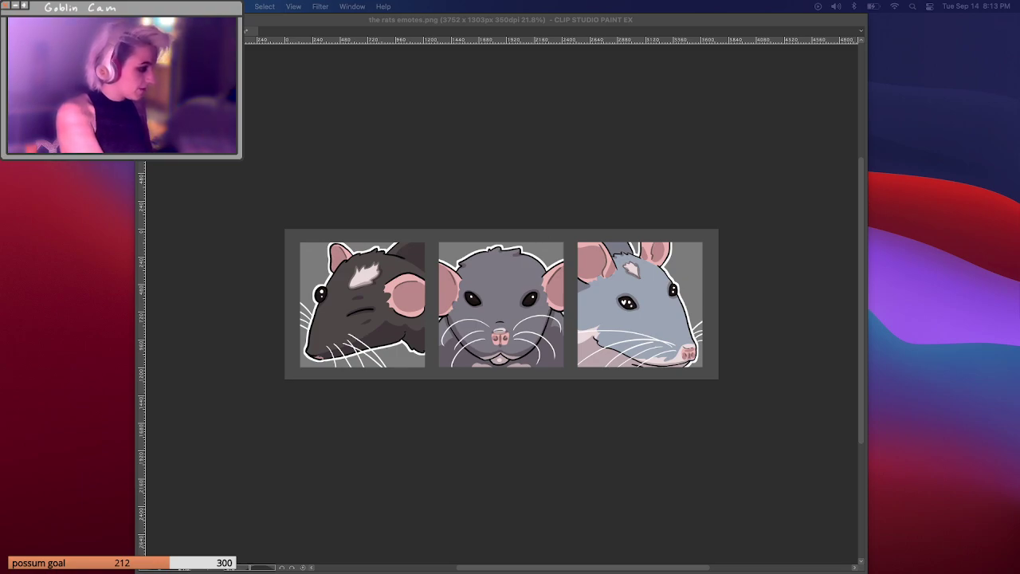
{"action": "left_click", "coordinate": [485, 80]}
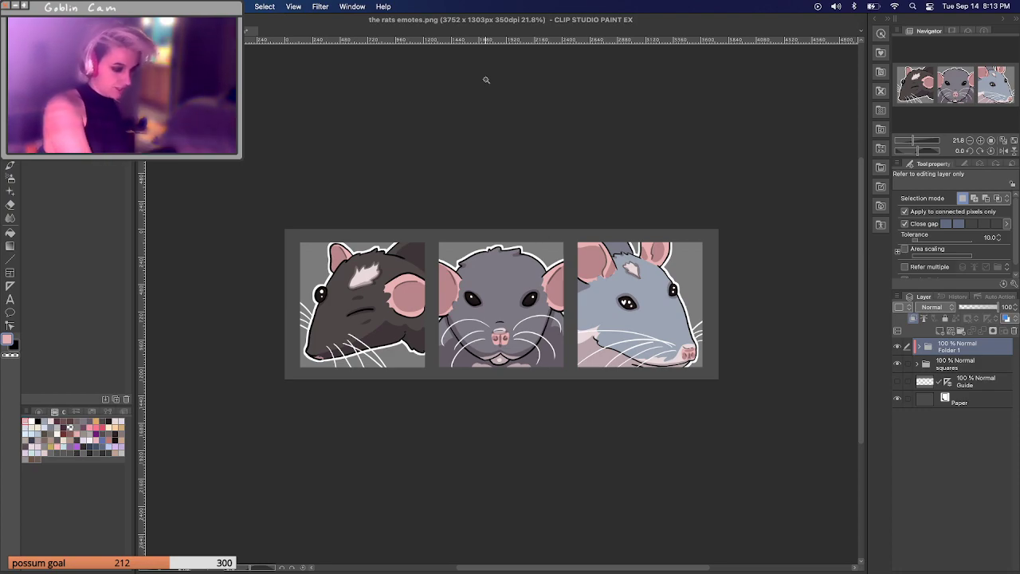
{"action": "key", "text": "Tab"}
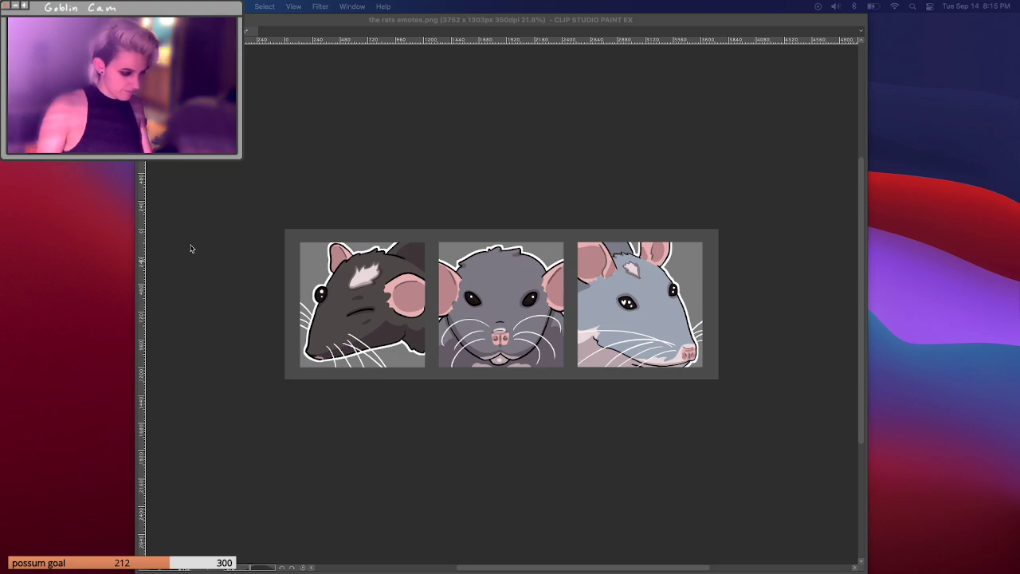
{"action": "key", "text": "super+Tab"}
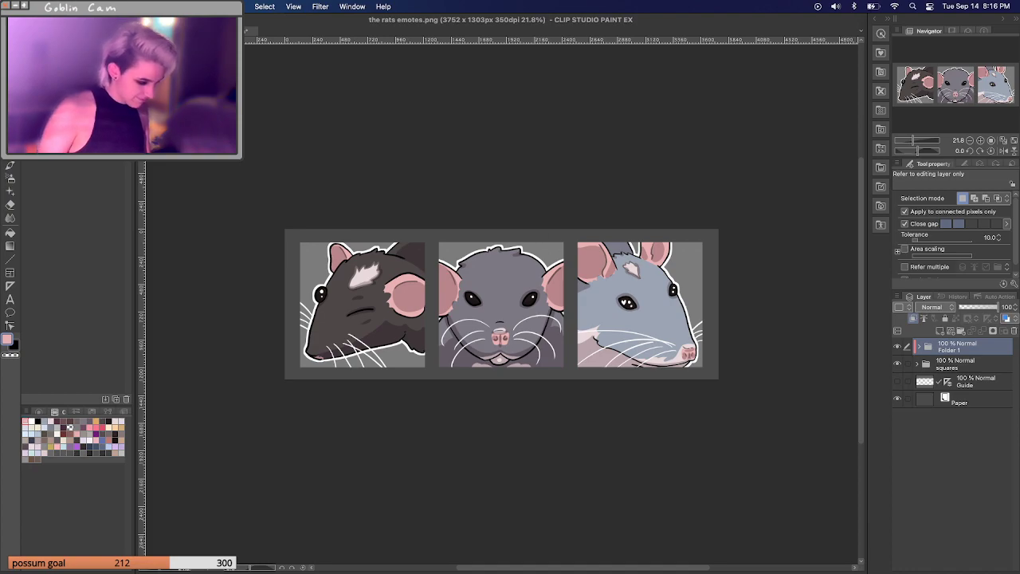
Switch to the handwritten checklist illustration and save it as to do in CLIP STUDIO FORMAT in the Twitch folder.
{"action": "key", "text": "ctrl+Tab"}
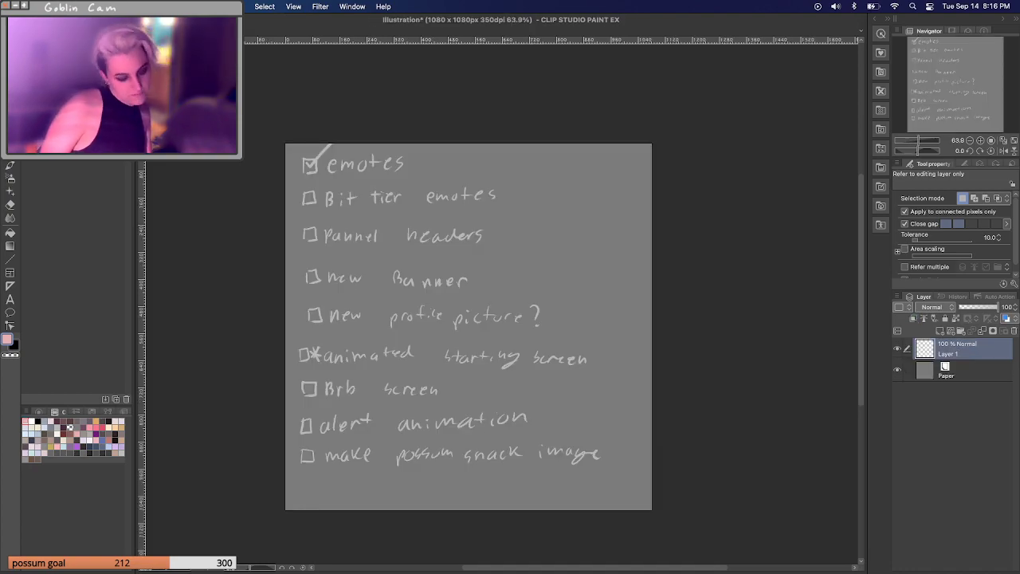
{"action": "left_click", "coordinate": [56, 7]}
{"action": "mouse_move", "coordinate": [116, 6]}
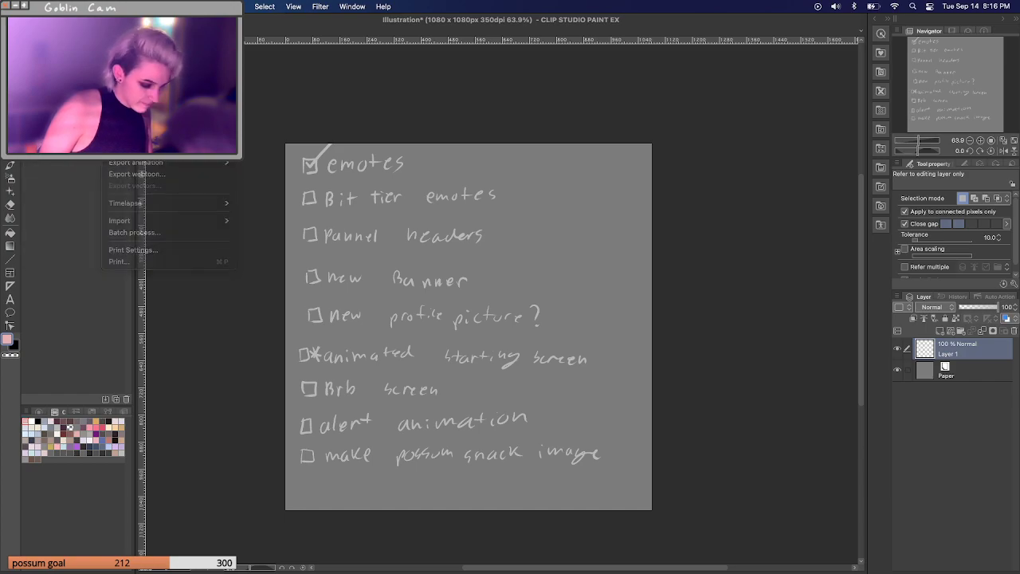
{"action": "left_click", "coordinate": [132, 104]}
{"action": "double_click", "coordinate": [542, 120]}
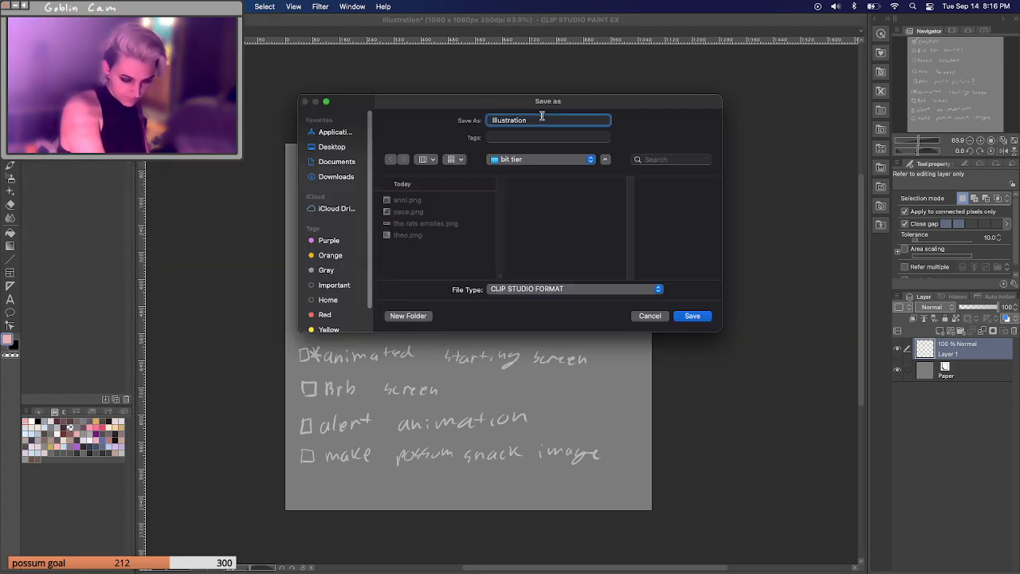
{"action": "type", "text": "to do"}
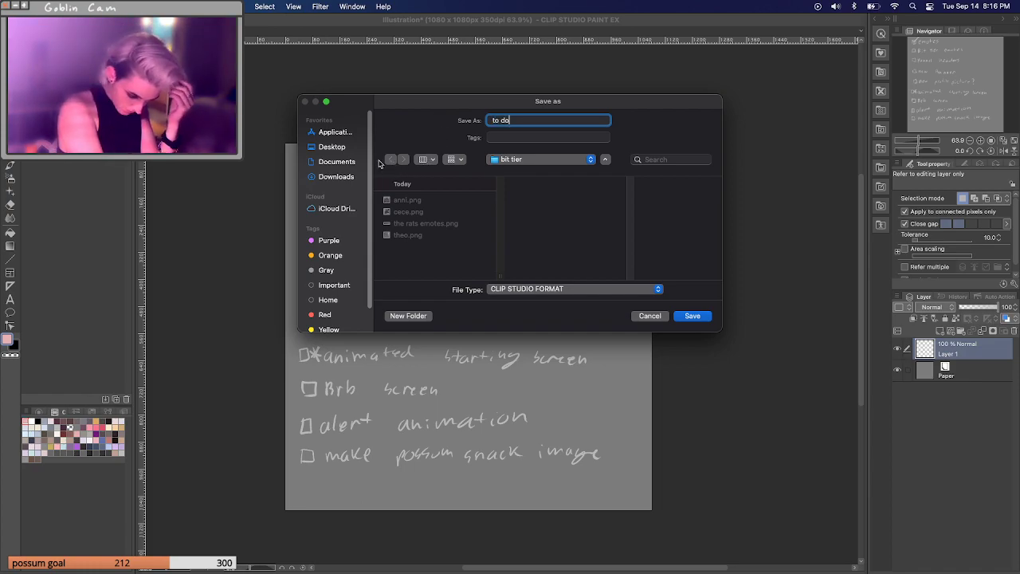
{"action": "left_click", "coordinate": [591, 160]}
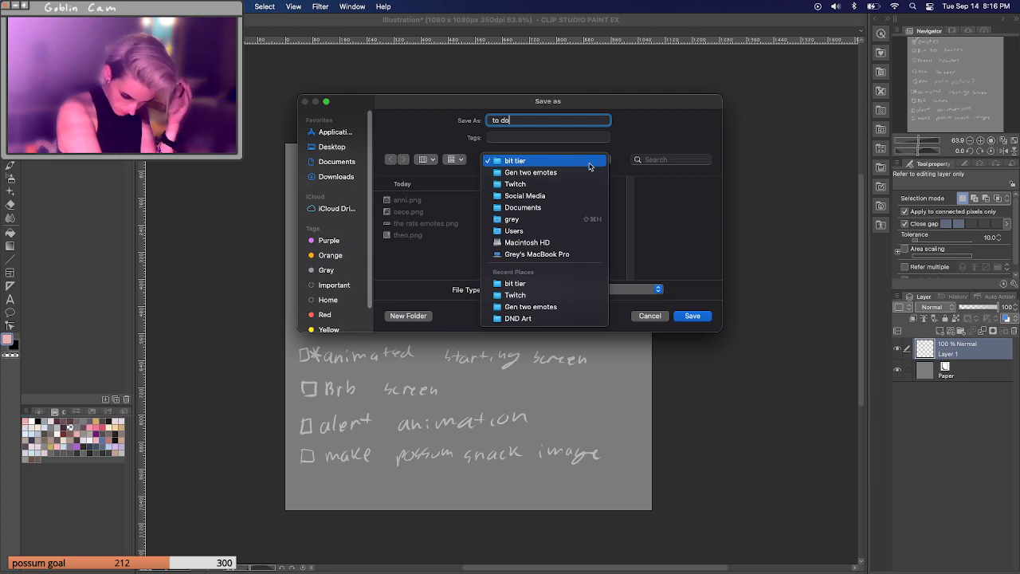
{"action": "left_click", "coordinate": [584, 189]}
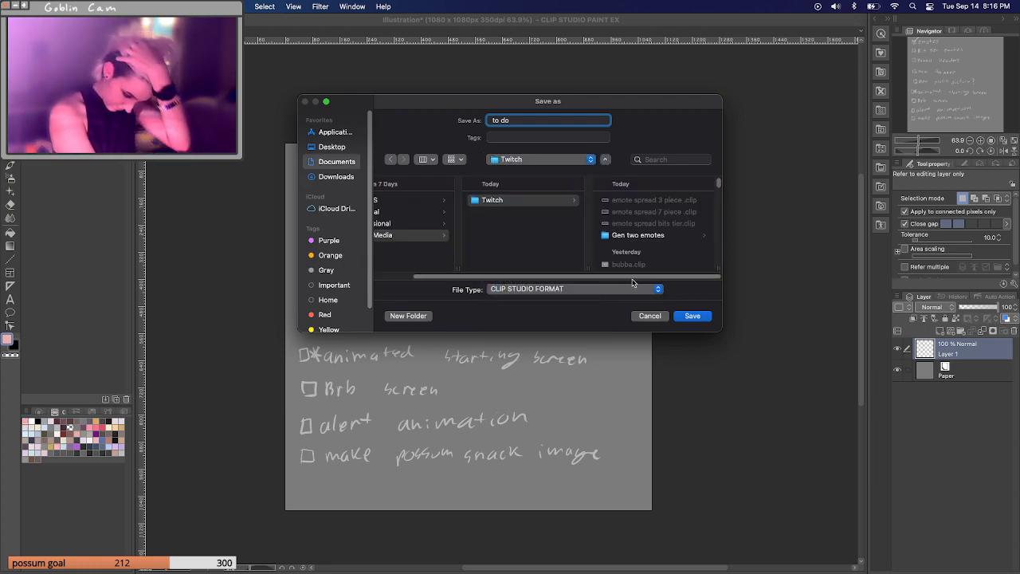
{"action": "left_click", "coordinate": [697, 322]}
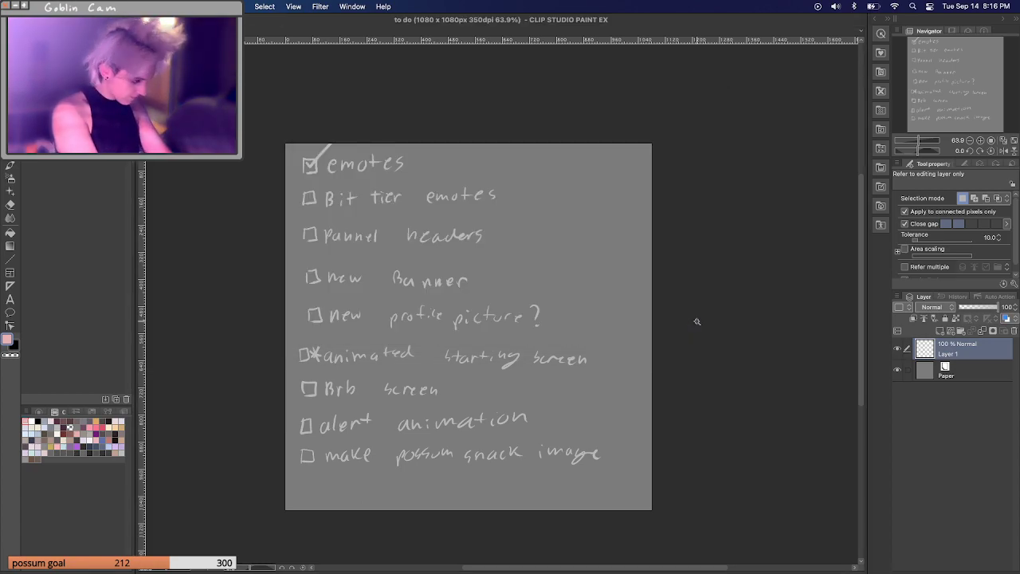
Close the saved checklist, quit the painting program and return to the desktop.
{"action": "key", "text": "super+w"}
{"action": "key", "text": "super+q"}
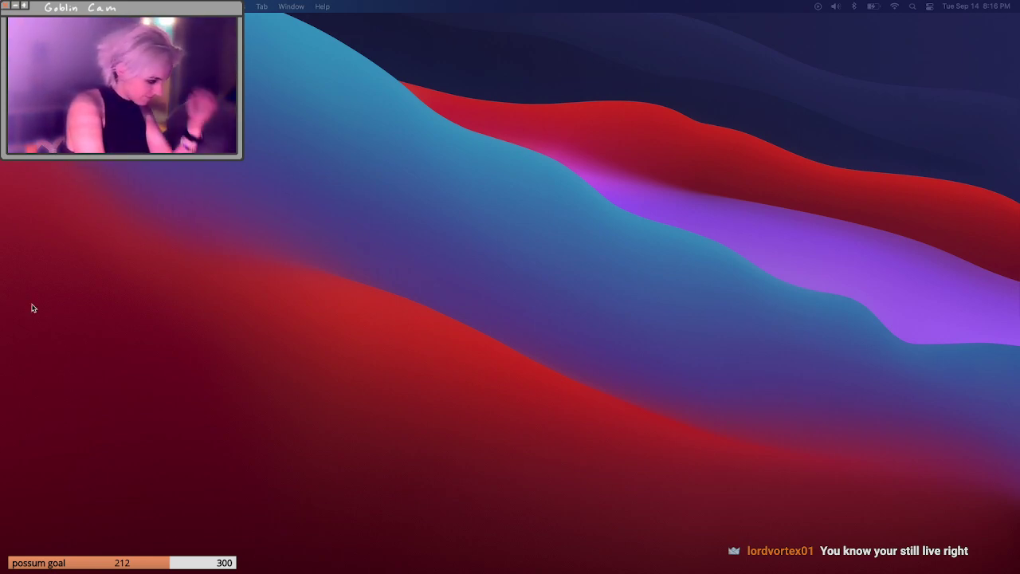
{"action": "left_click", "coordinate": [239, 278]}
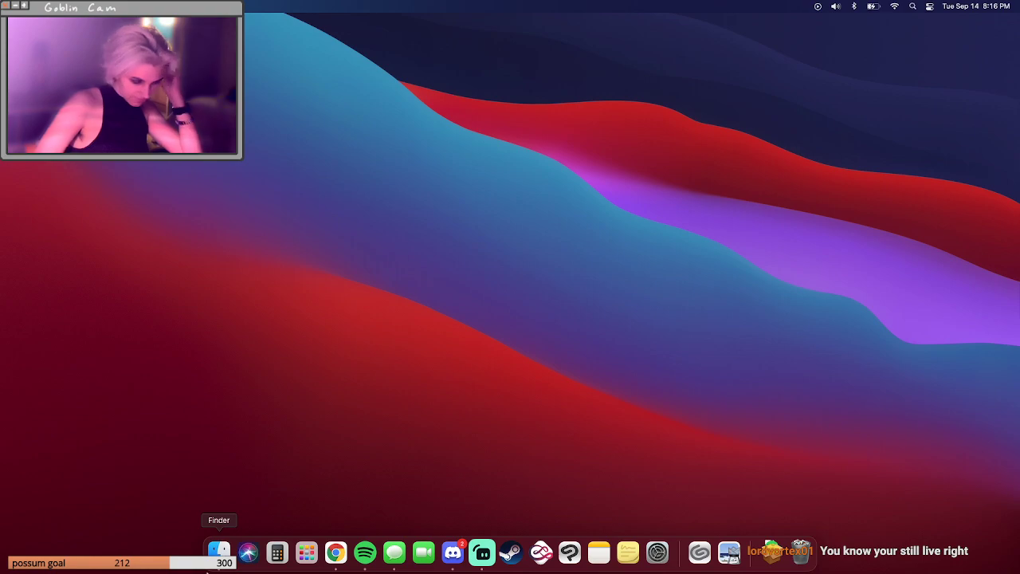